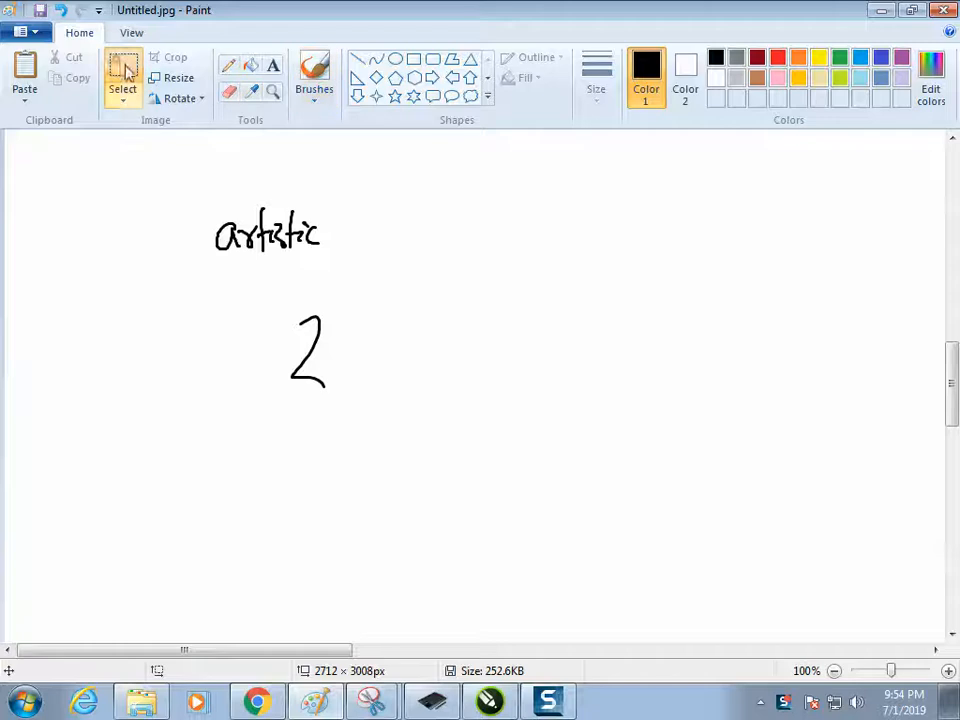
# Erase the handwritten 2 and write "media tool" with the brush after the word "artistic".
pyautogui.moveTo(259, 283); pyautogui.dragTo(406, 460)
pyautogui.press('Delete')
pyautogui.click(314, 78)
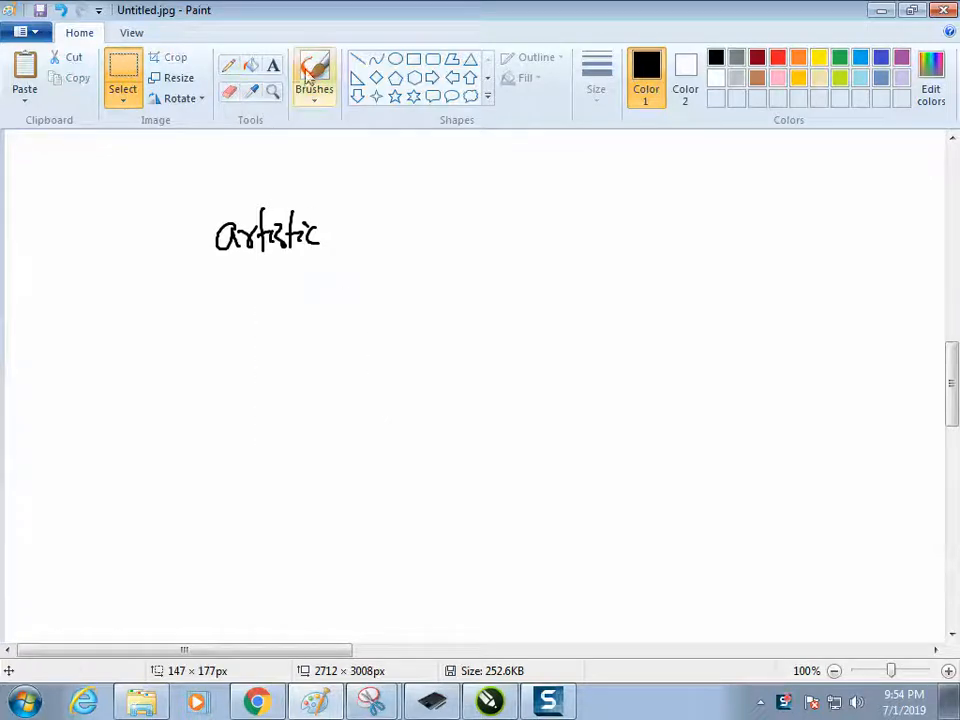
pyautogui.moveTo(362, 245)
pyautogui.mouseDown()
pyautogui.moveTo(420, 228)
pyautogui.moveTo(415, 204)
pyautogui.moveTo(430, 230)
pyautogui.moveTo(524, 204)
pyautogui.moveTo(542, 232)
pyautogui.mouseUp()
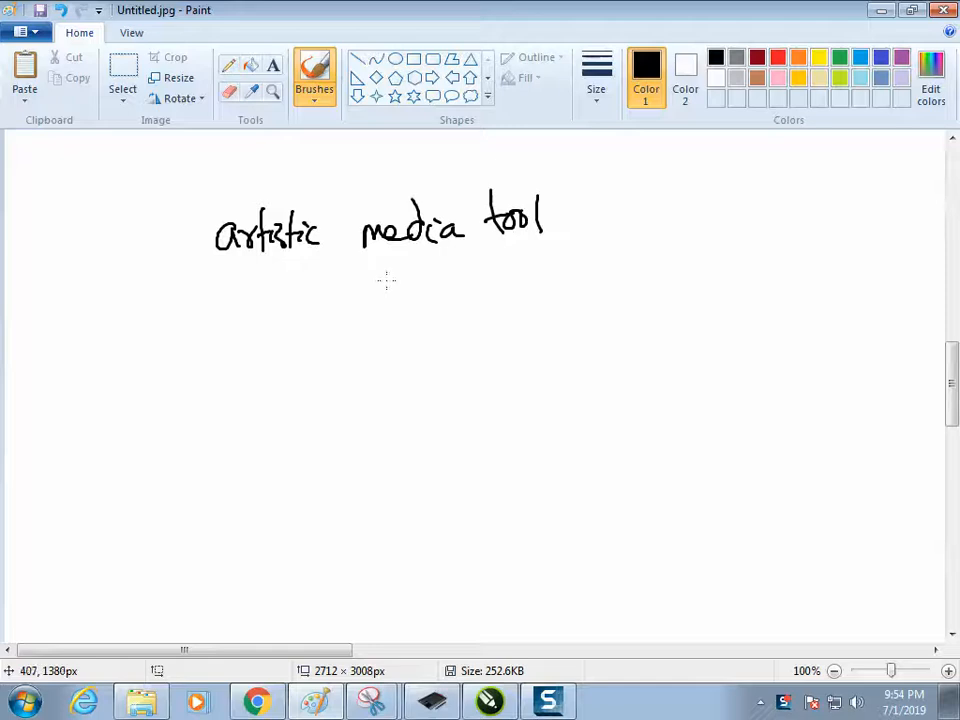
# Check the artistic media modes in CorelDRAW, and in Paint draw branches beneath the title labelled Preset, Scatter and Brush.
pyautogui.hotkey('alt', 'Tab')
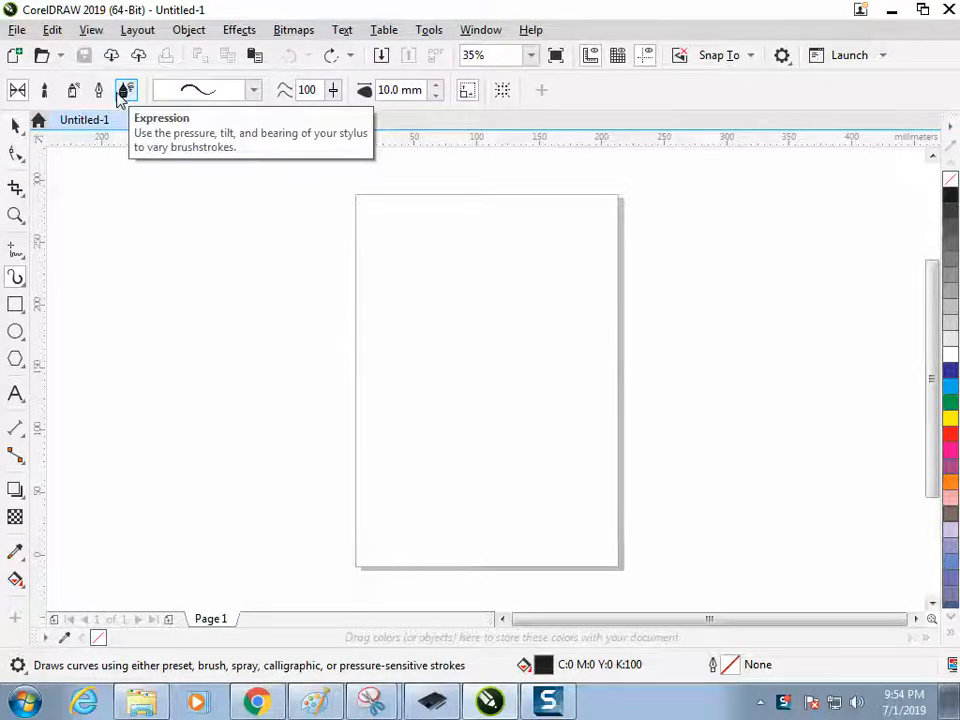
pyautogui.hotkey('alt', 'Tab')
pyautogui.moveTo(318, 276)
pyautogui.mouseDown()
pyautogui.moveTo(212, 435)
pyautogui.moveTo(222, 407)
pyautogui.moveTo(264, 419)
pyautogui.moveTo(290, 400)
pyautogui.mouseUp()
pyautogui.moveTo(400, 281)
pyautogui.mouseDown()
pyautogui.moveTo(403, 423)
pyautogui.moveTo(455, 421)
pyautogui.mouseUp()
pyautogui.moveTo(461, 378); pyautogui.dragTo(466, 415)
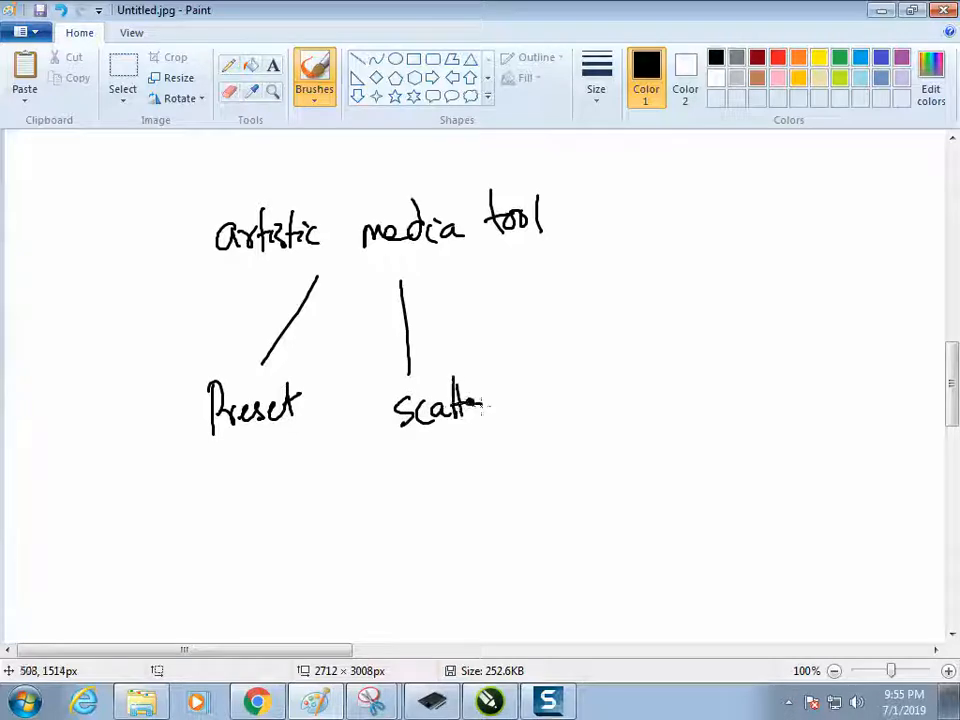
pyautogui.moveTo(491, 277)
pyautogui.mouseDown()
pyautogui.moveTo(530, 378)
pyautogui.moveTo(527, 406)
pyautogui.moveTo(594, 420)
pyautogui.mouseUp()
pyautogui.moveTo(596, 396); pyautogui.dragTo(607, 420)
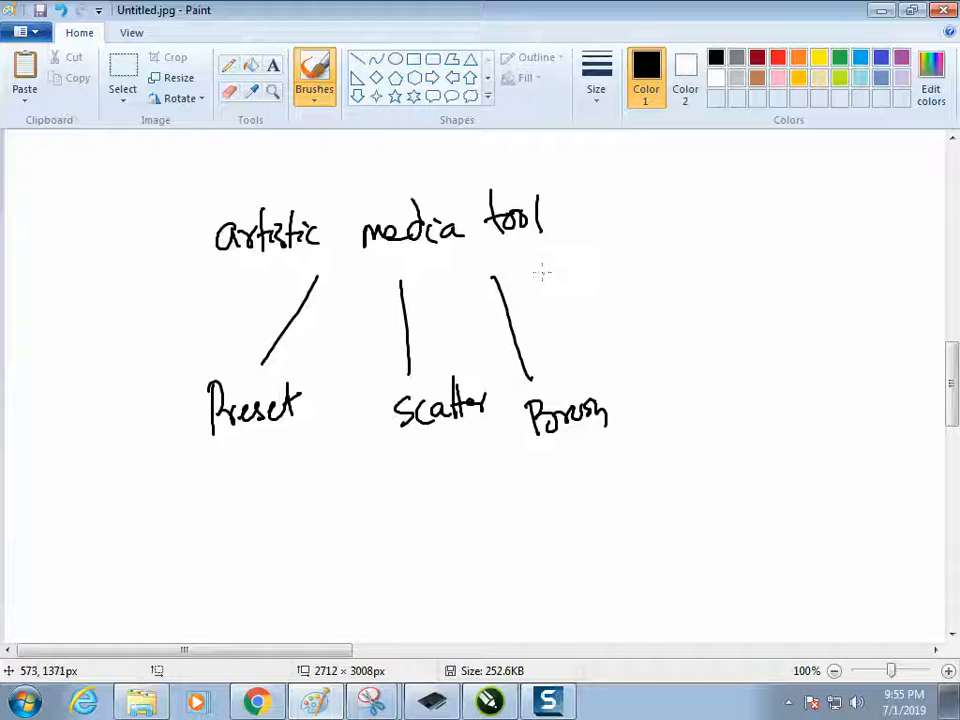
# Draw a fourth branch from the title and label it Calligraphy.
pyautogui.moveTo(542, 272); pyautogui.dragTo(664, 390)
pyautogui.moveTo(672, 378)
pyautogui.mouseDown()
pyautogui.moveTo(688, 378)
pyautogui.moveTo(694, 392)
pyautogui.mouseUp()
pyautogui.moveTo(702, 356)
pyautogui.mouseDown()
pyautogui.moveTo(690, 396)
pyautogui.moveTo(711, 389)
pyautogui.moveTo(716, 375)
pyautogui.moveTo(725, 401)
pyautogui.moveTo(746, 377)
pyautogui.mouseUp()
pyautogui.moveTo(757, 376); pyautogui.dragTo(763, 391)
pyautogui.moveTo(767, 377); pyautogui.dragTo(769, 391)
pyautogui.moveTo(776, 365); pyautogui.dragTo(787, 389)
pyautogui.moveTo(793, 375); pyautogui.dragTo(786, 420)
# Strike out the Scatter label and write Spray beneath it.
pyautogui.hotkey('alt', 'Tab')
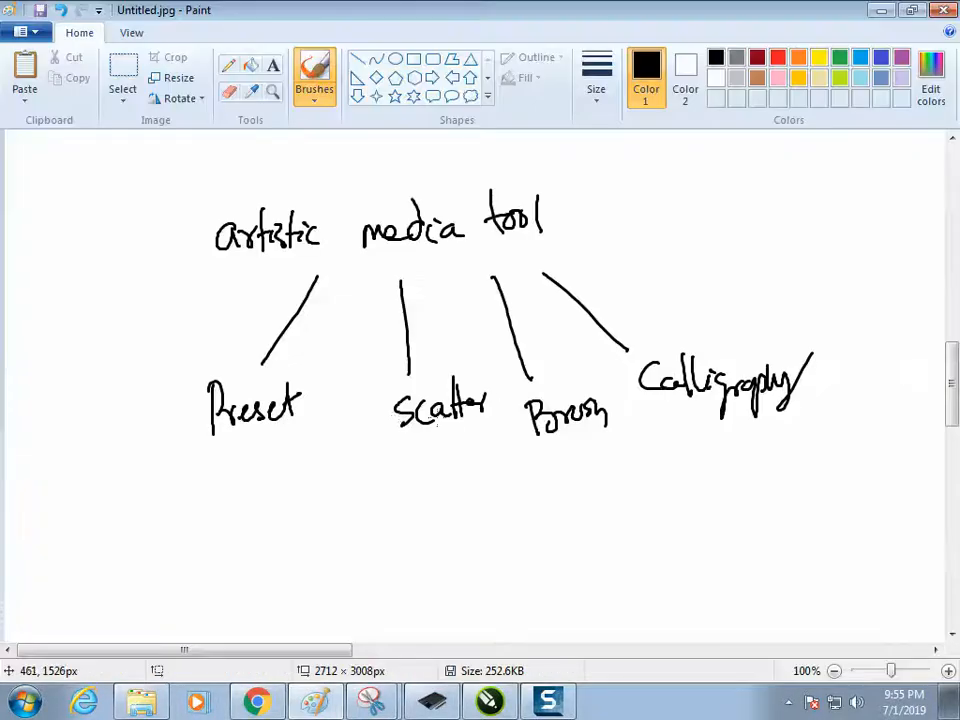
pyautogui.moveTo(484, 386); pyautogui.dragTo(396, 420)
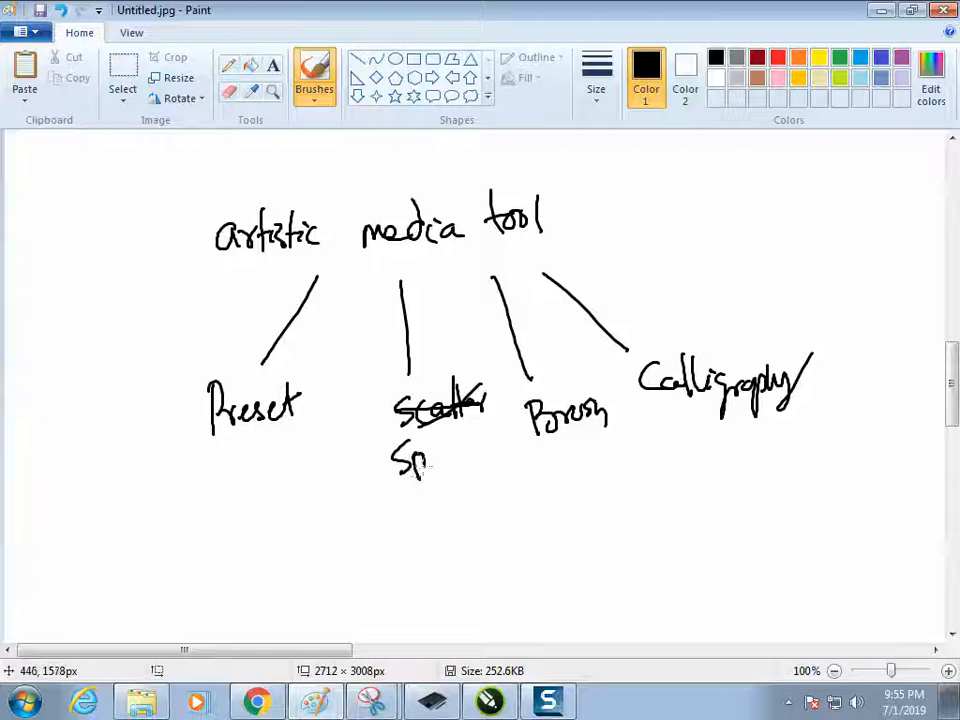
pyautogui.moveTo(430, 468)
pyautogui.mouseDown()
pyautogui.moveTo(461, 444)
pyautogui.moveTo(477, 484)
pyautogui.mouseUp()
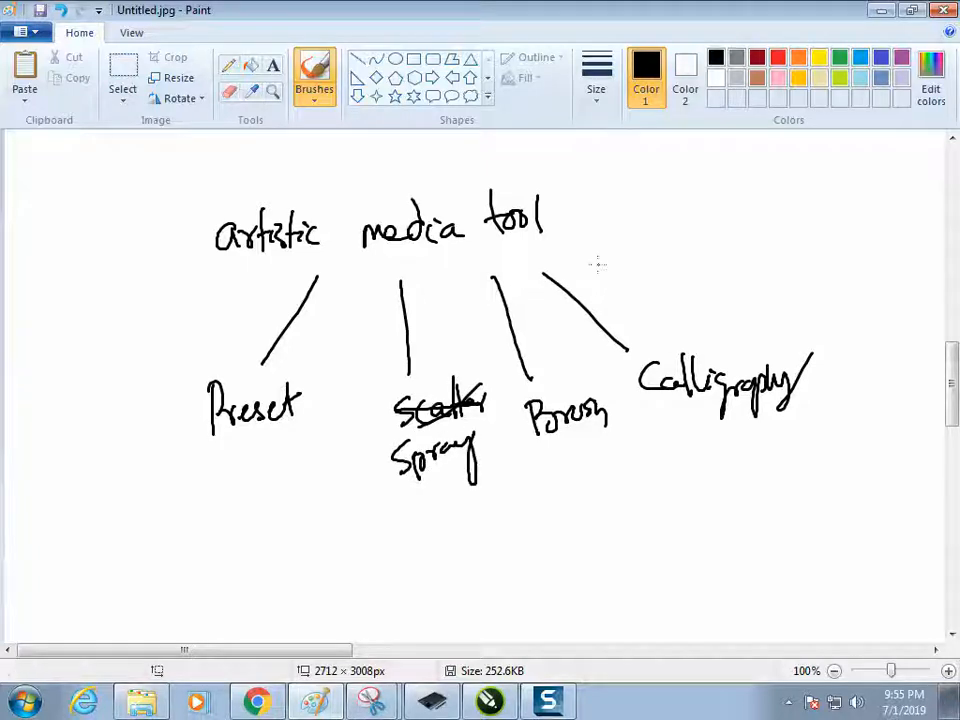
# Draw a fifth branch from the title and label it "expression".
pyautogui.moveTo(577, 259)
pyautogui.mouseDown()
pyautogui.moveTo(696, 290)
pyautogui.moveTo(753, 299)
pyautogui.mouseUp()
pyautogui.moveTo(758, 281)
pyautogui.mouseDown()
pyautogui.moveTo(763, 309)
pyautogui.moveTo(763, 298)
pyautogui.mouseUp()
pyautogui.moveTo(775, 280)
pyautogui.mouseDown()
pyautogui.moveTo(803, 295)
pyautogui.moveTo(805, 270)
pyautogui.moveTo(836, 281)
pyautogui.mouseUp()
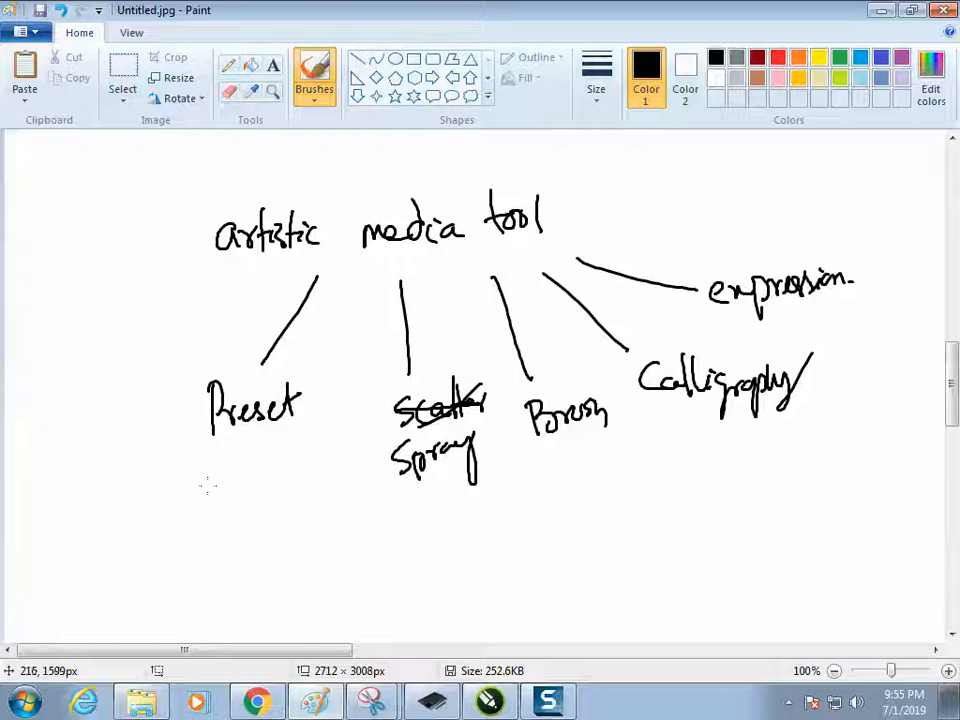
# Draw a box around the Preset label.
pyautogui.moveTo(203, 453); pyautogui.dragTo(313, 434)
pyautogui.moveTo(316, 370); pyautogui.dragTo(166, 382)
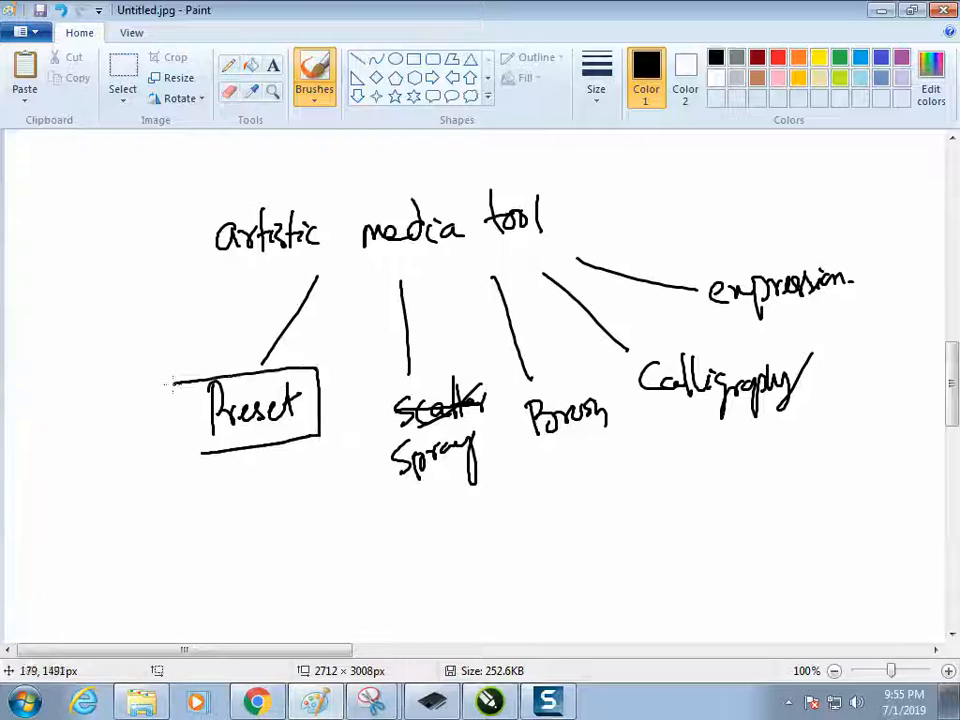
pyautogui.moveTo(185, 455); pyautogui.dragTo(199, 455)
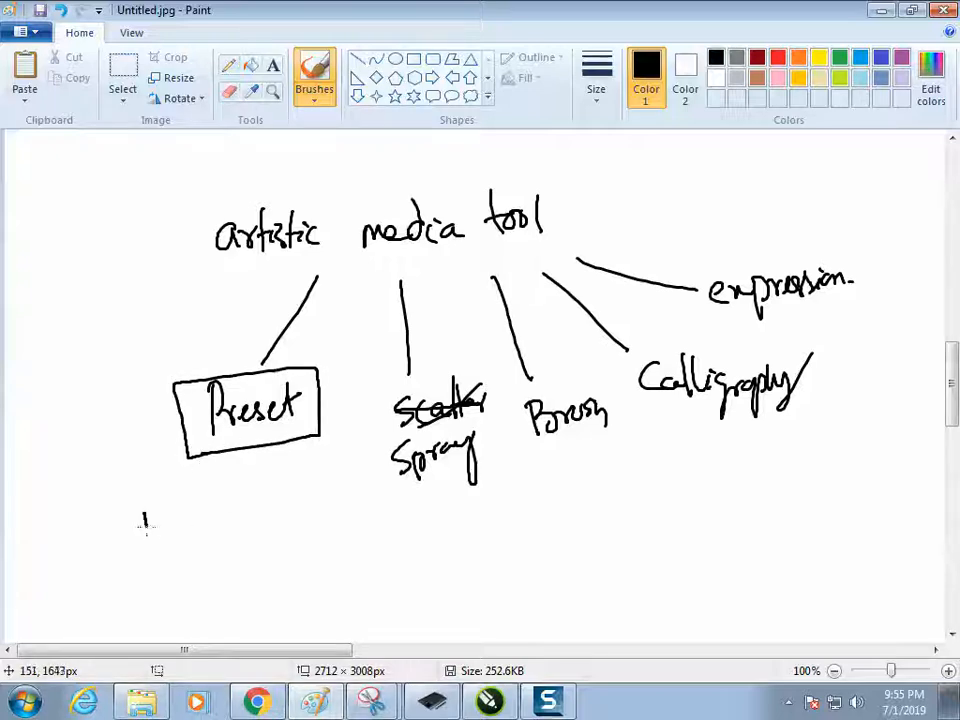
pyautogui.moveTo(146, 522); pyautogui.dragTo(147, 540)
pyautogui.hotkey('ctrl', 'z')
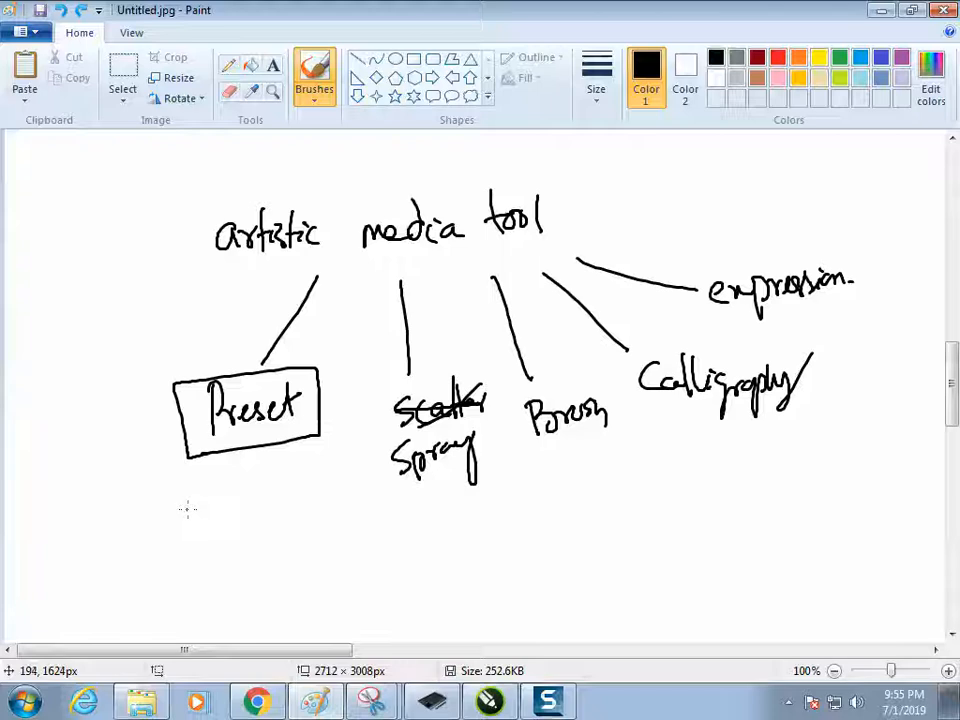
# Write the note "Pre-define" under Preset and the note "Repeat" on a short line under Spray.
pyautogui.moveTo(195, 488); pyautogui.dragTo(216, 512)
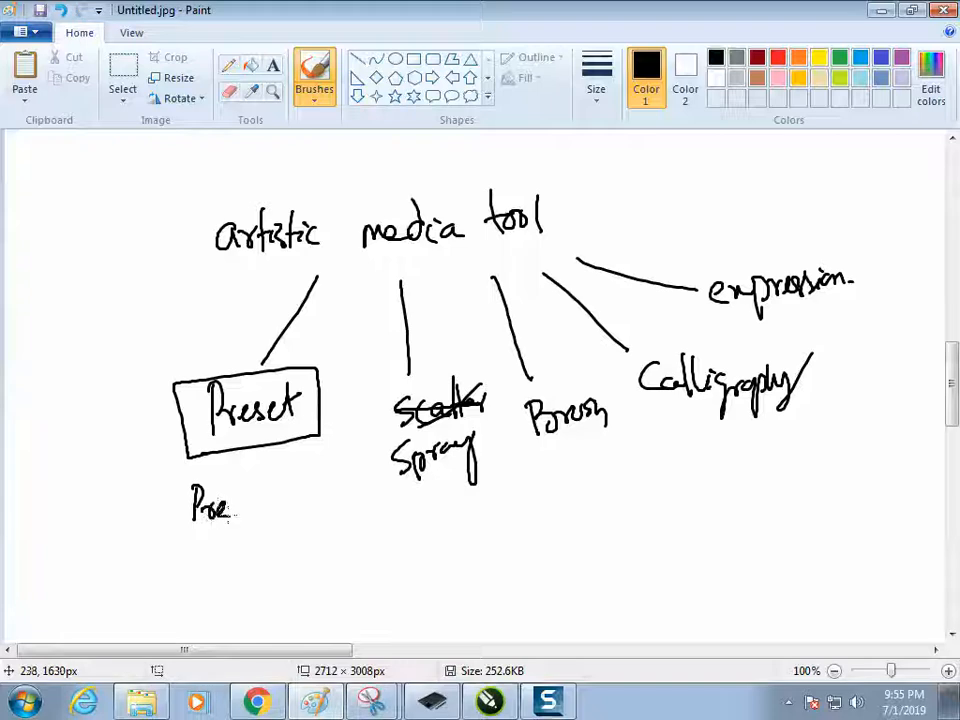
pyautogui.moveTo(280, 506)
pyautogui.mouseDown()
pyautogui.moveTo(309, 524)
pyautogui.moveTo(305, 490)
pyautogui.moveTo(337, 503)
pyautogui.mouseUp()
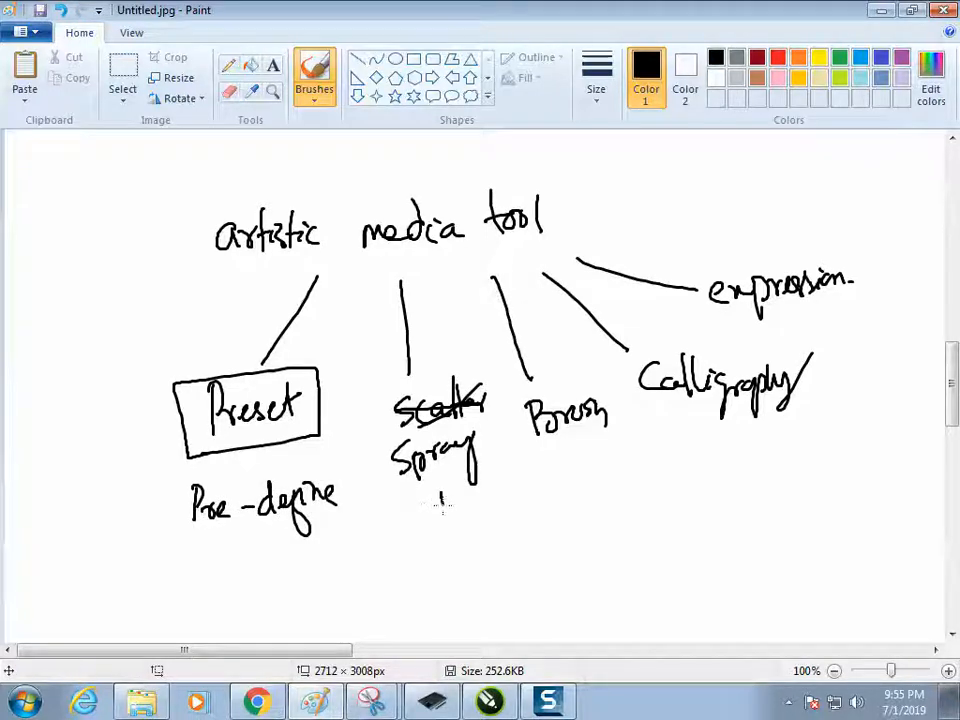
pyautogui.moveTo(442, 492)
pyautogui.mouseDown()
pyautogui.moveTo(448, 532)
pyautogui.moveTo(427, 555)
pyautogui.moveTo(470, 549)
pyautogui.mouseUp()
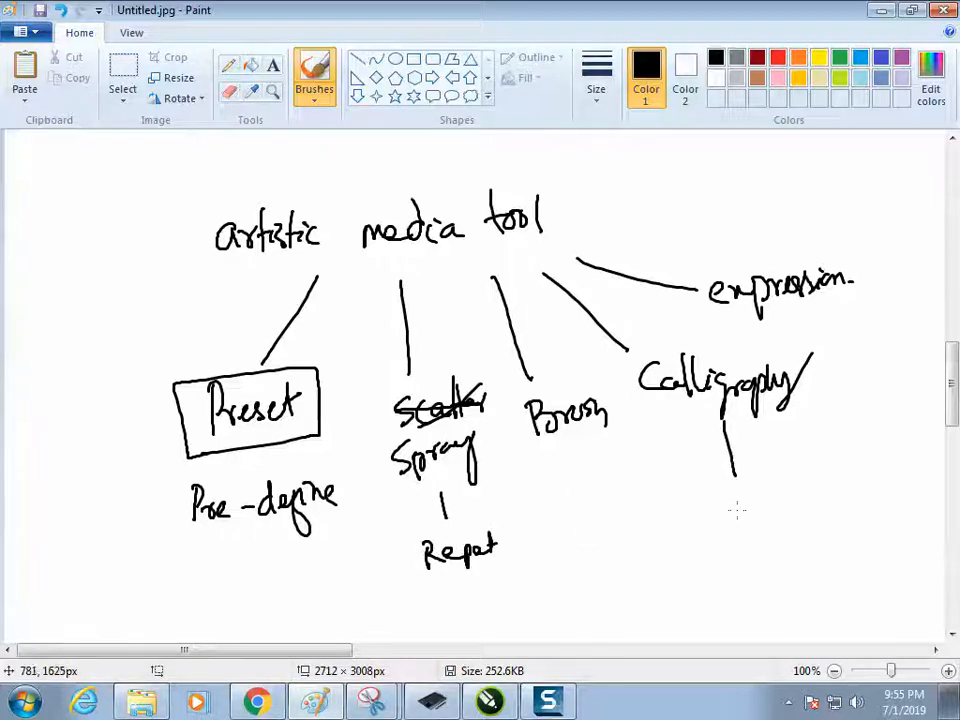
# Write the notes "Stylish writing" under Calligraphy, "Stretch" under Brush and "Pressure" under expression.
pyautogui.moveTo(746, 490)
pyautogui.mouseDown()
pyautogui.moveTo(733, 514)
pyautogui.moveTo(756, 518)
pyautogui.mouseUp()
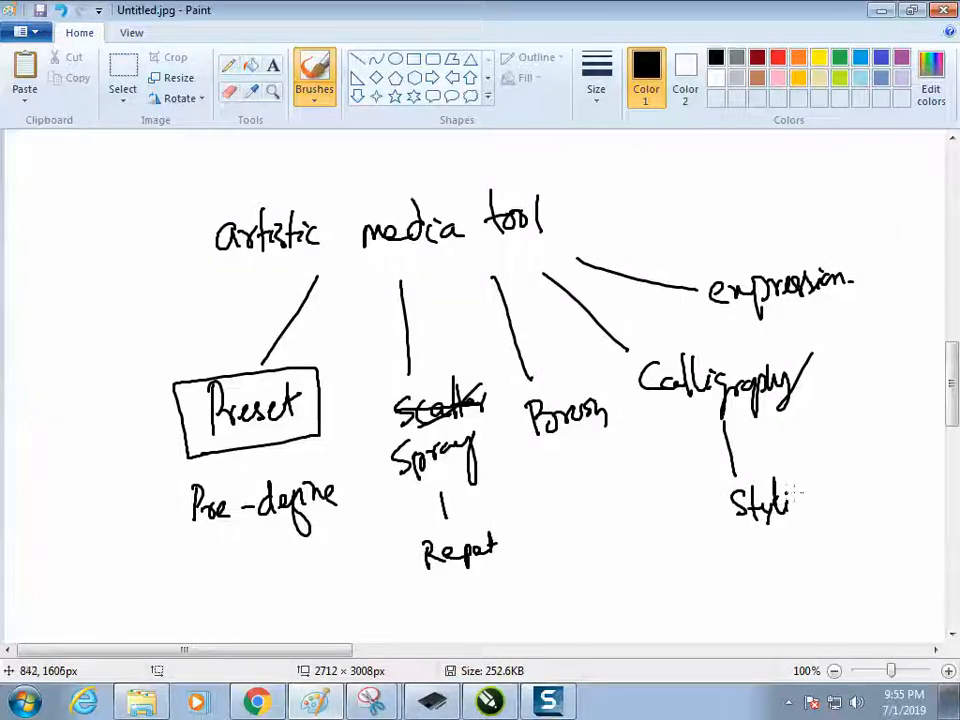
pyautogui.moveTo(836, 490); pyautogui.dragTo(852, 477)
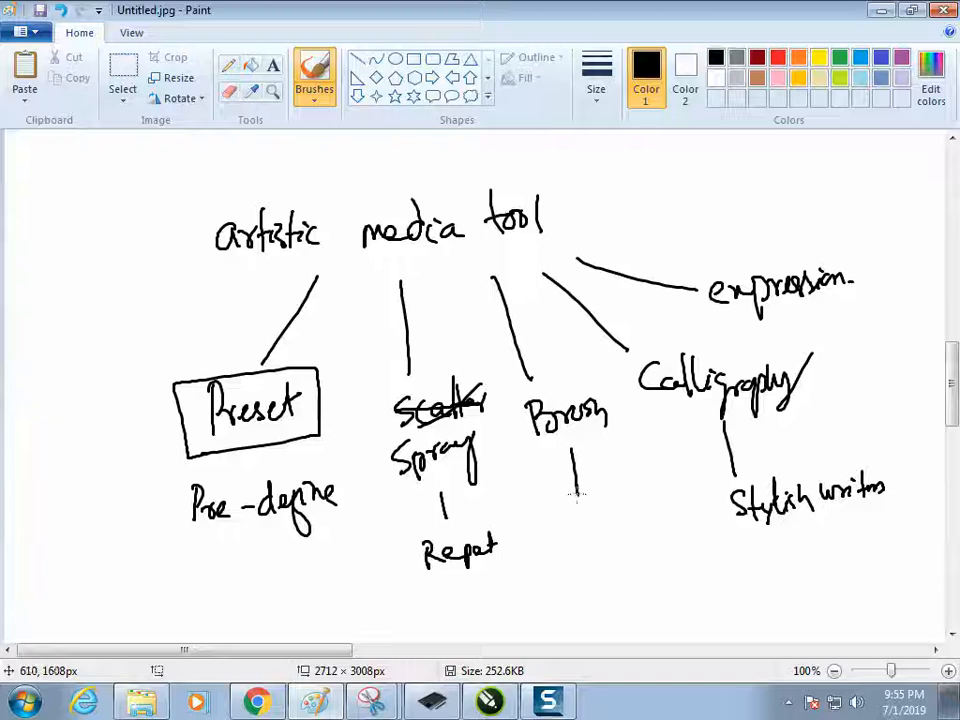
pyautogui.moveTo(576, 538); pyautogui.dragTo(645, 512)
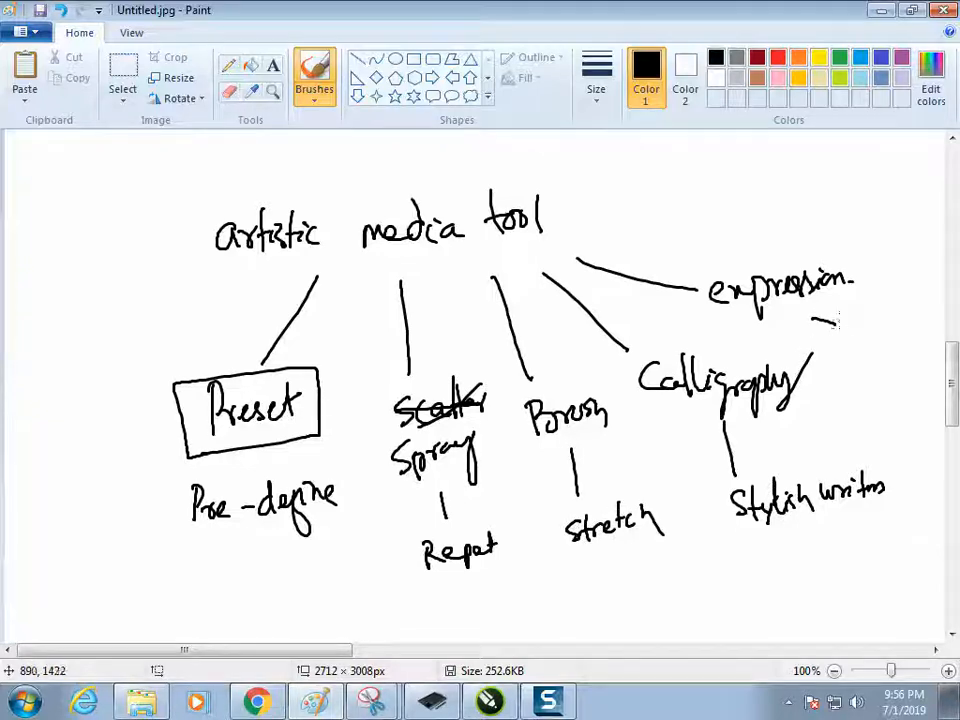
pyautogui.moveTo(870, 326); pyautogui.dragTo(886, 320)
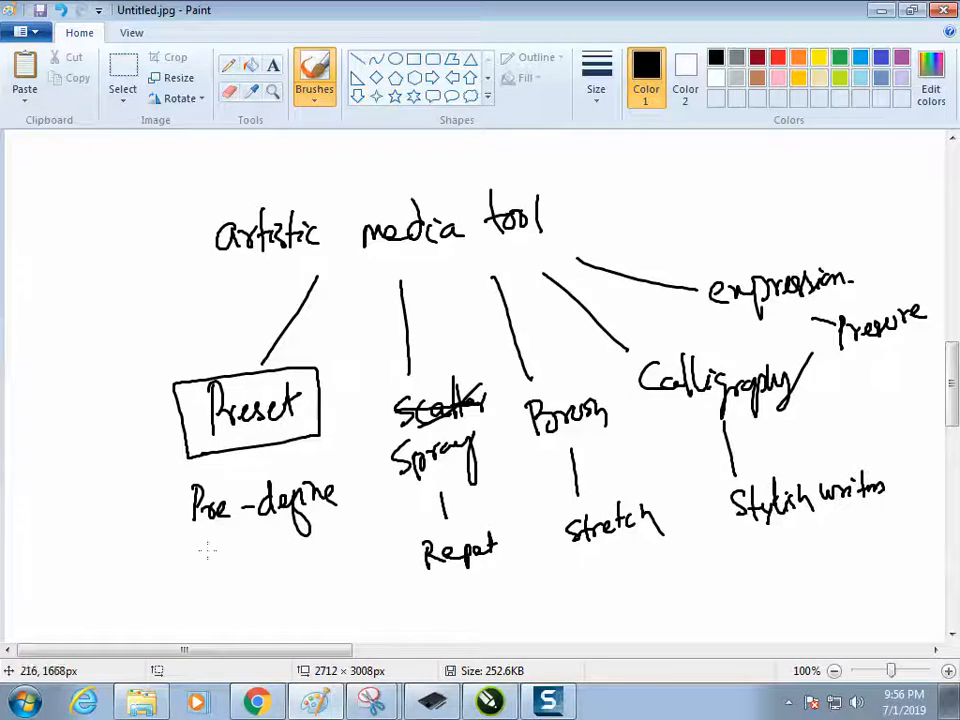
# Outline the Pre-define, Repeat, Stretch and Stylish writing notes, and underline the Pressure note.
pyautogui.moveTo(207, 548)
pyautogui.mouseDown()
pyautogui.moveTo(352, 451)
pyautogui.moveTo(181, 483)
pyautogui.moveTo(197, 550)
pyautogui.mouseUp()
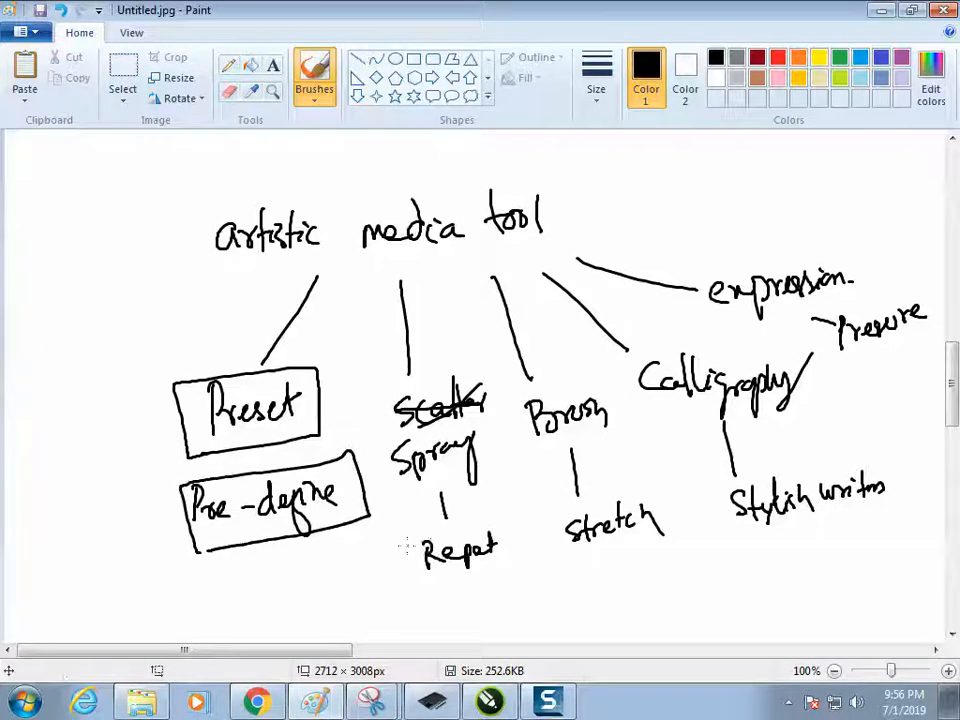
pyautogui.moveTo(407, 545)
pyautogui.mouseDown()
pyautogui.moveTo(511, 562)
pyautogui.moveTo(436, 587)
pyautogui.moveTo(404, 541)
pyautogui.mouseUp()
pyautogui.moveTo(547, 533)
pyautogui.mouseDown()
pyautogui.moveTo(668, 488)
pyautogui.moveTo(664, 544)
pyautogui.moveTo(547, 545)
pyautogui.mouseUp()
pyautogui.moveTo(714, 489); pyautogui.dragTo(835, 458)
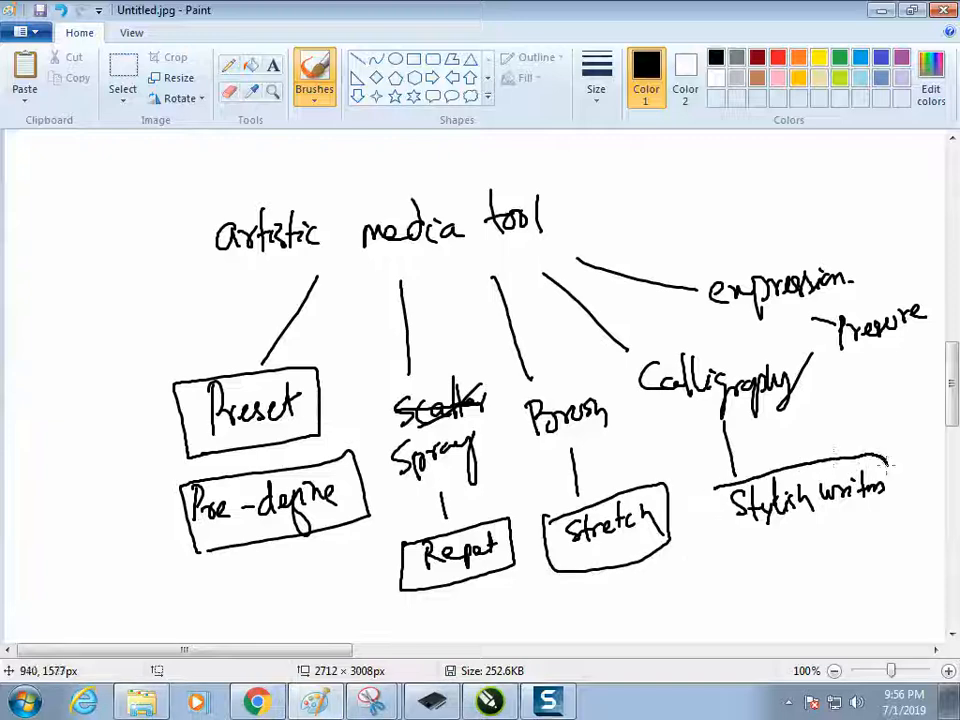
pyautogui.moveTo(845, 527)
pyautogui.mouseDown()
pyautogui.moveTo(711, 549)
pyautogui.moveTo(715, 492)
pyautogui.mouseUp()
pyautogui.moveTo(840, 356); pyautogui.dragTo(920, 338)
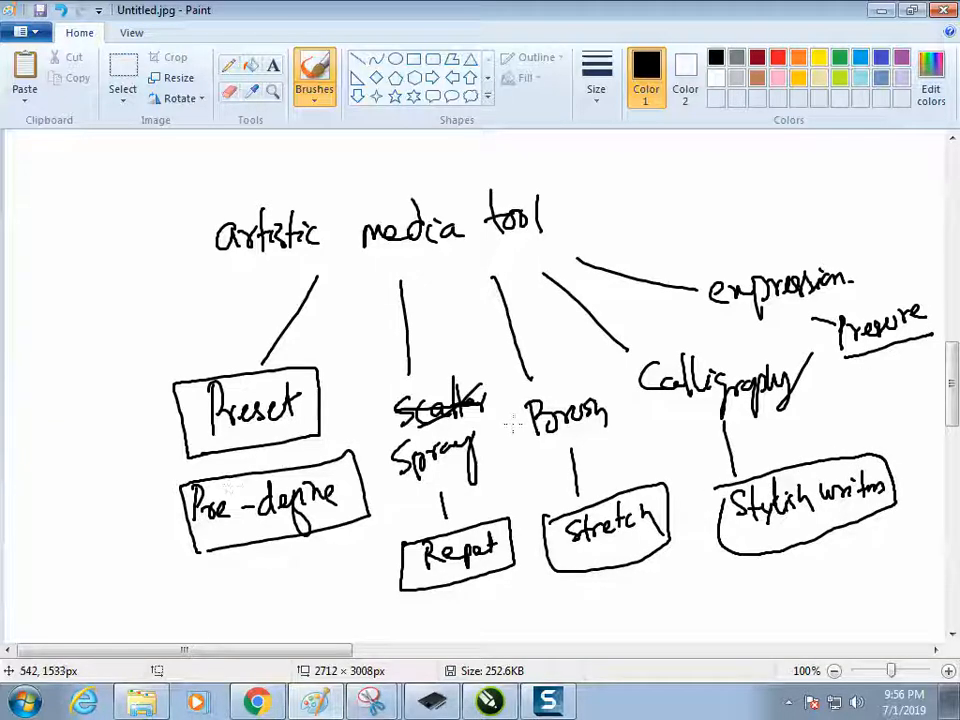
# Write a circled capital I beside the "artistic media tool" title.
pyautogui.moveTo(601, 172); pyautogui.dragTo(605, 201)
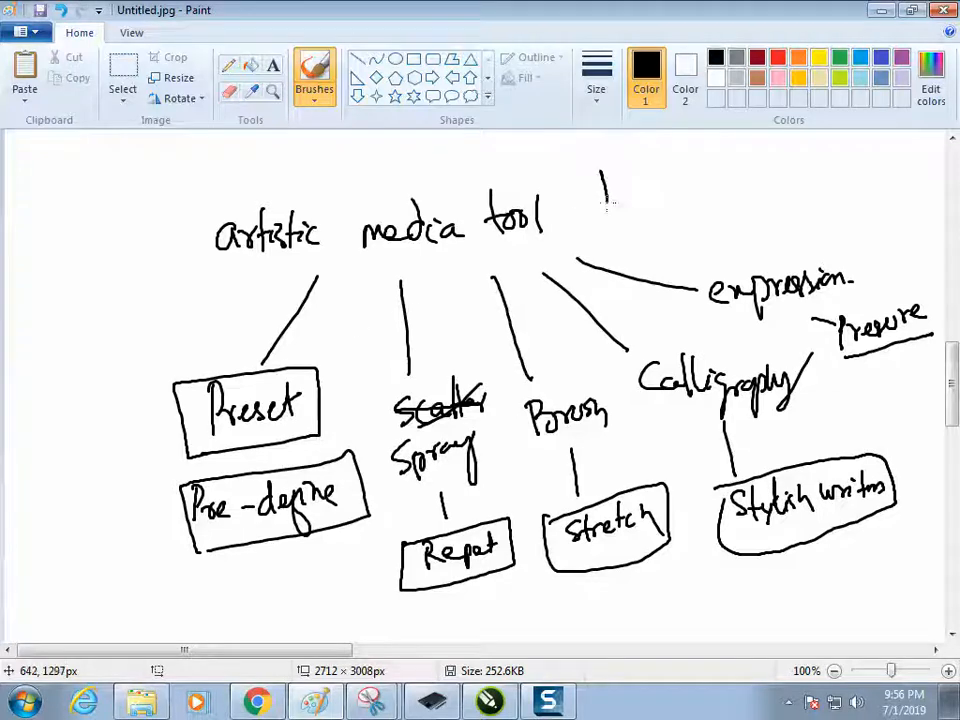
pyautogui.moveTo(586, 155)
pyautogui.mouseDown()
pyautogui.moveTo(605, 222)
pyautogui.moveTo(620, 158)
pyautogui.mouseUp()
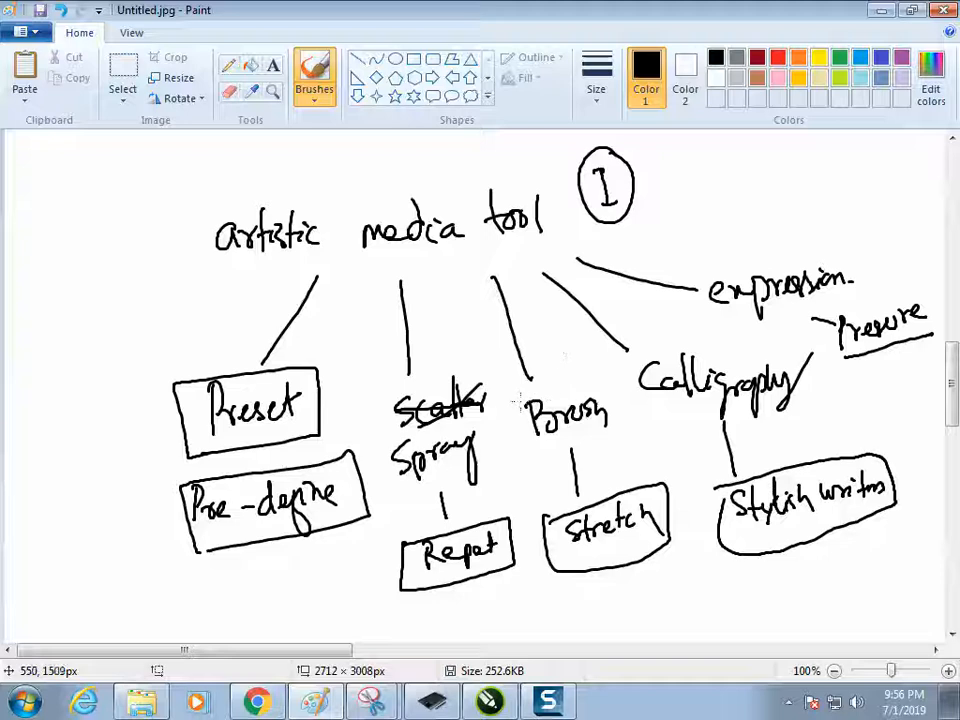
# Switch to CorelDRAW and draw a wavy preset Artistic Media stroke about 250 mm wide across the upper part of the page.
pyautogui.hotkey('alt', 'Tab')
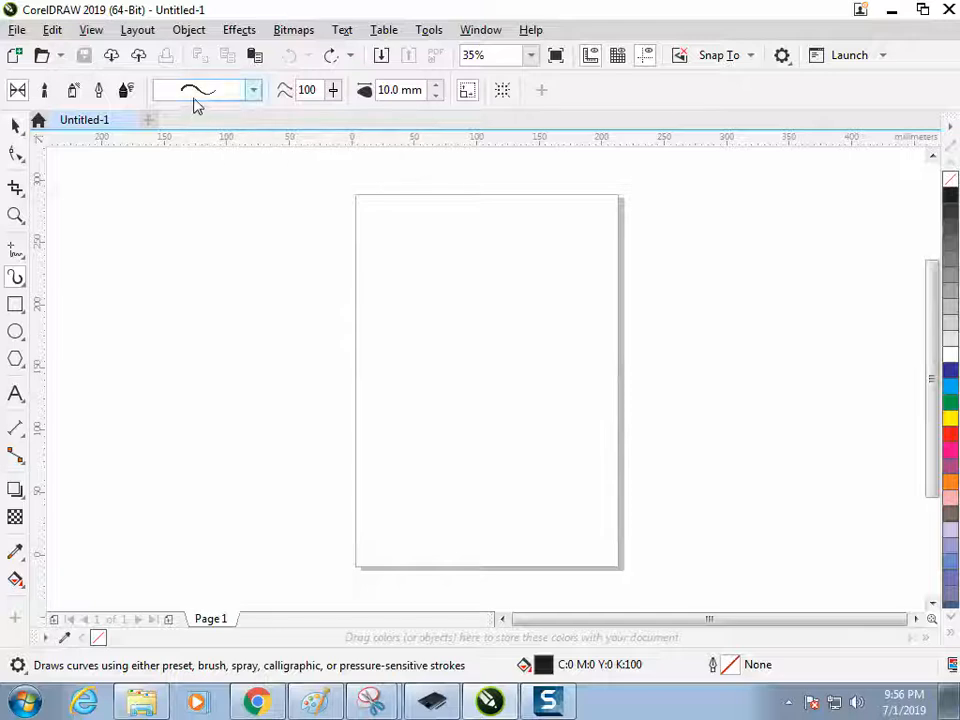
pyautogui.moveTo(259, 317)
pyautogui.mouseDown()
pyautogui.moveTo(277, 292)
pyautogui.moveTo(566, 250)
pyautogui.mouseUp()
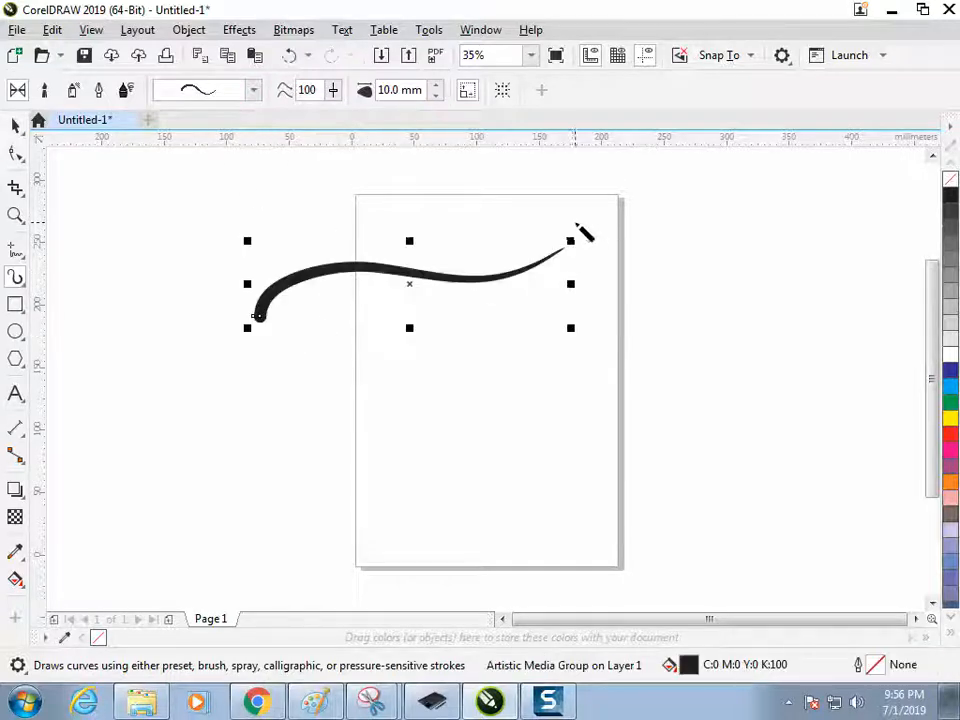
# Try different preset stroke shapes on the curve, finishing with a round-headed one that tapers to a fine tip.
pyautogui.click(254, 90)
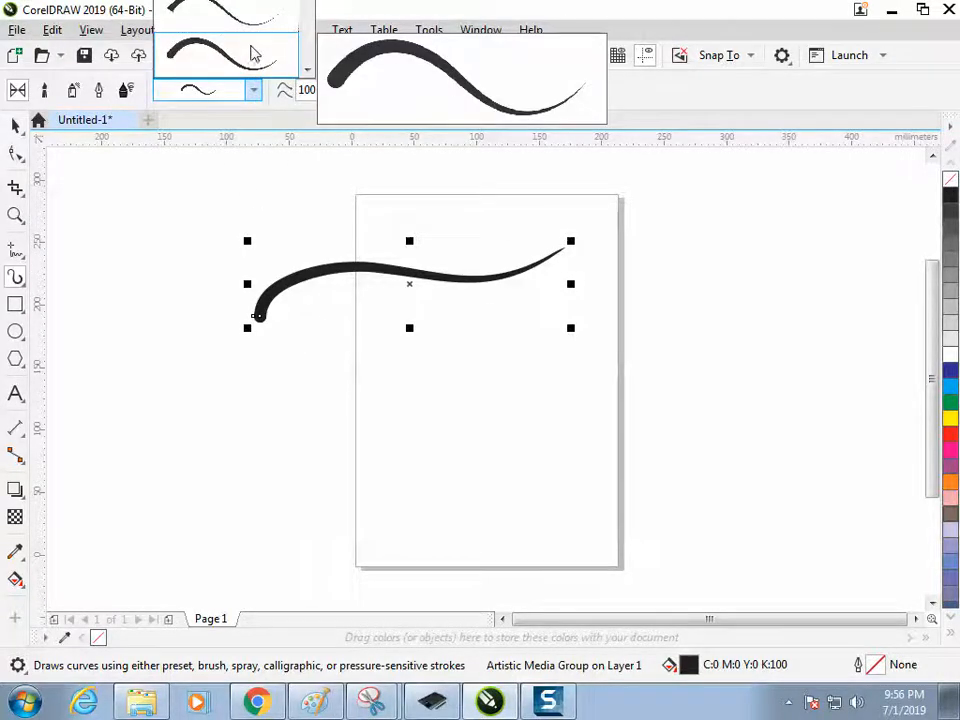
pyautogui.click(250, 56)
pyautogui.click(254, 90)
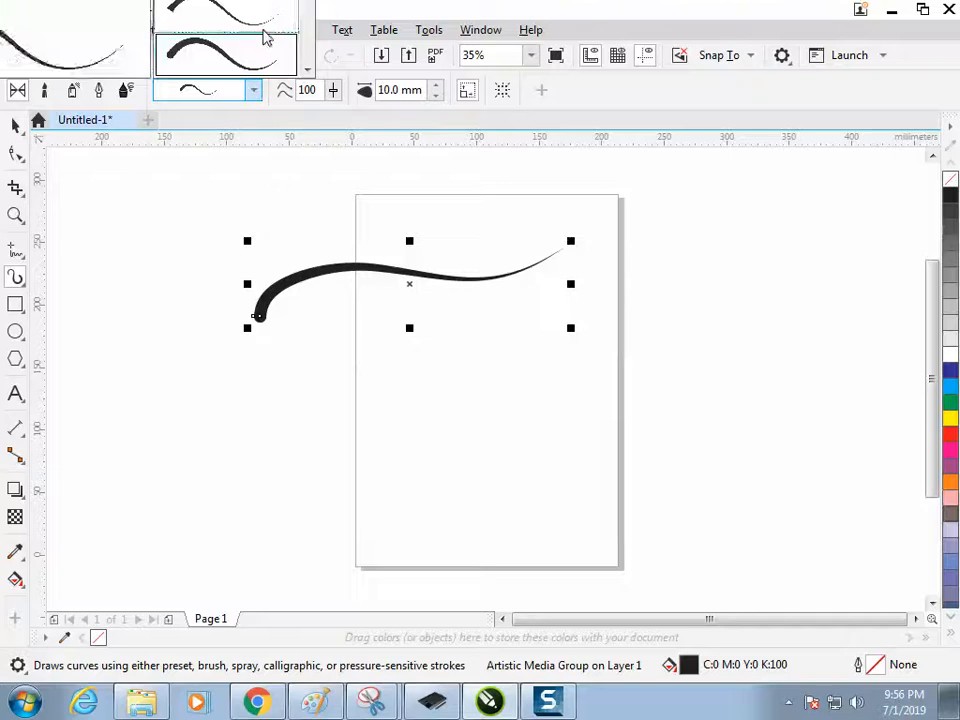
pyautogui.click(264, 38)
pyautogui.click(254, 90)
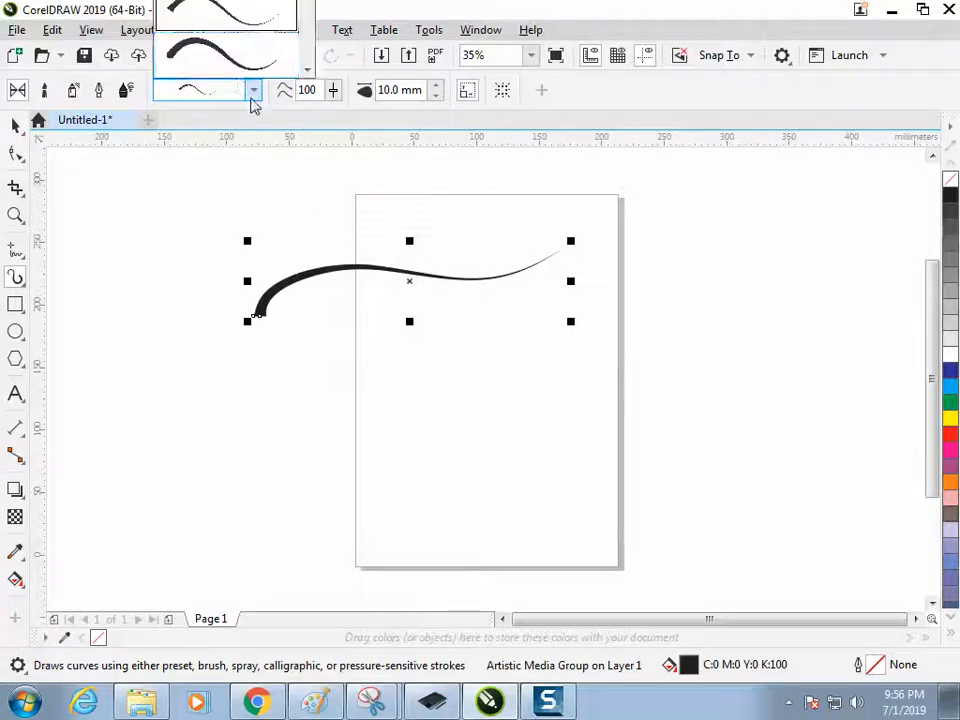
pyautogui.click(236, 58)
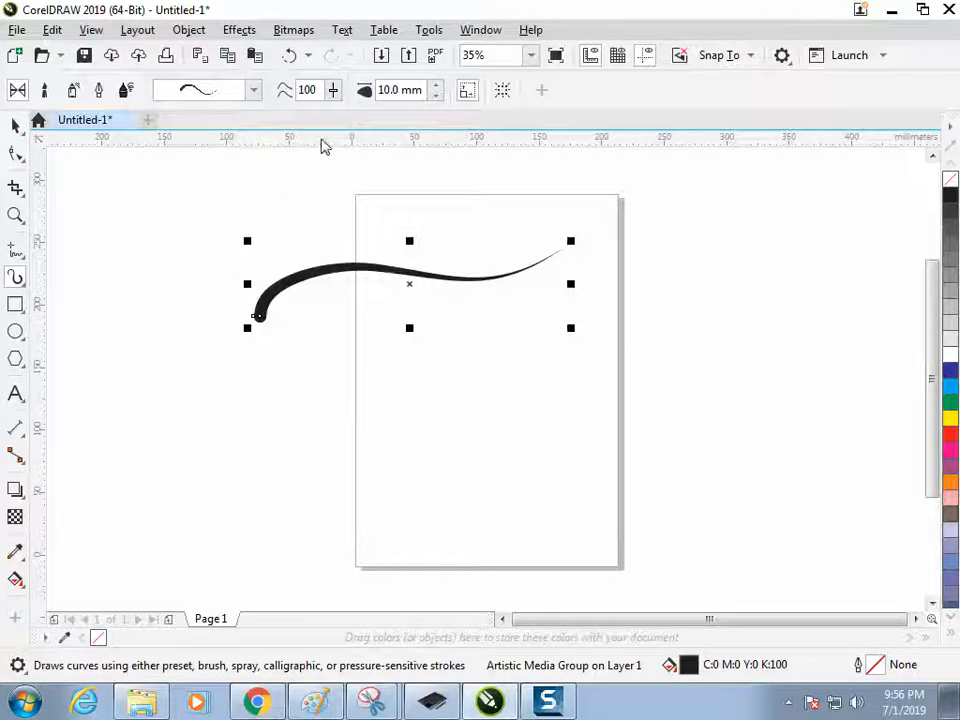
# Set the width of the artistic media stroke to 16.5 mm.
pyautogui.moveTo(332, 92)
pyautogui.mouseDown()
pyautogui.moveTo(310, 106)
pyautogui.moveTo(370, 98)
pyautogui.mouseUp()
pyautogui.click(437, 94)
pyautogui.click(437, 84)
pyautogui.click(437, 84)
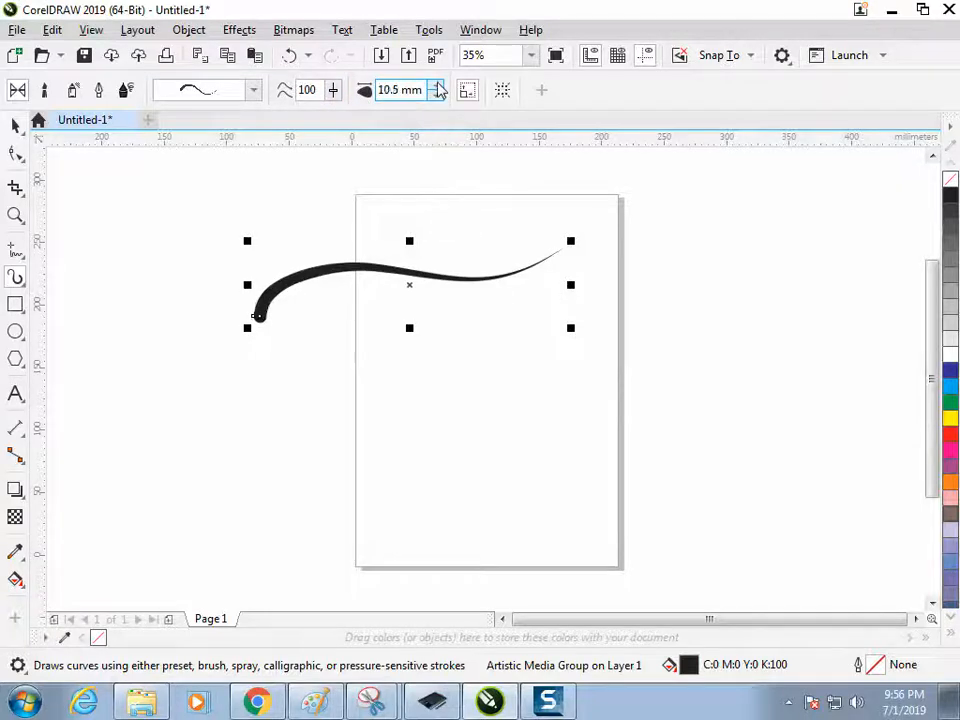
pyautogui.click(437, 84)
pyautogui.click(437, 84)
pyautogui.click(437, 84)
pyautogui.click(437, 84)
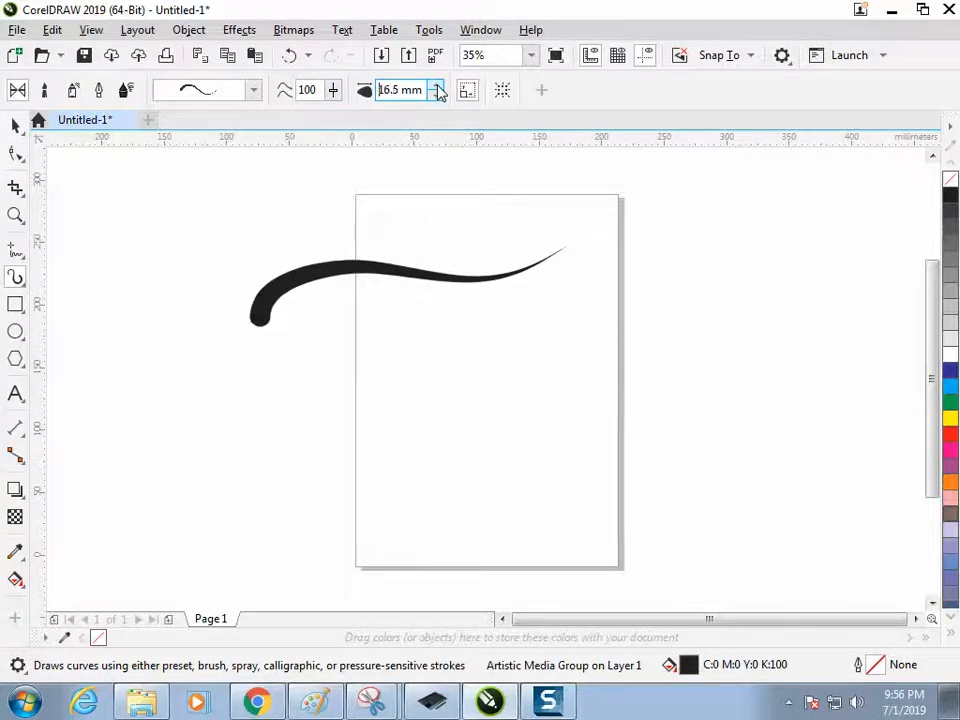
pyautogui.click(437, 84)
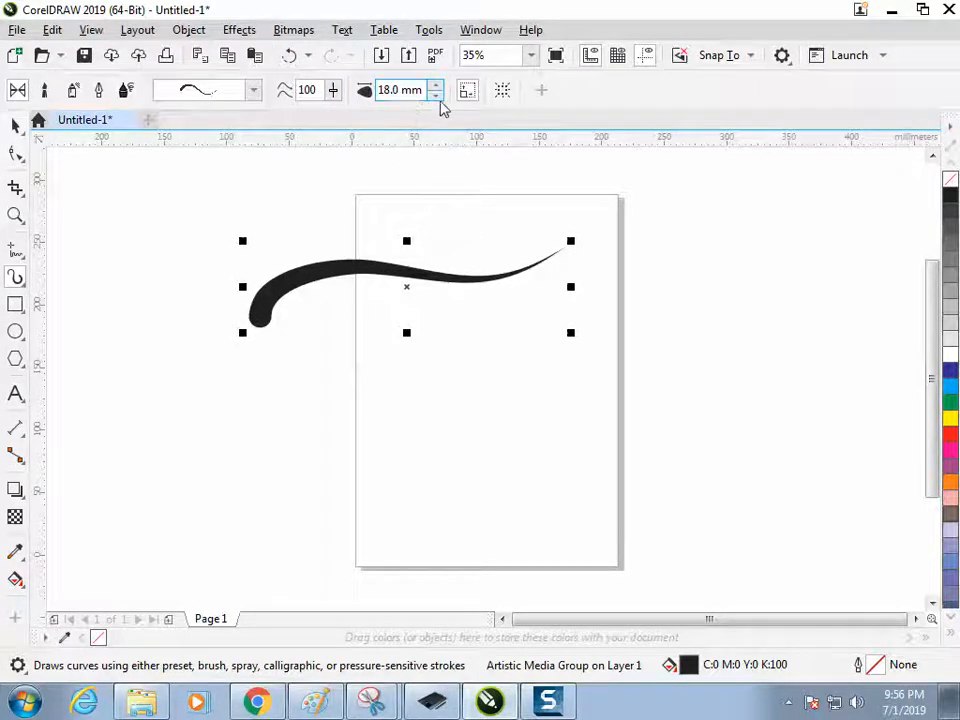
pyautogui.click(436, 95)
pyautogui.click(436, 95)
pyautogui.click(436, 95)
# Fill the selected artistic media stroke with red.
pyautogui.click(15, 124)
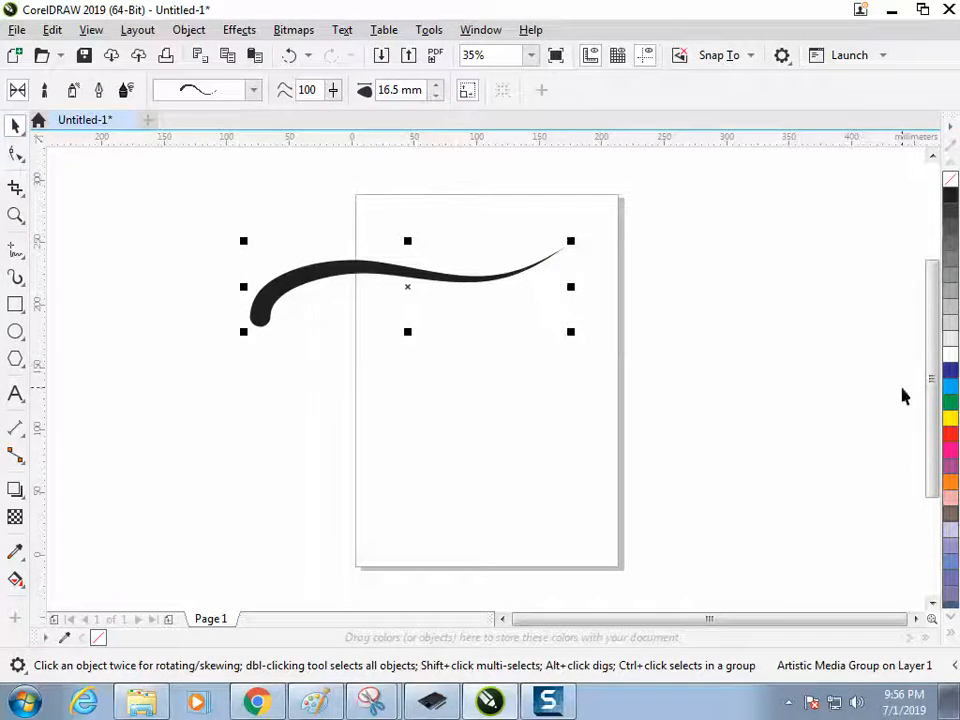
pyautogui.click(950, 386)
pyautogui.click(950, 433)
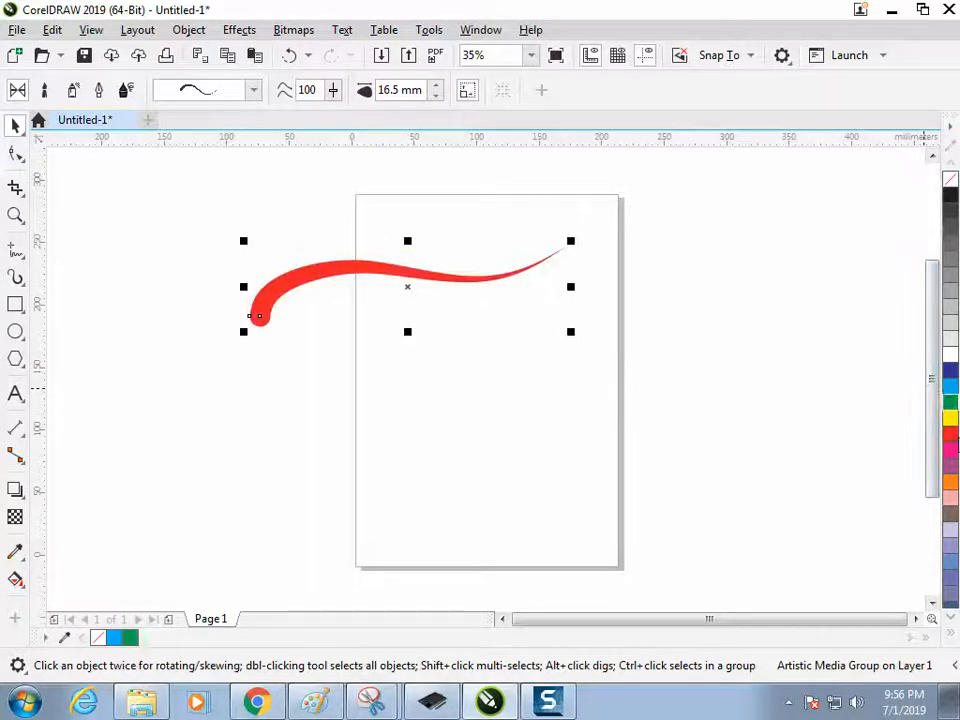
# Try pink as the fill of the selected artistic media stroke and settle on purple.
pyautogui.click(950, 449)
pyautogui.click(950, 465)
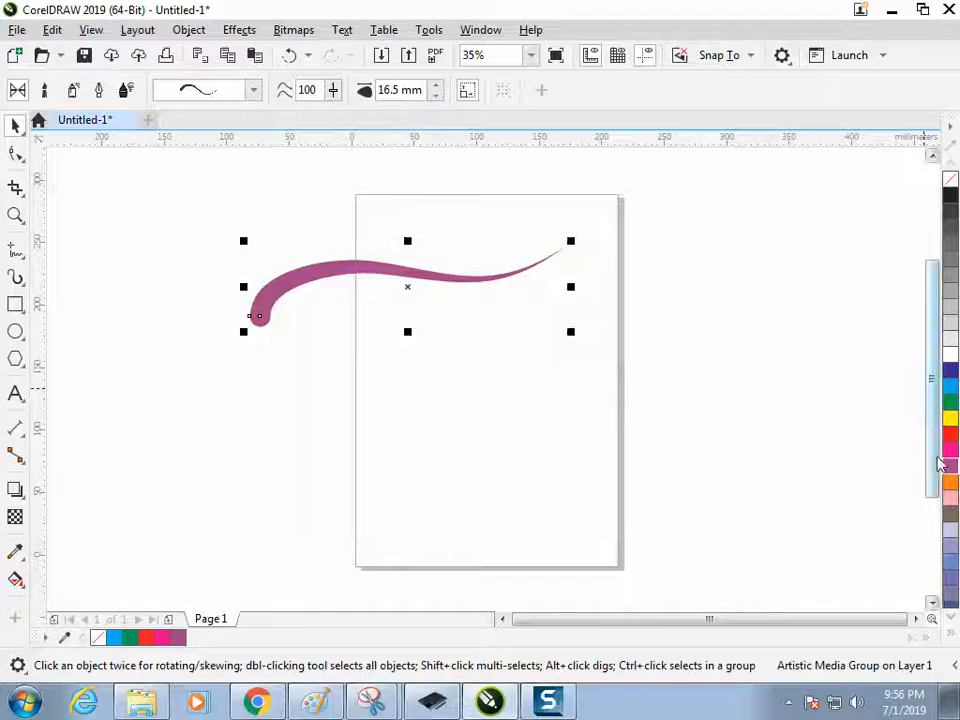
# Draw a wavy Freehand curve about 248 mm wide above the purple stroke and give it a green outline.
pyautogui.click(17, 277)
pyautogui.click(18, 250)
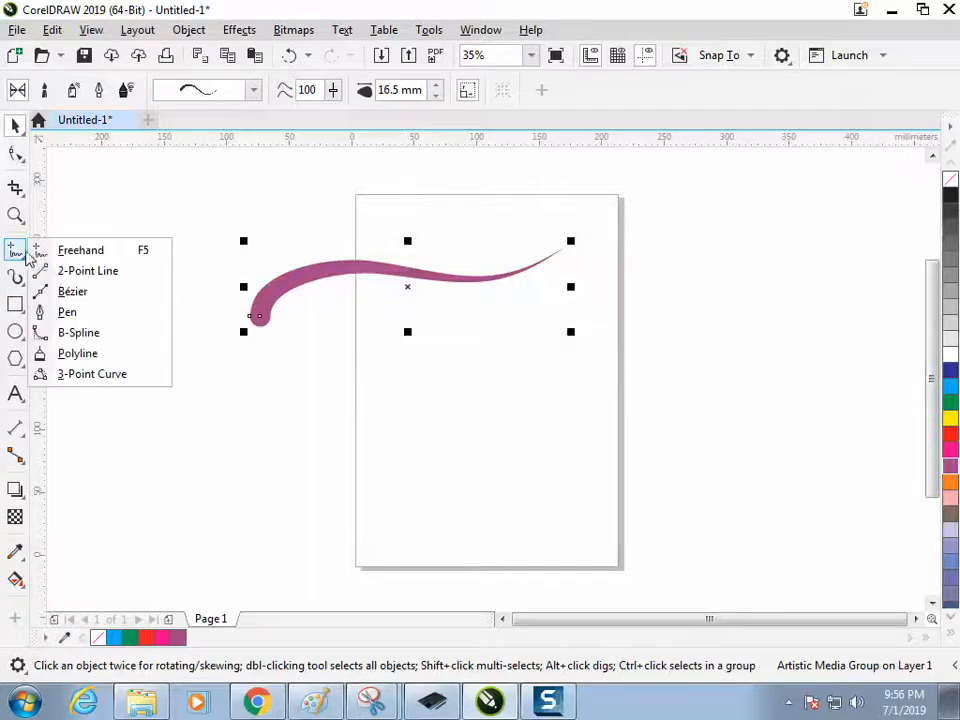
pyautogui.click(80, 250)
pyautogui.moveTo(84, 195)
pyautogui.mouseDown()
pyautogui.moveTo(354, 201)
pyautogui.moveTo(398, 190)
pyautogui.mouseUp()
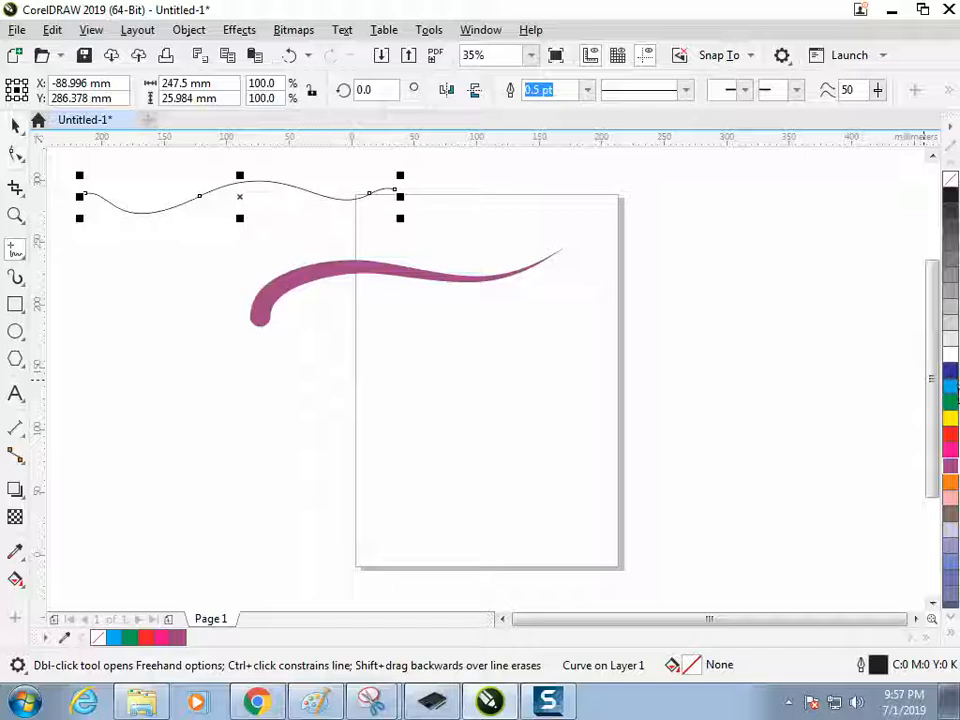
pyautogui.rightClick(950, 404)
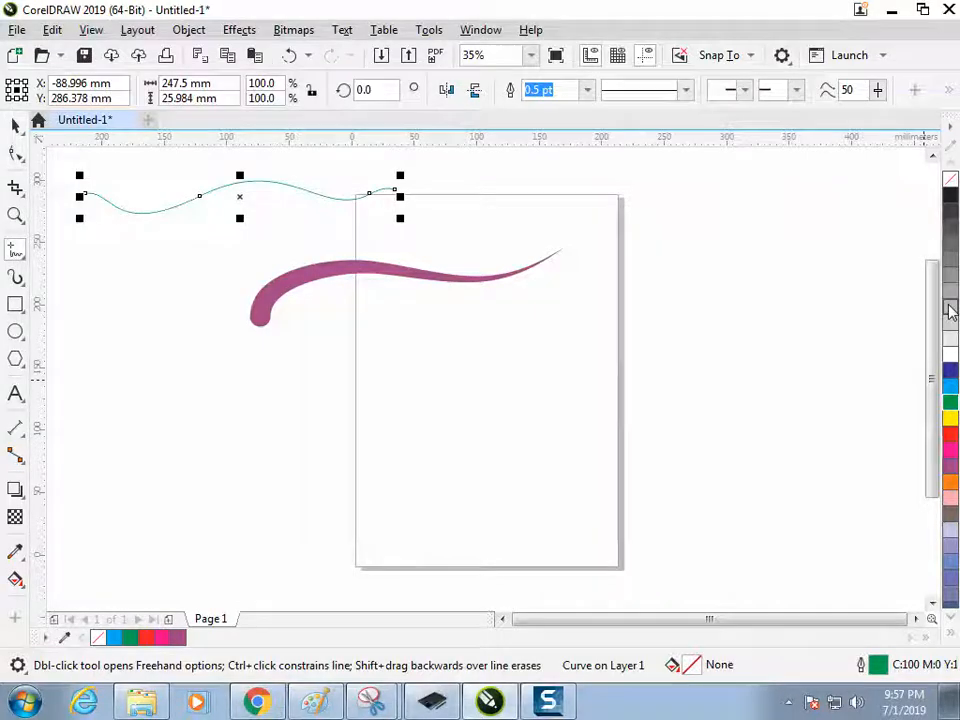
# Try a 3 pt outline width on the green curve and settle on 12 pt.
pyautogui.click(587, 90)
pyautogui.click(569, 208)
pyautogui.click(587, 90)
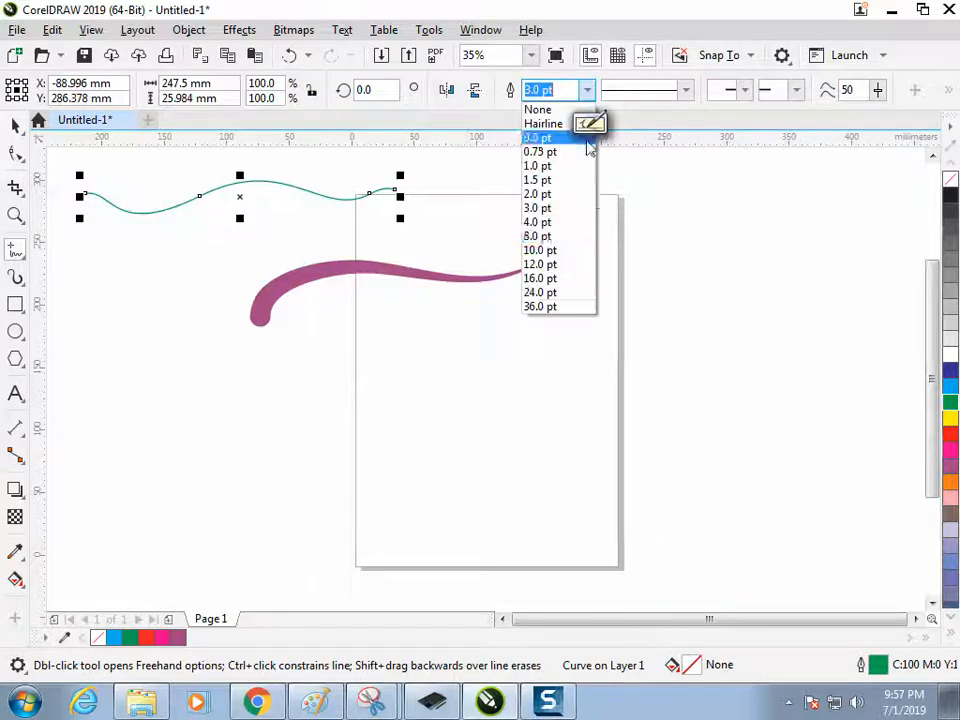
pyautogui.click(575, 265)
# Move the purple artistic media stroke down and to the left, below the green curve.
pyautogui.click(15, 124)
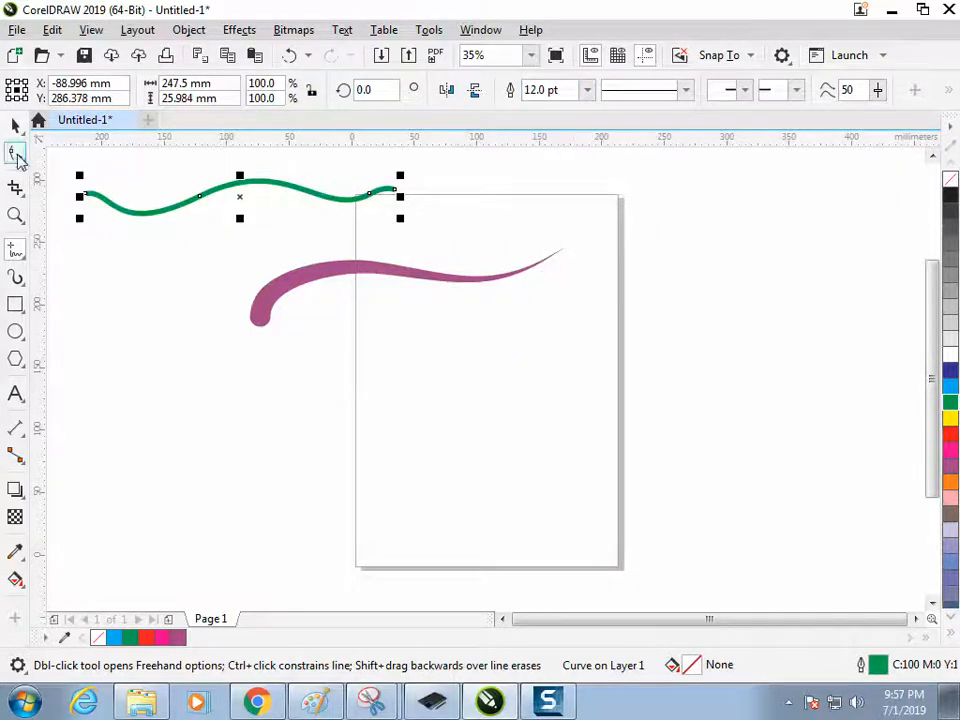
pyautogui.click(135, 302)
pyautogui.moveTo(276, 305); pyautogui.dragTo(229, 338)
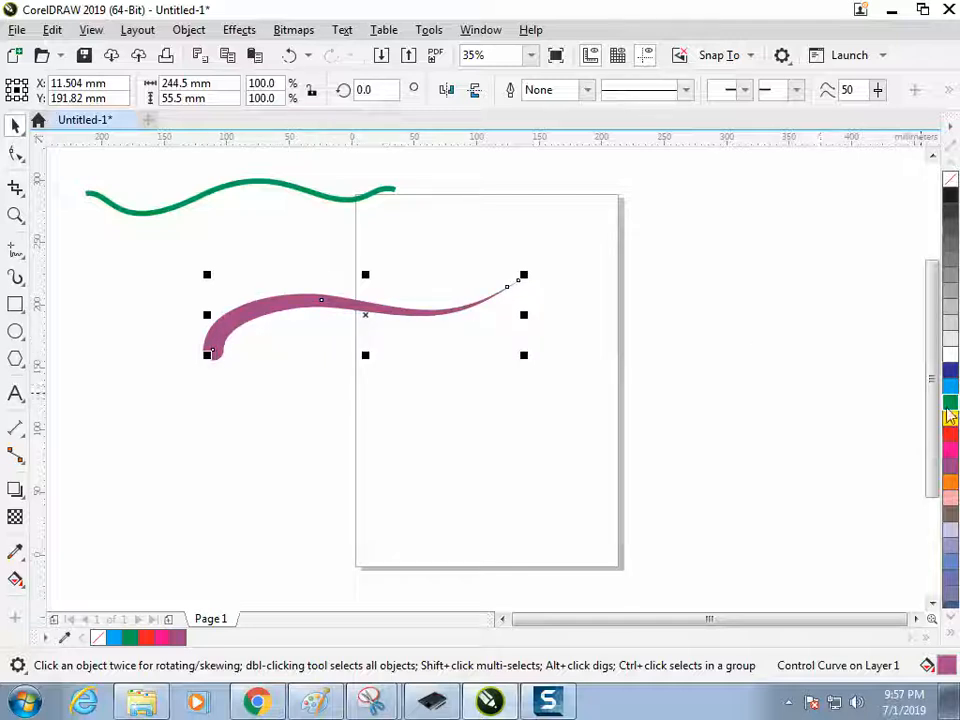
# Try a red fill and outline on the artistic media stroke, and return it to purple with no outline.
pyautogui.rightClick(951, 440)
pyautogui.click(951, 440)
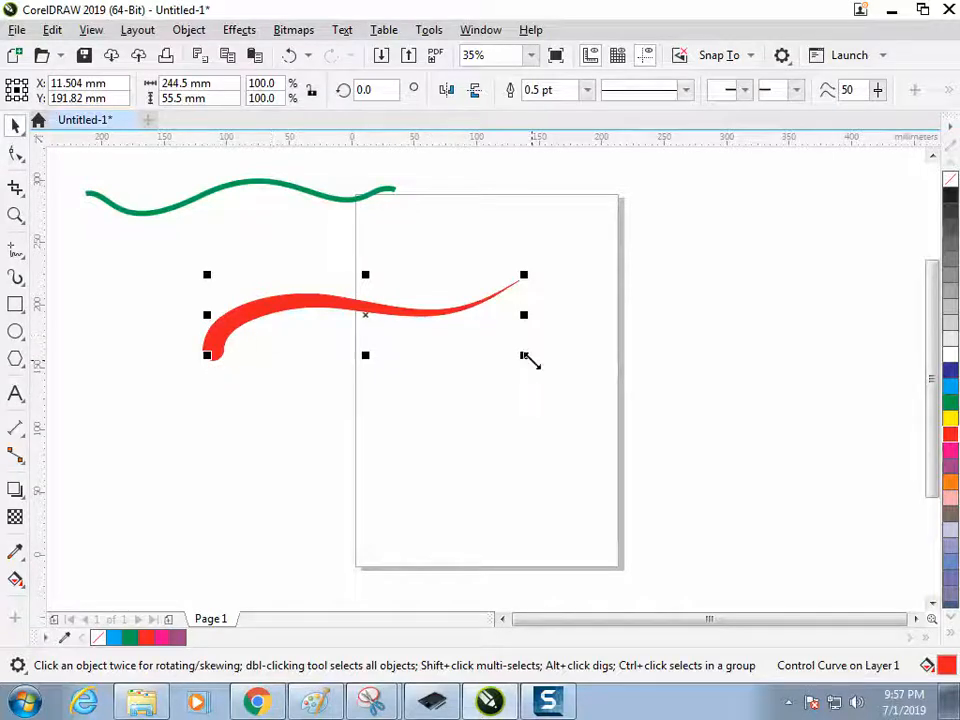
pyautogui.click(949, 472)
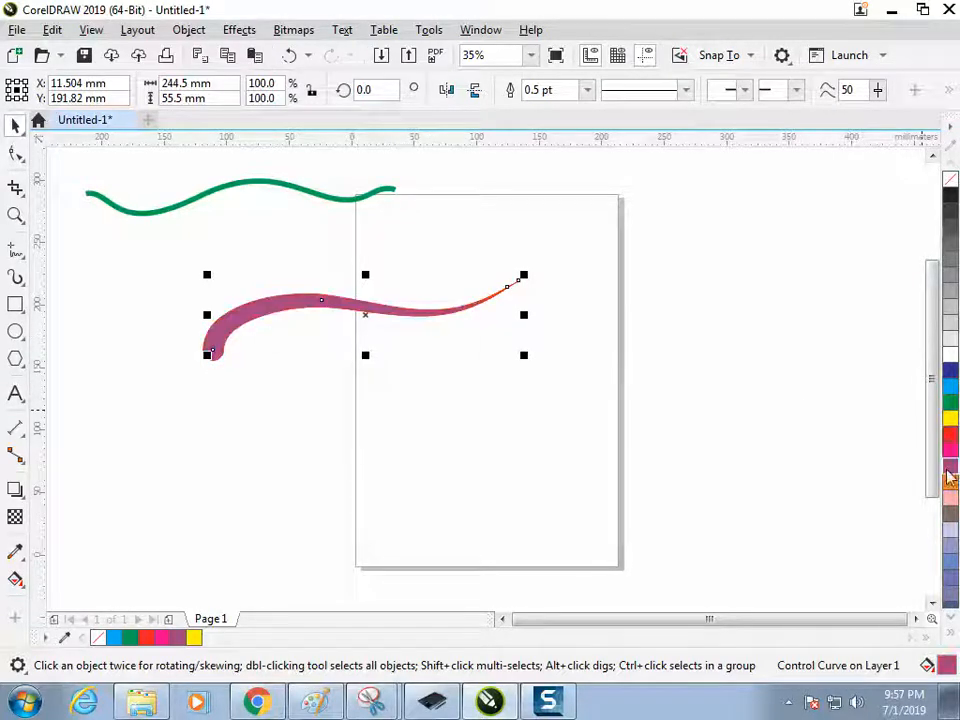
pyautogui.rightClick(949, 181)
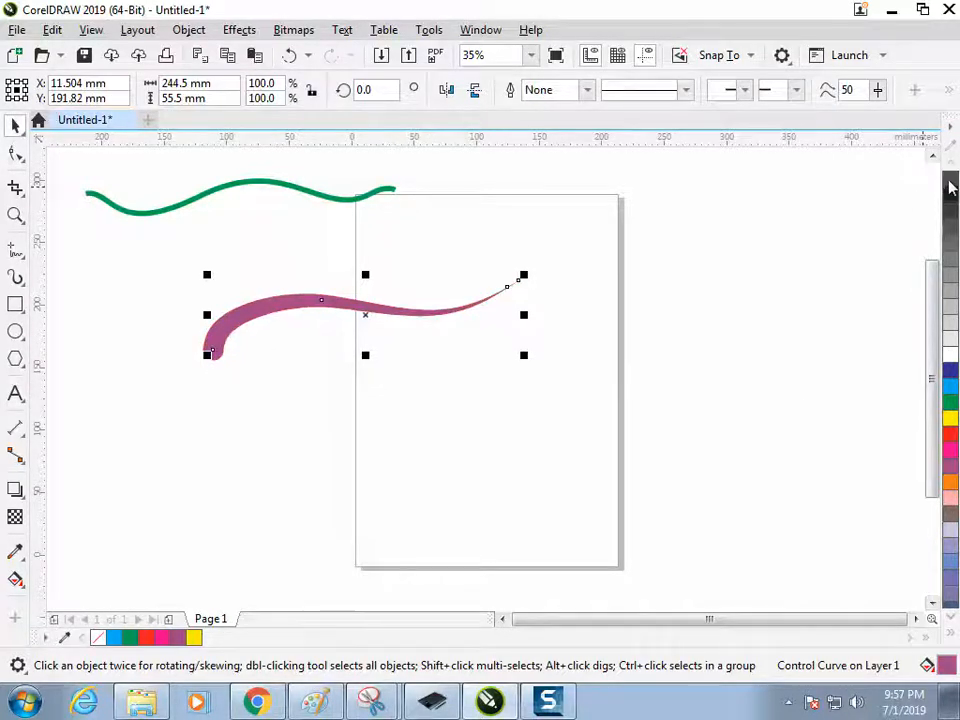
# Give the purple artistic media stroke a dark blue outline 8 pt wide.
pyautogui.rightClick(950, 290)
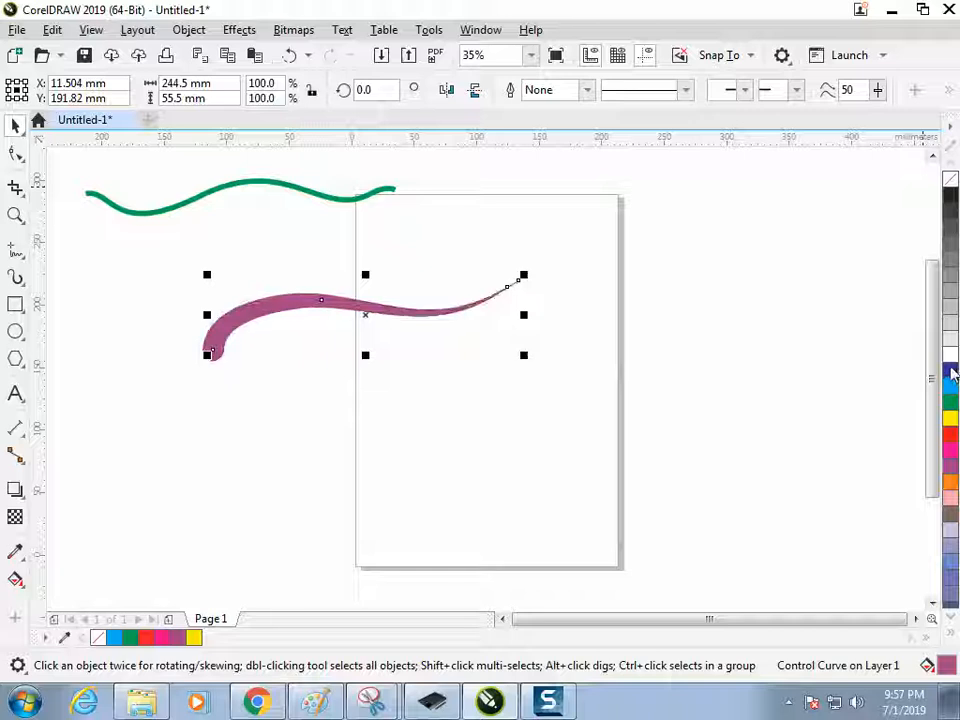
pyautogui.click(587, 90)
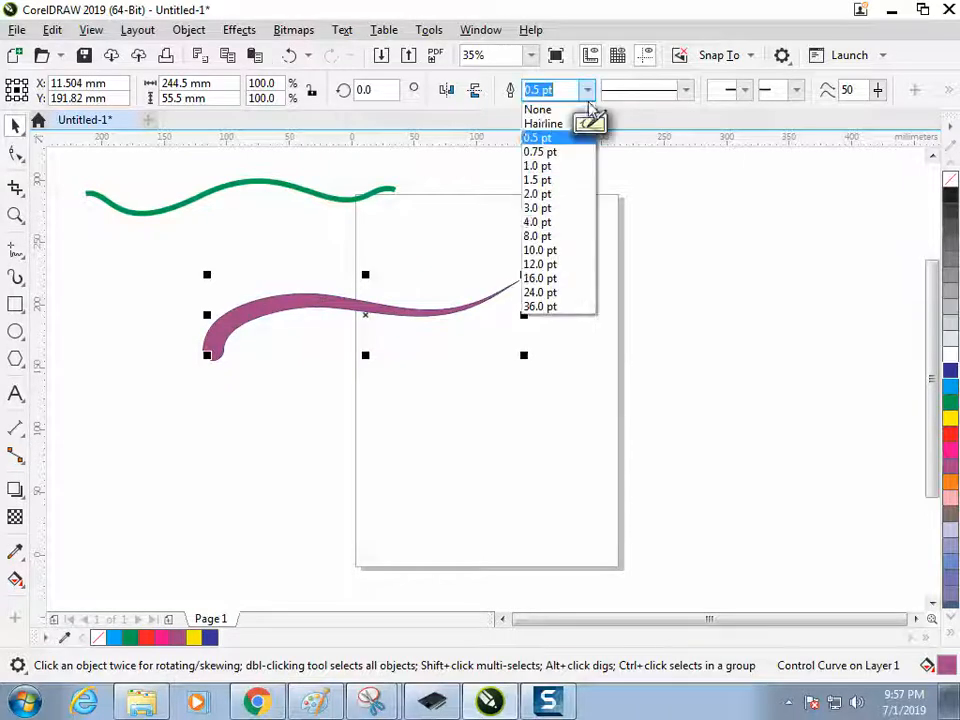
pyautogui.click(558, 246)
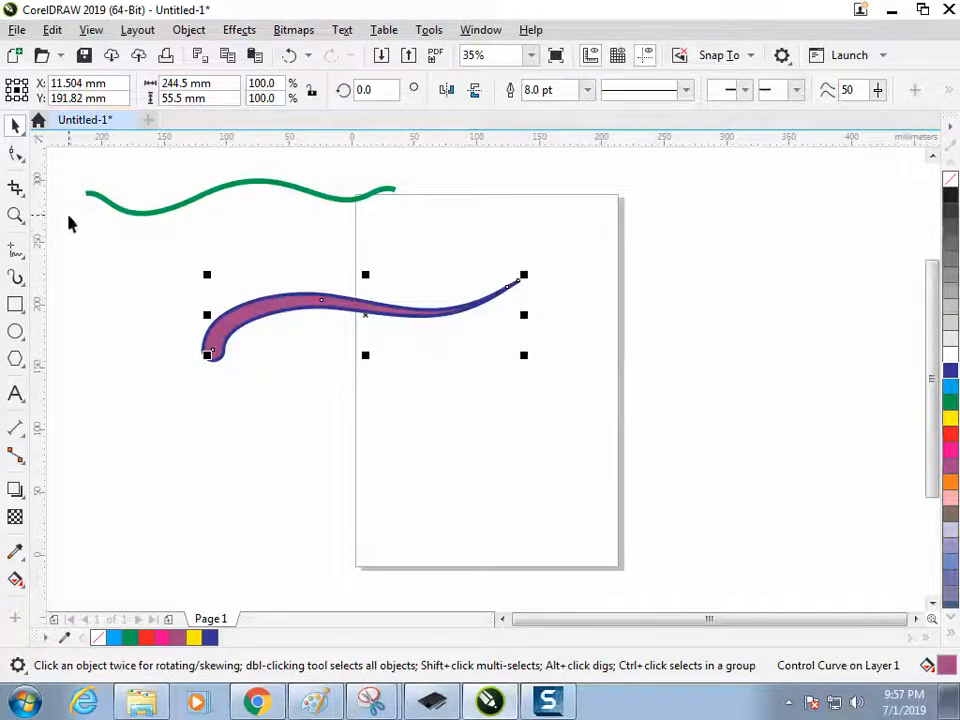
# Reshape the purple stroke into a smooth long wave by moving its thick end, its middle section and their curve handles with the Shape tool.
pyautogui.click(16, 153)
pyautogui.moveTo(220, 360); pyautogui.dragTo(140, 398)
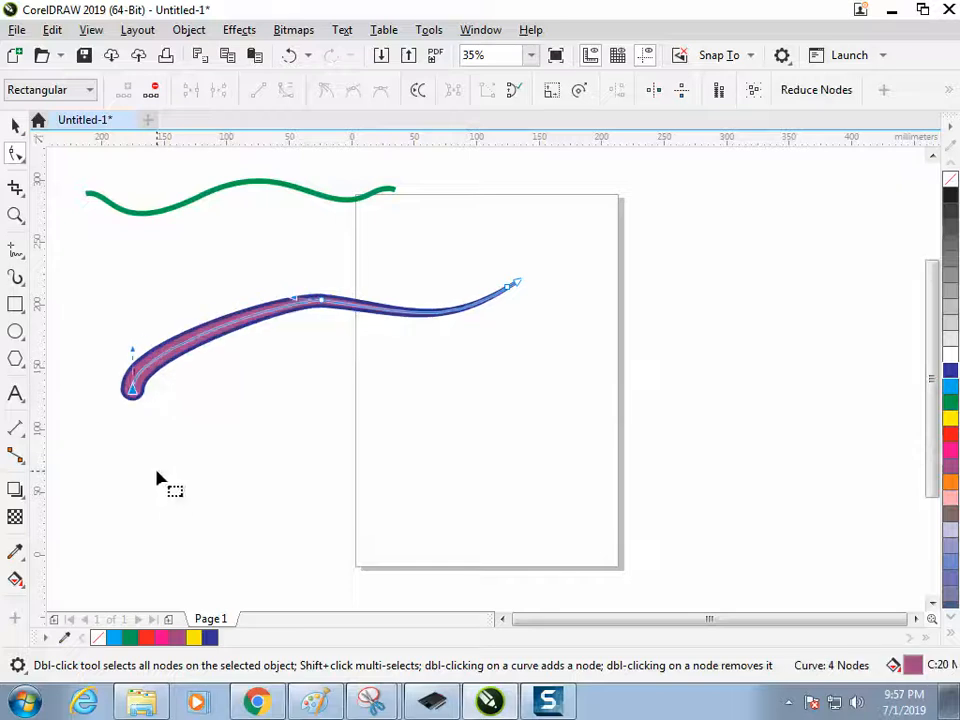
pyautogui.moveTo(131, 355); pyautogui.dragTo(279, 467)
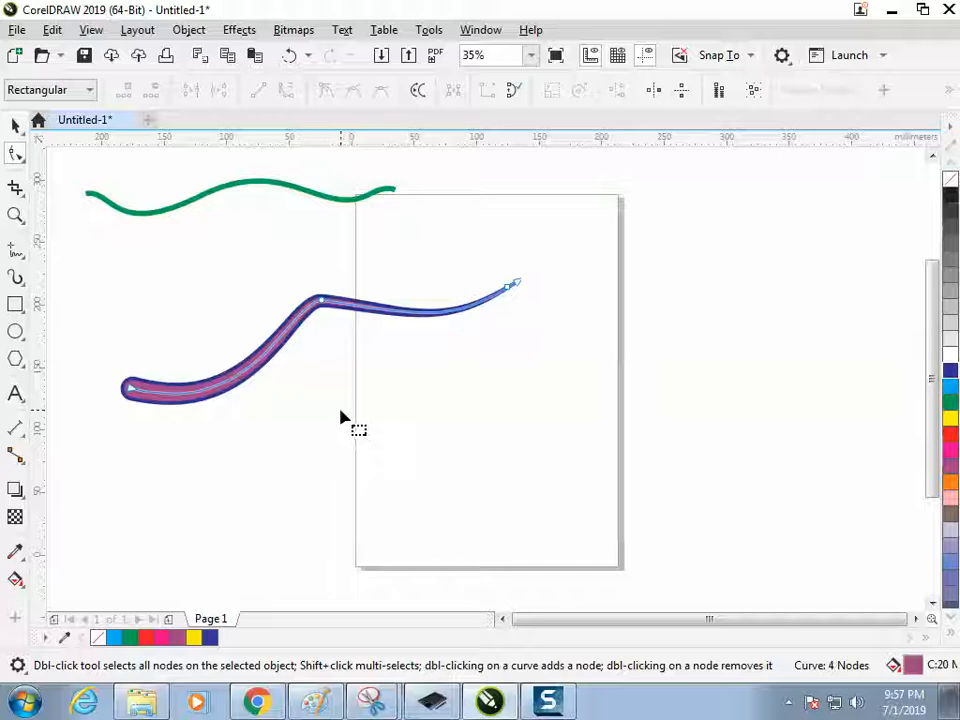
pyautogui.click(137, 394)
pyautogui.moveTo(137, 394); pyautogui.dragTo(122, 336)
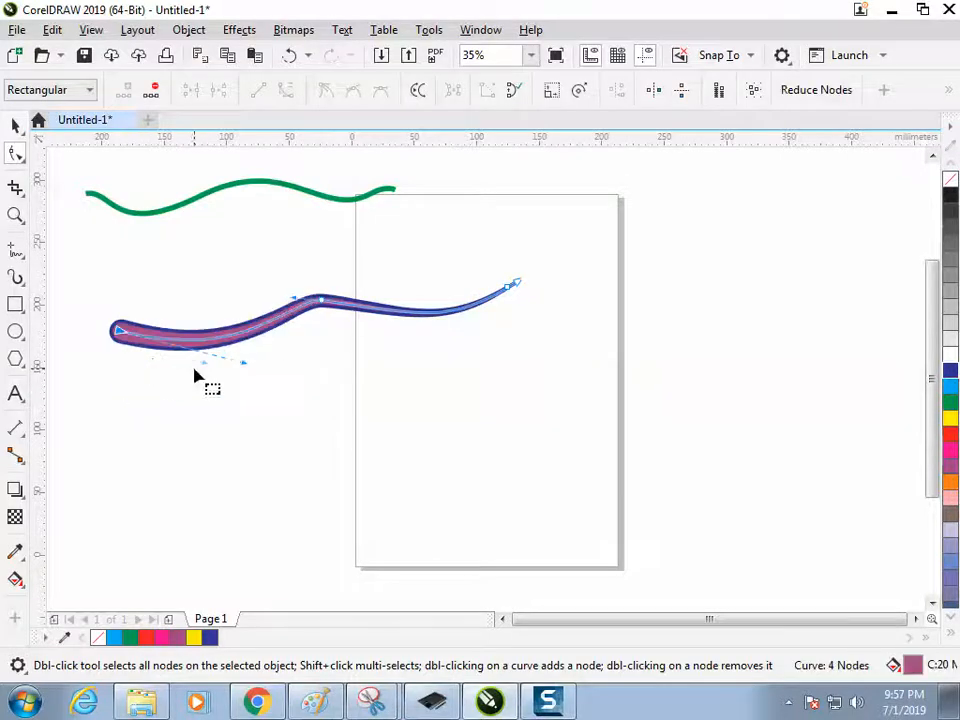
pyautogui.moveTo(247, 370); pyautogui.dragTo(266, 262)
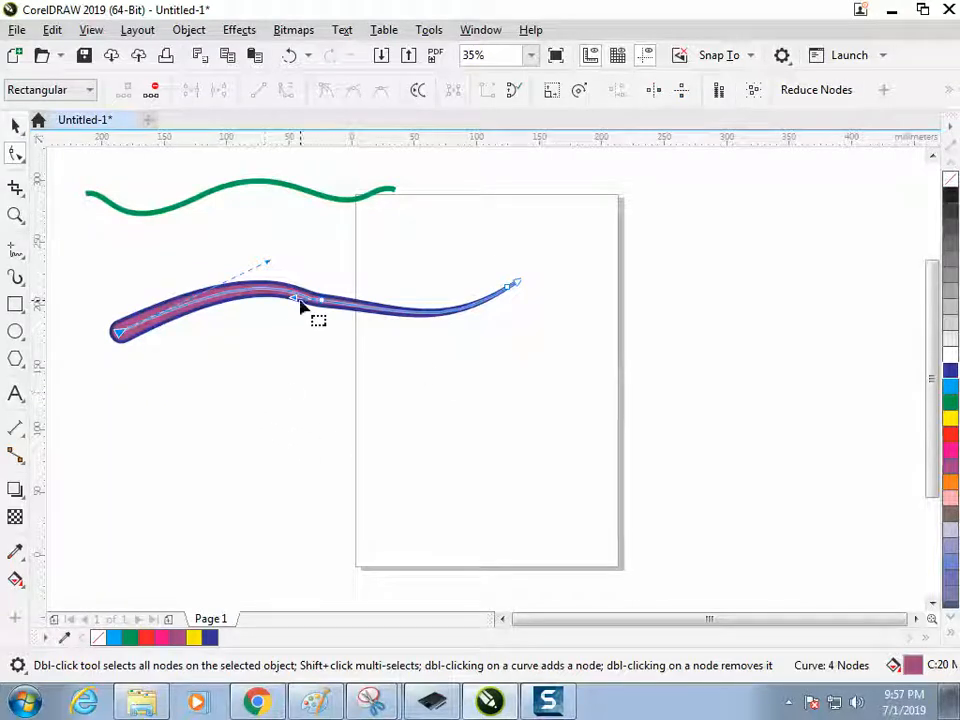
pyautogui.moveTo(321, 300); pyautogui.dragTo(300, 286)
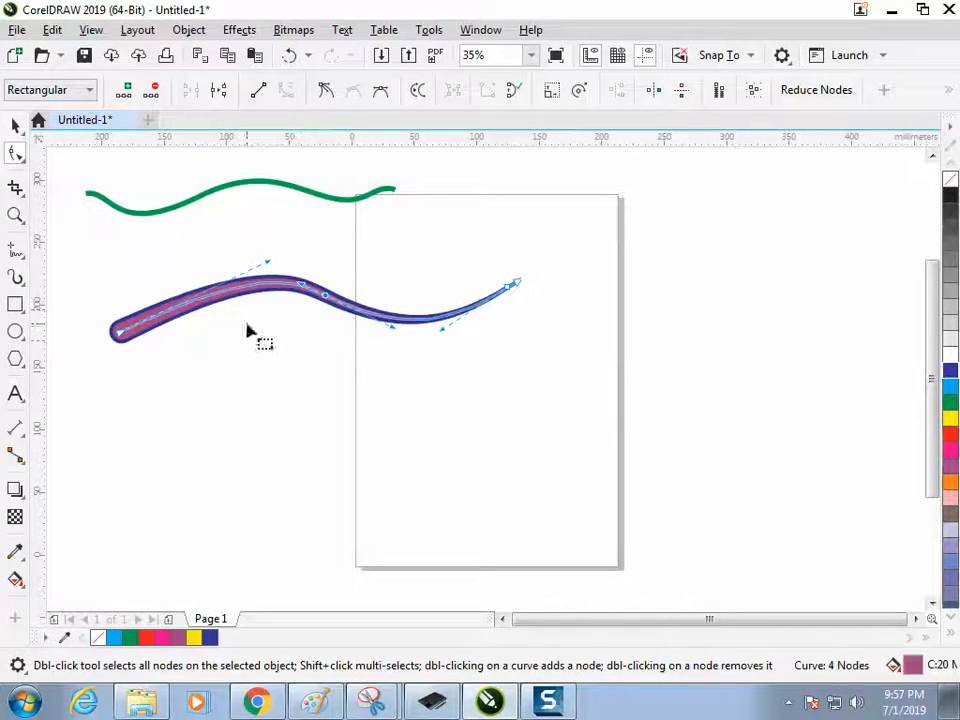
# Move the green curve and the purple stroke to the right, keeping the green curve above the stroke.
pyautogui.click(187, 206)
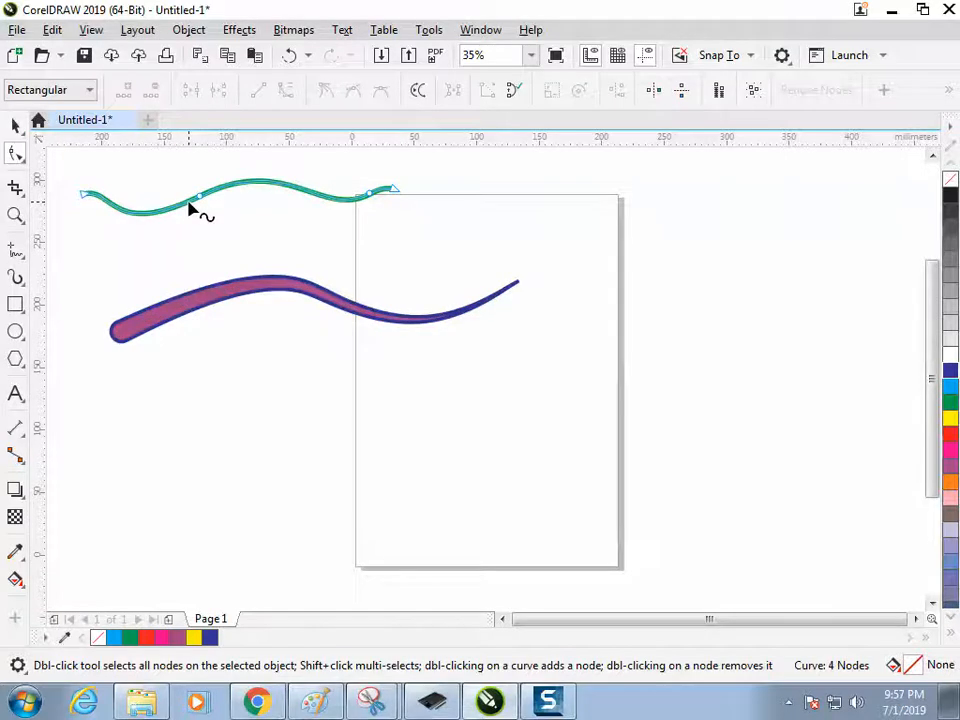
pyautogui.click(15, 124)
pyautogui.moveTo(215, 190); pyautogui.dragTo(281, 210)
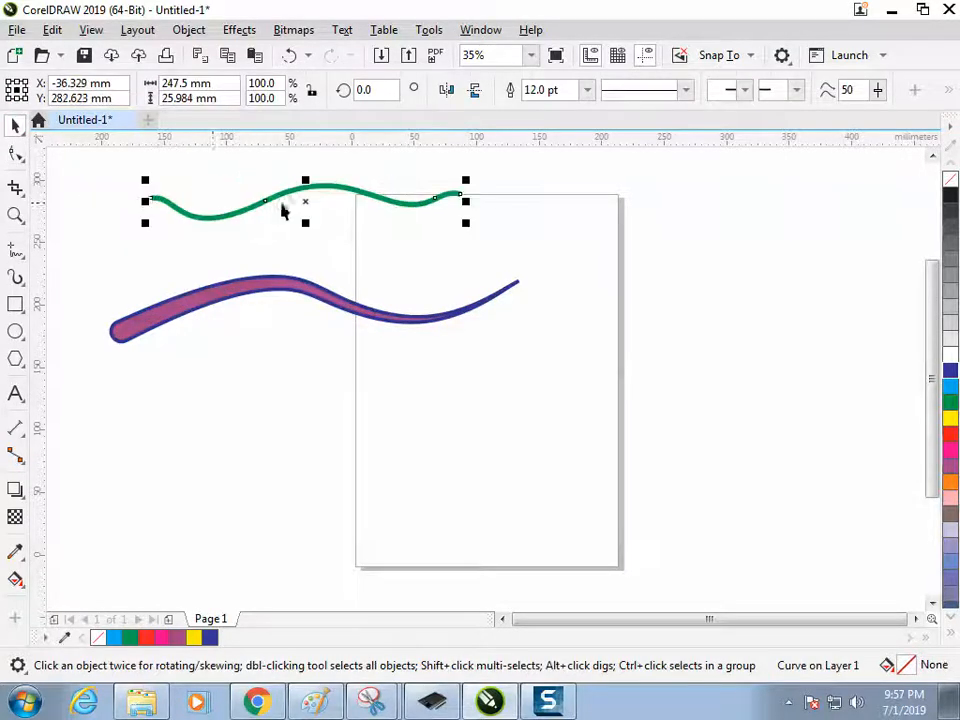
pyautogui.moveTo(212, 306); pyautogui.dragTo(234, 297)
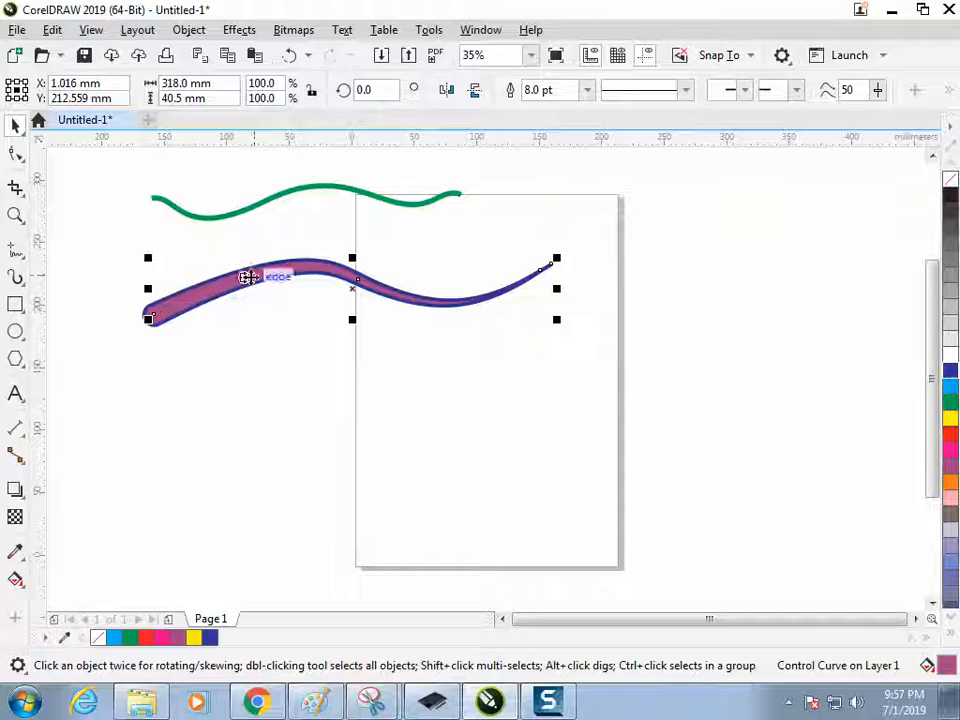
pyautogui.moveTo(225, 216); pyautogui.dragTo(244, 213)
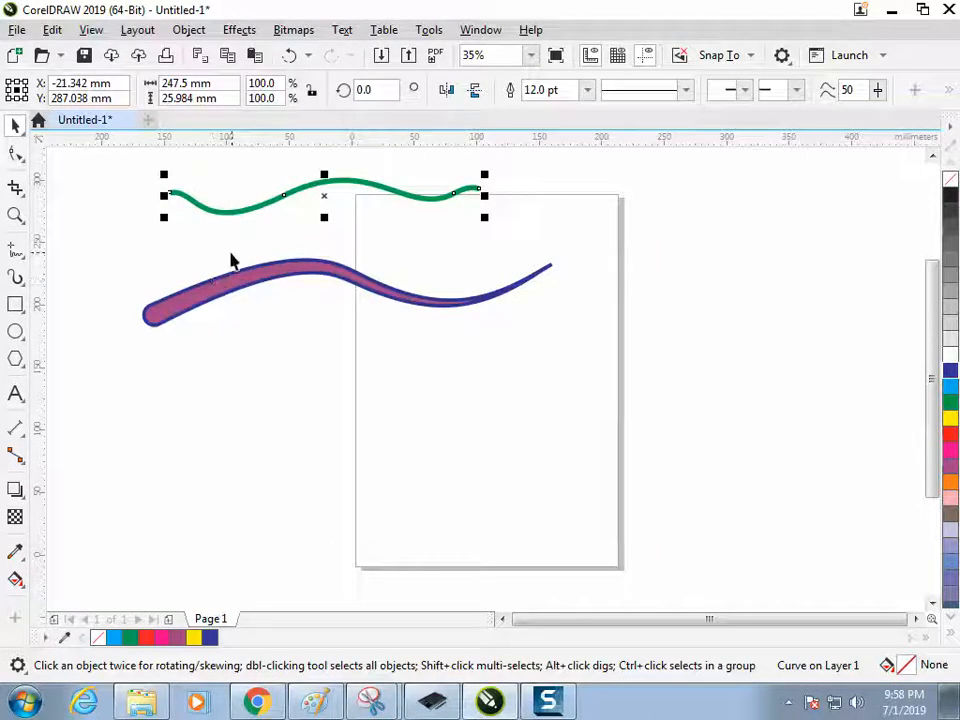
# Extend the left ends of the green curve and the purple stroke outward with the Shape tool.
pyautogui.click(15, 153)
pyautogui.moveTo(168, 194); pyautogui.dragTo(129, 175)
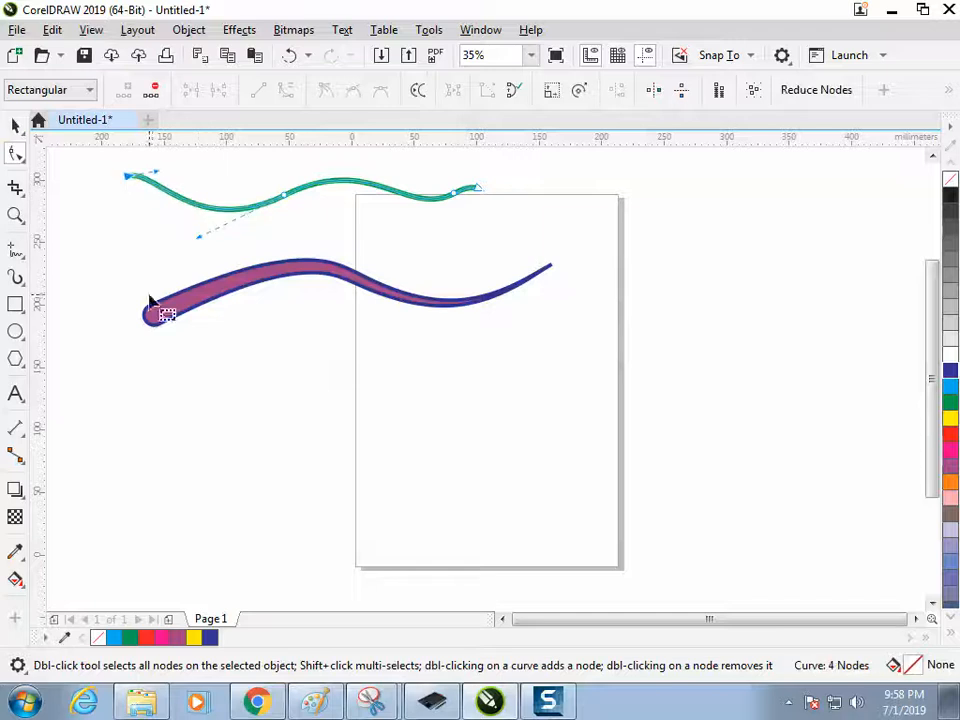
pyautogui.click(157, 318)
pyautogui.moveTo(147, 314)
pyautogui.mouseDown()
pyautogui.moveTo(123, 284)
pyautogui.moveTo(132, 305)
pyautogui.mouseUp()
pyautogui.moveTo(278, 236); pyautogui.dragTo(184, 242)
# Select the green curve and the purple stroke in turn and shift each slightly to the right.
pyautogui.press('space')
pyautogui.click(240, 340)
pyautogui.click(191, 277)
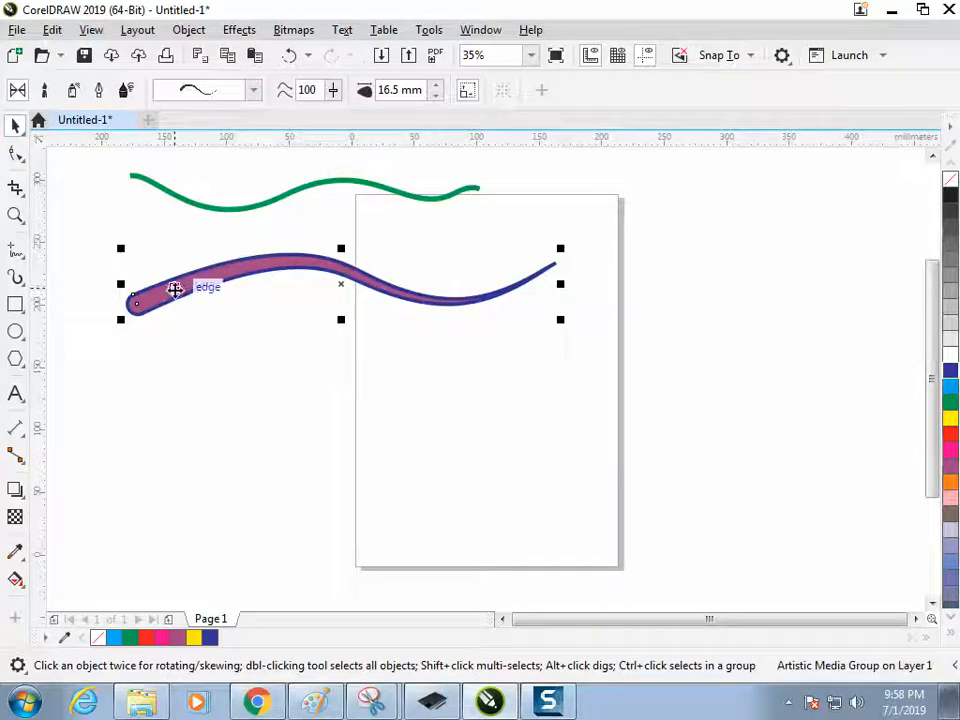
pyautogui.click(203, 208)
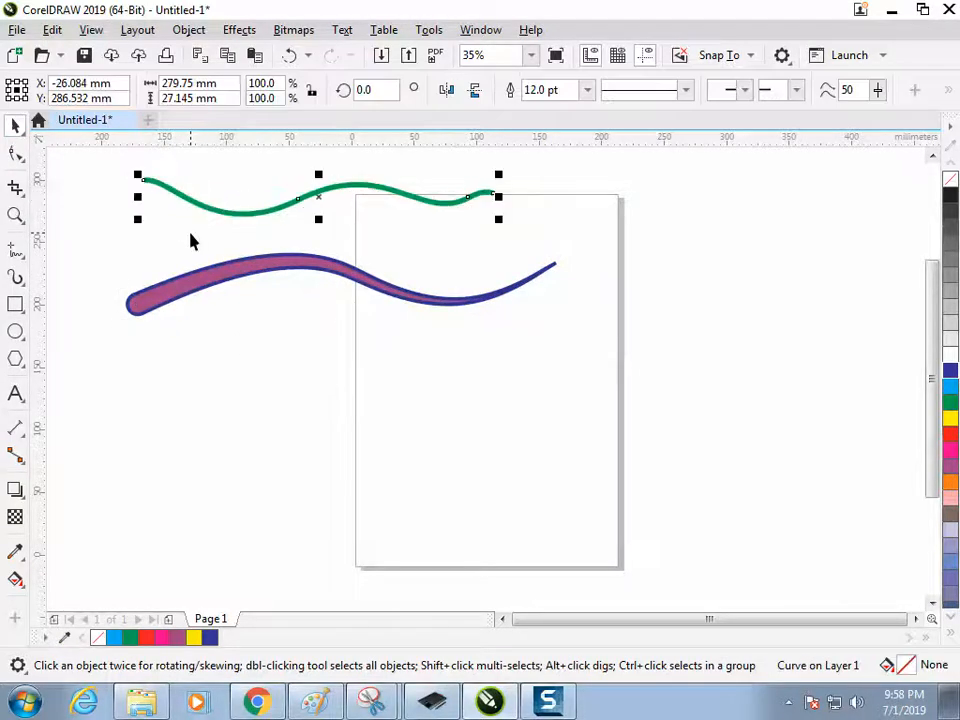
pyautogui.click(250, 370)
pyautogui.click(174, 302)
pyautogui.click(177, 314)
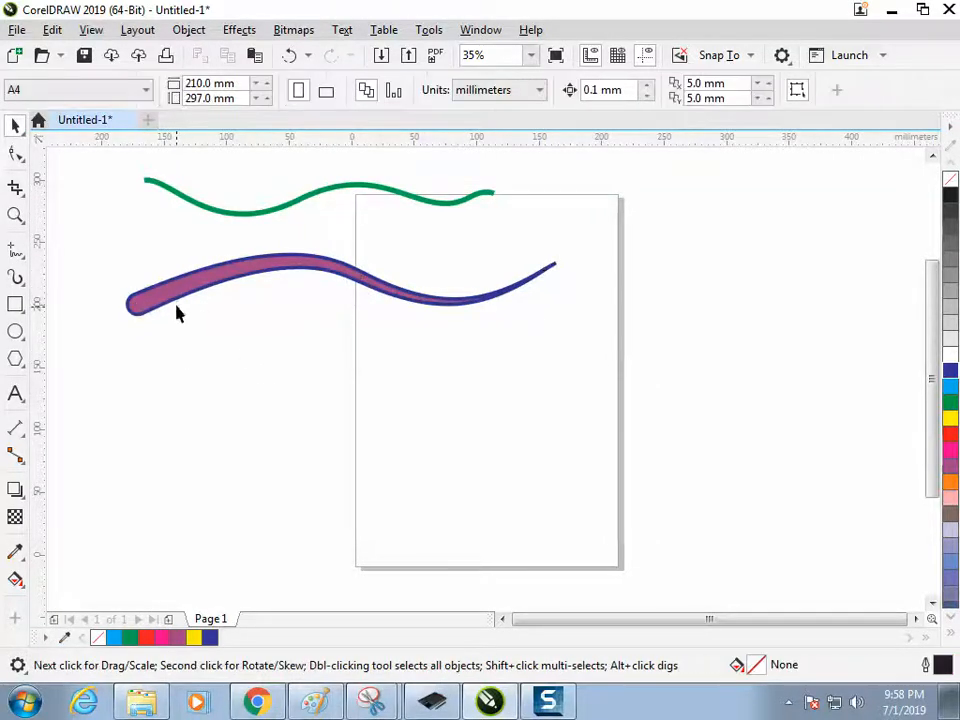
pyautogui.click(171, 302)
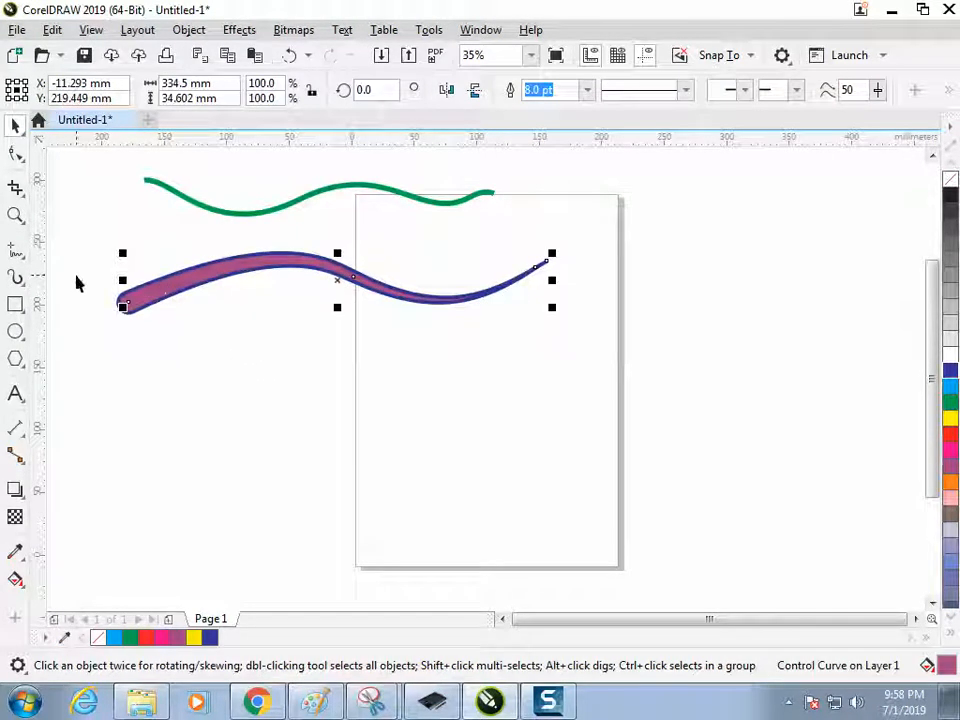
pyautogui.moveTo(165, 285)
pyautogui.mouseDown()
pyautogui.moveTo(193, 281)
pyautogui.moveTo(183, 292)
pyautogui.mouseUp()
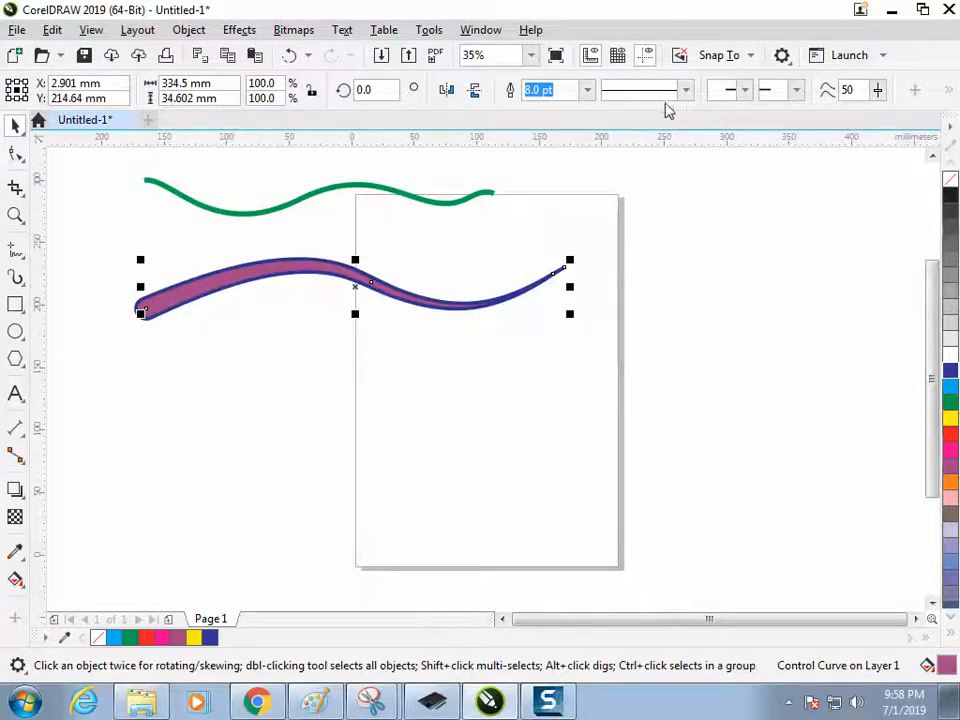
# Remove the outline from the purple artistic media stroke.
pyautogui.click(587, 90)
pyautogui.click(570, 107)
pyautogui.click(645, 215)
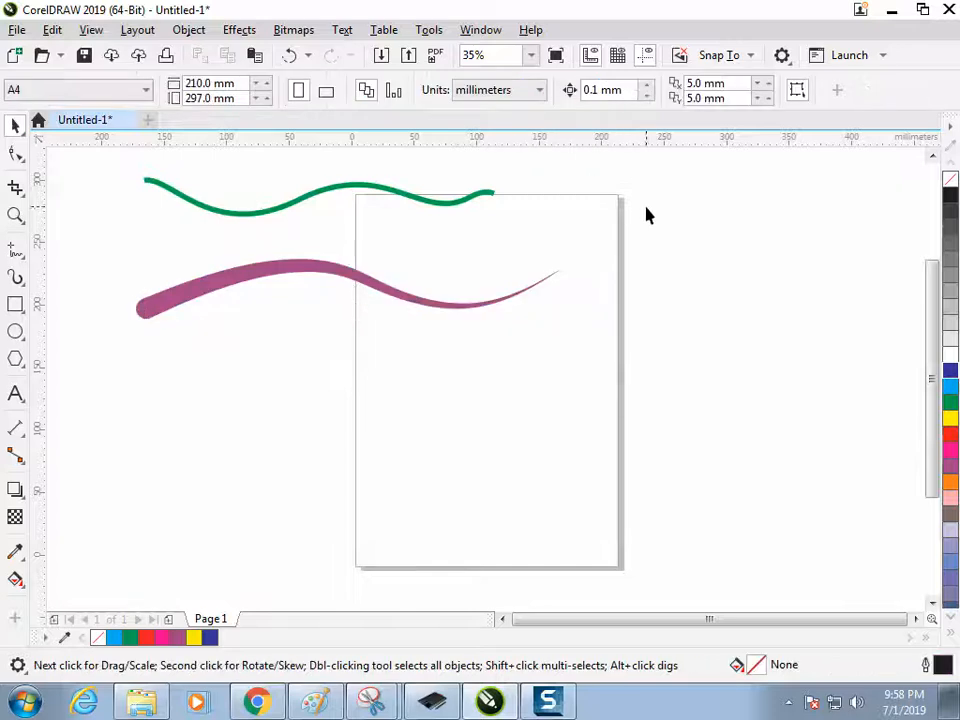
# Fill the tapered artistic media stroke with light blue.
pyautogui.click(268, 272)
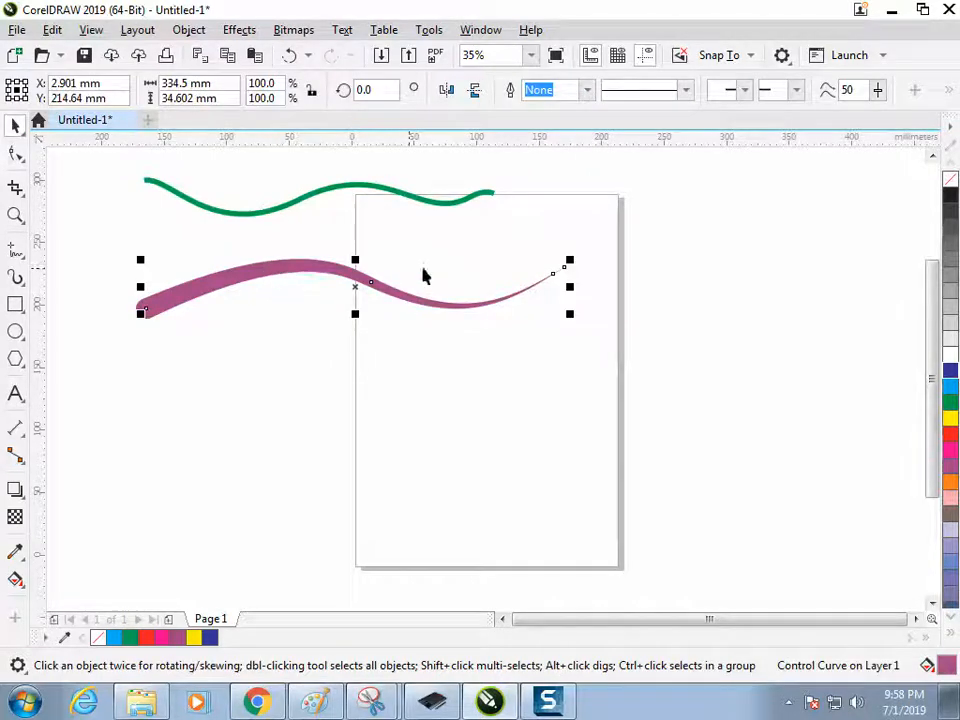
pyautogui.click(942, 387)
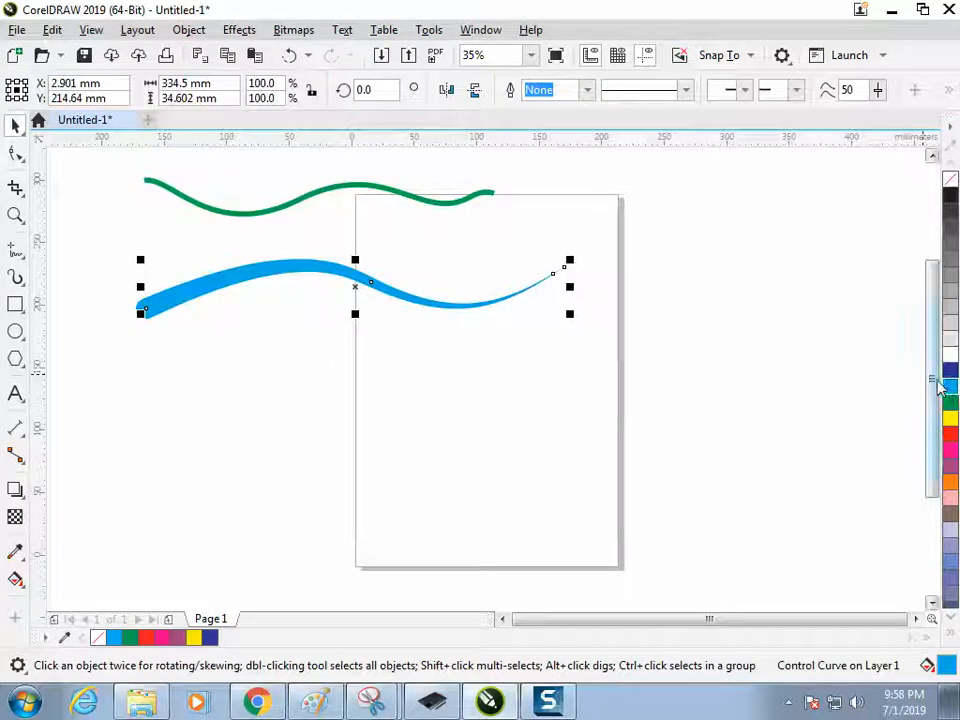
pyautogui.click(608, 336)
# Select the whole blue artistic media group and place a duplicate of it directly below the original.
pyautogui.click(152, 308)
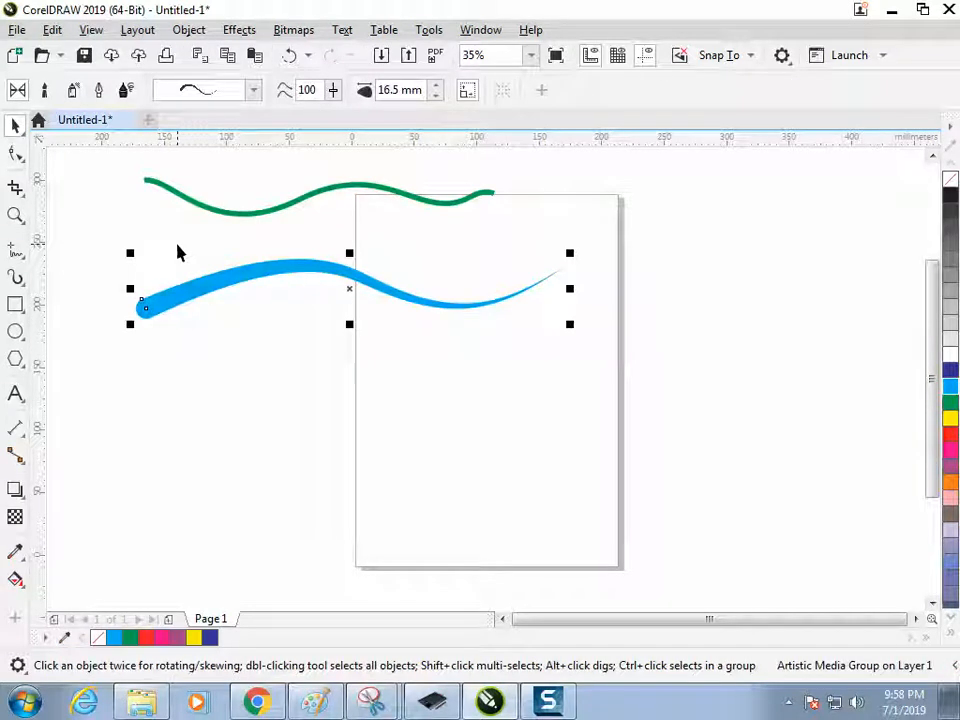
pyautogui.click(311, 444)
pyautogui.click(177, 280)
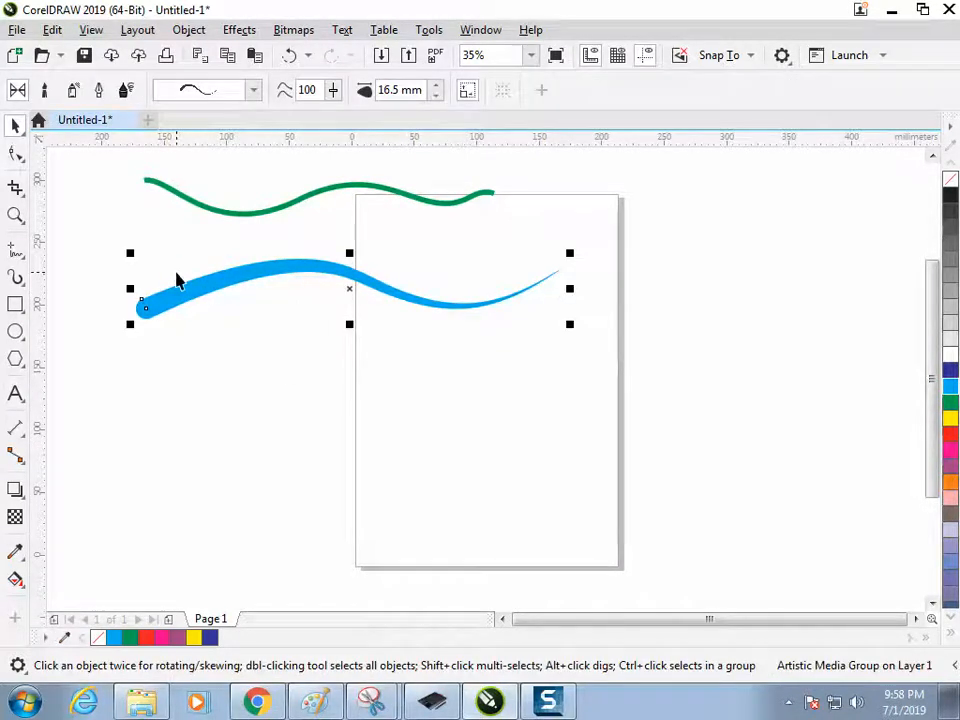
pyautogui.moveTo(283, 287); pyautogui.dragTo(286, 386)
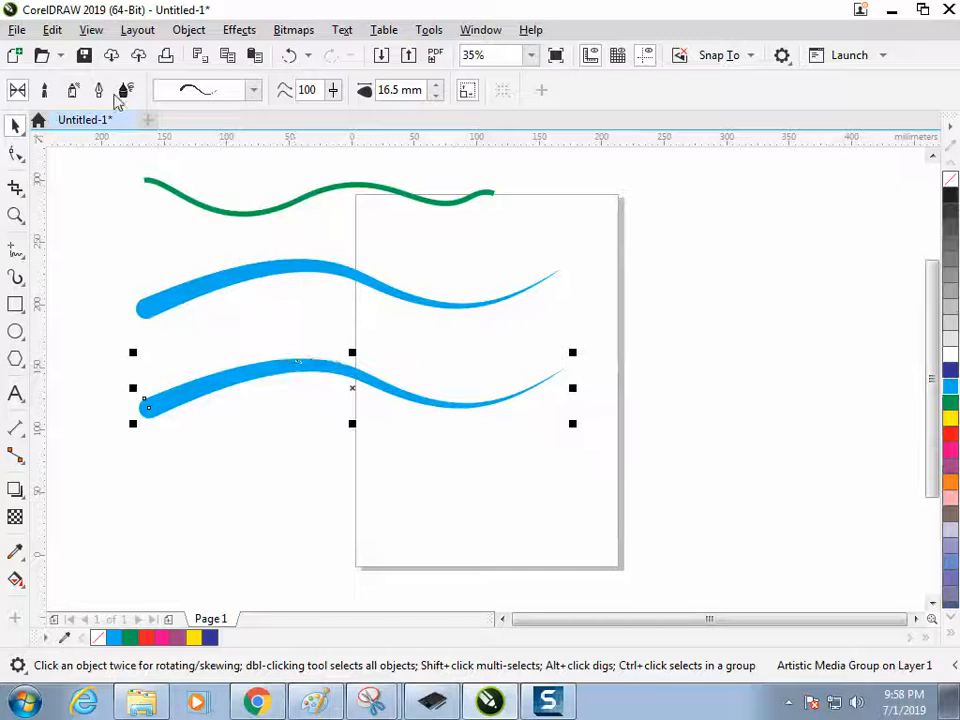
# Break the duplicated blue artistic media group apart and move its control curve below the stroke.
pyautogui.click(189, 30)
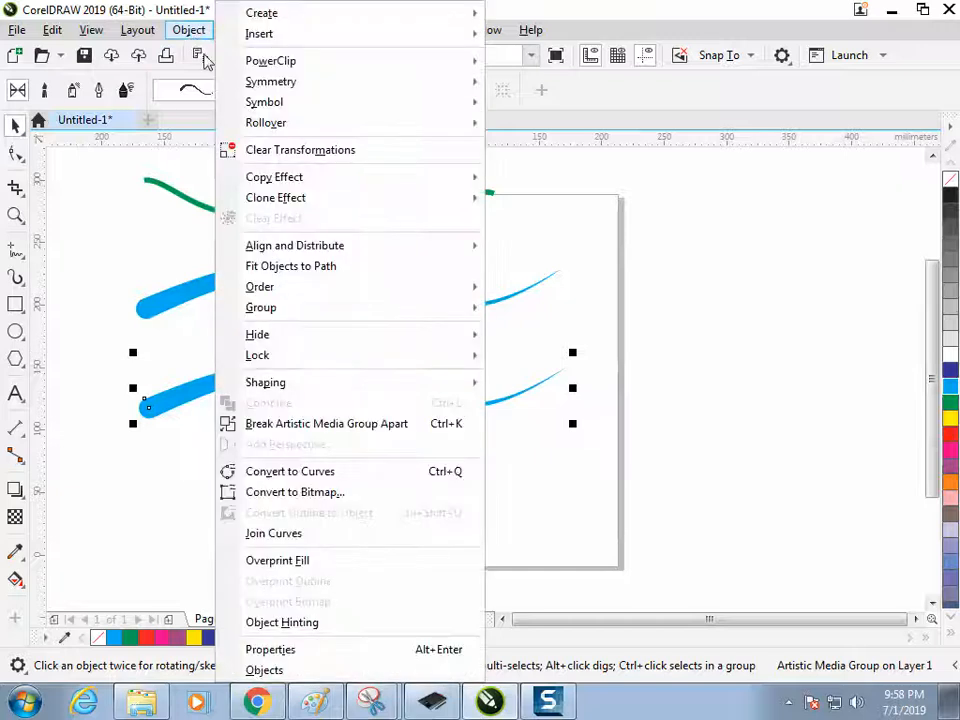
pyautogui.click(296, 424)
pyautogui.click(227, 471)
pyautogui.click(180, 425)
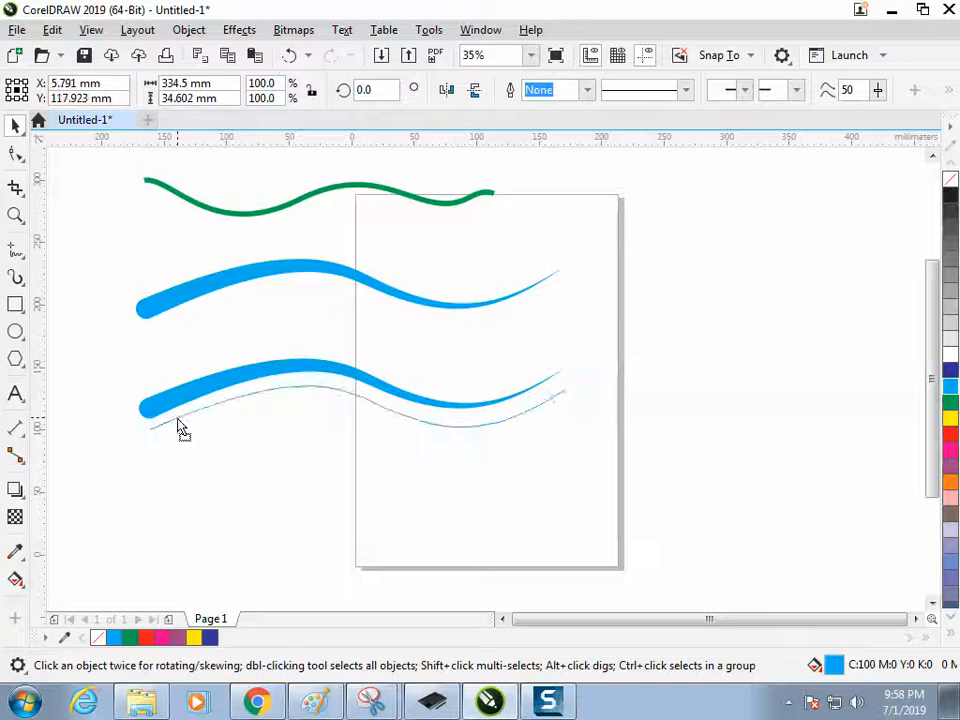
pyautogui.moveTo(180, 425); pyautogui.dragTo(188, 481)
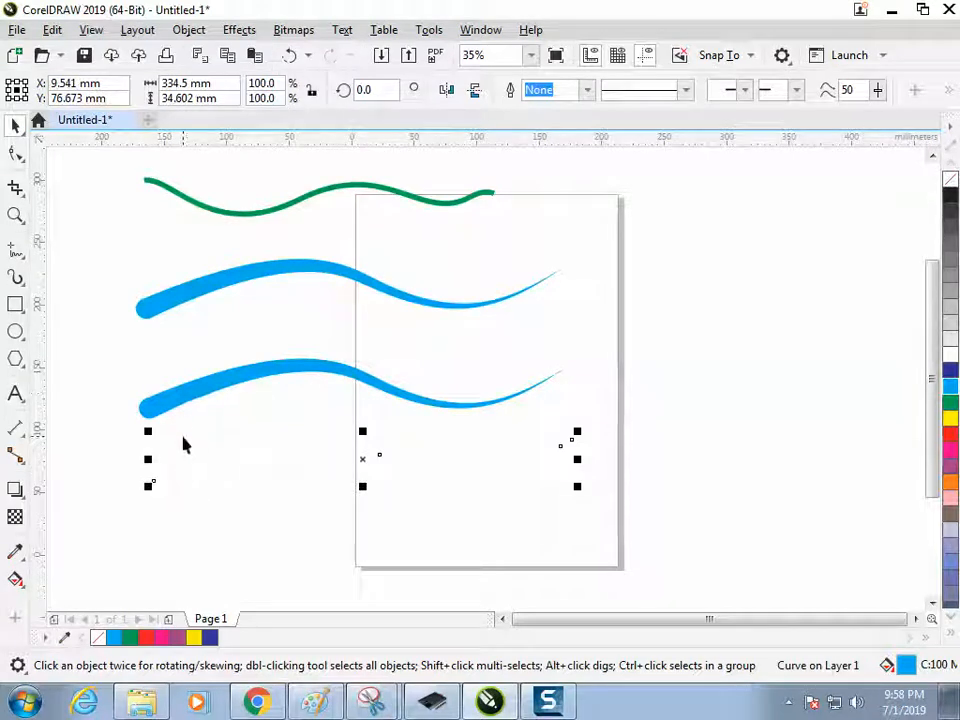
# Give the separated control curve a black outline and deselect it.
pyautogui.rightClick(950, 195)
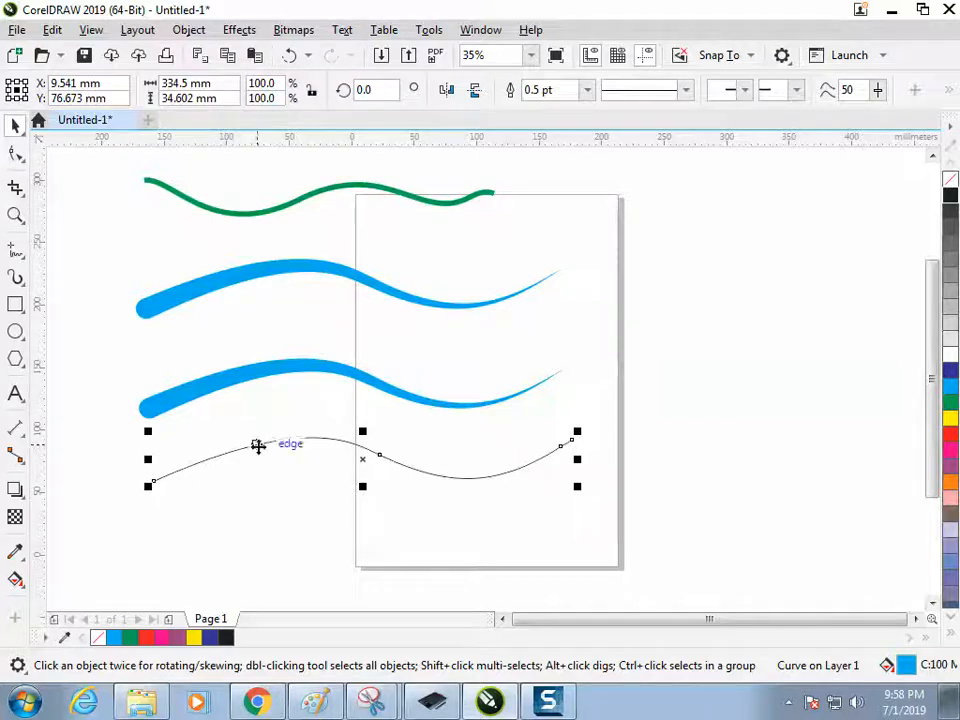
pyautogui.click(192, 400)
pyautogui.moveTo(159, 364); pyautogui.dragTo(216, 519)
# Revisit the Artistic Media tool, then select the thin open curve and the detached blue stroke in turn to compare them.
pyautogui.click(18, 282)
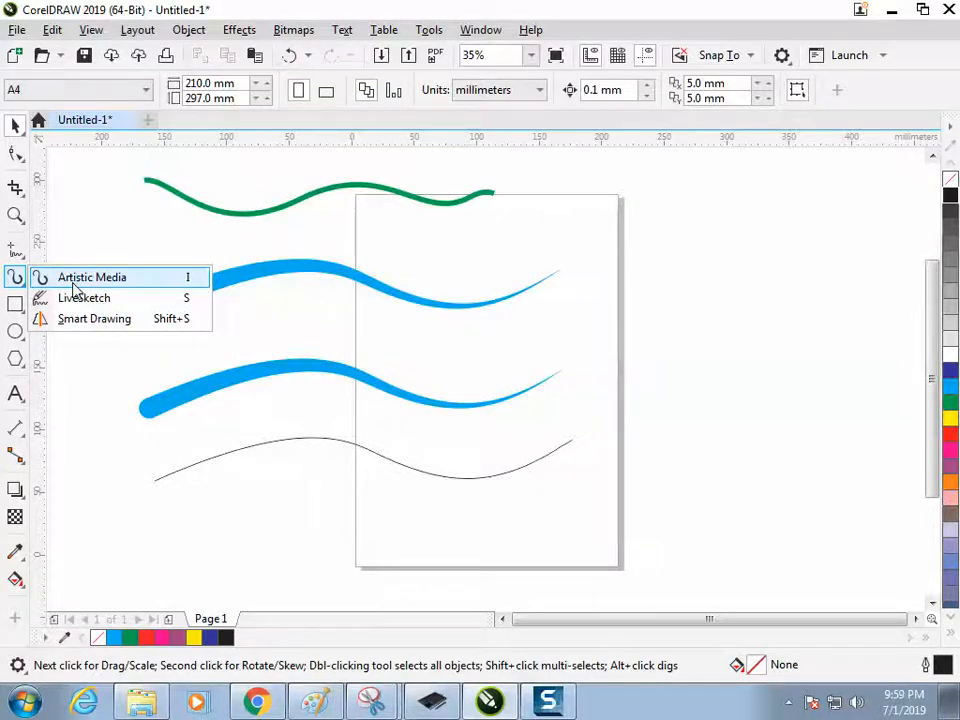
pyautogui.click(74, 280)
pyautogui.click(15, 125)
pyautogui.click(166, 474)
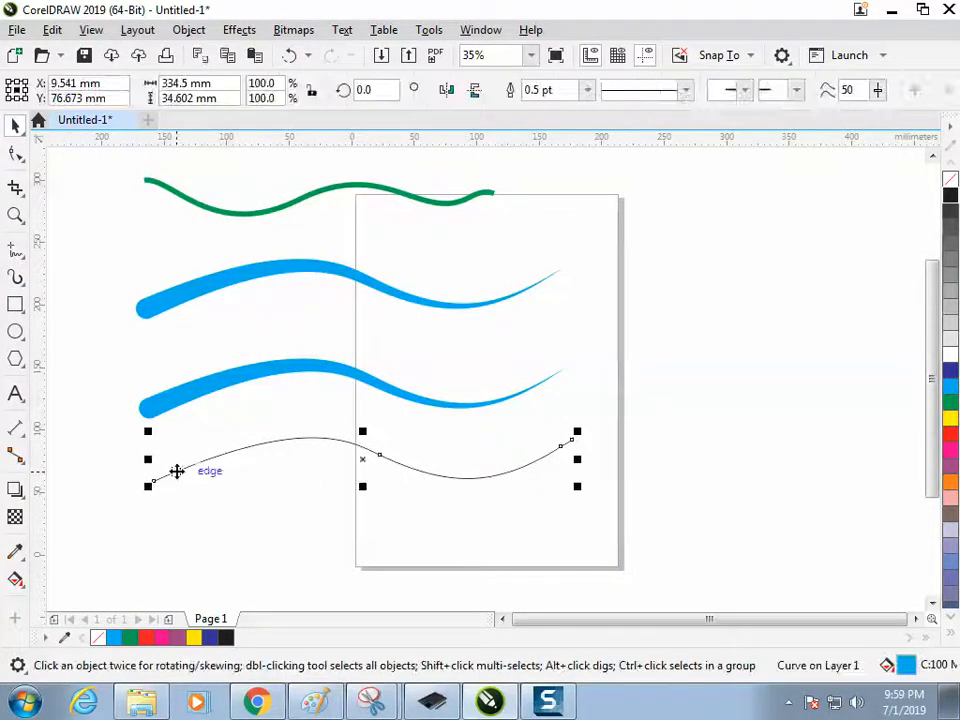
pyautogui.click(188, 410)
pyautogui.click(181, 400)
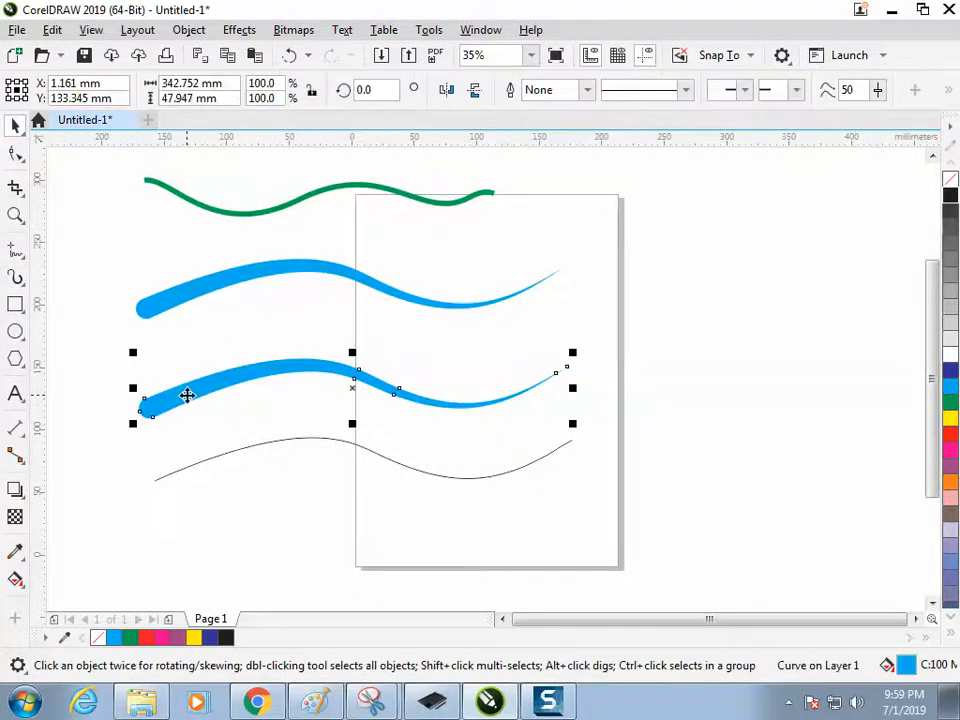
pyautogui.click(179, 448)
pyautogui.moveTo(117, 382); pyautogui.dragTo(452, 509)
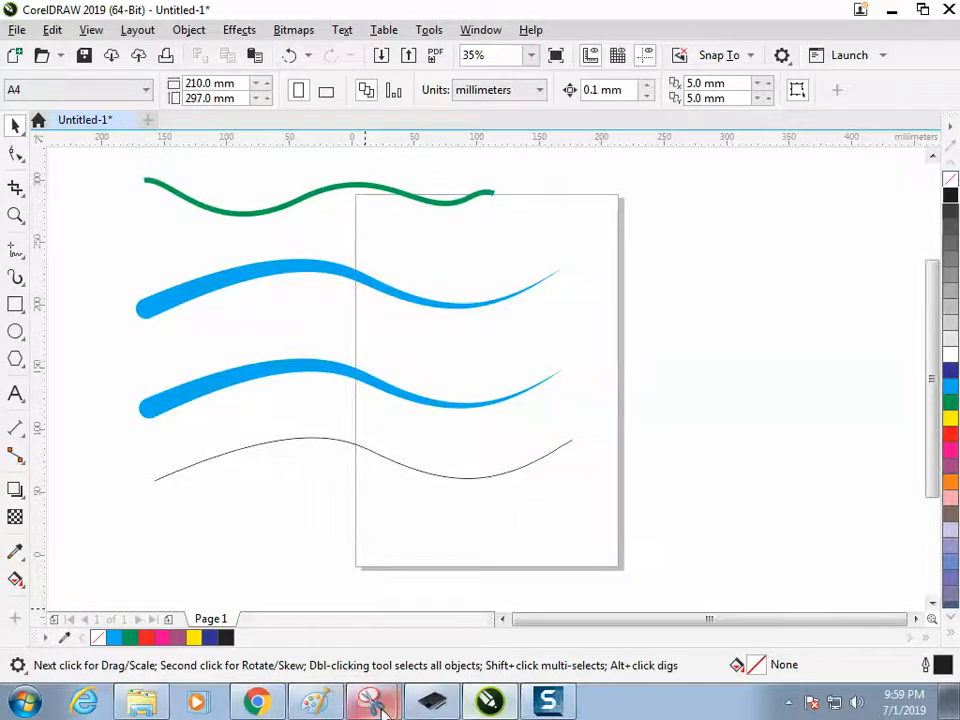
# Switch to the Paint notes and draw a boxed "Close + open" branch with an arrow pointing to the Artistic Media tool heading.
pyautogui.click(318, 703)
pyautogui.moveTo(300, 650); pyautogui.dragTo(357, 650)
pyautogui.moveTo(274, 650); pyautogui.dragTo(359, 650)
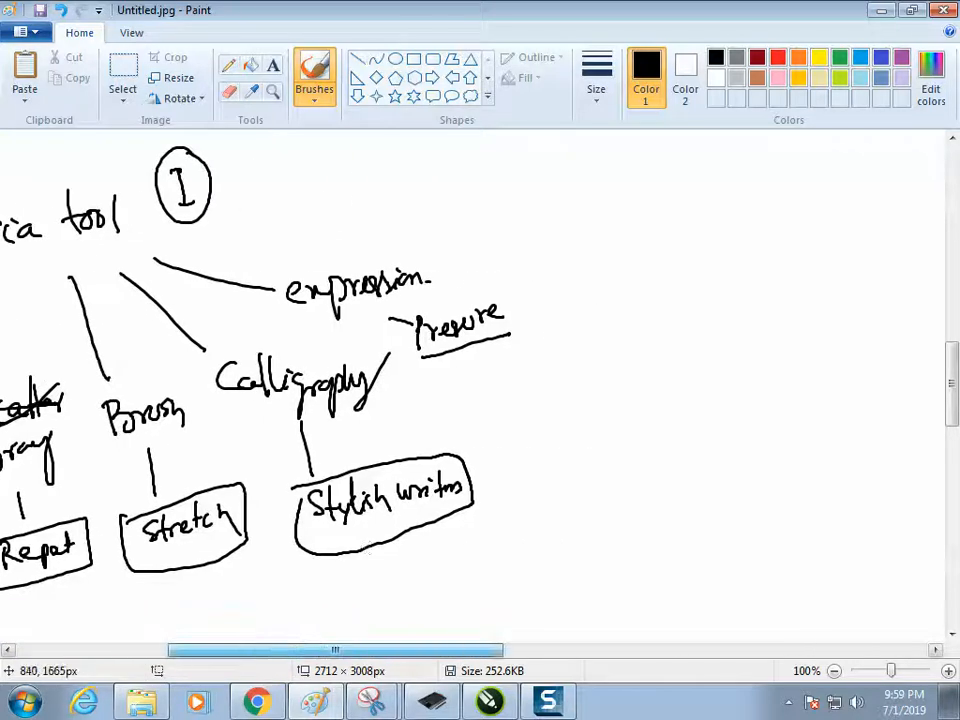
pyautogui.moveTo(295, 193)
pyautogui.mouseDown()
pyautogui.moveTo(707, 163)
pyautogui.moveTo(718, 231)
pyautogui.moveTo(778, 228)
pyautogui.moveTo(789, 302)
pyautogui.mouseUp()
pyautogui.moveTo(611, 243)
pyautogui.mouseDown()
pyautogui.moveTo(641, 345)
pyautogui.moveTo(658, 343)
pyautogui.mouseUp()
pyautogui.moveTo(682, 322); pyautogui.dragTo(710, 320)
pyautogui.moveTo(697, 310); pyautogui.dragTo(704, 340)
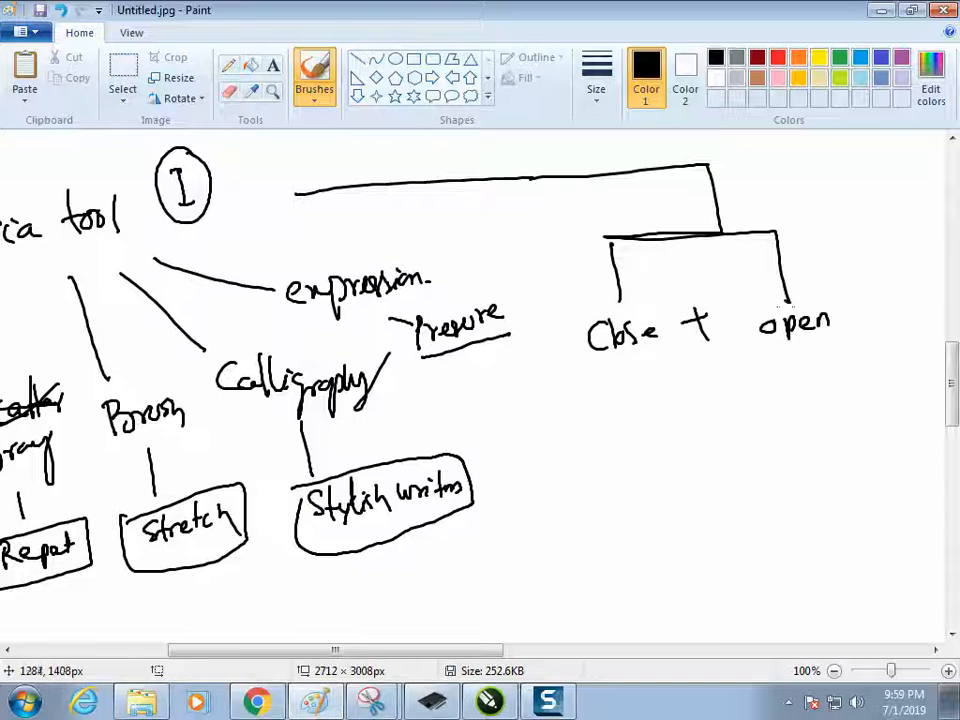
pyautogui.moveTo(569, 323)
pyautogui.mouseDown()
pyautogui.moveTo(807, 292)
pyautogui.moveTo(834, 352)
pyautogui.moveTo(684, 376)
pyautogui.moveTo(577, 363)
pyautogui.moveTo(569, 313)
pyautogui.mouseUp()
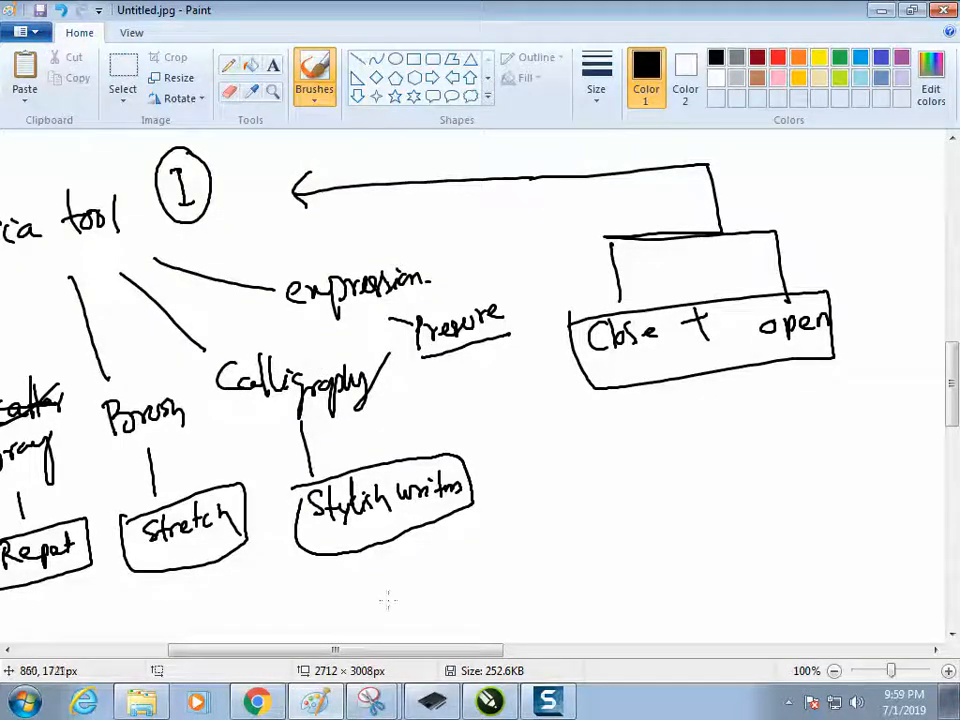
# Below the boxed branch, add a circled, ticked "open" between two side lines and write "Ctrl+K" underneath.
pyautogui.moveTo(380, 651); pyautogui.dragTo(345, 660)
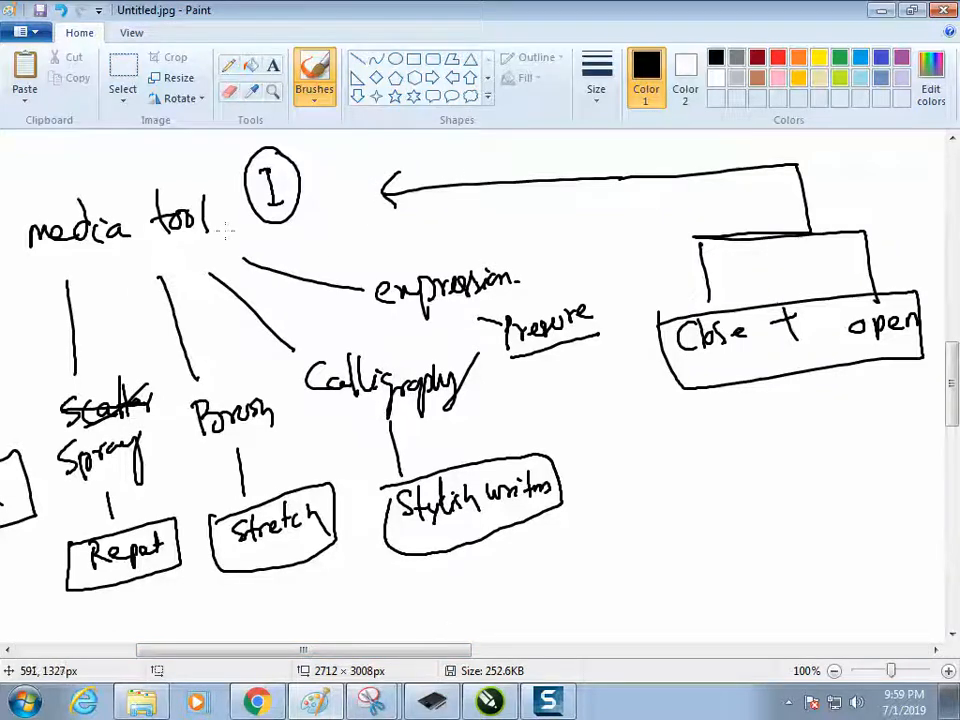
pyautogui.moveTo(799, 392)
pyautogui.mouseDown()
pyautogui.moveTo(812, 458)
pyautogui.moveTo(838, 453)
pyautogui.moveTo(780, 473)
pyautogui.moveTo(856, 469)
pyautogui.moveTo(865, 419)
pyautogui.mouseUp()
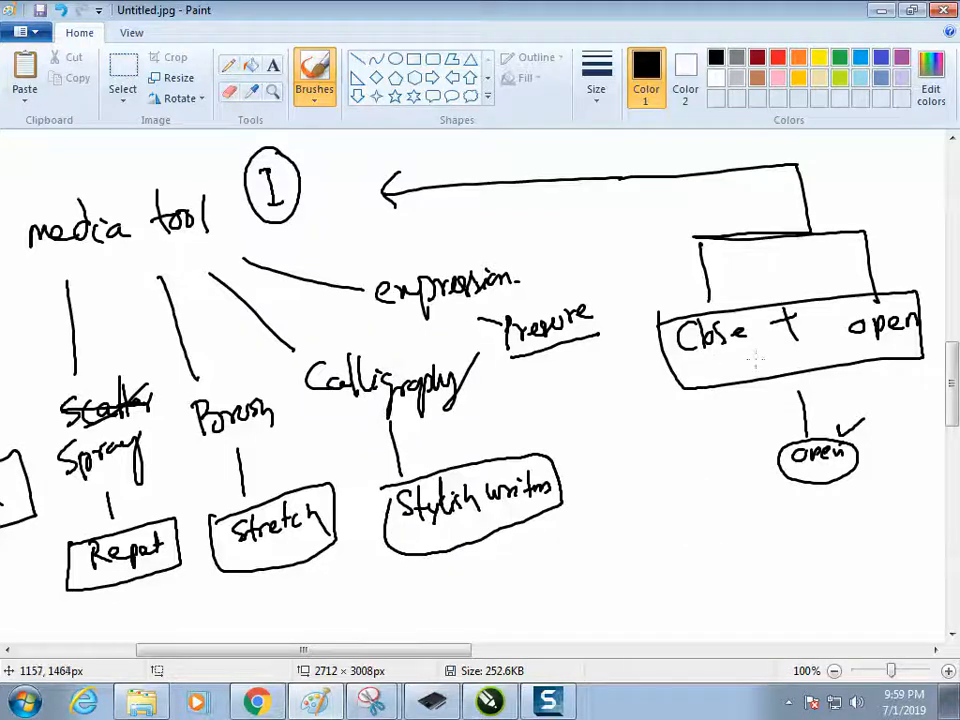
pyautogui.moveTo(728, 432); pyautogui.dragTo(713, 505)
pyautogui.moveTo(888, 390); pyautogui.dragTo(942, 462)
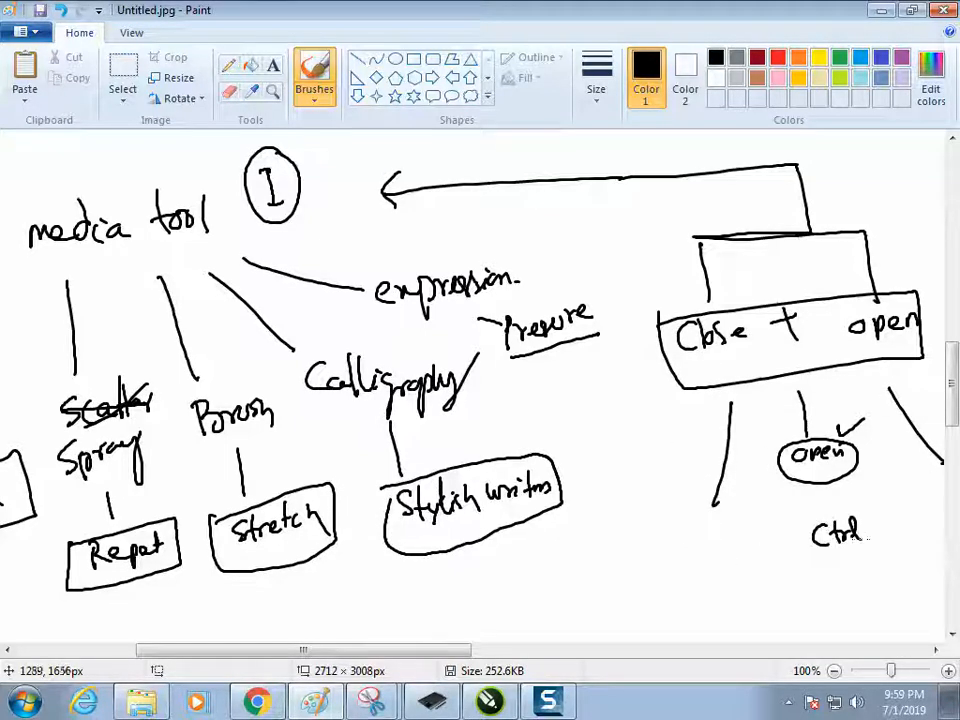
pyautogui.moveTo(869, 524); pyautogui.dragTo(868, 543)
pyautogui.moveTo(860, 534)
pyautogui.mouseDown()
pyautogui.moveTo(877, 532)
pyautogui.moveTo(883, 543)
pyautogui.mouseUp()
pyautogui.moveTo(898, 519); pyautogui.dragTo(900, 542)
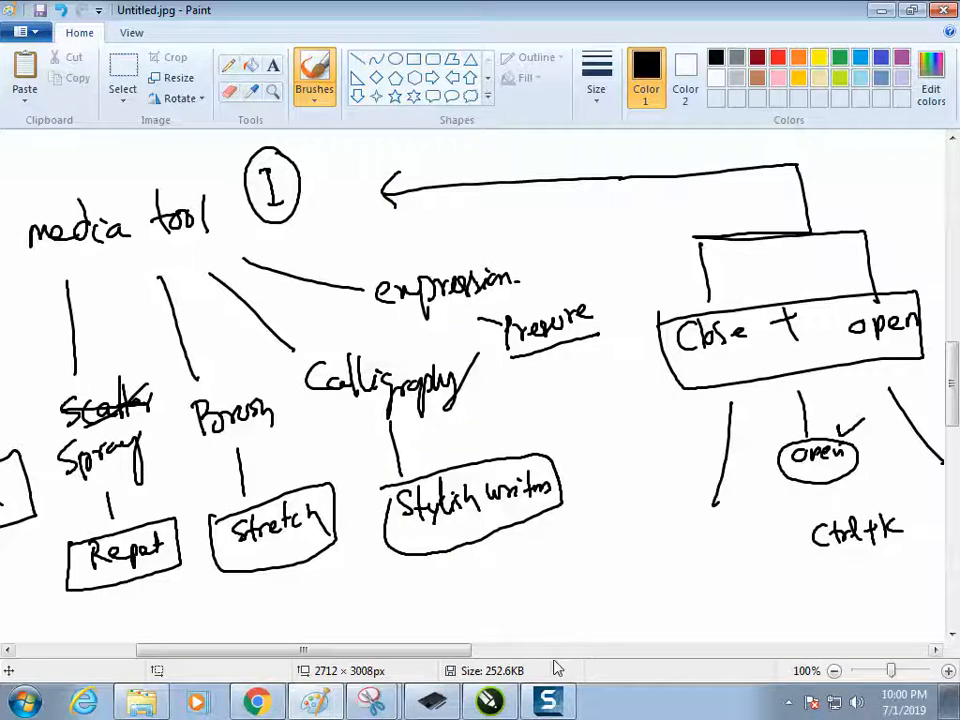
# Label the two side lines "Close" and "open", add arrowheads, and box "Ctrl+K" with arrows towards both words.
pyautogui.moveTo(456, 650); pyautogui.dragTo(528, 650)
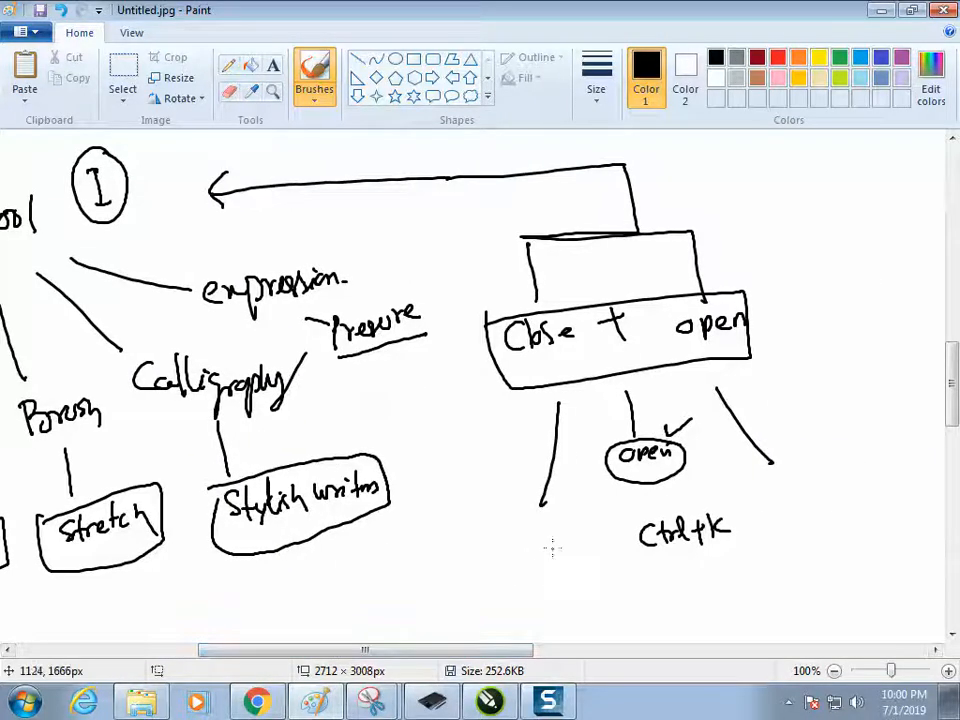
pyautogui.moveTo(522, 541)
pyautogui.mouseDown()
pyautogui.moveTo(525, 571)
pyautogui.moveTo(566, 562)
pyautogui.mouseUp()
pyautogui.moveTo(572, 551); pyautogui.dragTo(590, 561)
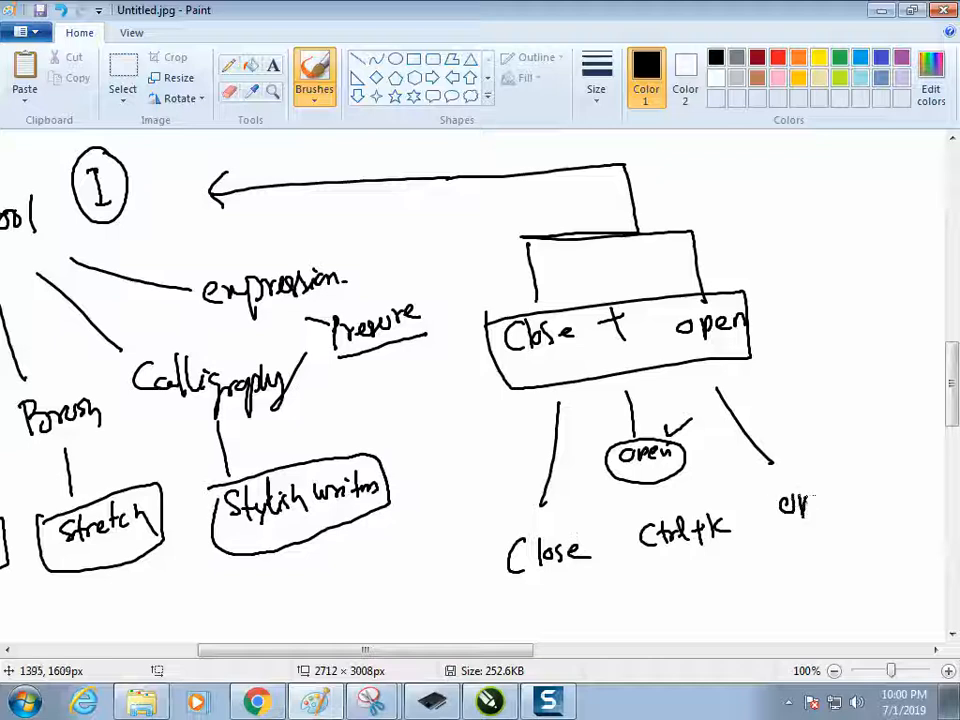
pyautogui.moveTo(816, 505); pyautogui.dragTo(834, 503)
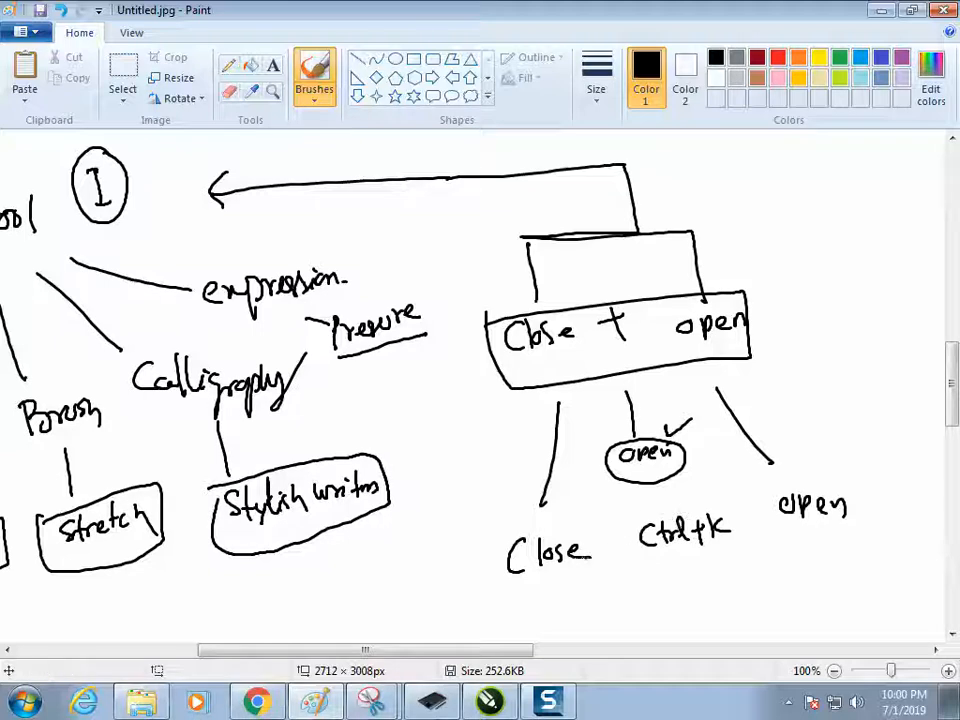
pyautogui.moveTo(522, 489); pyautogui.dragTo(560, 490)
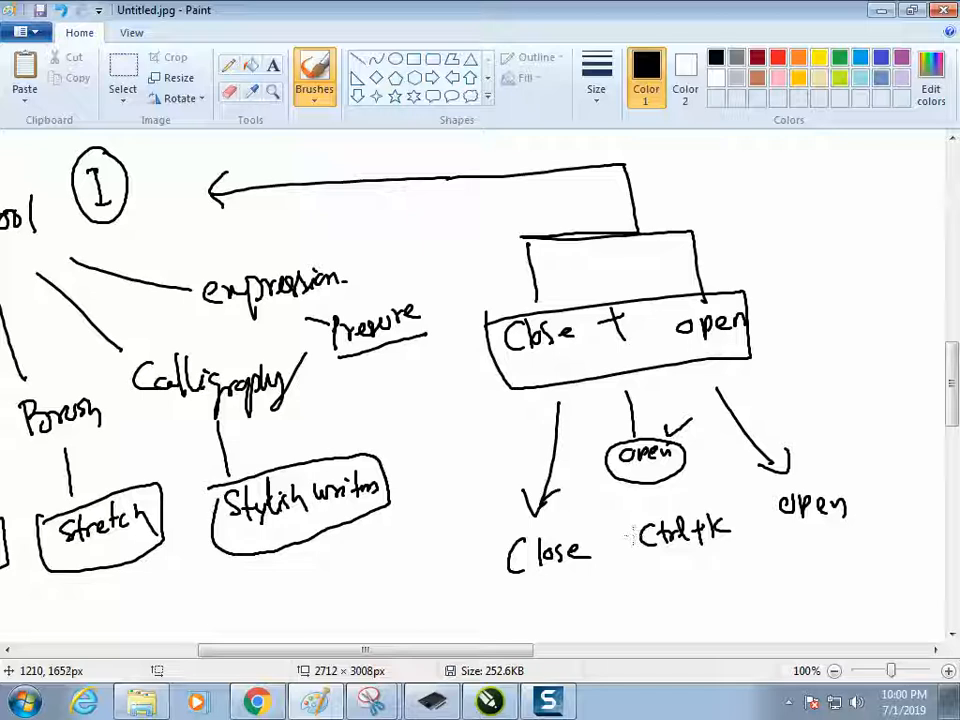
pyautogui.moveTo(628, 513)
pyautogui.mouseDown()
pyautogui.moveTo(637, 565)
pyautogui.moveTo(733, 493)
pyautogui.moveTo(668, 566)
pyautogui.mouseUp()
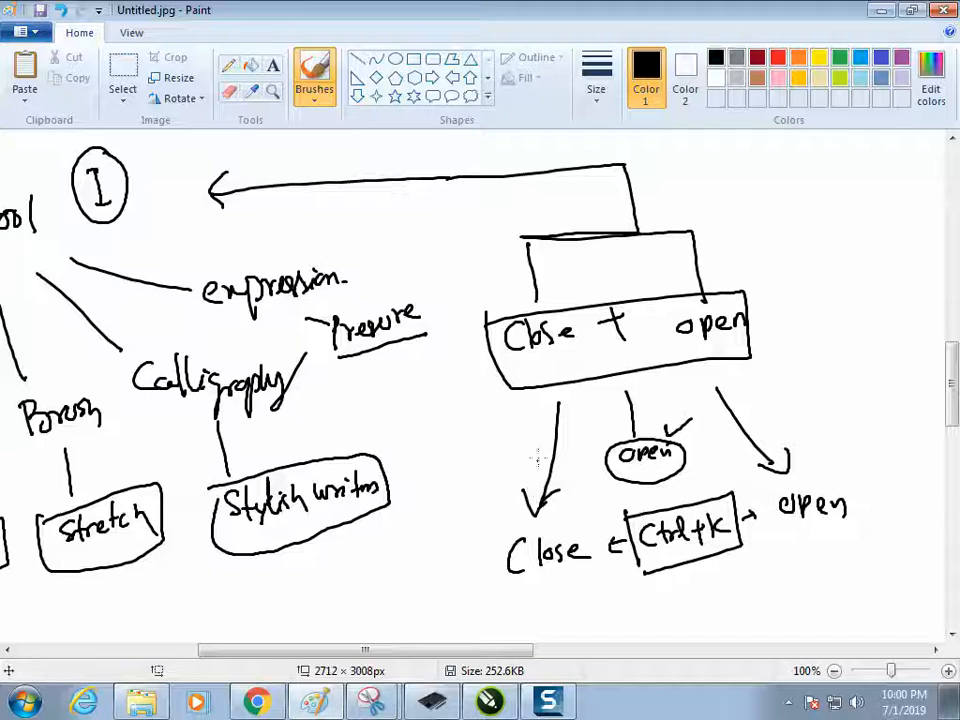
# Switch back to CorelDRAW and select the detached blue stroke and the green curve to compare them.
pyautogui.moveTo(381, 652); pyautogui.dragTo(335, 658)
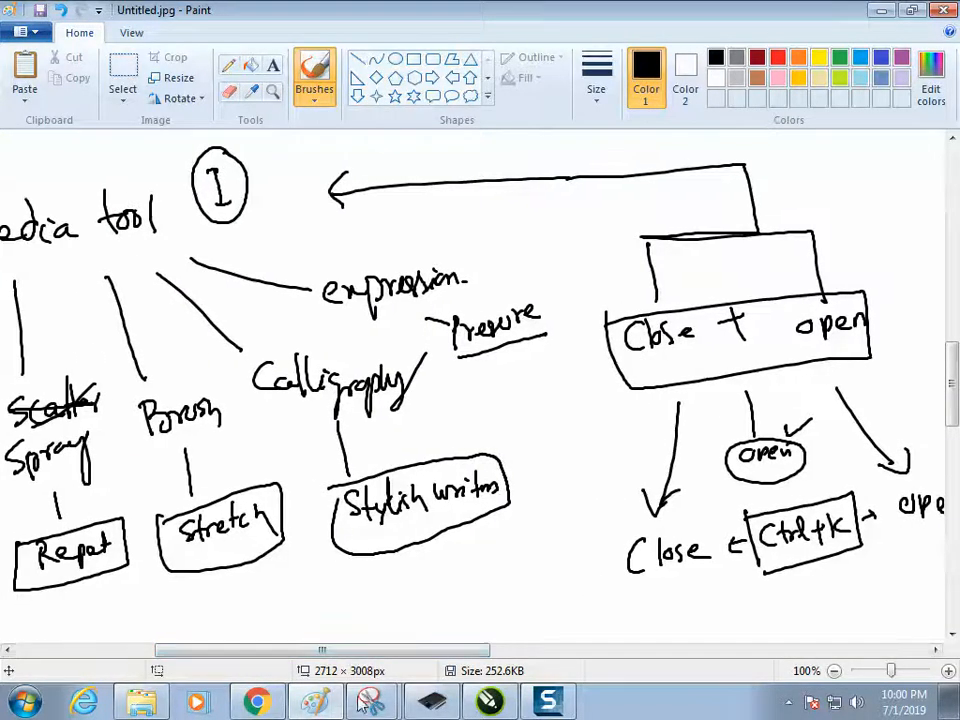
pyautogui.click(487, 703)
pyautogui.click(218, 399)
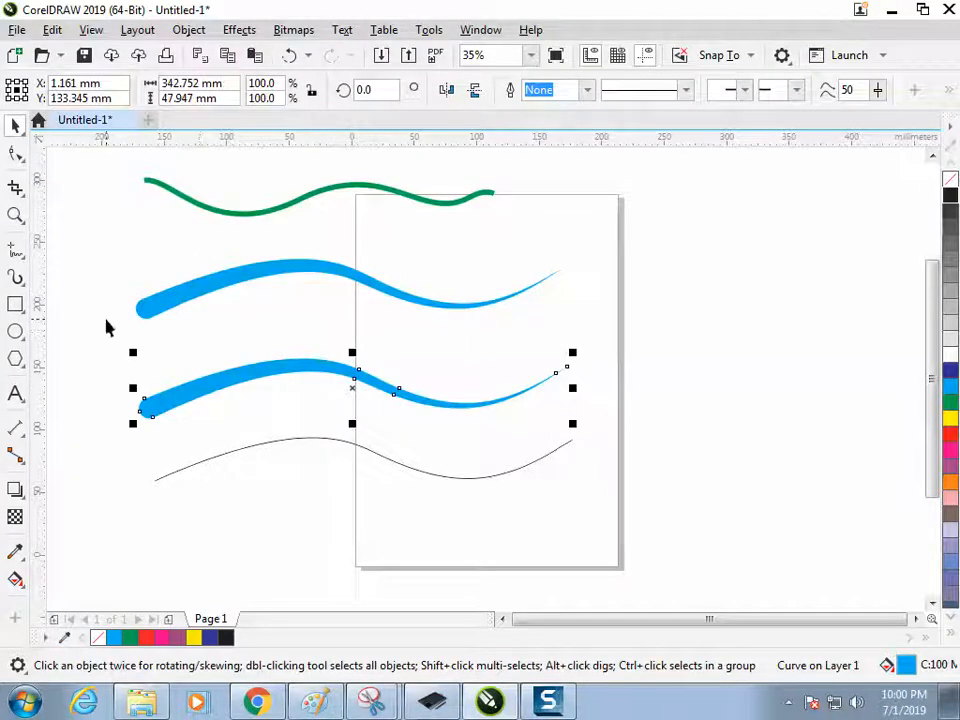
pyautogui.click(221, 210)
pyautogui.click(193, 238)
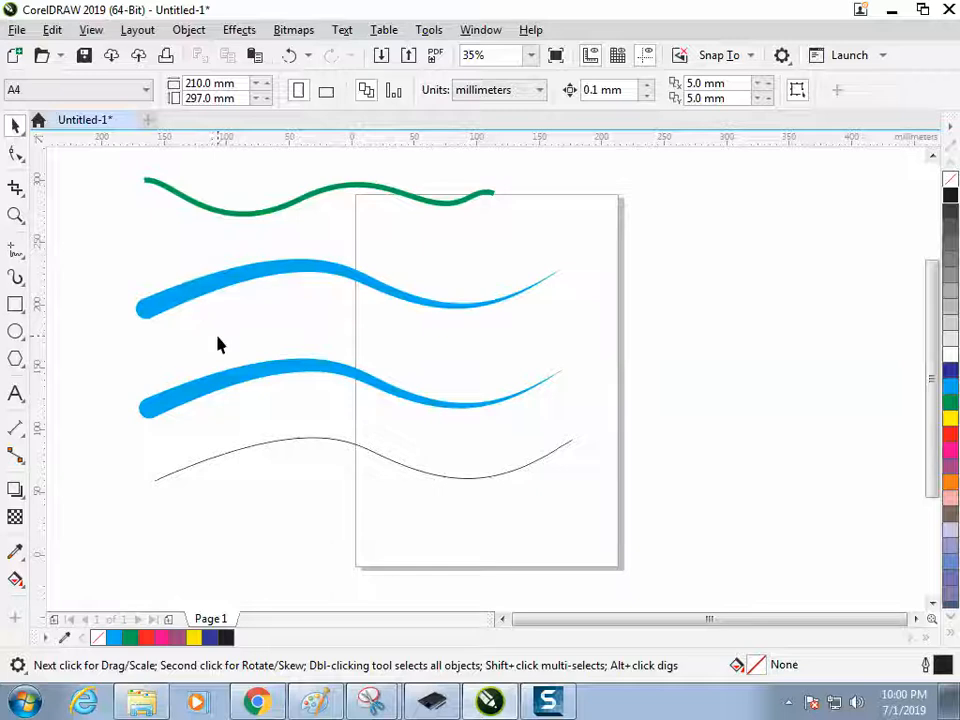
# Try to copy the upper blue stroke's control curve to the right of the page.
pyautogui.click(213, 295)
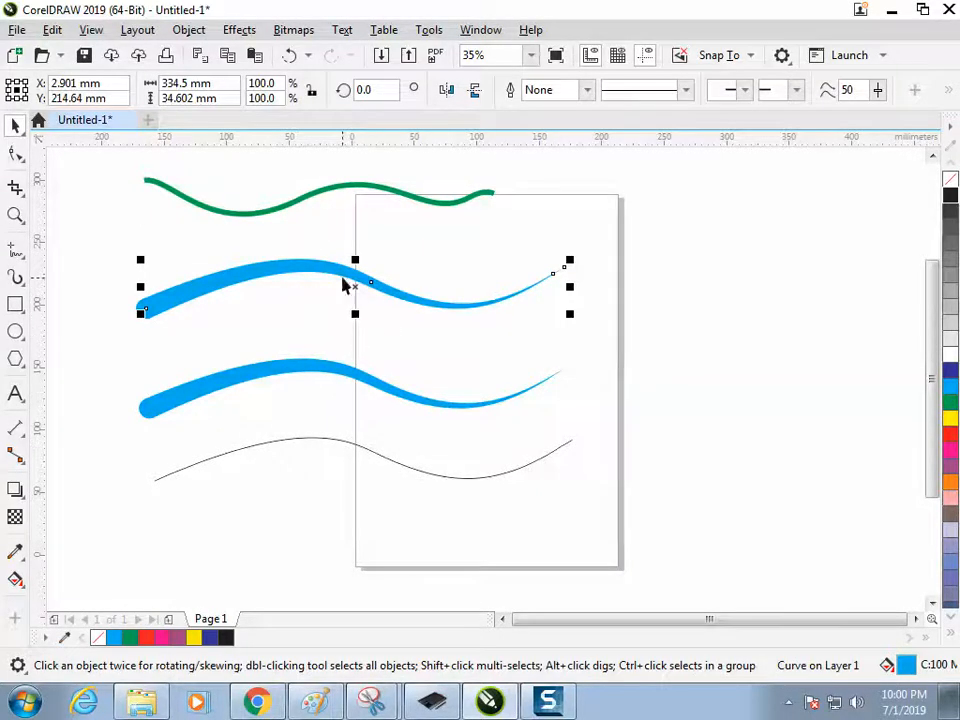
pyautogui.moveTo(345, 281); pyautogui.dragTo(655, 337)
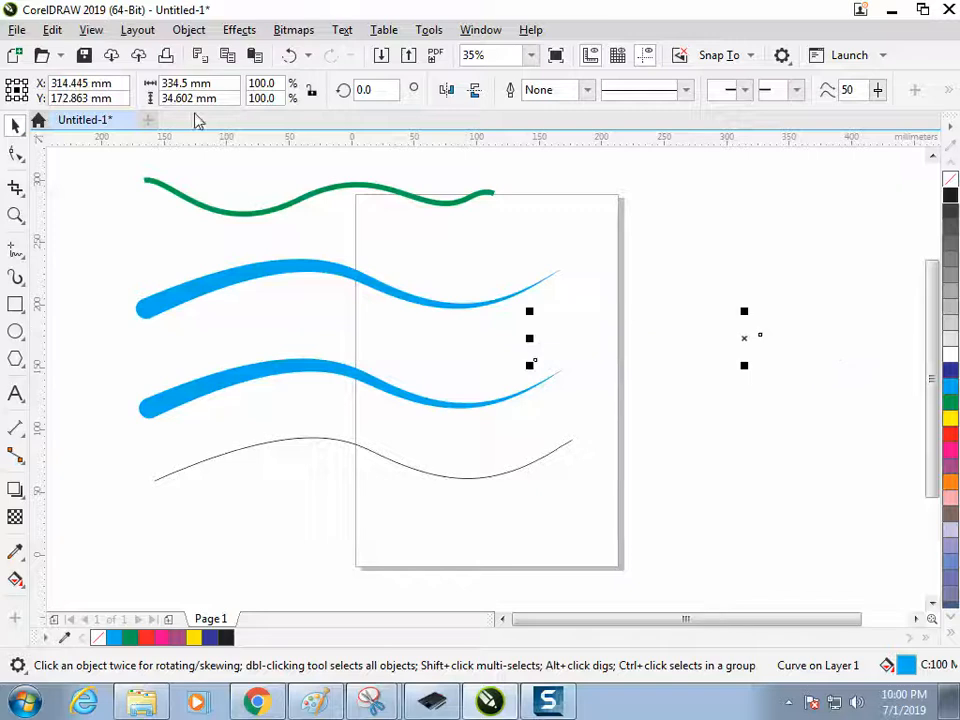
pyautogui.click(356, 311)
# Shift the upper blue artistic media group slightly to the right and place a duplicate of it beyond the page's upper right.
pyautogui.moveTo(296, 269); pyautogui.dragTo(346, 271)
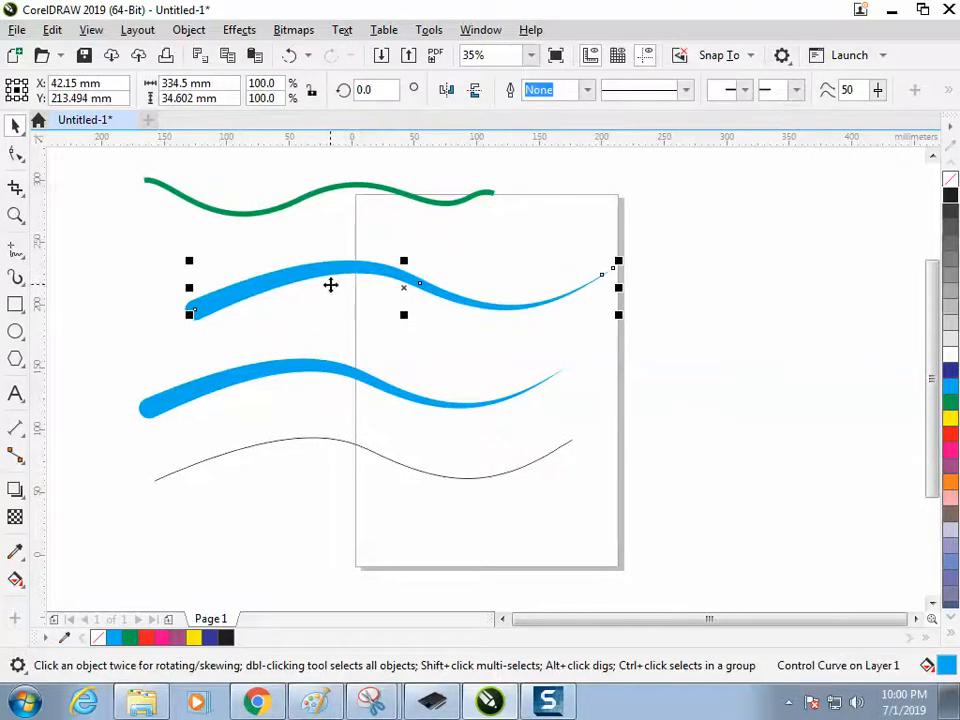
pyautogui.click(322, 297)
pyautogui.moveTo(281, 278)
pyautogui.mouseDown()
pyautogui.moveTo(227, 295)
pyautogui.moveTo(266, 283)
pyautogui.moveTo(252, 283)
pyautogui.mouseUp()
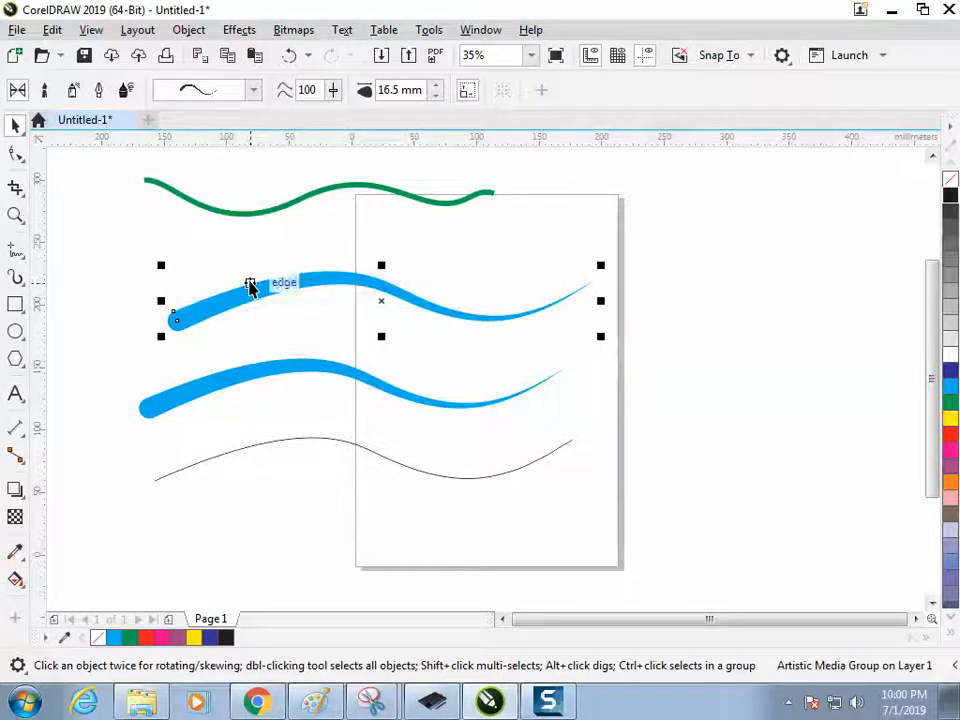
pyautogui.moveTo(347, 281)
pyautogui.mouseDown()
pyautogui.moveTo(420, 283)
pyautogui.moveTo(671, 229)
pyautogui.moveTo(661, 228)
pyautogui.moveTo(667, 219)
pyautogui.mouseUp()
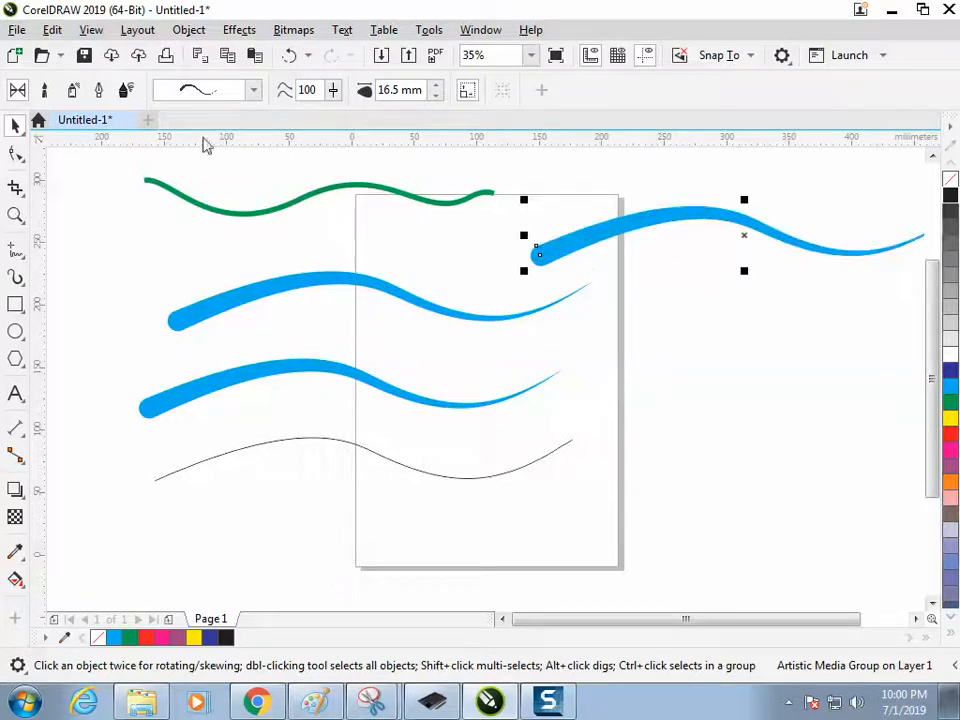
# Break the new duplicate artistic media group apart and move its control curve just below the blue stroke.
pyautogui.click(189, 30)
pyautogui.click(296, 423)
pyautogui.click(615, 300)
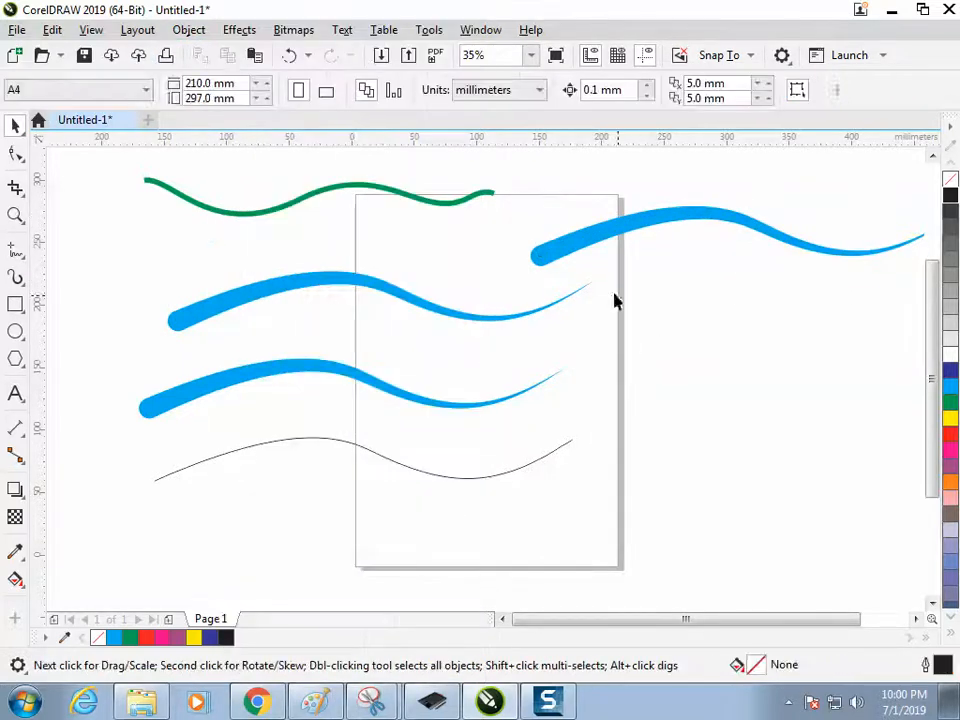
pyautogui.click(563, 262)
pyautogui.moveTo(563, 262); pyautogui.dragTo(566, 281)
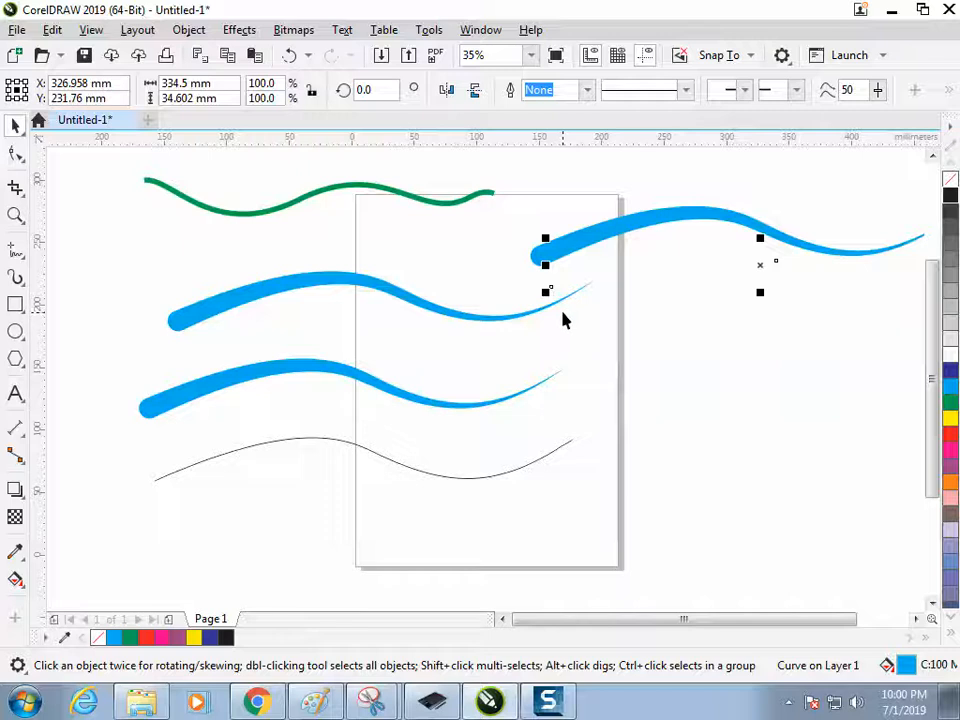
# Set the detached control curve's outline width to 2.0 pt and select it on its own.
pyautogui.click(587, 90)
pyautogui.click(574, 193)
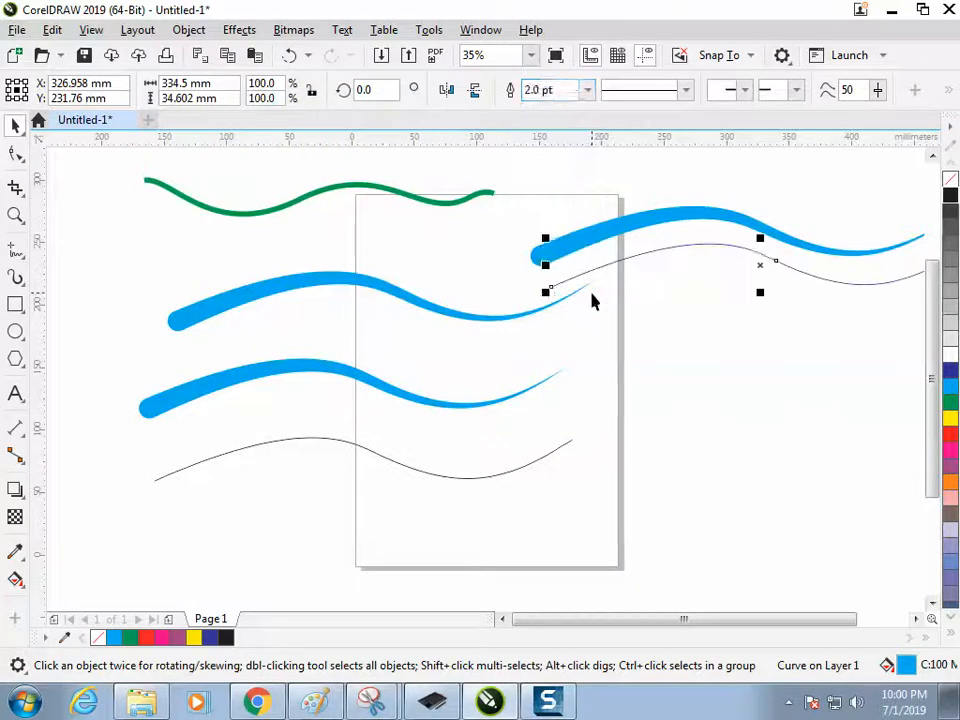
pyautogui.click(594, 300)
pyautogui.click(591, 241)
pyautogui.click(606, 266)
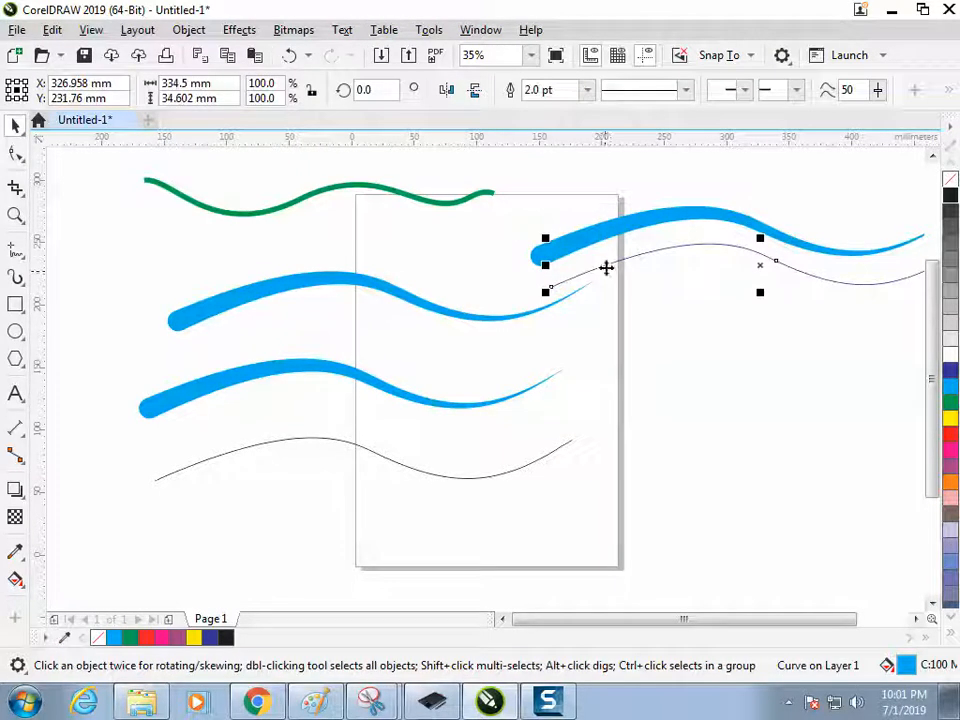
# Move the detached blue stroke up, away from its control curve, and fill it with pink.
pyautogui.click(611, 216)
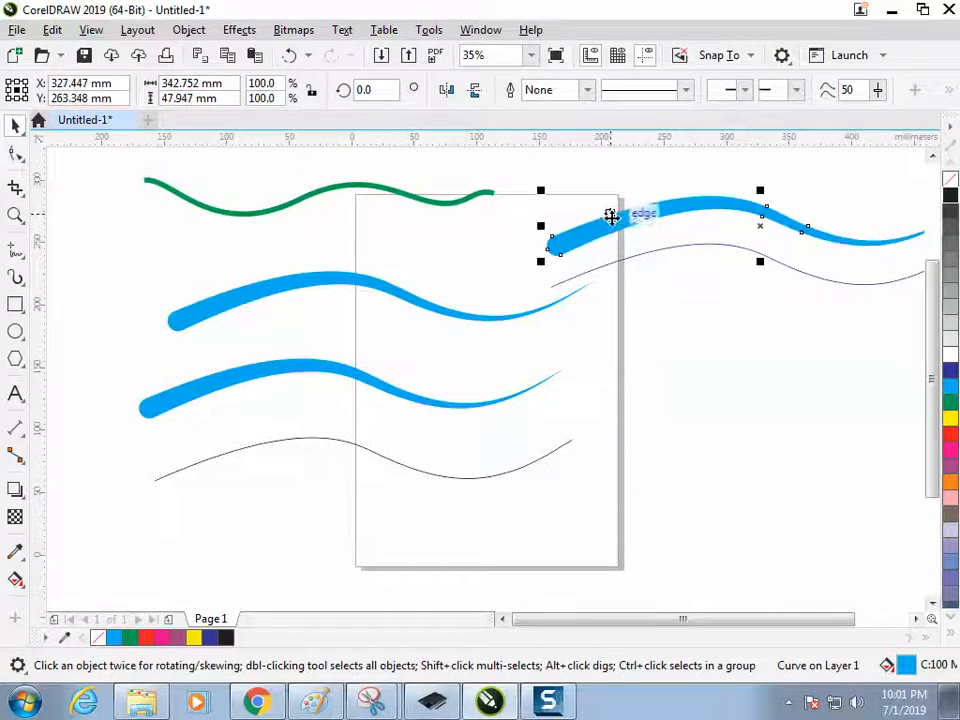
pyautogui.moveTo(611, 216); pyautogui.dragTo(614, 206)
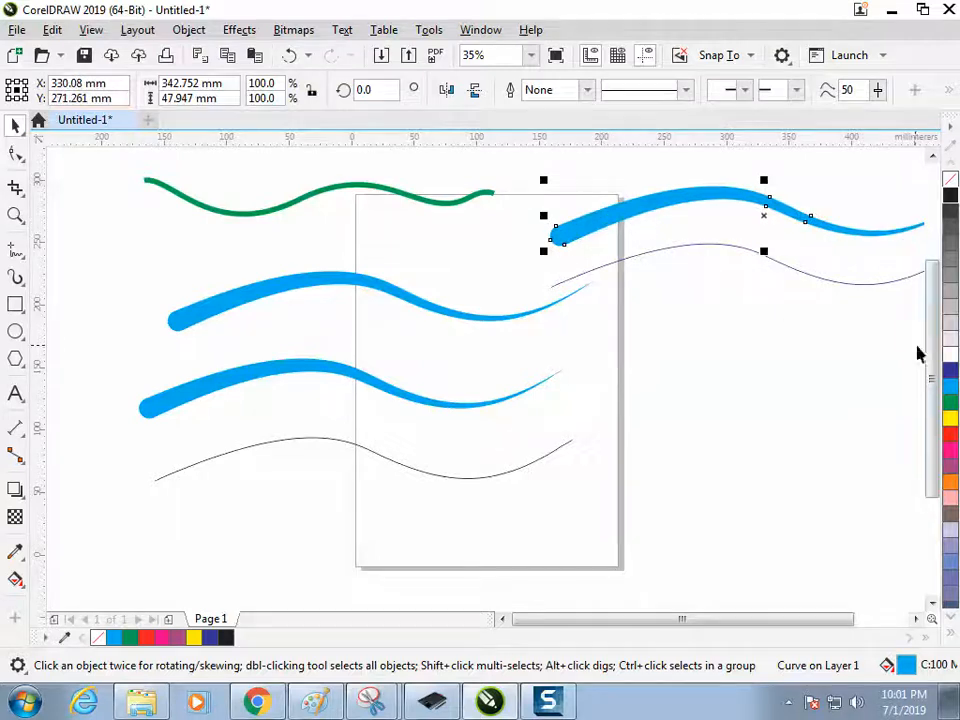
pyautogui.click(950, 403)
pyautogui.click(795, 404)
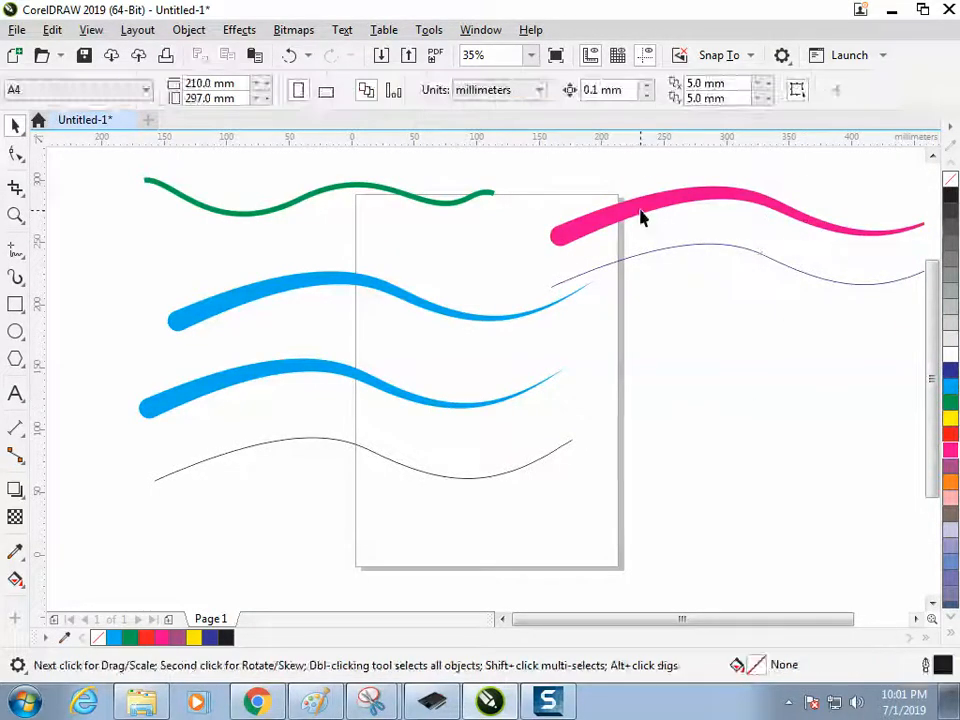
# Shift the pink stroke slightly down and left, then reshape its thick end by pulling the end nodes apart.
pyautogui.moveTo(651, 200); pyautogui.dragTo(640, 213)
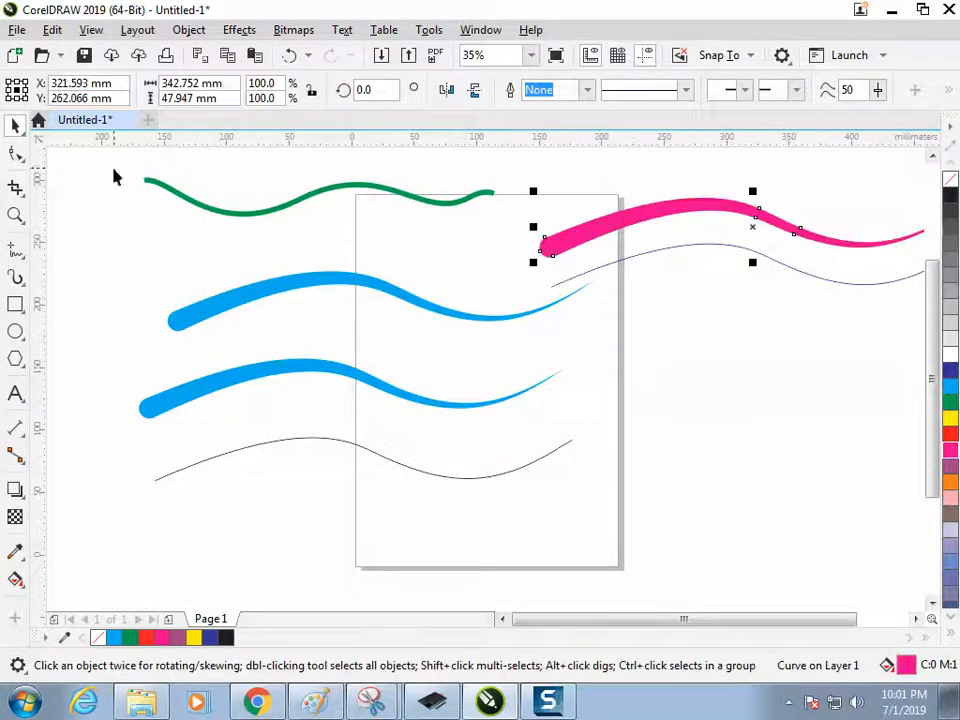
pyautogui.click(18, 152)
pyautogui.moveTo(518, 220); pyautogui.dragTo(537, 214)
pyautogui.moveTo(555, 258); pyautogui.dragTo(554, 276)
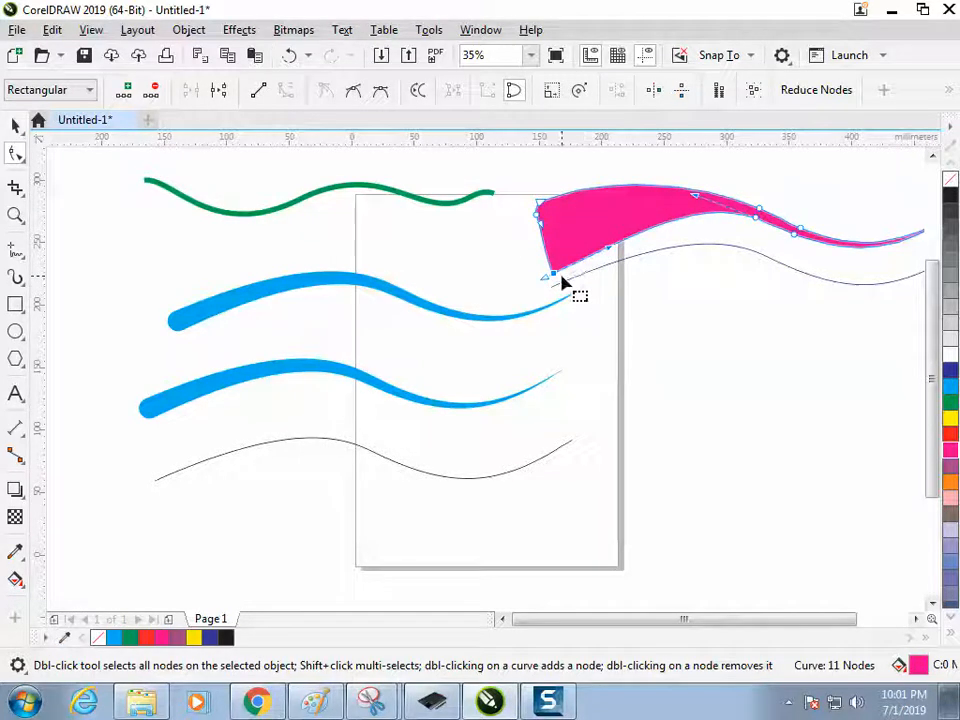
pyautogui.click(580, 209)
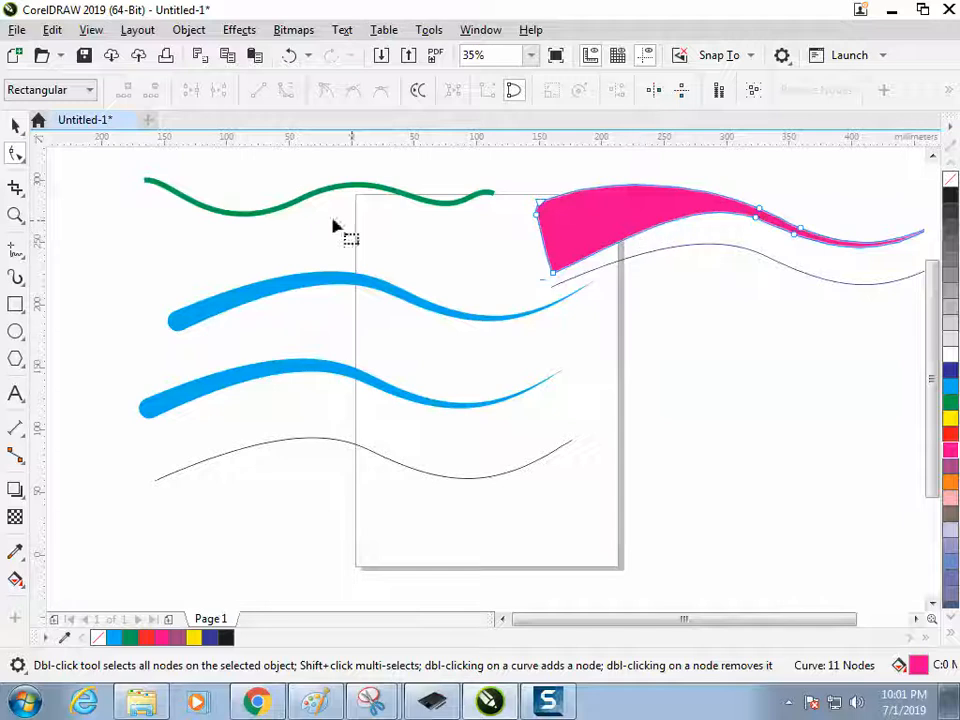
# Delete the pink stroke shape and the separate control curve beneath it.
pyautogui.click(15, 125)
pyautogui.click(643, 221)
pyautogui.press('Delete')
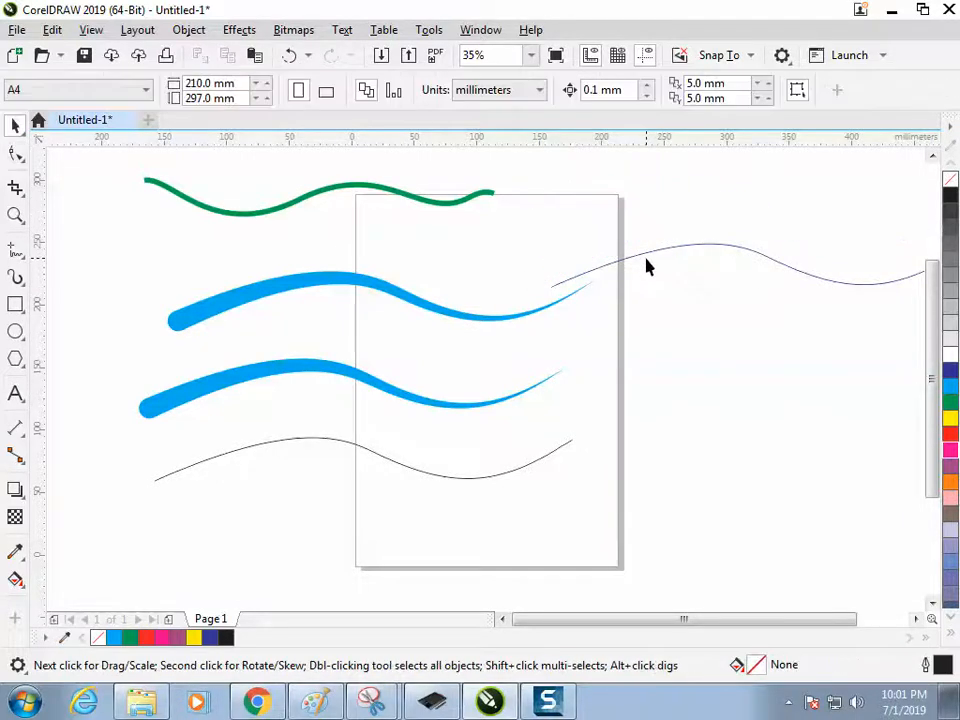
pyautogui.click(641, 253)
pyautogui.press('Delete')
# Reshape the upper blue stroke by moving its control curve's start node up and left and adjusting the curve's bend.
pyautogui.click(253, 311)
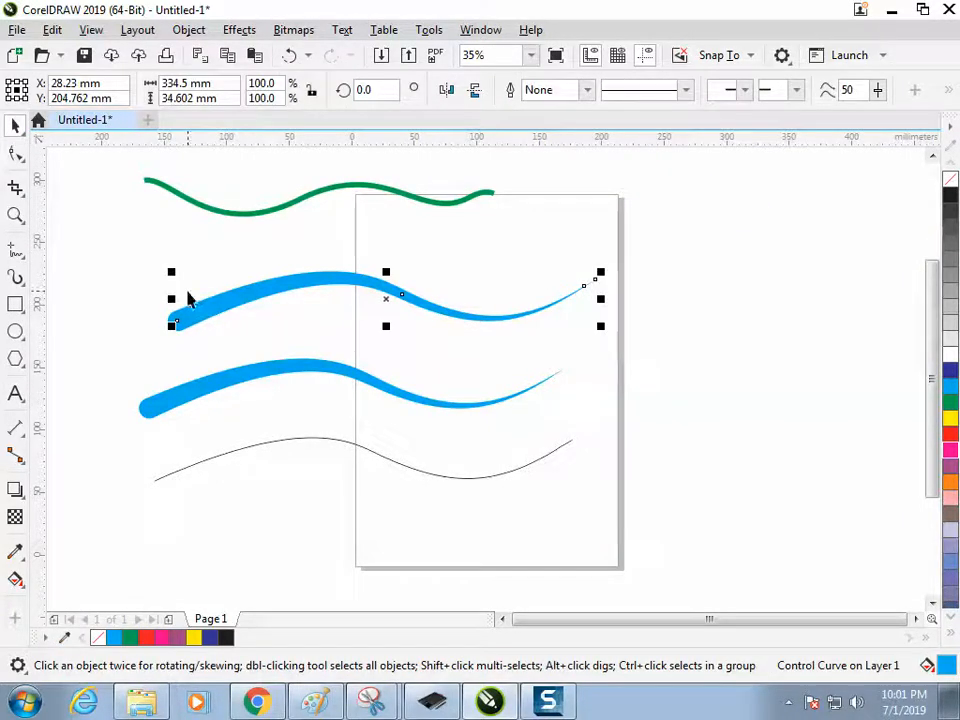
pyautogui.click(21, 159)
pyautogui.click(177, 321)
pyautogui.moveTo(177, 321); pyautogui.dragTo(162, 294)
pyautogui.moveTo(305, 238); pyautogui.dragTo(306, 272)
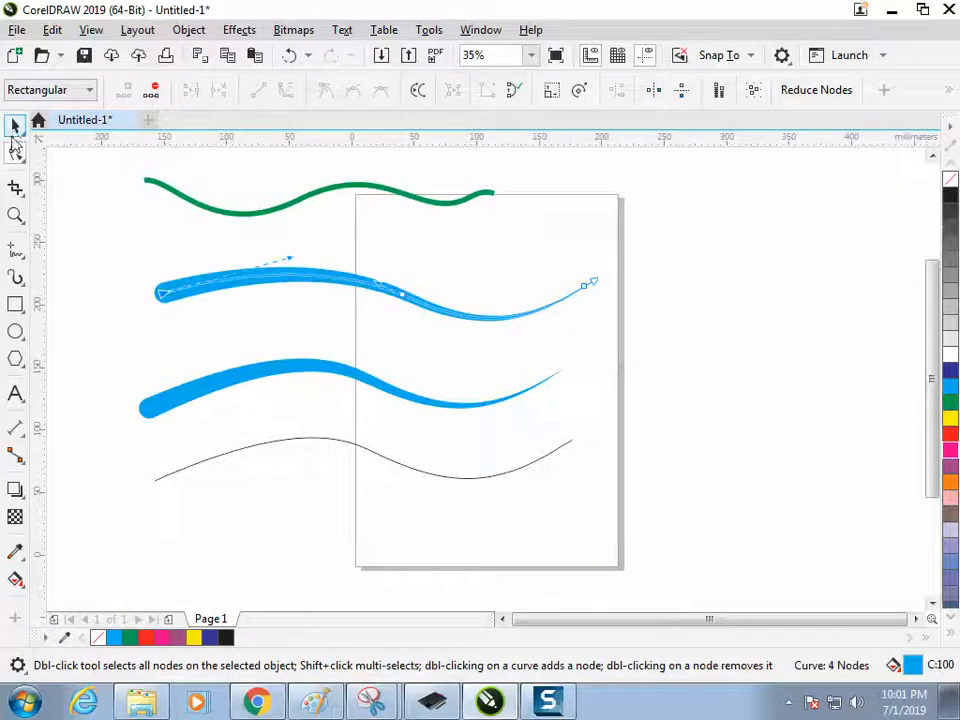
# Shift the upper blue artistic media stroke slightly down and left and set its stroke width to 23.5 mm.
pyautogui.click(15, 125)
pyautogui.click(141, 292)
pyautogui.moveTo(218, 282); pyautogui.dragTo(166, 306)
pyautogui.click(169, 344)
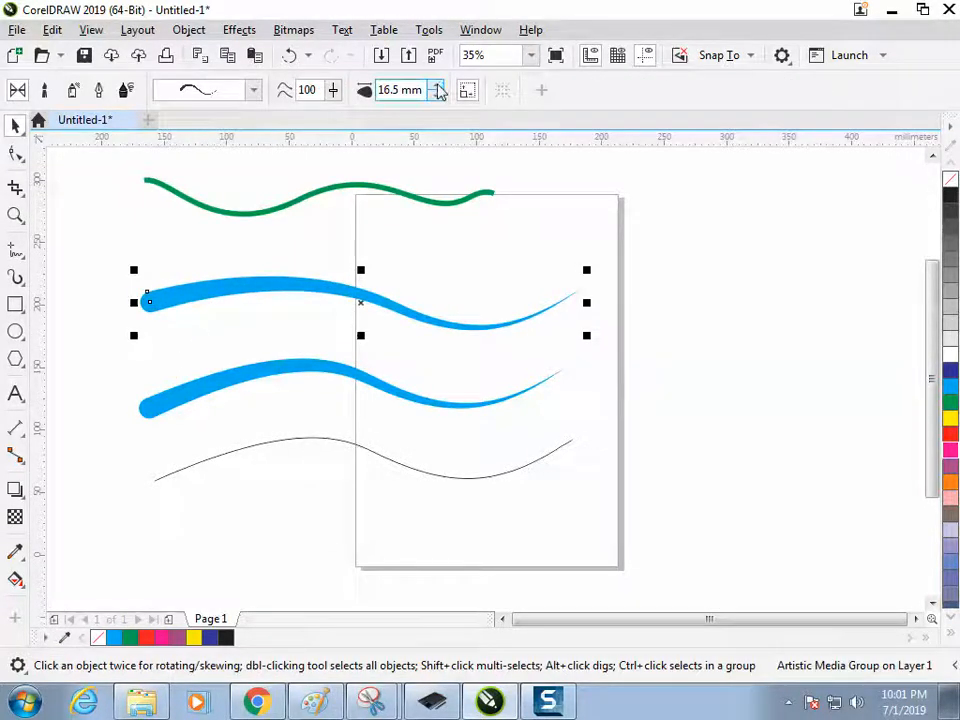
pyautogui.moveTo(438, 90); pyautogui.dragTo(438, 90)
# Cycle the upper blue stroke through the preset stroke shapes, ending on one with round ends that tapers to a gap midway.
pyautogui.click(253, 93)
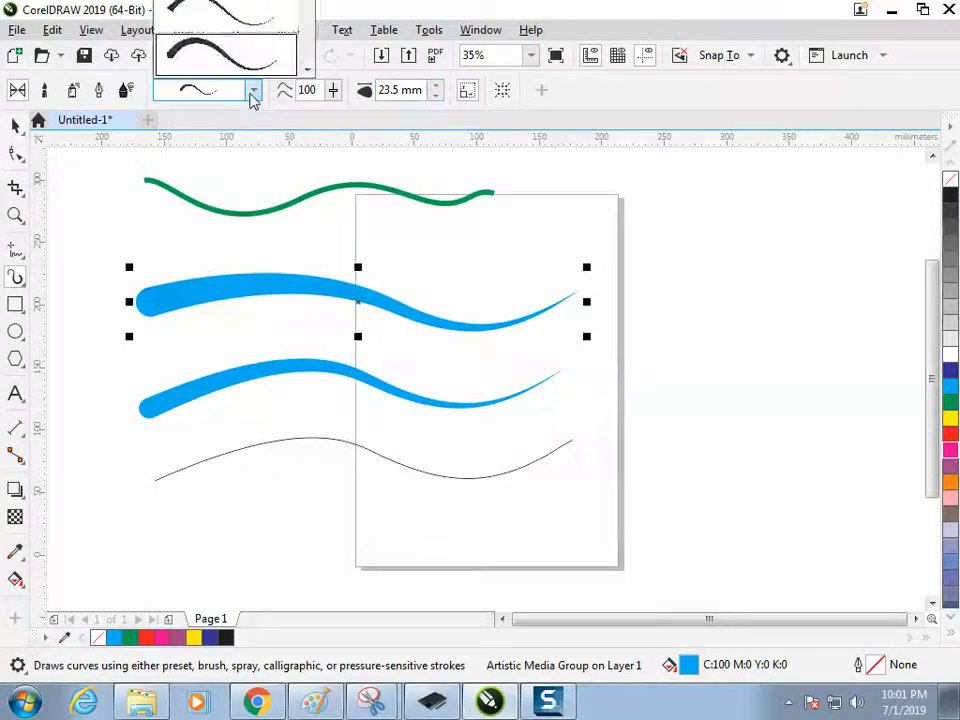
pyautogui.click(236, 12)
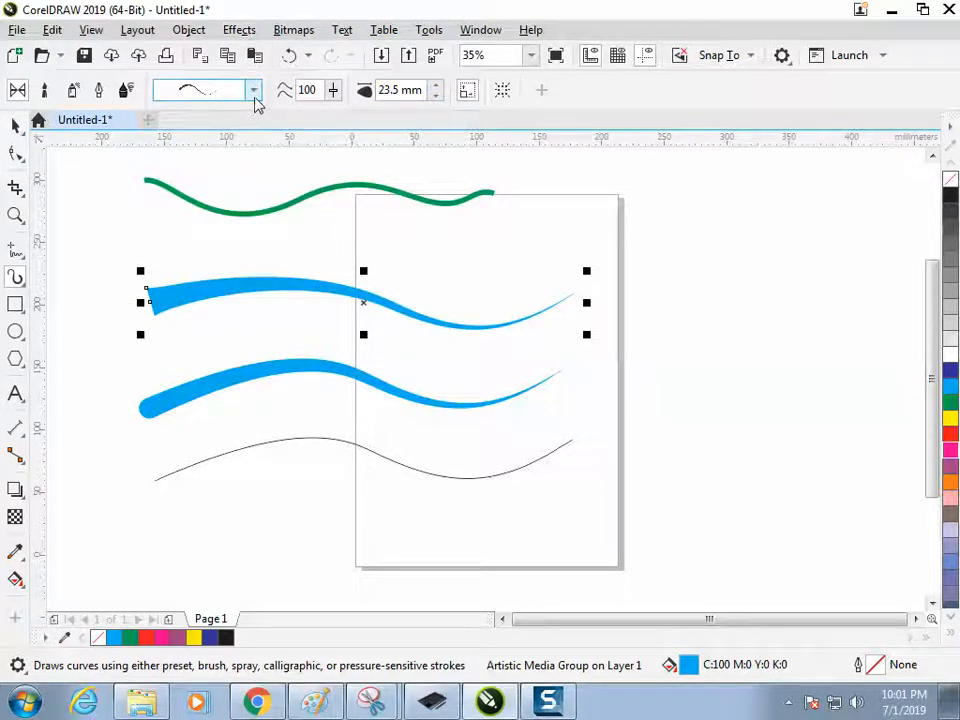
pyautogui.click(255, 92)
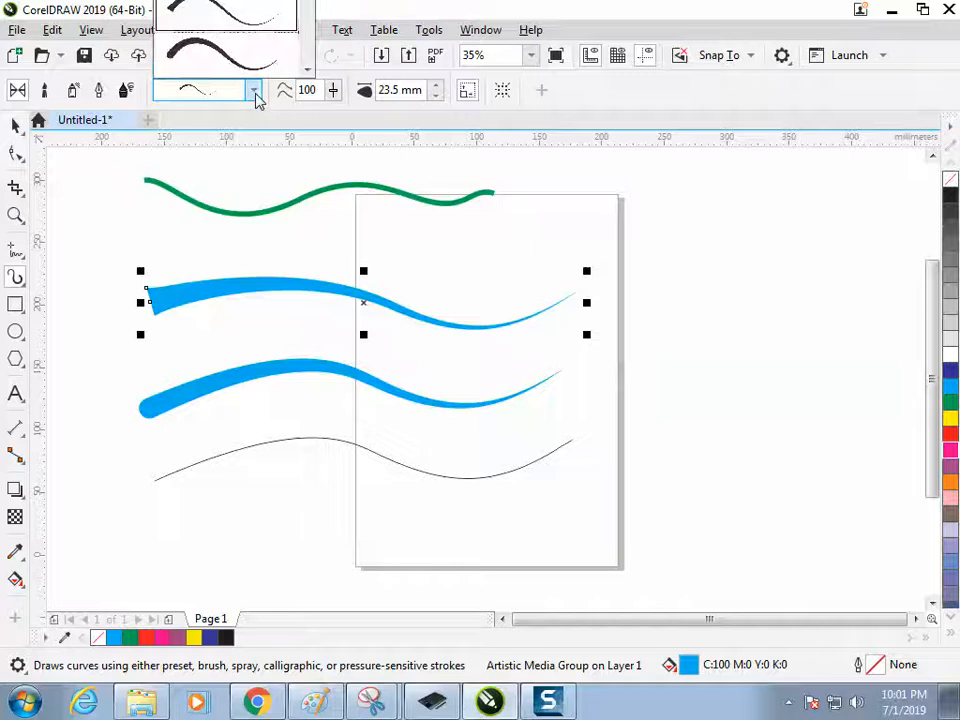
pyautogui.press('Down')
pyautogui.press('Down')
pyautogui.press('Down')
pyautogui.press('Down')
pyautogui.press('Down')
pyautogui.press('Down')
pyautogui.press('Down')
pyautogui.press('Down')
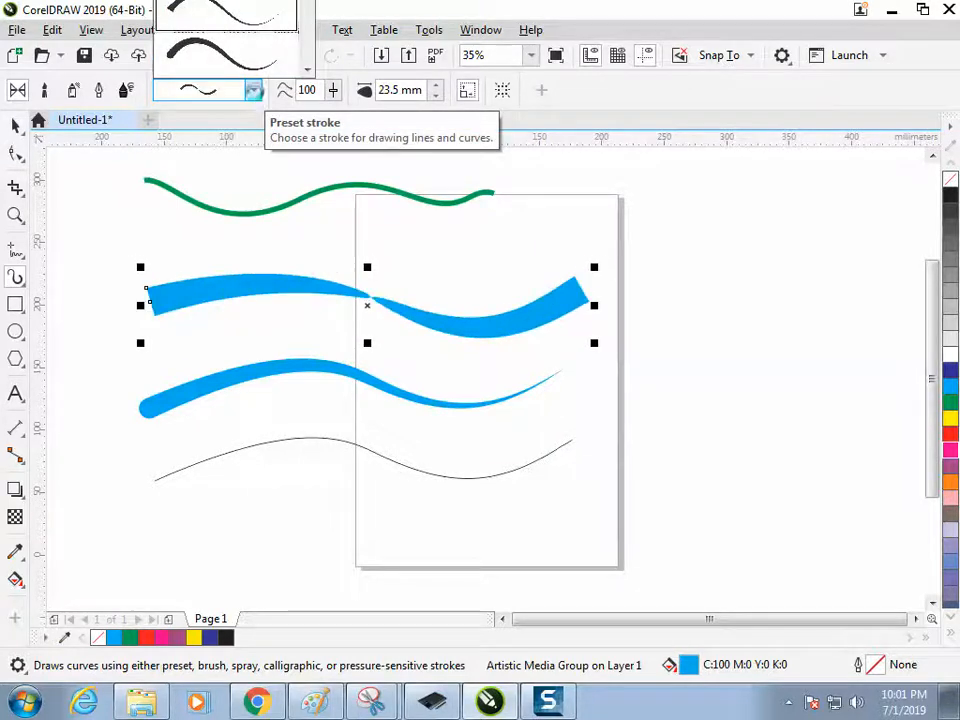
pyautogui.press('Down')
pyautogui.press('Down')
pyautogui.press('Down')
pyautogui.press('Down')
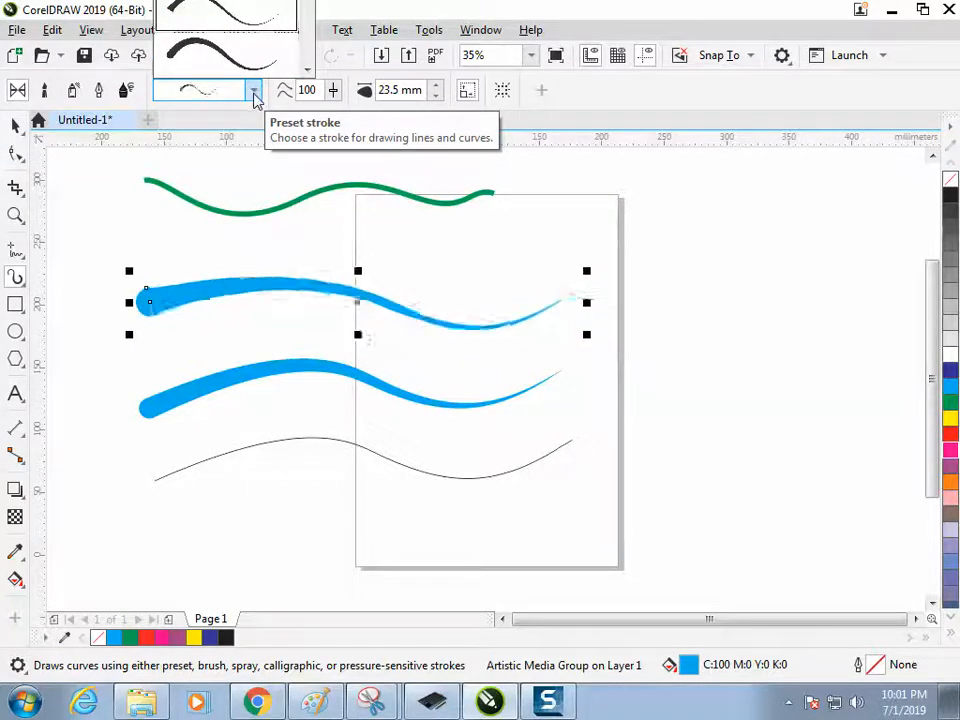
pyautogui.press('Down')
pyautogui.press('Down')
pyautogui.press('Down')
pyautogui.press('Down')
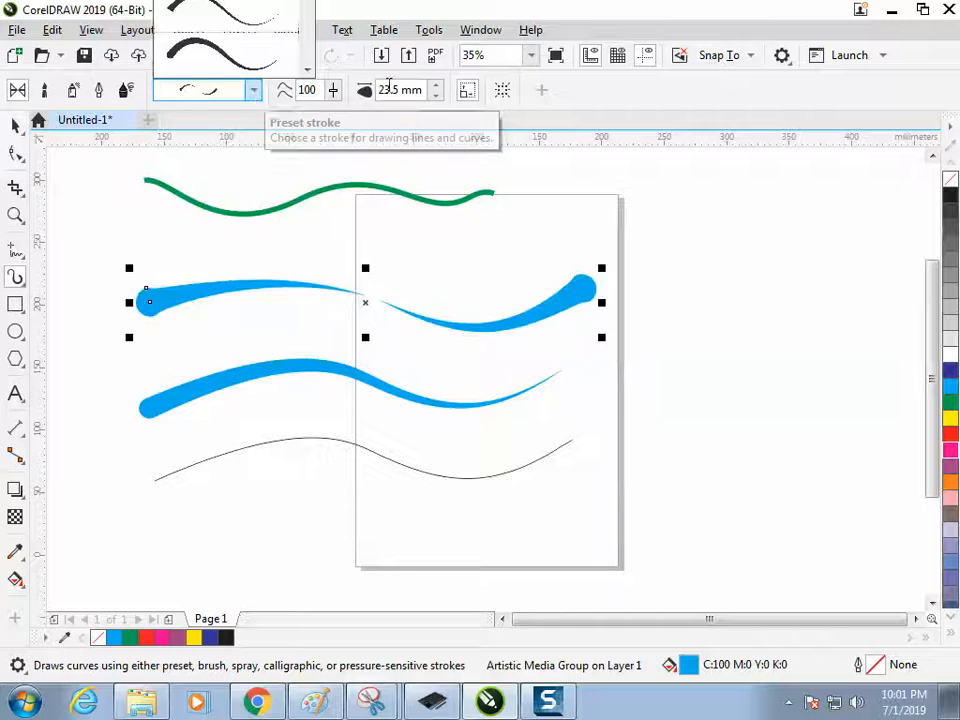
# Examine the full list of preset strokes, lowering the restored program window to make room, and maximize the window again.
pyautogui.click(480, 30)
pyautogui.moveTo(494, 9)
pyautogui.mouseDown()
pyautogui.moveTo(539, 98)
pyautogui.moveTo(483, 312)
pyautogui.mouseUp()
pyautogui.click(268, 388)
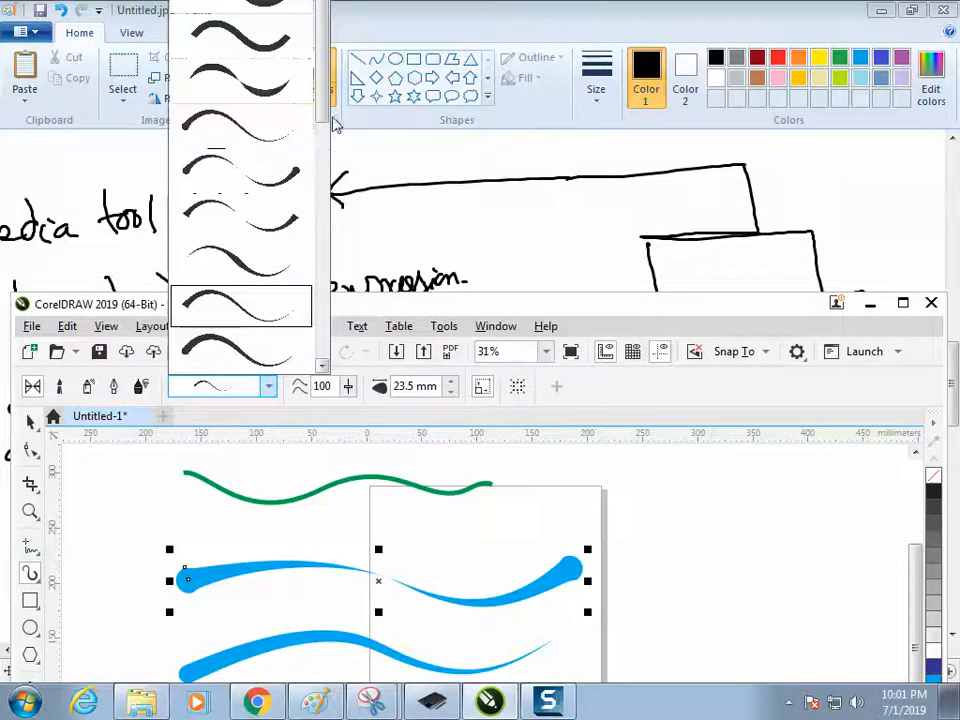
pyautogui.moveTo(322, 110)
pyautogui.mouseDown()
pyautogui.moveTo(314, 364)
pyautogui.moveTo(323, 109)
pyautogui.mouseUp()
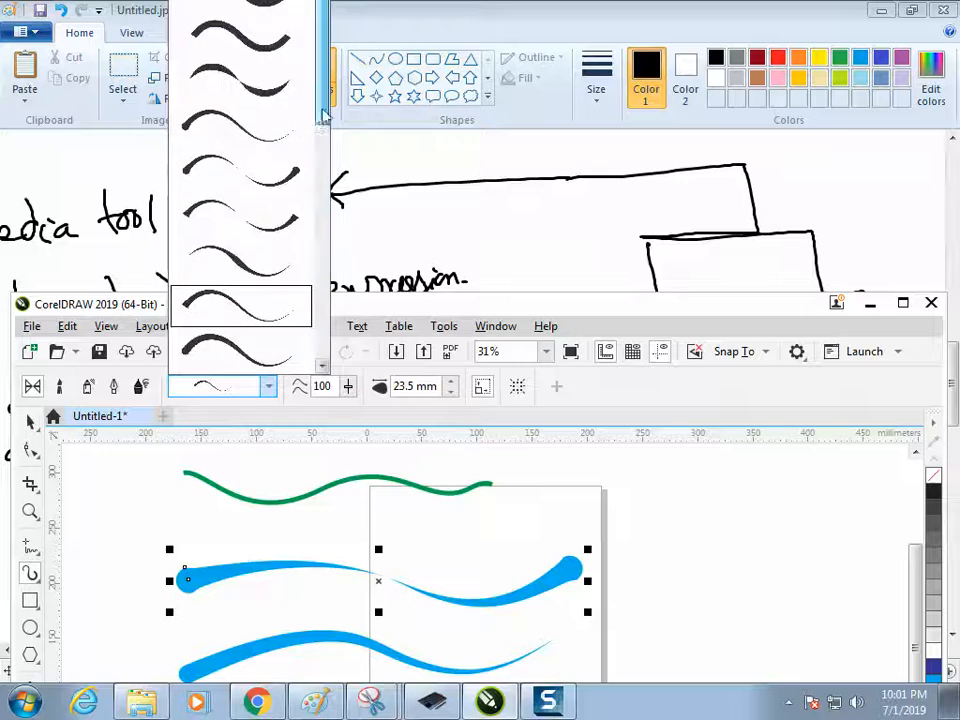
pyautogui.click(420, 318)
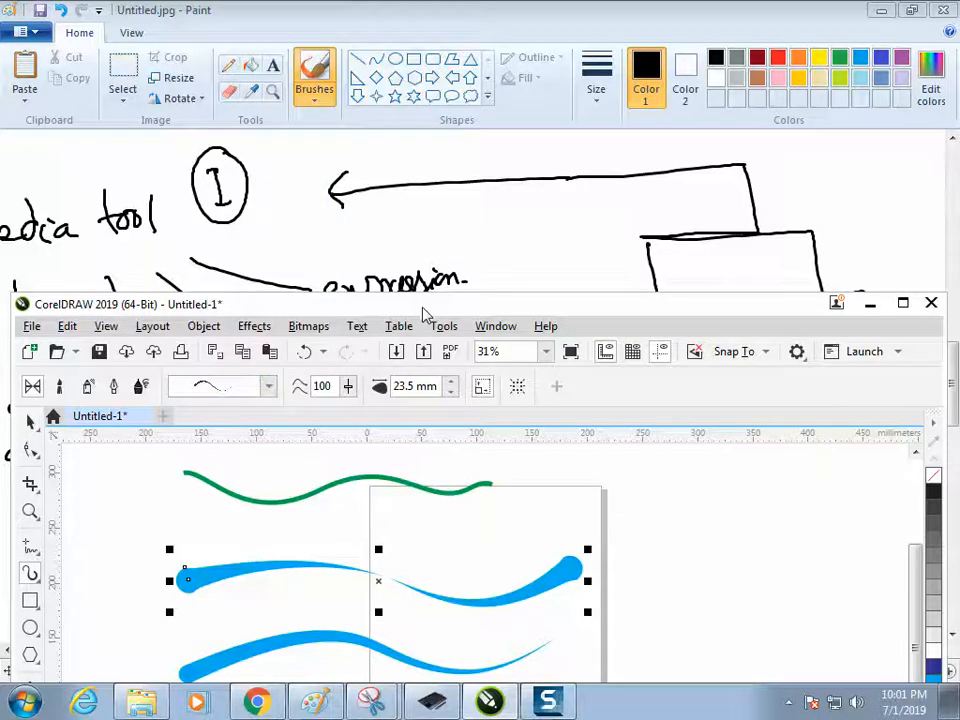
pyautogui.moveTo(424, 310); pyautogui.dragTo(410, 478)
pyautogui.click(257, 558)
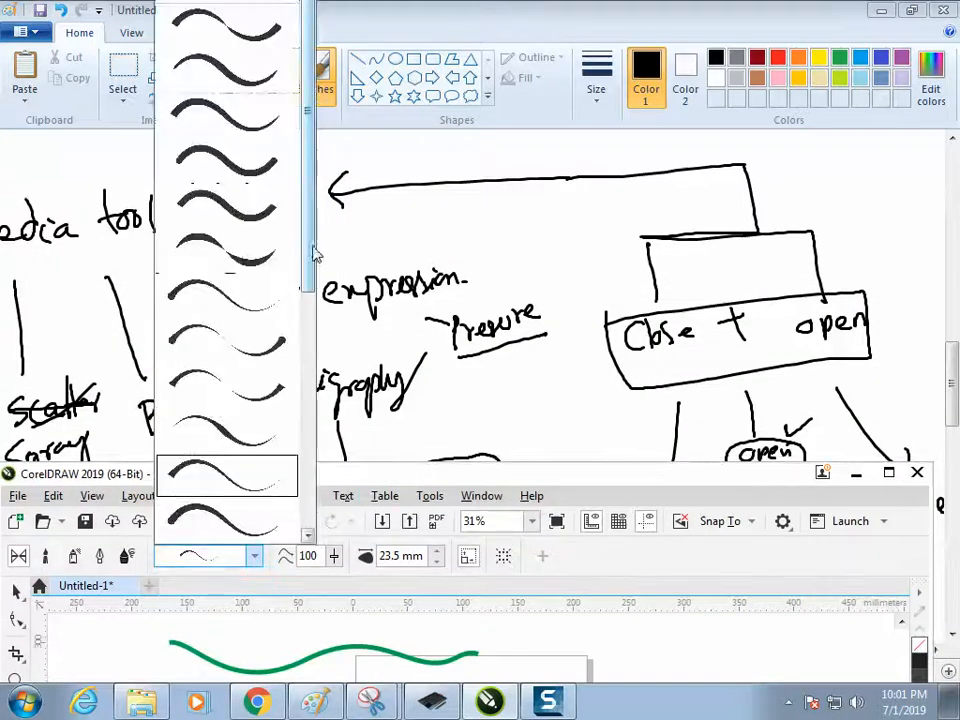
pyautogui.moveTo(315, 253)
pyautogui.mouseDown()
pyautogui.moveTo(313, 439)
pyautogui.moveTo(316, 320)
pyautogui.mouseUp()
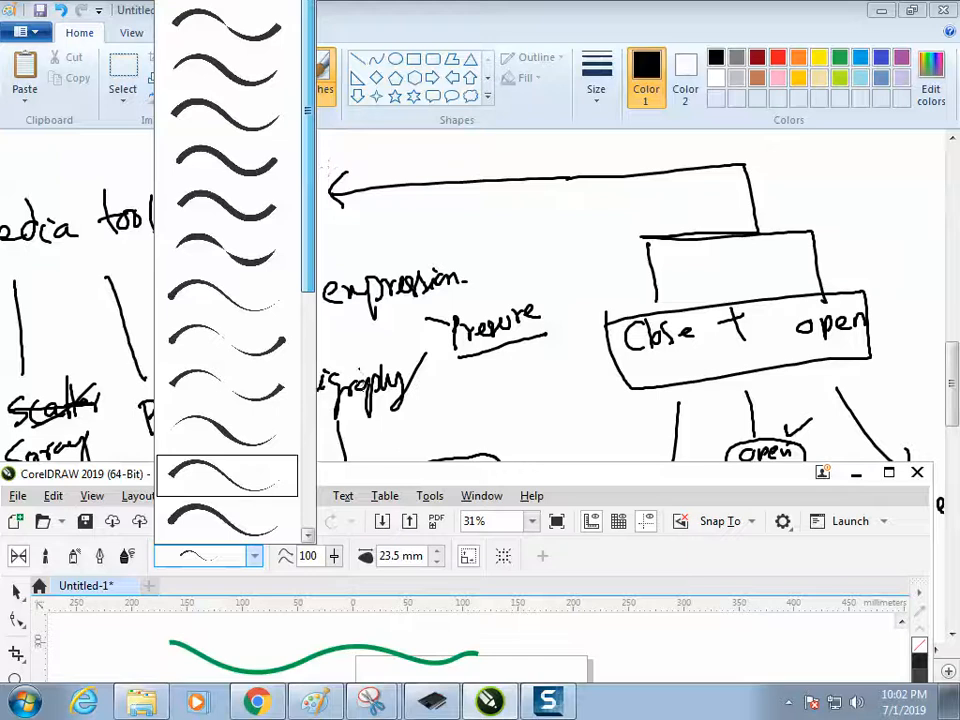
pyautogui.click(392, 480)
pyautogui.doubleClick(392, 480)
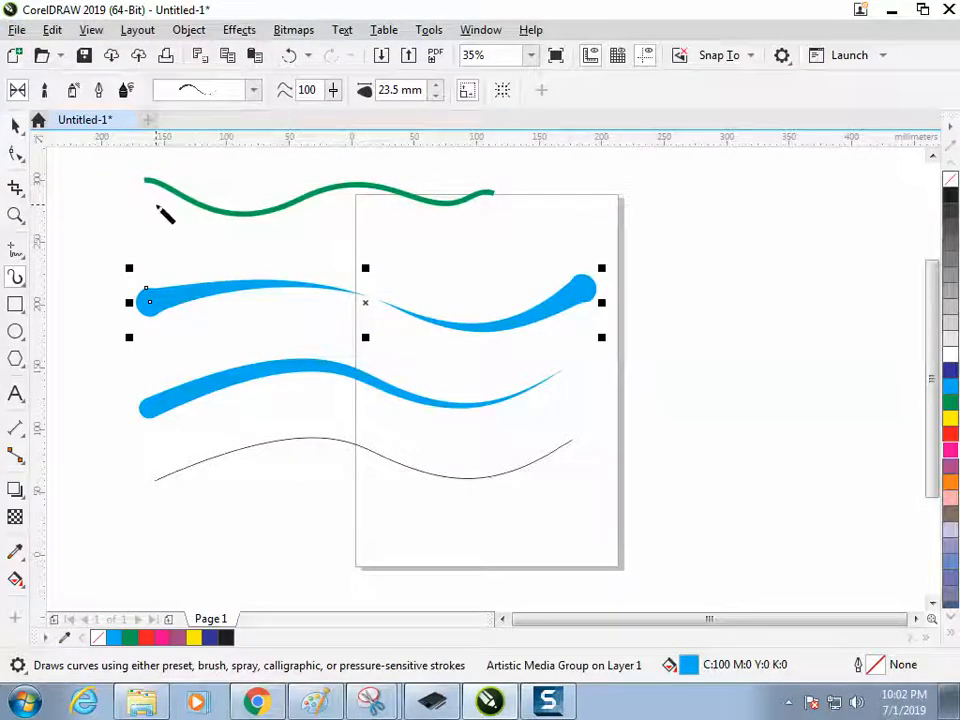
# Select all the strokes and curves in the drawing and delete them.
pyautogui.click(15, 128)
pyautogui.click(153, 278)
pyautogui.click(159, 297)
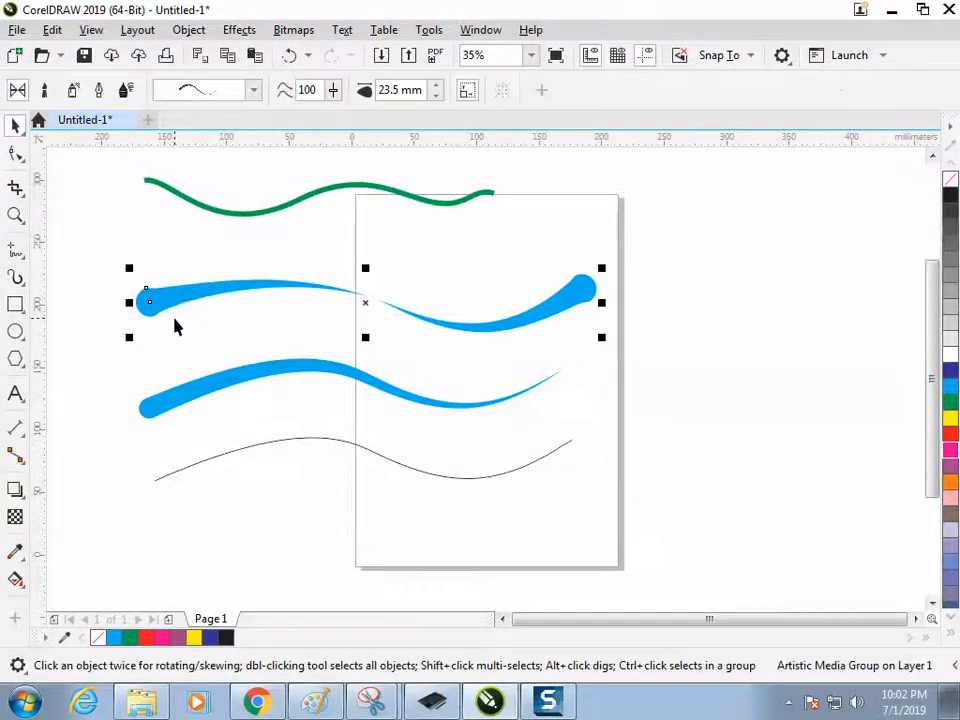
pyautogui.hotkey('ctrl', 'a')
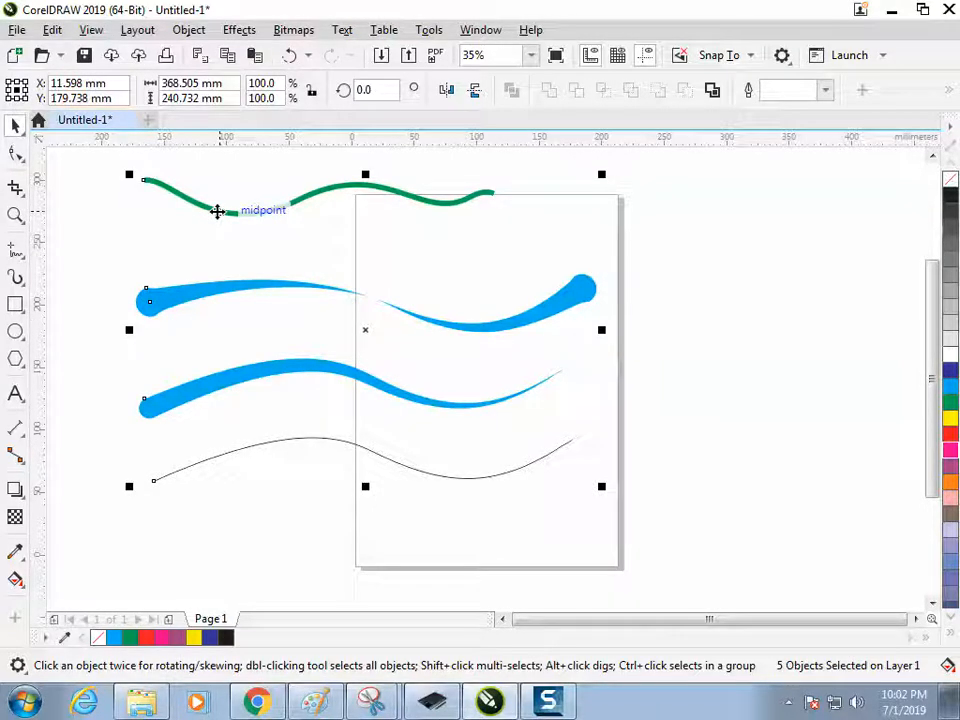
pyautogui.press('Delete')
# Draw a circle about 157.5 mm in diameter beside the page's upper left part and nudge it slightly down and right.
pyautogui.click(16, 332)
pyautogui.moveTo(246, 356); pyautogui.dragTo(331, 414)
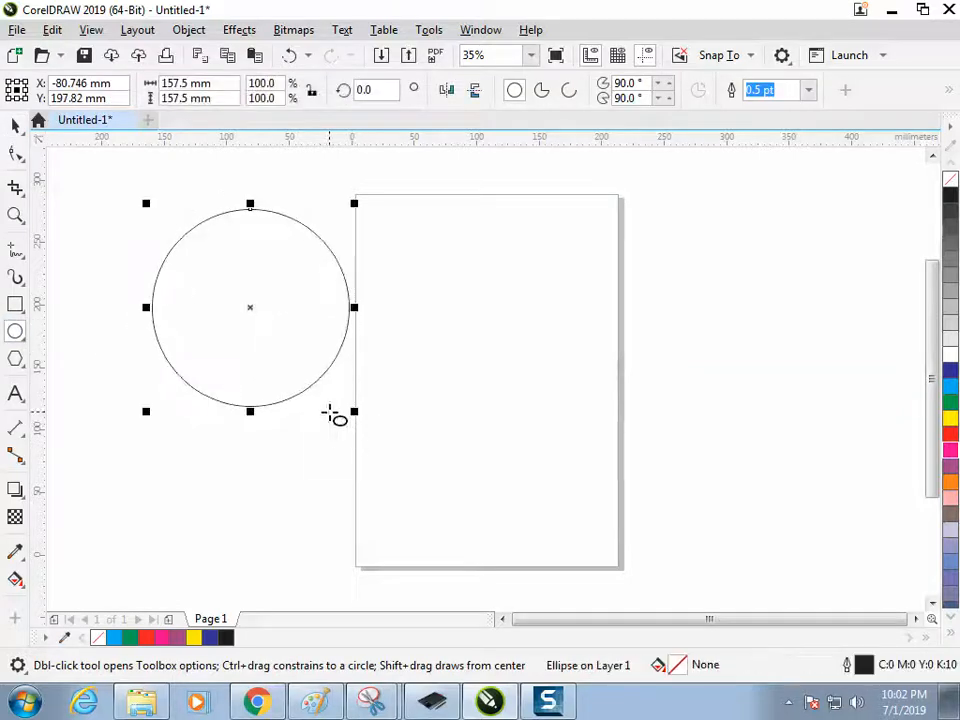
pyautogui.click(17, 278)
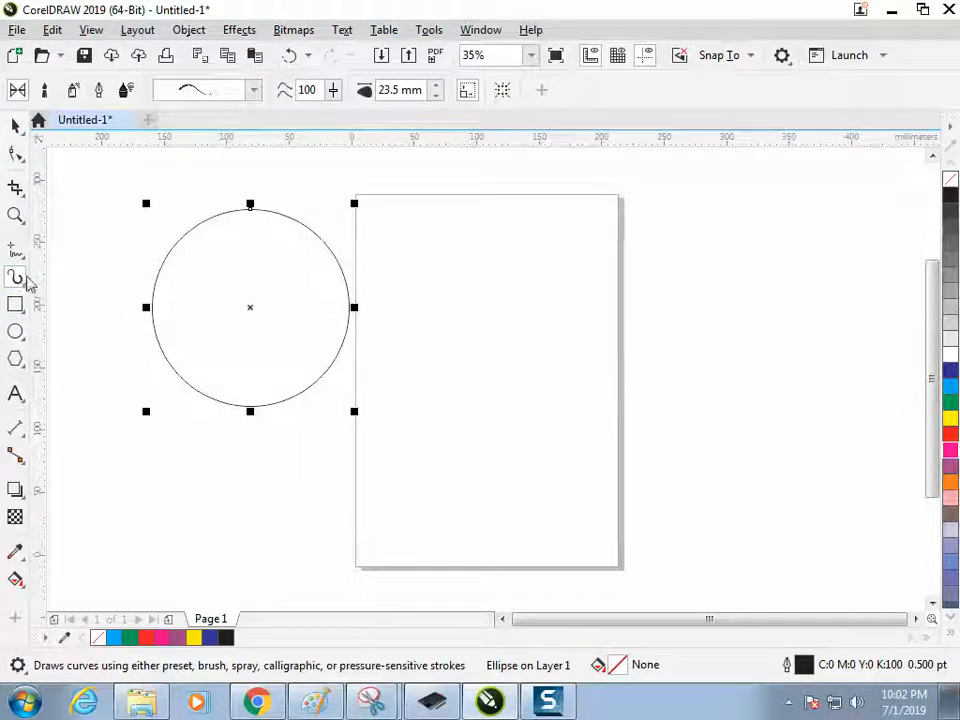
pyautogui.click(16, 128)
pyautogui.moveTo(167, 268); pyautogui.dragTo(170, 270)
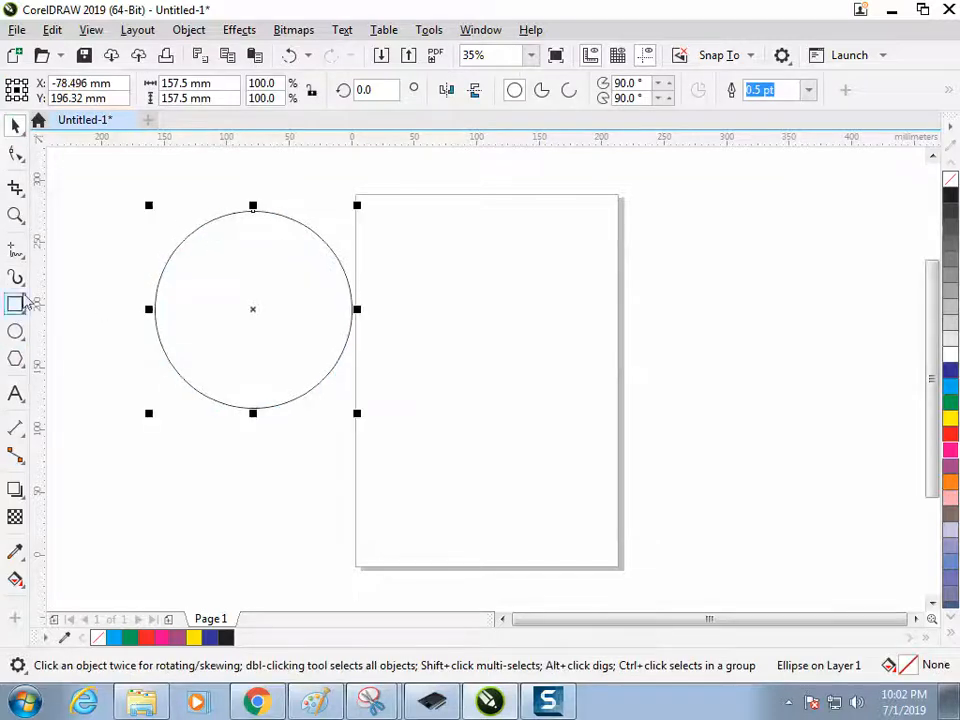
# Apply the round-headed tapering preset stroke of the Artistic Media tool to the circle.
pyautogui.click(17, 278)
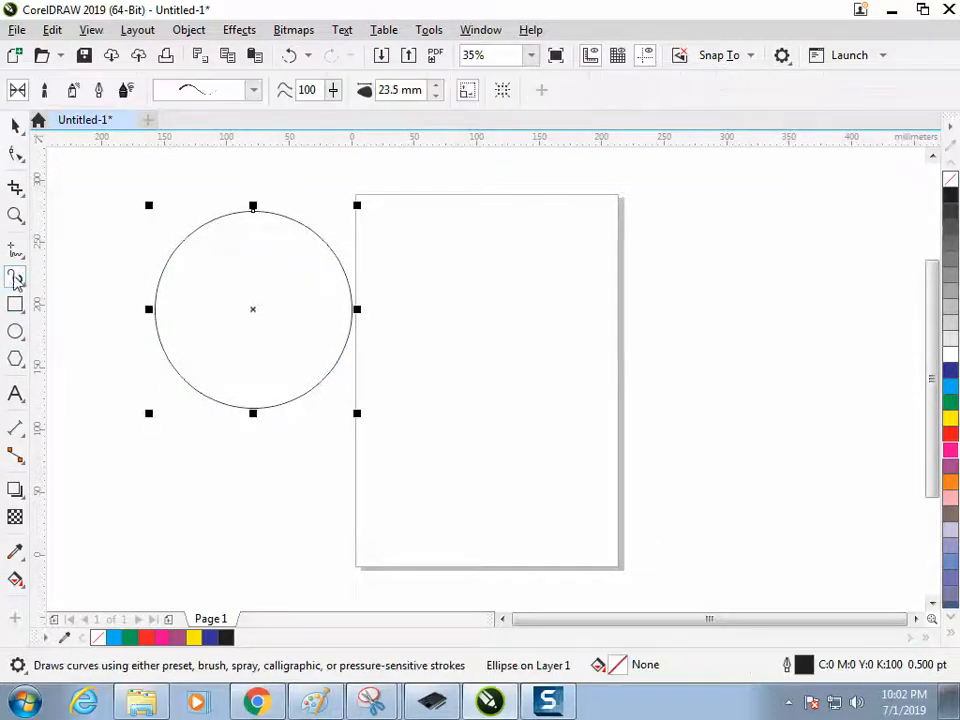
pyautogui.click(253, 90)
pyautogui.click(243, 58)
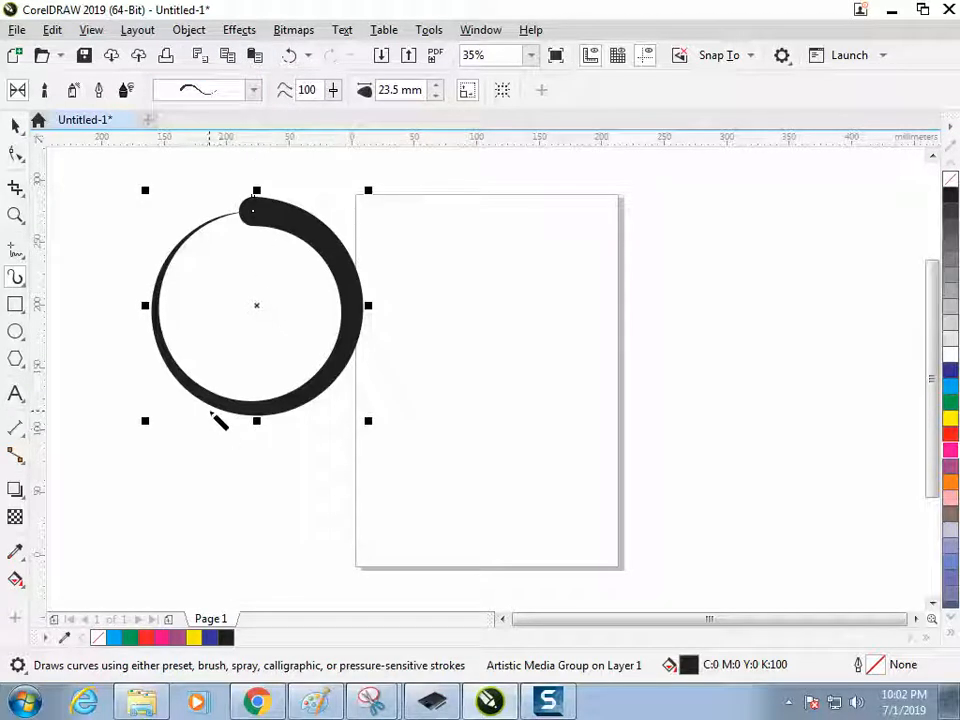
# Draw a rectangle about 90 mm by 97.5 mm and place it on the page to the right of the circle.
pyautogui.click(15, 304)
pyautogui.moveTo(366, 181); pyautogui.dragTo(499, 328)
pyautogui.click(15, 124)
pyautogui.moveTo(483, 248); pyautogui.dragTo(565, 294)
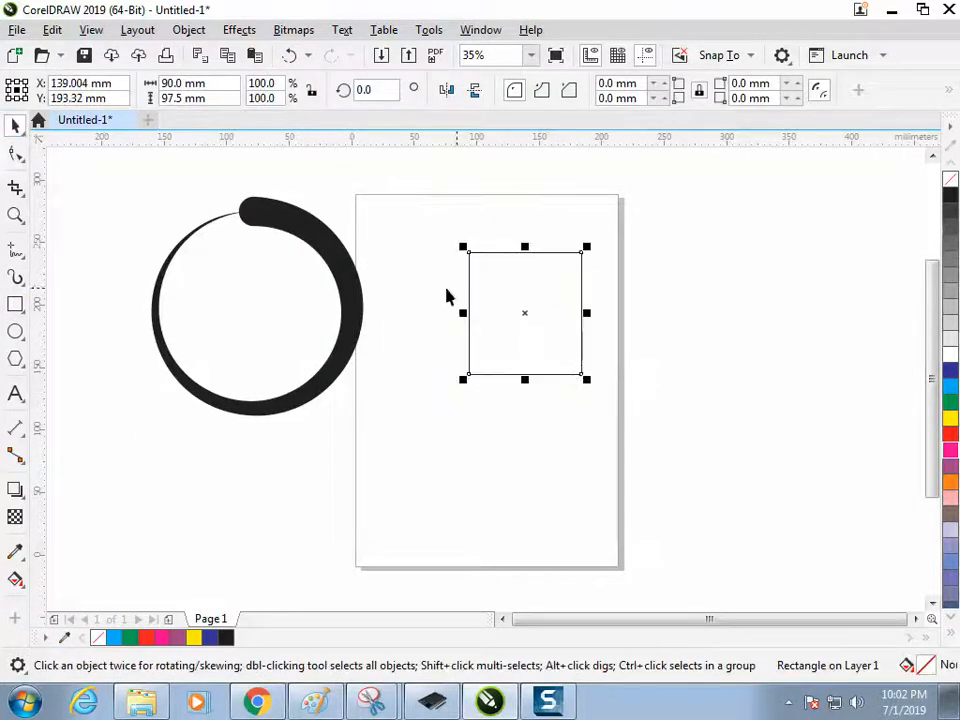
# Apply the round-headed tapering preset stroke of the Artistic Media tool to the rectangle.
pyautogui.click(15, 277)
pyautogui.click(253, 91)
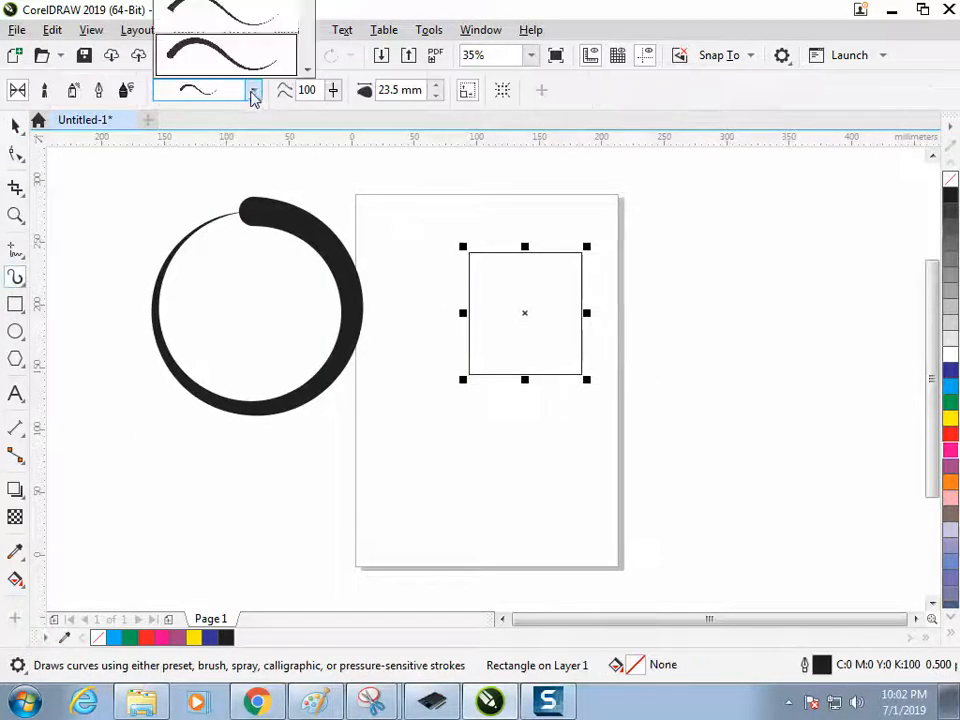
pyautogui.click(250, 70)
pyautogui.click(254, 91)
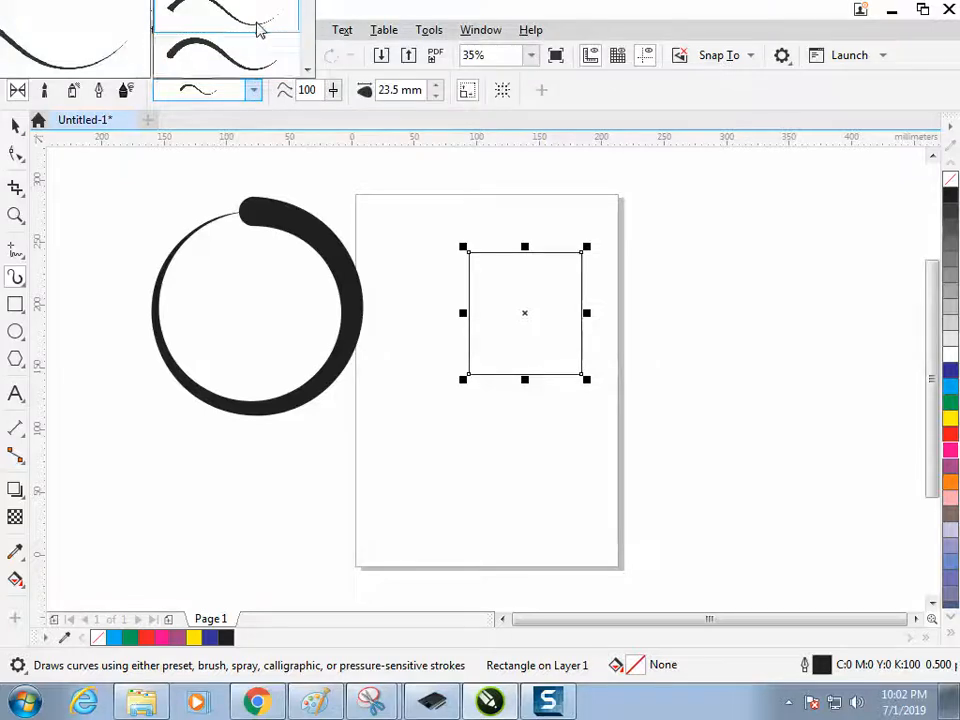
pyautogui.click(259, 28)
pyautogui.click(253, 91)
pyautogui.click(233, 63)
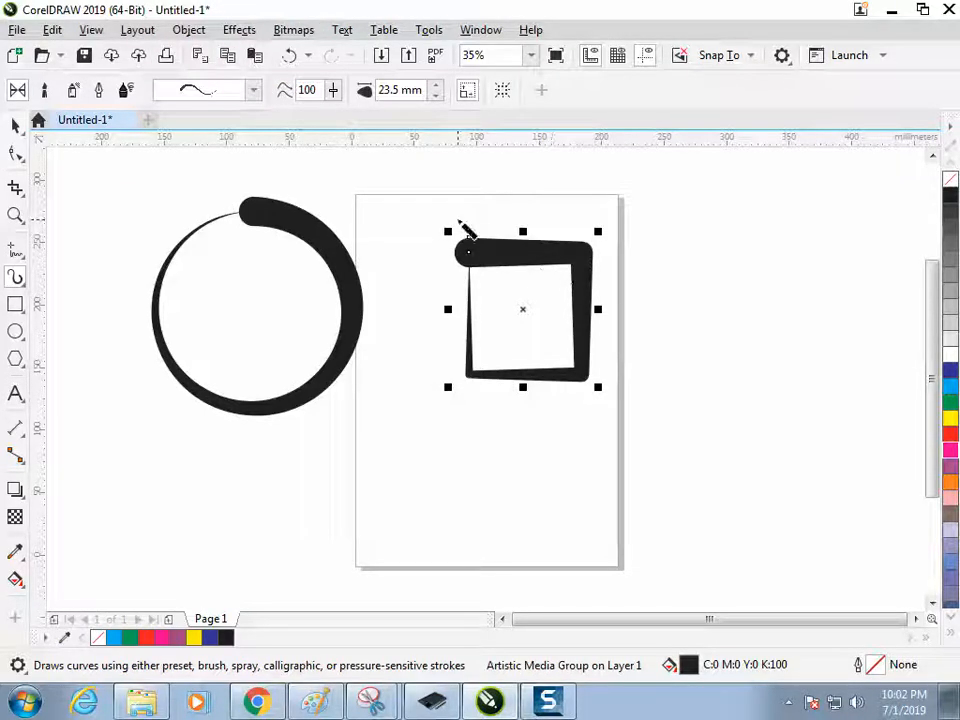
# Move the stroked rectangle slightly down and bring the stroked circle right beside it.
pyautogui.click(15, 125)
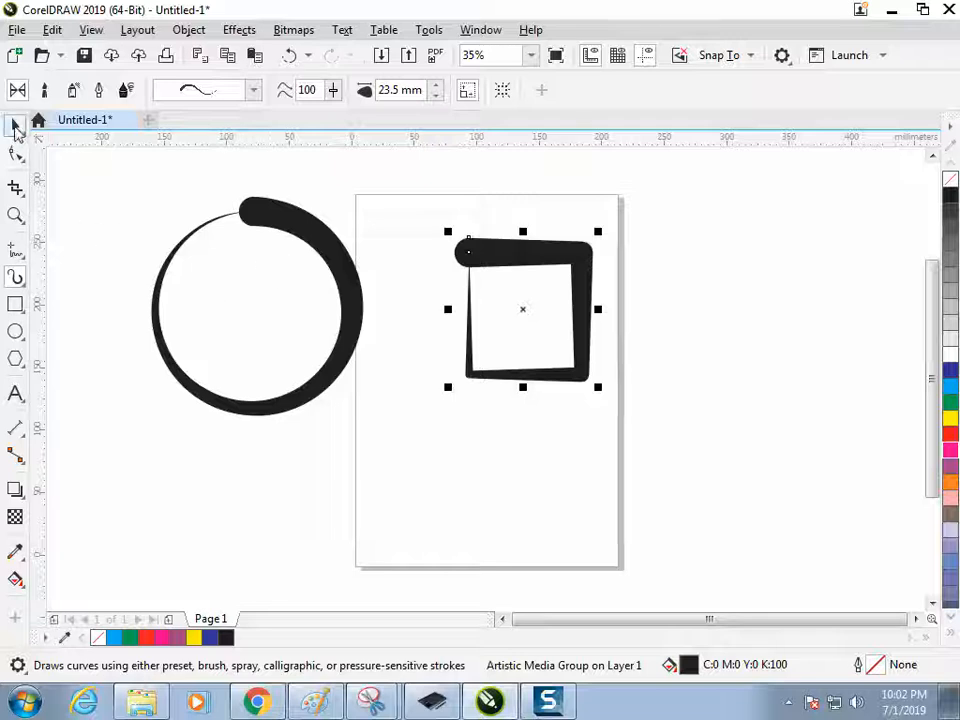
pyautogui.click(287, 232)
pyautogui.moveTo(508, 248)
pyautogui.mouseDown()
pyautogui.moveTo(508, 285)
pyautogui.moveTo(508, 272)
pyautogui.mouseUp()
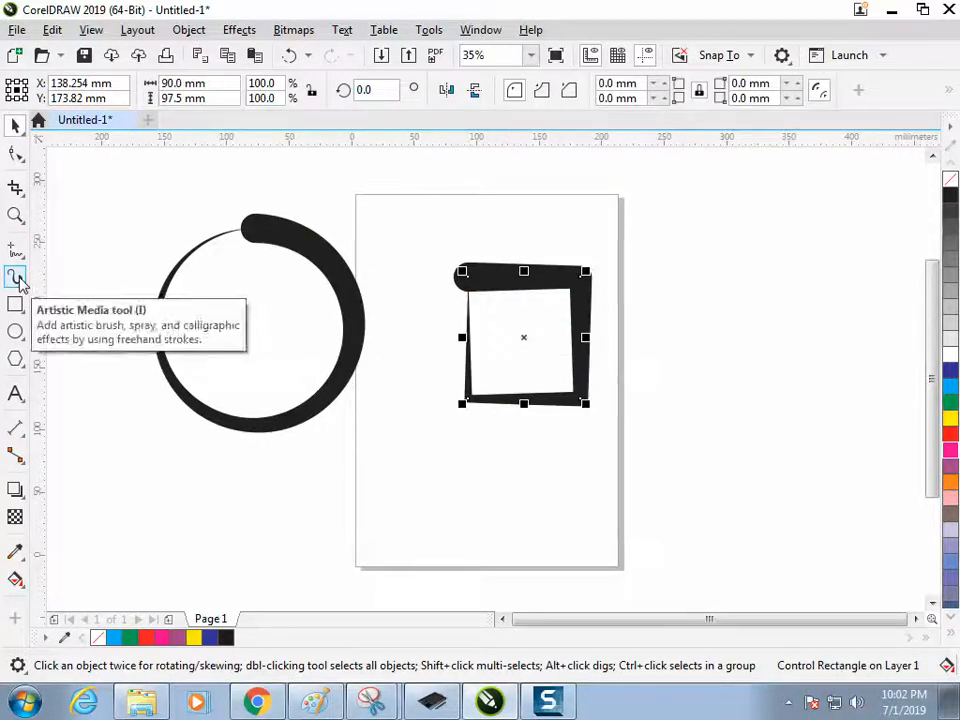
pyautogui.moveTo(284, 258)
pyautogui.mouseDown()
pyautogui.moveTo(317, 251)
pyautogui.moveTo(368, 270)
pyautogui.mouseUp()
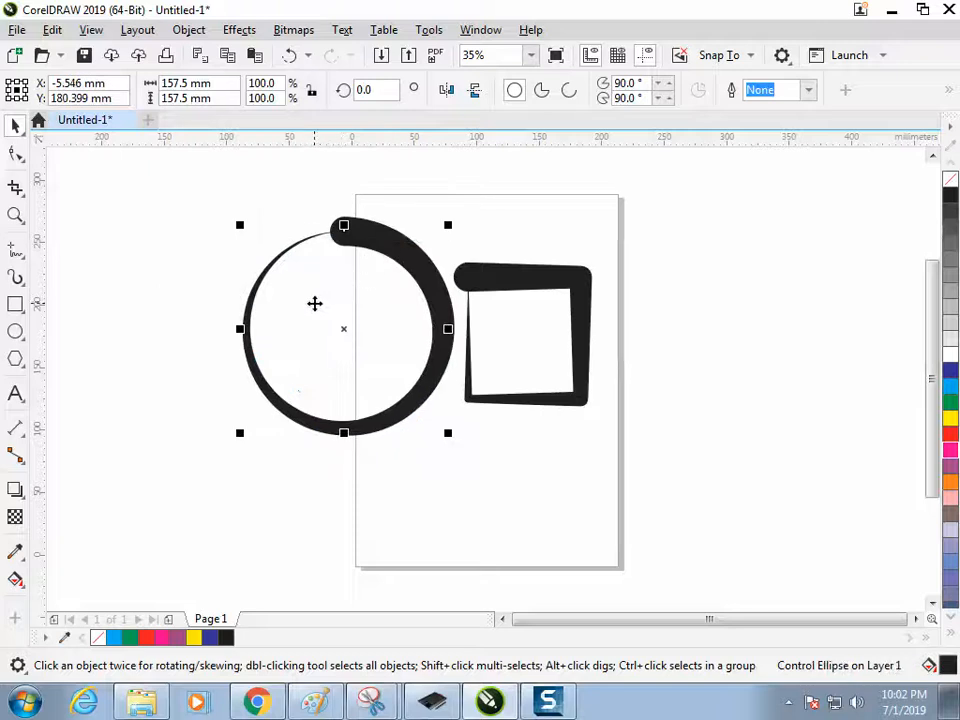
# Switch the circle's Artistic Media preset to the flat-headed tapering stroke and back to the round-headed tapering stroke.
pyautogui.click(16, 278)
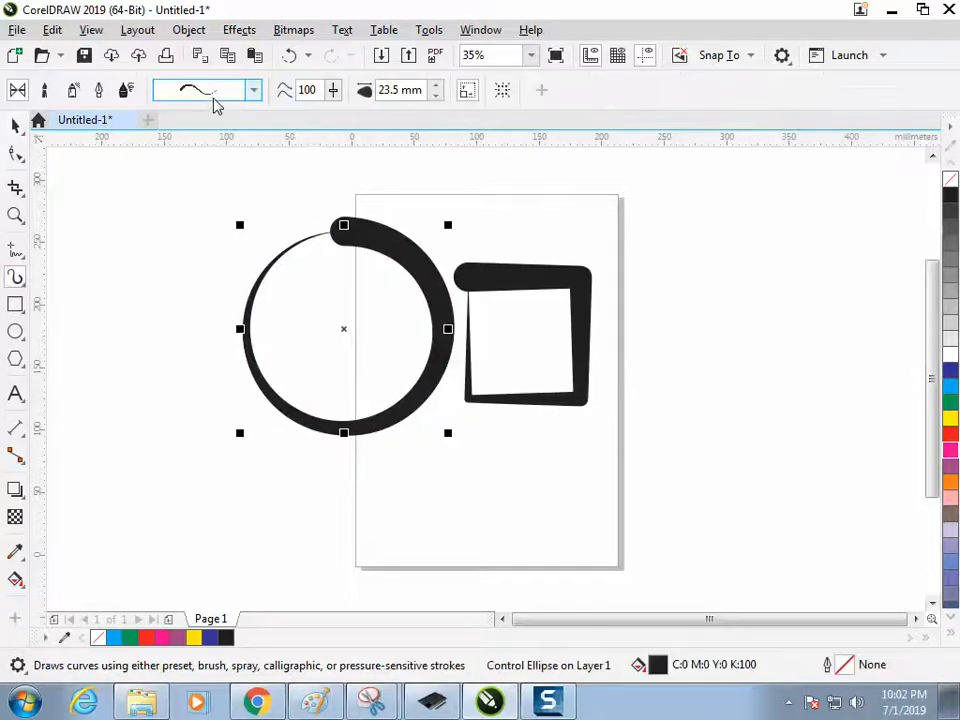
pyautogui.click(254, 91)
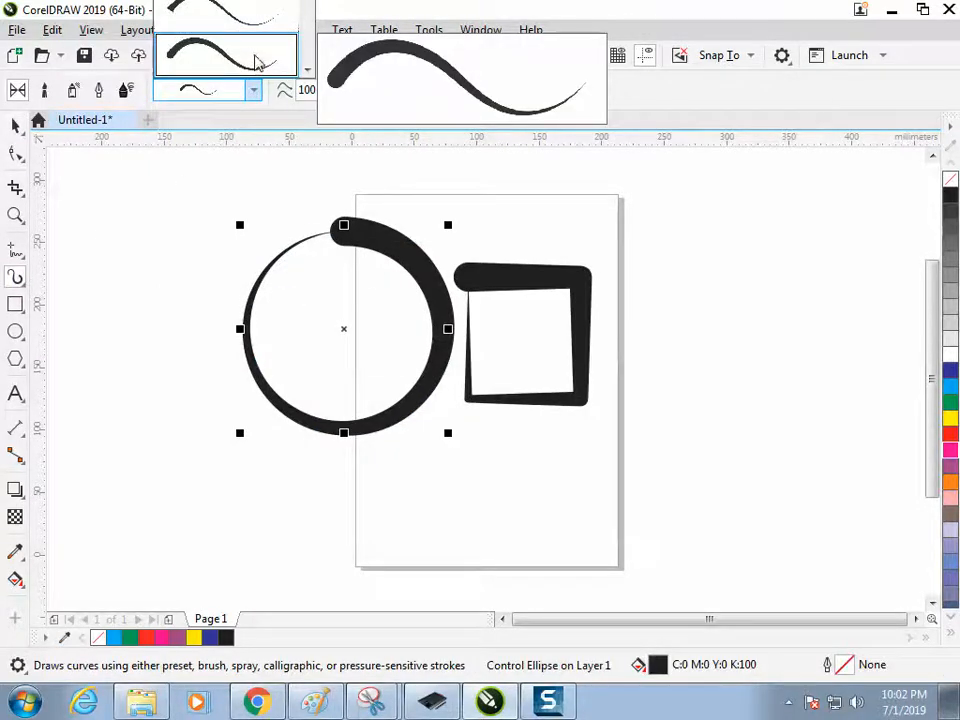
pyautogui.click(257, 62)
pyautogui.click(255, 91)
pyautogui.click(268, 30)
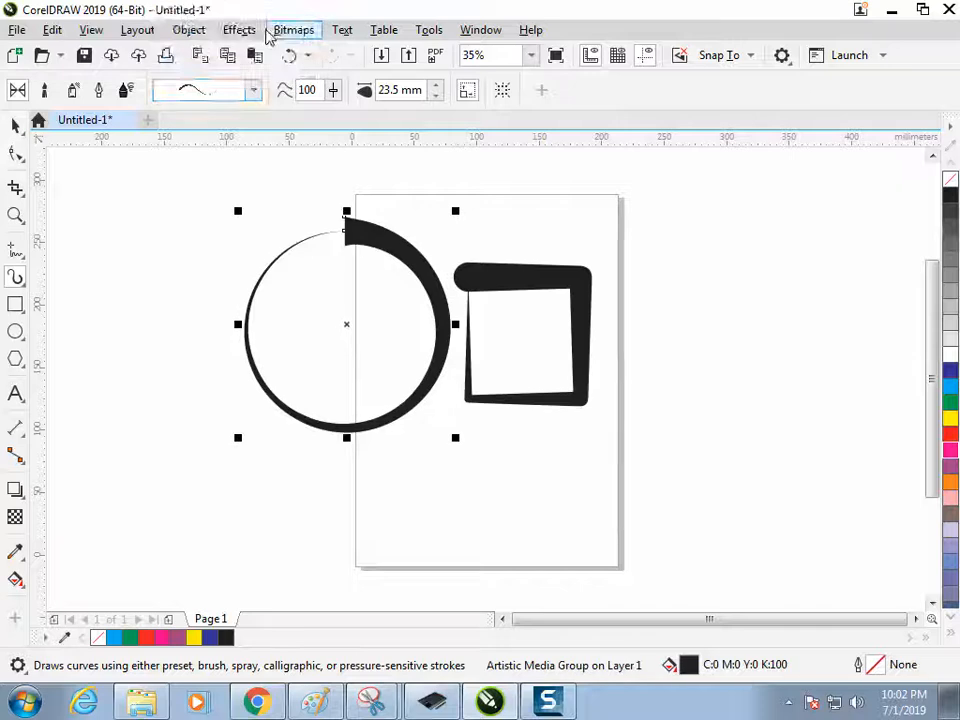
pyautogui.click(254, 92)
pyautogui.click(257, 60)
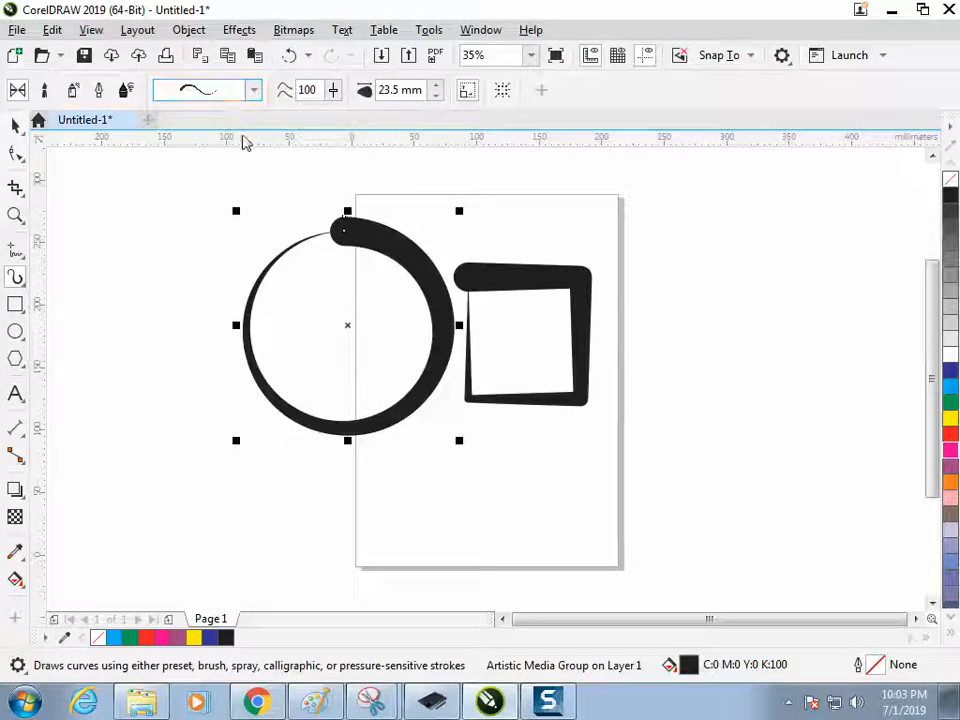
# Move the stroked rectangle slightly to the right and reposition the stroked circle to leave a small gap between them.
pyautogui.click(16, 125)
pyautogui.click(375, 262)
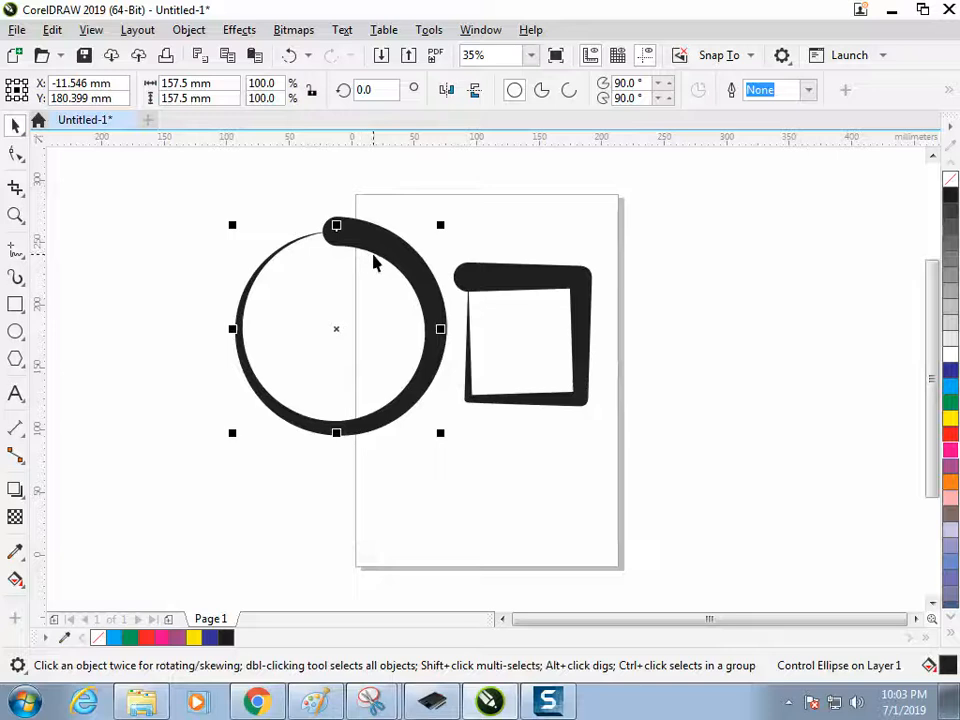
pyautogui.click(518, 281)
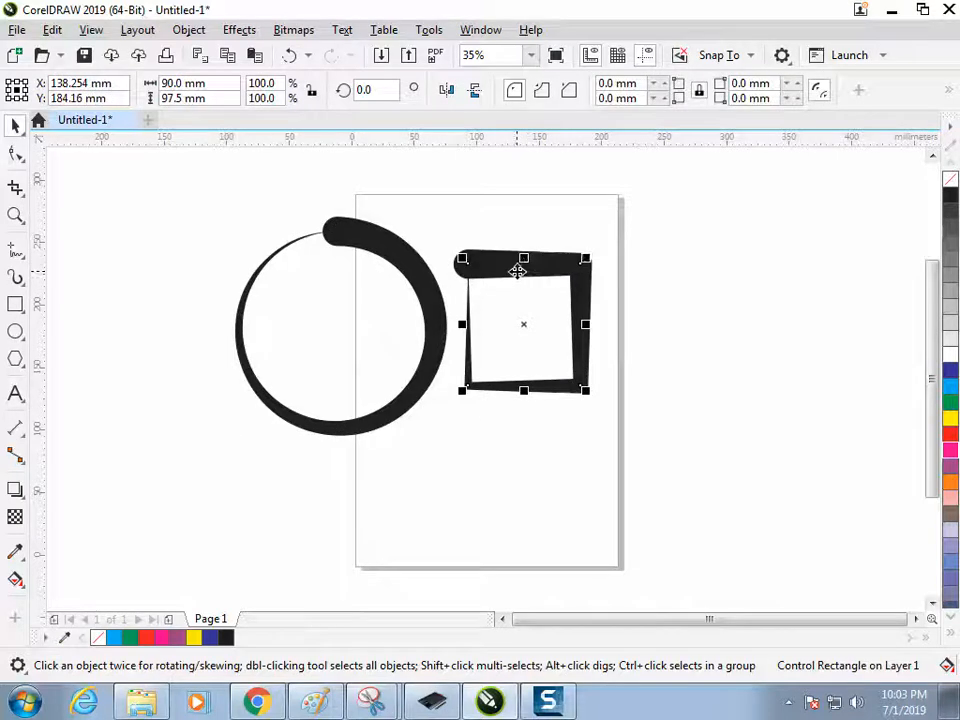
pyautogui.moveTo(516, 266); pyautogui.dragTo(538, 266)
pyautogui.click(428, 274)
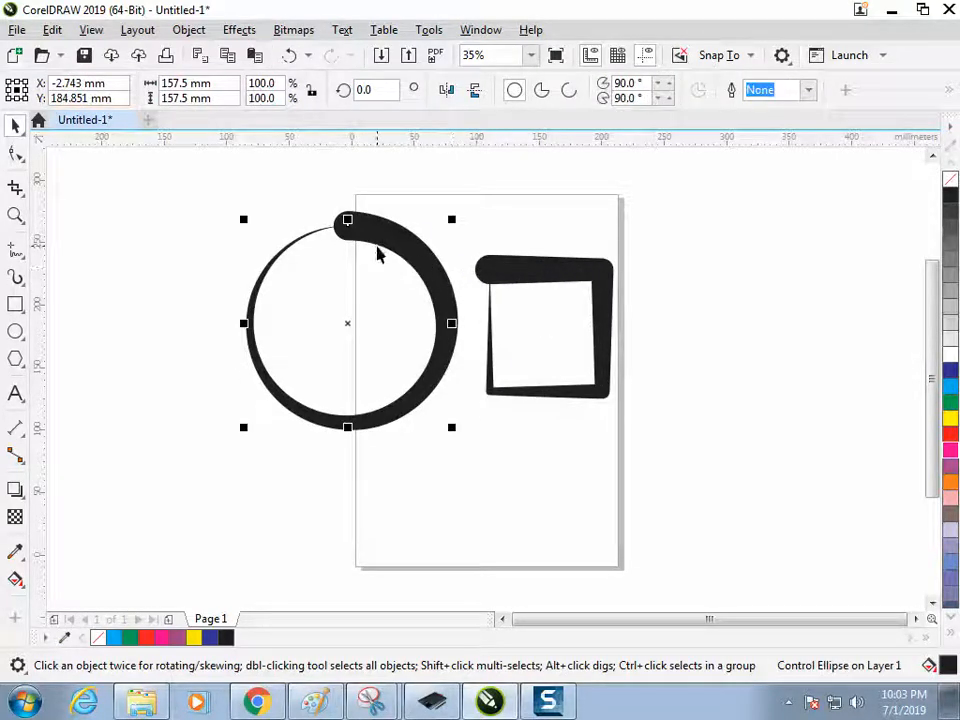
pyautogui.click(188, 29)
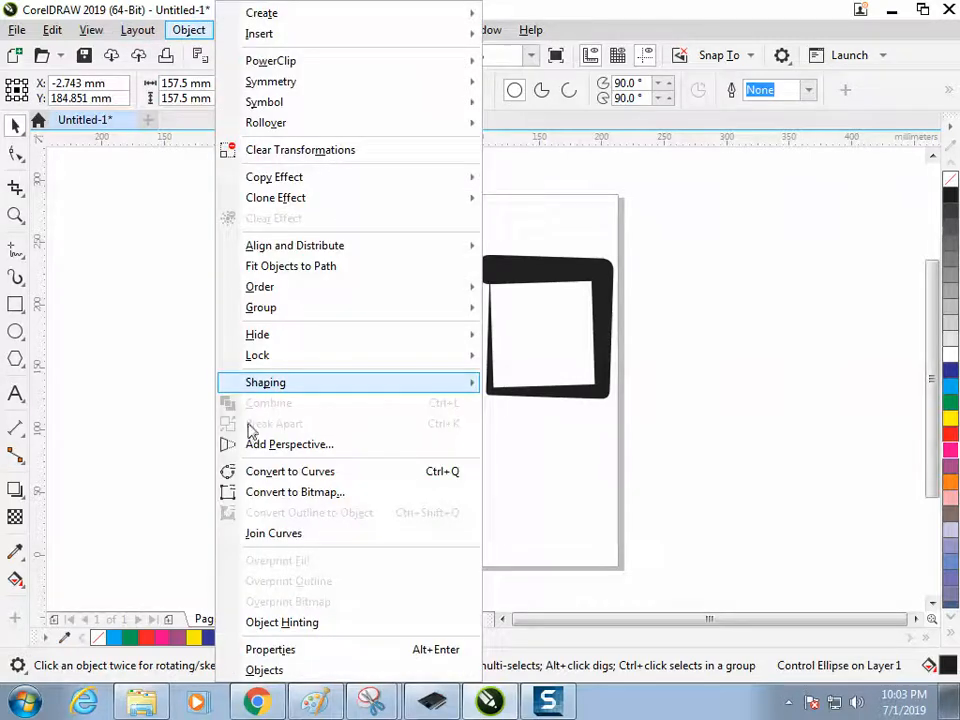
pyautogui.click(149, 406)
pyautogui.click(396, 250)
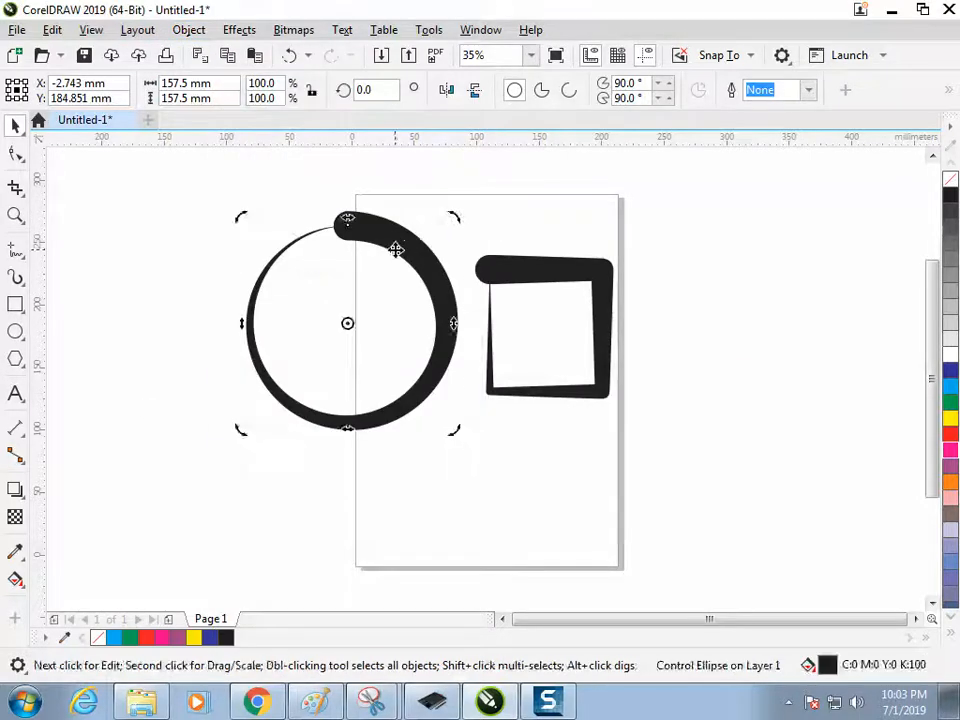
pyautogui.click(384, 229)
# Move the stroked circle down and to the left, farther away from the rectangle.
pyautogui.moveTo(384, 229); pyautogui.dragTo(358, 269)
pyautogui.click(361, 278)
pyautogui.click(298, 289)
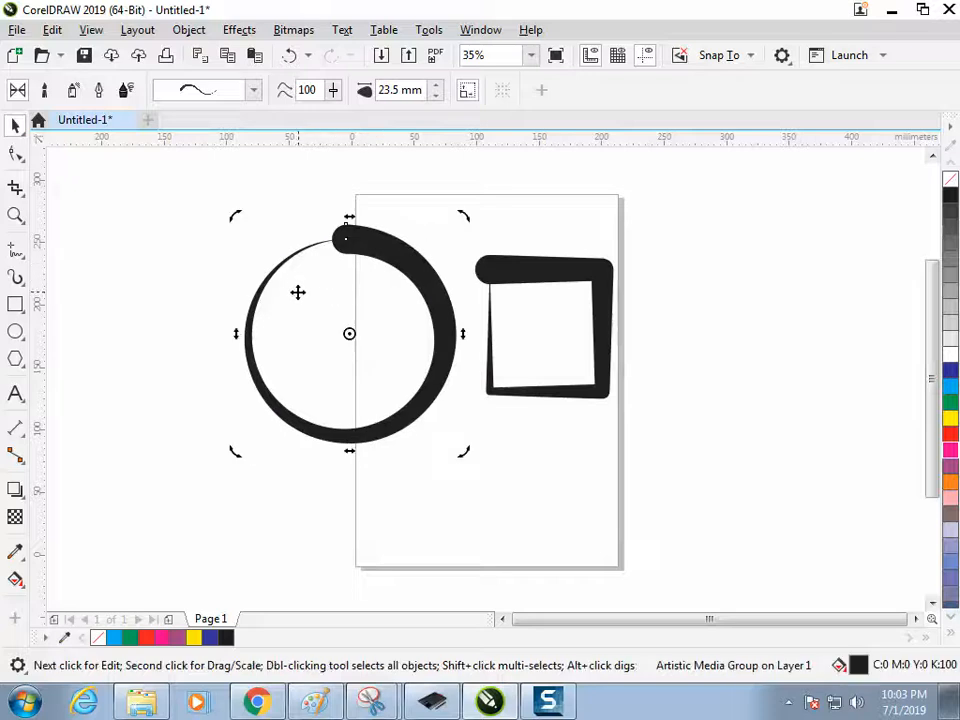
pyautogui.click(259, 300)
pyautogui.click(182, 321)
pyautogui.click(252, 375)
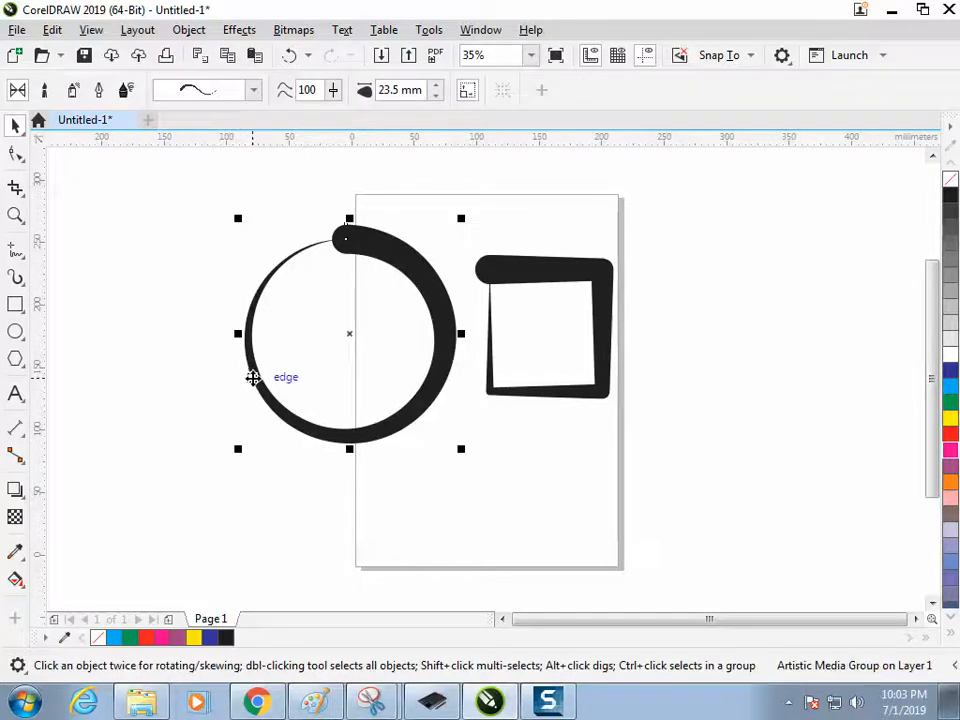
pyautogui.moveTo(254, 379); pyautogui.dragTo(231, 385)
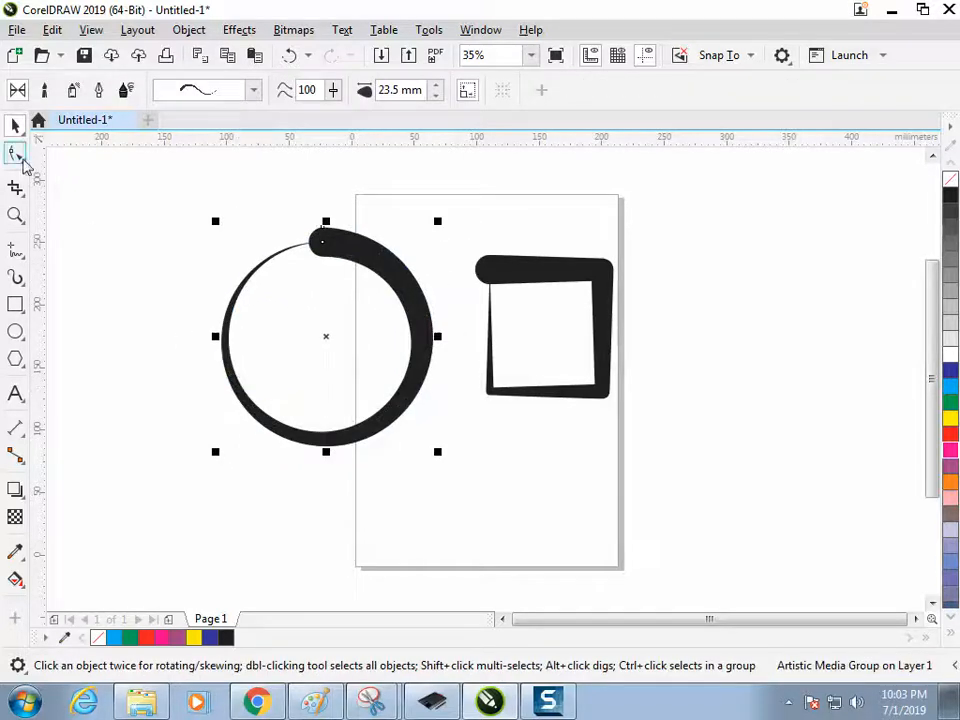
# Try the arc and pie forms on the stroked circle's control ellipse and return it to a full ellipse.
pyautogui.click(19, 156)
pyautogui.click(322, 245)
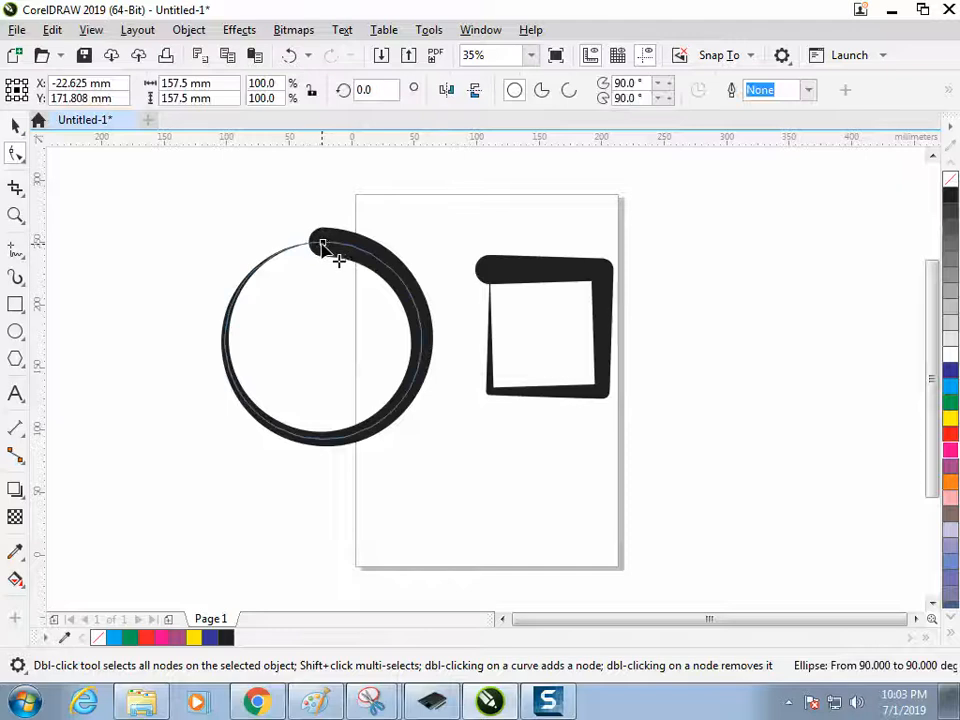
pyautogui.click(568, 91)
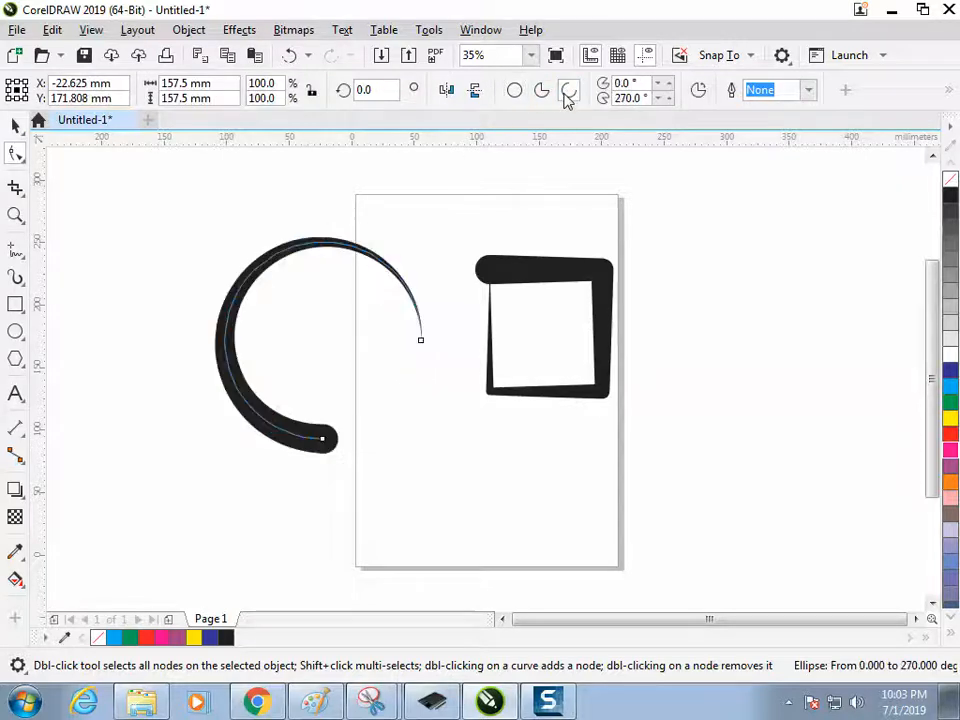
pyautogui.click(541, 95)
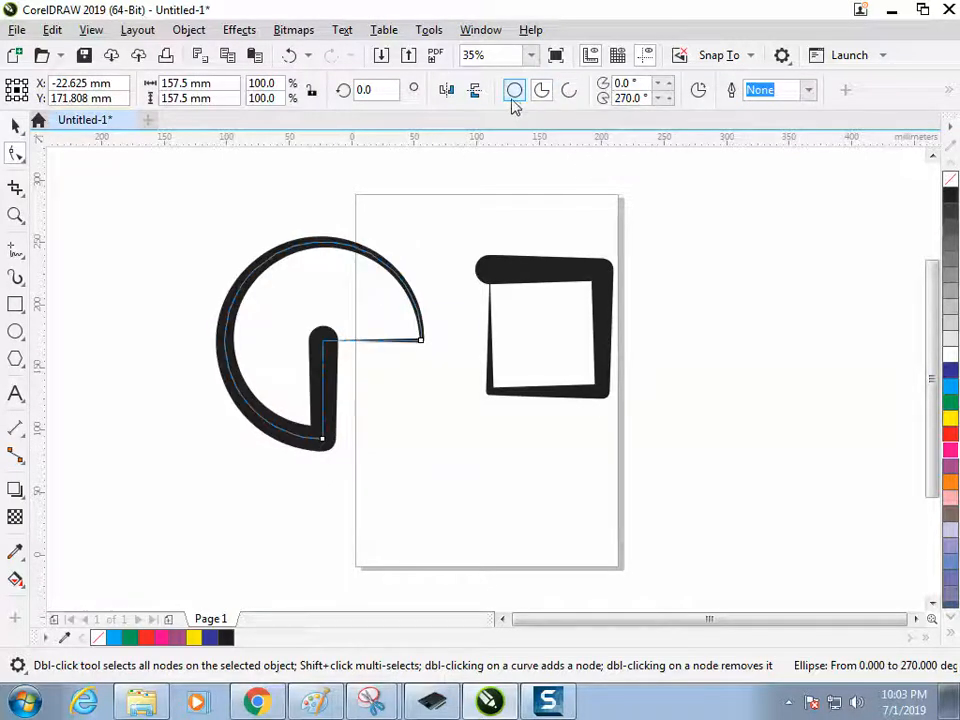
pyautogui.click(514, 94)
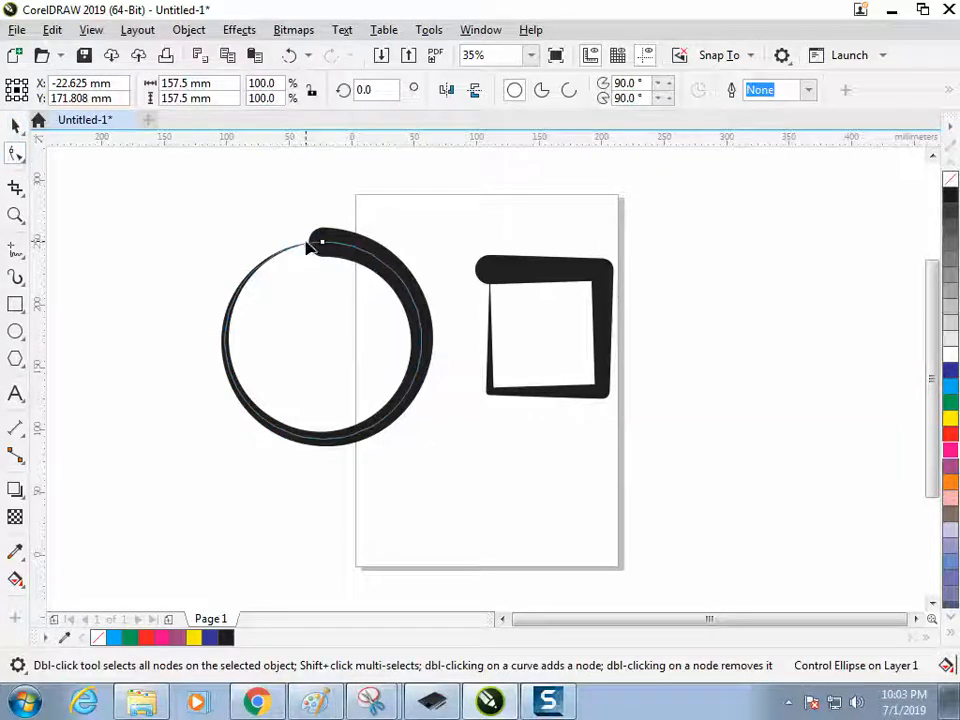
pyautogui.moveTo(310, 245); pyautogui.dragTo(340, 243)
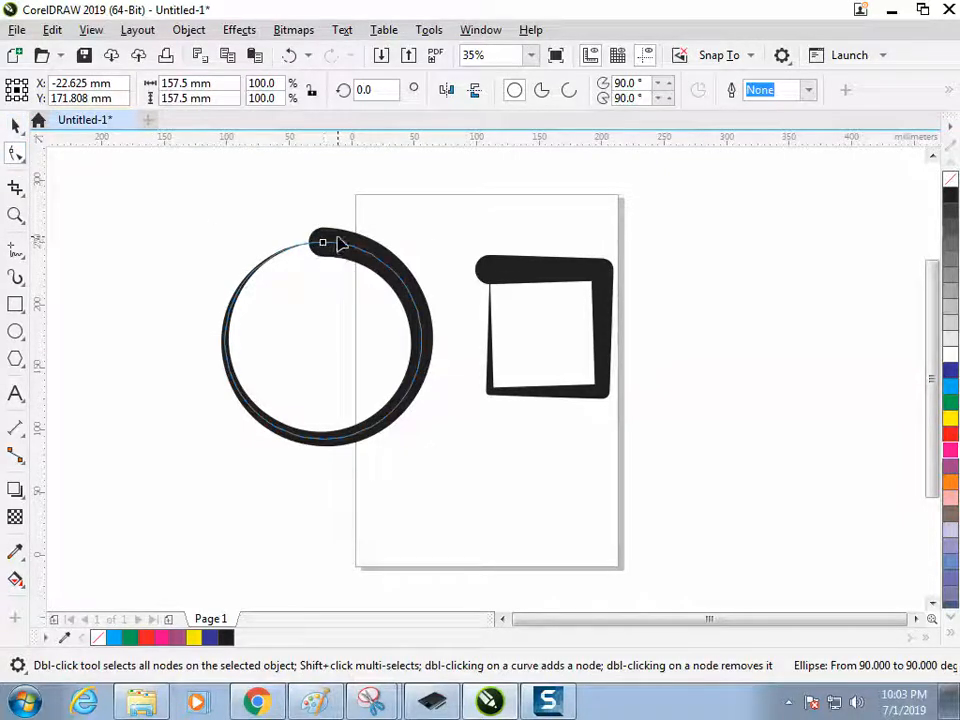
pyautogui.click(541, 92)
pyautogui.click(568, 92)
pyautogui.click(514, 91)
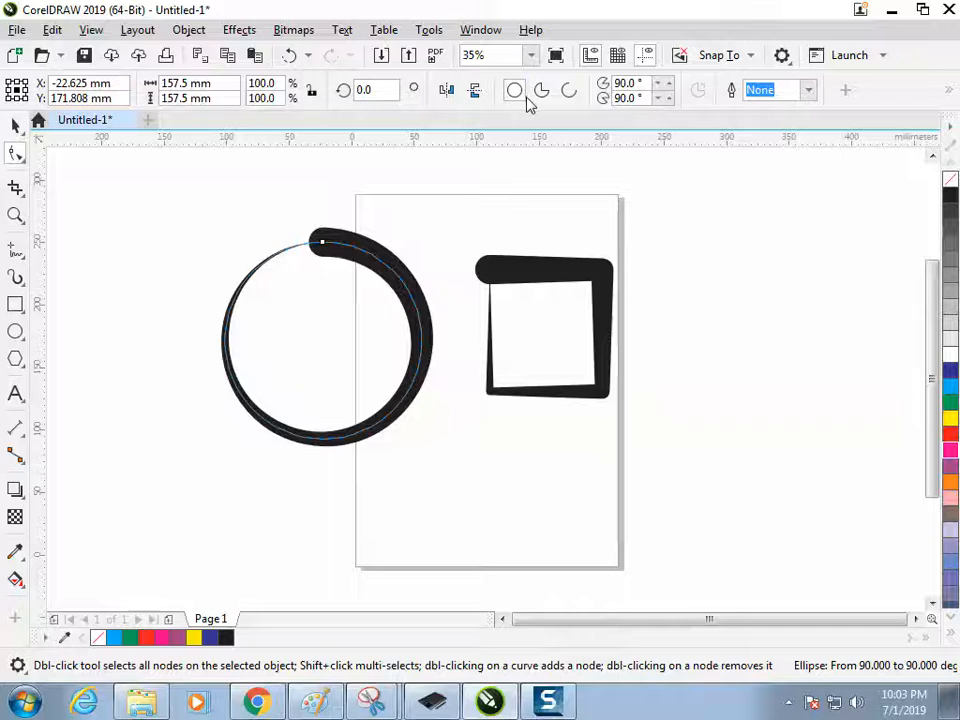
# Select the circle's artistic media group and break it apart.
pyautogui.click(16, 125)
pyautogui.click(358, 243)
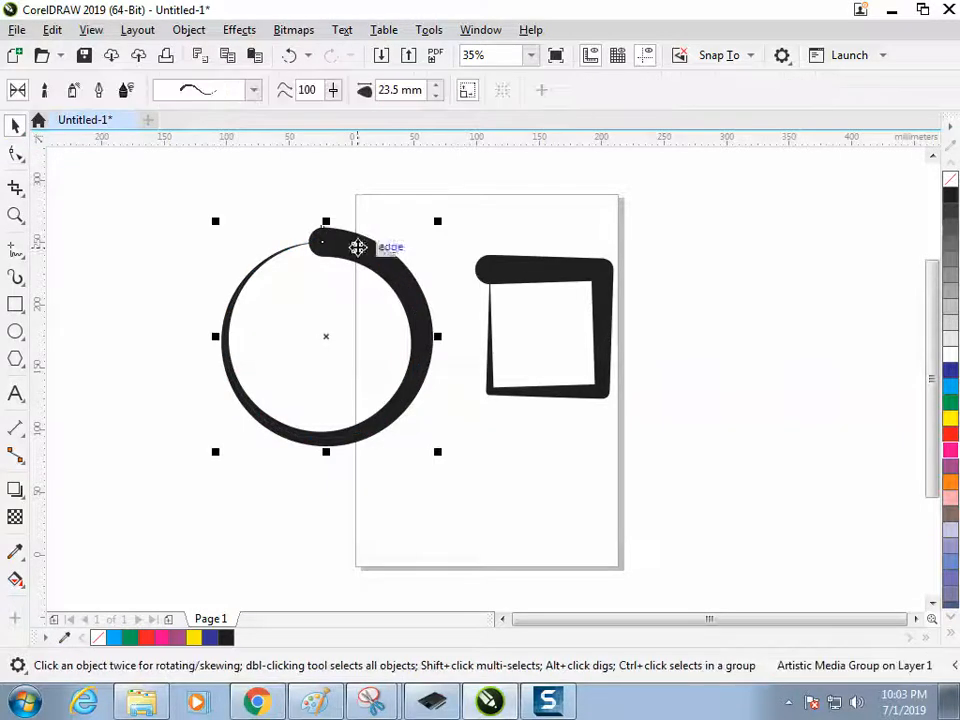
pyautogui.click(186, 30)
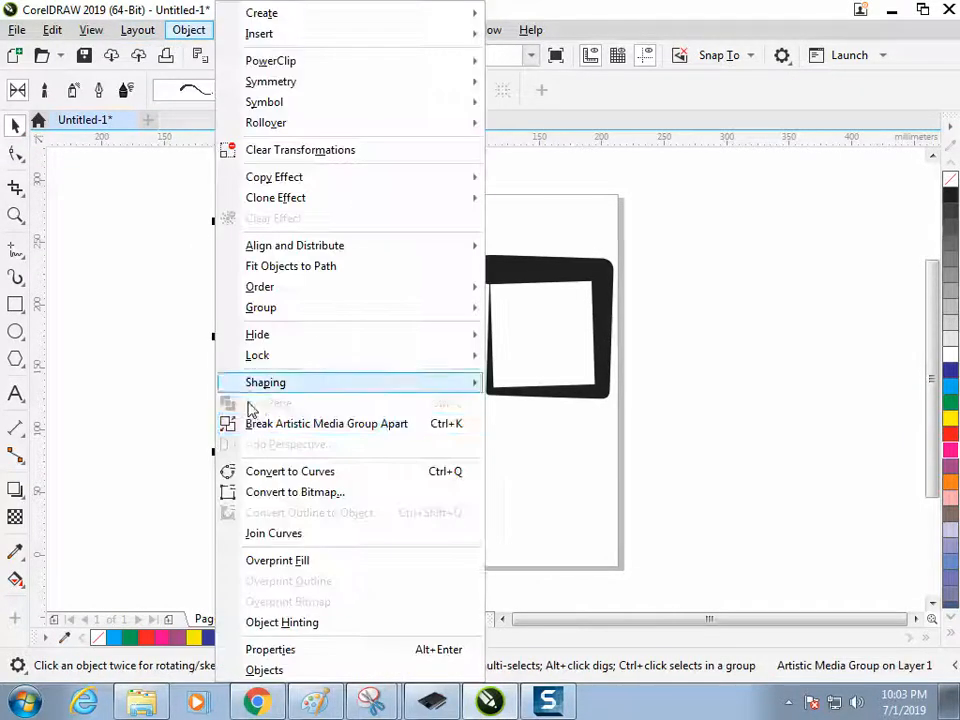
pyautogui.click(300, 423)
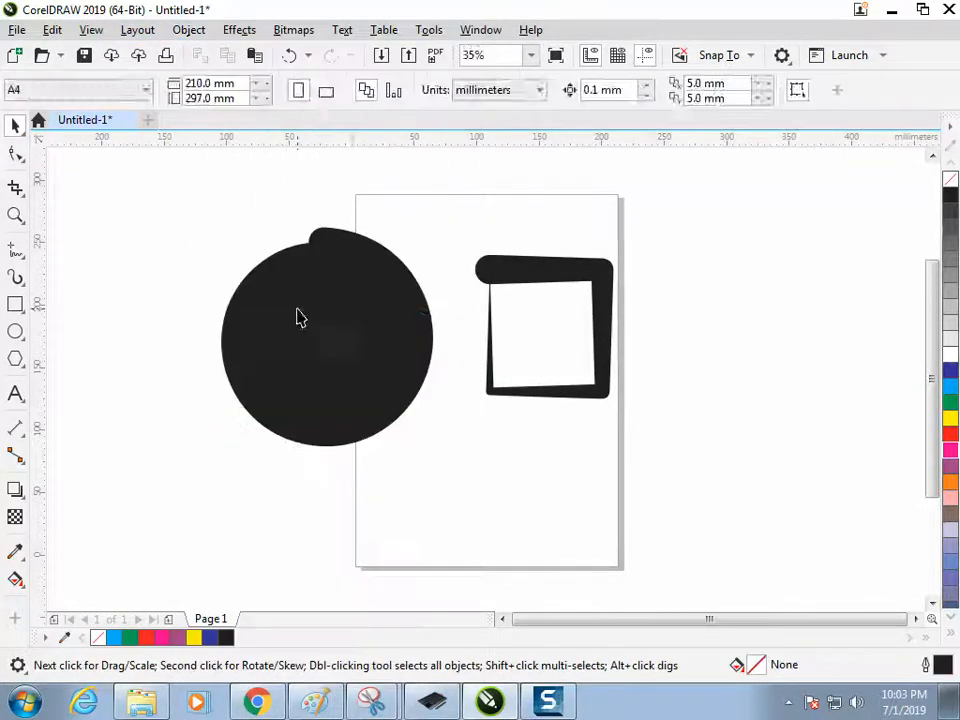
# Separate the filled ellipse from the tapering stroke, placing the stroke left of the page and the ellipse to its right.
pyautogui.moveTo(298, 317); pyautogui.dragTo(387, 379)
pyautogui.moveTo(445, 391); pyautogui.dragTo(605, 444)
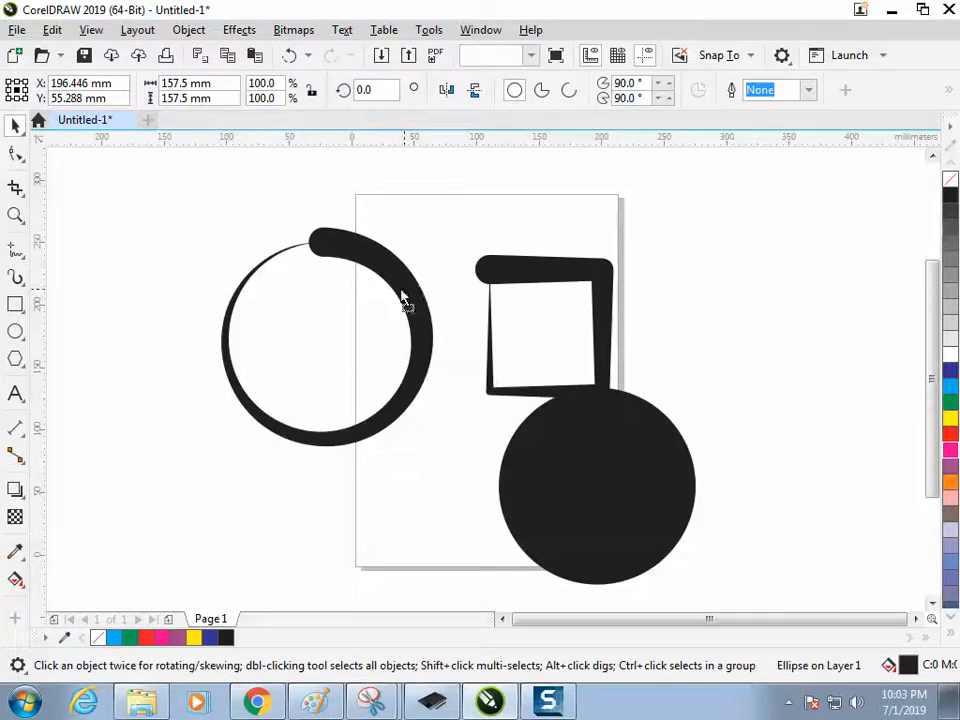
pyautogui.moveTo(403, 300); pyautogui.dragTo(288, 307)
pyautogui.moveTo(555, 460); pyautogui.dragTo(655, 345)
# Try the arc and pie forms on the separated filled ellipse and return it to a full ellipse.
pyautogui.click(568, 90)
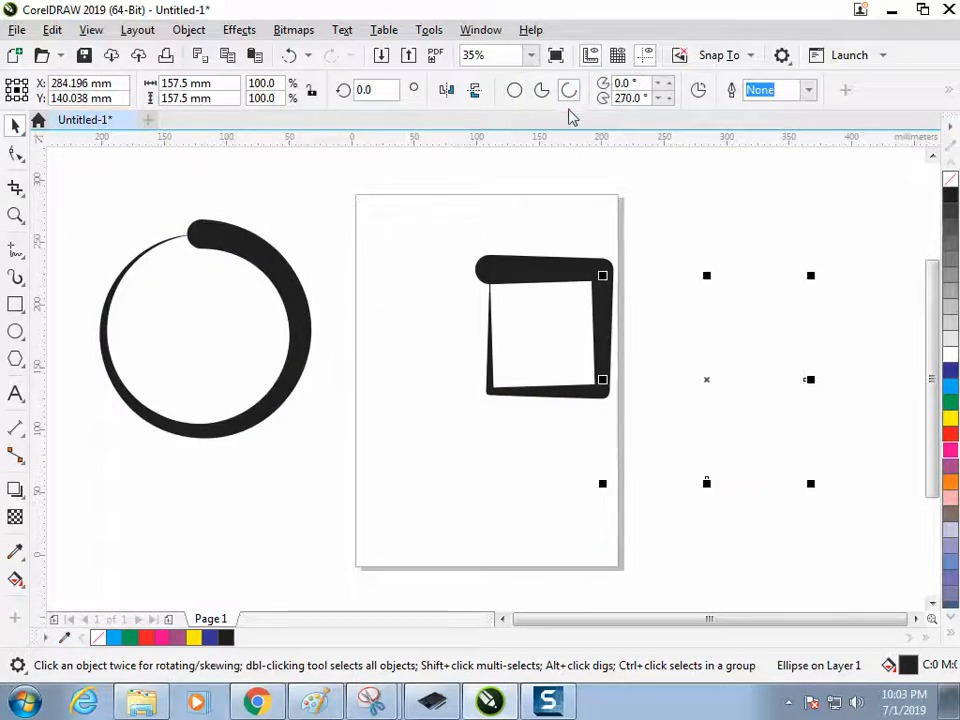
pyautogui.click(541, 90)
pyautogui.click(514, 90)
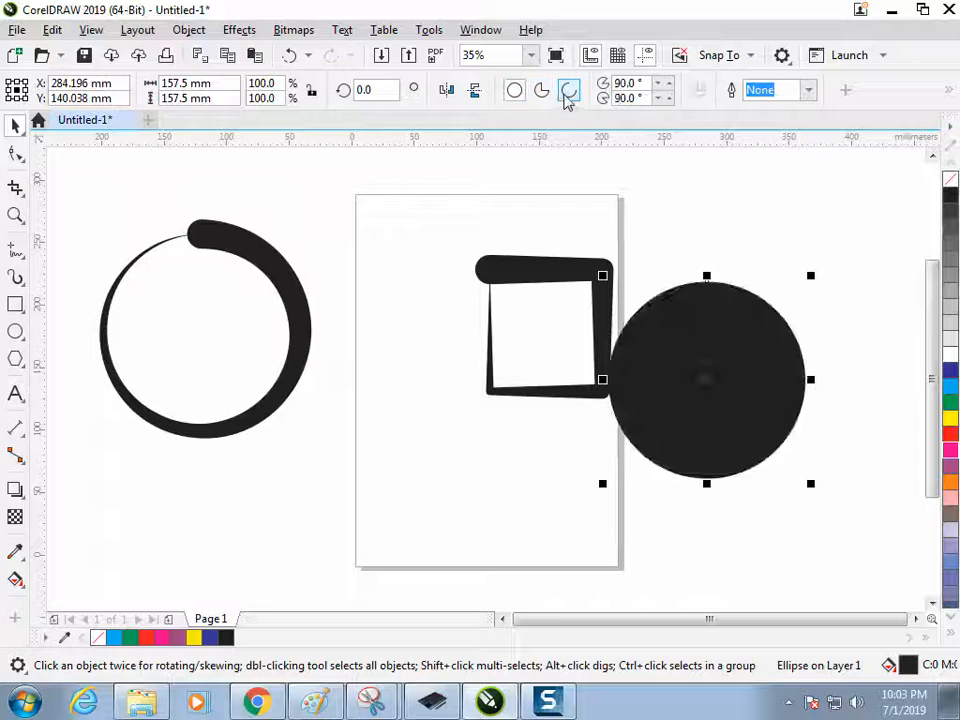
# Undo the ellipse form changes, the moves of the separated parts and the break-apart of the circle's artistic media group.
pyautogui.hotkey('ctrl', 'z')
pyautogui.hotkey('ctrl', 'z')
pyautogui.hotkey('ctrl', 'z')
pyautogui.hotkey('ctrl', 'z')
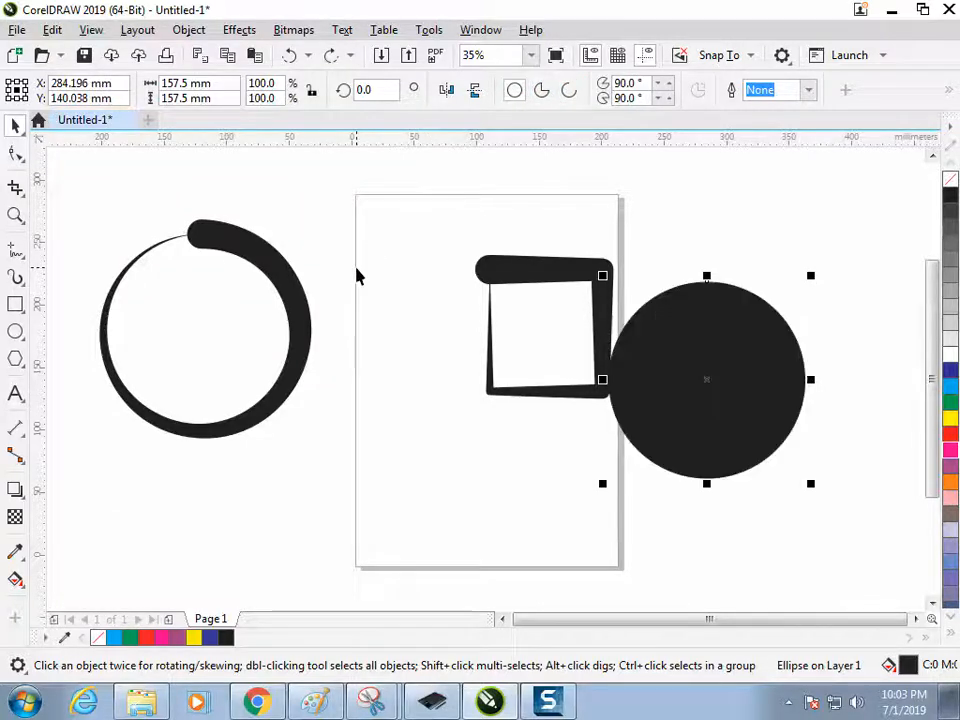
pyautogui.hotkey('ctrl', 'z')
pyautogui.hotkey('ctrl', 'z')
pyautogui.hotkey('ctrl', 'z')
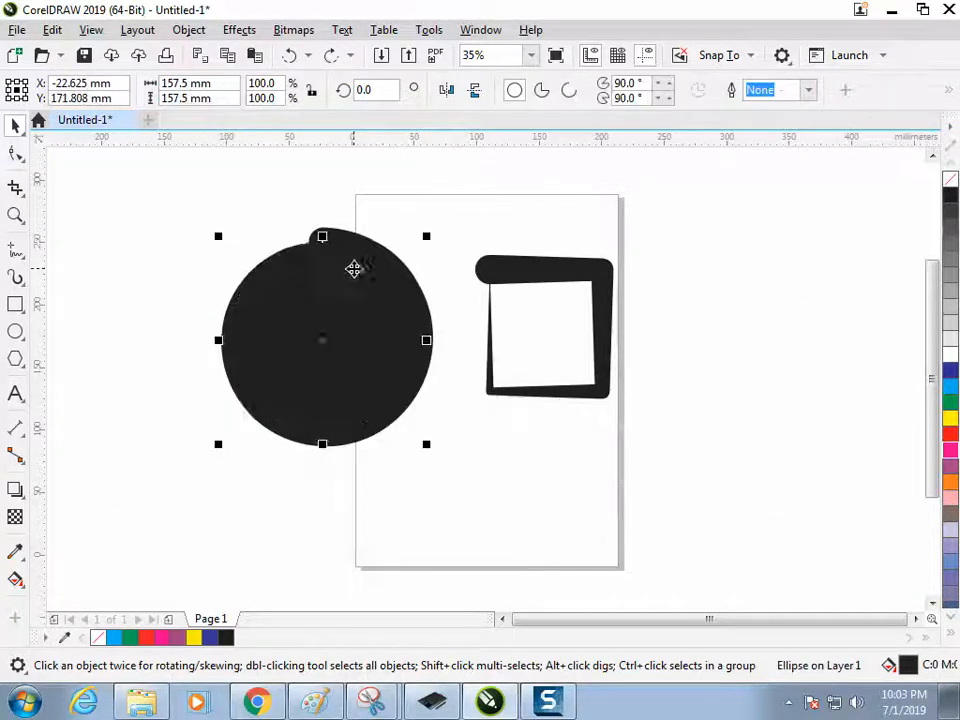
pyautogui.hotkey('ctrl', 'z')
# Move the stroked circle farther left, mostly off the page.
pyautogui.click(370, 196)
pyautogui.moveTo(345, 257); pyautogui.dragTo(290, 255)
# Examine which object commands, including Break Apart, are available for the circle's control ellipse.
pyautogui.click(188, 29)
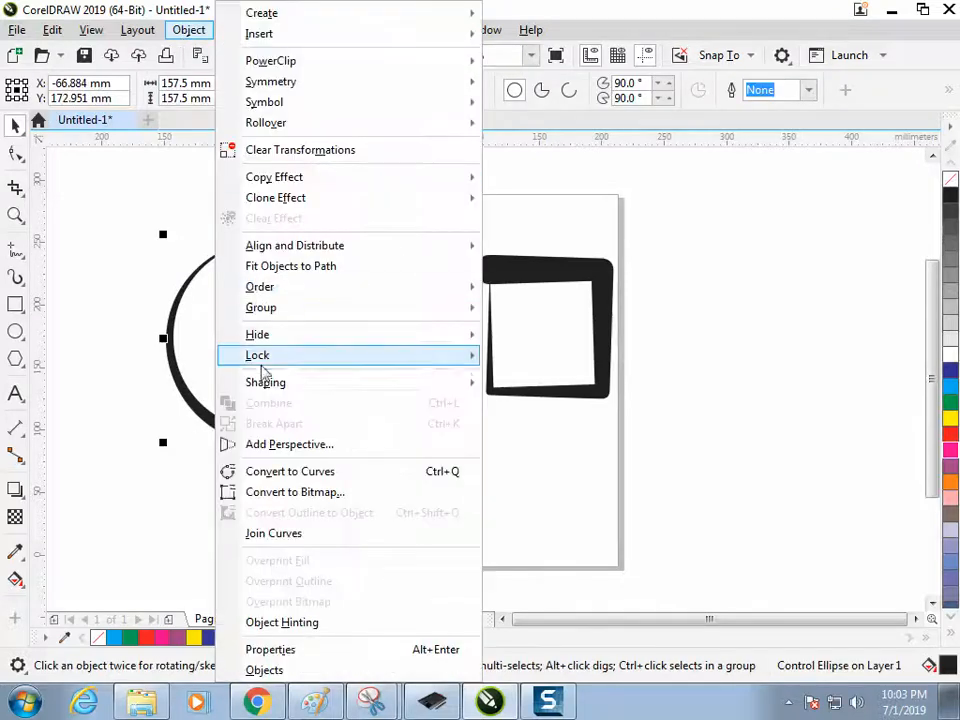
pyautogui.click(151, 328)
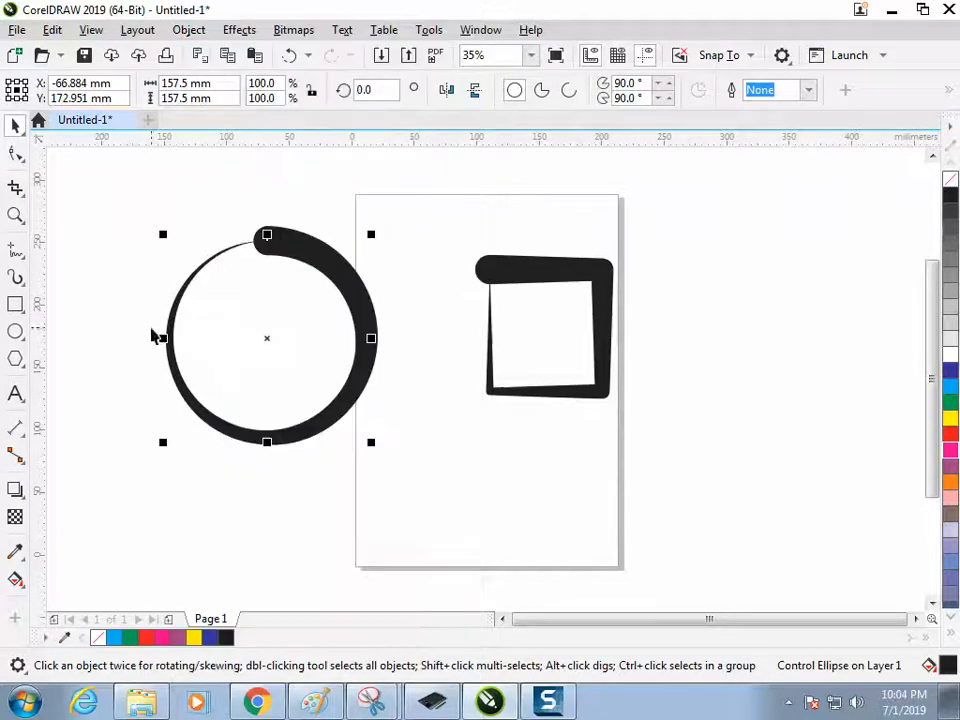
pyautogui.click(186, 414)
pyautogui.click(320, 268)
pyautogui.click(189, 30)
pyautogui.moveTo(265, 382)
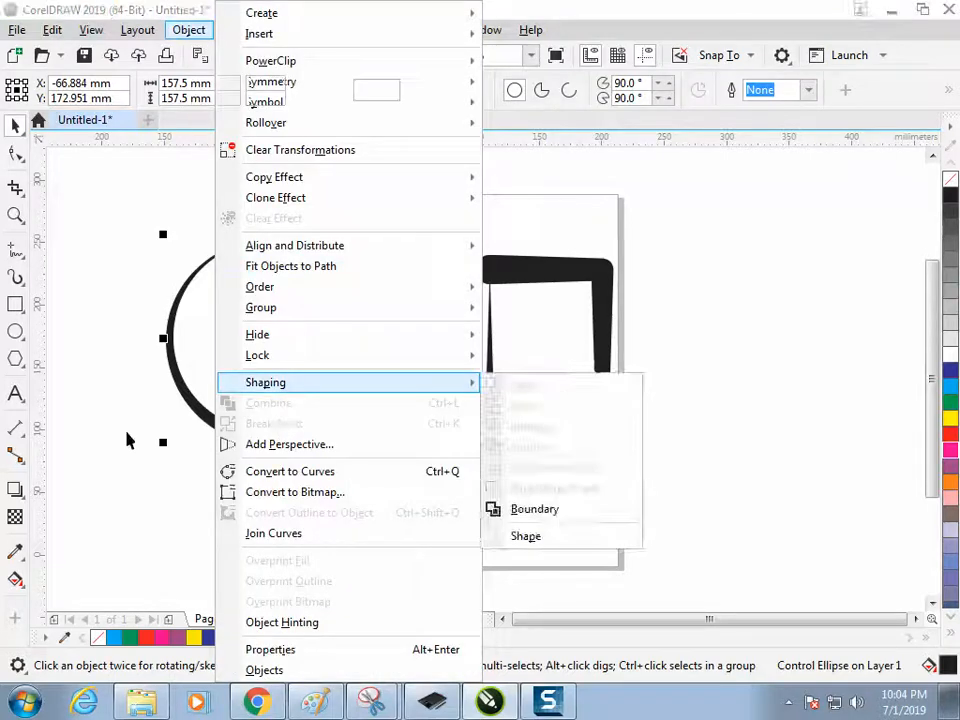
pyautogui.click(128, 440)
pyautogui.click(158, 331)
# Compare the object commands available for the circle's artistic media group with those available for its control ellipse.
pyautogui.click(177, 393)
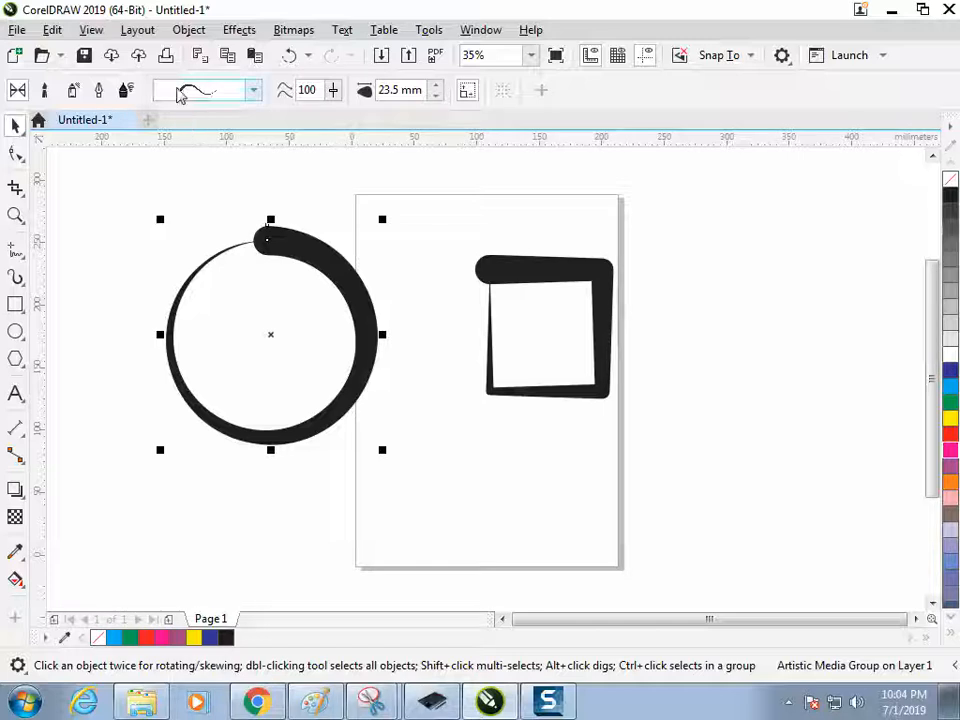
pyautogui.click(150, 30)
pyautogui.moveTo(189, 30)
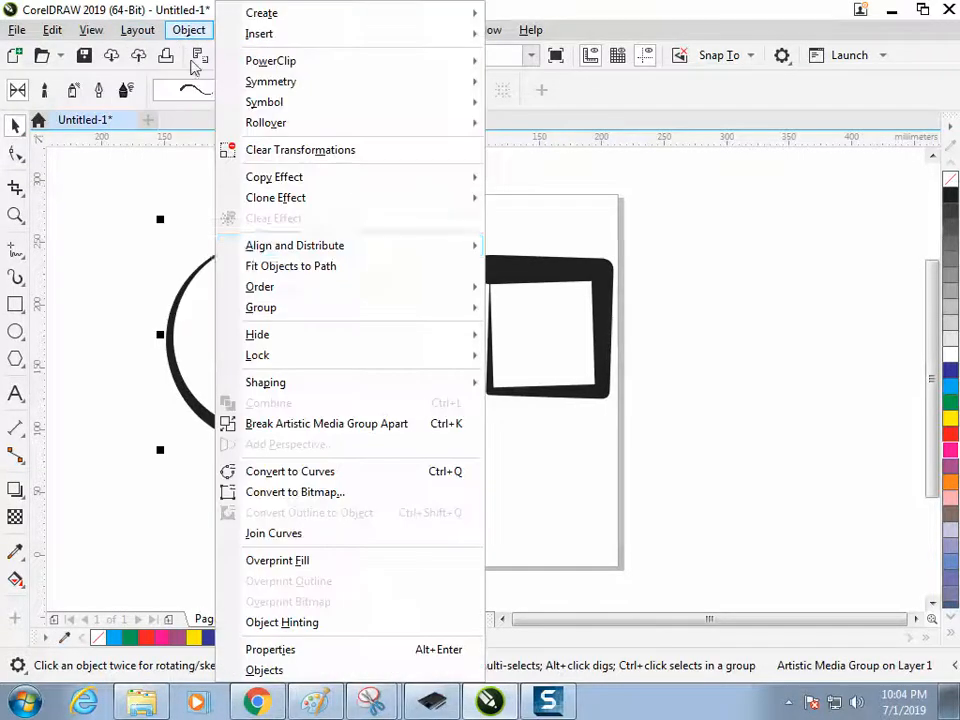
pyautogui.click(102, 346)
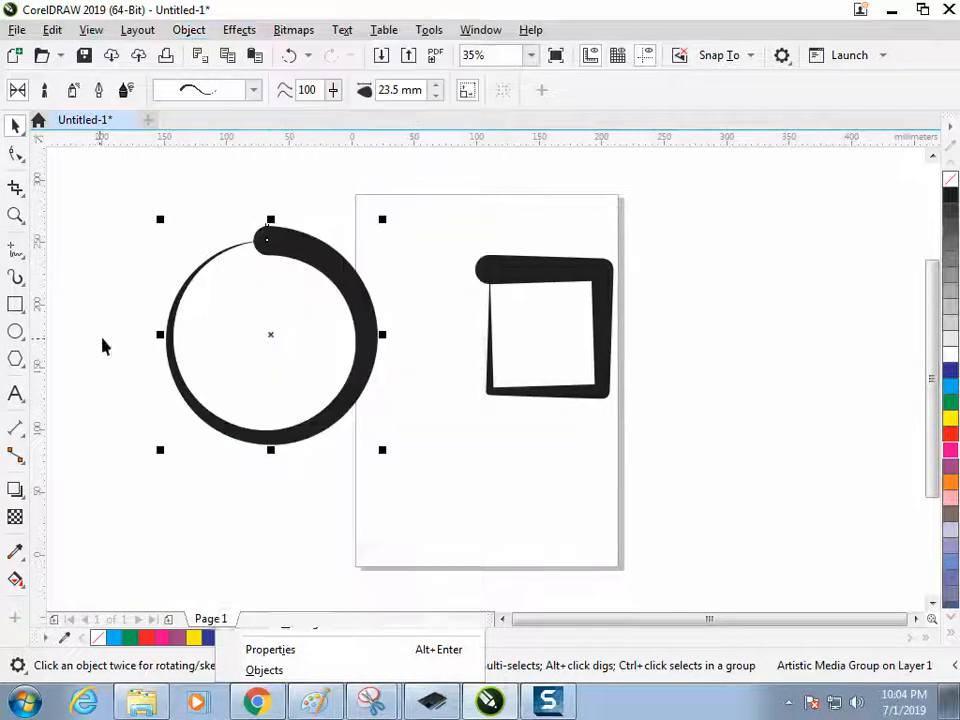
pyautogui.click(263, 328)
pyautogui.click(88, 231)
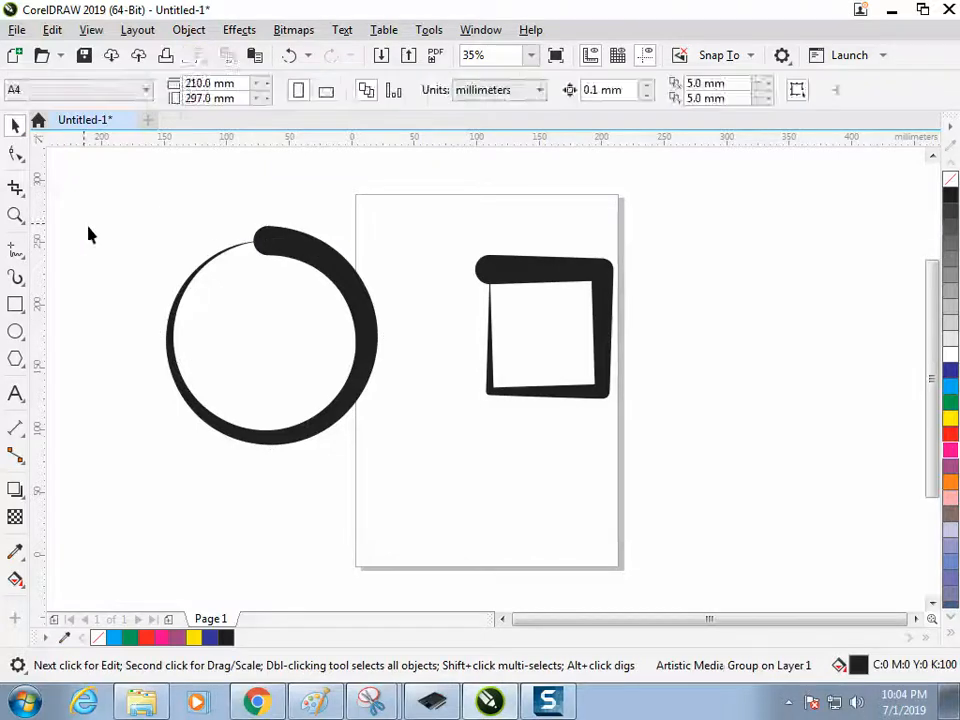
pyautogui.click(267, 238)
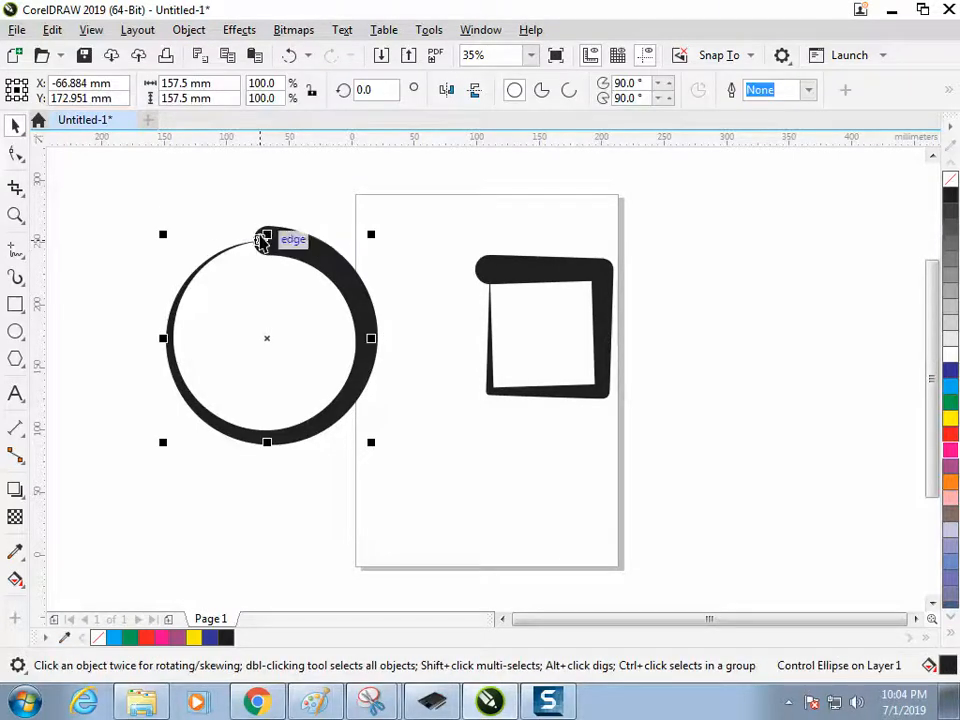
pyautogui.click(189, 29)
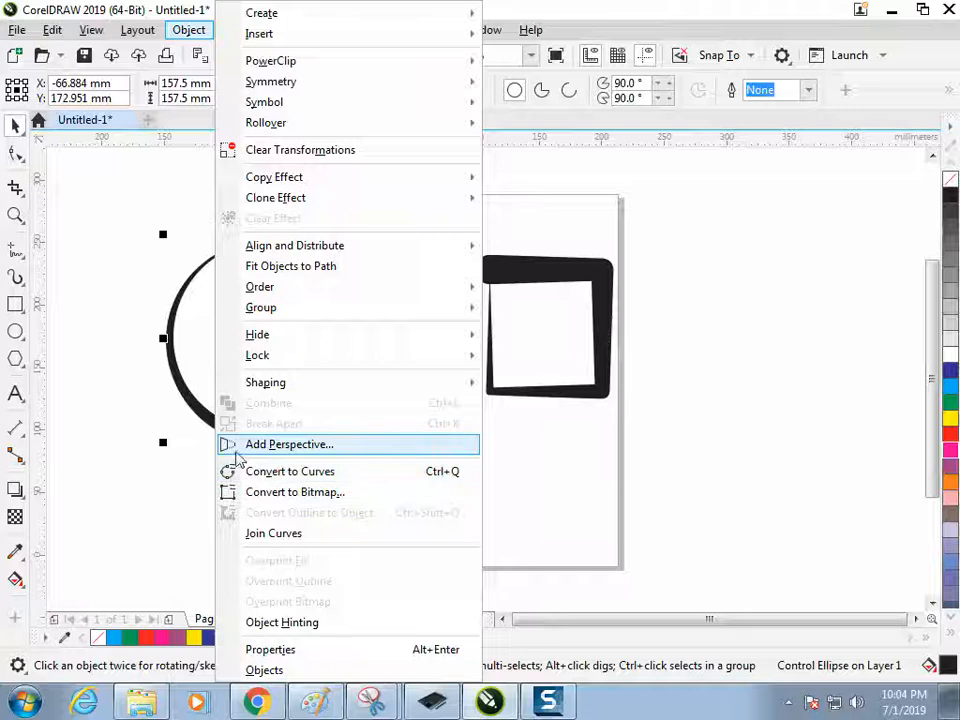
pyautogui.click(145, 410)
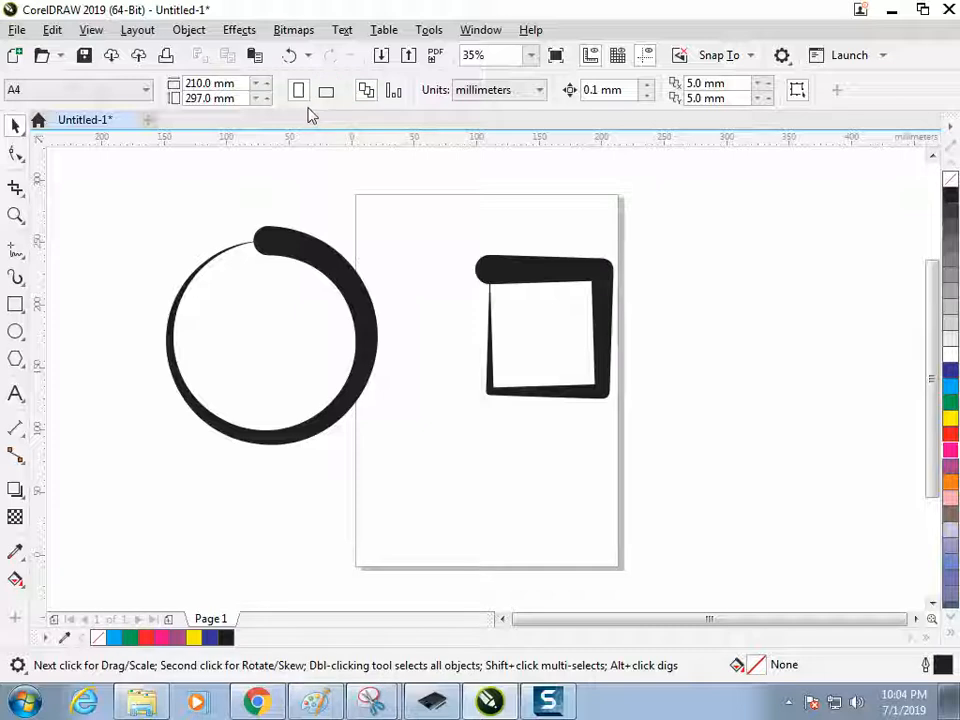
# Check Break Artistic Media Group Apart for the circle's preset stroke and Convert to Curves for its control ellipse.
pyautogui.click(267, 239)
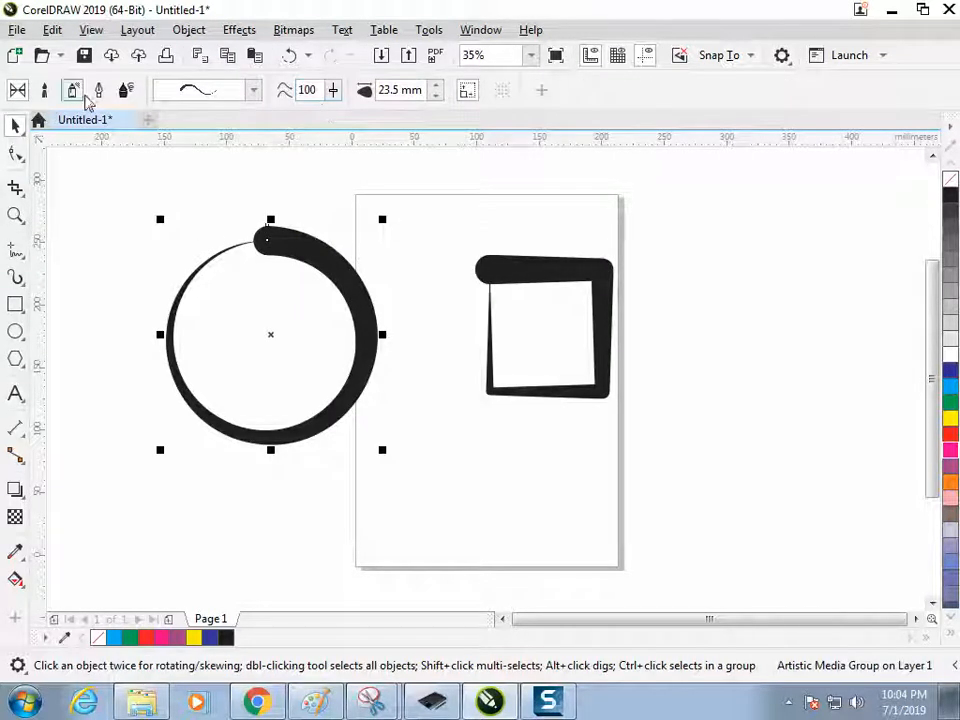
pyautogui.click(189, 30)
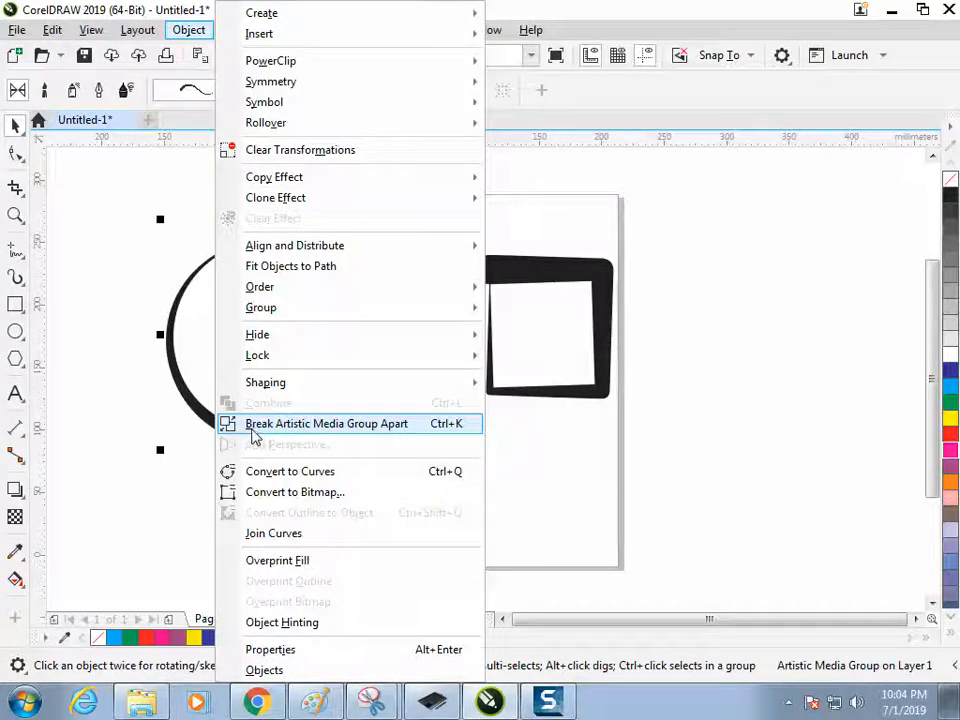
pyautogui.click(157, 372)
pyautogui.click(94, 394)
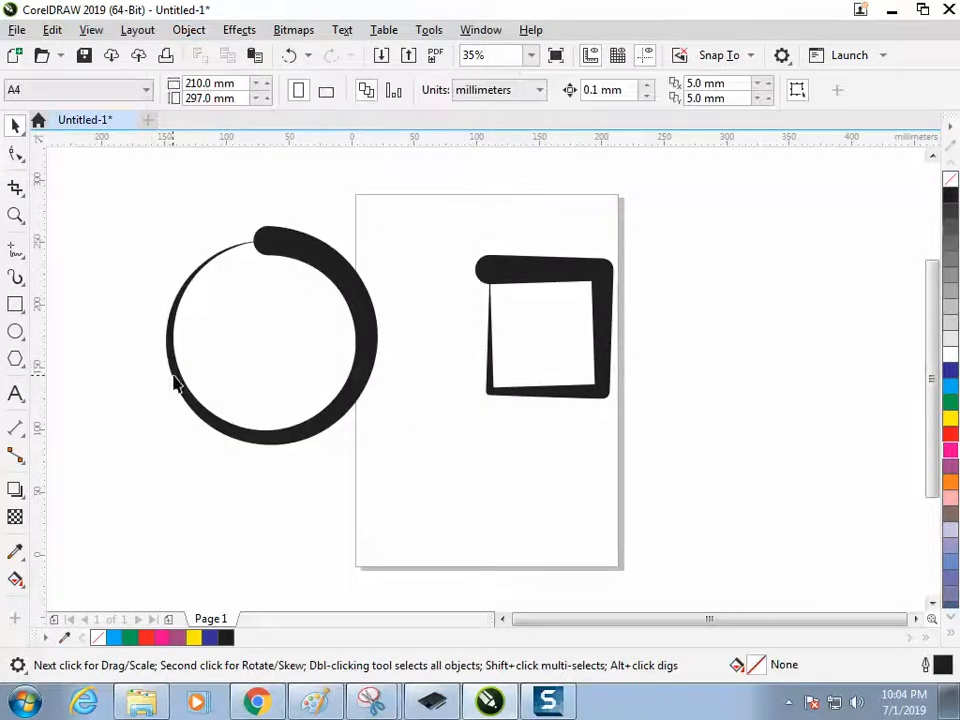
pyautogui.click(176, 375)
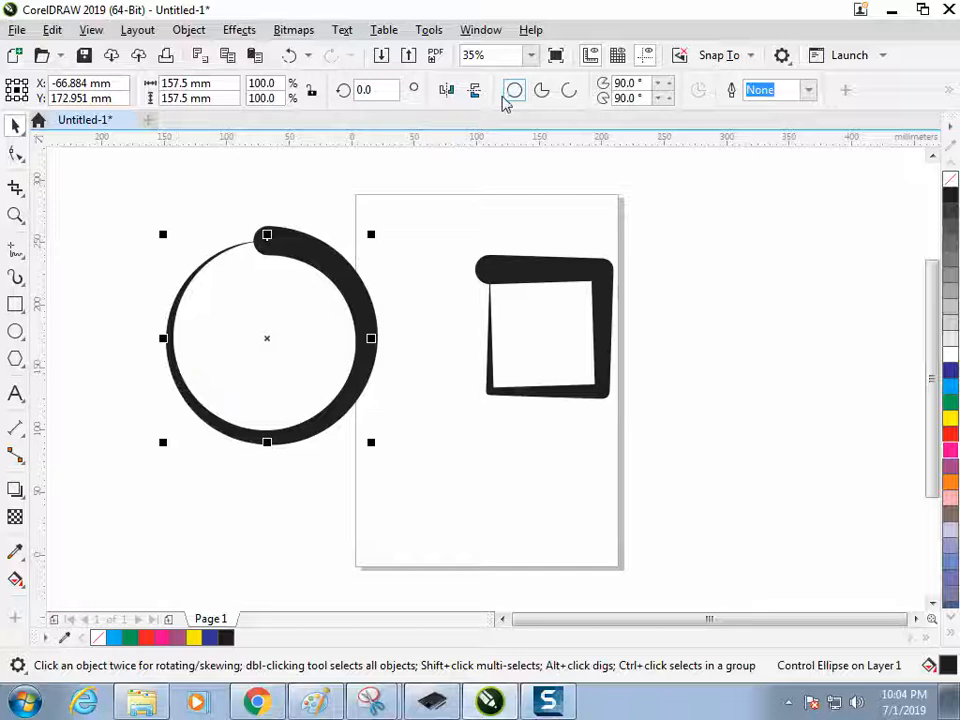
pyautogui.click(208, 34)
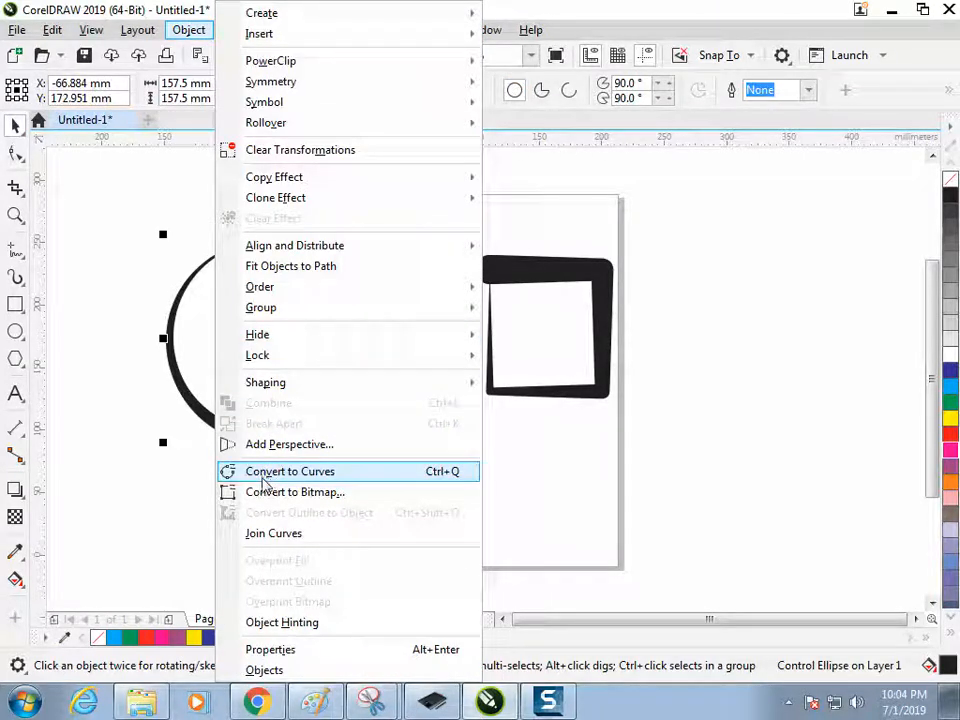
pyautogui.click(140, 386)
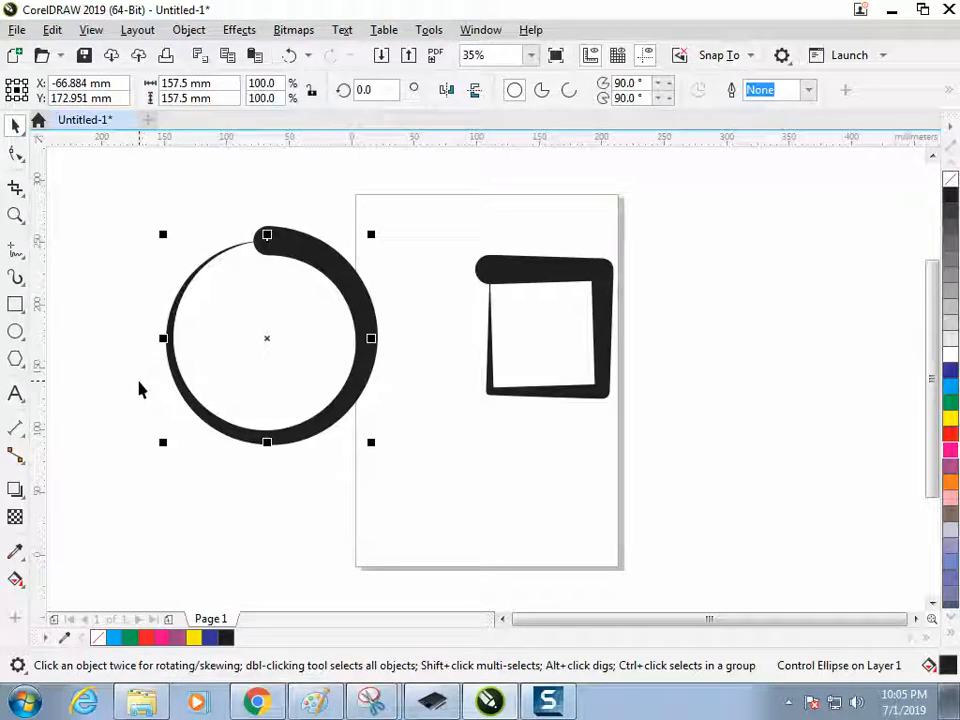
pyautogui.click(148, 281)
pyautogui.click(179, 296)
pyautogui.click(274, 213)
pyautogui.click(266, 236)
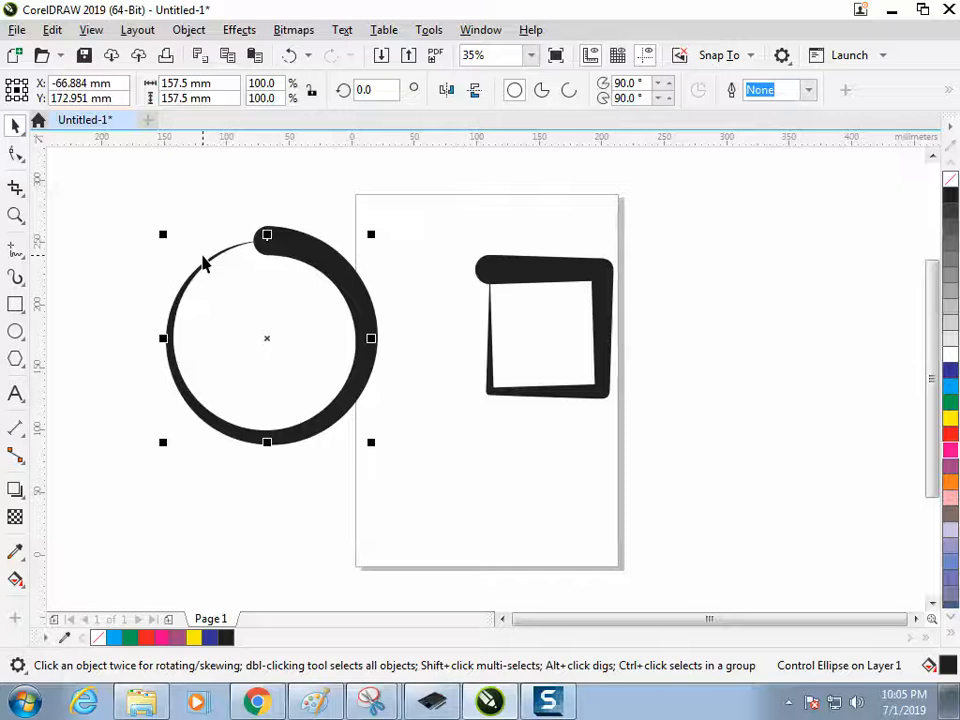
pyautogui.click(246, 197)
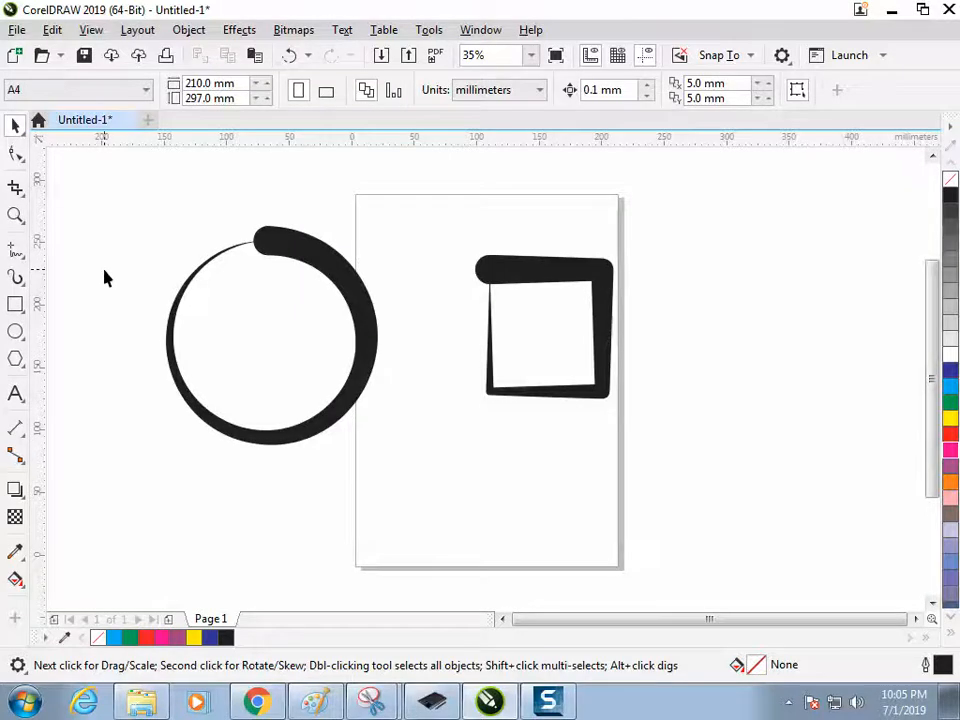
# Switch to Paint and handwrite "Once a preset apply to the Shape" in the blank area right of the existing diagram.
pyautogui.hotkey('alt', 'Tab')
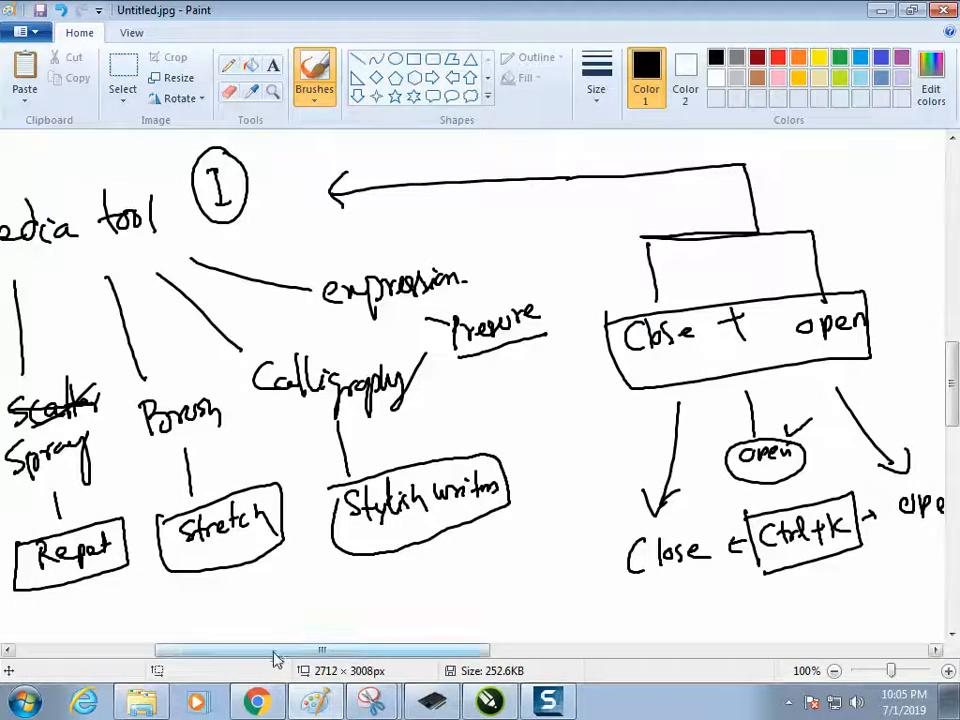
pyautogui.moveTo(275, 658); pyautogui.dragTo(572, 583)
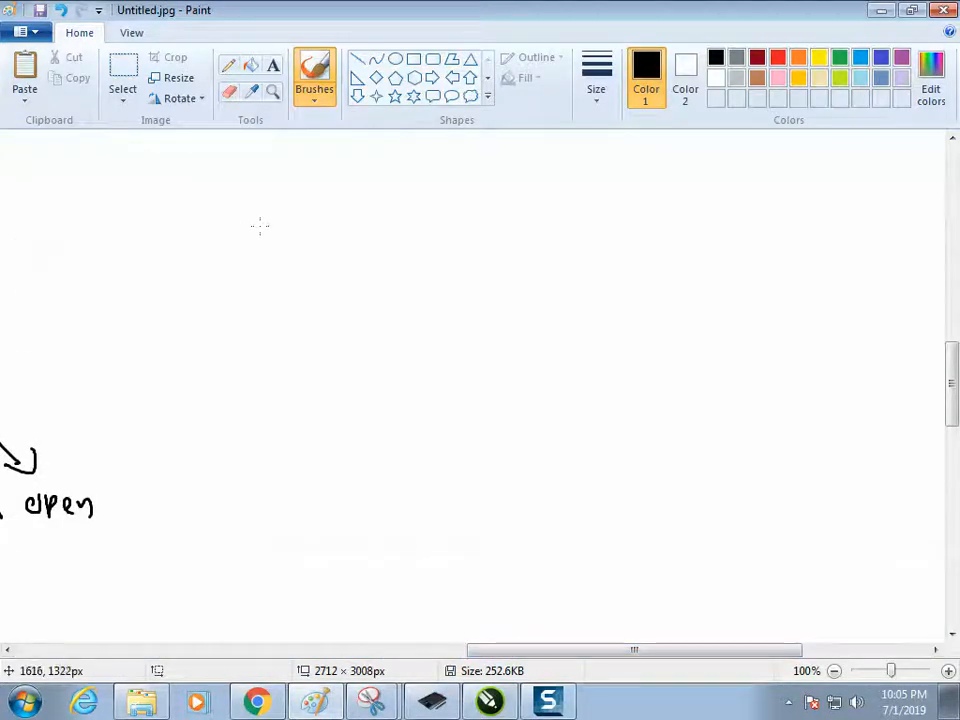
pyautogui.moveTo(262, 220)
pyautogui.mouseDown()
pyautogui.moveTo(249, 250)
pyautogui.moveTo(270, 227)
pyautogui.moveTo(310, 232)
pyautogui.mouseUp()
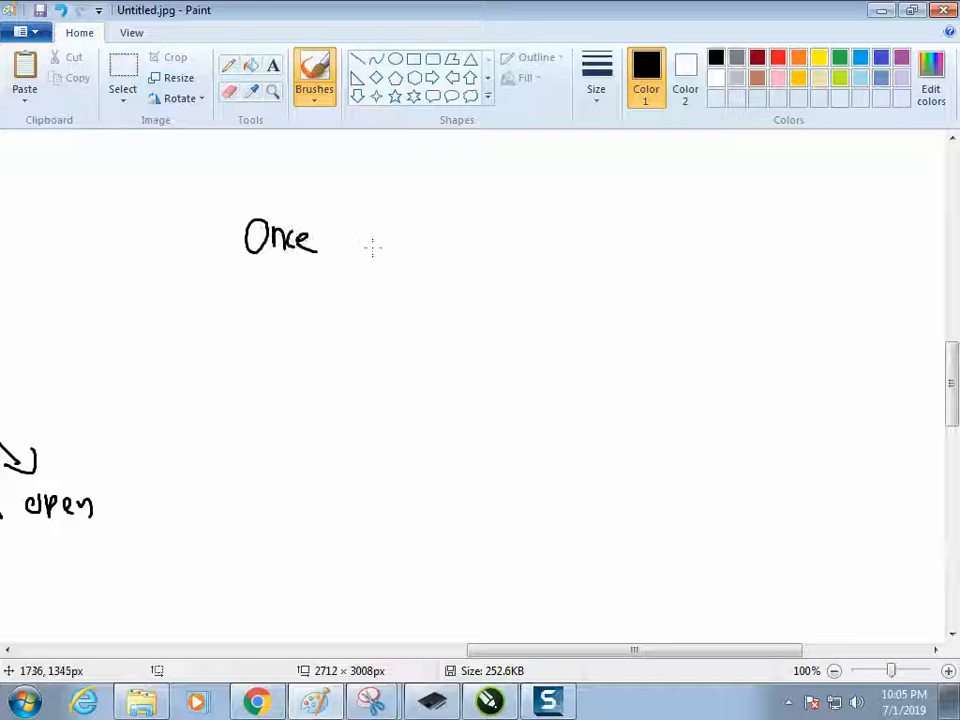
pyautogui.moveTo(384, 233)
pyautogui.mouseDown()
pyautogui.moveTo(417, 230)
pyautogui.moveTo(447, 240)
pyautogui.moveTo(467, 227)
pyautogui.moveTo(510, 242)
pyautogui.mouseUp()
pyautogui.moveTo(500, 223); pyautogui.dragTo(518, 222)
pyautogui.moveTo(433, 292)
pyautogui.mouseDown()
pyautogui.moveTo(449, 322)
pyautogui.moveTo(463, 289)
pyautogui.moveTo(467, 309)
pyautogui.moveTo(480, 280)
pyautogui.moveTo(484, 298)
pyautogui.moveTo(500, 286)
pyautogui.moveTo(503, 302)
pyautogui.moveTo(536, 281)
pyautogui.mouseUp()
pyautogui.moveTo(548, 281); pyautogui.dragTo(541, 289)
pyautogui.moveTo(582, 254); pyautogui.dragTo(581, 289)
pyautogui.moveTo(591, 255); pyautogui.dragTo(612, 281)
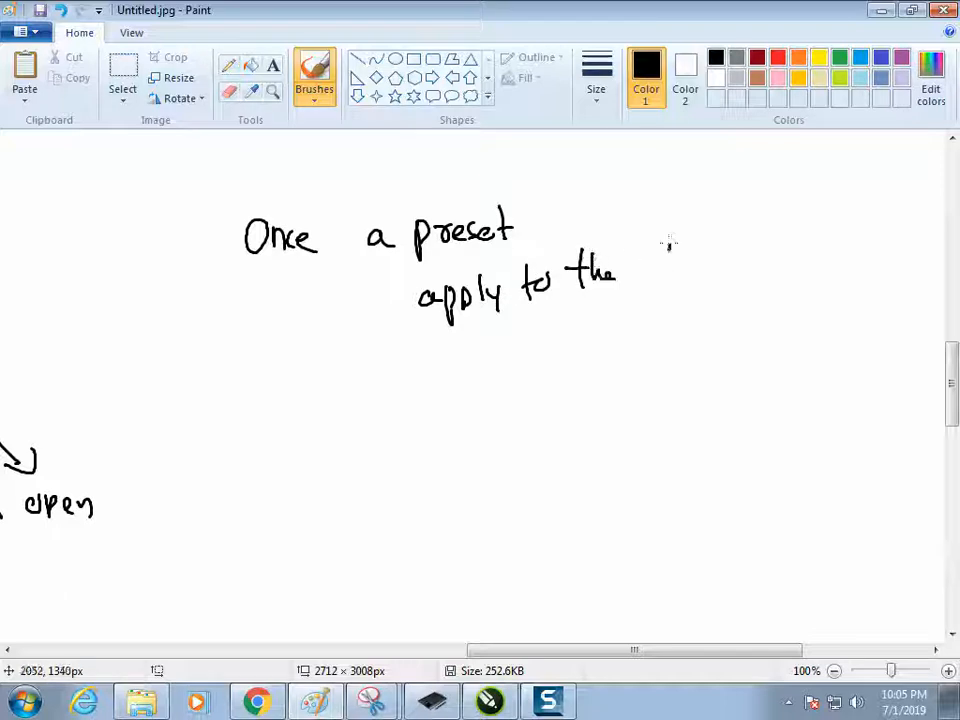
pyautogui.moveTo(669, 244)
pyautogui.mouseDown()
pyautogui.moveTo(666, 284)
pyautogui.moveTo(707, 258)
pyautogui.moveTo(746, 265)
pyautogui.mouseUp()
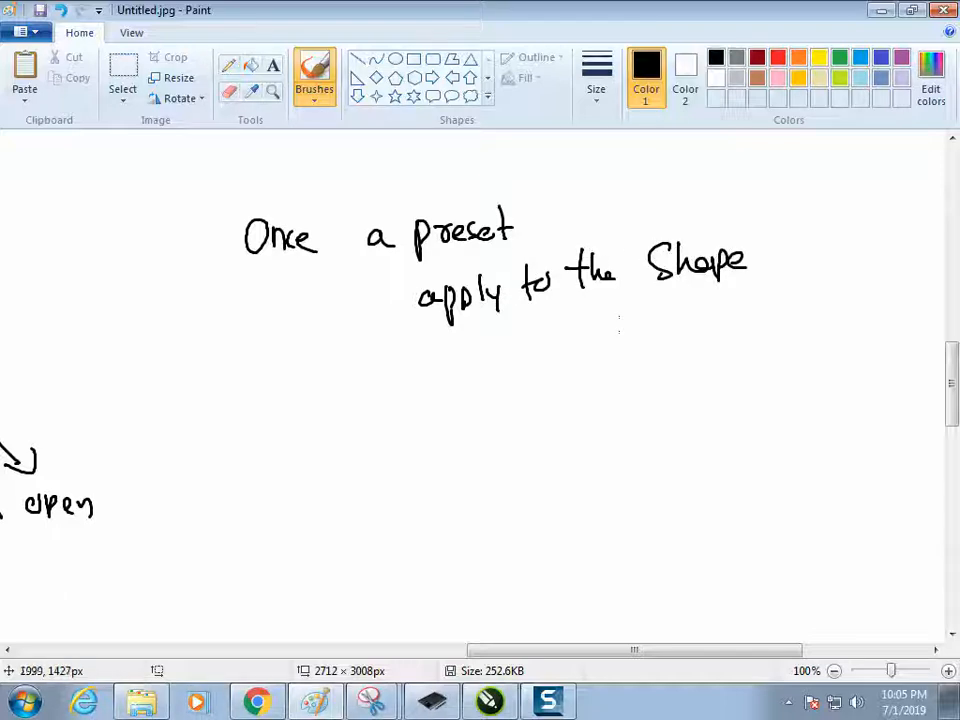
# Draw two branch lines below the sentence and handwrite "Basic object" under the left one and "Preset" under the right one.
pyautogui.moveTo(612, 299); pyautogui.dragTo(516, 370)
pyautogui.moveTo(640, 319); pyautogui.dragTo(776, 353)
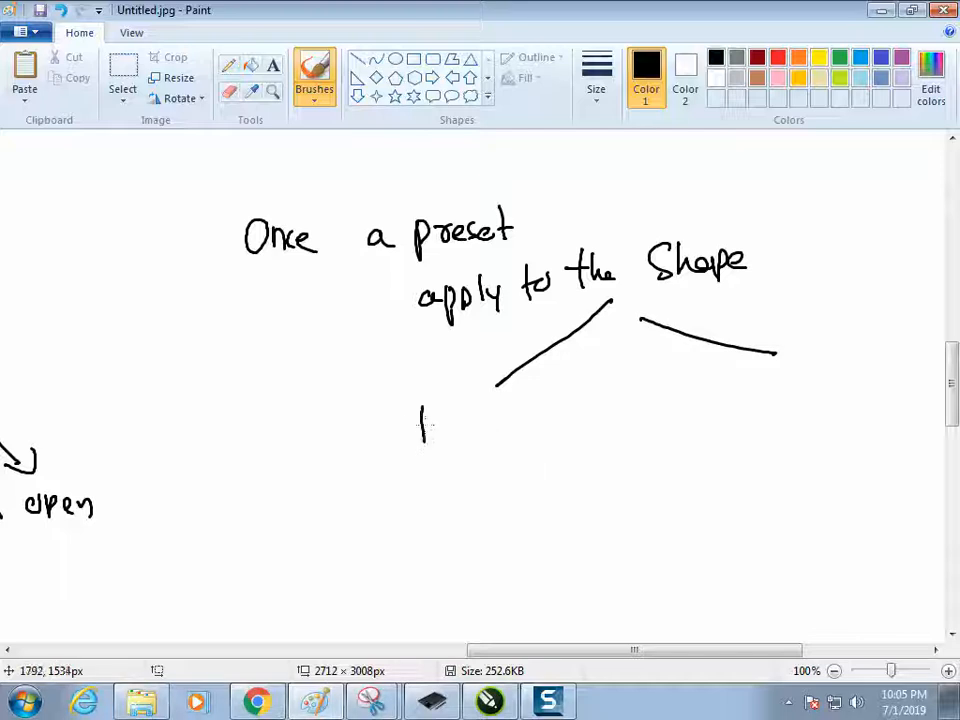
pyautogui.moveTo(422, 407)
pyautogui.mouseDown()
pyautogui.moveTo(437, 443)
pyautogui.moveTo(450, 423)
pyautogui.moveTo(458, 441)
pyautogui.moveTo(467, 423)
pyautogui.moveTo(502, 430)
pyautogui.mouseUp()
pyautogui.moveTo(452, 468)
pyautogui.mouseDown()
pyautogui.moveTo(448, 480)
pyautogui.moveTo(480, 480)
pyautogui.mouseUp()
pyautogui.moveTo(484, 472); pyautogui.dragTo(503, 480)
pyautogui.moveTo(515, 447); pyautogui.dragTo(516, 478)
pyautogui.moveTo(510, 462); pyautogui.dragTo(519, 462)
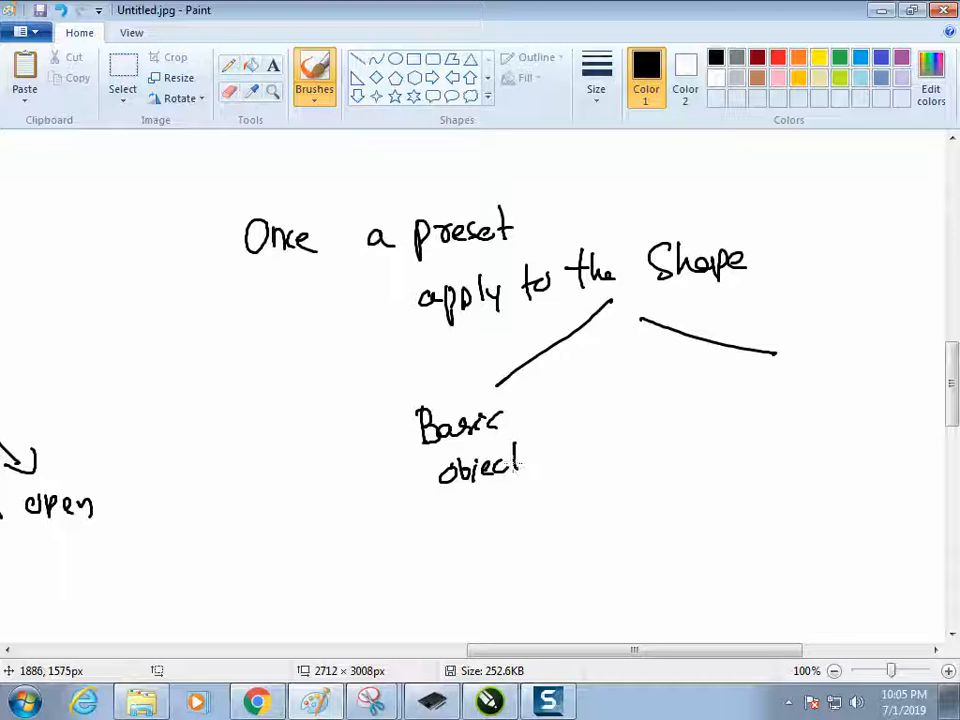
pyautogui.moveTo(738, 385); pyautogui.dragTo(740, 410)
pyautogui.moveTo(737, 383)
pyautogui.mouseDown()
pyautogui.moveTo(742, 398)
pyautogui.moveTo(768, 391)
pyautogui.mouseUp()
pyautogui.moveTo(770, 397)
pyautogui.mouseDown()
pyautogui.moveTo(777, 391)
pyautogui.moveTo(783, 402)
pyautogui.mouseUp()
pyautogui.moveTo(795, 389)
pyautogui.mouseDown()
pyautogui.moveTo(787, 404)
pyautogui.moveTo(811, 401)
pyautogui.mouseUp()
pyautogui.moveTo(818, 375)
pyautogui.mouseDown()
pyautogui.moveTo(800, 406)
pyautogui.moveTo(830, 384)
pyautogui.mouseUp()
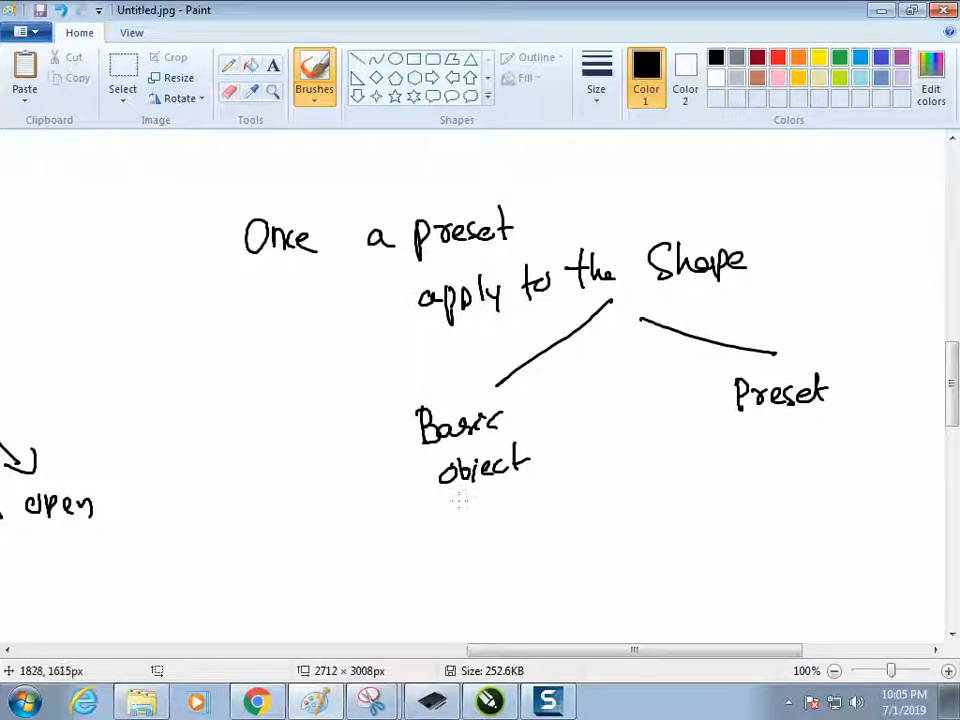
# Handwrite a boxed "Ctrl+Q" beneath "Basic object" and label it "Converto :-" on its left.
pyautogui.moveTo(438, 537)
pyautogui.mouseDown()
pyautogui.moveTo(420, 558)
pyautogui.moveTo(432, 578)
pyautogui.mouseUp()
pyautogui.moveTo(450, 536)
pyautogui.mouseDown()
pyautogui.moveTo(451, 570)
pyautogui.moveTo(445, 560)
pyautogui.moveTo(482, 564)
pyautogui.moveTo(498, 553)
pyautogui.moveTo(495, 570)
pyautogui.moveTo(508, 539)
pyautogui.moveTo(518, 562)
pyautogui.moveTo(531, 531)
pyautogui.moveTo(452, 521)
pyautogui.moveTo(406, 596)
pyautogui.moveTo(526, 593)
pyautogui.moveTo(540, 528)
pyautogui.mouseUp()
pyautogui.moveTo(222, 563)
pyautogui.mouseDown()
pyautogui.moveTo(237, 586)
pyautogui.moveTo(271, 590)
pyautogui.moveTo(328, 572)
pyautogui.mouseUp()
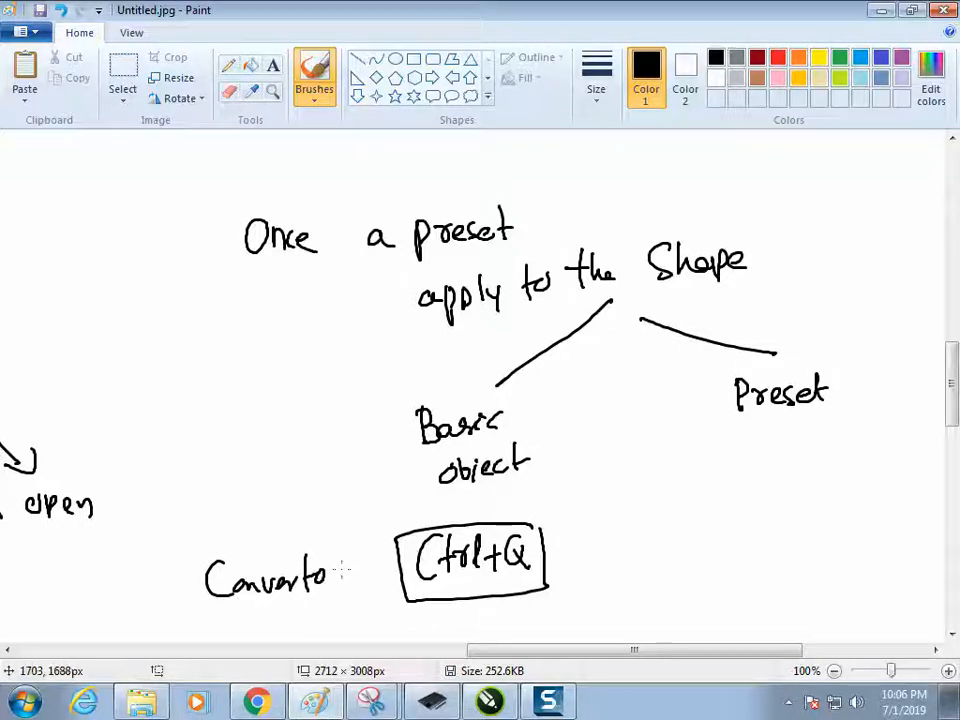
# Draw a line down from "Preset" to an outlined handwritten "Ctrl+K" and label it "Break apart" with an arrow.
pyautogui.moveTo(781, 431); pyautogui.dragTo(781, 470)
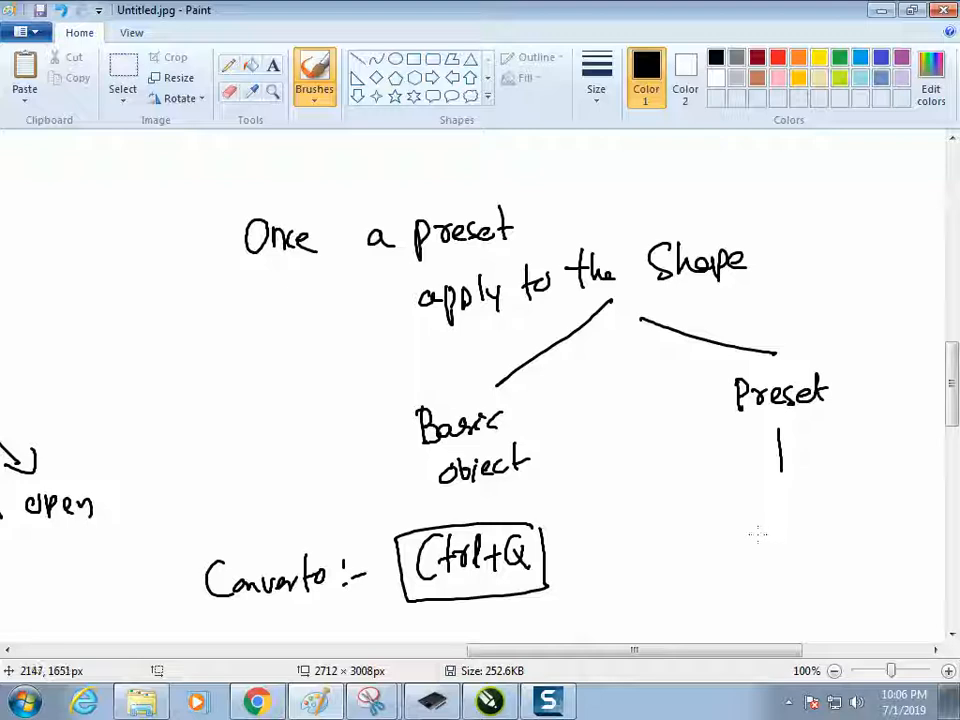
pyautogui.moveTo(757, 511)
pyautogui.mouseDown()
pyautogui.moveTo(773, 546)
pyautogui.moveTo(785, 527)
pyautogui.moveTo(793, 532)
pyautogui.moveTo(784, 549)
pyautogui.moveTo(787, 531)
pyautogui.moveTo(817, 532)
pyautogui.moveTo(818, 512)
pyautogui.moveTo(835, 545)
pyautogui.mouseUp()
pyautogui.hotkey('ctrl', 'z')
pyautogui.hotkey('ctrl', 'z')
pyautogui.moveTo(848, 517)
pyautogui.mouseDown()
pyautogui.moveTo(836, 529)
pyautogui.moveTo(852, 541)
pyautogui.mouseUp()
pyautogui.moveTo(857, 509)
pyautogui.mouseDown()
pyautogui.moveTo(796, 503)
pyautogui.moveTo(751, 527)
pyautogui.moveTo(861, 550)
pyautogui.mouseUp()
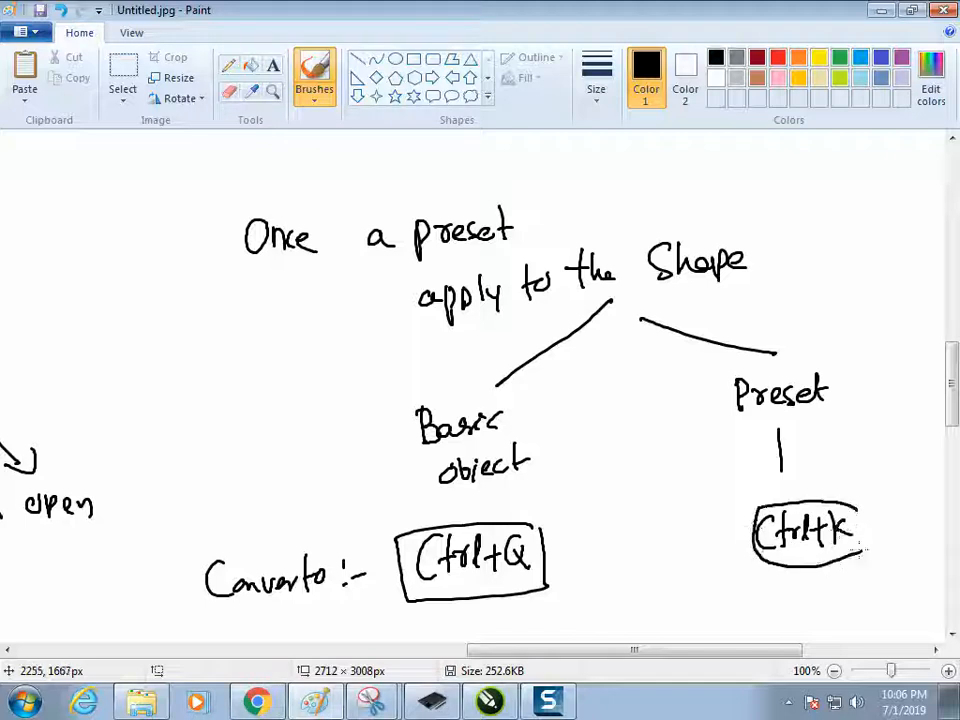
pyautogui.moveTo(637, 548); pyautogui.dragTo(640, 574)
pyautogui.moveTo(655, 558); pyautogui.dragTo(696, 572)
pyautogui.moveTo(700, 550)
pyautogui.mouseDown()
pyautogui.moveTo(685, 596)
pyautogui.moveTo(709, 611)
pyautogui.moveTo(721, 589)
pyautogui.moveTo(739, 576)
pyautogui.moveTo(771, 574)
pyautogui.mouseUp()
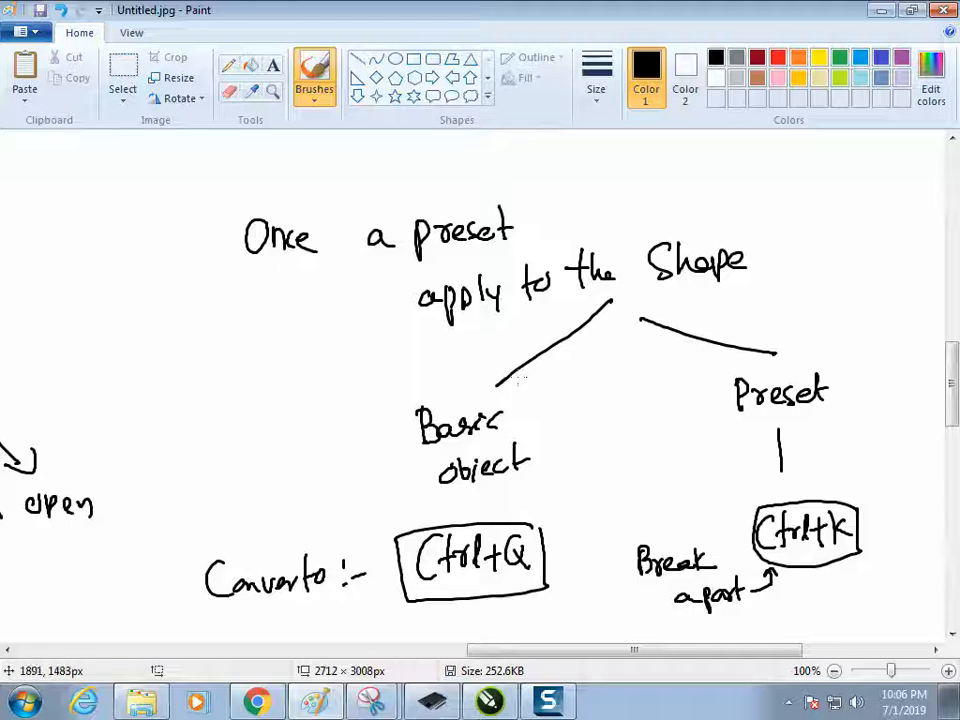
# Add arrowheads to both branch lines and handwrite a boxed "option" left of "Basic object".
pyautogui.moveTo(495, 366); pyautogui.dragTo(495, 393)
pyautogui.moveTo(762, 335); pyautogui.dragTo(779, 351)
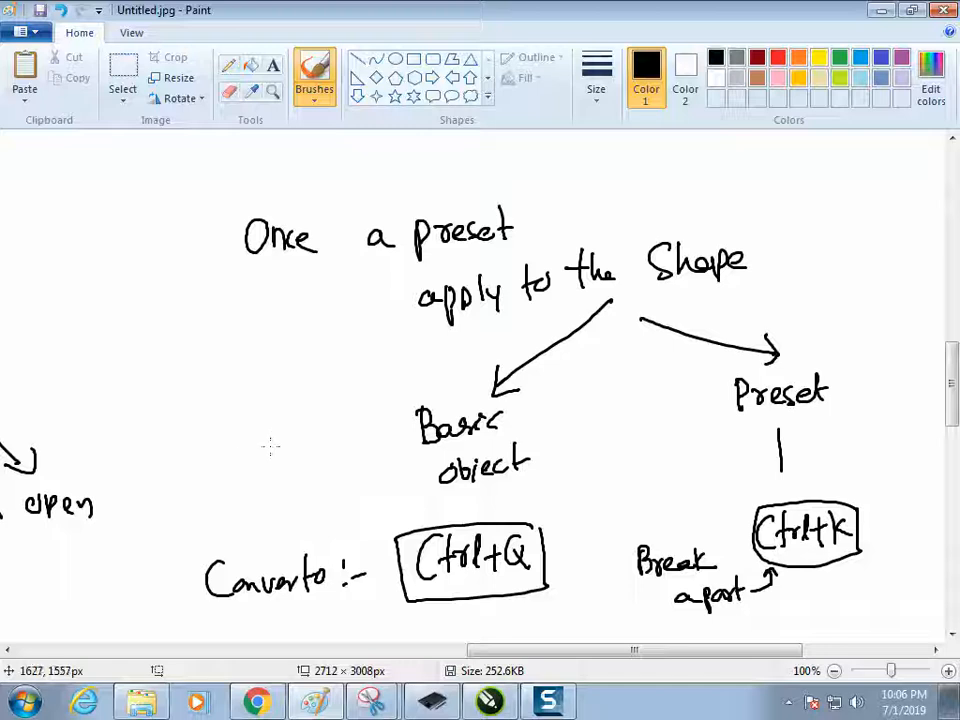
pyautogui.moveTo(215, 419)
pyautogui.mouseDown()
pyautogui.moveTo(219, 461)
pyautogui.moveTo(213, 419)
pyautogui.moveTo(337, 390)
pyautogui.moveTo(341, 422)
pyautogui.moveTo(231, 471)
pyautogui.moveTo(242, 440)
pyautogui.moveTo(251, 462)
pyautogui.moveTo(258, 428)
pyautogui.moveTo(262, 440)
pyautogui.moveTo(300, 437)
pyautogui.mouseUp()
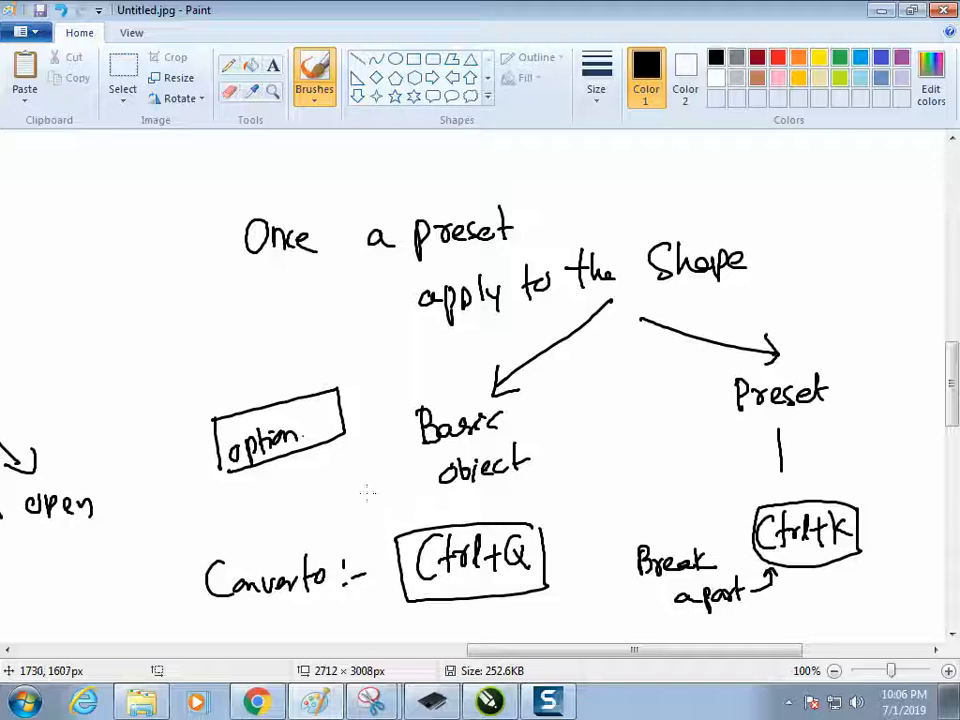
# Handwrite a boxed "Break" linked by a long line with arrows to Ctrl+Q and Ctrl+K, and draw an arrow to the "option" box.
pyautogui.moveTo(369, 493); pyautogui.dragTo(866, 445)
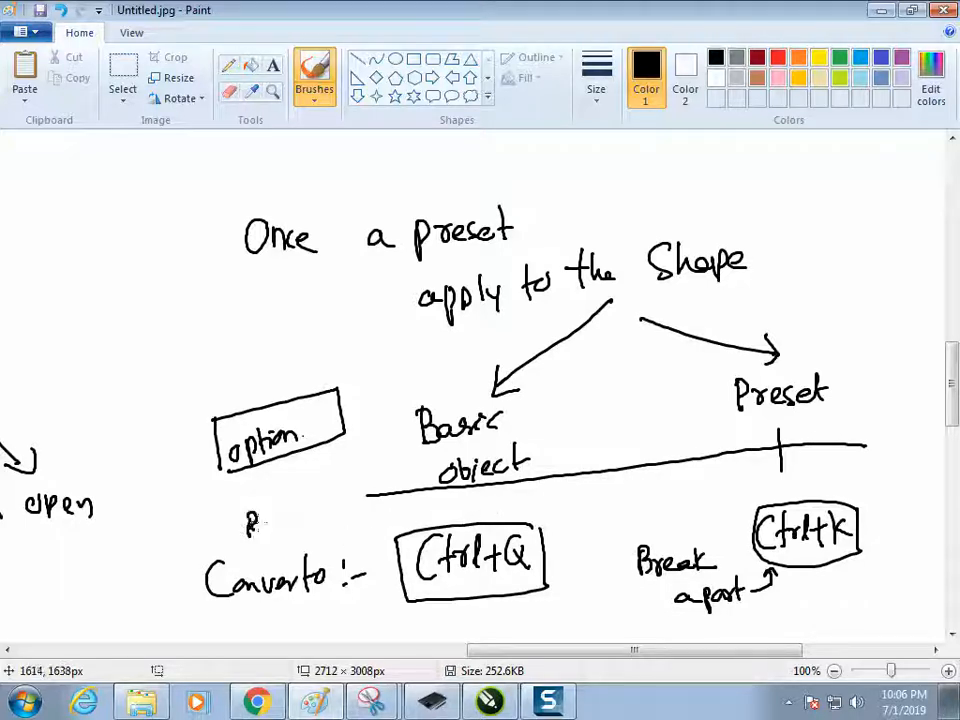
pyautogui.moveTo(262, 521); pyautogui.dragTo(320, 506)
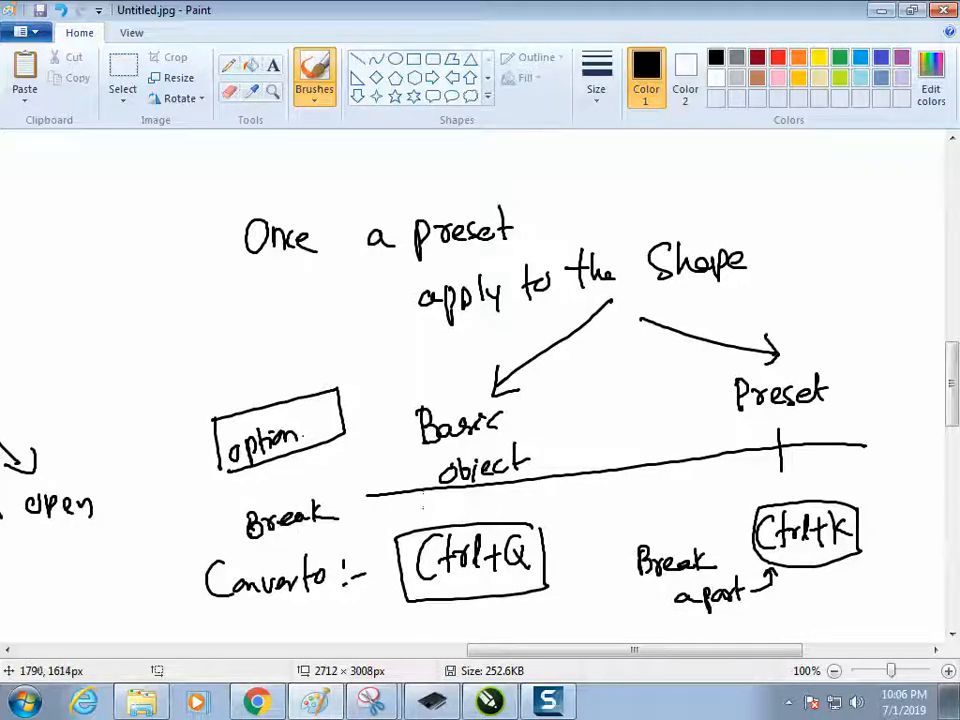
pyautogui.moveTo(428, 492); pyautogui.dragTo(425, 511)
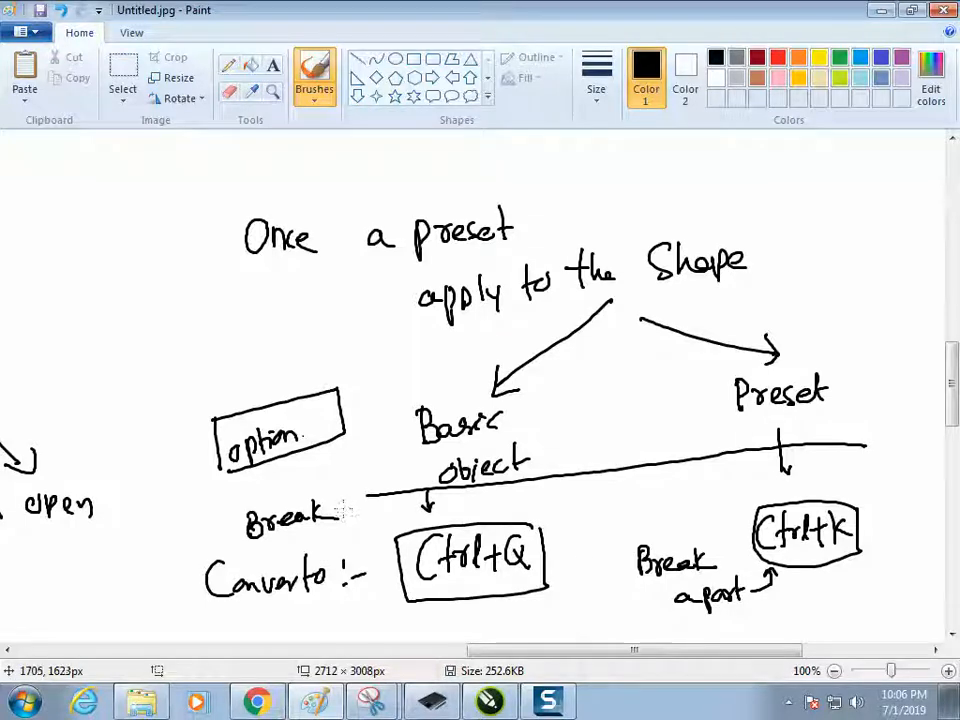
pyautogui.moveTo(250, 547)
pyautogui.mouseDown()
pyautogui.moveTo(331, 478)
pyautogui.moveTo(234, 514)
pyautogui.moveTo(246, 546)
pyautogui.mouseUp()
pyautogui.moveTo(340, 504); pyautogui.dragTo(347, 501)
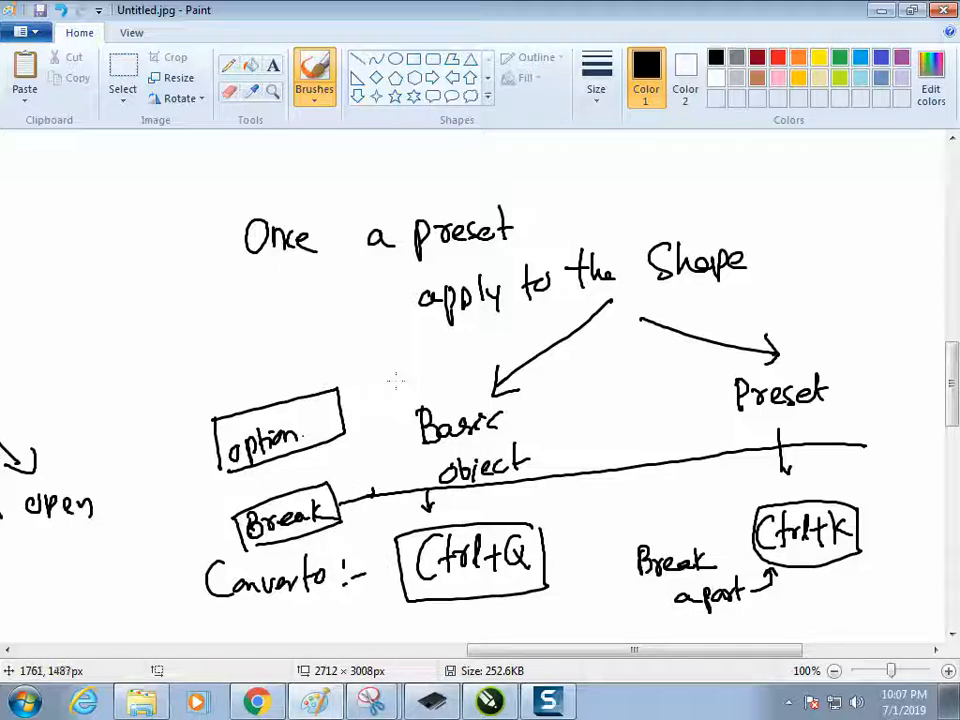
pyautogui.moveTo(456, 354); pyautogui.dragTo(344, 384)
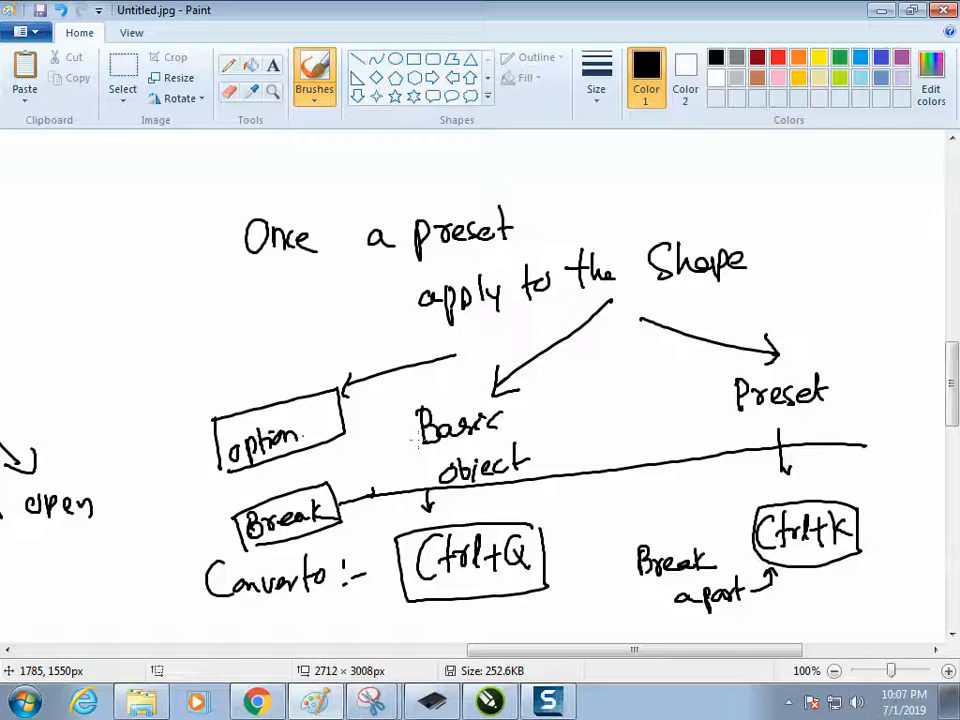
# Switch to CorelDRAW, select the preset-stroked circle's control ellipse and move the shape to about X -62.8 mm, Y 180.9 mm.
pyautogui.hotkey('alt', 'Tab')
pyautogui.click(338, 272)
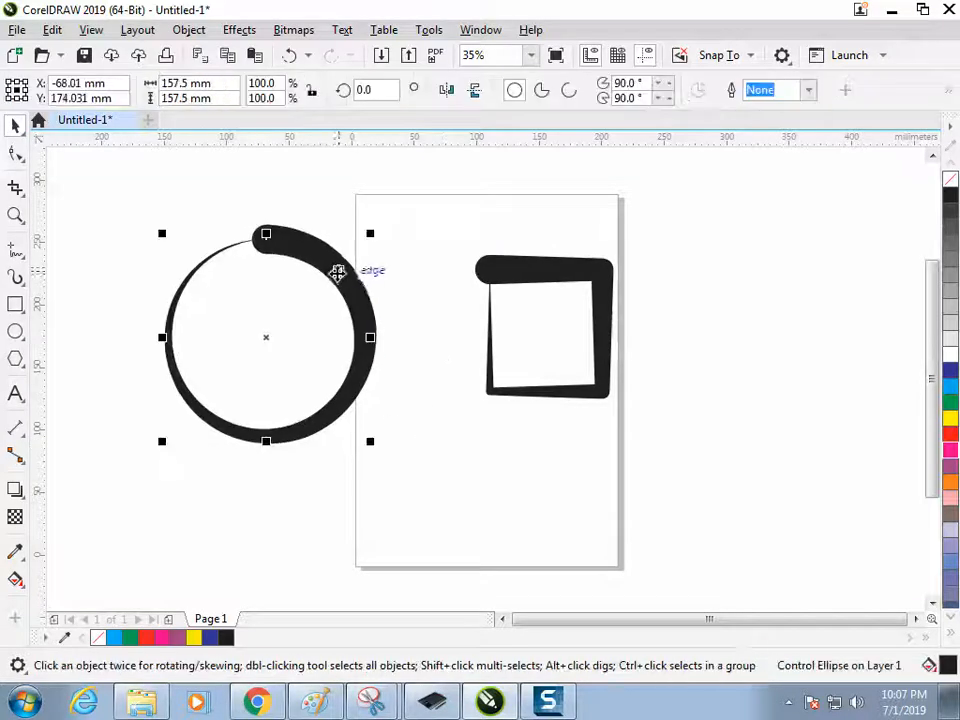
pyautogui.click(345, 234)
pyautogui.click(265, 239)
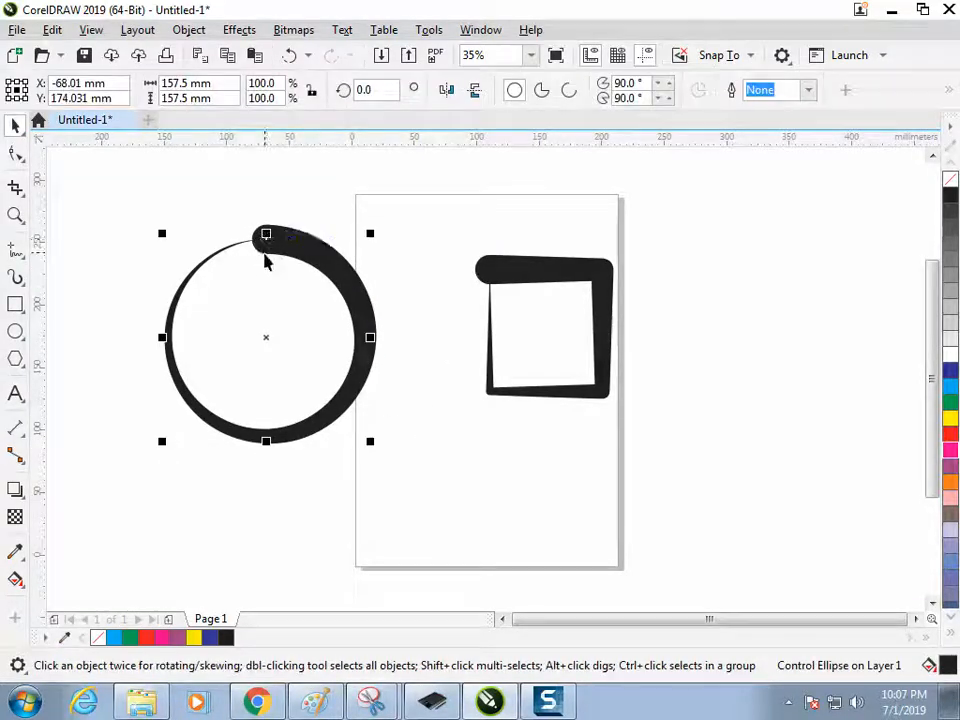
pyautogui.click(276, 248)
pyautogui.click(215, 188)
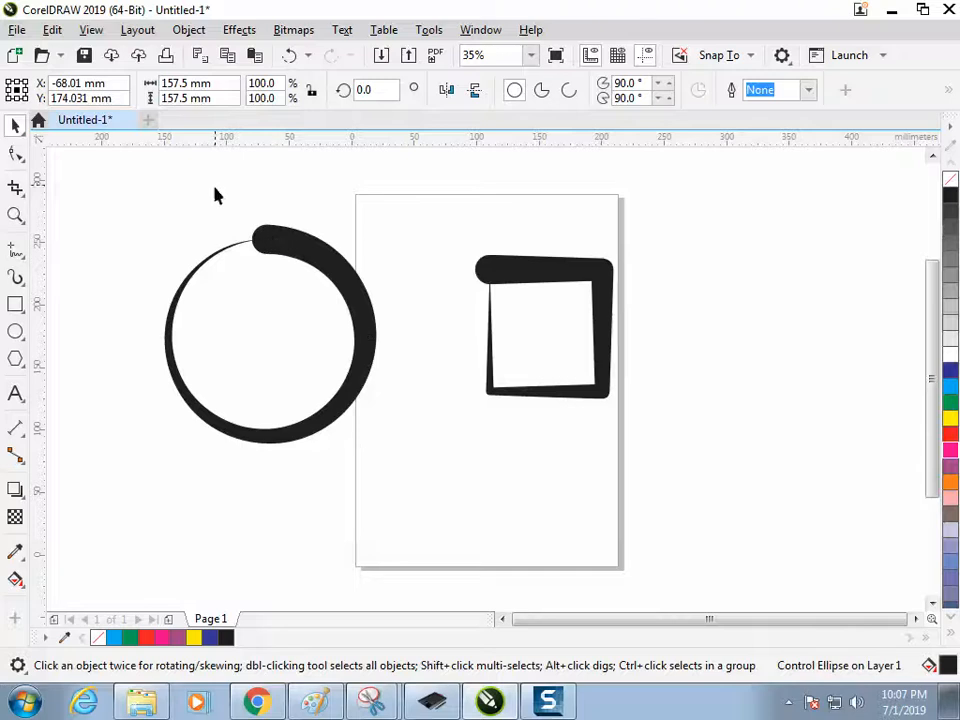
pyautogui.click(202, 286)
pyautogui.click(143, 320)
pyautogui.click(300, 318)
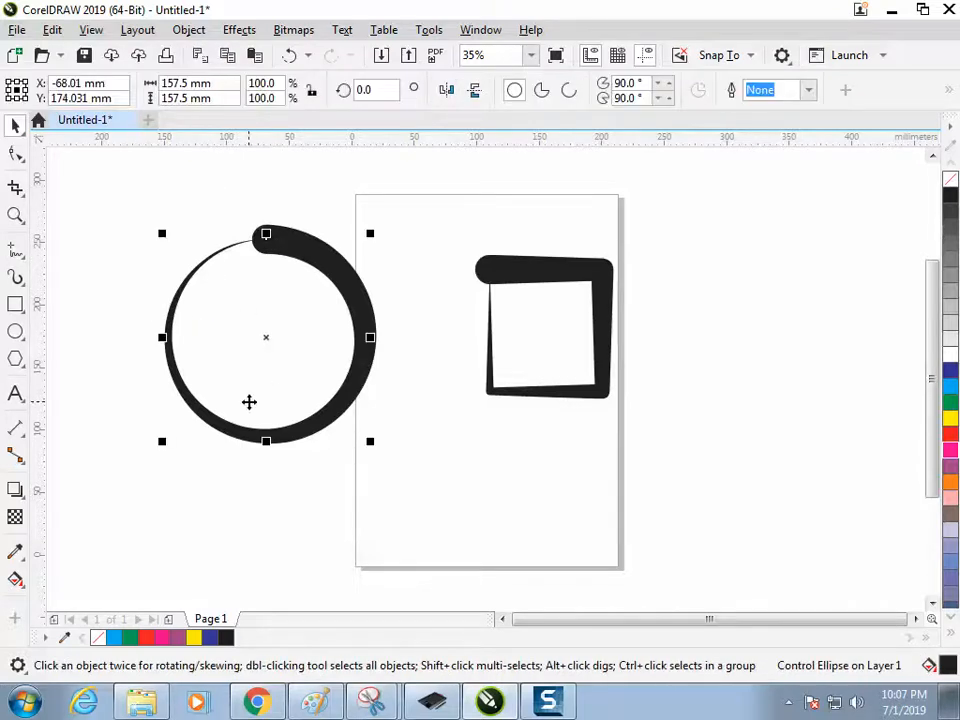
pyautogui.moveTo(316, 272)
pyautogui.mouseDown()
pyautogui.moveTo(321, 317)
pyautogui.moveTo(323, 263)
pyautogui.mouseUp()
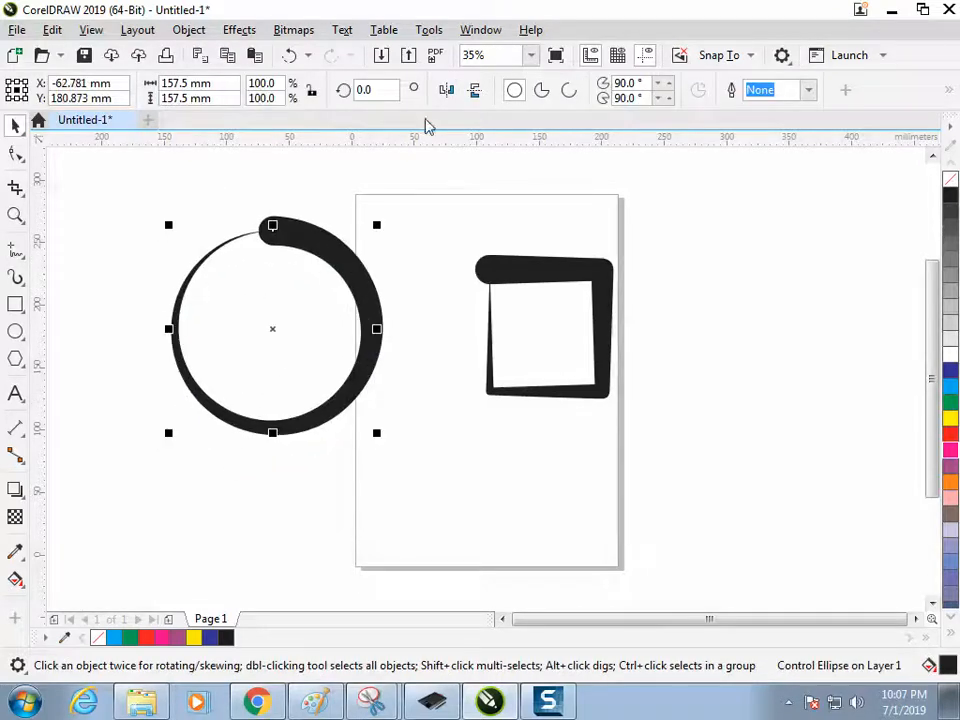
pyautogui.click(130, 272)
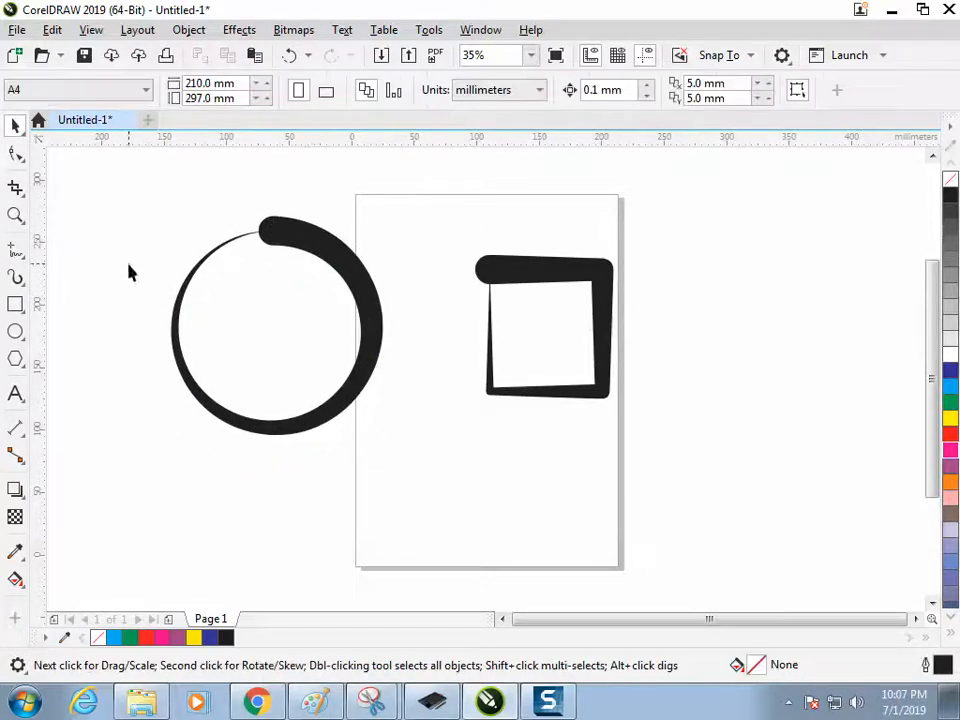
# Inspect the circle with the Shape tool, return to the Pick tool and select its Artistic Media Group at the preset's edge.
pyautogui.click(16, 156)
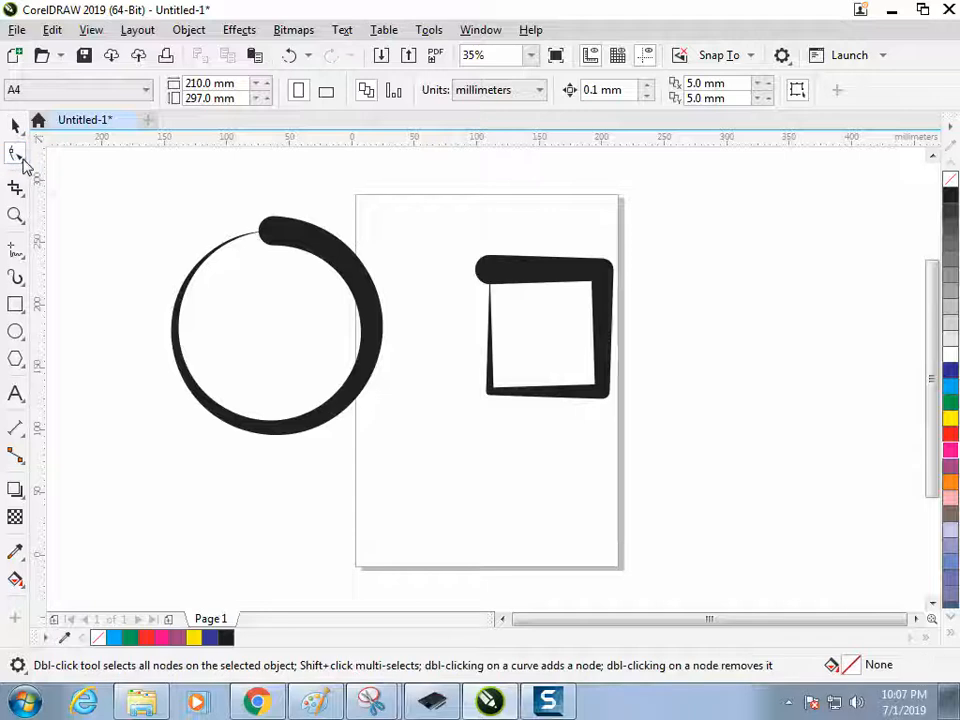
pyautogui.click(282, 234)
pyautogui.click(282, 228)
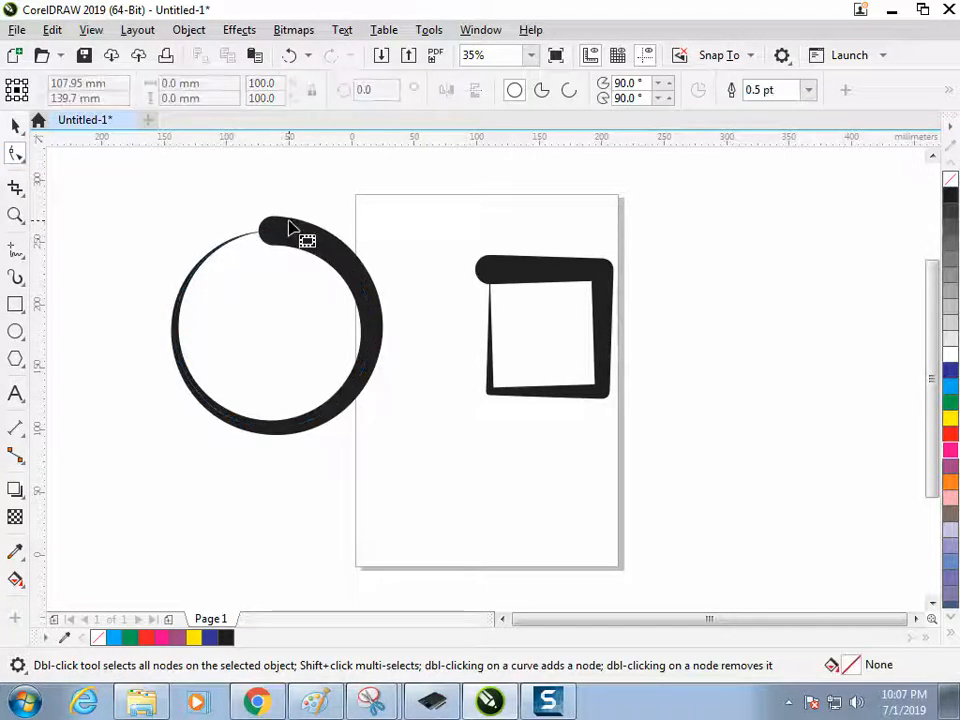
pyautogui.press('space')
pyautogui.click(273, 222)
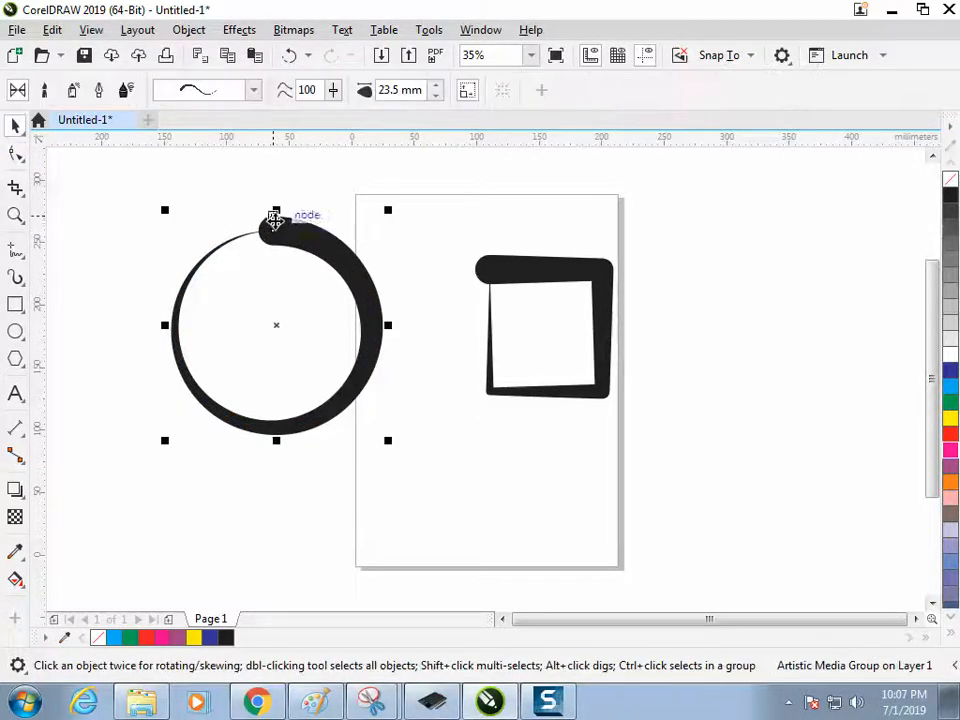
# Compare selecting the circle by its preset edge with selecting it by its basic shape, deselecting it in between.
pyautogui.click(150, 202)
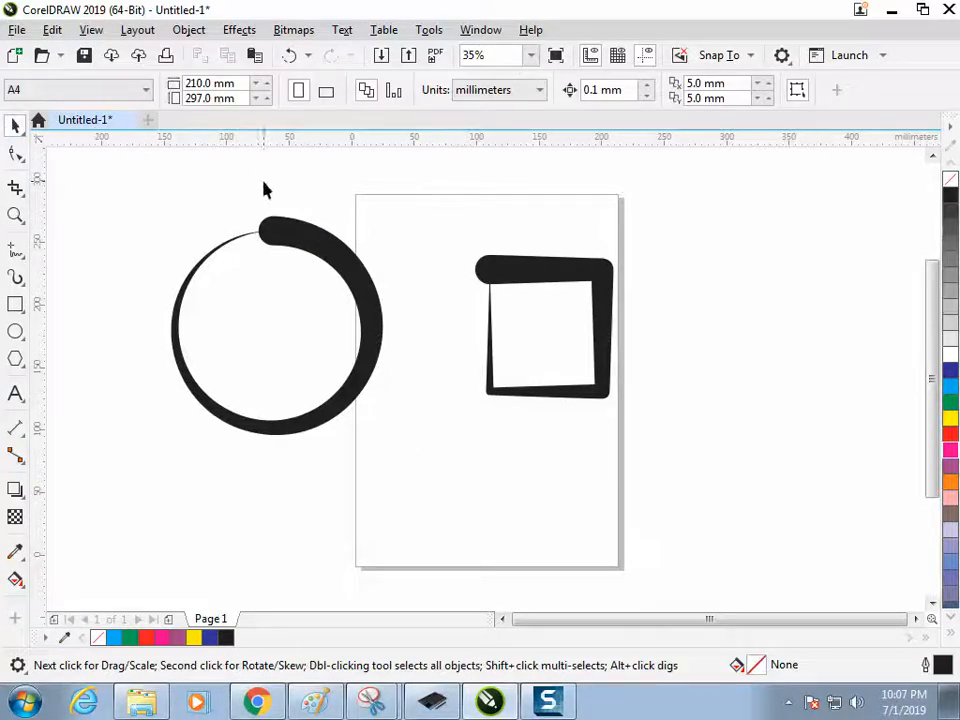
pyautogui.click(285, 230)
pyautogui.click(191, 180)
pyautogui.click(292, 223)
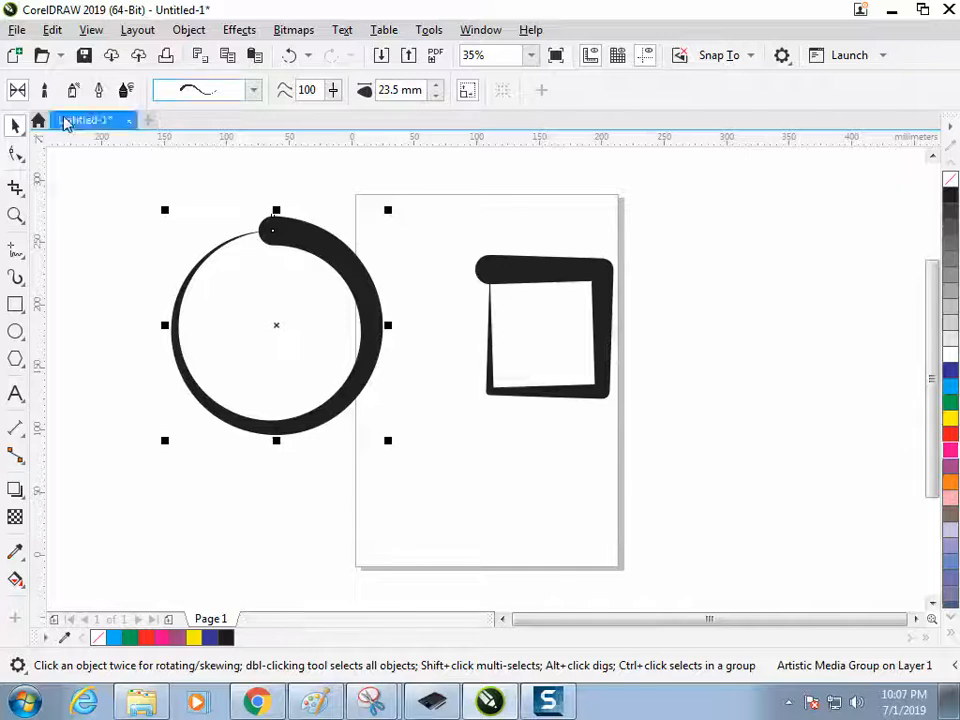
pyautogui.click(188, 175)
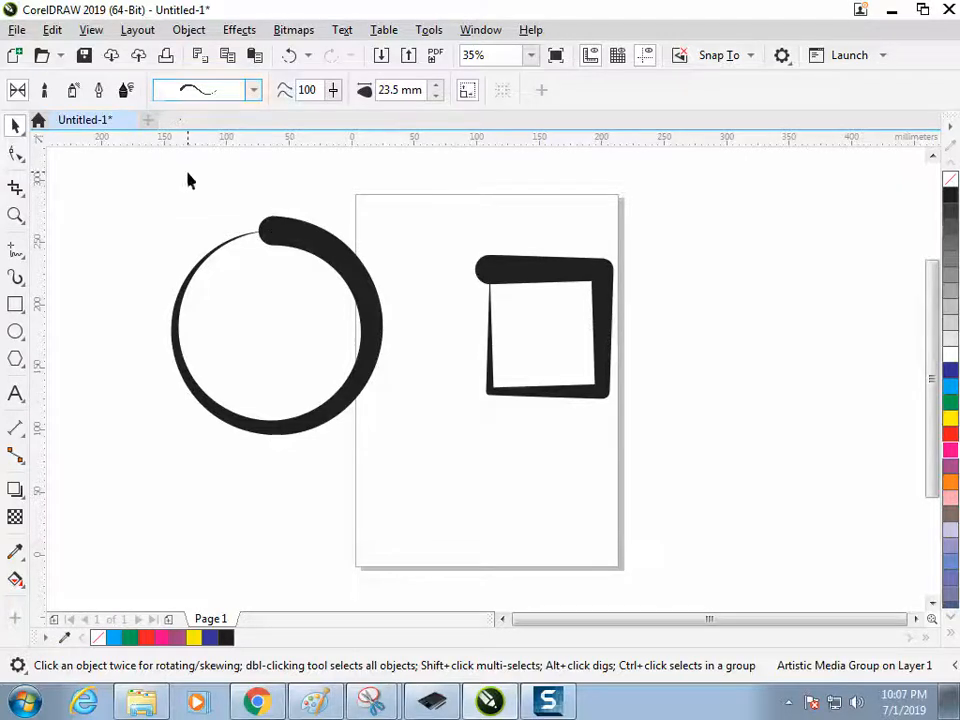
pyautogui.click(276, 231)
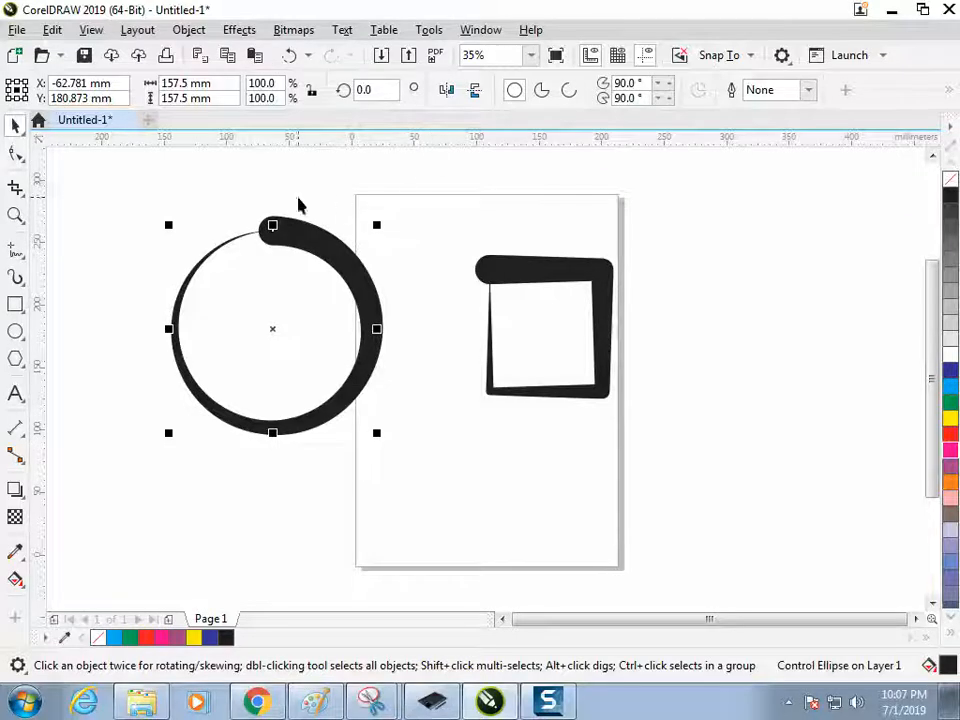
pyautogui.click(375, 225)
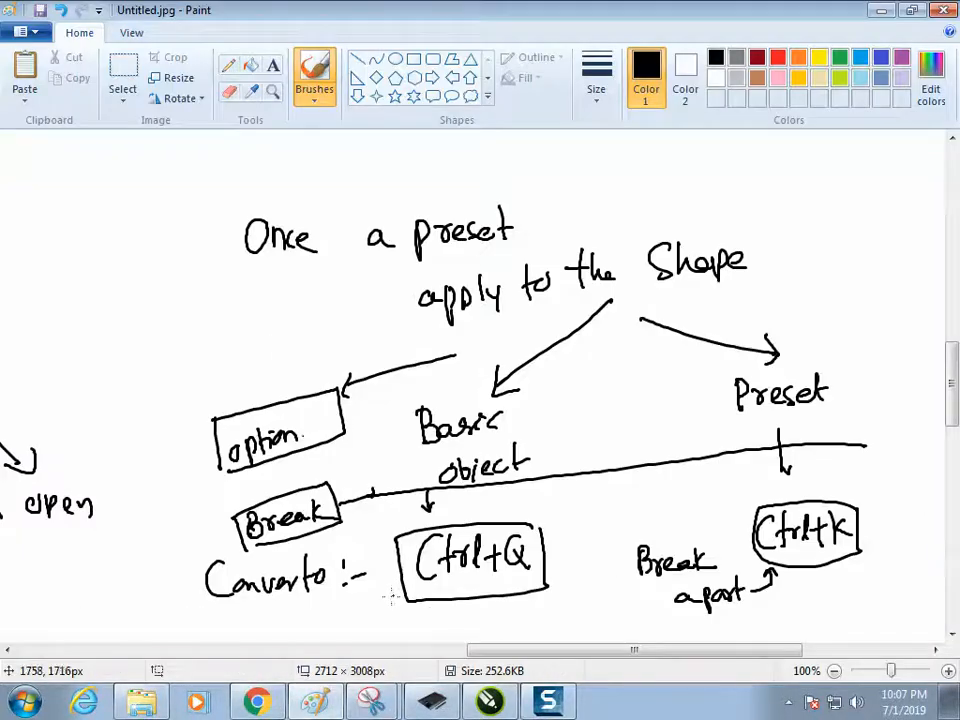
# Switch to Paint and handwrite an underlined "Select option" beside the existing notes, with two branches beneath it labelled "over".
pyautogui.moveTo(476, 651); pyautogui.dragTo(531, 652)
pyautogui.moveTo(710, 213)
pyautogui.mouseDown()
pyautogui.moveTo(769, 227)
pyautogui.moveTo(779, 207)
pyautogui.moveTo(792, 240)
pyautogui.mouseUp()
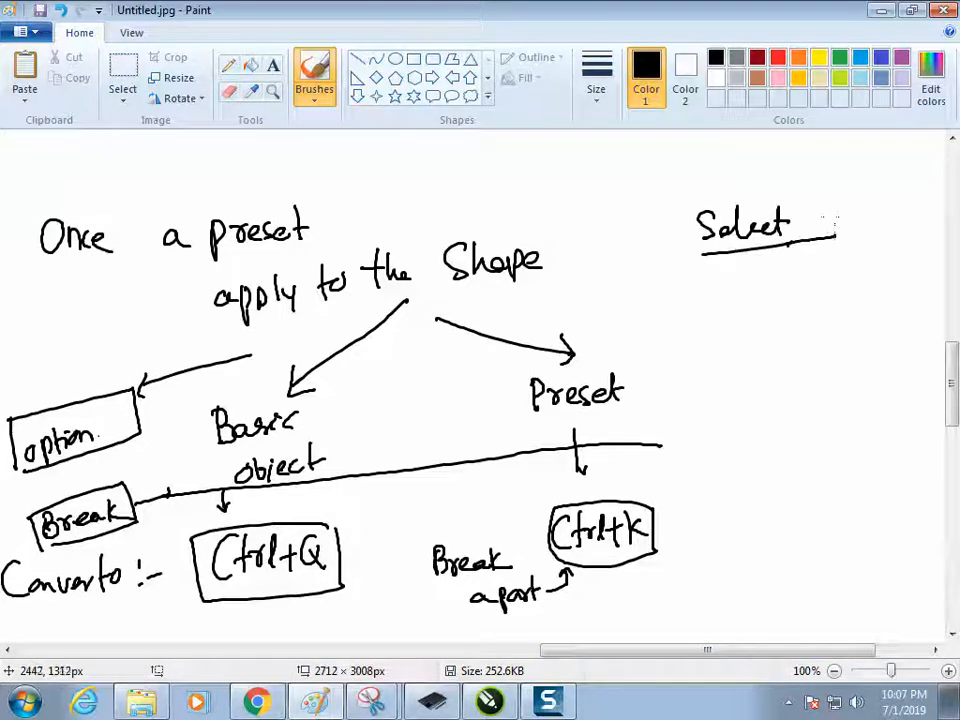
pyautogui.moveTo(821, 203)
pyautogui.mouseDown()
pyautogui.moveTo(847, 184)
pyautogui.moveTo(881, 212)
pyautogui.mouseUp()
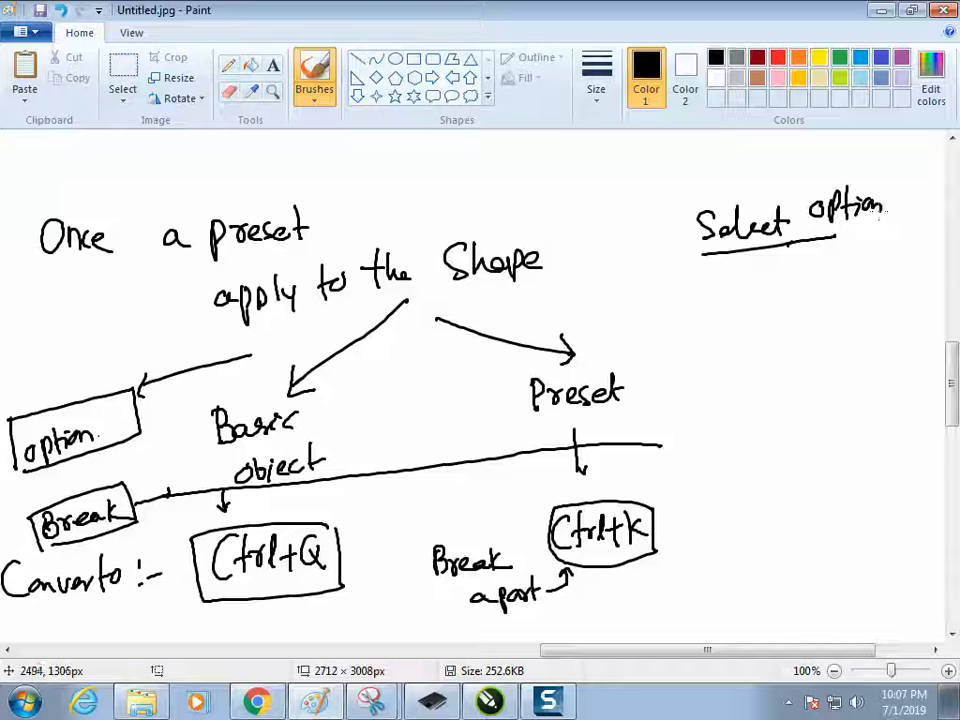
pyautogui.moveTo(697, 300); pyautogui.dragTo(870, 264)
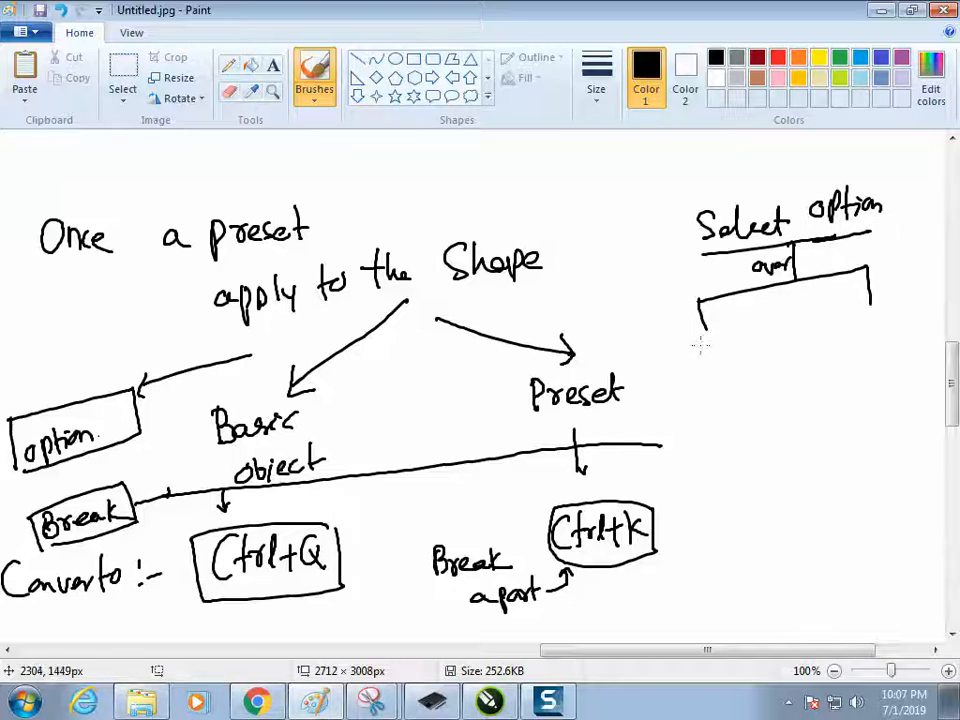
# Handwrite "Preset edge" under the left branch and "Basic shape edge" under the right branch of "Select option".
pyautogui.moveTo(700, 345); pyautogui.dragTo(701, 347)
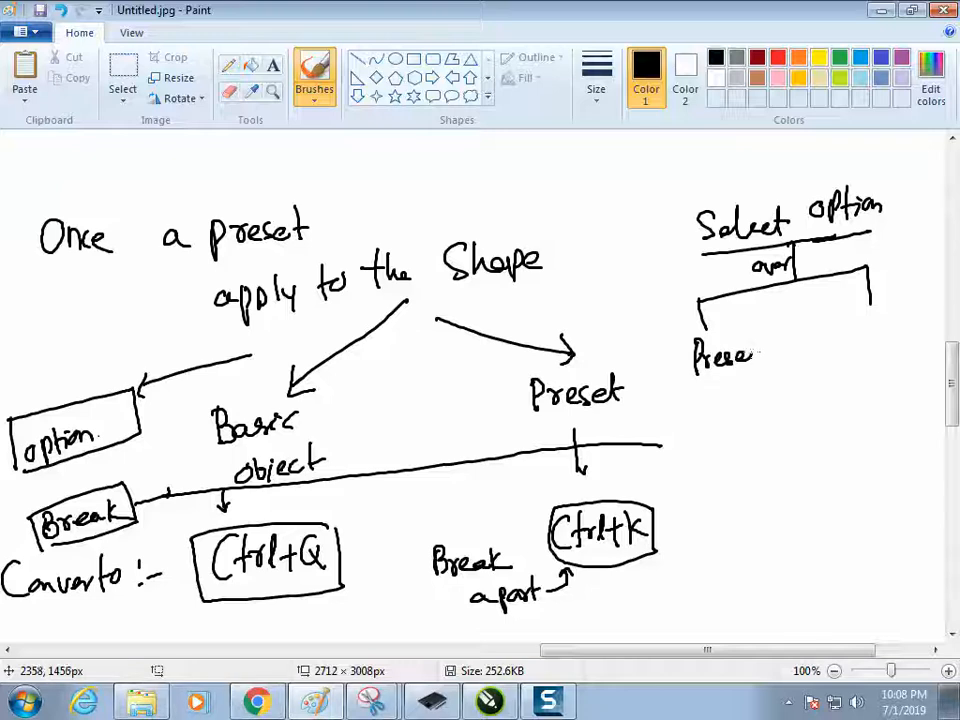
pyautogui.moveTo(713, 396)
pyautogui.mouseDown()
pyautogui.moveTo(745, 392)
pyautogui.moveTo(763, 405)
pyautogui.mouseUp()
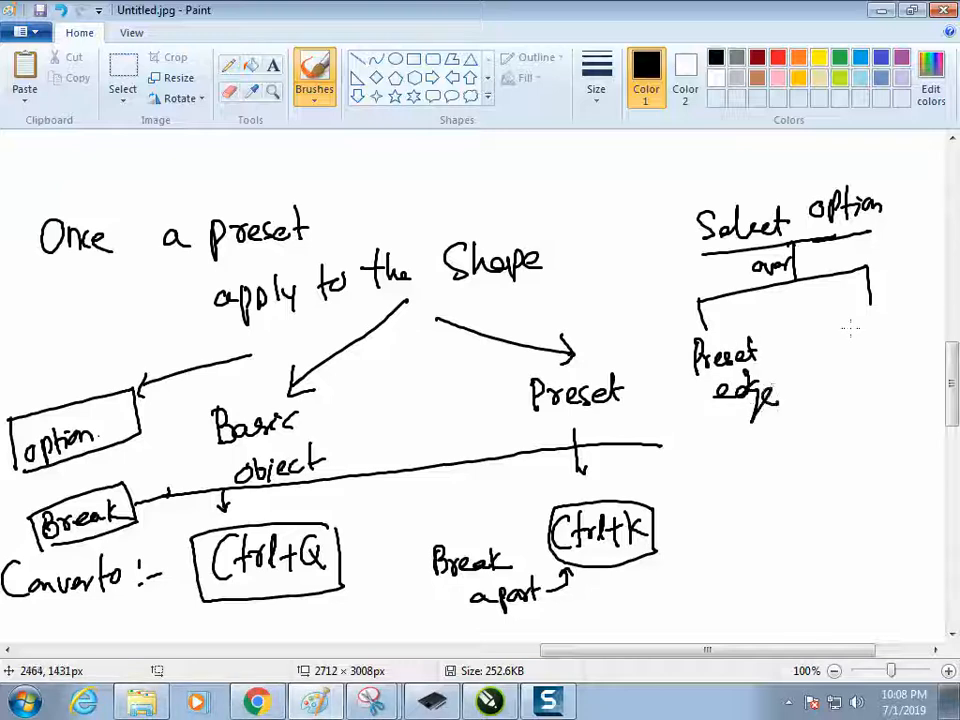
pyautogui.moveTo(852, 316); pyautogui.dragTo(907, 336)
pyautogui.moveTo(902, 313)
pyautogui.mouseDown()
pyautogui.moveTo(894, 348)
pyautogui.moveTo(927, 347)
pyautogui.mouseUp()
pyautogui.moveTo(872, 390)
pyautogui.mouseDown()
pyautogui.moveTo(891, 377)
pyautogui.moveTo(903, 394)
pyautogui.mouseUp()
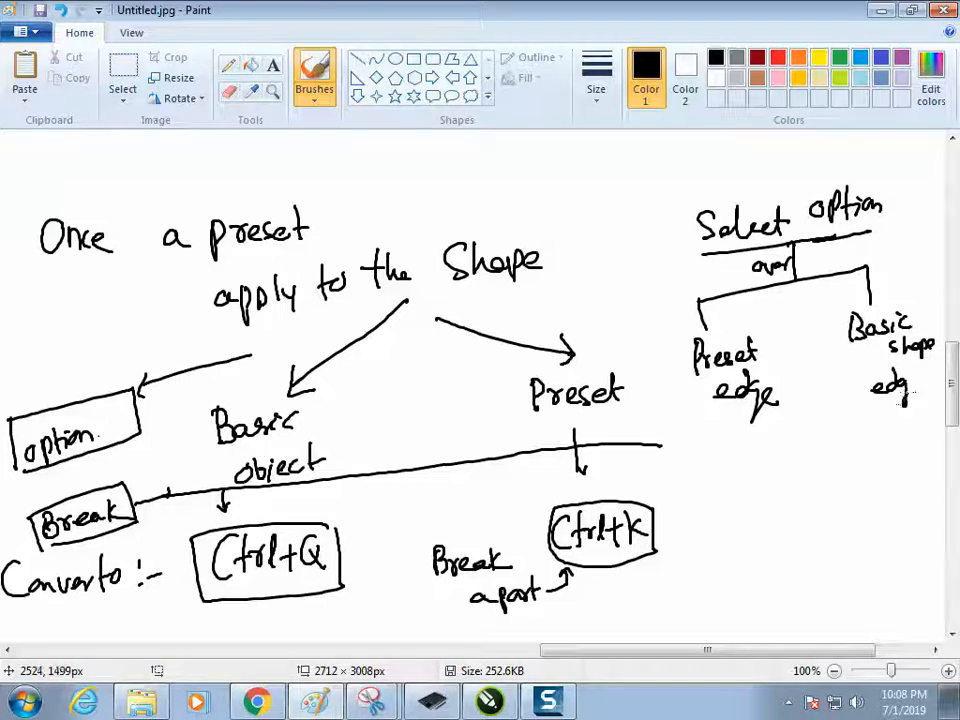
# Underline both "edge" words, add arrowheads to the two branches and draw a vertical dividing line between the labels.
pyautogui.moveTo(716, 427); pyautogui.dragTo(780, 406)
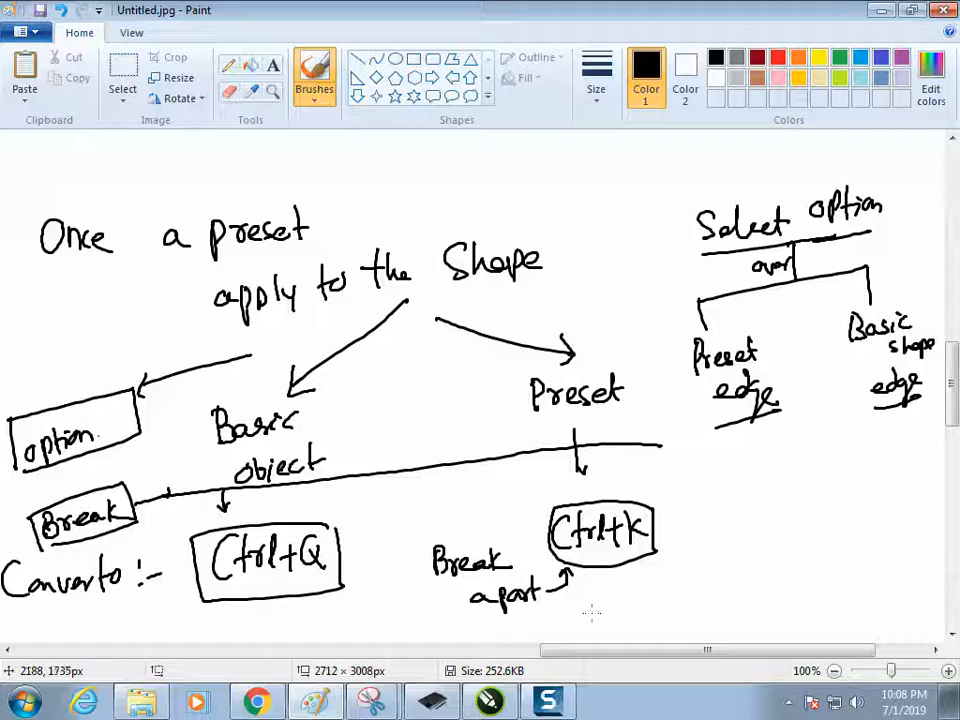
pyautogui.moveTo(586, 650); pyautogui.dragTo(638, 652)
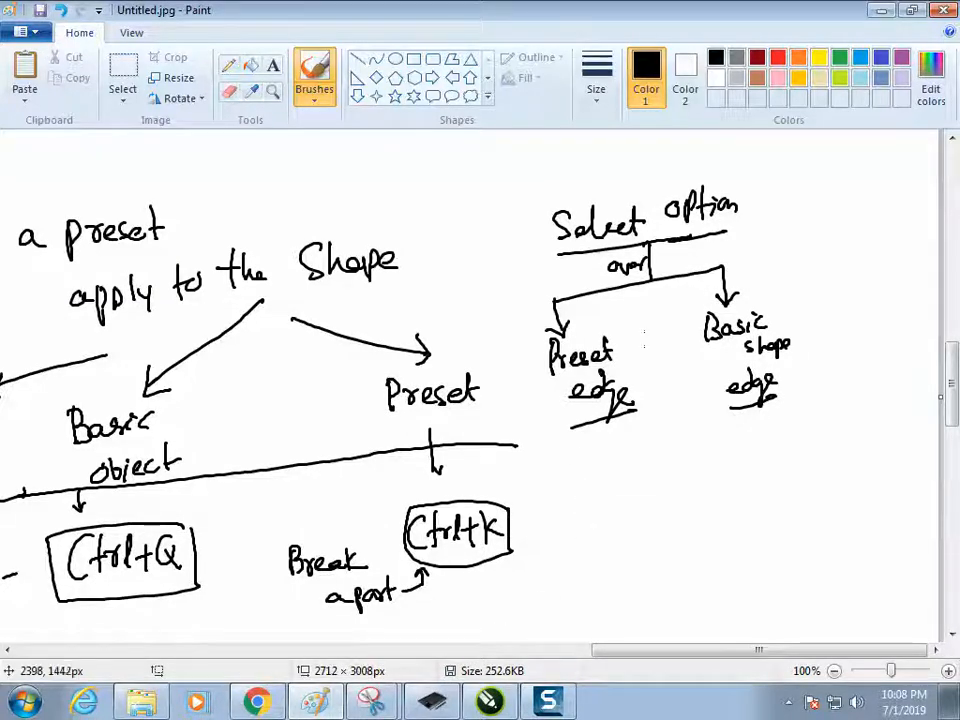
pyautogui.moveTo(651, 311); pyautogui.dragTo(670, 467)
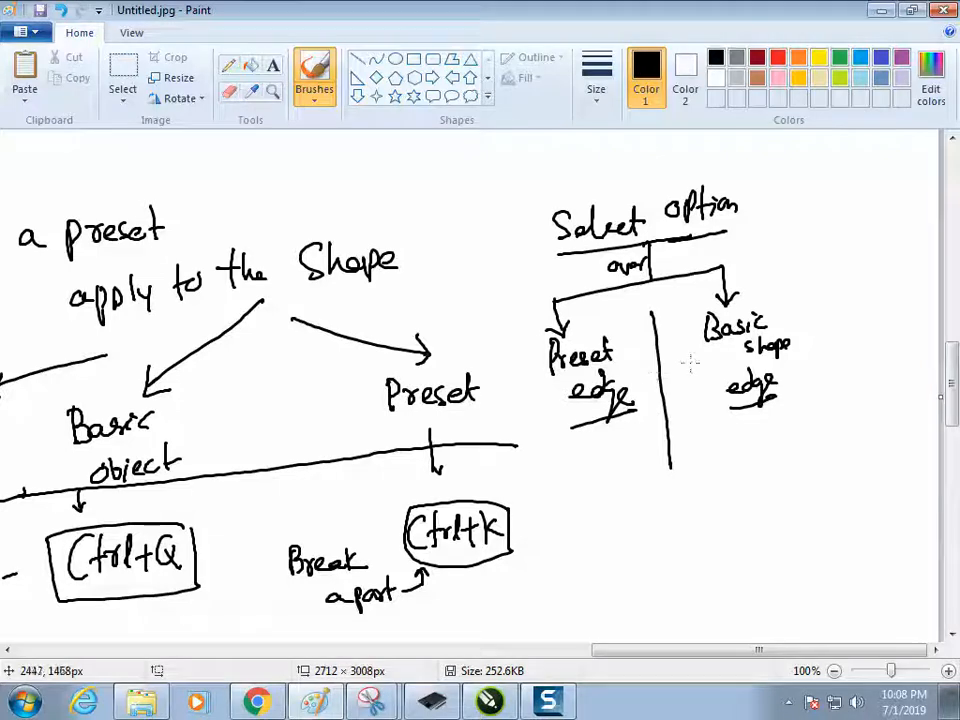
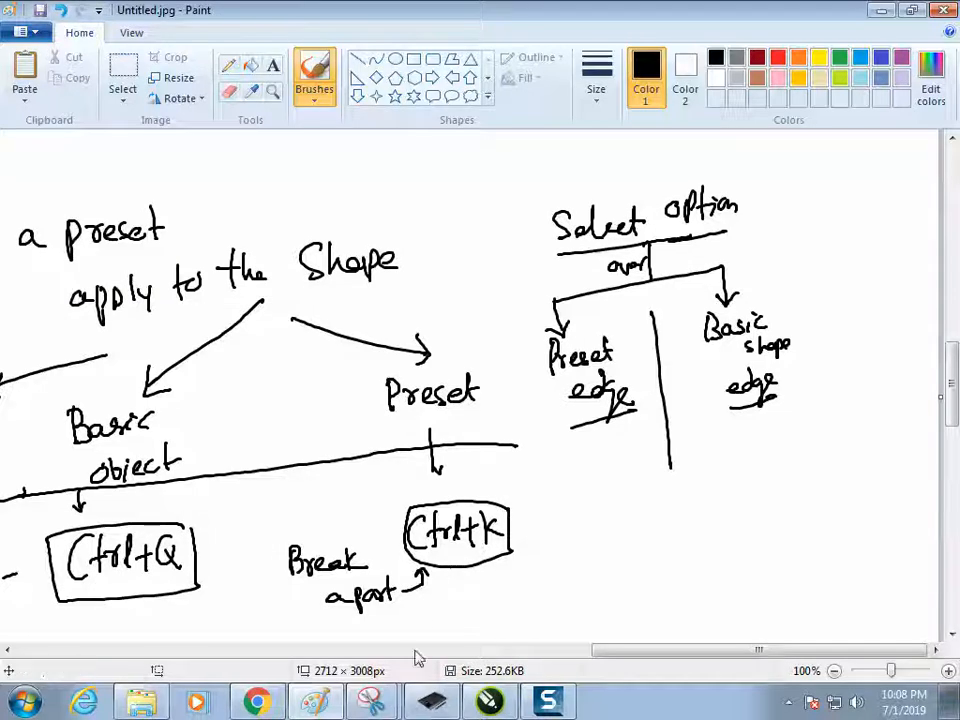
# Switch to CorelDRAW, select the circle's Artistic Media Group and check which break-apart and convert-to-curves commands it offers.
pyautogui.click(493, 703)
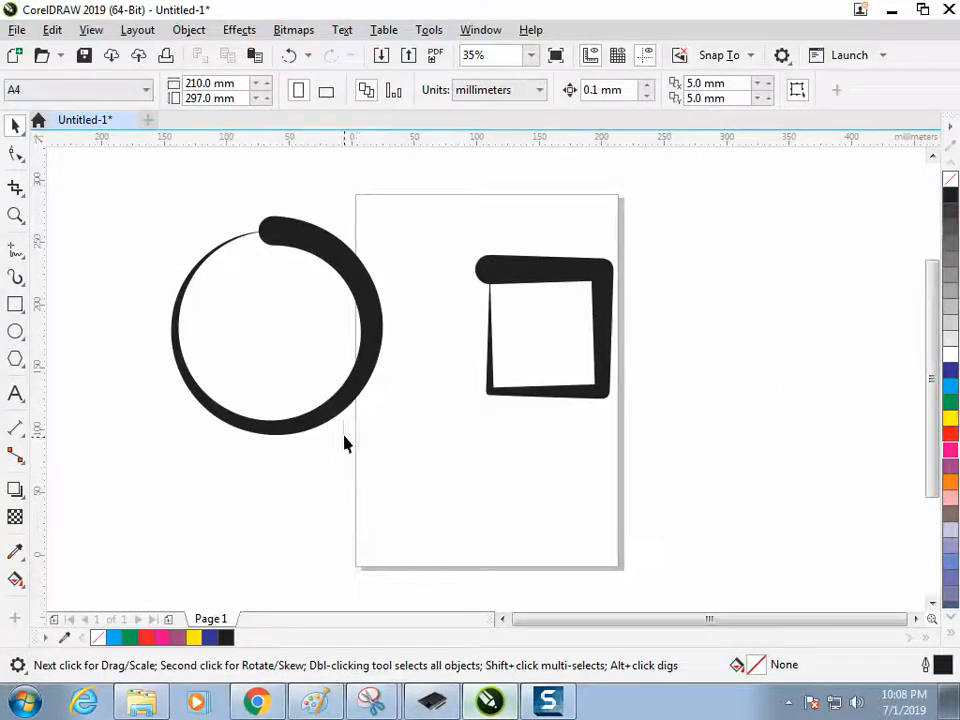
pyautogui.click(364, 281)
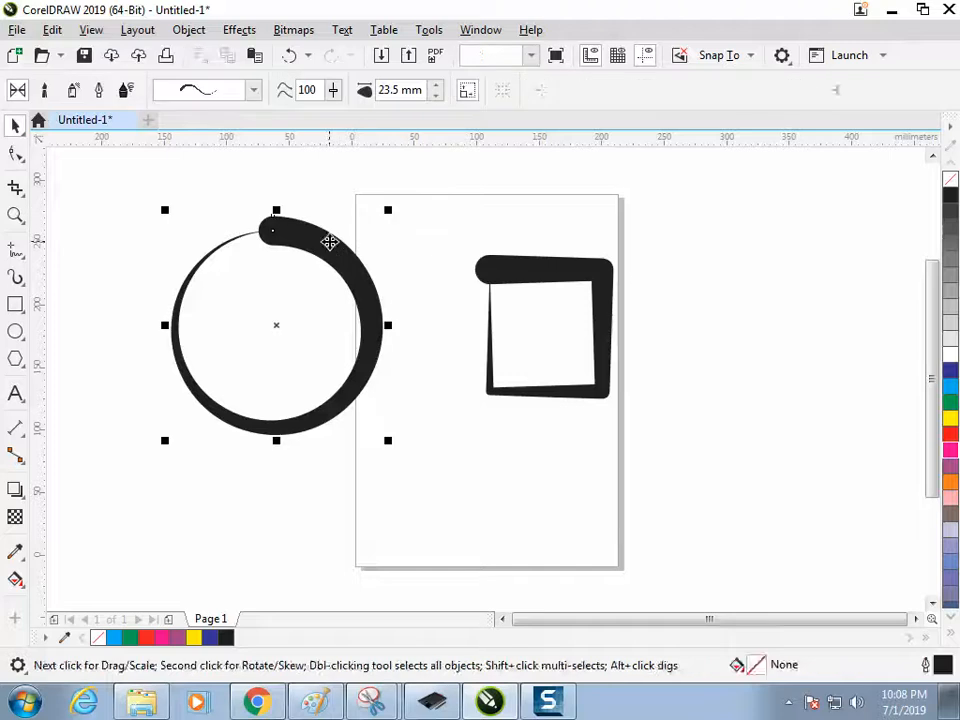
pyautogui.click(189, 30)
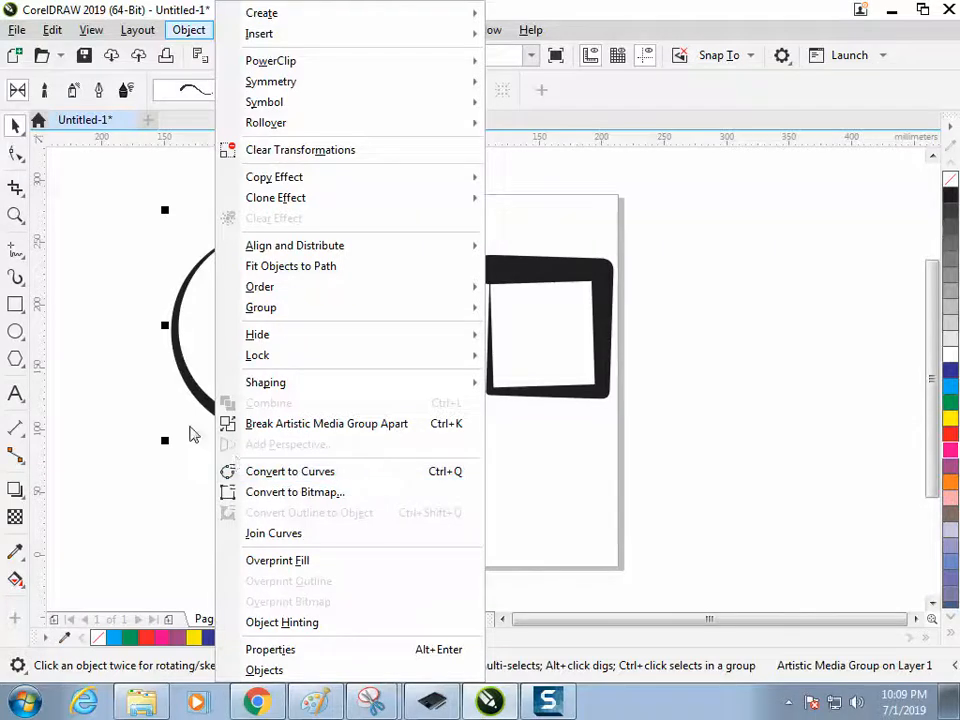
pyautogui.click(140, 345)
pyautogui.click(137, 338)
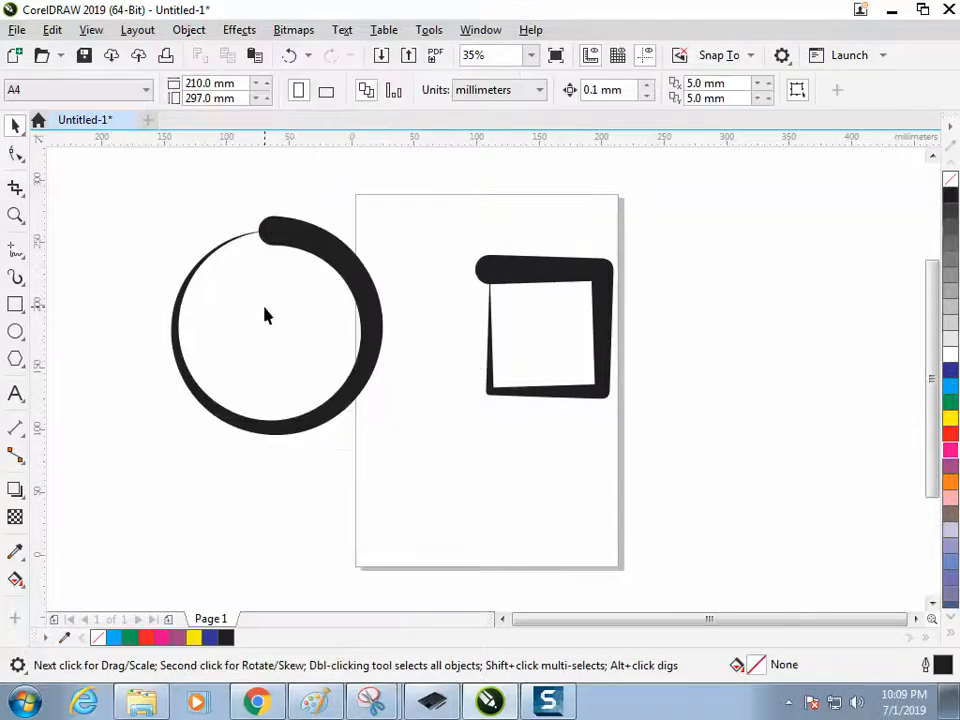
# Select the circle's control ellipse by its basic shape edge and check whether breaking apart and converting to curves are available.
pyautogui.click(280, 245)
pyautogui.click(195, 32)
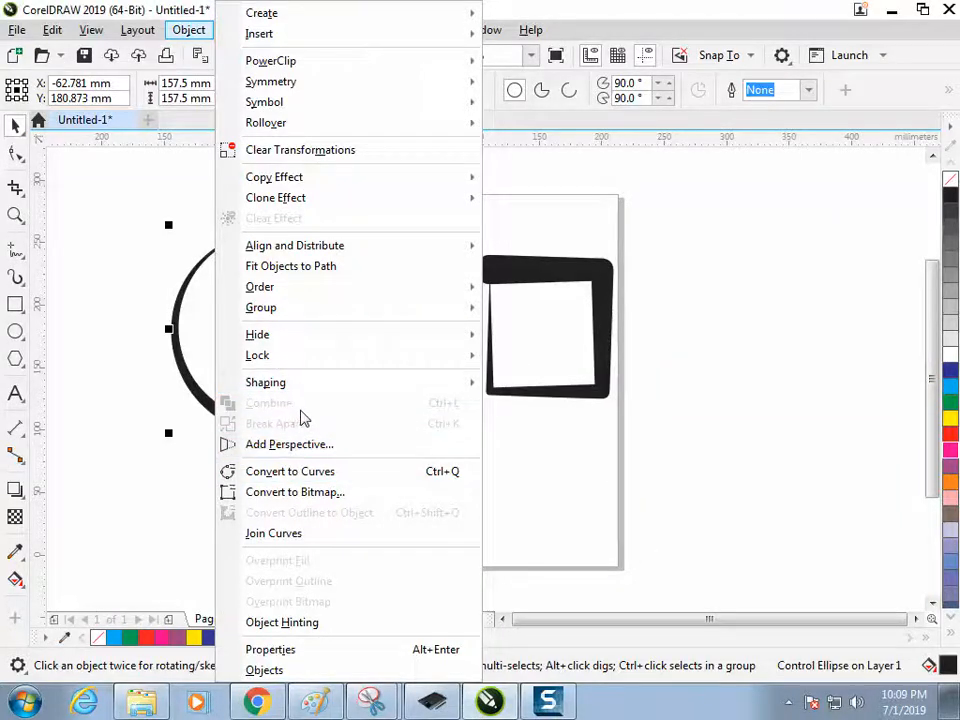
pyautogui.click(107, 394)
# Reselect the circle by its preset edge and review the object commands for the Artistic Media Group again.
pyautogui.click(301, 208)
pyautogui.click(285, 220)
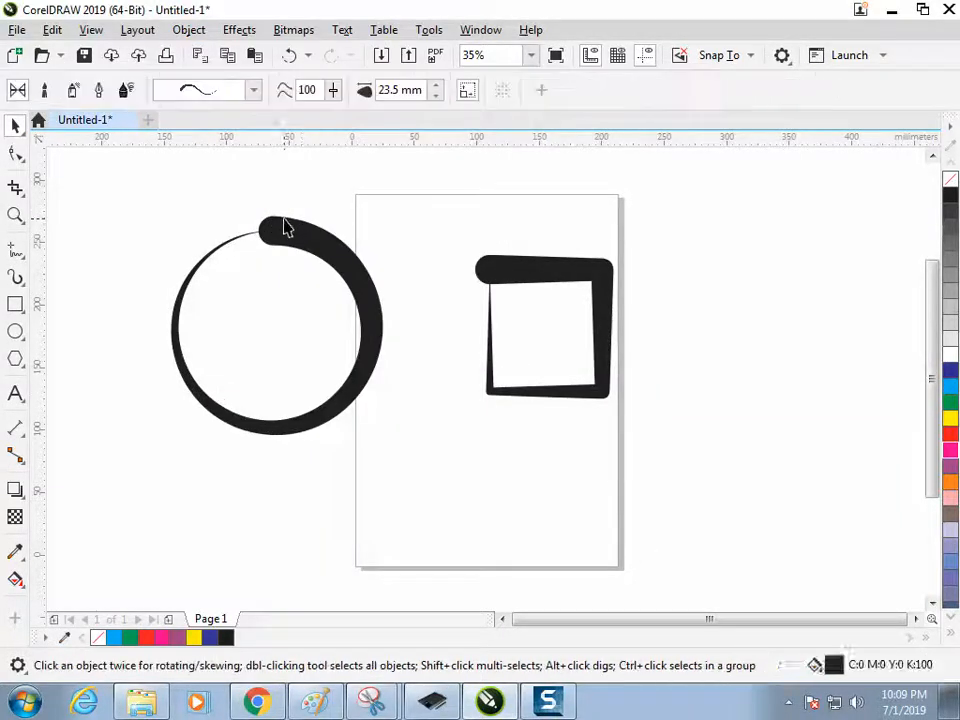
pyautogui.click(306, 206)
pyautogui.click(304, 220)
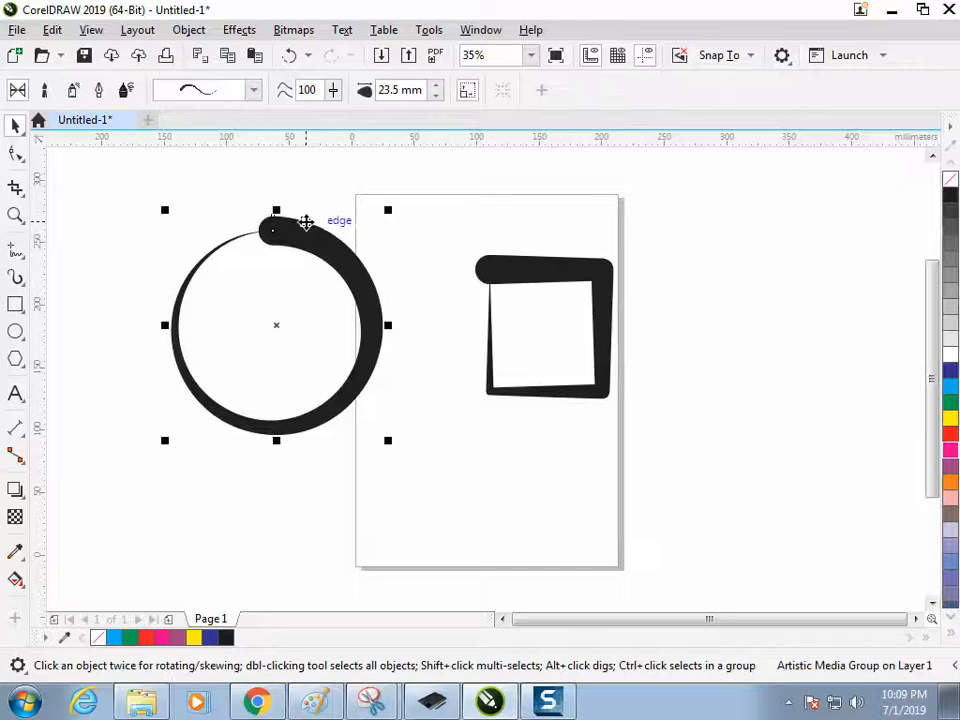
pyautogui.click(196, 32)
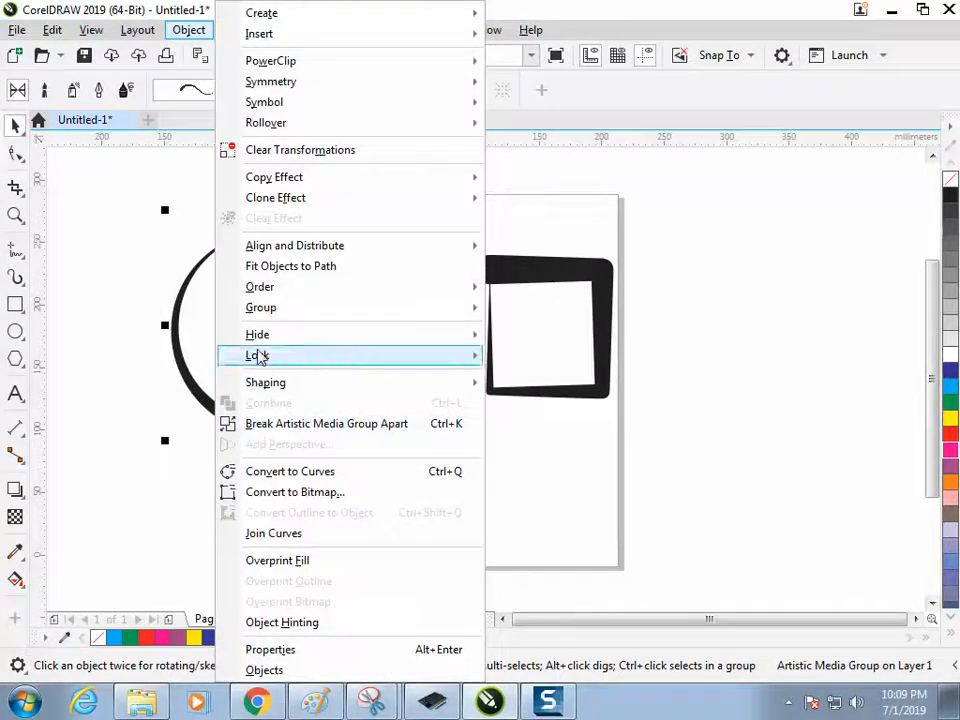
pyautogui.click(152, 305)
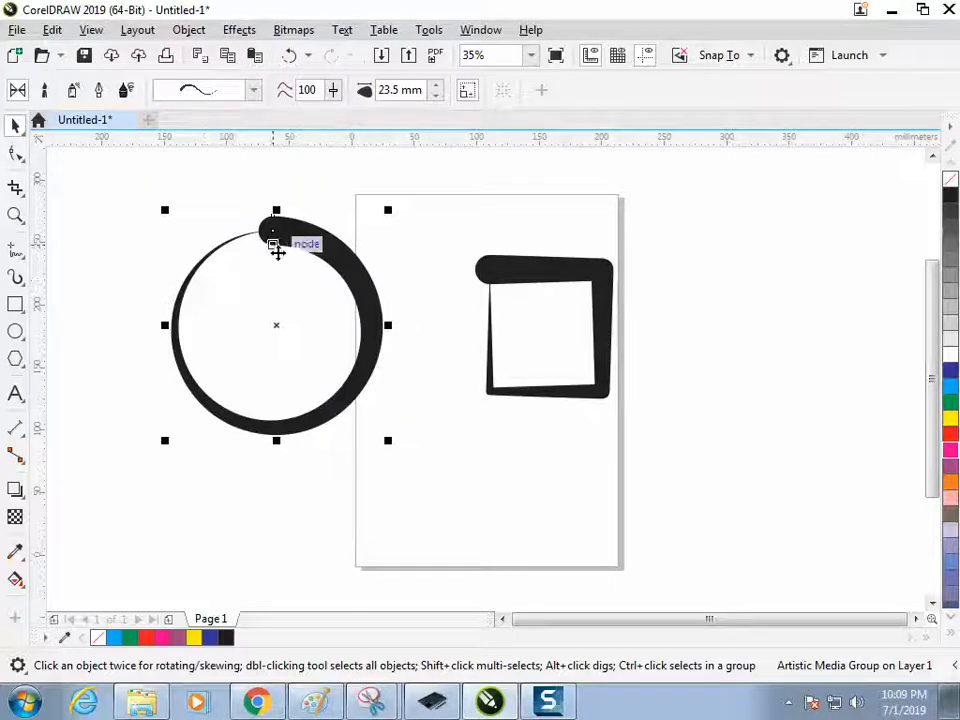
# Select the circle's control ellipse by its basic shape and move the shape to about X -64.9 mm, Y 174.5 mm.
pyautogui.click(314, 203)
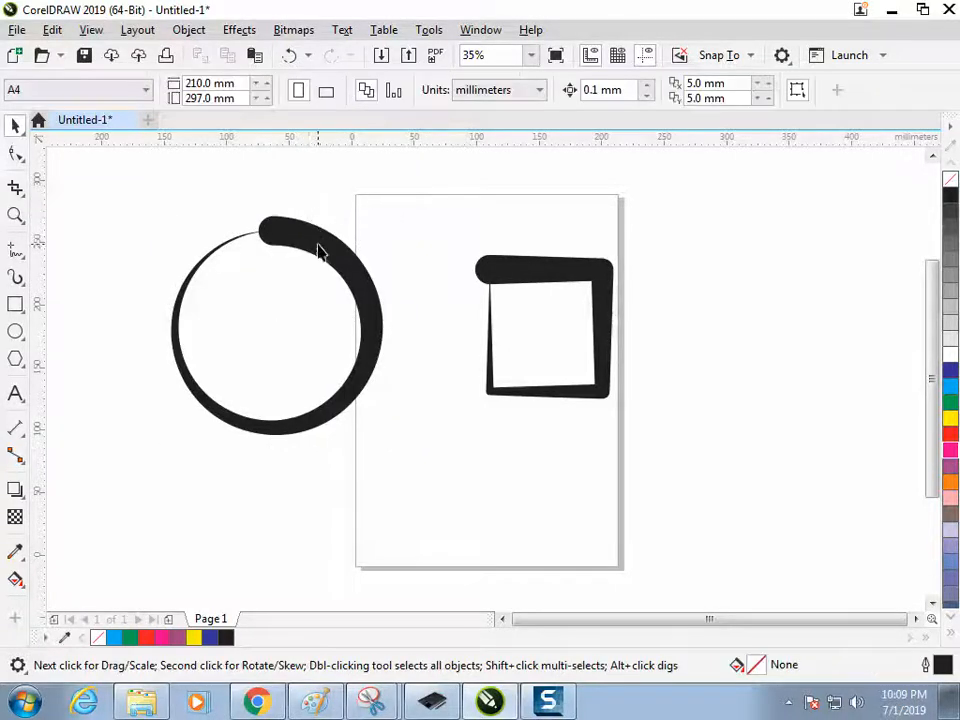
pyautogui.click(307, 237)
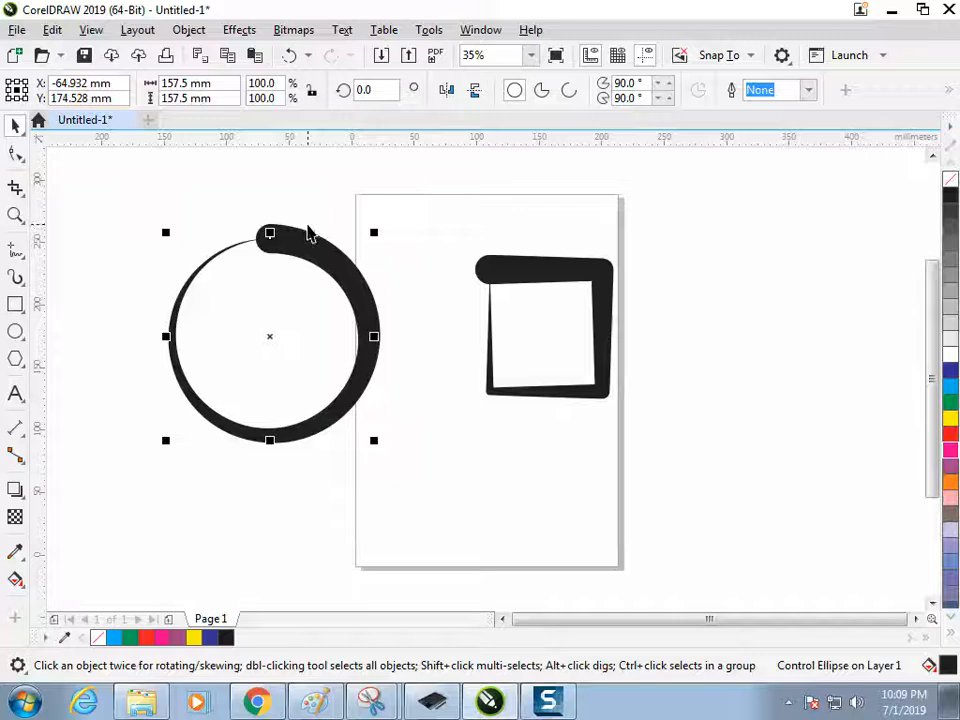
# Select the circle by its preset edge and reduce its Artistic Media stroke width to 4.5 mm.
pyautogui.click(320, 214)
pyautogui.click(300, 243)
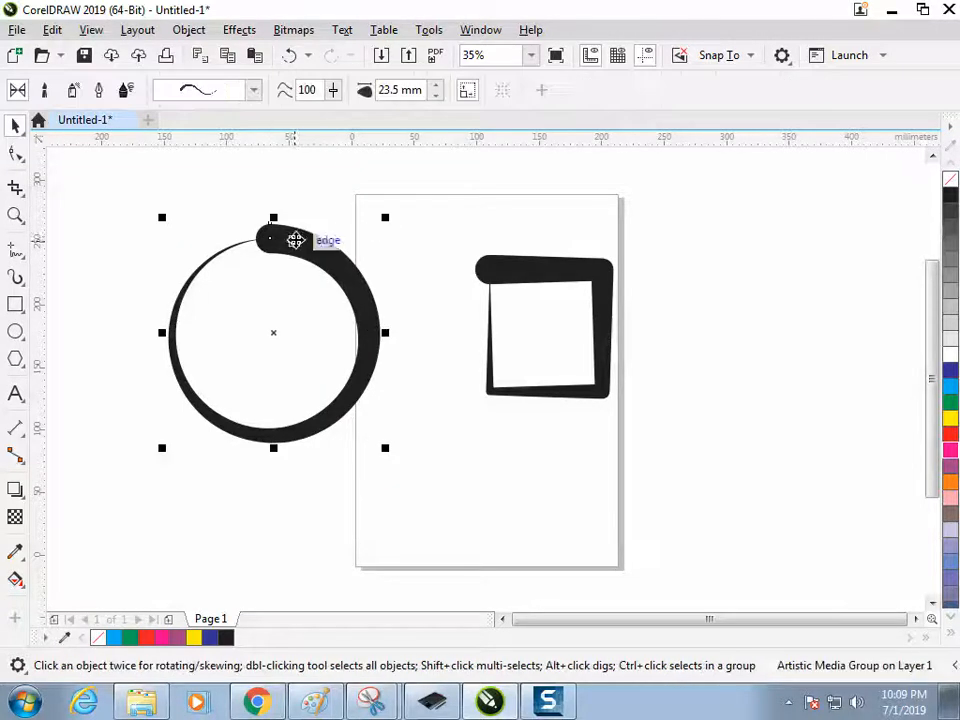
pyautogui.click(435, 96)
pyautogui.click(435, 96)
pyautogui.click(435, 96)
pyautogui.click(435, 96)
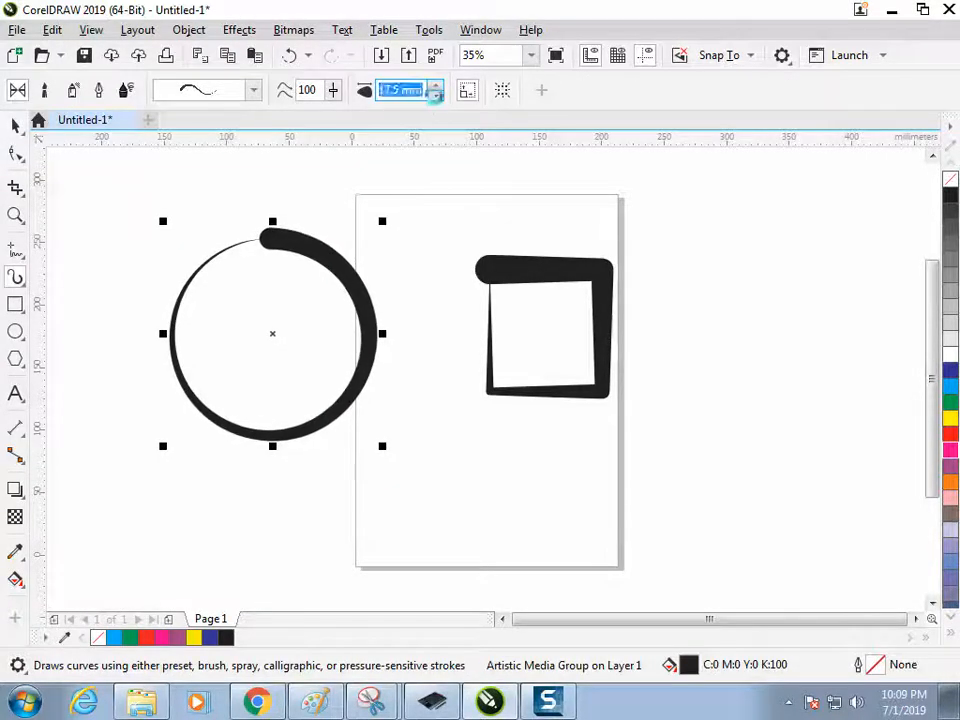
pyautogui.click(435, 96)
pyautogui.click(435, 96)
pyautogui.click(435, 96)
pyautogui.click(435, 96)
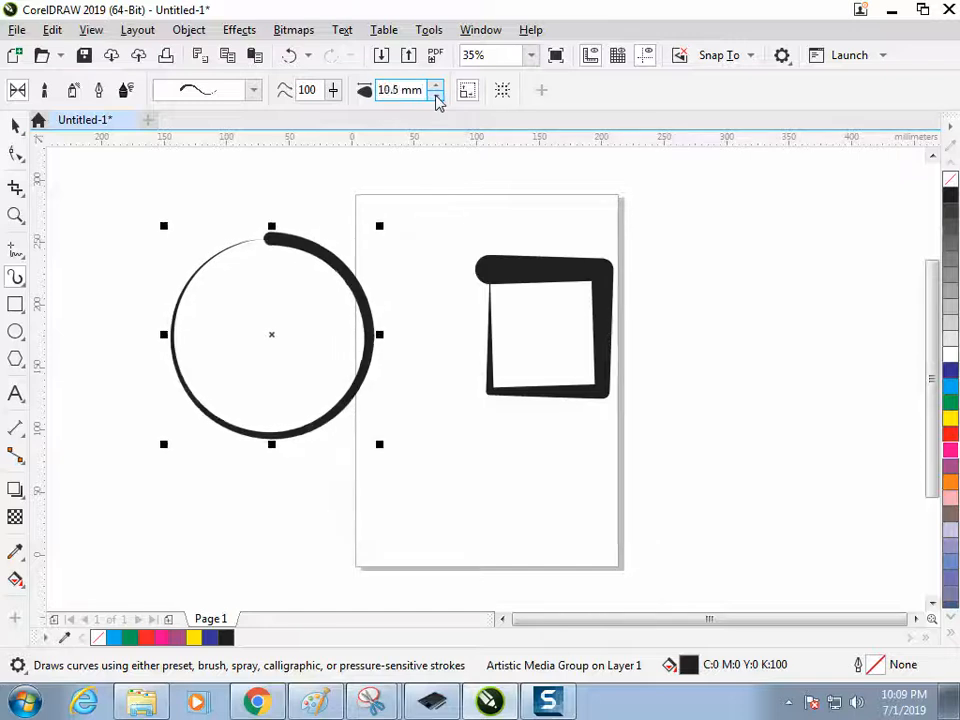
pyautogui.click(435, 96)
pyautogui.click(435, 96)
pyautogui.click(435, 96)
pyautogui.click(435, 96)
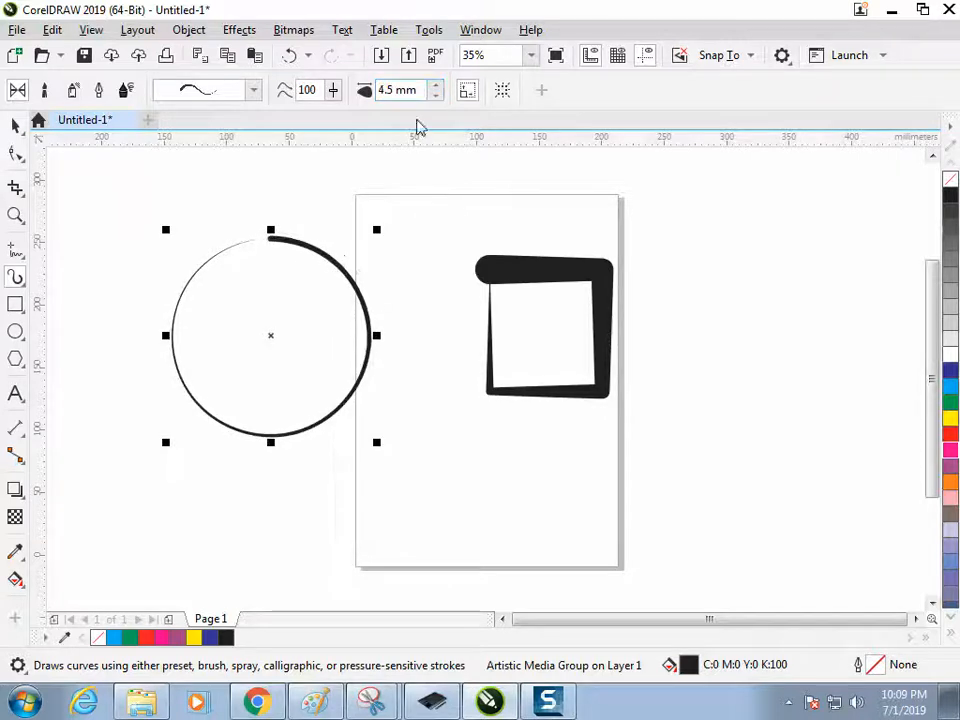
pyautogui.click(380, 187)
# Move the circle to about X -78.3 mm, Y 179.6 mm and reselect it by its basic shape and by its preset edge.
pyautogui.click(15, 124)
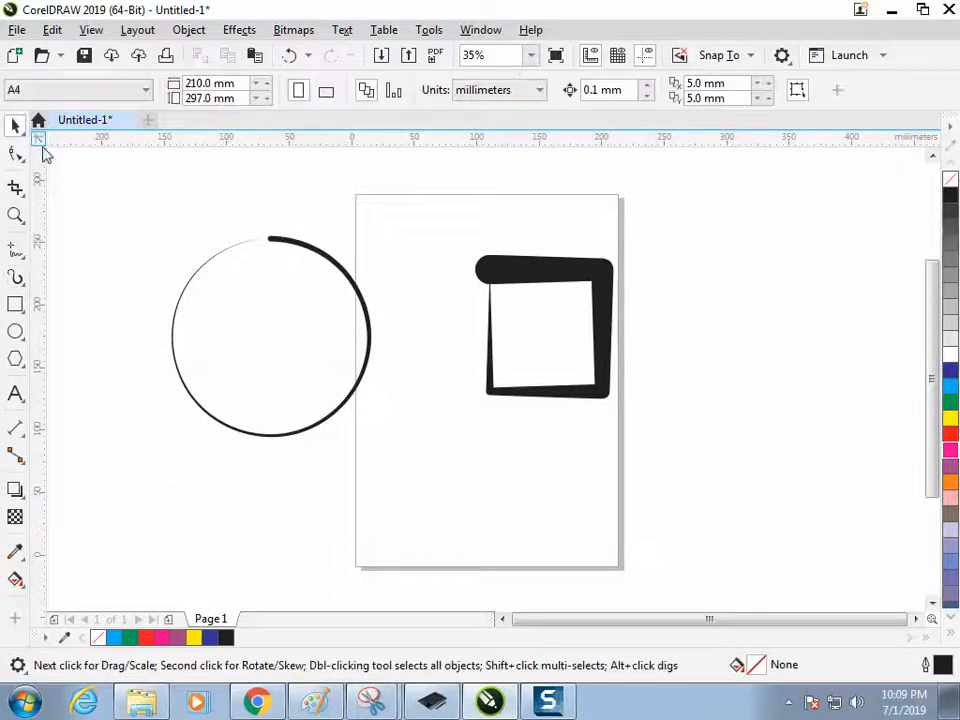
pyautogui.moveTo(252, 257); pyautogui.dragTo(261, 287)
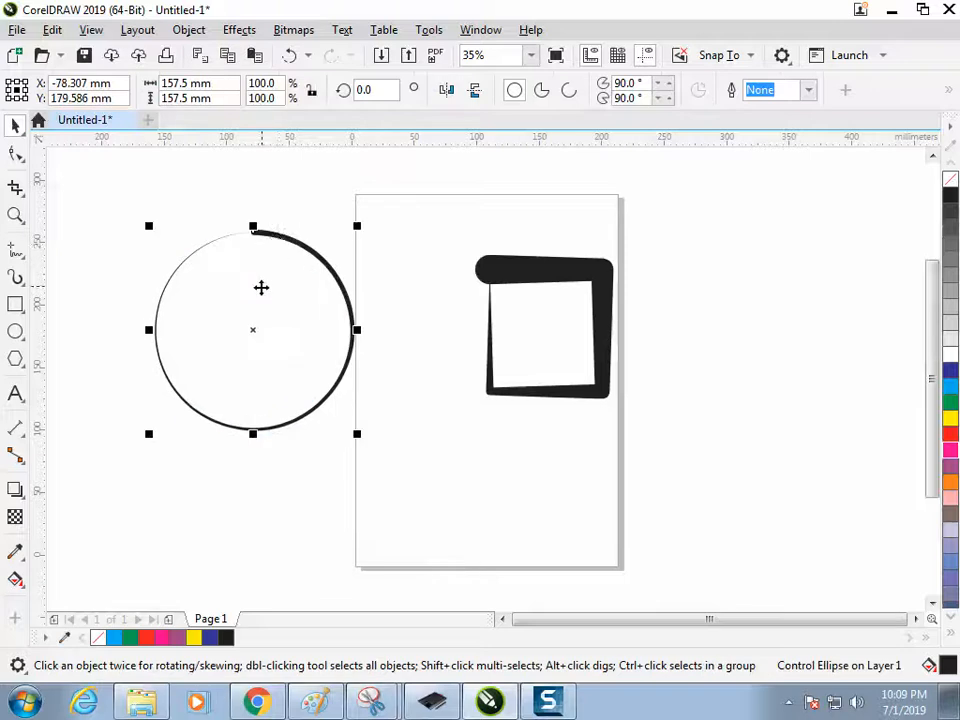
pyautogui.click(280, 229)
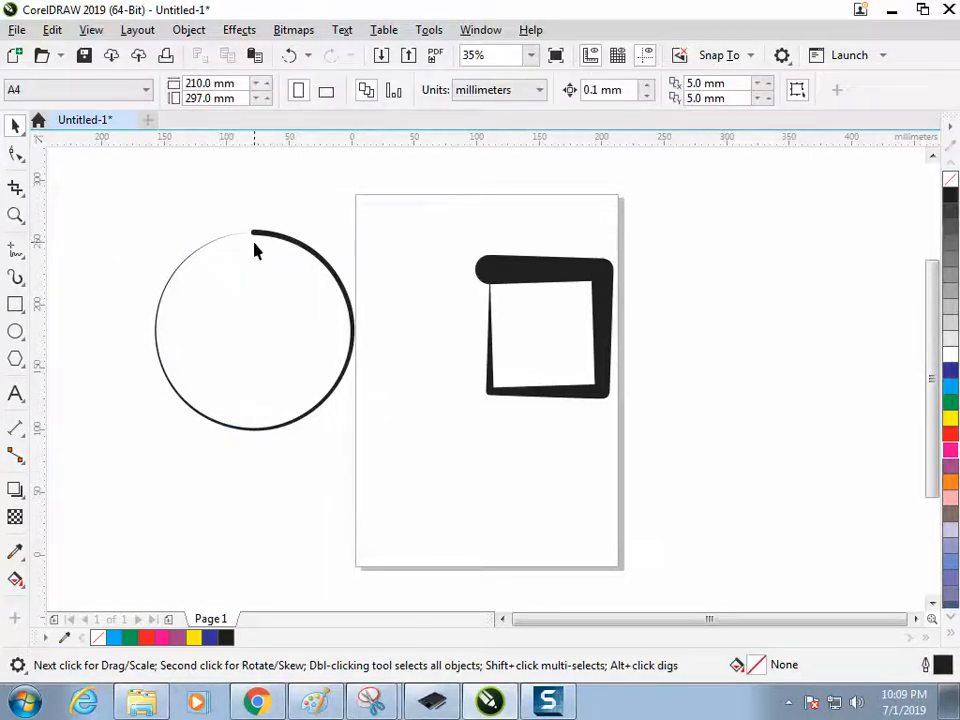
pyautogui.click(253, 232)
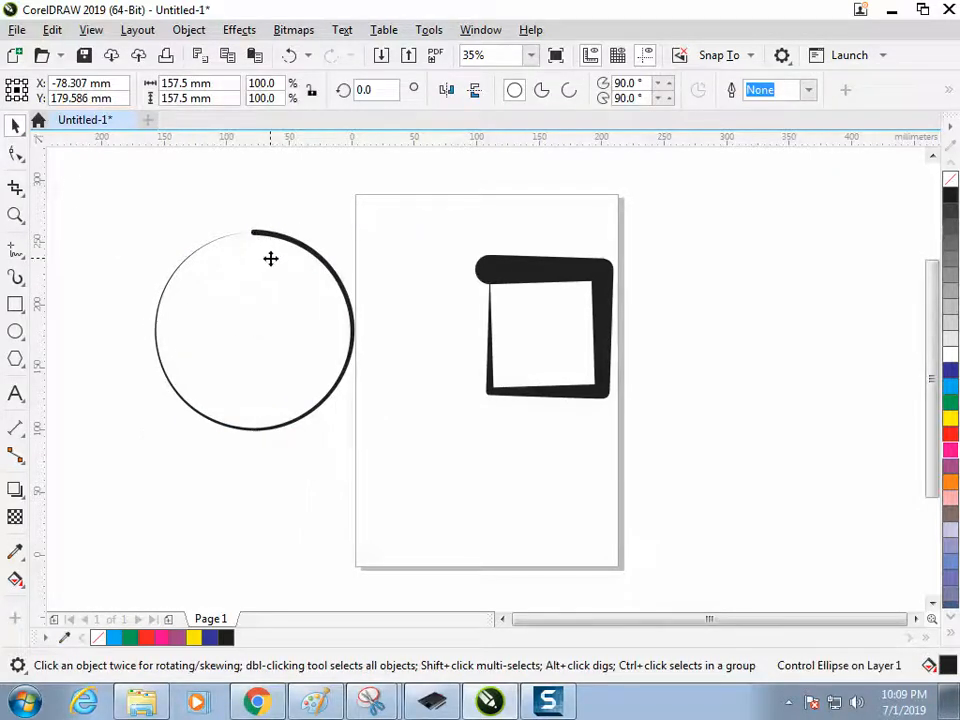
pyautogui.click(300, 223)
pyautogui.click(296, 238)
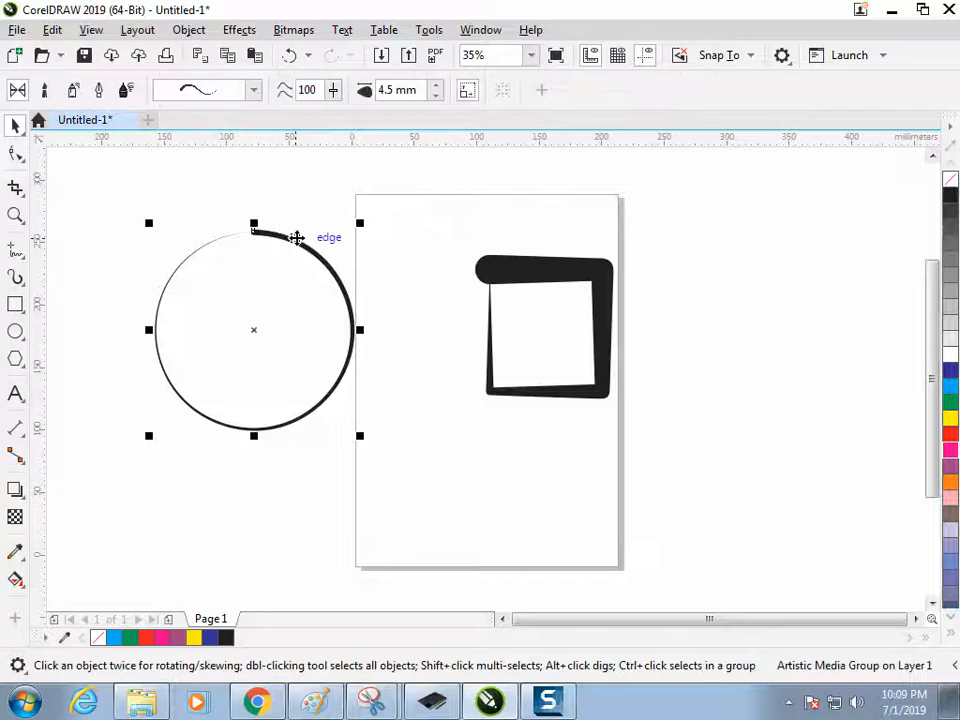
# Inspect where the circle's thick and thin stroke ends meet, and move the circle across the page's left edge toward the square.
pyautogui.press('z')
pyautogui.moveTo(219, 176); pyautogui.dragTo(303, 284)
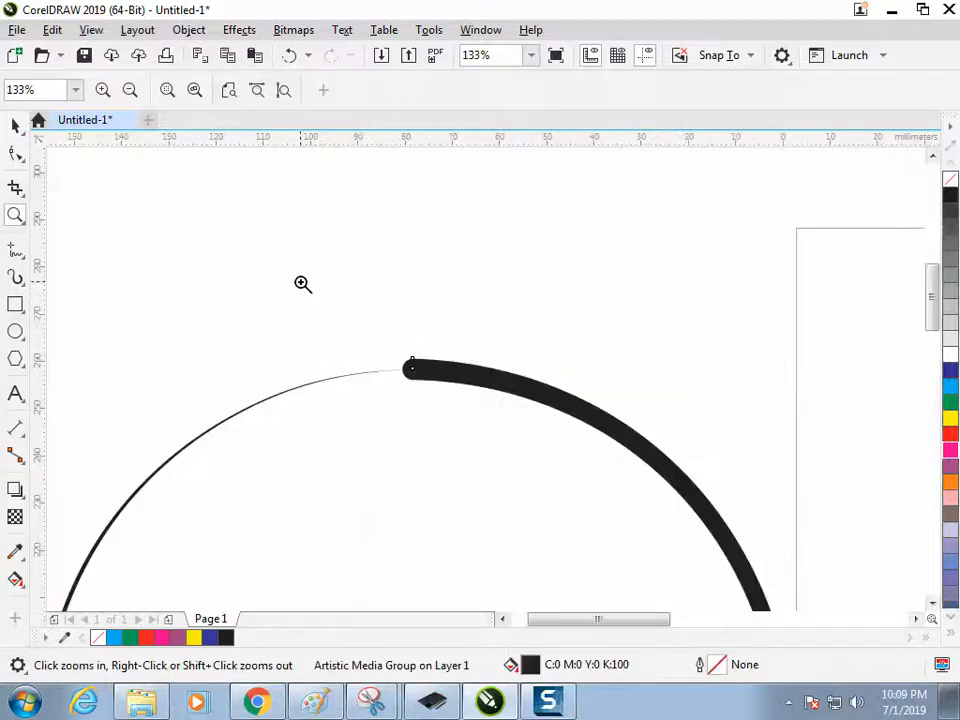
pyautogui.click(15, 125)
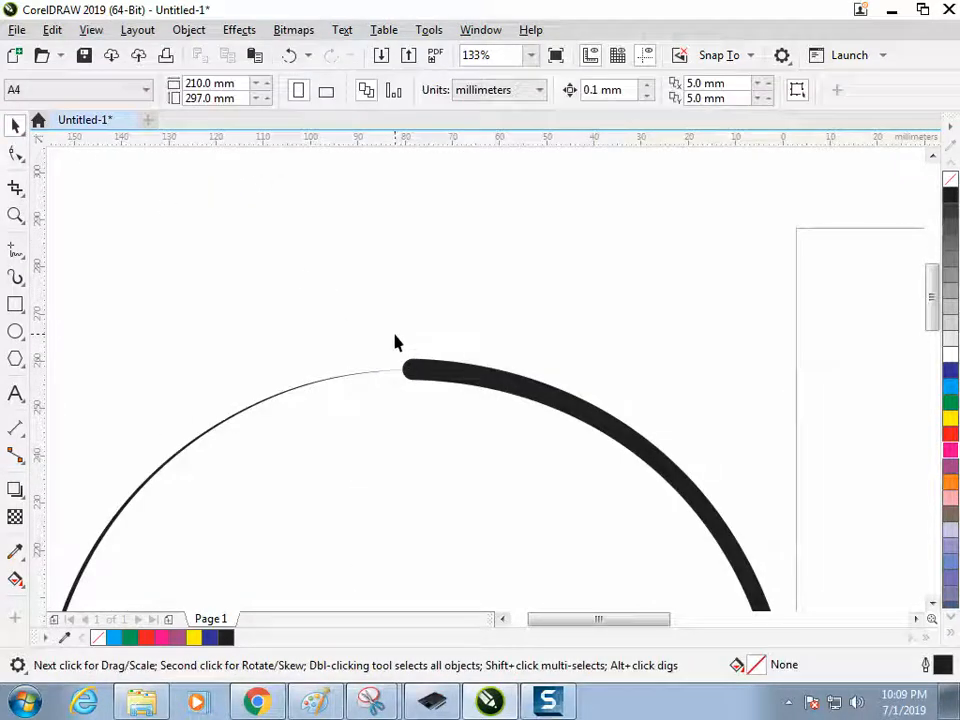
pyautogui.press('F4')
pyautogui.click(353, 257)
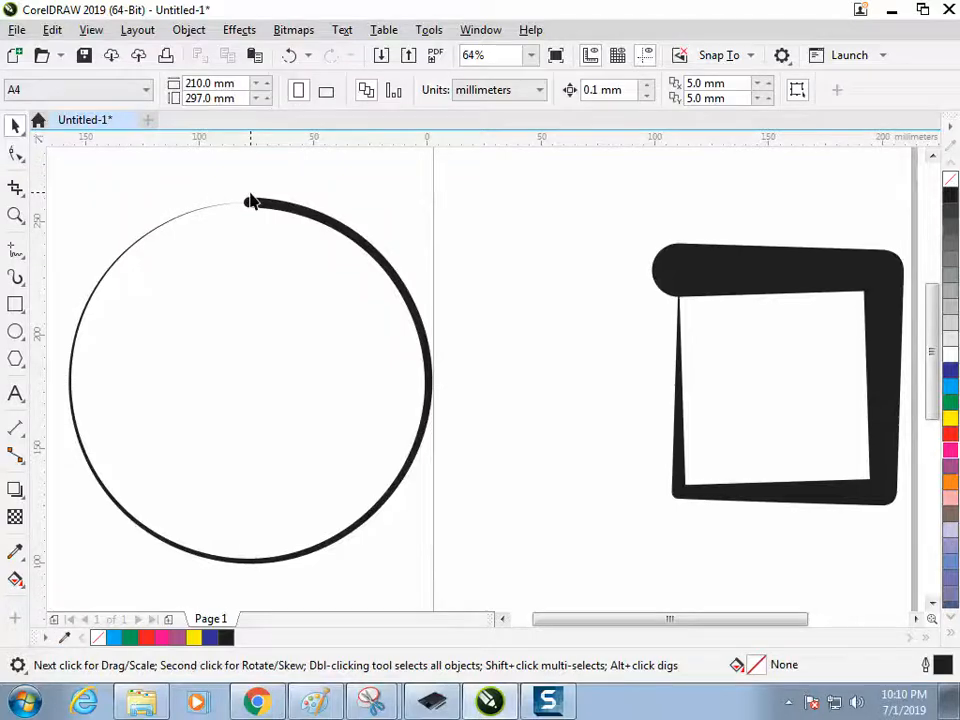
pyautogui.moveTo(250, 202); pyautogui.dragTo(459, 248)
pyautogui.click(199, 236)
# Draw a horizontal rectangle about 40.8 by 7 mm to the upper left of the circle and fill it with black.
pyautogui.click(15, 304)
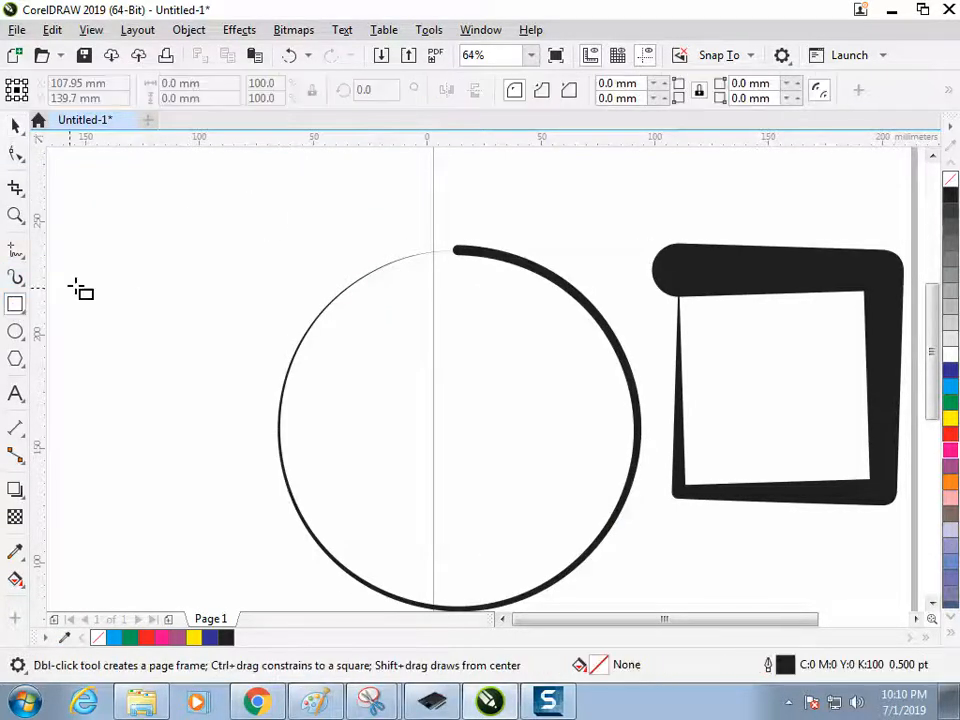
pyautogui.moveTo(83, 221); pyautogui.dragTo(184, 240)
pyautogui.click(15, 126)
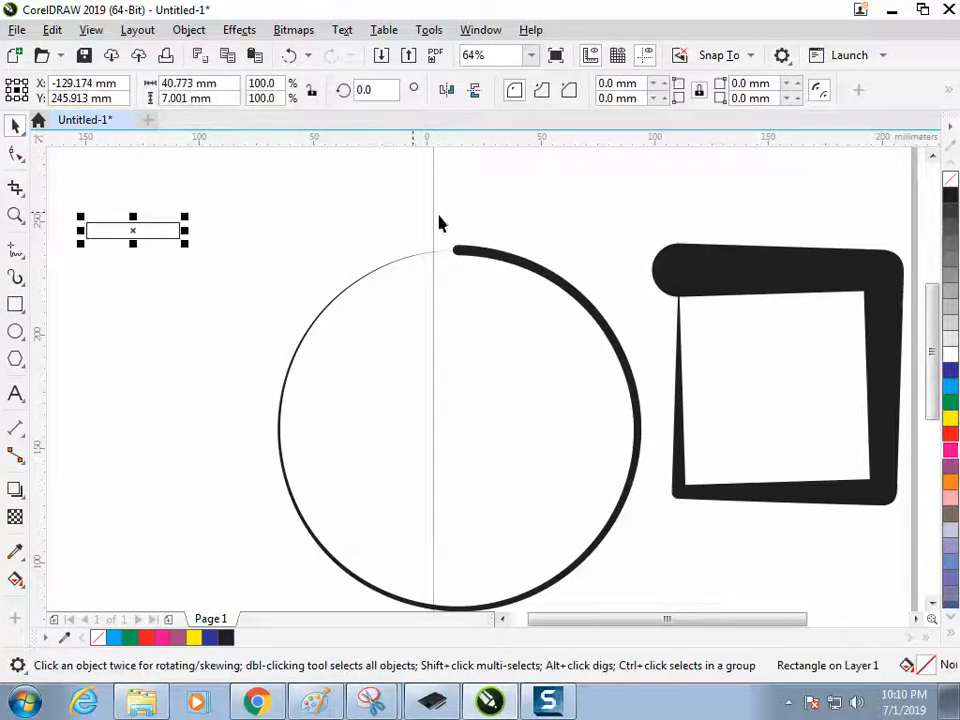
pyautogui.click(948, 193)
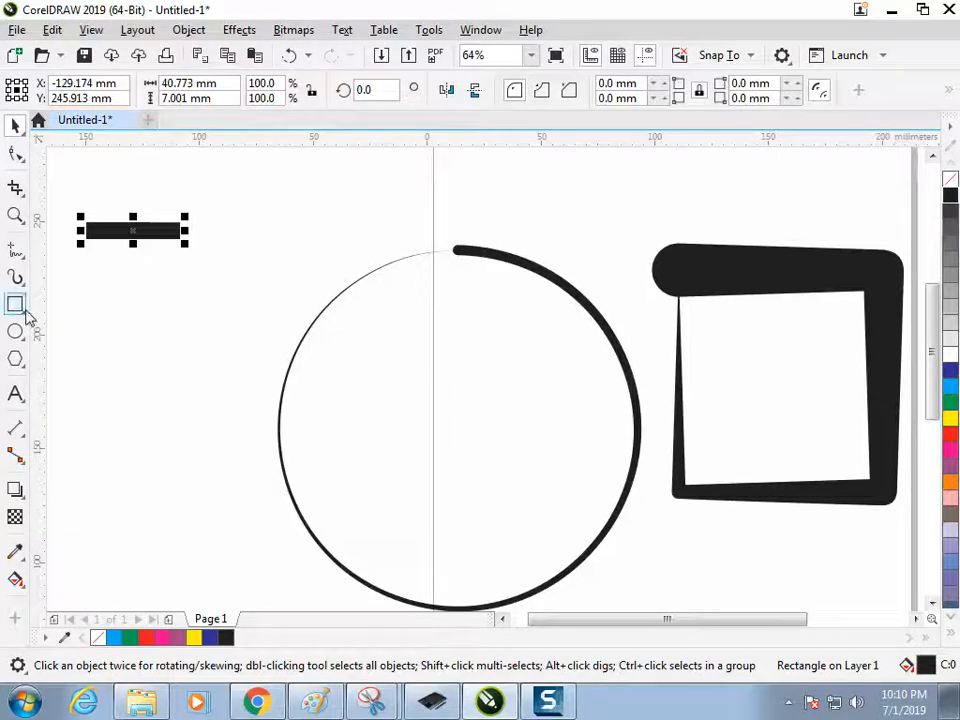
# Apply the 4.5 mm Artistic Media preset stroke to the small black rectangle and review the tool's customizable options.
pyautogui.click(15, 279)
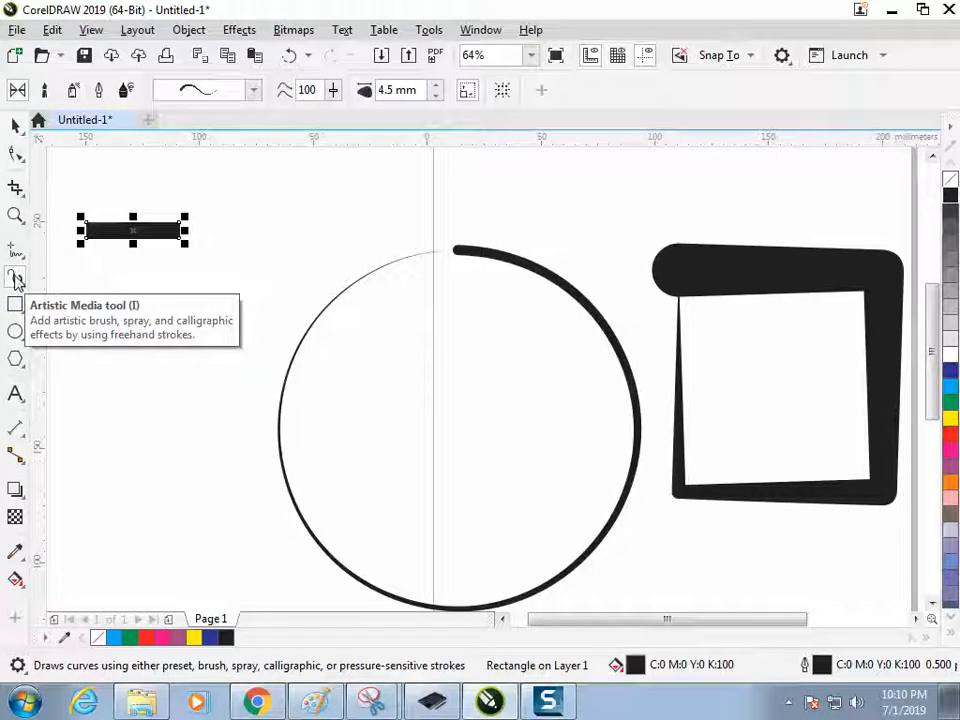
pyautogui.click(501, 94)
pyautogui.click(502, 95)
pyautogui.click(475, 94)
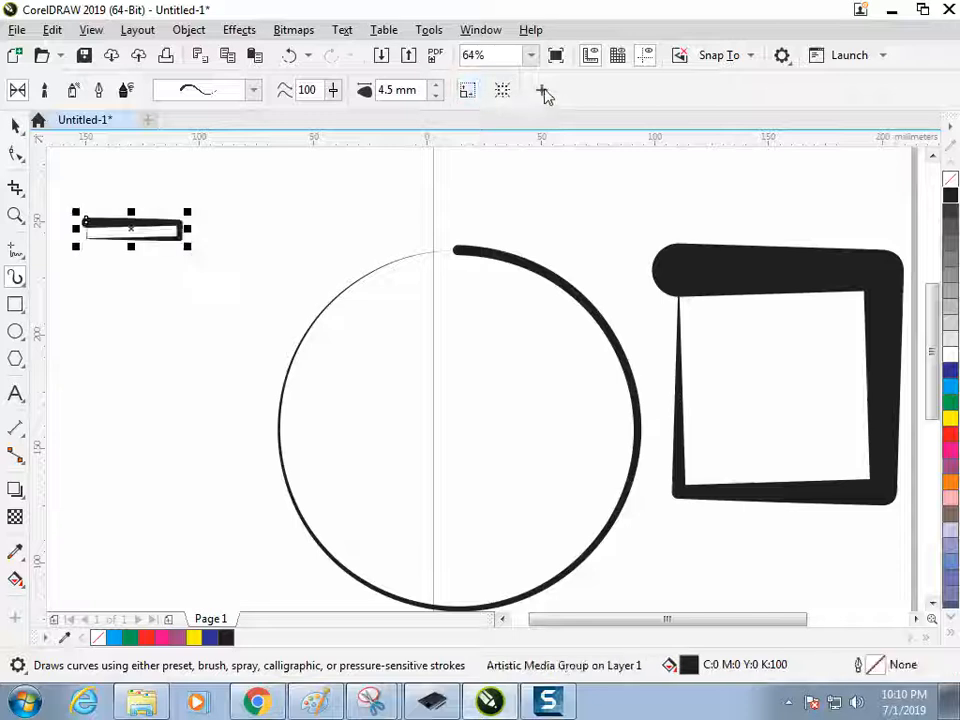
pyautogui.click(543, 93)
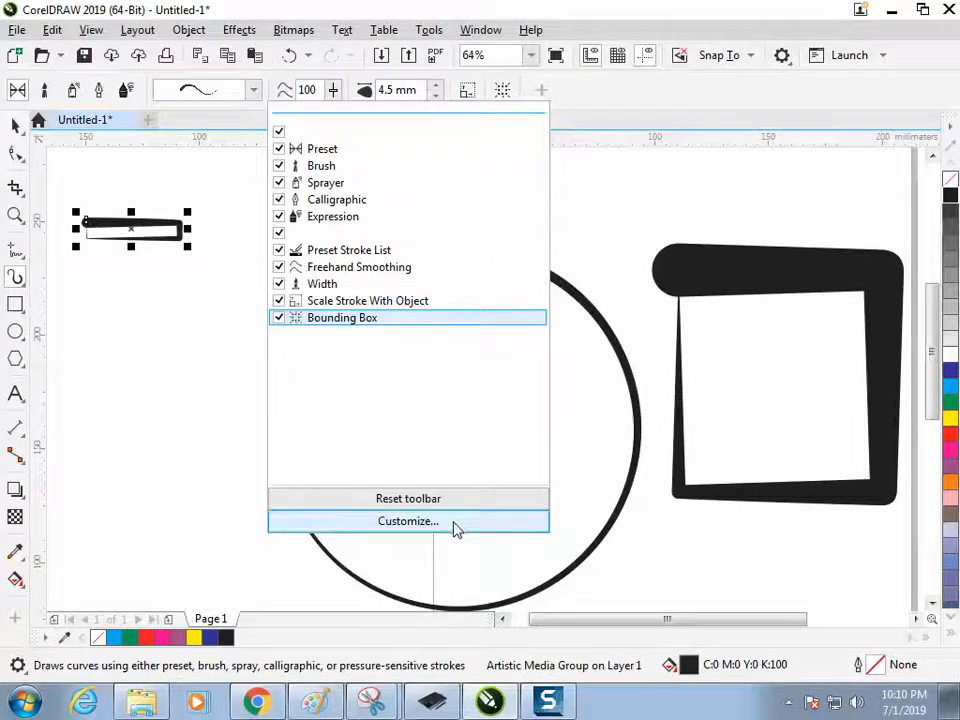
pyautogui.click(17, 132)
pyautogui.click(150, 232)
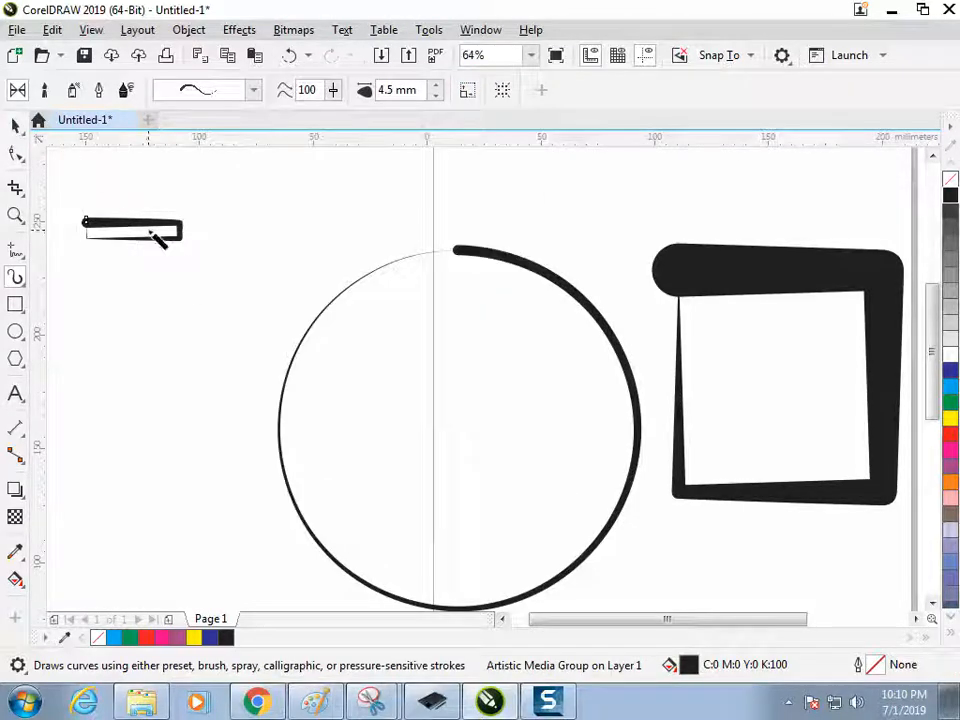
# Select the small rectangle by its preset edge and delete it.
pyautogui.click(15, 126)
pyautogui.click(148, 231)
pyautogui.click(148, 226)
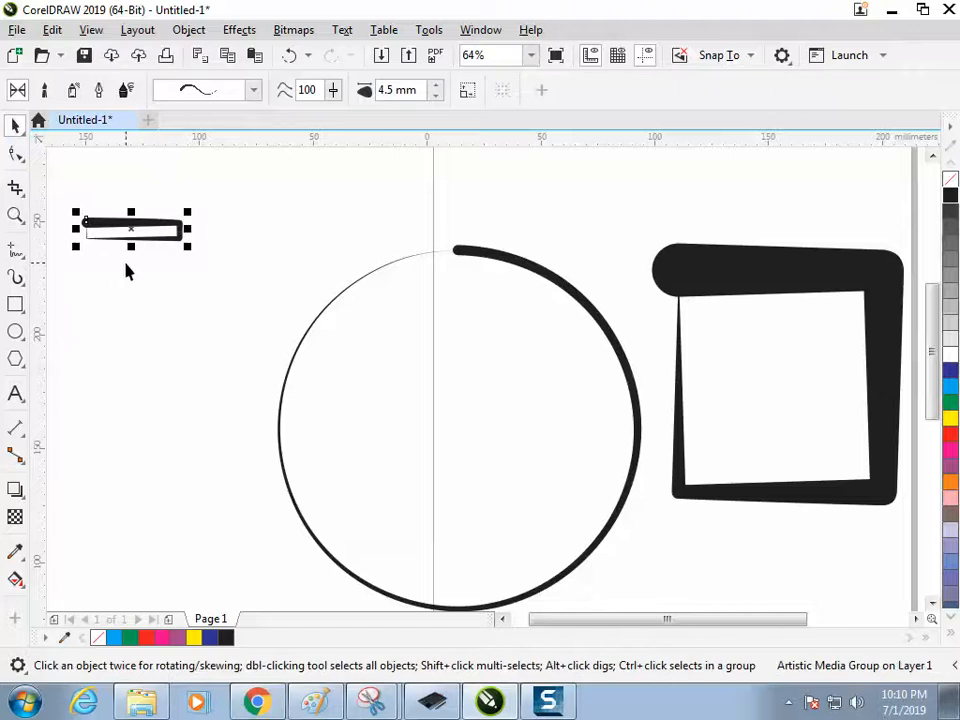
pyautogui.press('Delete')
# Draw a rectangle about 63.4 by 18.5 mm to the upper left of the circle and list the customizable Artistic Media options.
pyautogui.click(15, 304)
pyautogui.moveTo(127, 241); pyautogui.dragTo(271, 281)
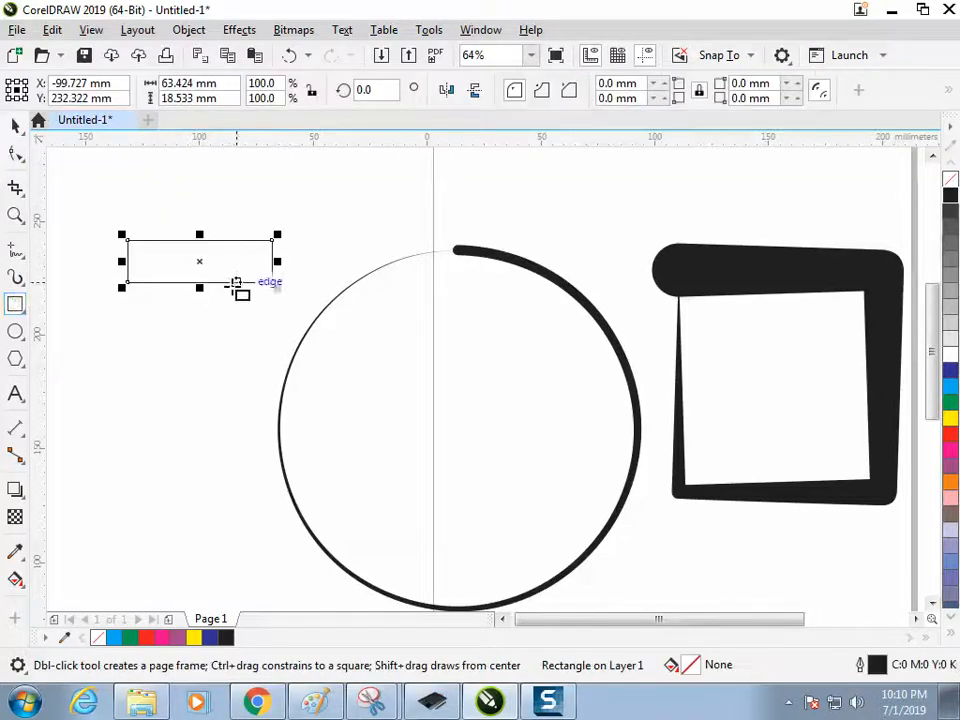
pyautogui.click(15, 277)
pyautogui.click(542, 91)
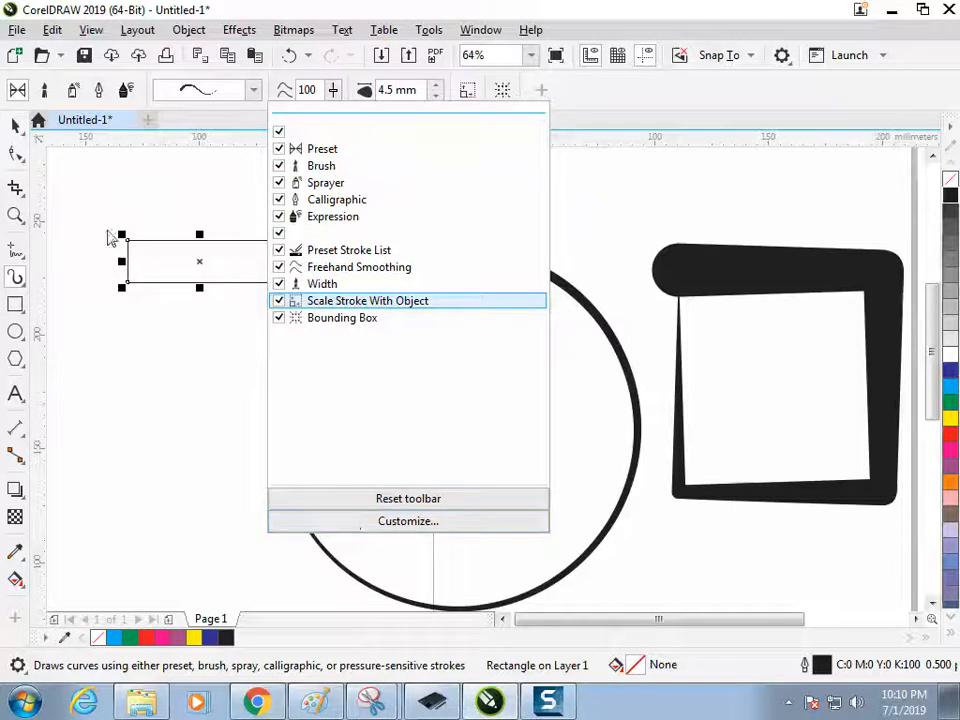
# Close the options list and delete the unfilled rectangle.
pyautogui.click(13, 125)
pyautogui.click(141, 344)
pyautogui.click(152, 274)
pyautogui.click(17, 128)
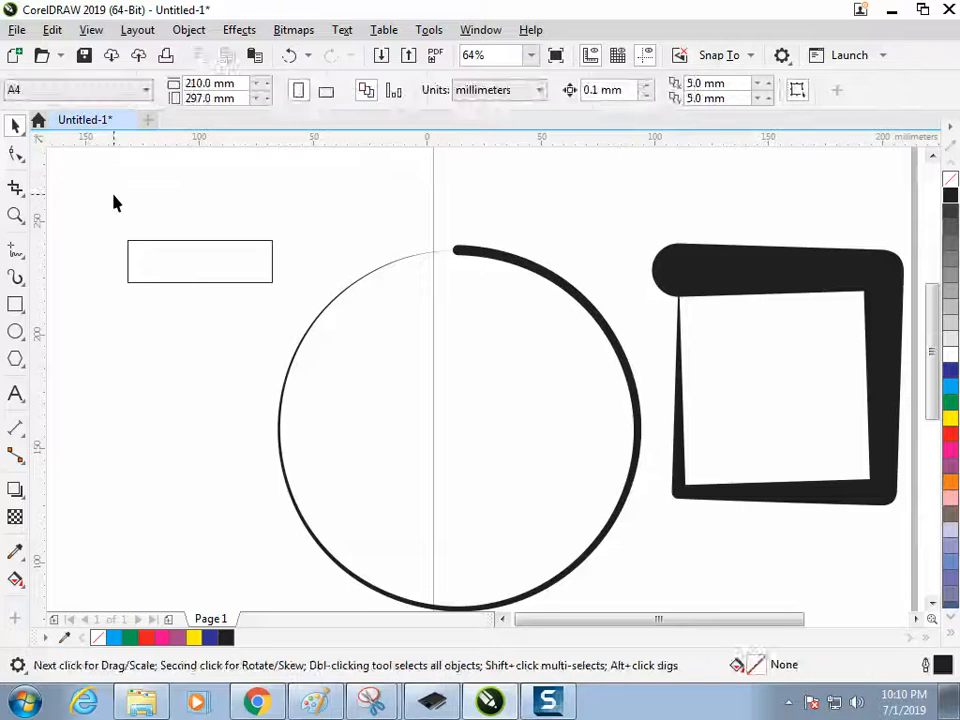
pyautogui.click(156, 256)
pyautogui.press('Delete')
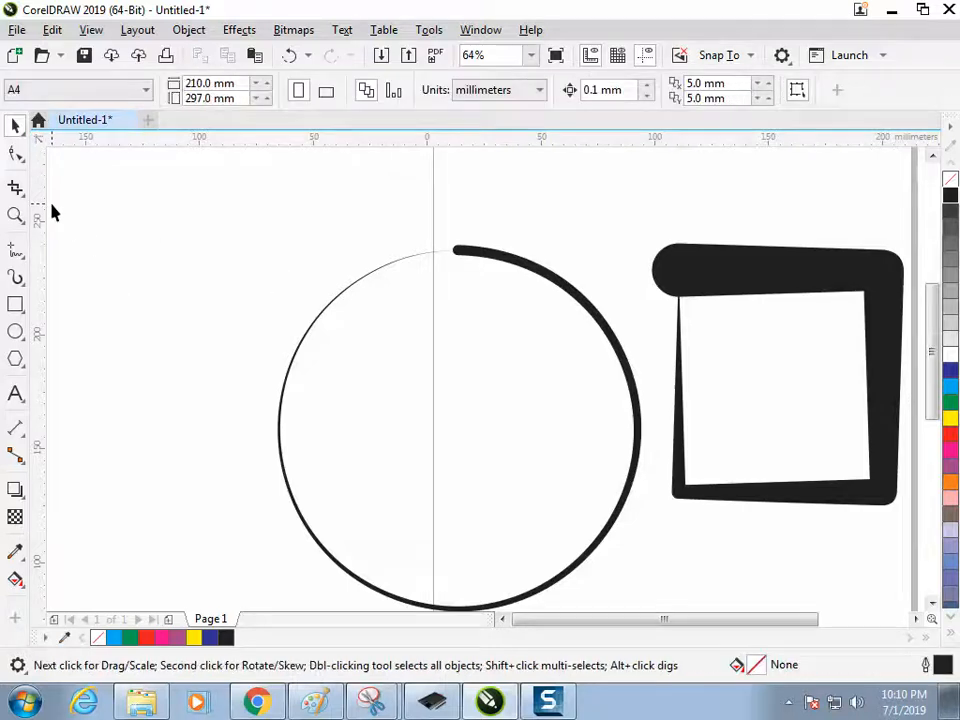
# Switch Artistic Media to Brush mode, choose another stroke from the Artistic category, and paint a wavy line downward left of the circle.
pyautogui.click(18, 278)
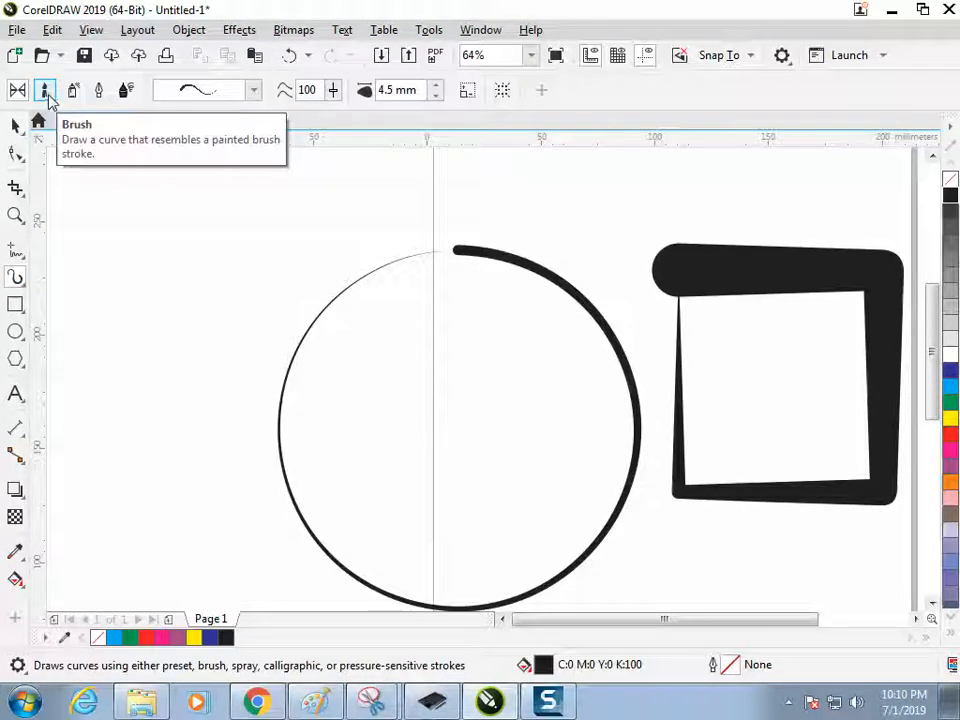
pyautogui.click(46, 92)
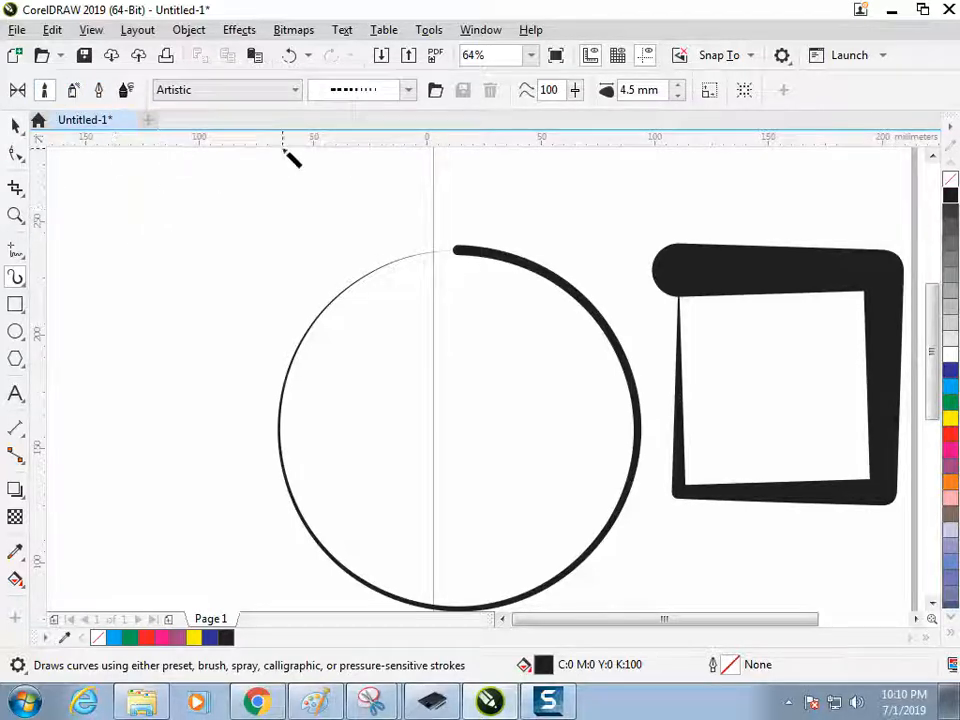
pyautogui.click(409, 90)
pyautogui.click(426, 60)
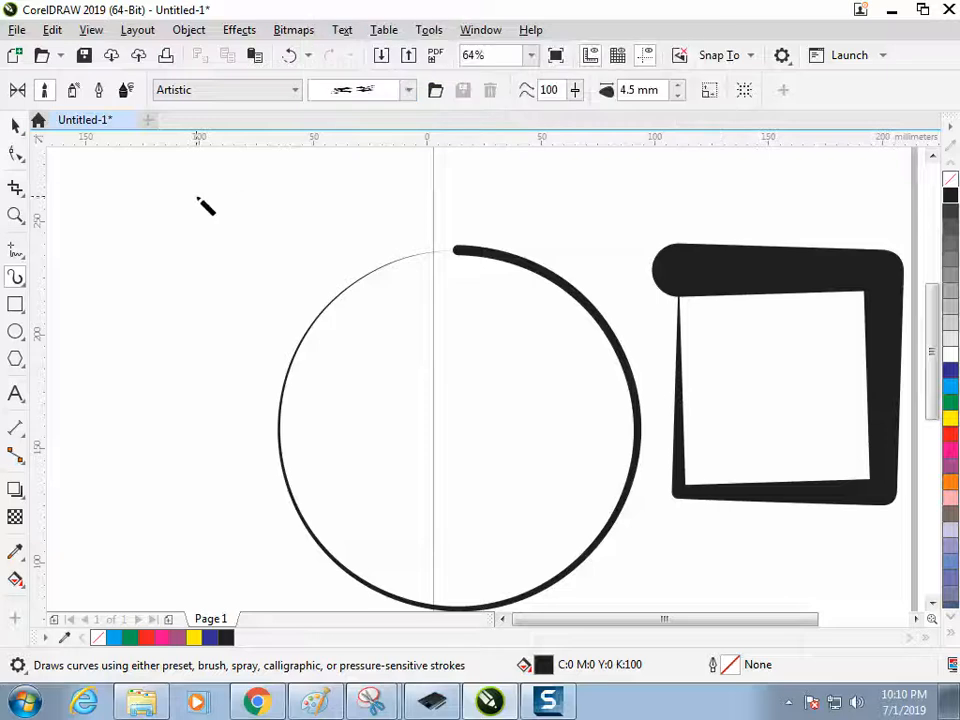
pyautogui.moveTo(124, 192); pyautogui.dragTo(240, 458)
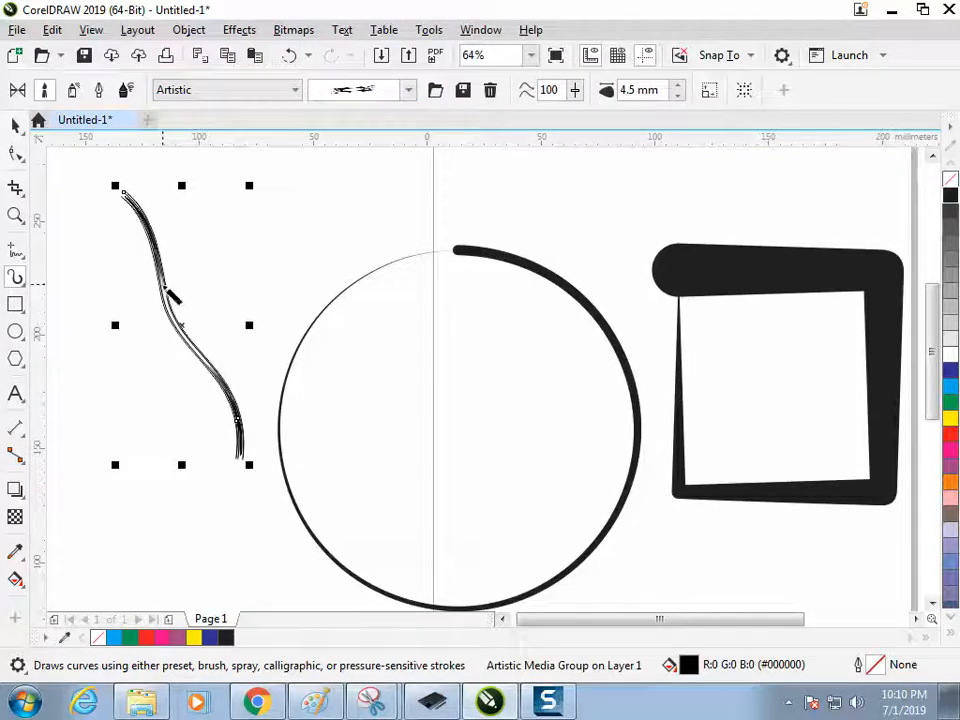
# Delete the downward brush stroke, and try another wavy stroke above the circle's left side before removing it too.
pyautogui.press('Delete')
pyautogui.moveTo(101, 300)
pyautogui.mouseDown()
pyautogui.moveTo(122, 279)
pyautogui.moveTo(321, 227)
pyautogui.moveTo(330, 205)
pyautogui.mouseUp()
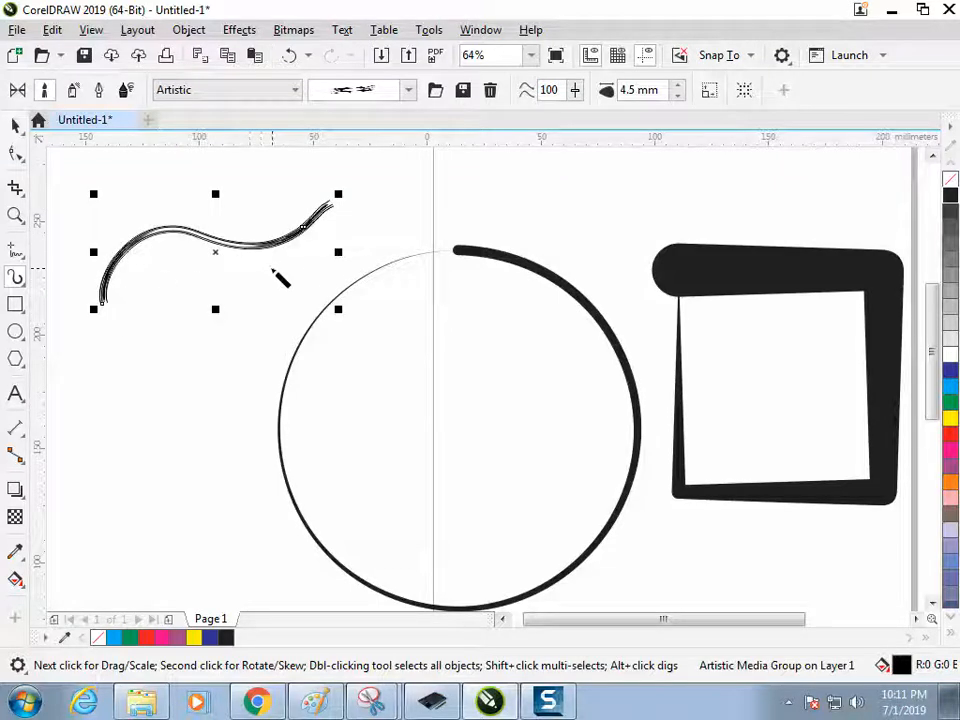
pyautogui.press('Delete')
# Draw a horizontal rectangle about 44.1 by 9.1 mm in the empty area to the upper left of the circle.
pyautogui.click(15, 304)
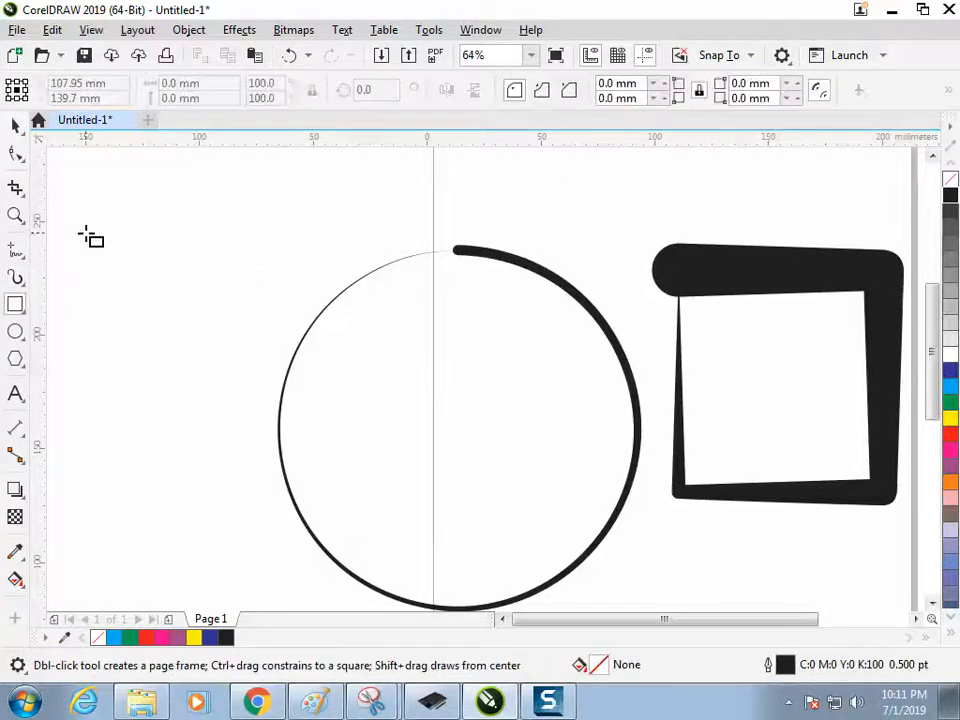
pyautogui.moveTo(77, 191); pyautogui.dragTo(188, 221)
pyautogui.click(15, 124)
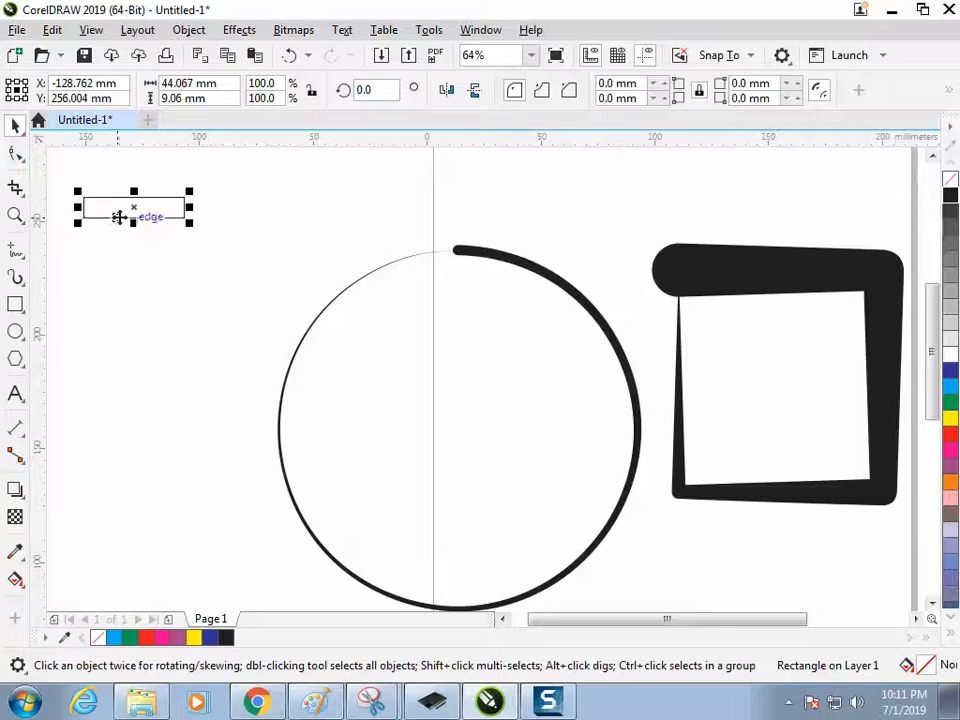
# Save the selected rectangle as a custom Artistic Media brush named d in the Artistic Media folder.
pyautogui.click(15, 277)
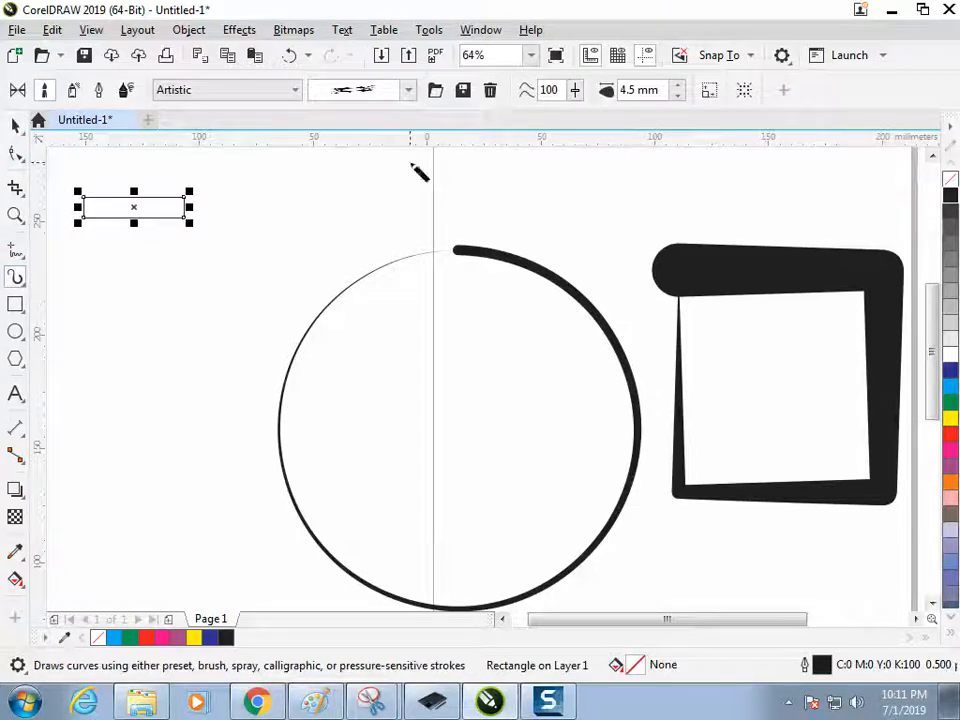
pyautogui.click(464, 92)
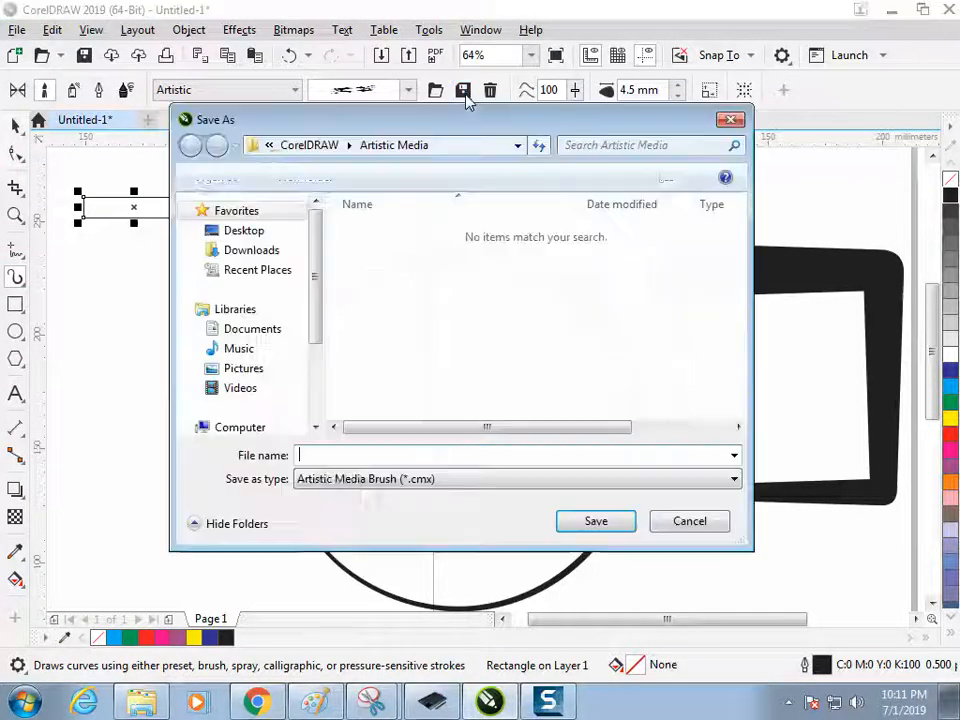
pyautogui.write('d')
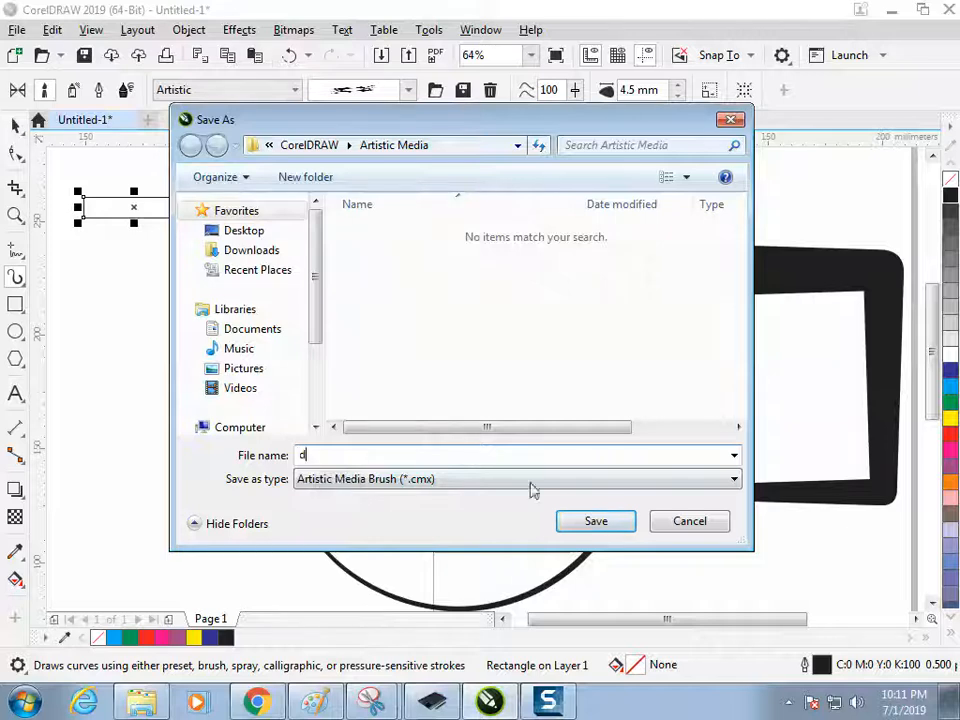
pyautogui.click(574, 518)
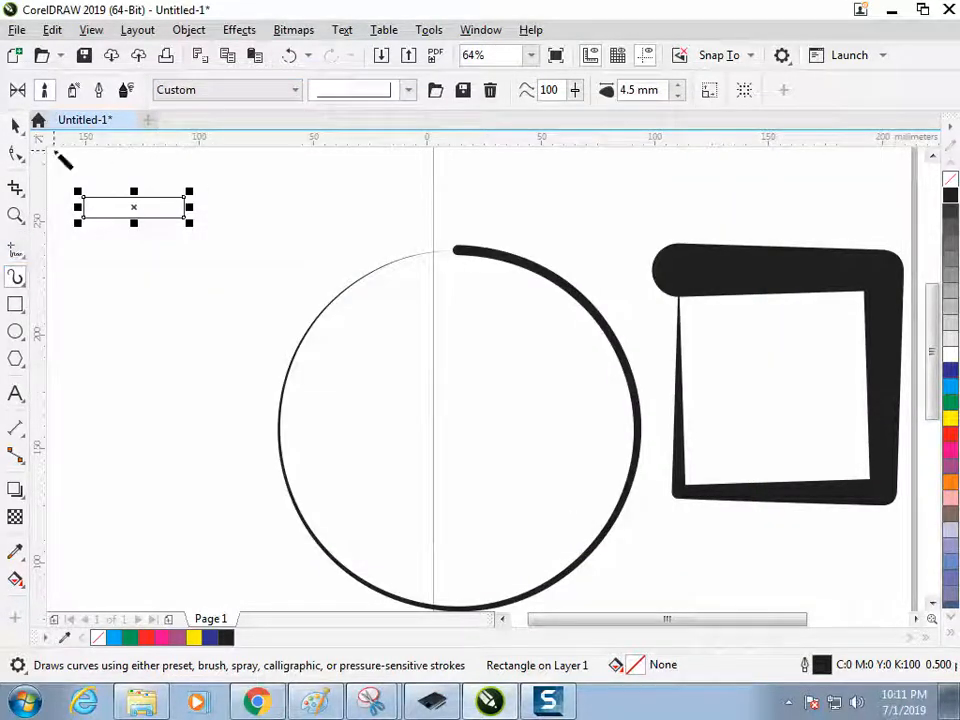
# Paint a wavy stroke with the custom rectangle brush beside the circle, and draw an ellipse about 32.5 by 22.7 mm below it.
pyautogui.moveTo(82, 323)
pyautogui.mouseDown()
pyautogui.moveTo(103, 301)
pyautogui.moveTo(261, 309)
pyautogui.moveTo(347, 240)
pyautogui.mouseUp()
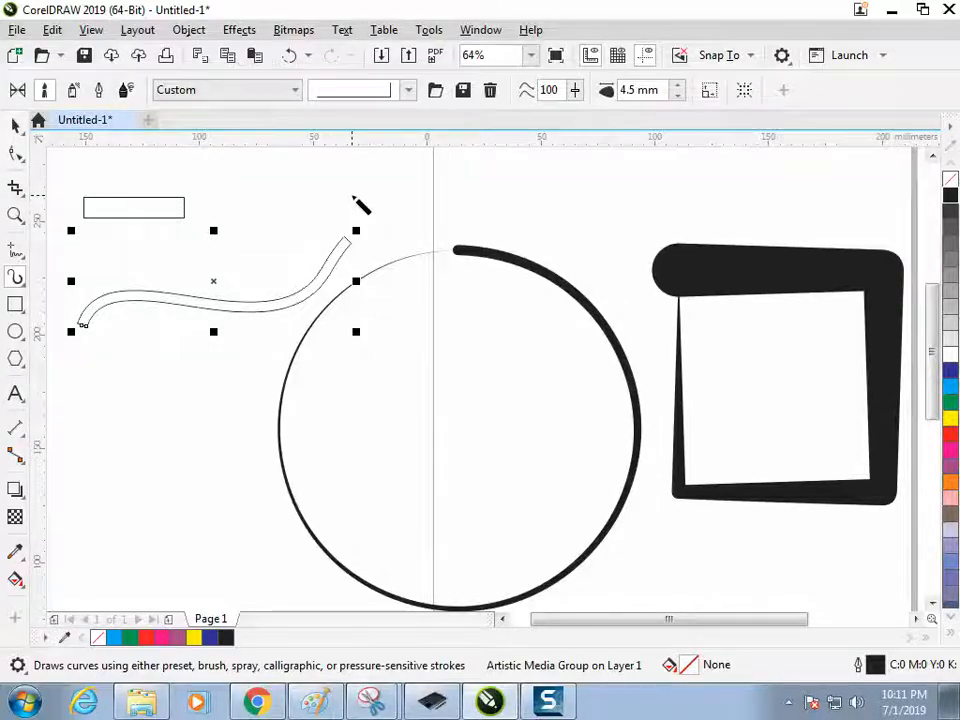
pyautogui.press('space')
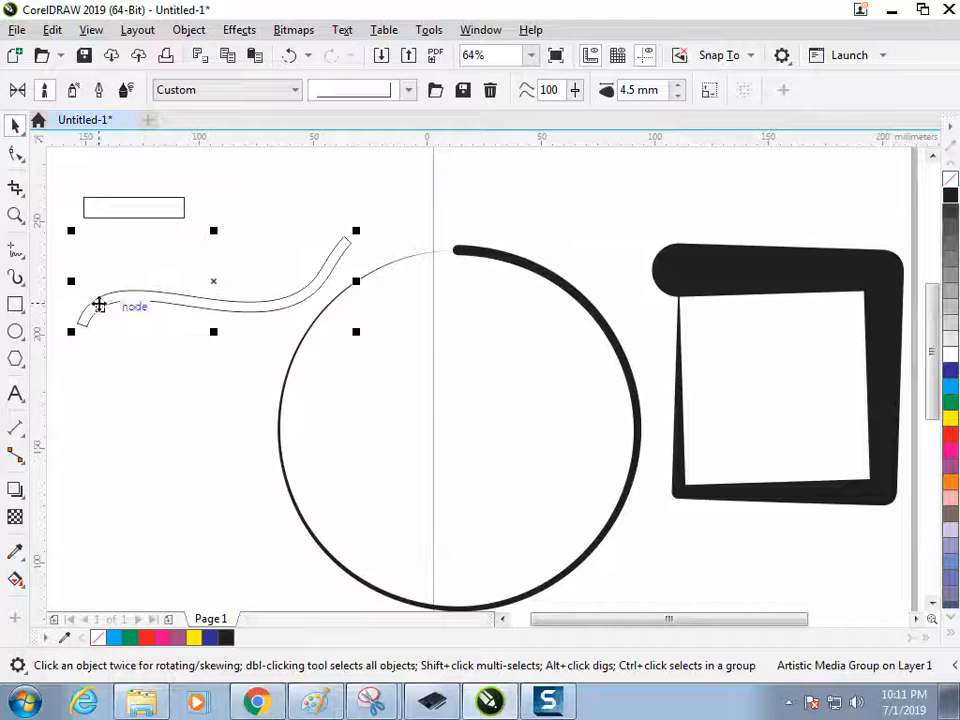
pyautogui.click(15, 331)
pyautogui.moveTo(96, 383); pyautogui.dragTo(174, 437)
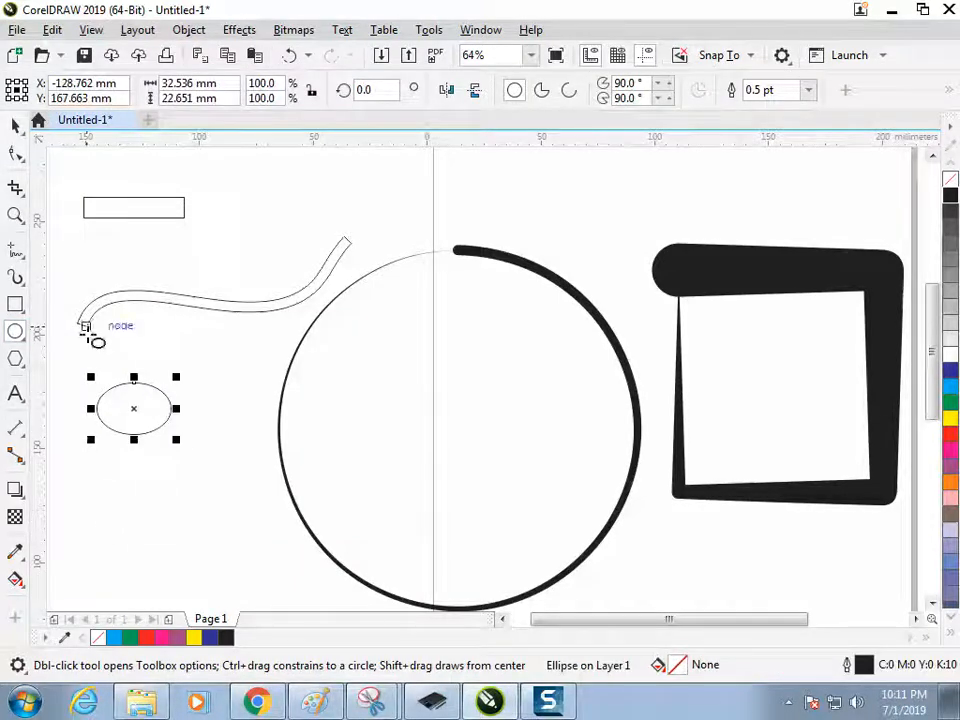
# Save the selected ellipse as a custom Artistic Media brush, overwriting d.cmx in the Artistic Media folder.
pyautogui.click(15, 125)
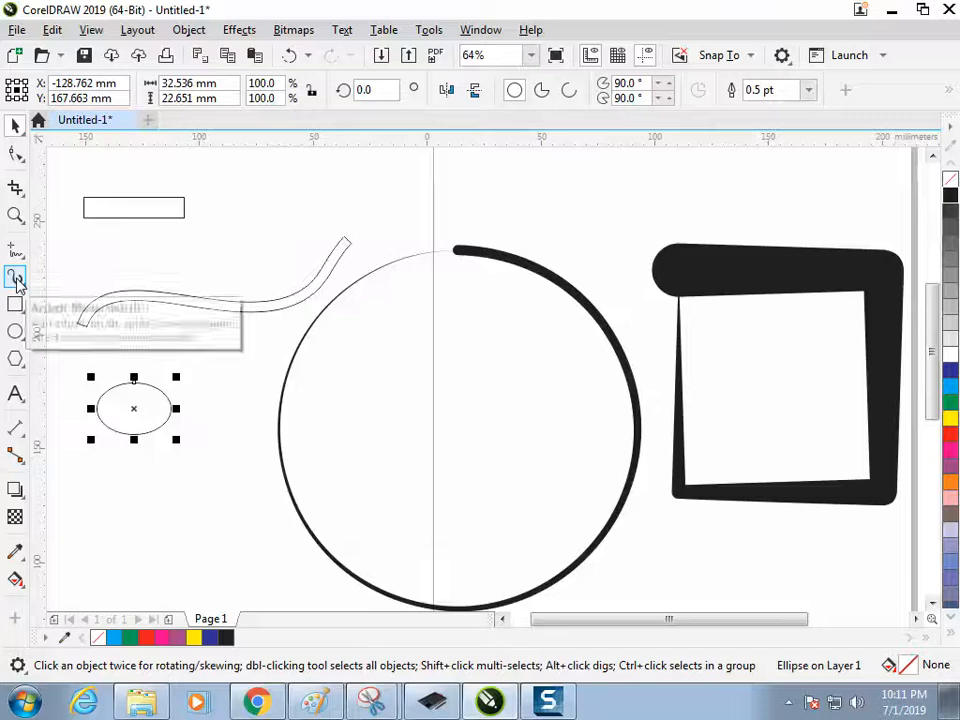
pyautogui.click(16, 279)
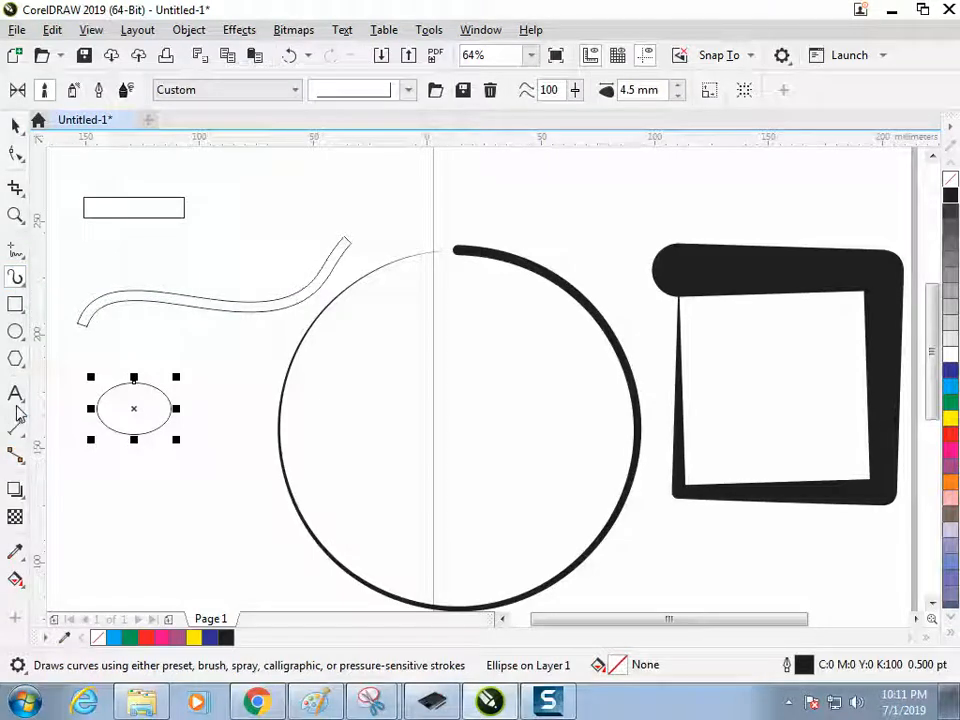
pyautogui.click(462, 99)
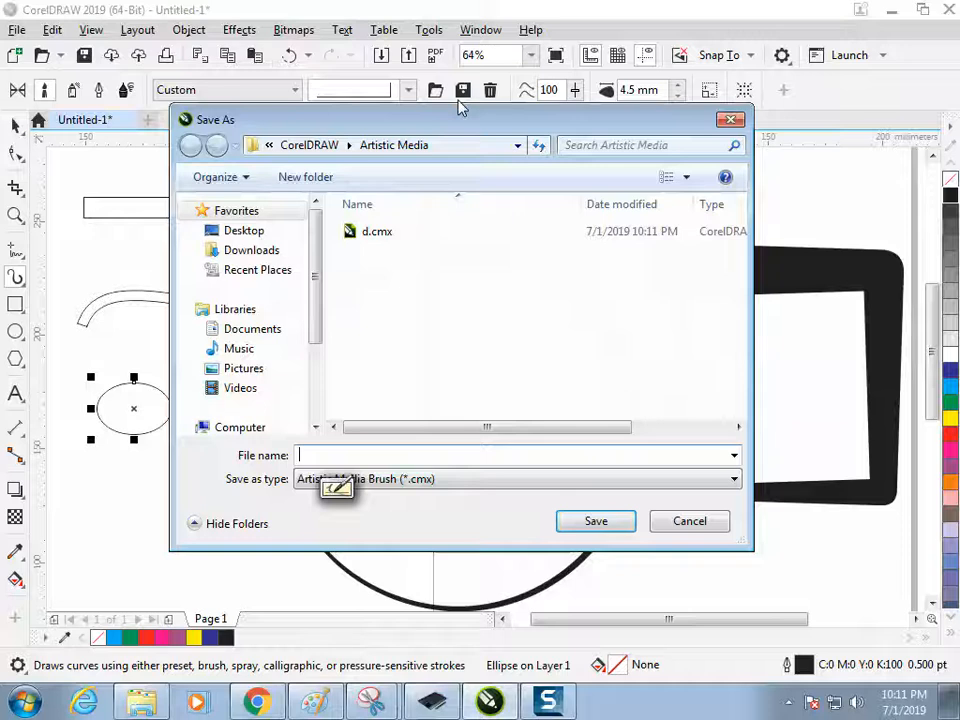
pyautogui.click(381, 234)
pyautogui.click(596, 520)
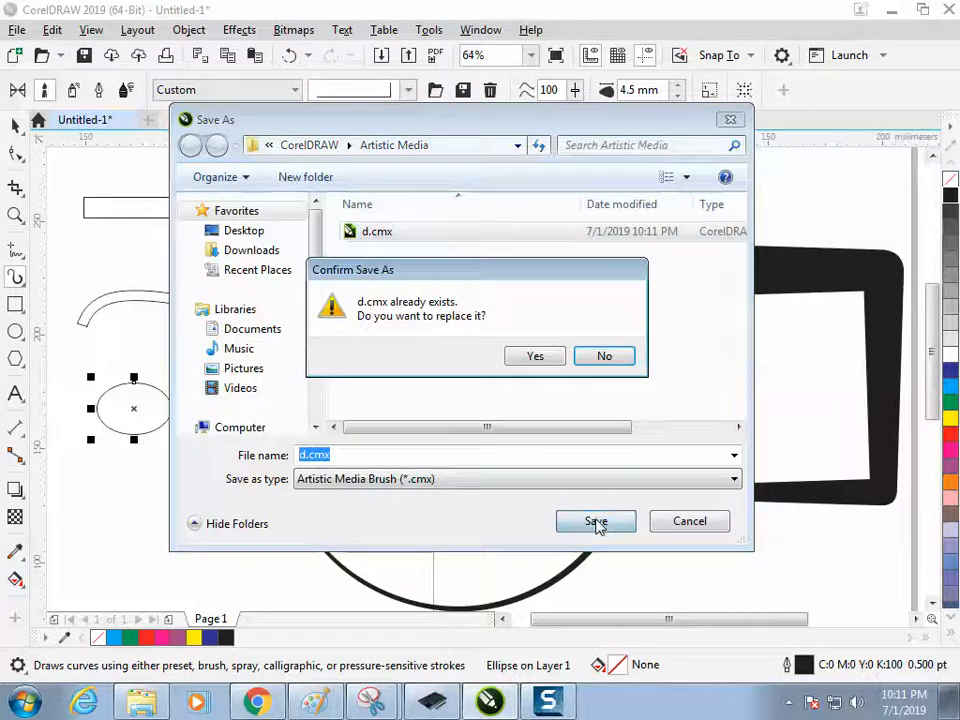
pyautogui.click(538, 360)
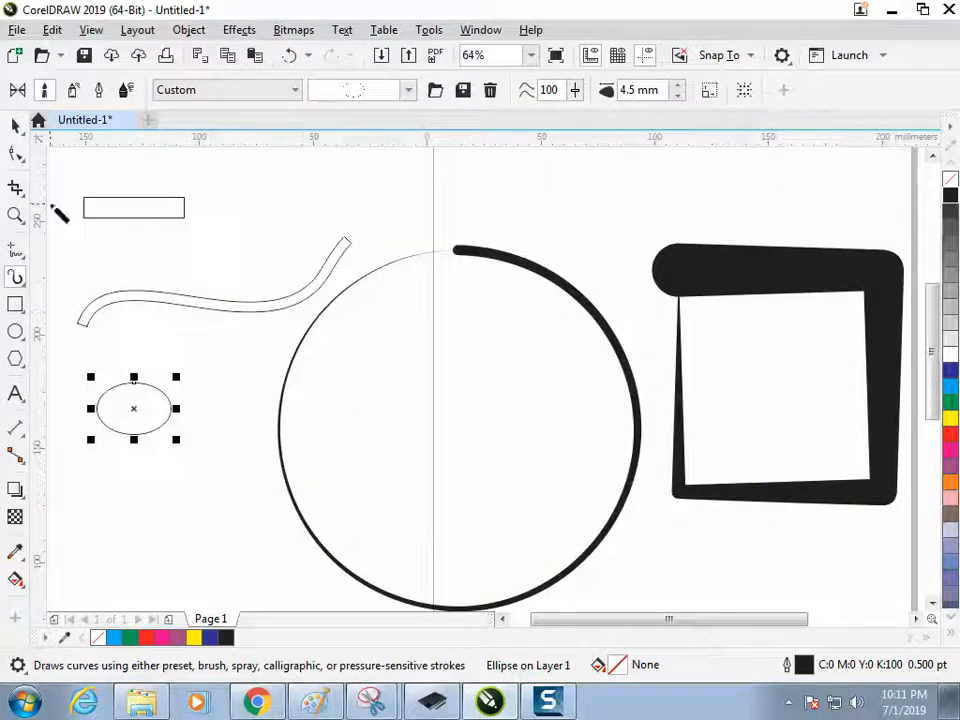
# Deselect the ellipse, check the Custom brush category, and paint an S-shaped stroke with the ellipse brush across the circle's lower left edge.
pyautogui.click(16, 126)
pyautogui.click(172, 230)
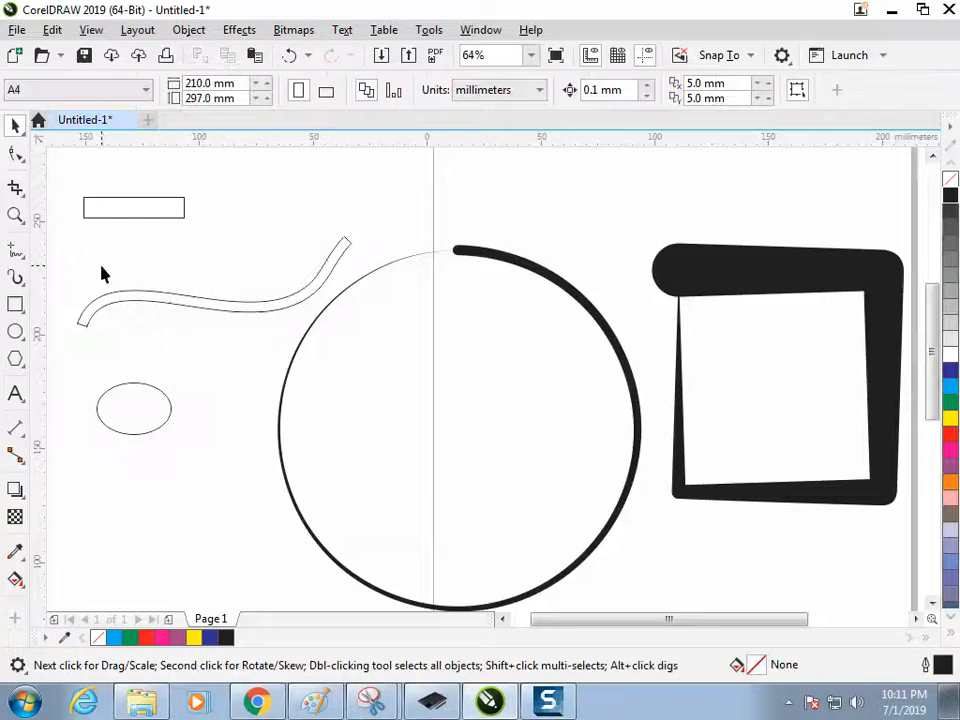
pyautogui.click(16, 278)
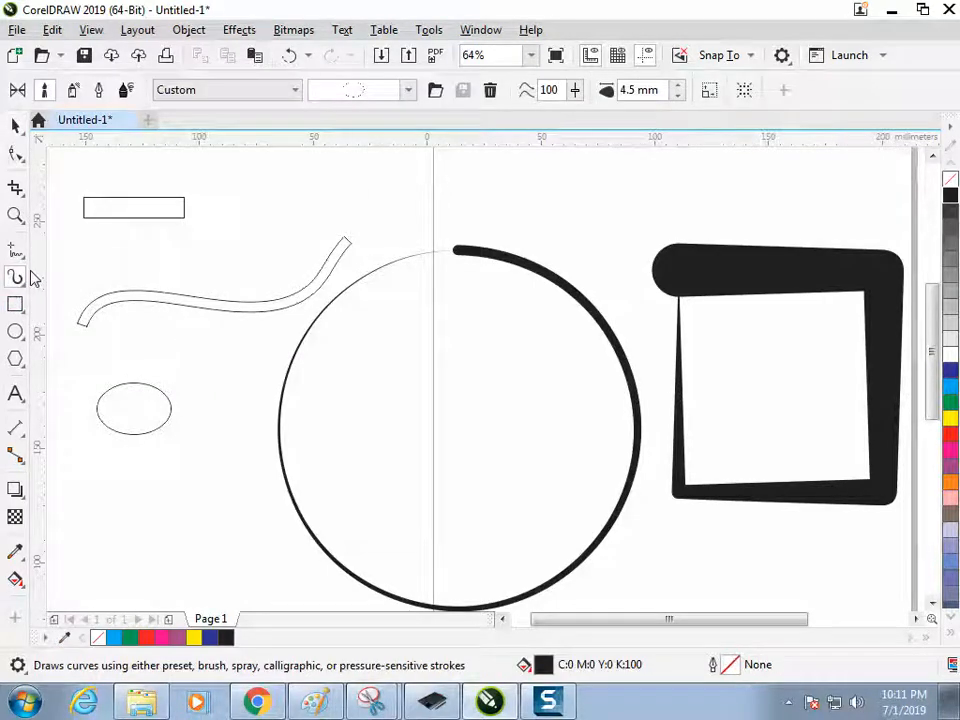
pyautogui.click(294, 90)
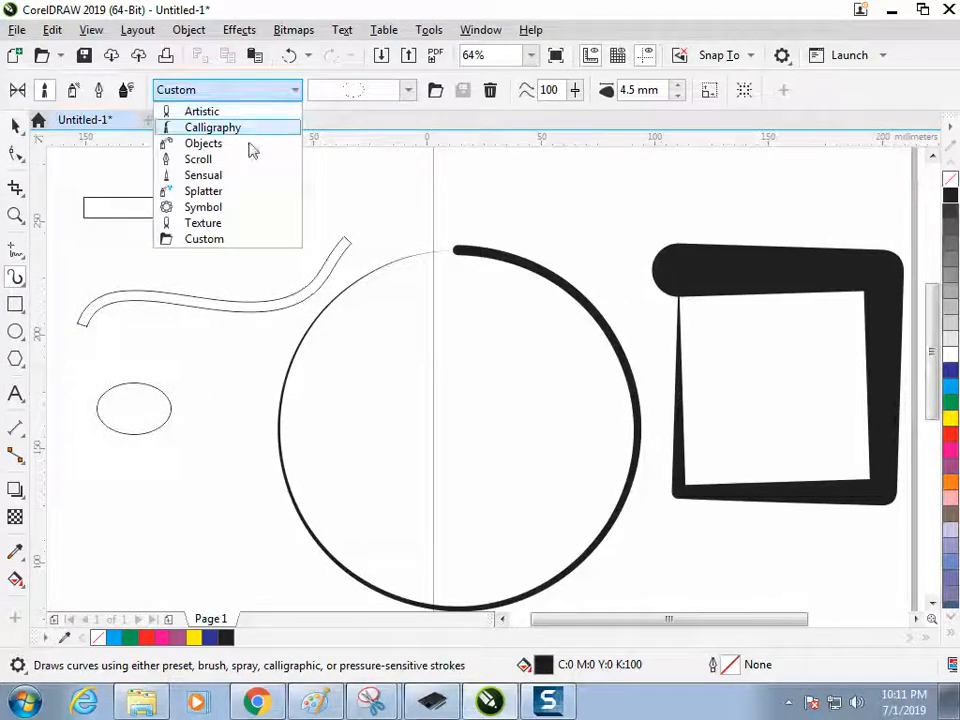
pyautogui.click(206, 238)
pyautogui.click(408, 94)
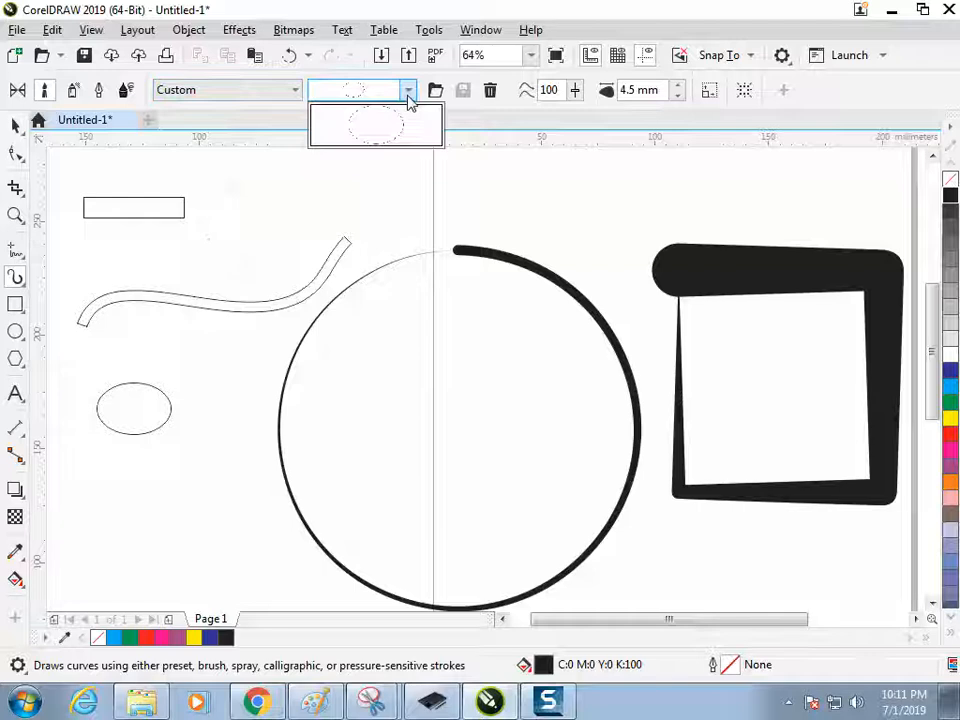
pyautogui.click(411, 94)
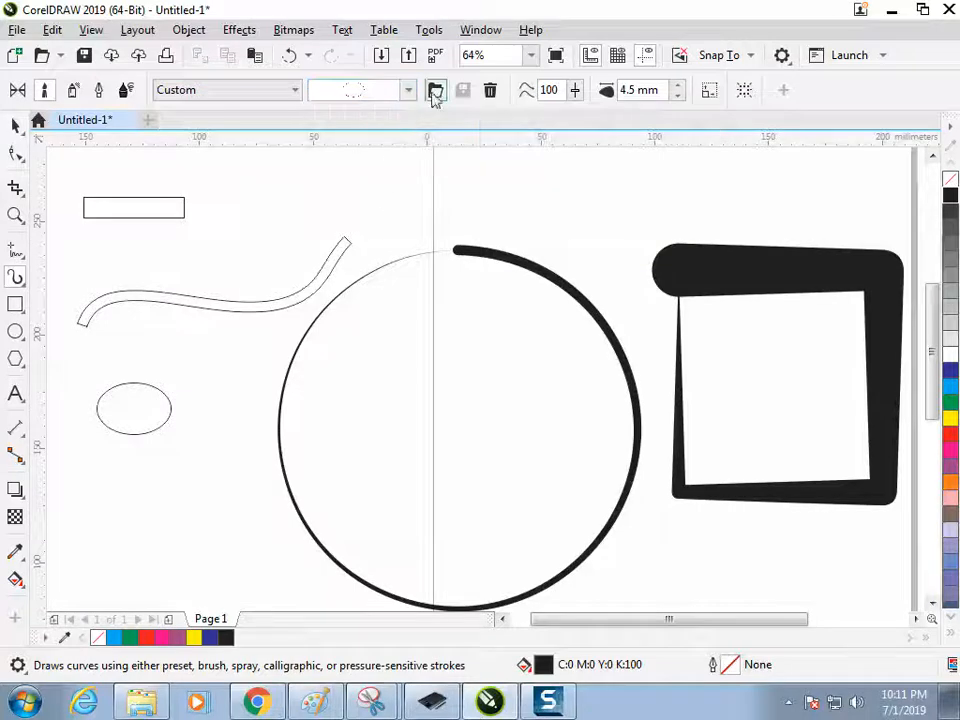
pyautogui.moveTo(140, 333)
pyautogui.mouseDown()
pyautogui.moveTo(257, 540)
pyautogui.moveTo(390, 530)
pyautogui.mouseUp()
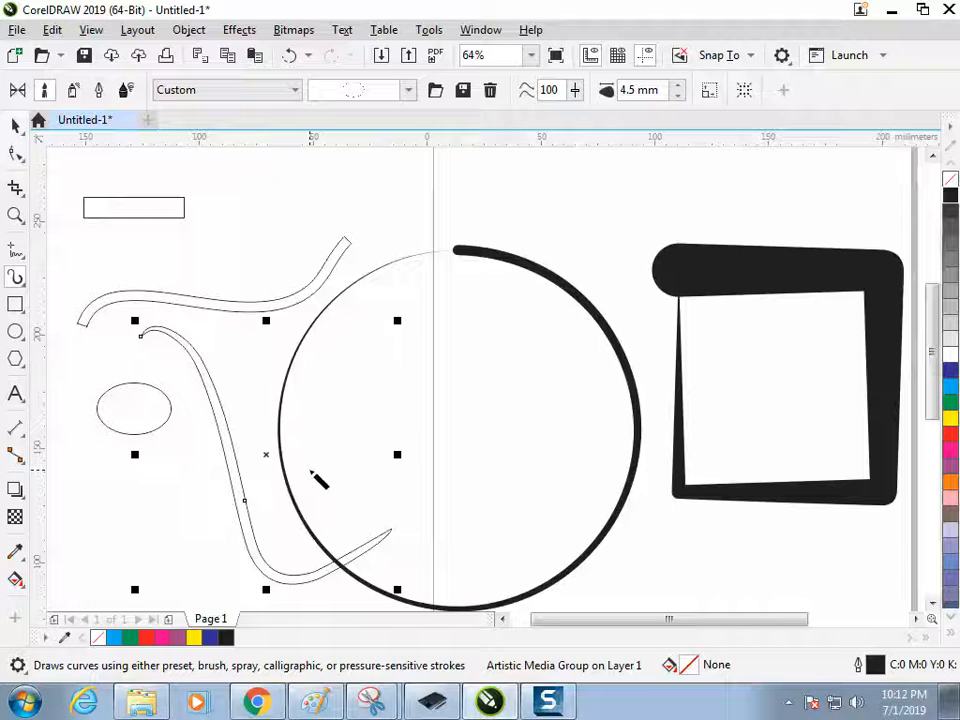
# Delete every object in the document and draw a new horizontal rectangle about 50.2 by 8.2 mm on the area left of the page.
pyautogui.hotkey('ctrl', 'a')
pyautogui.press('Delete')
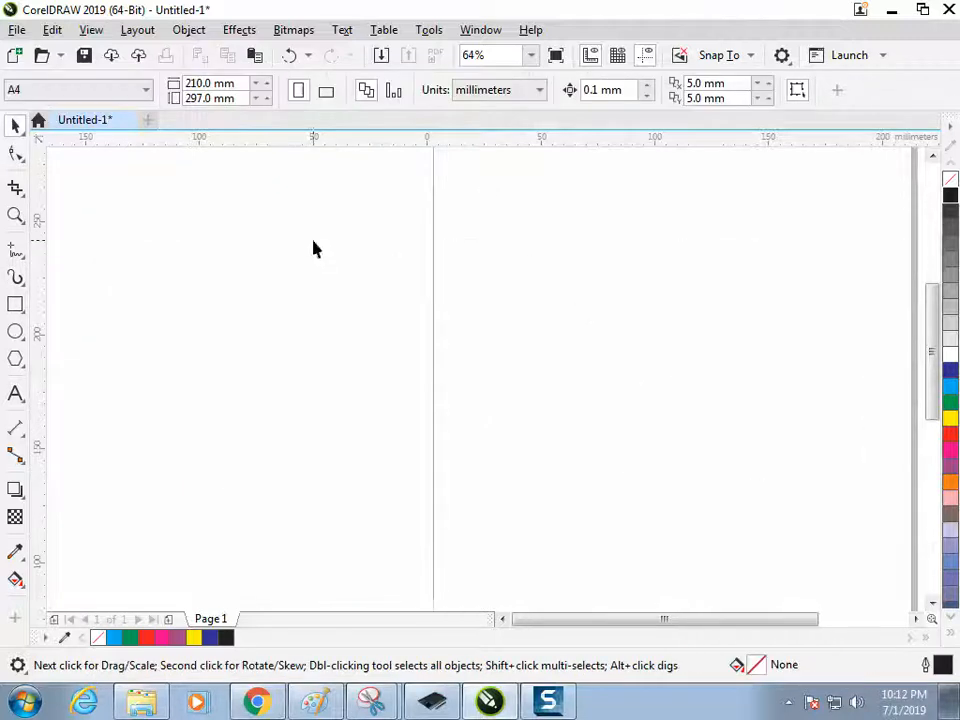
pyautogui.click(16, 305)
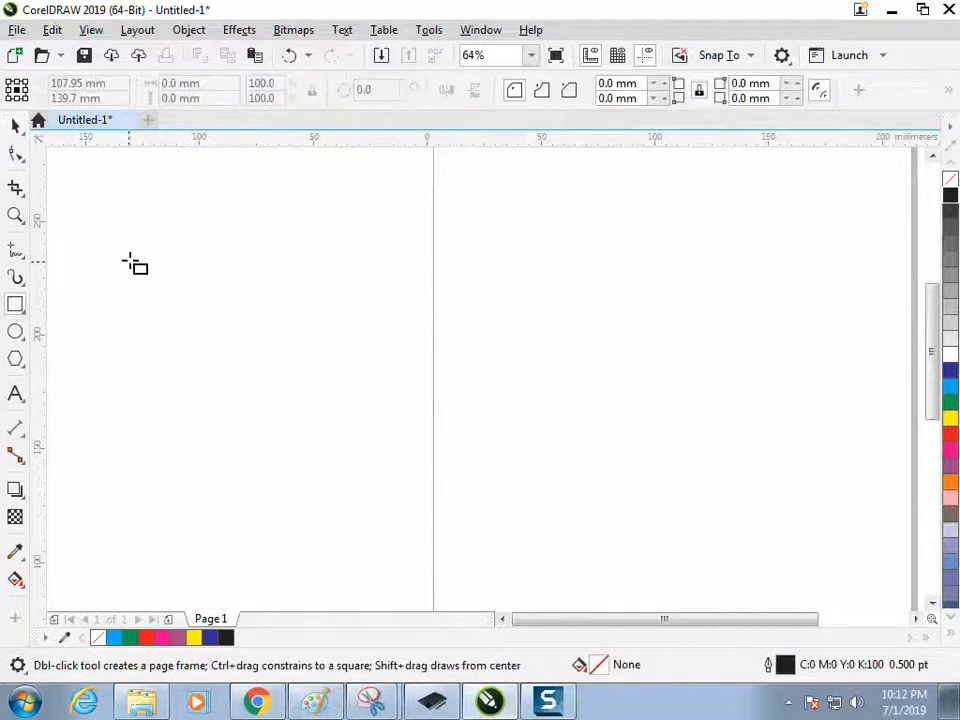
pyautogui.moveTo(128, 226); pyautogui.dragTo(244, 243)
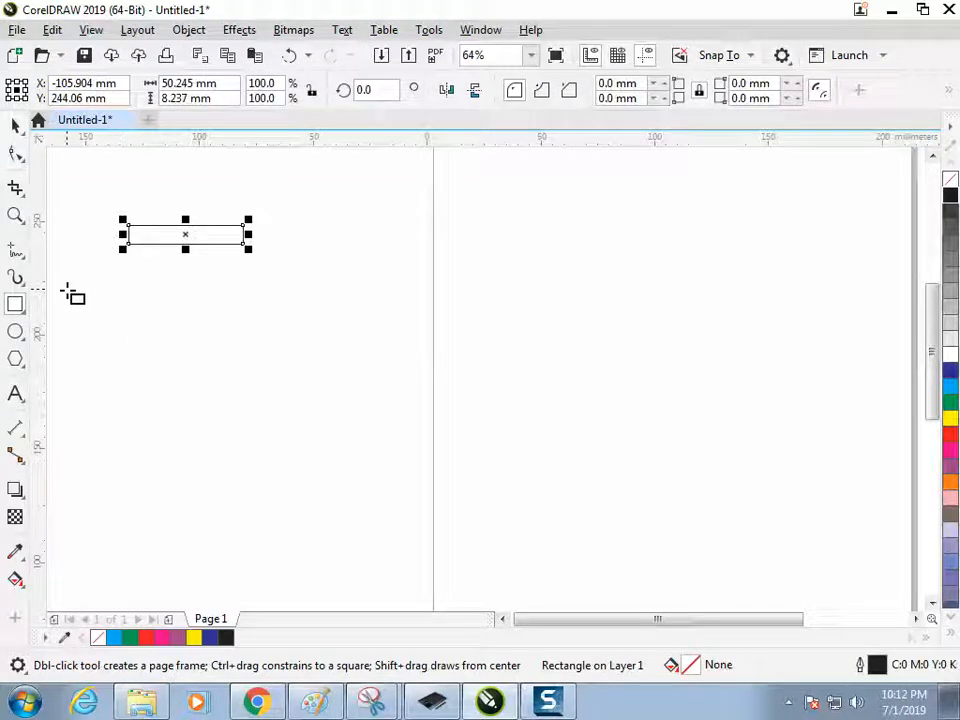
# Save the selected rectangle as a custom Artistic Media brush named rec in the Artistic Media folder.
pyautogui.click(16, 280)
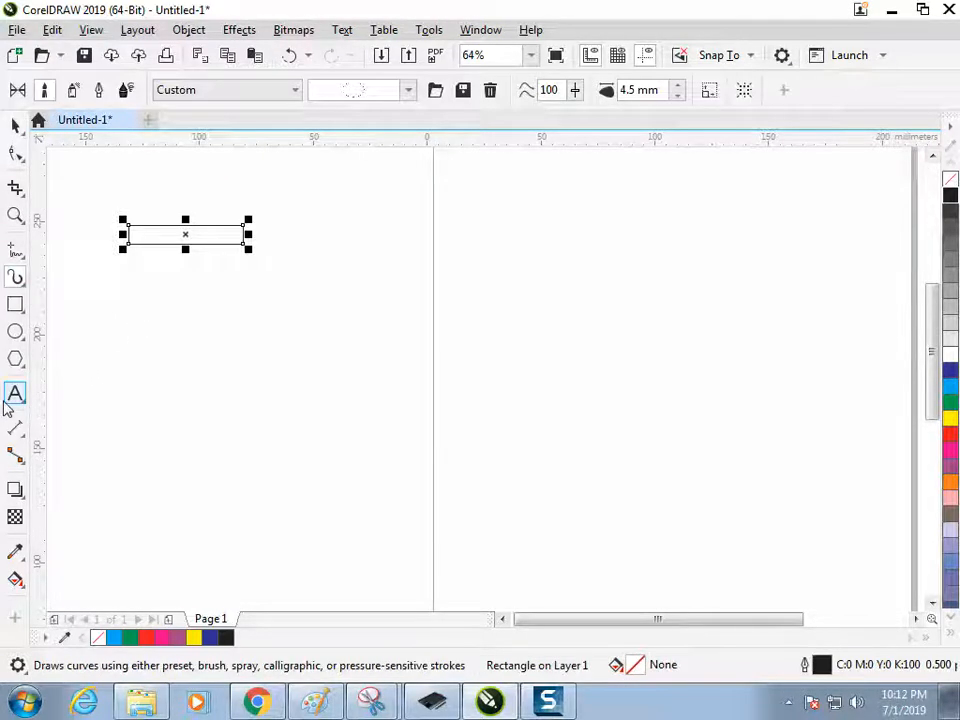
pyautogui.click(463, 91)
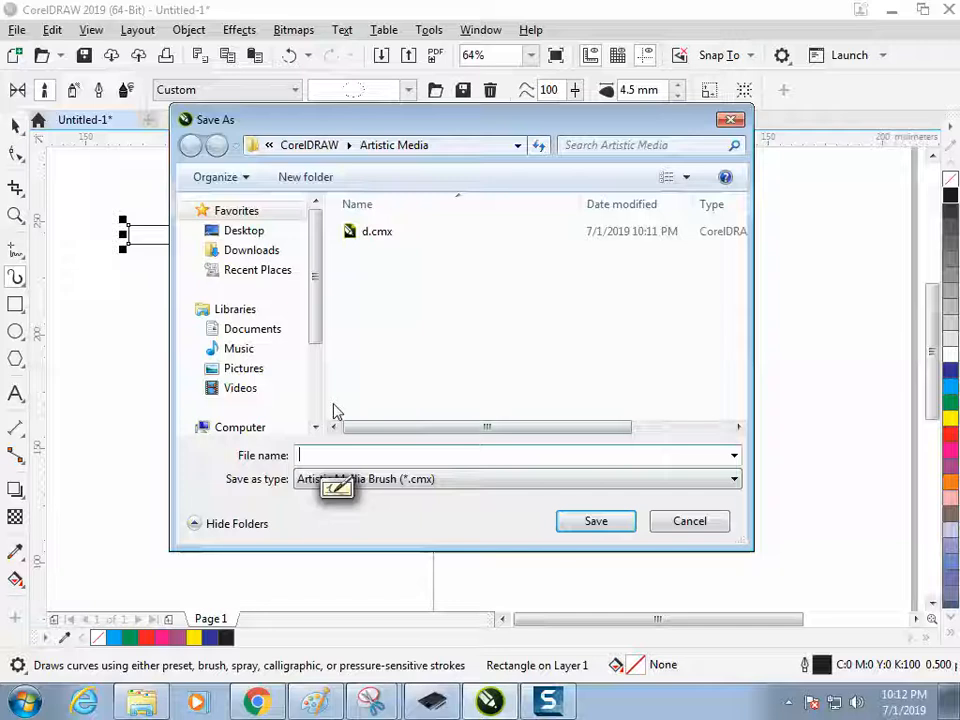
pyautogui.write('rec')
pyautogui.press('Return')
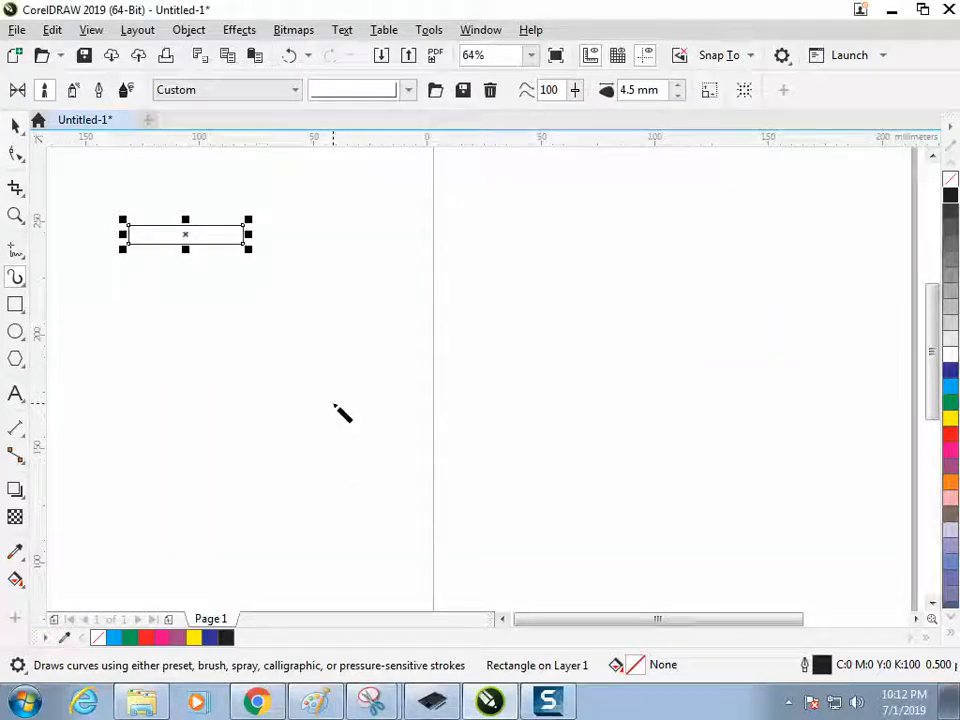
# Paint a long wavy stroke below the rectangle, try the ellipse brush on it, and return it to the rectangle brush.
pyautogui.click(18, 280)
pyautogui.moveTo(96, 316)
pyautogui.mouseDown()
pyautogui.moveTo(471, 401)
pyautogui.moveTo(579, 333)
pyautogui.mouseUp()
pyautogui.click(409, 92)
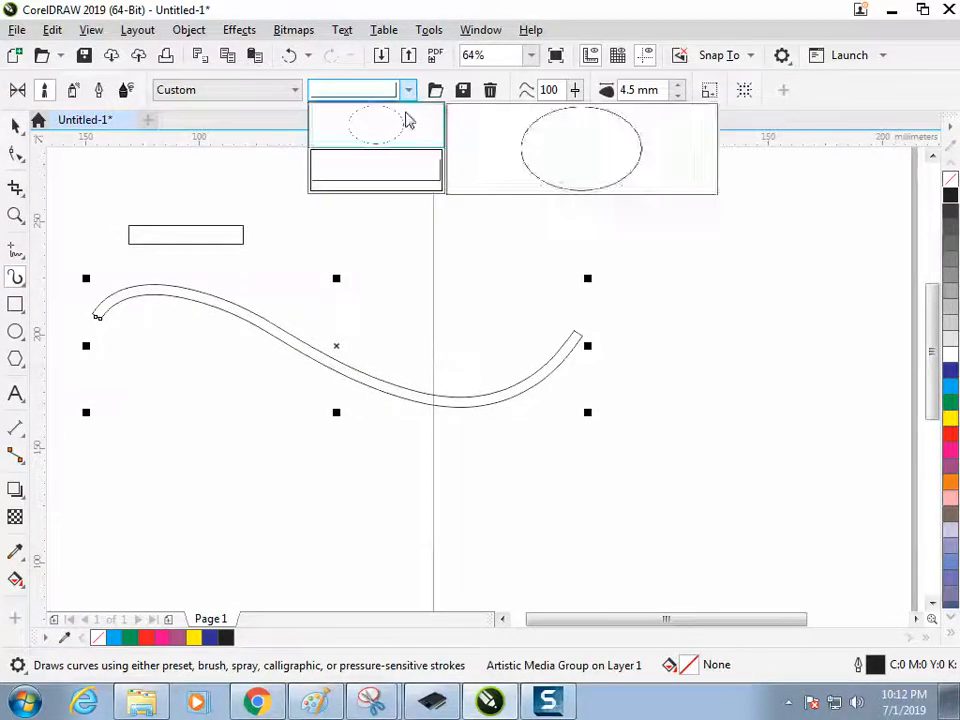
pyautogui.click(394, 158)
pyautogui.click(399, 92)
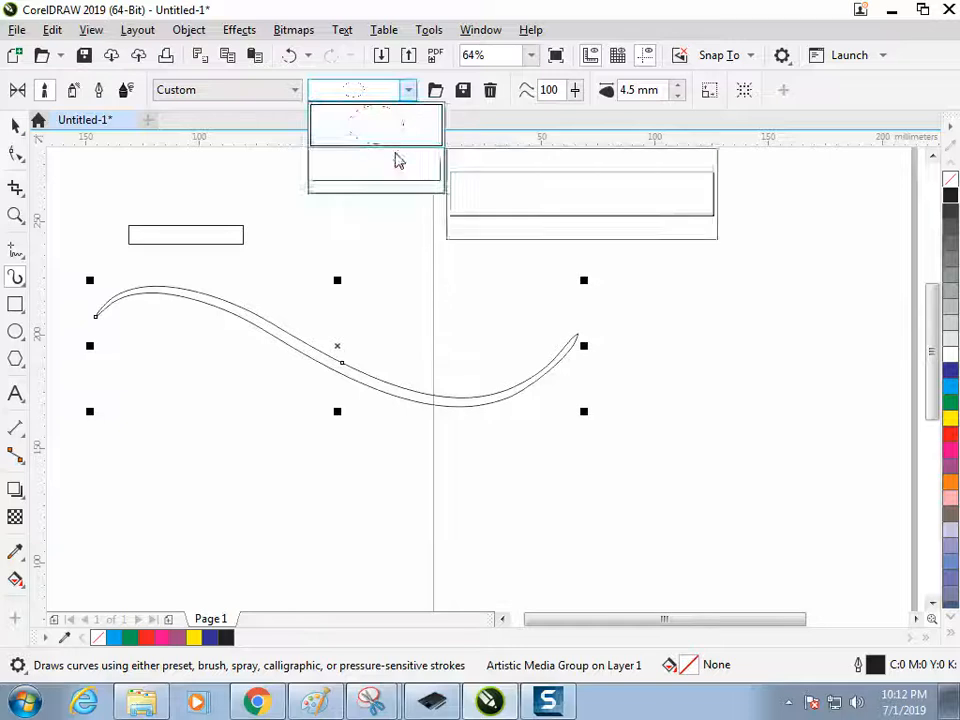
pyautogui.click(396, 160)
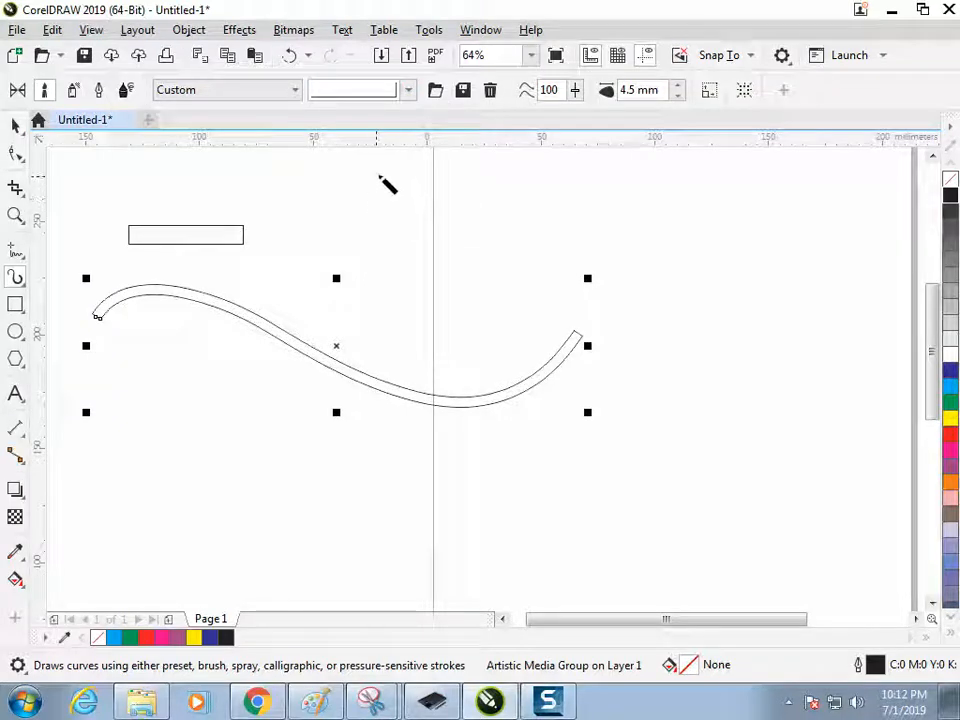
# Look through the brush categories, keep Custom for the wavy stroke, and deselect it.
pyautogui.click(294, 90)
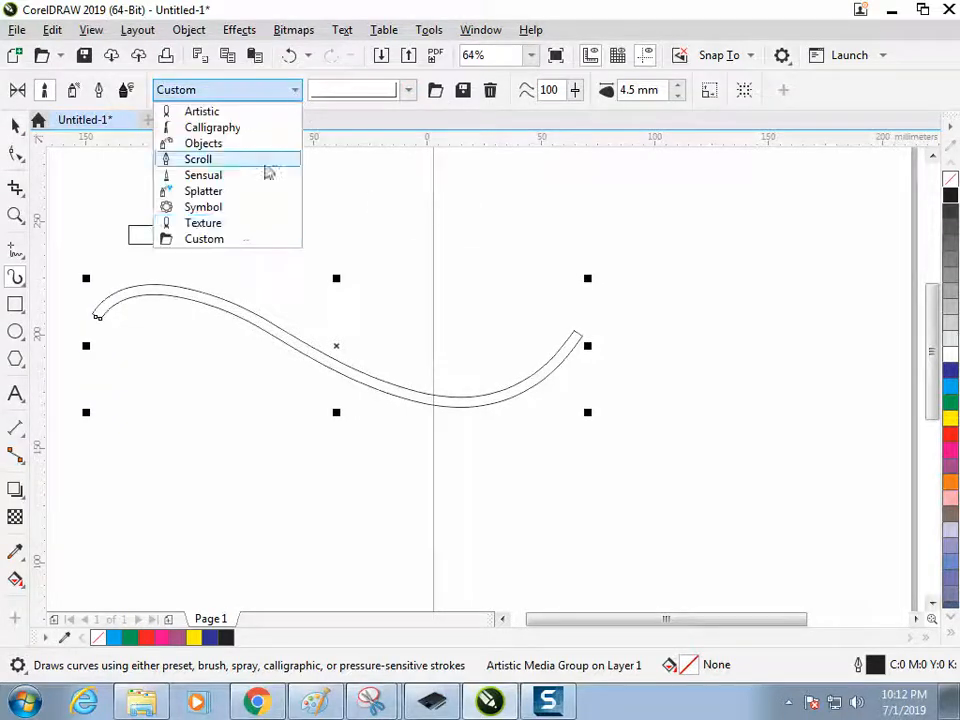
pyautogui.click(238, 236)
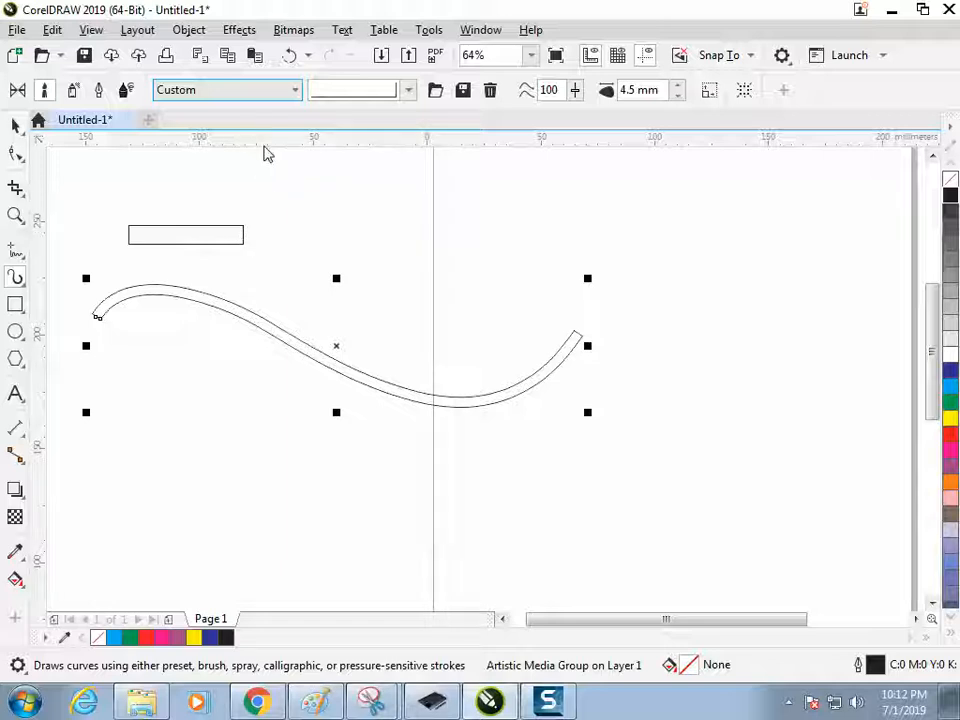
pyautogui.click(13, 124)
pyautogui.click(236, 214)
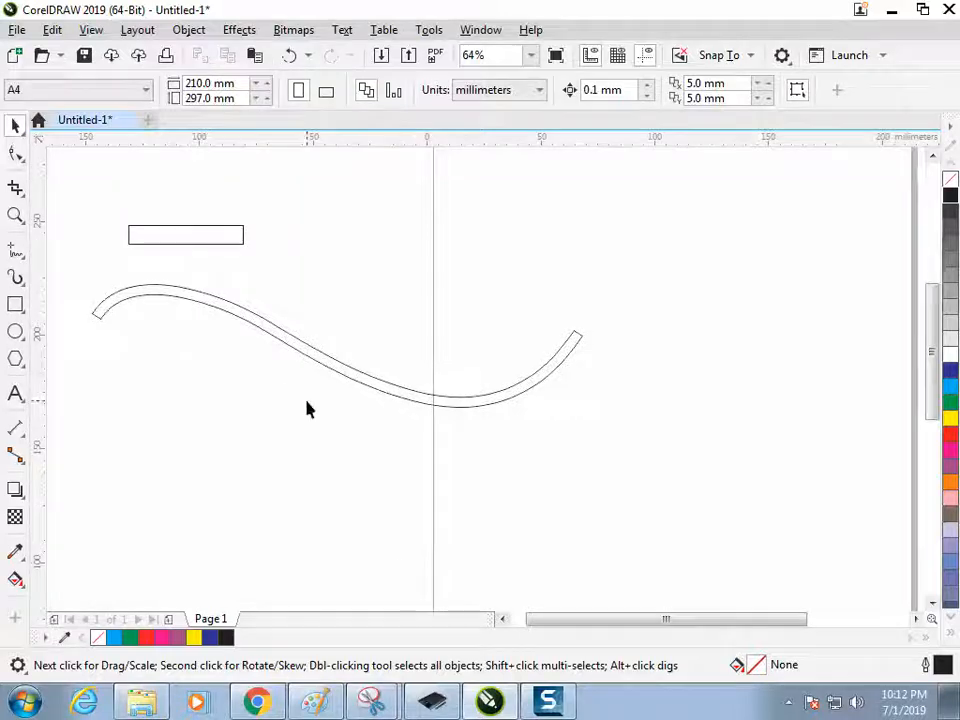
# Switch to Paint and handwrite the heading "How to make a Brush in artistic media?" in the blank area below the existing notes.
pyautogui.click(371, 700)
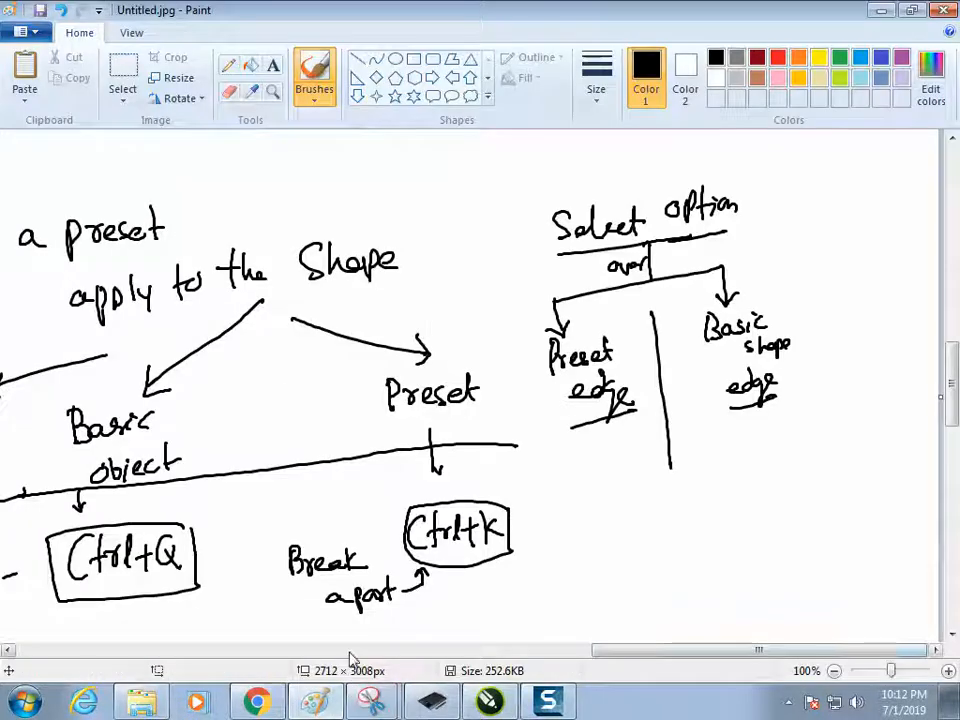
pyautogui.moveTo(950, 392); pyautogui.dragTo(943, 453)
pyautogui.moveTo(168, 324); pyautogui.dragTo(168, 370)
pyautogui.moveTo(169, 350); pyautogui.dragTo(188, 347)
pyautogui.moveTo(186, 321); pyautogui.dragTo(188, 367)
pyautogui.moveTo(201, 347)
pyautogui.mouseDown()
pyautogui.moveTo(199, 356)
pyautogui.moveTo(229, 344)
pyautogui.moveTo(266, 358)
pyautogui.mouseUp()
pyautogui.moveTo(257, 345); pyautogui.dragTo(279, 350)
pyautogui.moveTo(333, 327); pyautogui.dragTo(404, 346)
pyautogui.moveTo(406, 338); pyautogui.dragTo(422, 340)
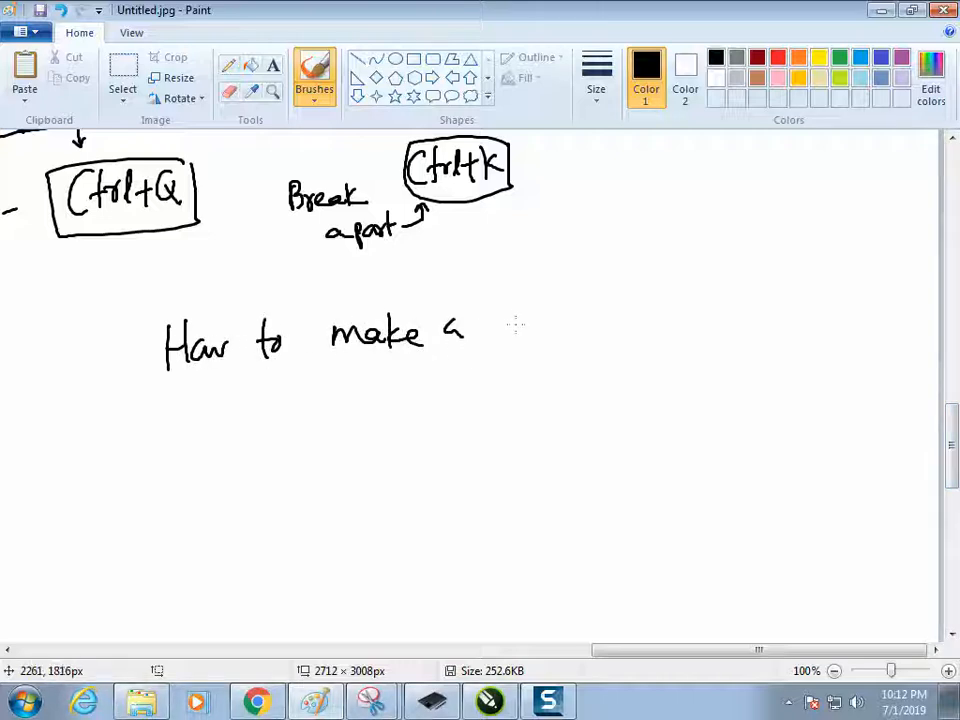
pyautogui.moveTo(533, 296)
pyautogui.mouseDown()
pyautogui.moveTo(537, 335)
pyautogui.moveTo(580, 318)
pyautogui.mouseUp()
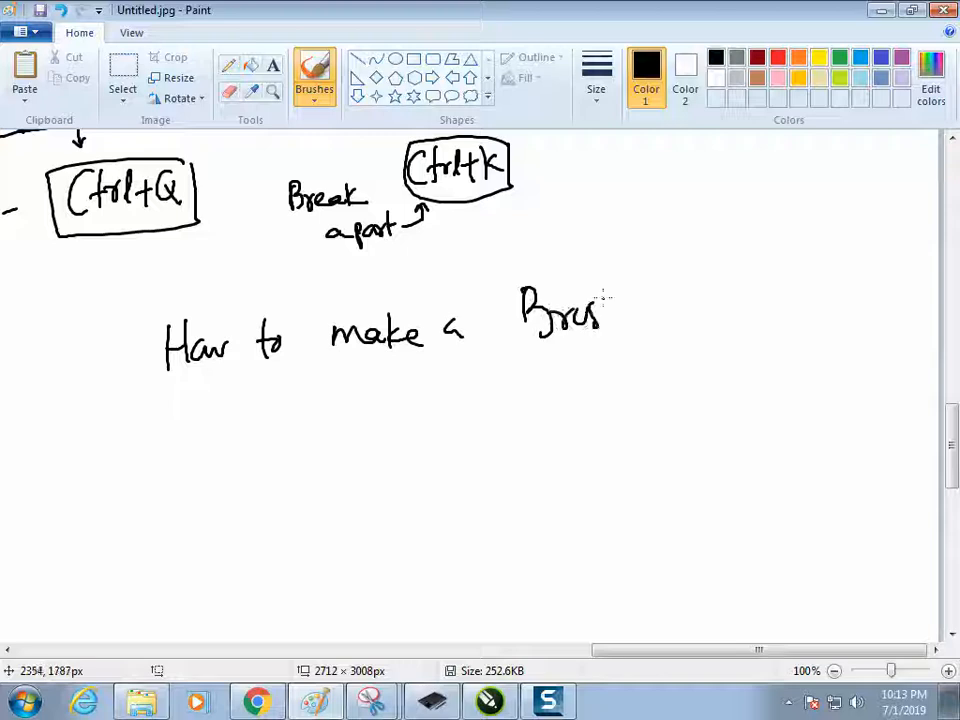
pyautogui.moveTo(686, 298)
pyautogui.mouseDown()
pyautogui.moveTo(748, 300)
pyautogui.moveTo(752, 320)
pyautogui.moveTo(774, 291)
pyautogui.moveTo(778, 316)
pyautogui.moveTo(790, 290)
pyautogui.moveTo(811, 313)
pyautogui.moveTo(848, 316)
pyautogui.mouseUp()
pyautogui.moveTo(740, 366)
pyautogui.mouseDown()
pyautogui.moveTo(796, 345)
pyautogui.moveTo(838, 350)
pyautogui.mouseUp()
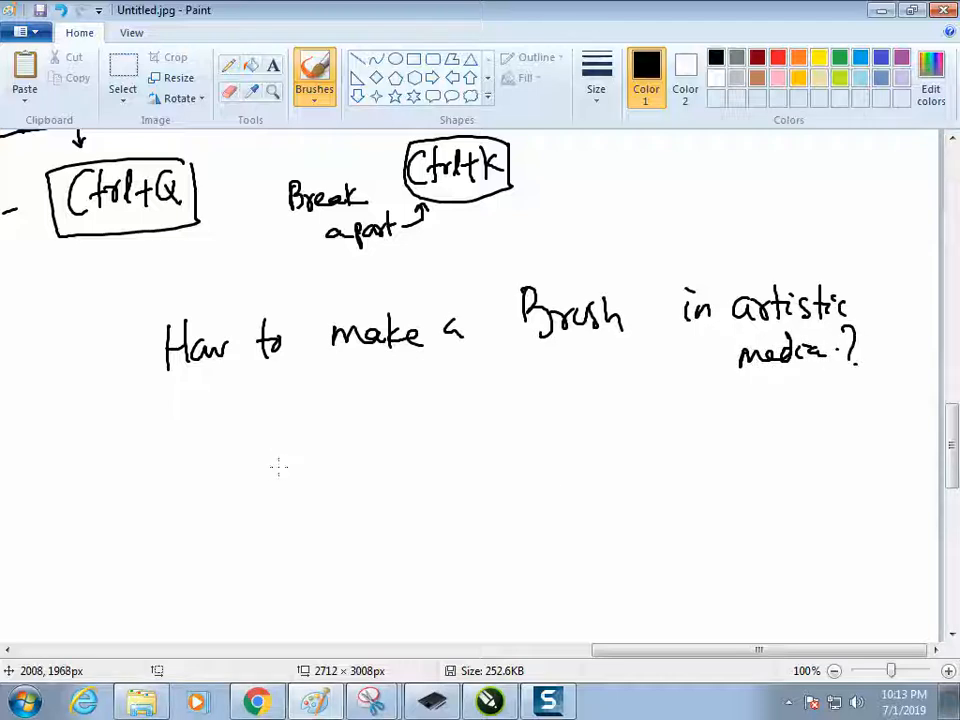
# Handwrite circled note 1 "make a design" and circled note 2 "active the Aristic media Tool" beneath the brush-making heading.
pyautogui.moveTo(240, 447)
pyautogui.mouseDown()
pyautogui.moveTo(292, 445)
pyautogui.moveTo(327, 443)
pyautogui.moveTo(386, 455)
pyautogui.mouseUp()
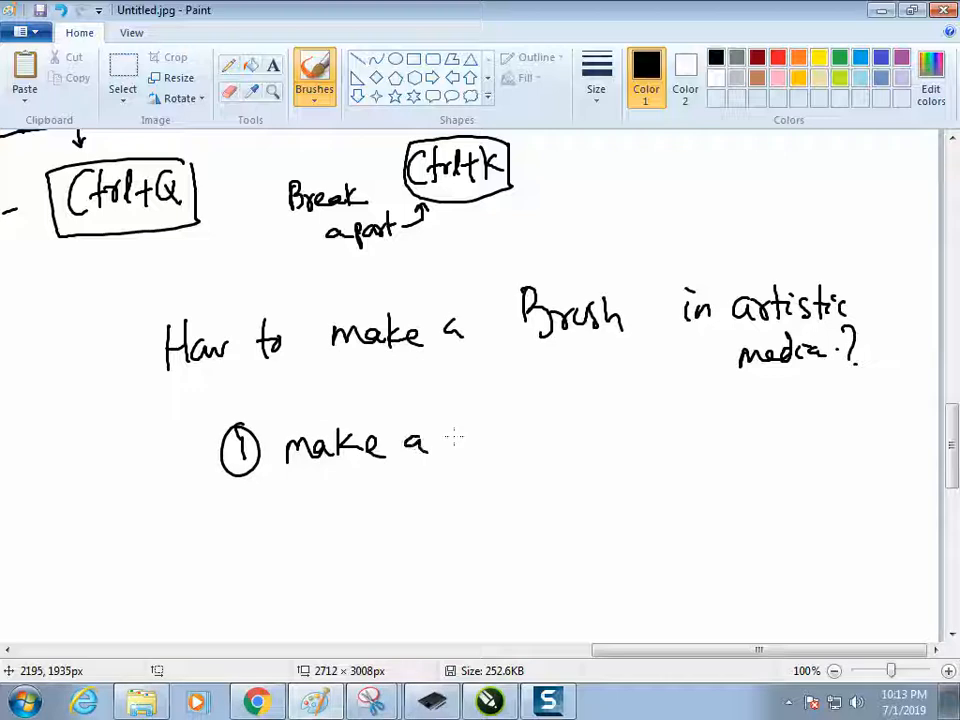
pyautogui.moveTo(453, 437)
pyautogui.mouseDown()
pyautogui.moveTo(514, 427)
pyautogui.moveTo(523, 430)
pyautogui.moveTo(516, 447)
pyautogui.moveTo(547, 447)
pyautogui.mouseUp()
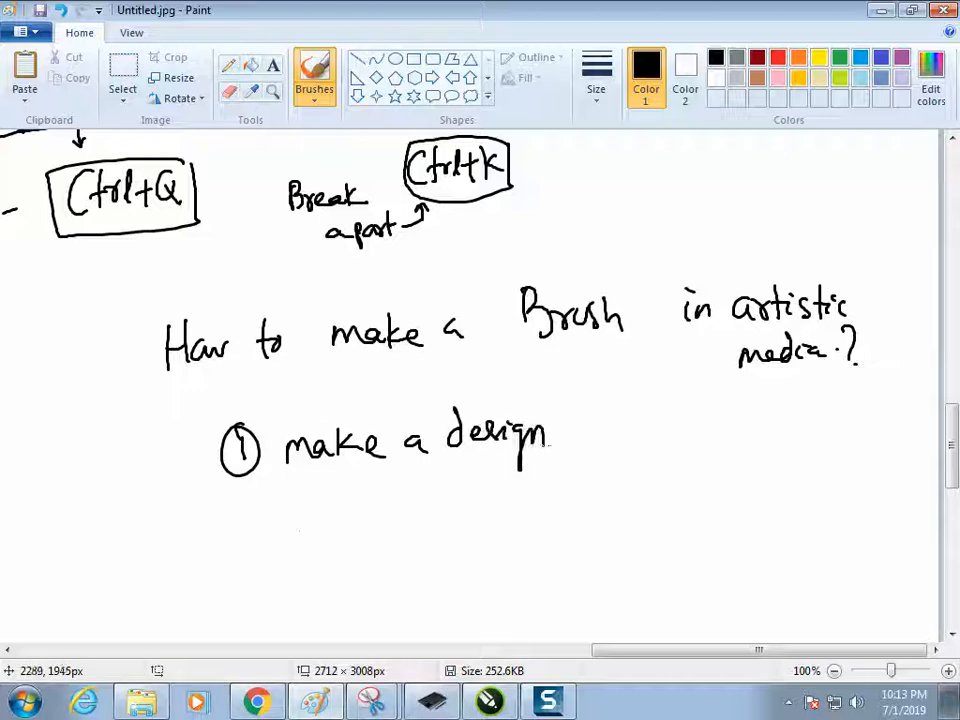
pyautogui.moveTo(241, 515)
pyautogui.mouseDown()
pyautogui.moveTo(263, 531)
pyautogui.moveTo(246, 509)
pyautogui.mouseUp()
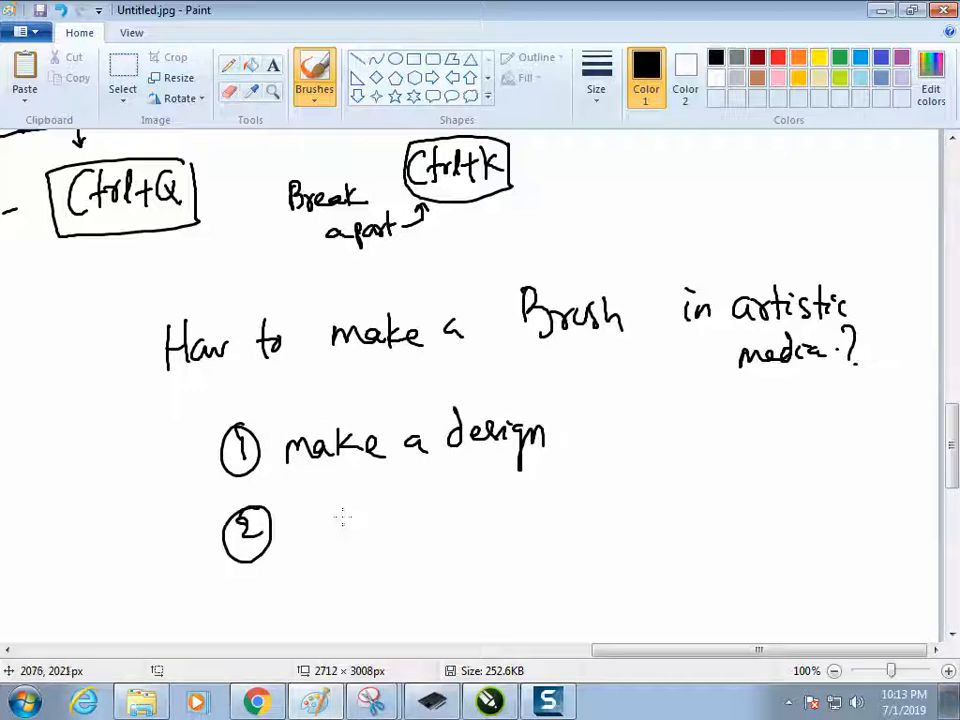
pyautogui.moveTo(327, 512)
pyautogui.mouseDown()
pyautogui.moveTo(330, 533)
pyautogui.moveTo(352, 533)
pyautogui.mouseUp()
pyautogui.moveTo(364, 500); pyautogui.dragTo(364, 528)
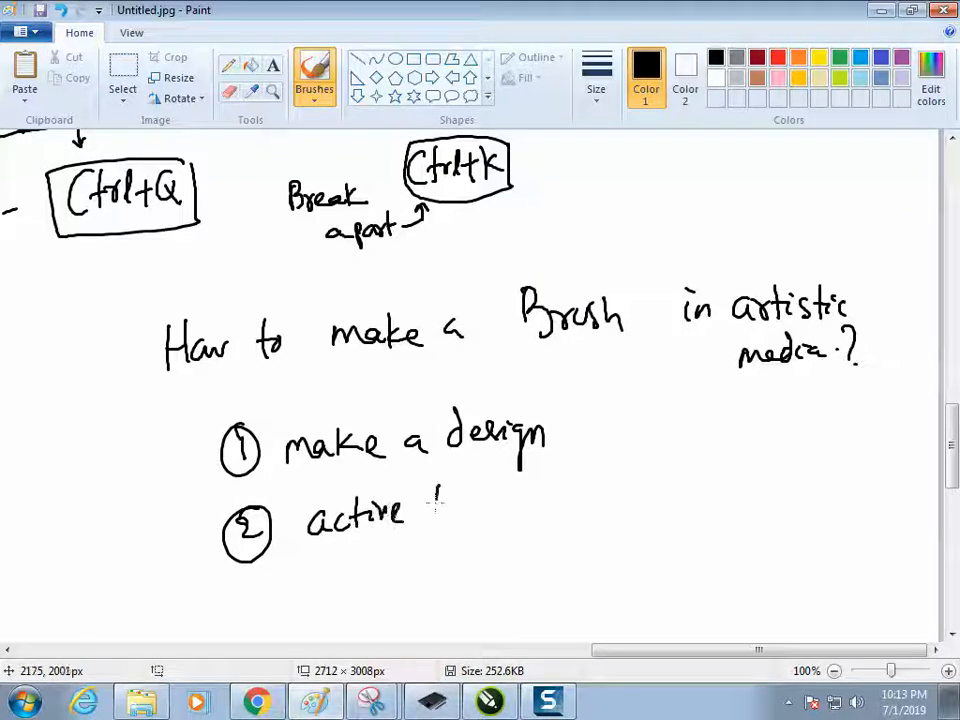
pyautogui.moveTo(529, 488)
pyautogui.mouseDown()
pyautogui.moveTo(527, 522)
pyautogui.moveTo(561, 489)
pyautogui.moveTo(583, 511)
pyautogui.mouseUp()
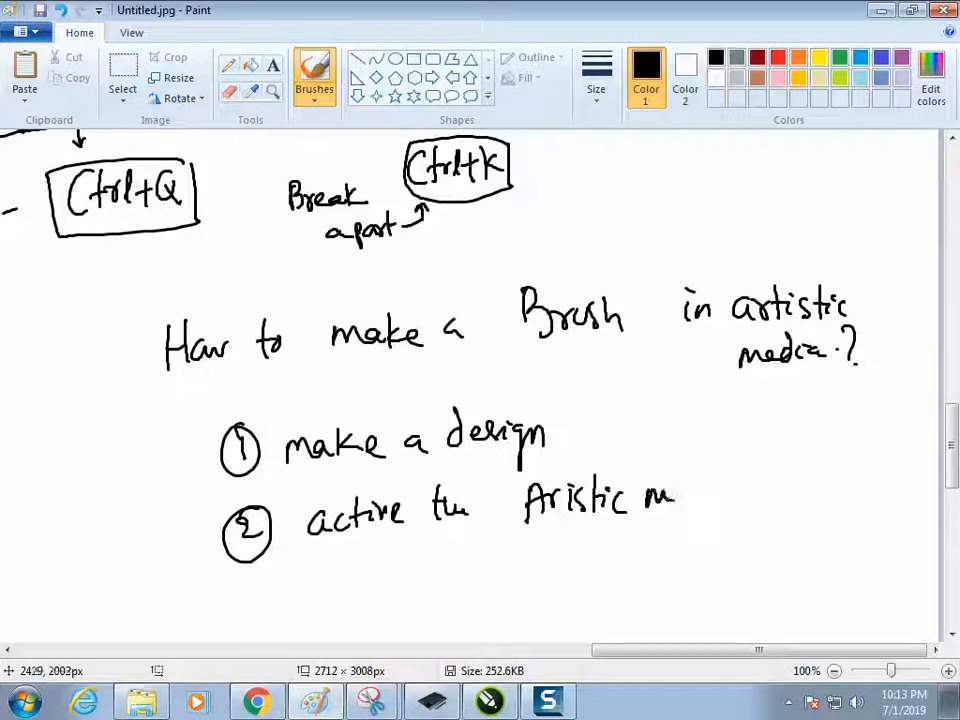
pyautogui.moveTo(688, 486); pyautogui.dragTo(746, 497)
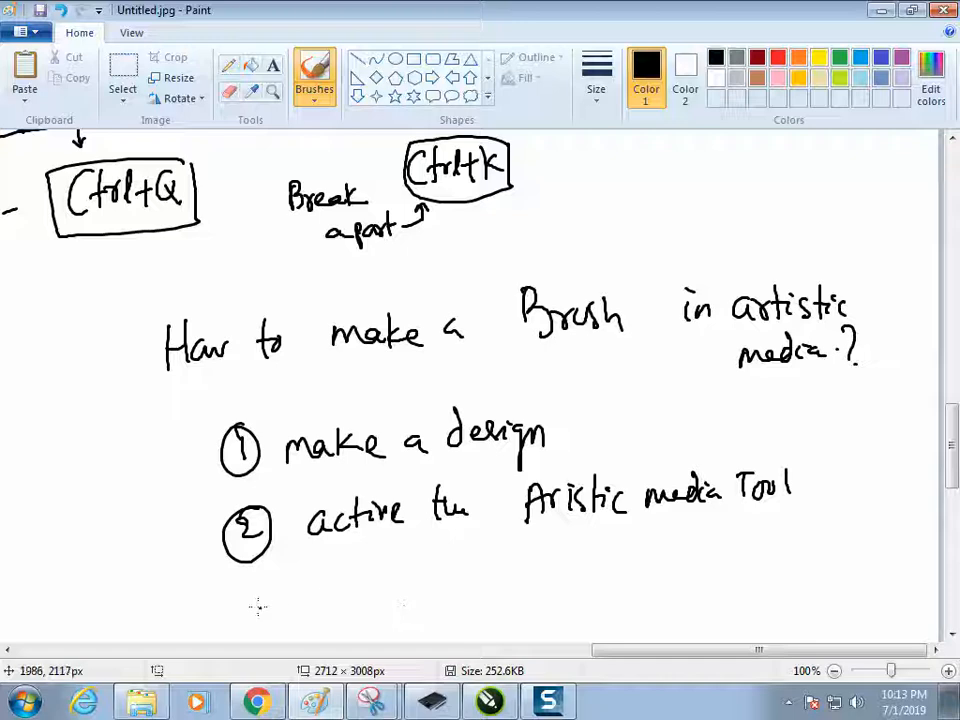
# Handwrite circled note 3 "Switch to Brush option" below note 2.
pyautogui.moveTo(258, 607); pyautogui.dragTo(259, 629)
pyautogui.moveTo(262, 599)
pyautogui.mouseDown()
pyautogui.moveTo(238, 633)
pyautogui.moveTo(264, 598)
pyautogui.mouseUp()
pyautogui.moveTo(386, 595)
pyautogui.mouseDown()
pyautogui.moveTo(419, 600)
pyautogui.moveTo(436, 588)
pyautogui.mouseUp()
pyautogui.moveTo(507, 578); pyautogui.dragTo(505, 600)
pyautogui.moveTo(499, 589); pyautogui.dragTo(518, 588)
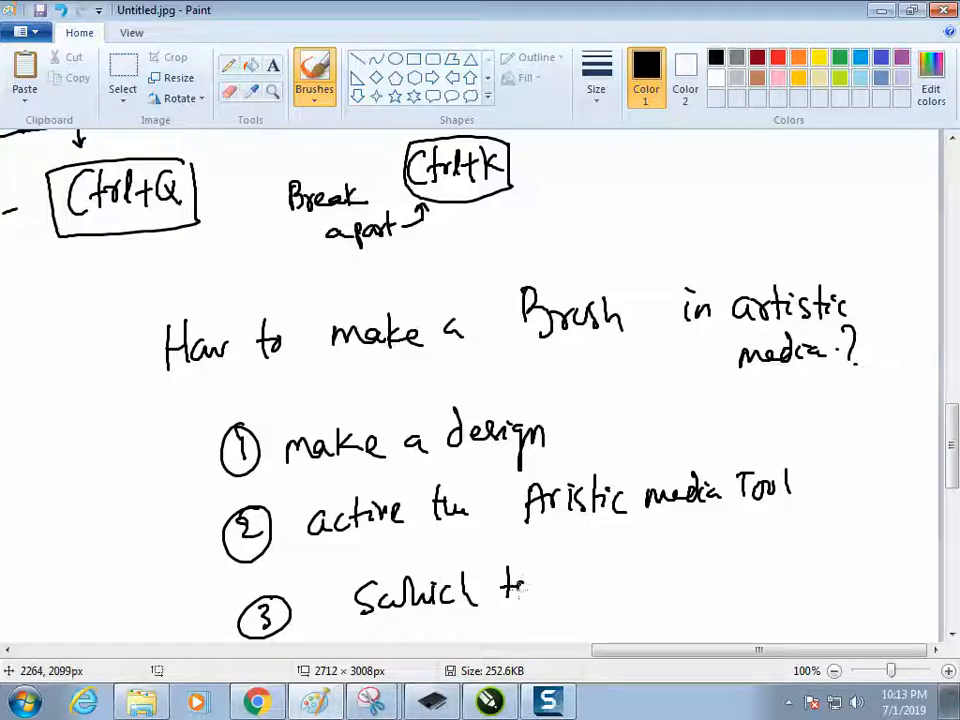
pyautogui.moveTo(573, 556)
pyautogui.mouseDown()
pyautogui.moveTo(581, 592)
pyautogui.moveTo(633, 566)
pyautogui.moveTo(671, 588)
pyautogui.moveTo(730, 562)
pyautogui.moveTo(739, 582)
pyautogui.moveTo(788, 558)
pyautogui.mouseUp()
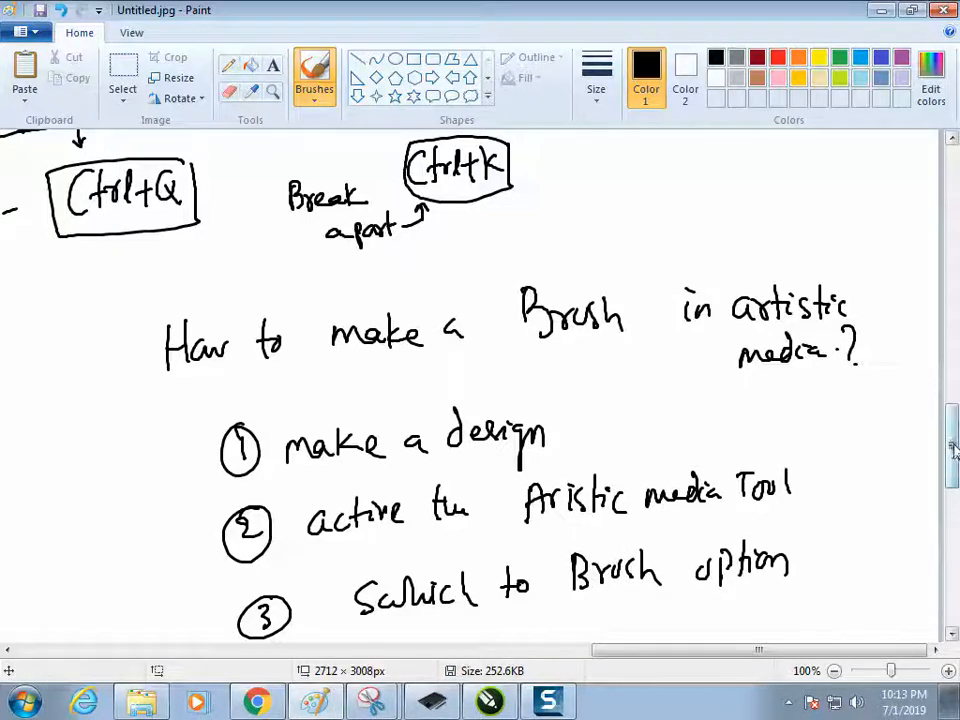
# Start circled note 4 below note 3 by handwriting "Click on Save".
pyautogui.moveTo(952, 446); pyautogui.dragTo(955, 487)
pyautogui.moveTo(258, 451)
pyautogui.mouseDown()
pyautogui.moveTo(270, 473)
pyautogui.moveTo(257, 446)
pyautogui.mouseUp()
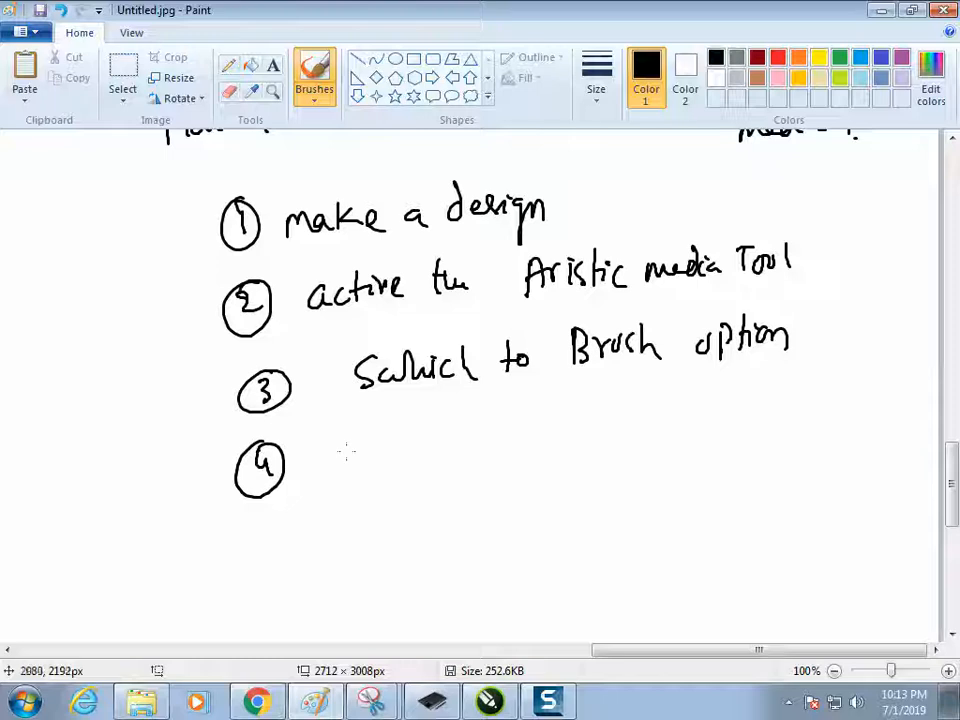
pyautogui.moveTo(368, 435); pyautogui.dragTo(381, 467)
pyautogui.moveTo(391, 450)
pyautogui.mouseDown()
pyautogui.moveTo(394, 465)
pyautogui.moveTo(412, 466)
pyautogui.mouseUp()
pyautogui.moveTo(421, 433)
pyautogui.mouseDown()
pyautogui.moveTo(421, 469)
pyautogui.moveTo(440, 466)
pyautogui.mouseUp()
pyautogui.moveTo(488, 450)
pyautogui.mouseDown()
pyautogui.moveTo(476, 458)
pyautogui.moveTo(490, 449)
pyautogui.mouseUp()
pyautogui.moveTo(498, 446); pyautogui.dragTo(517, 460)
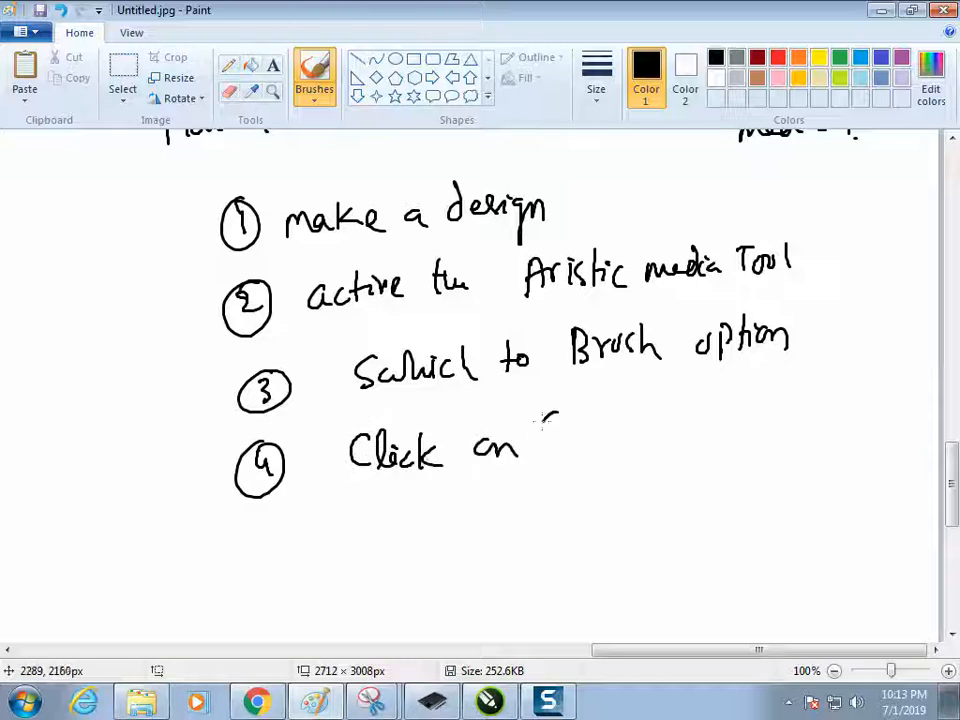
pyautogui.moveTo(583, 425); pyautogui.dragTo(616, 440)
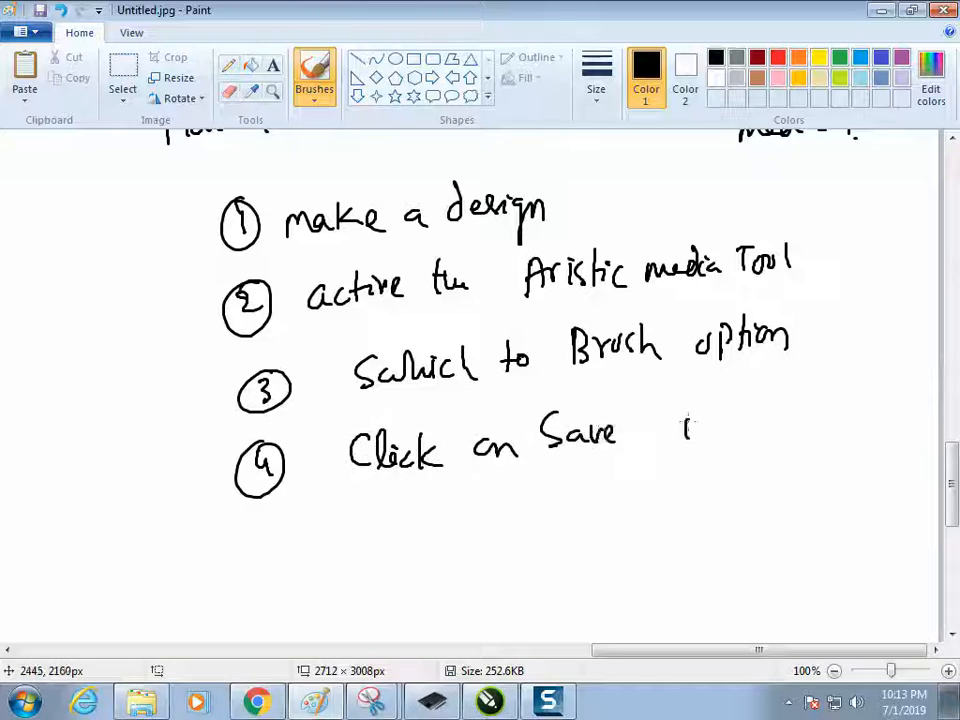
# Complete note 4 by handwriting "icon in" after "Save" and "option Bar" on the line below.
pyautogui.moveTo(688, 416); pyautogui.dragTo(687, 437)
pyautogui.moveTo(708, 418)
pyautogui.mouseDown()
pyautogui.moveTo(704, 436)
pyautogui.moveTo(722, 420)
pyautogui.mouseUp()
pyautogui.moveTo(733, 420); pyautogui.dragTo(752, 436)
pyautogui.moveTo(814, 420); pyautogui.dragTo(835, 418)
pyautogui.click(795, 393)
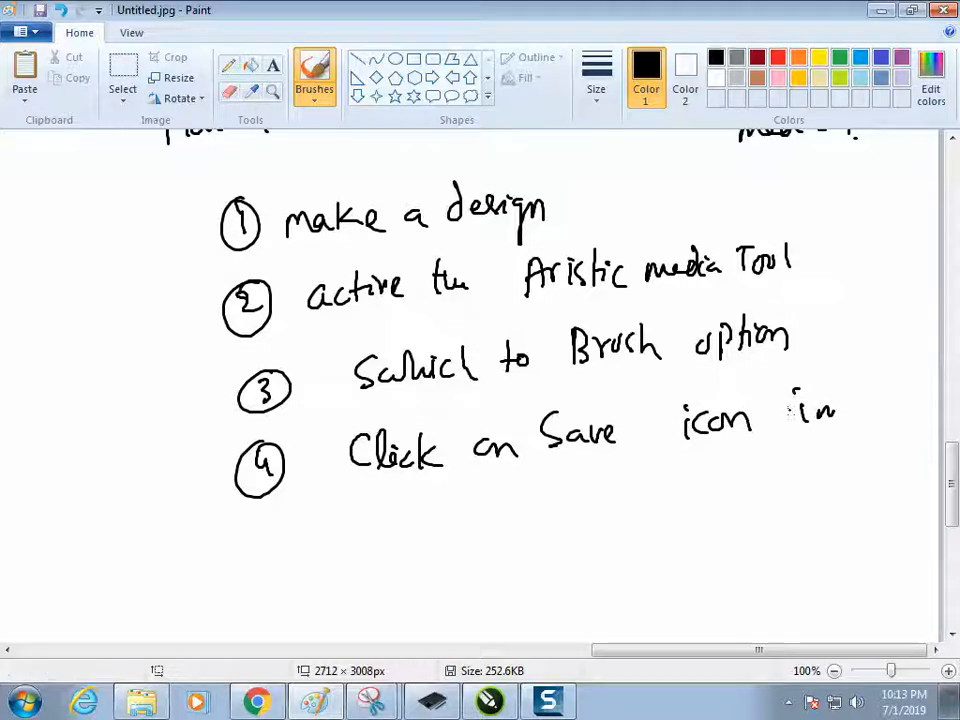
pyautogui.moveTo(600, 500); pyautogui.dragTo(599, 503)
pyautogui.moveTo(616, 500)
pyautogui.mouseDown()
pyautogui.moveTo(620, 492)
pyautogui.moveTo(662, 505)
pyautogui.mouseUp()
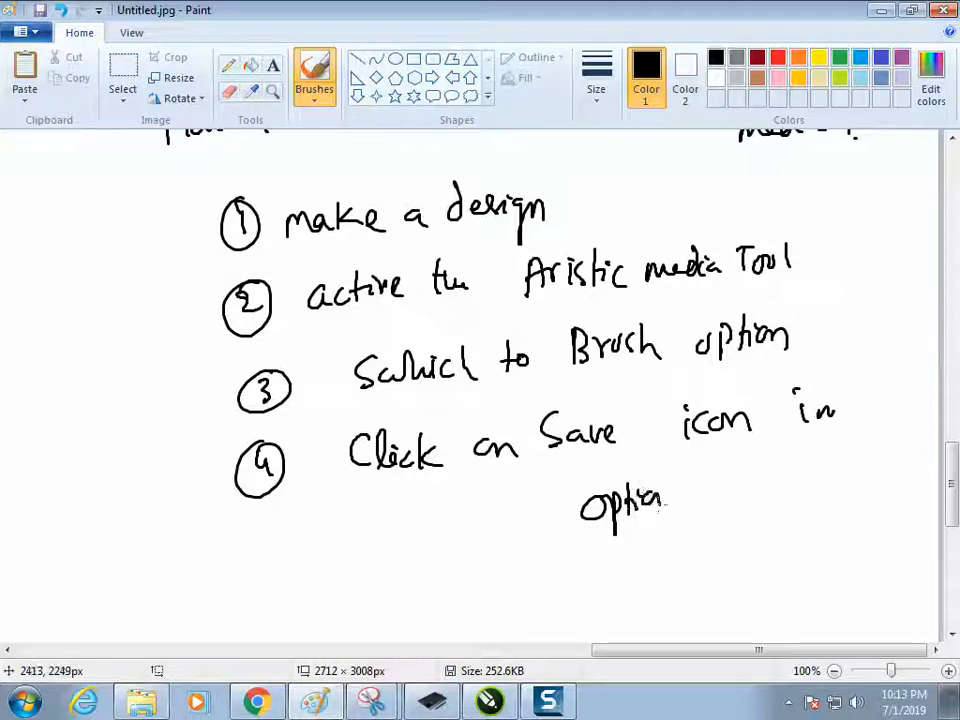
pyautogui.moveTo(726, 505); pyautogui.dragTo(743, 480)
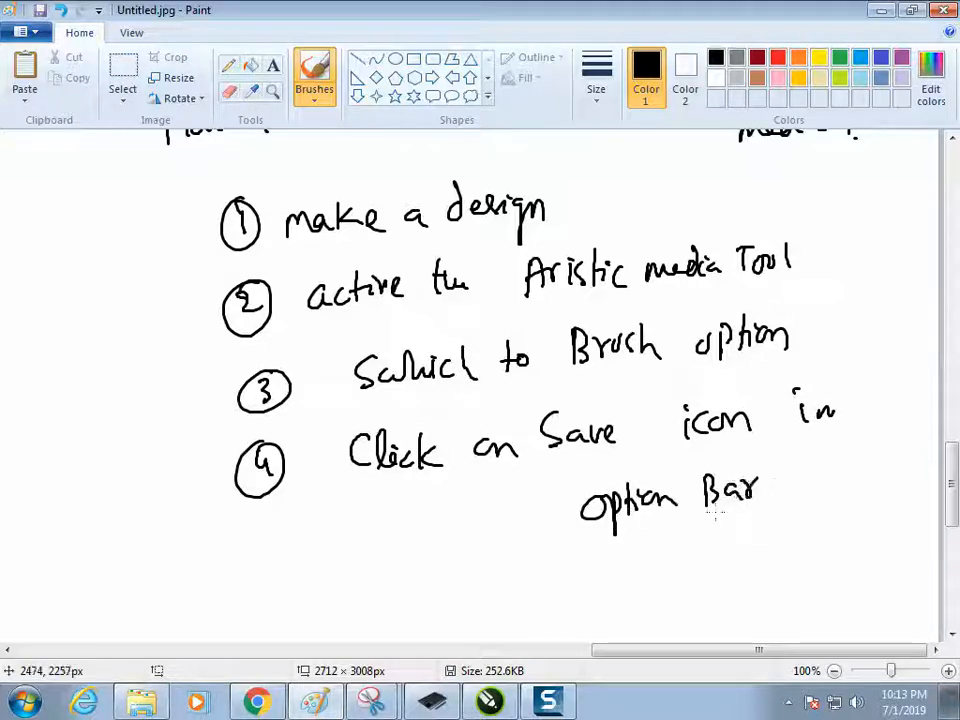
# Handwrite the circled note 5, "Save it in Hardisk", below note 4 in the list of brush-making steps.
pyautogui.moveTo(250, 592)
pyautogui.mouseDown()
pyautogui.moveTo(252, 606)
pyautogui.moveTo(254, 577)
pyautogui.mouseUp()
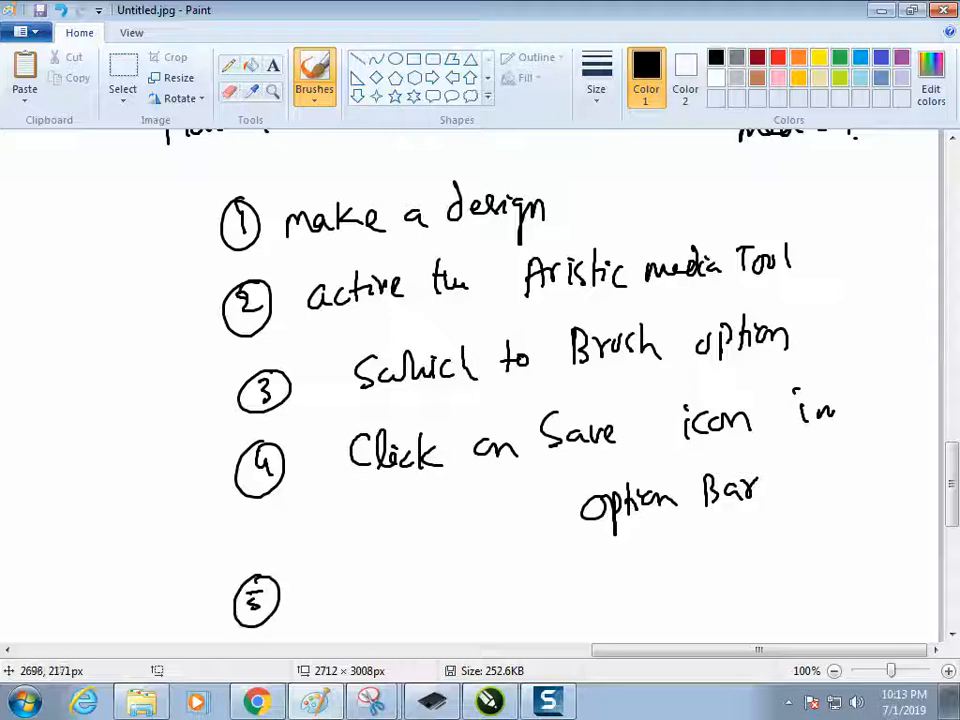
pyautogui.moveTo(952, 480); pyautogui.dragTo(952, 496)
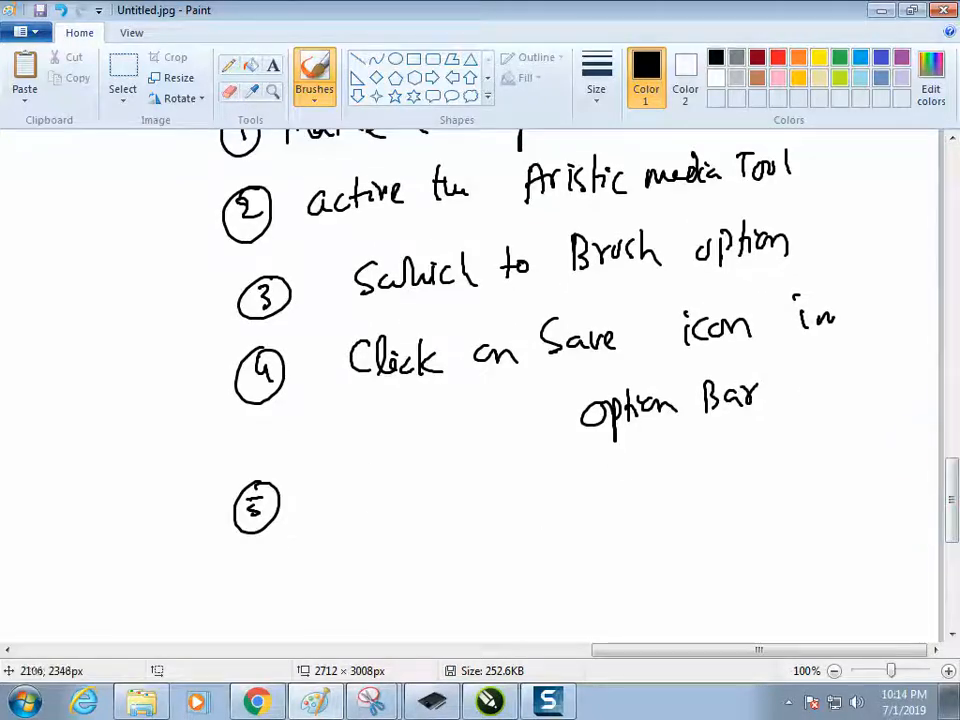
pyautogui.moveTo(383, 491); pyautogui.dragTo(372, 520)
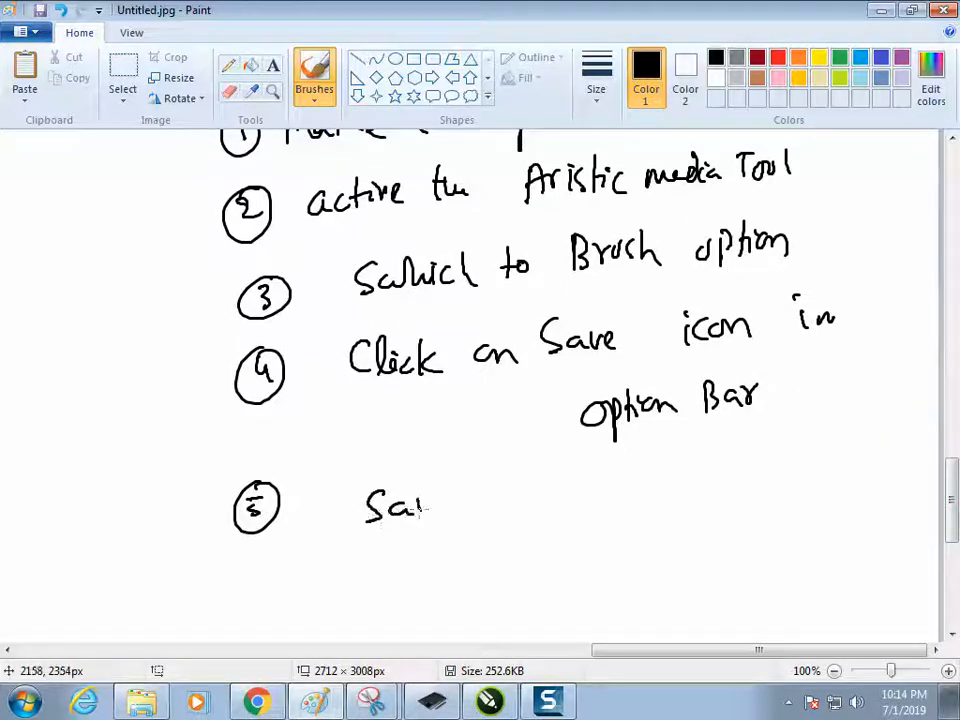
pyautogui.moveTo(486, 505); pyautogui.dragTo(514, 490)
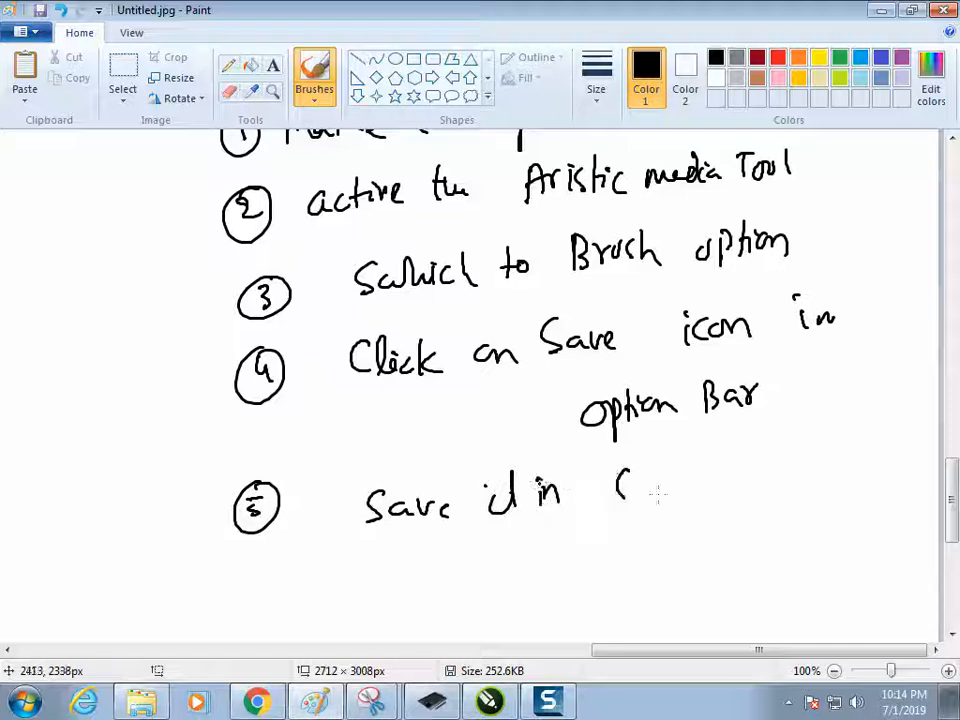
pyautogui.moveTo(624, 490); pyautogui.dragTo(716, 490)
pyautogui.click(722, 467)
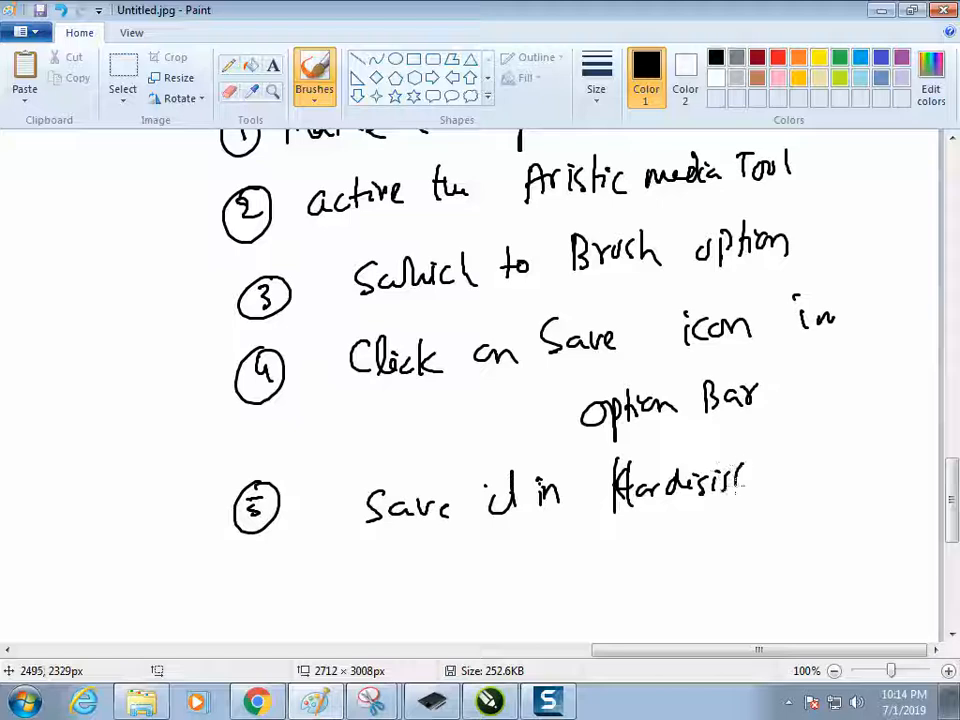
# Handwrite the circled note 6, "find ur design in Custome option in Brush", and underline "Custome".
pyautogui.moveTo(274, 560)
pyautogui.mouseDown()
pyautogui.moveTo(264, 590)
pyautogui.moveTo(270, 557)
pyautogui.mouseUp()
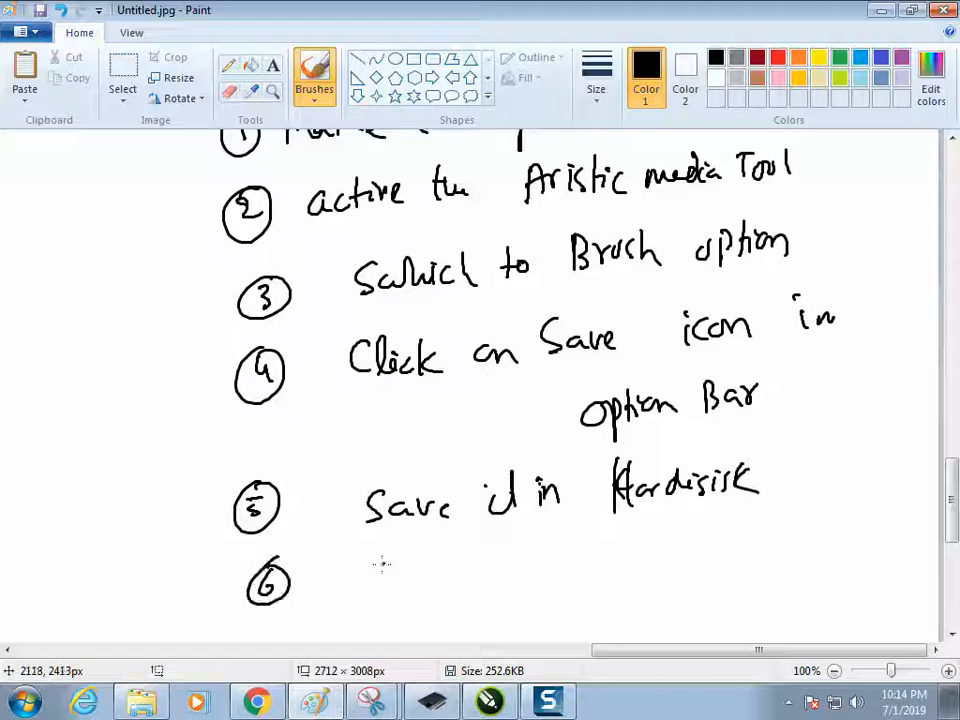
pyautogui.moveTo(392, 551)
pyautogui.mouseDown()
pyautogui.moveTo(378, 580)
pyautogui.moveTo(458, 552)
pyautogui.moveTo(493, 570)
pyautogui.mouseUp()
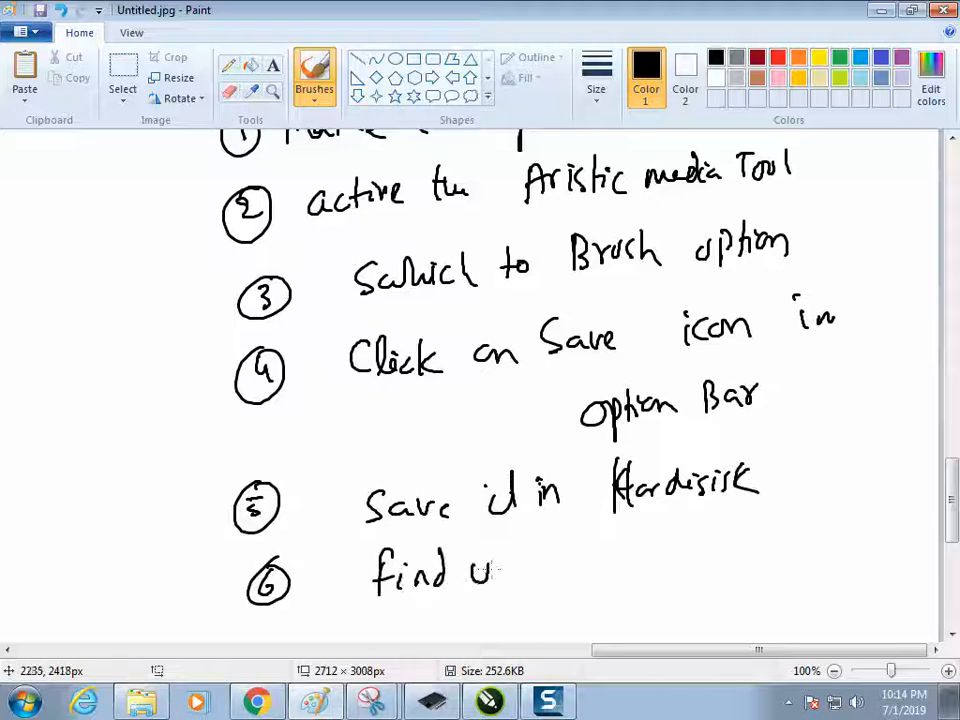
pyautogui.moveTo(567, 568)
pyautogui.mouseDown()
pyautogui.moveTo(632, 582)
pyautogui.moveTo(688, 566)
pyautogui.mouseUp()
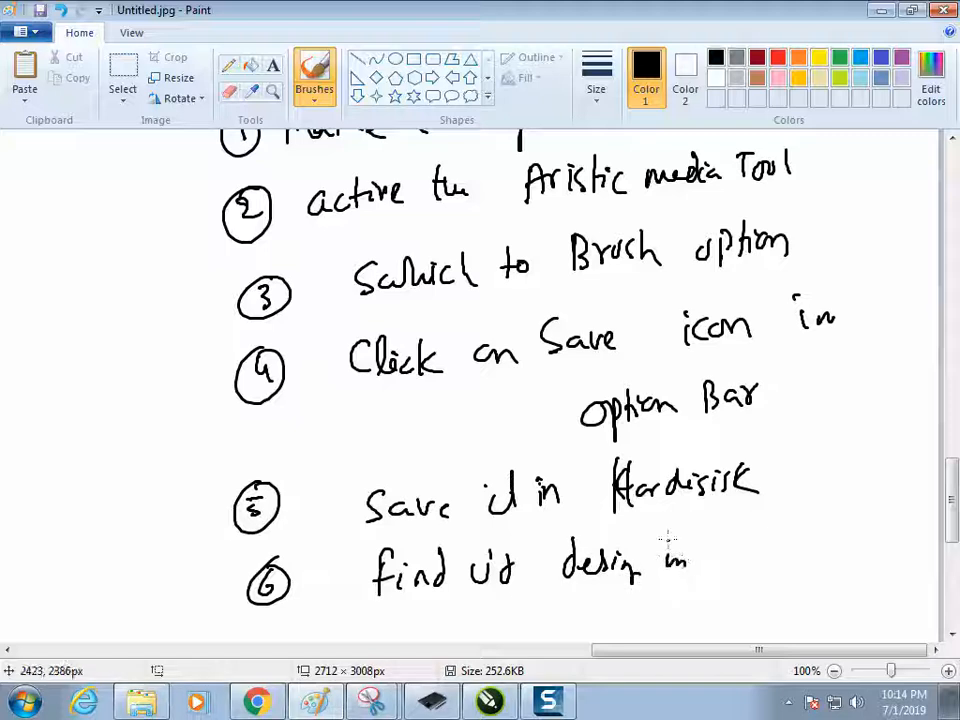
pyautogui.moveTo(755, 544); pyautogui.dragTo(761, 566)
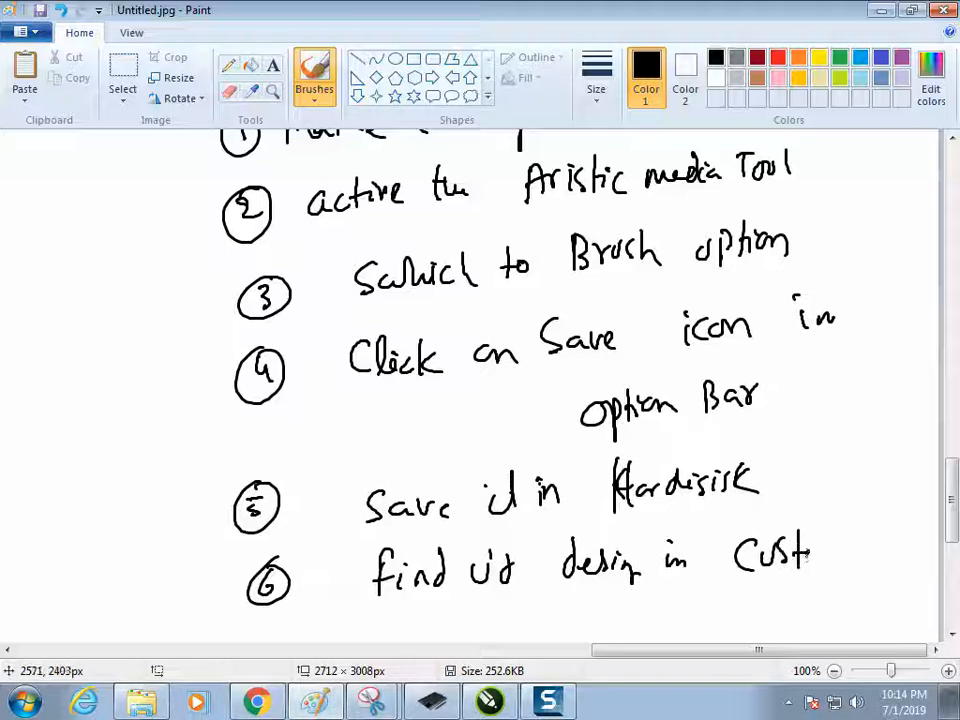
pyautogui.moveTo(840, 548); pyautogui.dragTo(862, 543)
pyautogui.moveTo(610, 614); pyautogui.dragTo(758, 626)
pyautogui.click(740, 606)
pyautogui.moveTo(952, 510); pyautogui.dragTo(952, 531)
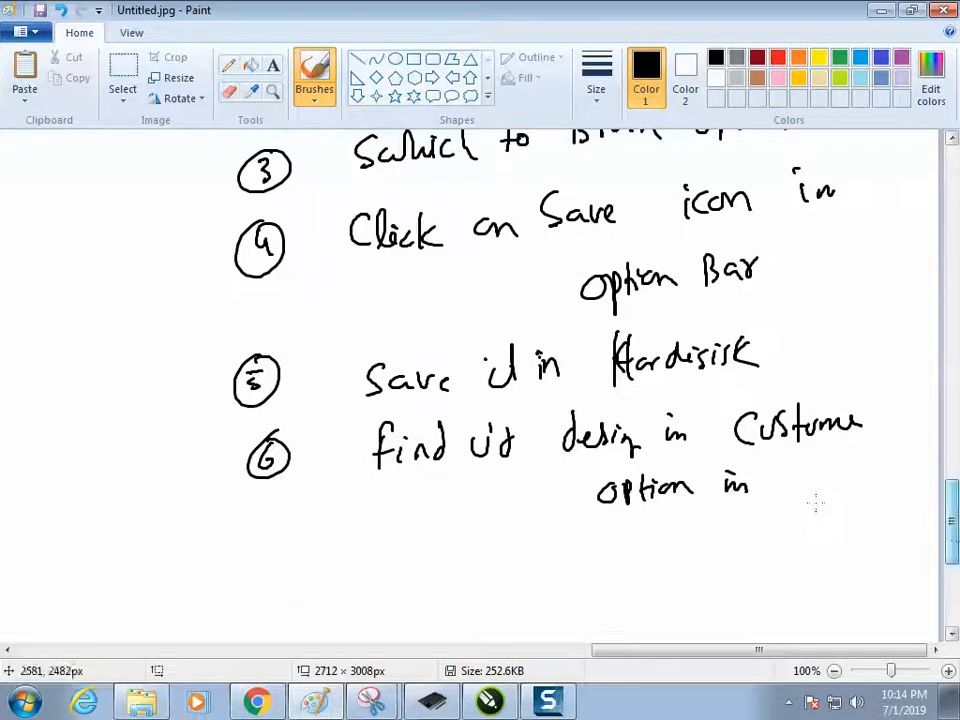
pyautogui.moveTo(832, 478); pyautogui.dragTo(890, 491)
pyautogui.moveTo(761, 465); pyautogui.dragTo(892, 450)
# Switch to CorelDRAW and check the saved strokes in the Custom brush category of the Artistic Media tool.
pyautogui.hotkey('alt', 'Tab')
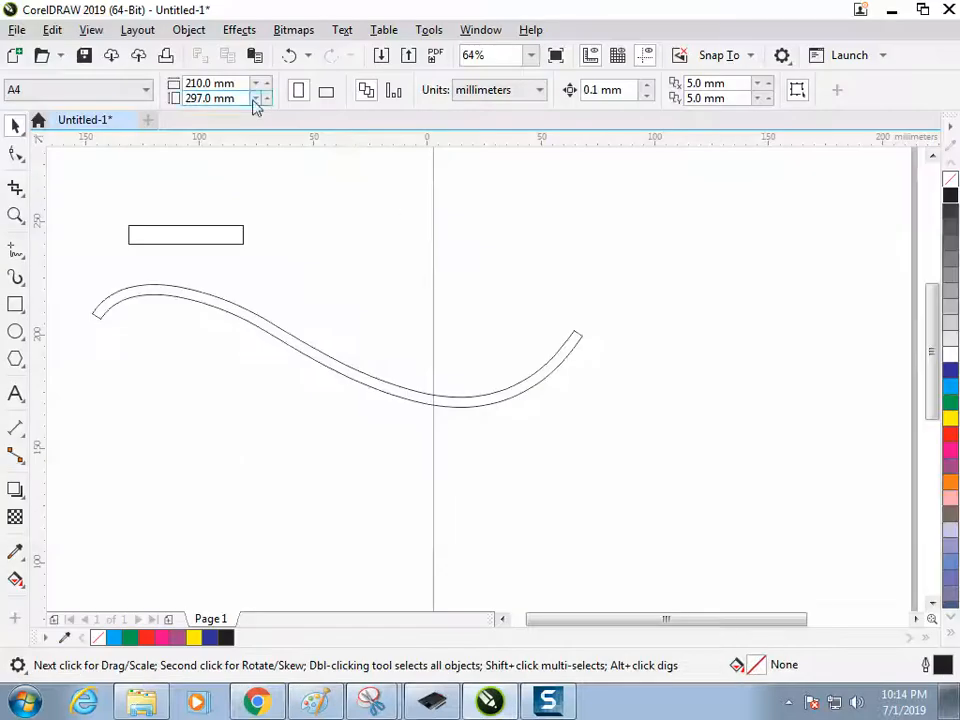
pyautogui.click(24, 284)
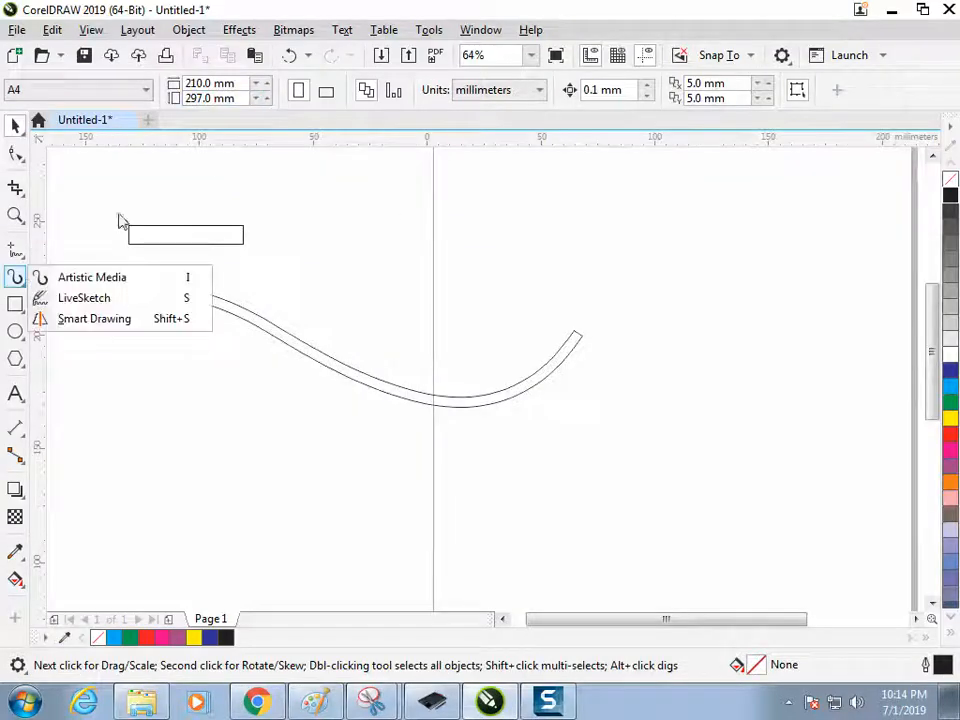
pyautogui.click(40, 277)
pyautogui.click(252, 91)
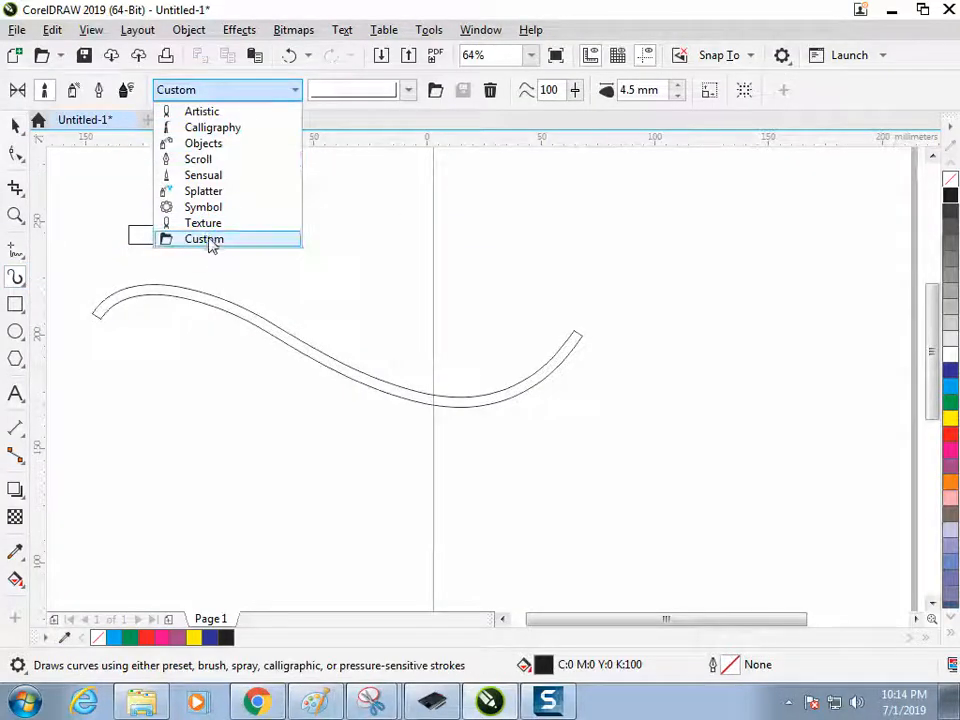
pyautogui.click(362, 92)
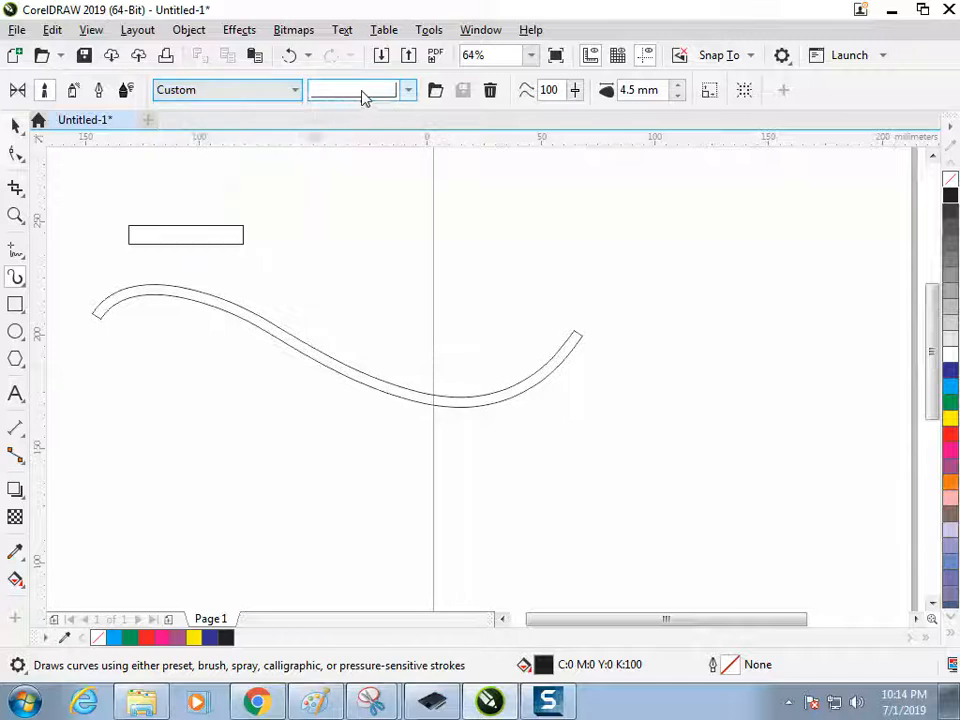
pyautogui.click(362, 91)
pyautogui.click(356, 163)
# Switch back to Paint and underline "option" and "Brush" in note 6, ending the note with a period.
pyautogui.hotkey('alt', 'Tab')
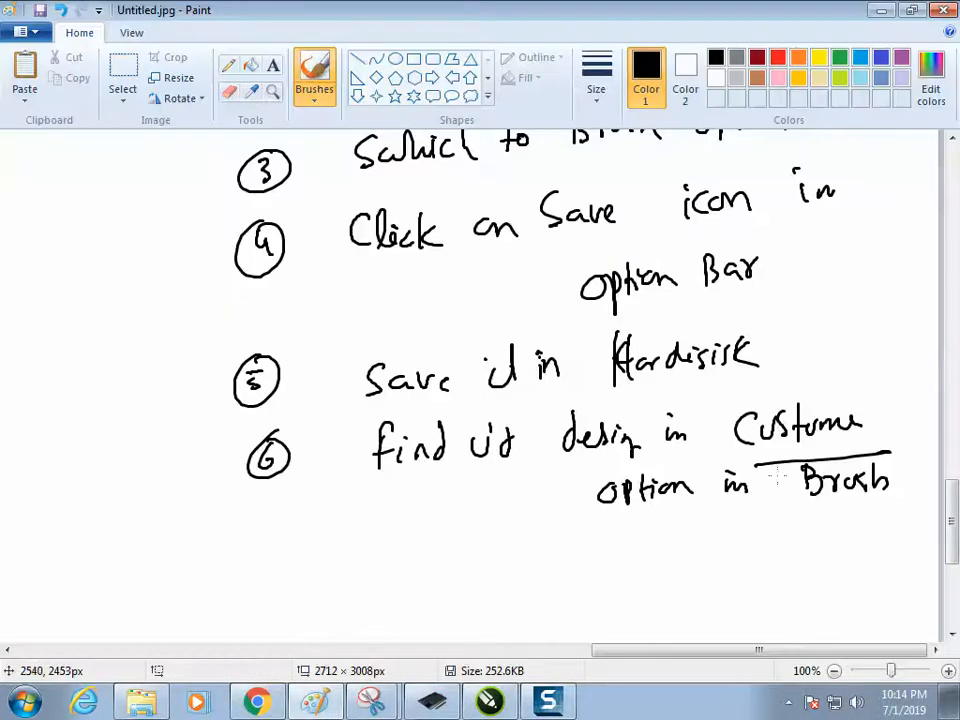
pyautogui.moveTo(594, 516); pyautogui.dragTo(711, 503)
pyautogui.moveTo(809, 501); pyautogui.dragTo(882, 497)
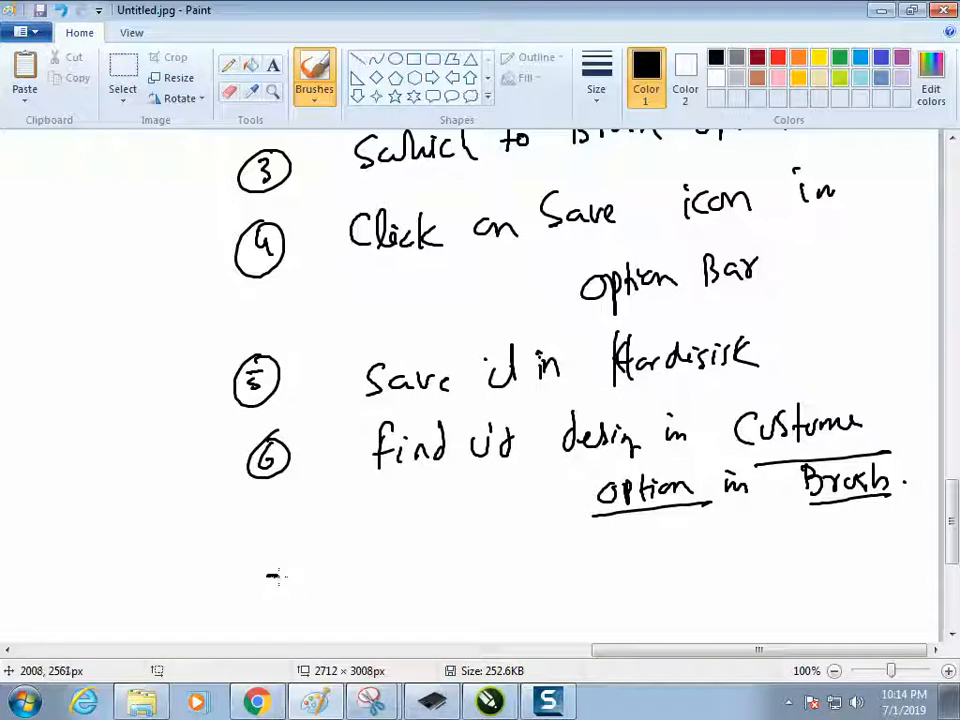
# Handwrite the circled note 7, "done.", and draw a closing horizontal line beneath it.
pyautogui.moveTo(279, 577); pyautogui.dragTo(274, 603)
pyautogui.moveTo(269, 587); pyautogui.dragTo(289, 583)
pyautogui.moveTo(286, 557)
pyautogui.mouseDown()
pyautogui.moveTo(268, 617)
pyautogui.moveTo(299, 571)
pyautogui.mouseUp()
pyautogui.moveTo(396, 578); pyautogui.dragTo(386, 547)
pyautogui.moveTo(407, 573)
pyautogui.mouseDown()
pyautogui.moveTo(430, 588)
pyautogui.moveTo(470, 583)
pyautogui.mouseUp()
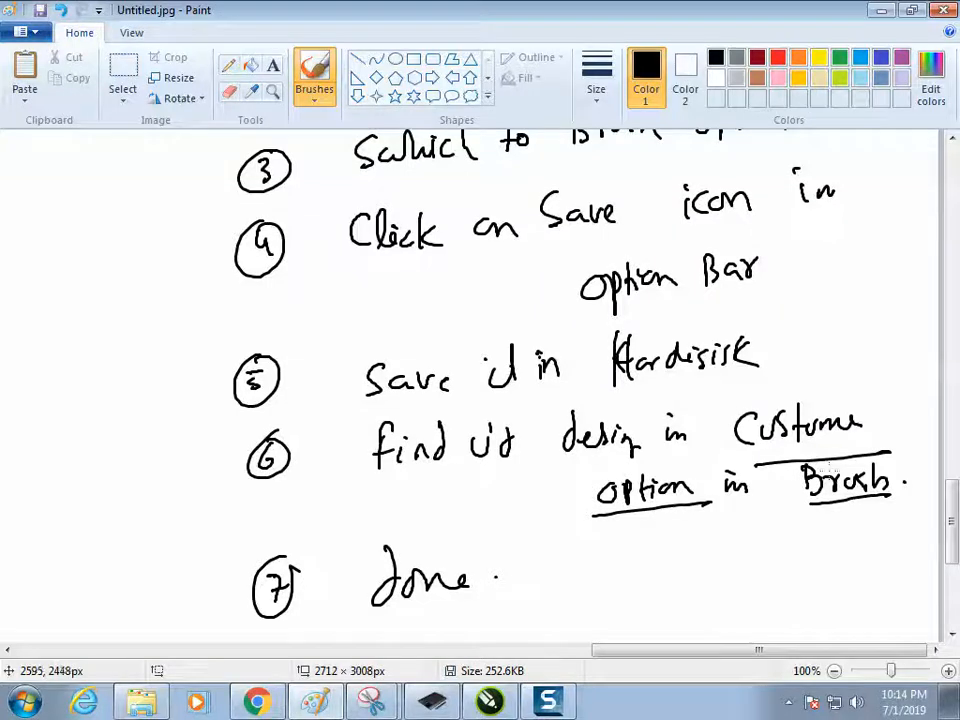
pyautogui.scroll(-4, 282, 535)
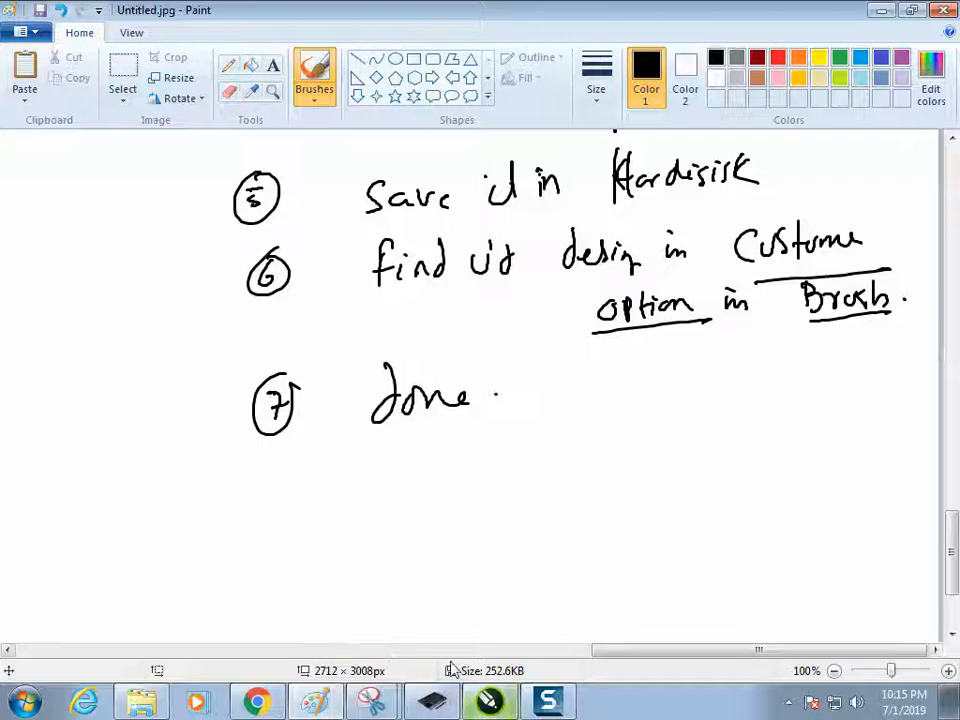
pyautogui.moveTo(198, 467); pyautogui.dragTo(490, 457)
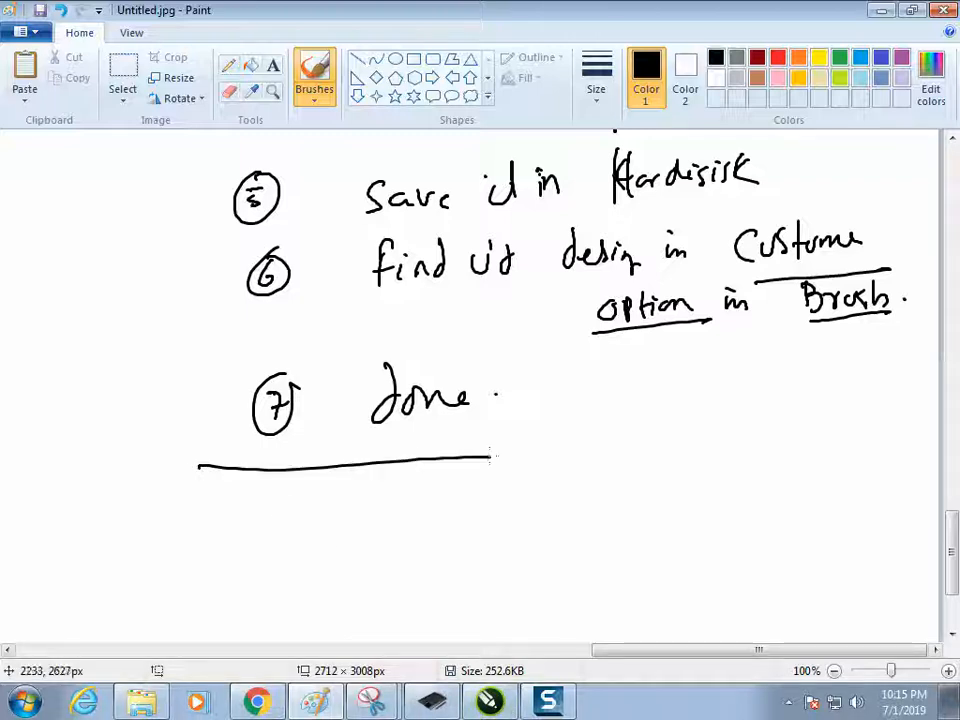
# Switch to CorelDRAW, break the S-shaped artistic media group apart, and move its centre path and outline away from each other.
pyautogui.click(489, 702)
pyautogui.press('space')
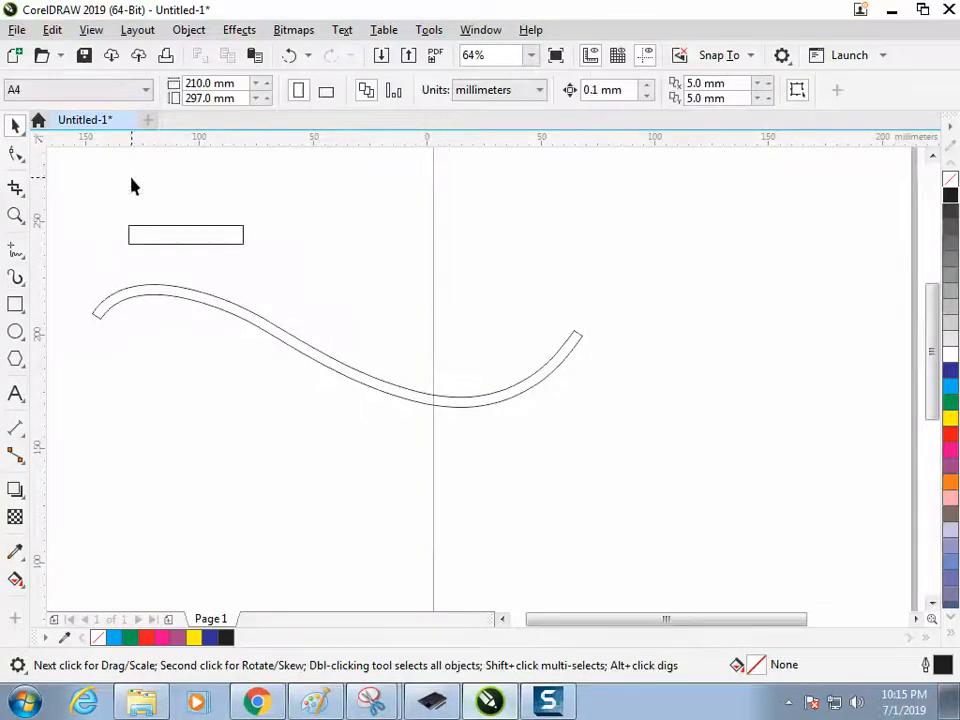
pyautogui.click(158, 290)
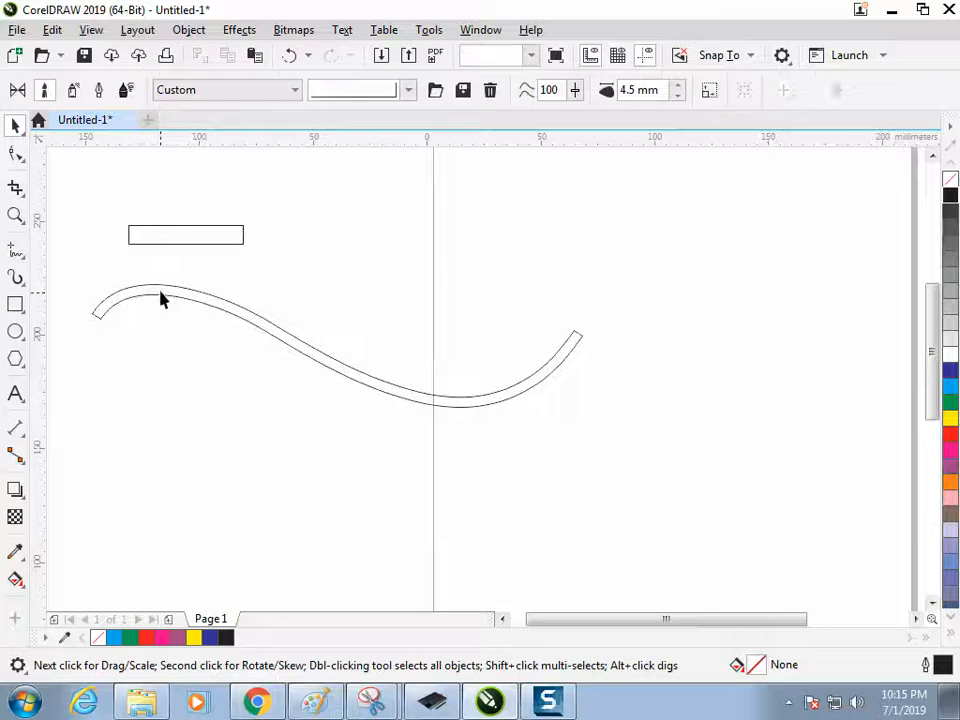
pyautogui.click(137, 30)
pyautogui.moveTo(202, 36)
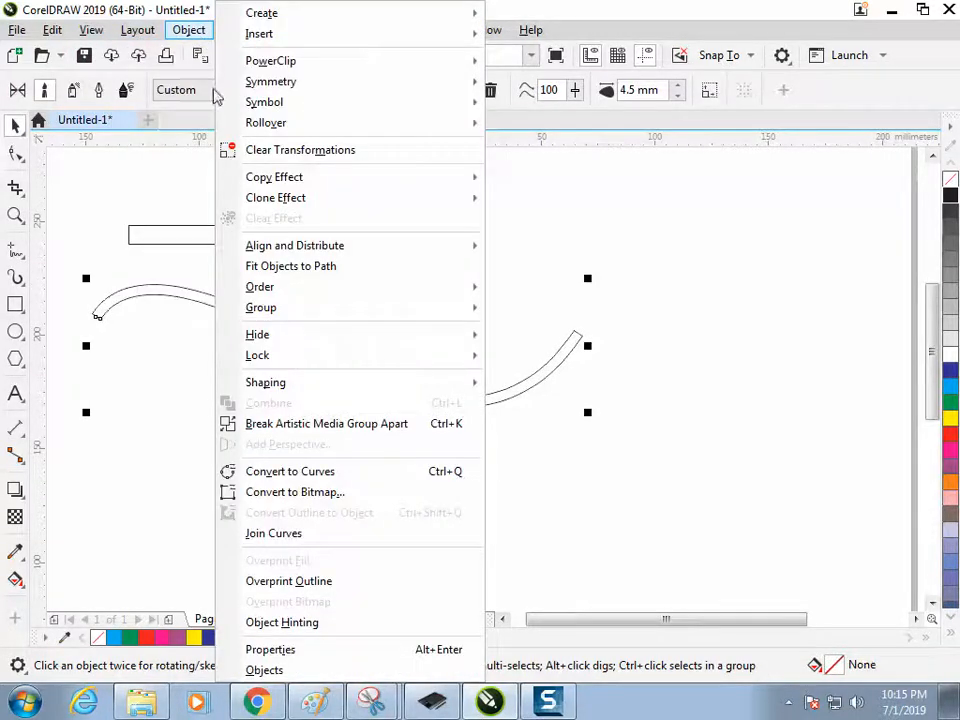
pyautogui.click(306, 423)
pyautogui.click(257, 439)
pyautogui.click(208, 308)
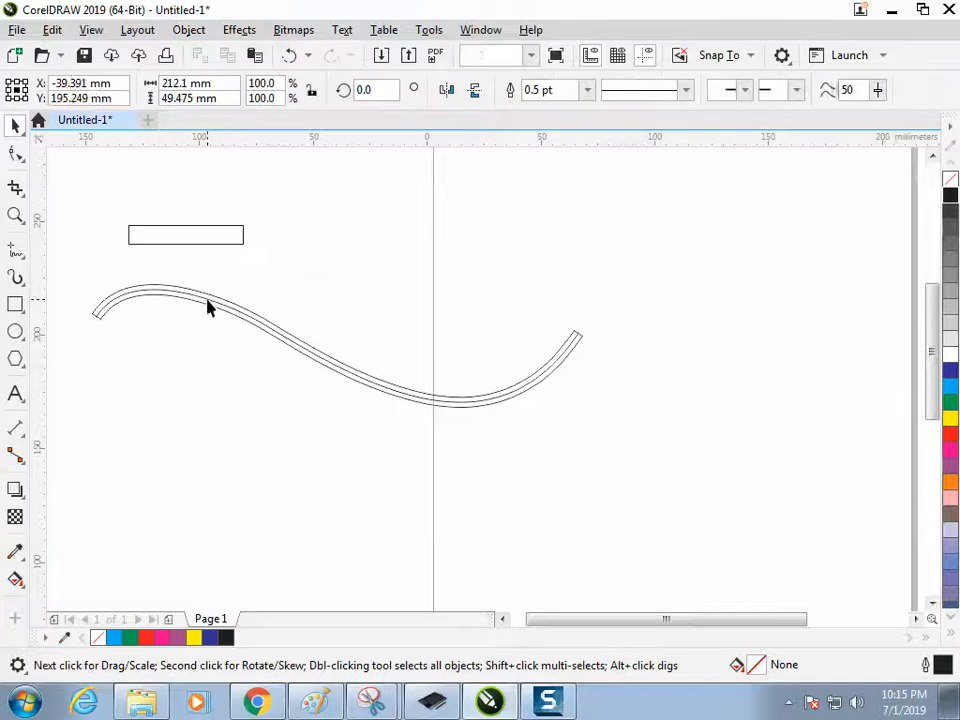
pyautogui.moveTo(208, 308)
pyautogui.mouseDown()
pyautogui.moveTo(206, 403)
pyautogui.moveTo(213, 397)
pyautogui.moveTo(185, 296)
pyautogui.moveTo(203, 291)
pyautogui.mouseUp()
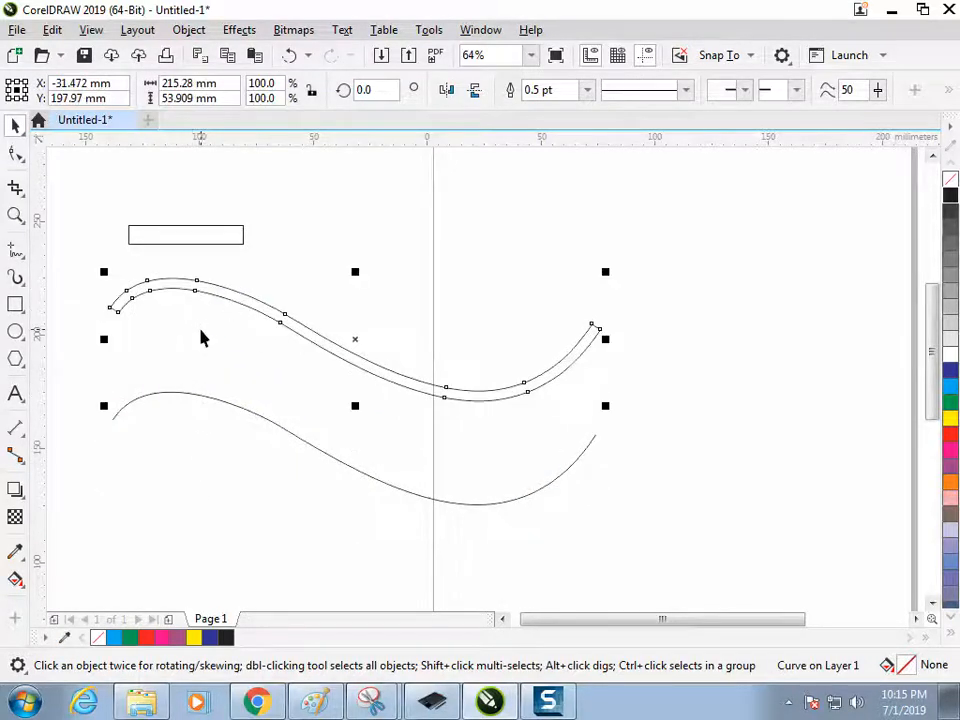
# Undo the moves of the separated curves and the breaking apart of the artistic media group.
pyautogui.hotkey('ctrl', 'z')
pyautogui.hotkey('ctrl', 'z')
pyautogui.hotkey('ctrl', 'z')
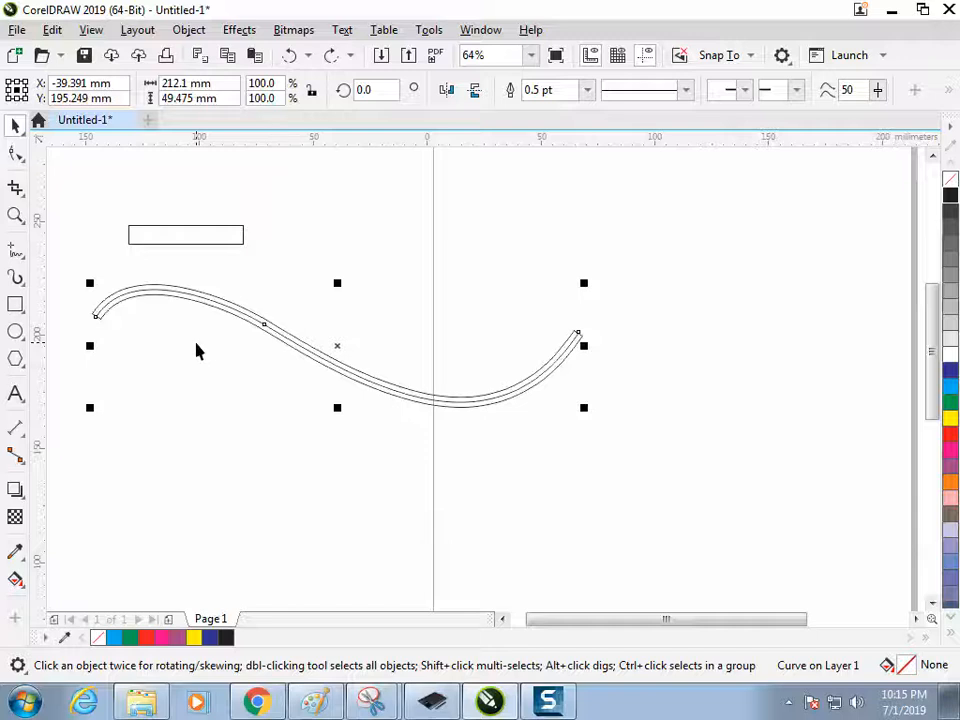
pyautogui.hotkey('ctrl', 'z')
# Shift the brush stroke slightly right and down, and reshape it with the Shape tool by moving its left end node, curve handle and middle node.
pyautogui.click(201, 334)
pyautogui.moveTo(223, 304); pyautogui.dragTo(237, 322)
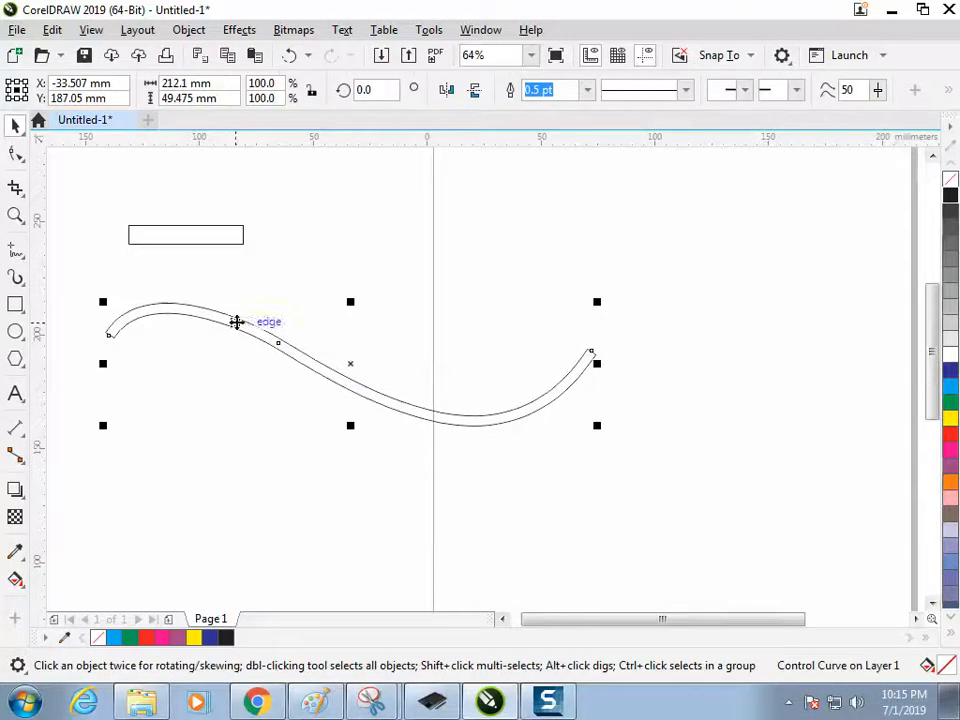
pyautogui.click(15, 154)
pyautogui.click(109, 338)
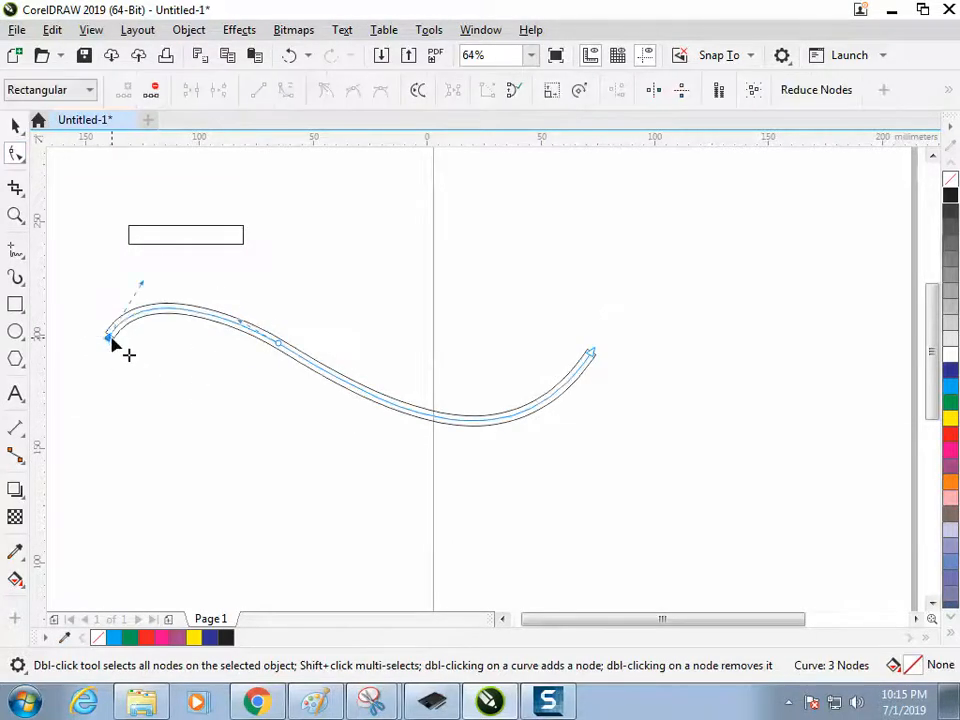
pyautogui.moveTo(112, 342); pyautogui.dragTo(102, 302)
pyautogui.moveTo(131, 247); pyautogui.dragTo(99, 491)
pyautogui.click(368, 538)
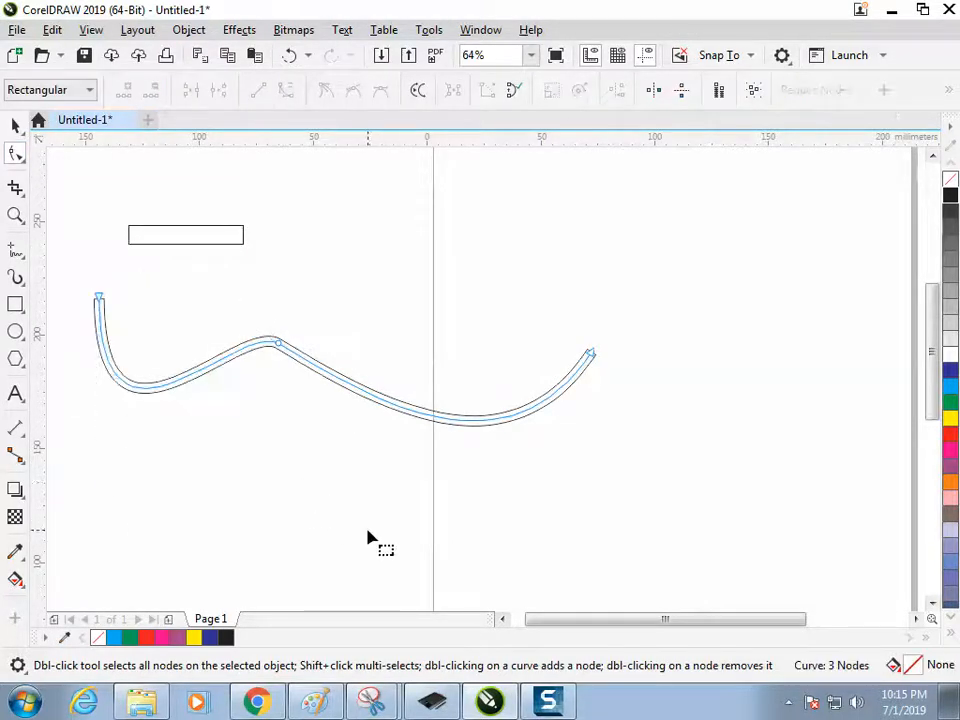
pyautogui.moveTo(253, 338); pyautogui.dragTo(332, 306)
pyautogui.click(322, 452)
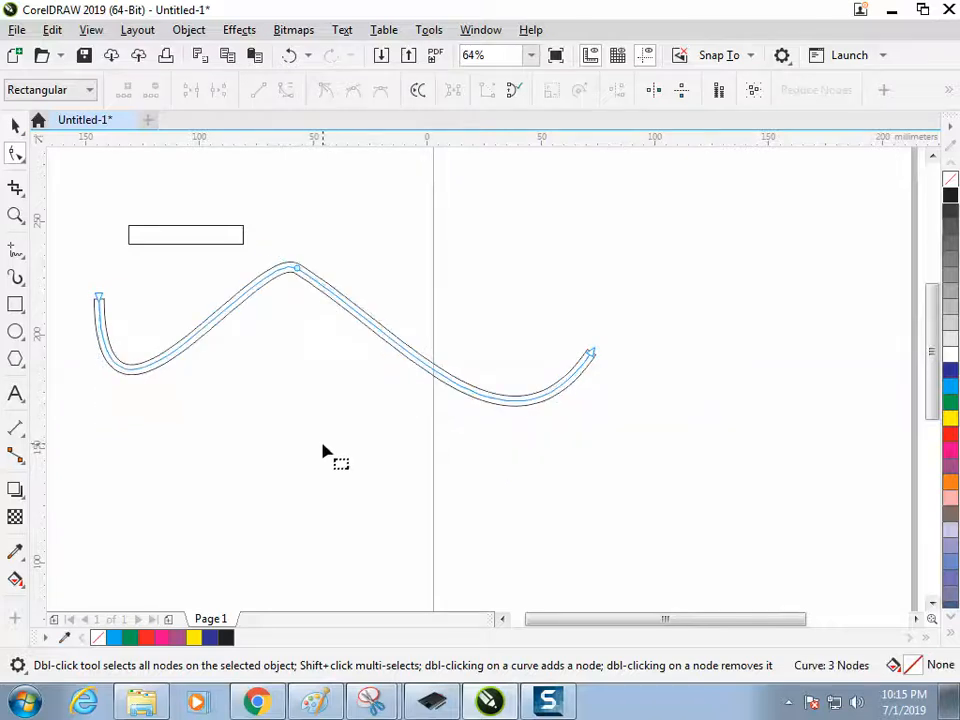
pyautogui.press('space')
pyautogui.click(214, 321)
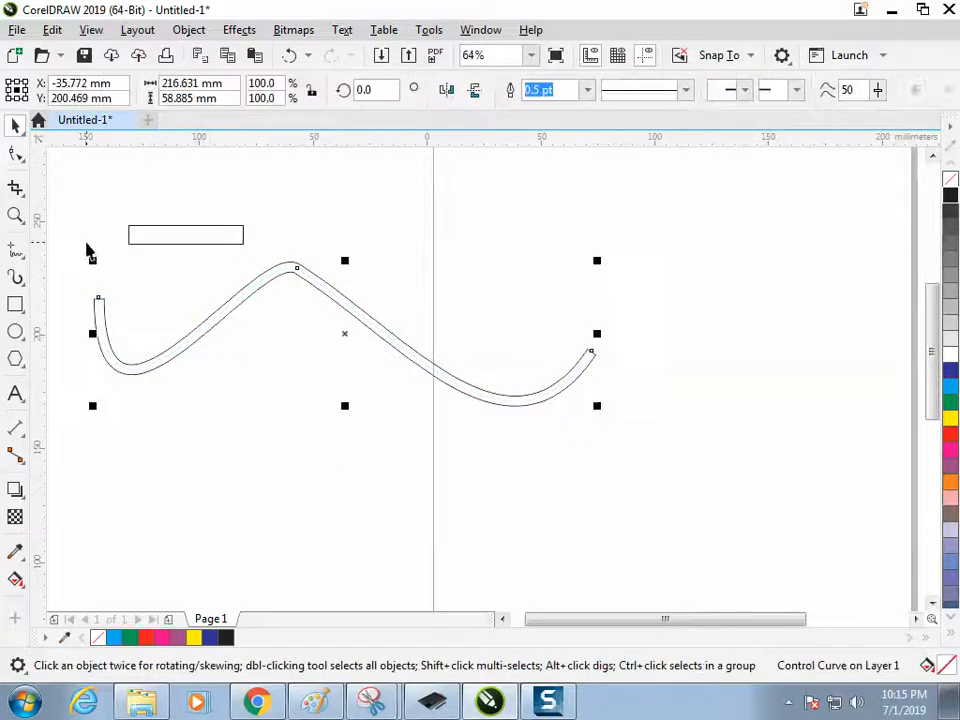
pyautogui.click(188, 29)
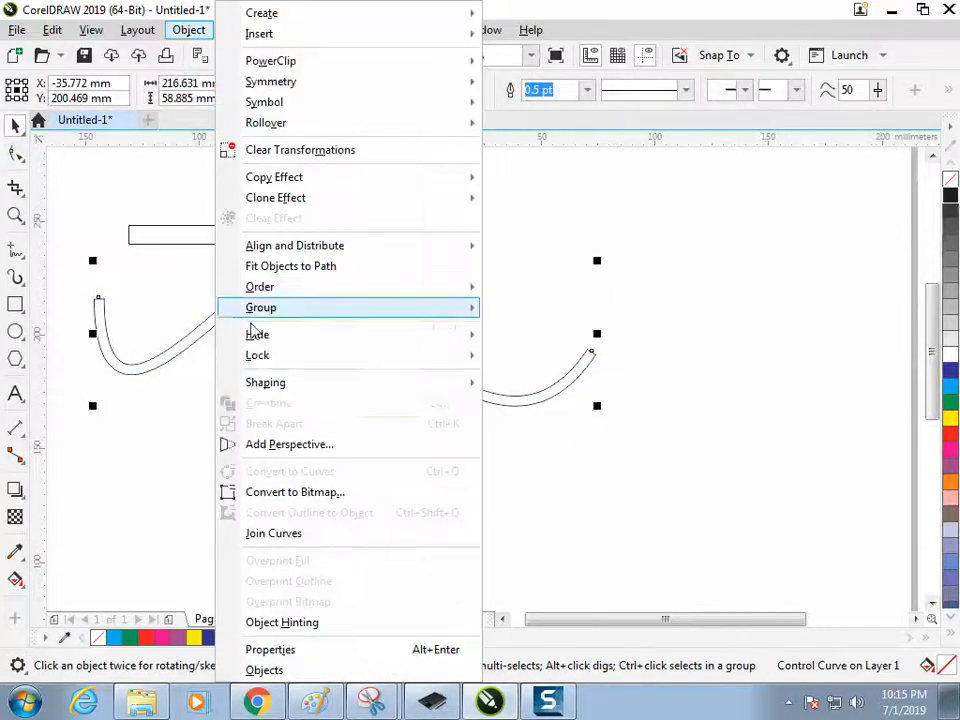
pyautogui.click(168, 416)
pyautogui.click(168, 416)
# Break the wavy artistic media group apart and move its centre path below the strip outline.
pyautogui.click(105, 301)
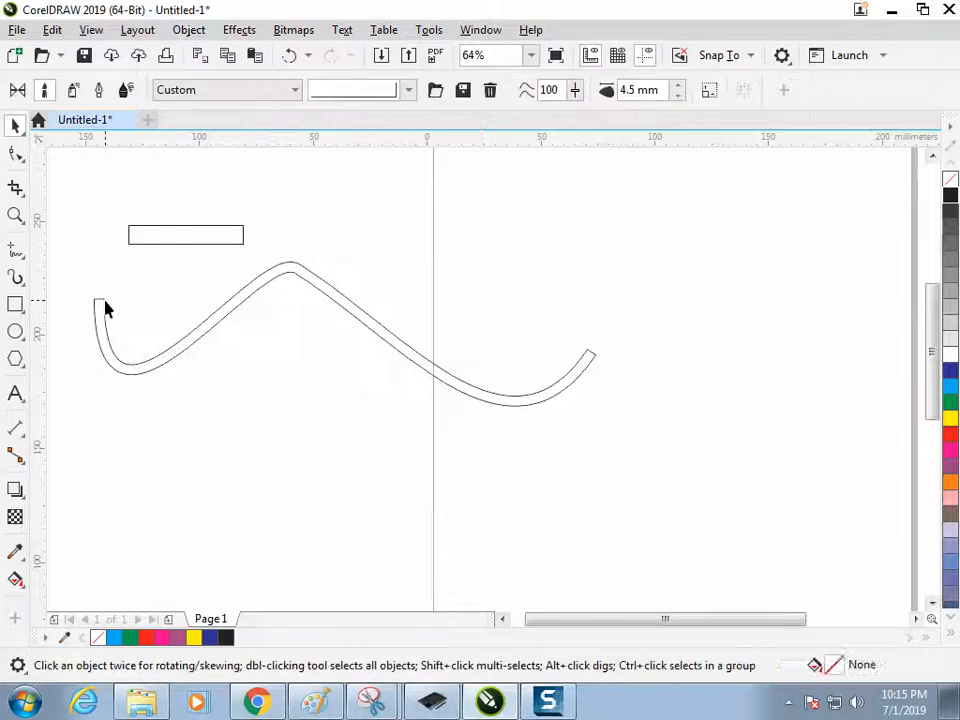
pyautogui.click(188, 29)
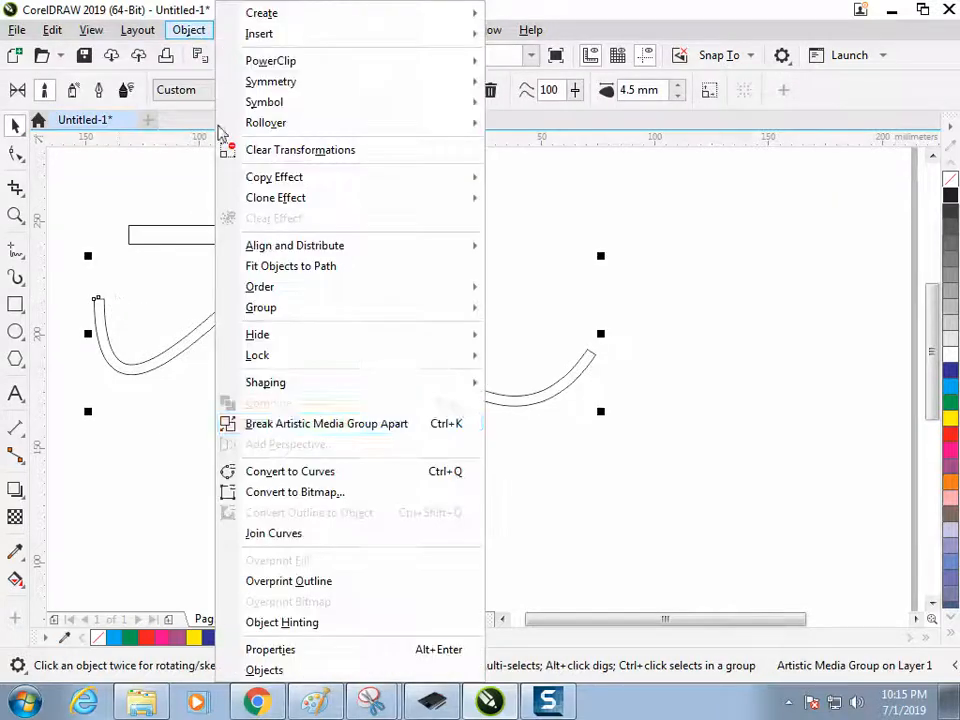
pyautogui.click(278, 424)
pyautogui.click(158, 368)
pyautogui.click(155, 368)
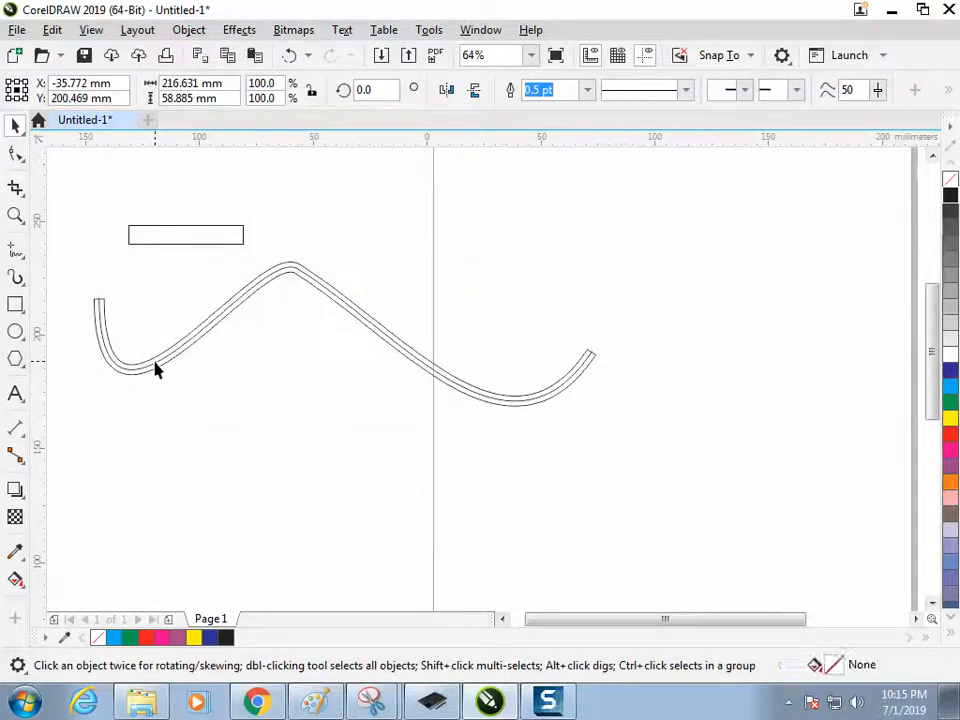
pyautogui.moveTo(165, 358); pyautogui.dragTo(150, 480)
pyautogui.click(306, 585)
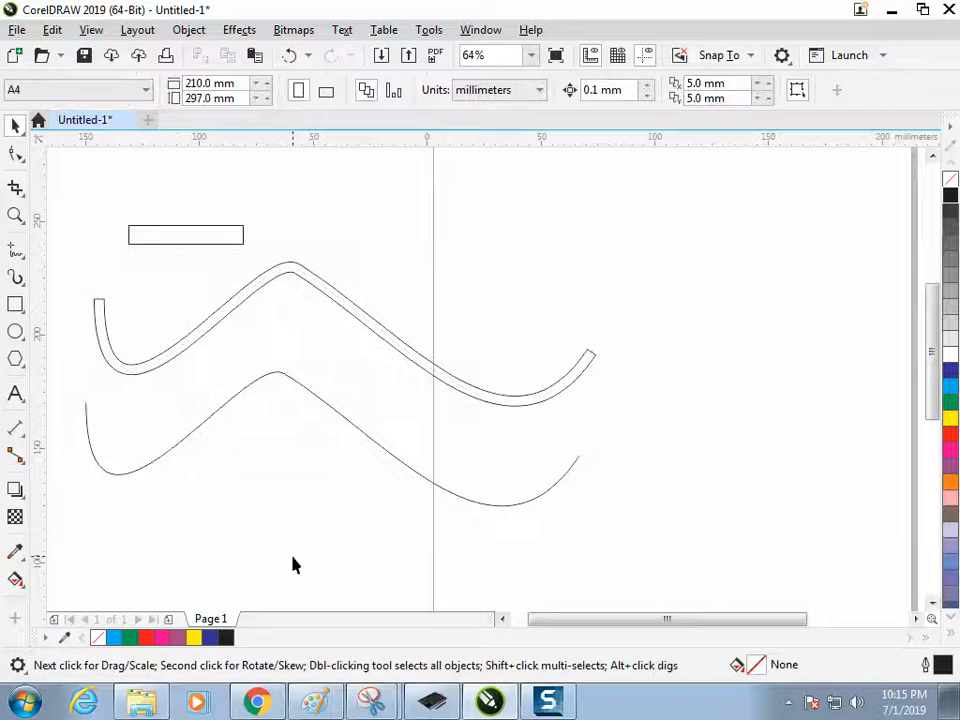
# Undo the move of the wavy centre path and delete all objects in the drawing.
pyautogui.hotkey('ctrl', 'z')
pyautogui.click(246, 390)
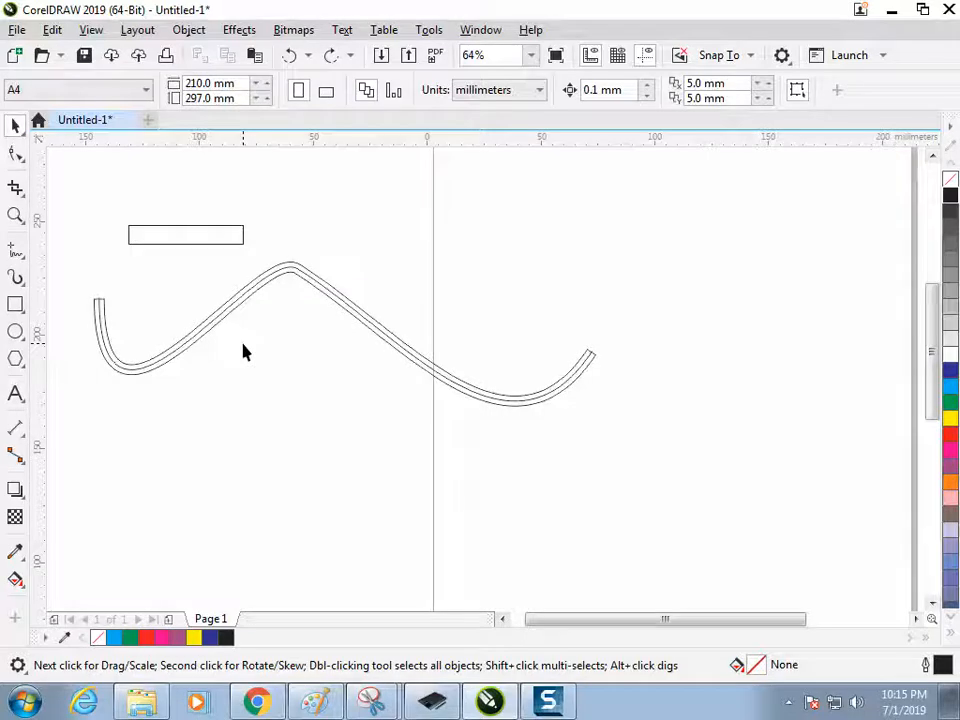
pyautogui.hotkey('ctrl', 'a')
pyautogui.press('Delete')
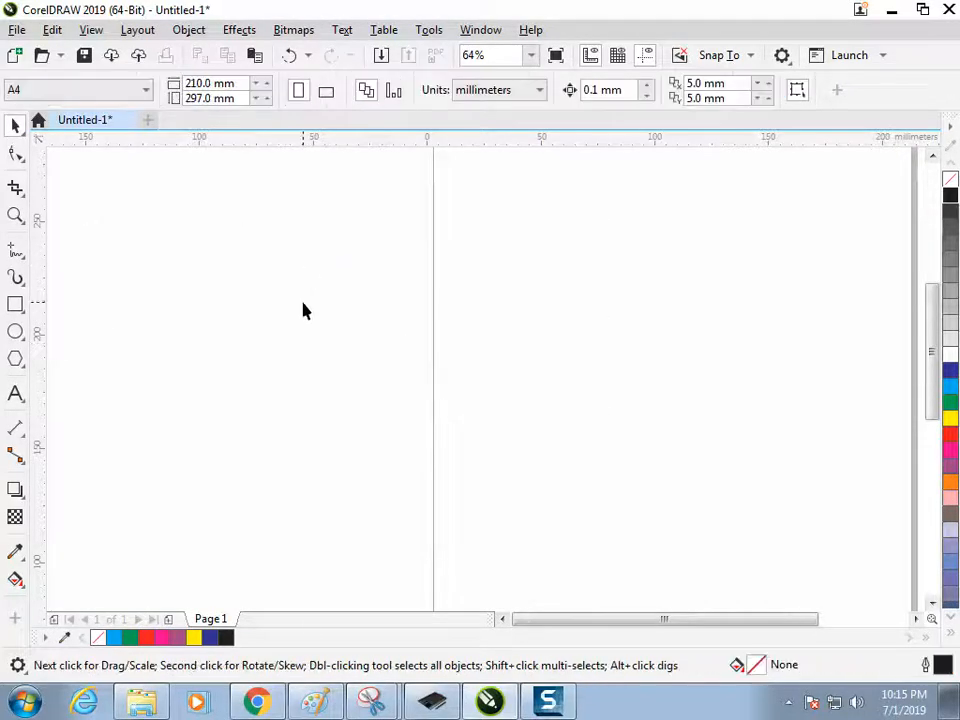
pyautogui.click(432, 703)
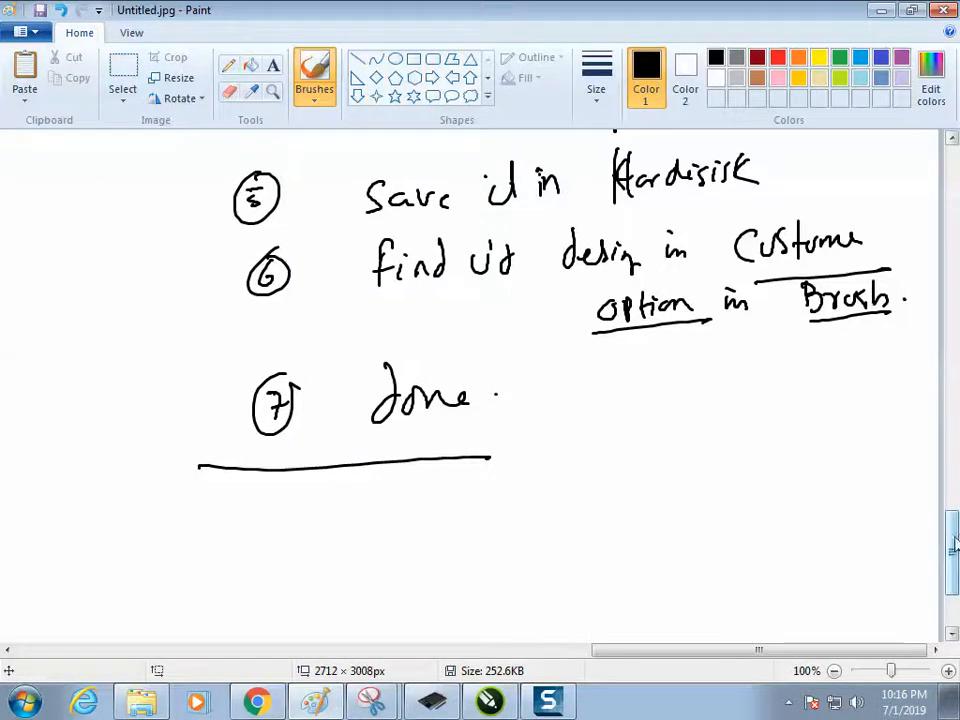
pyautogui.moveTo(955, 546)
pyautogui.mouseDown()
pyautogui.moveTo(957, 511)
pyautogui.moveTo(950, 577)
pyautogui.moveTo(953, 560)
pyautogui.mouseUp()
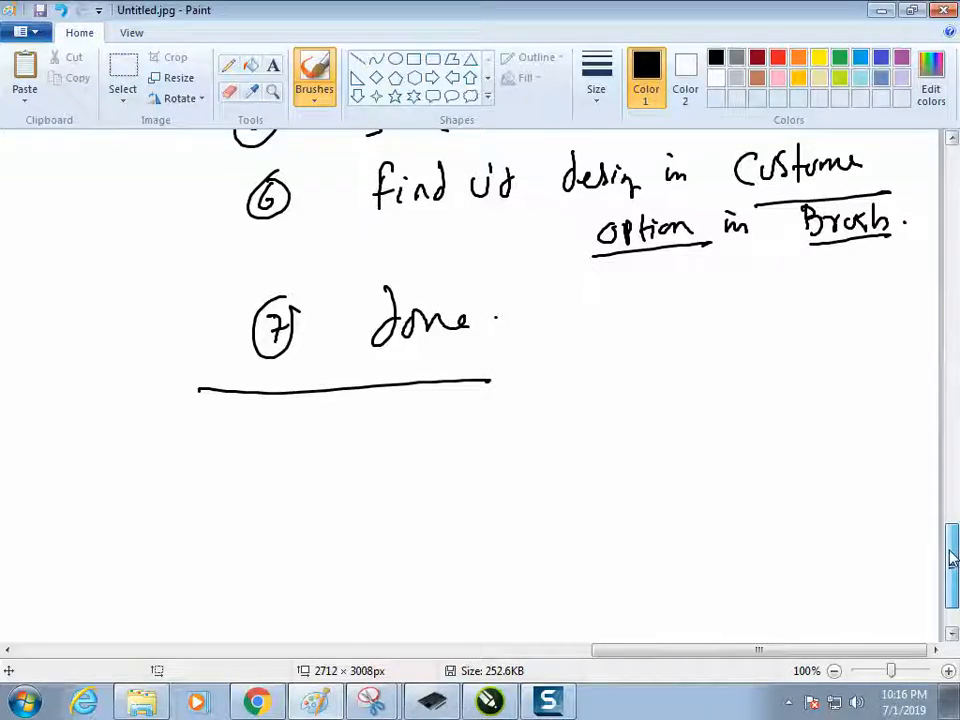
pyautogui.moveTo(952, 560); pyautogui.dragTo(952, 576)
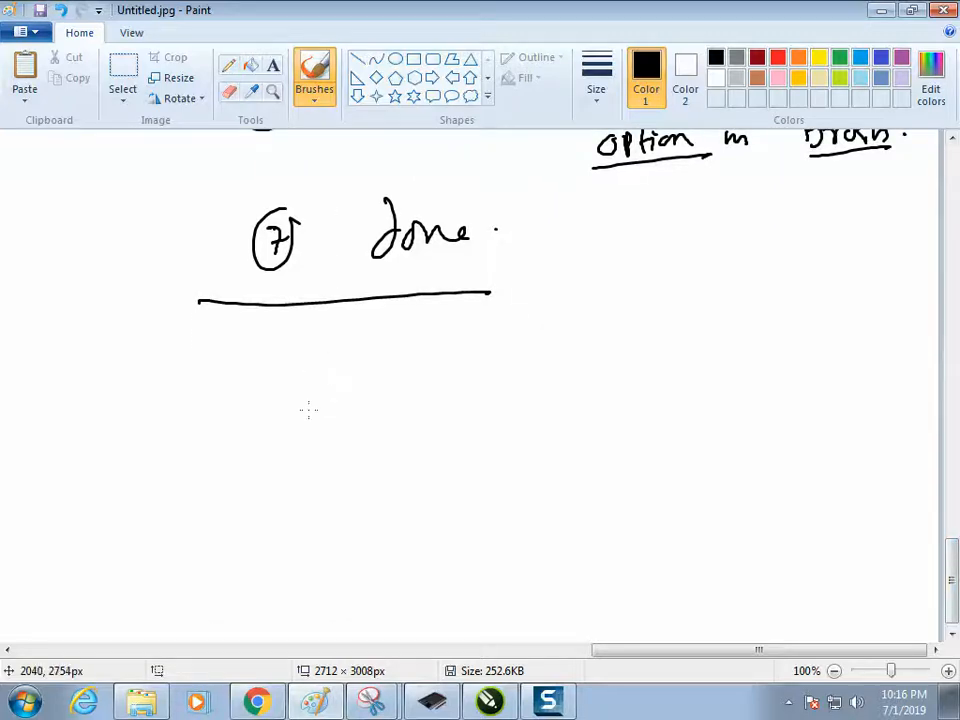
pyautogui.hotkey('alt', 'Tab')
# Draw a thin horizontal rectangle about 66 by 5 mm to the left of the page and fill it with magenta.
pyautogui.click(17, 304)
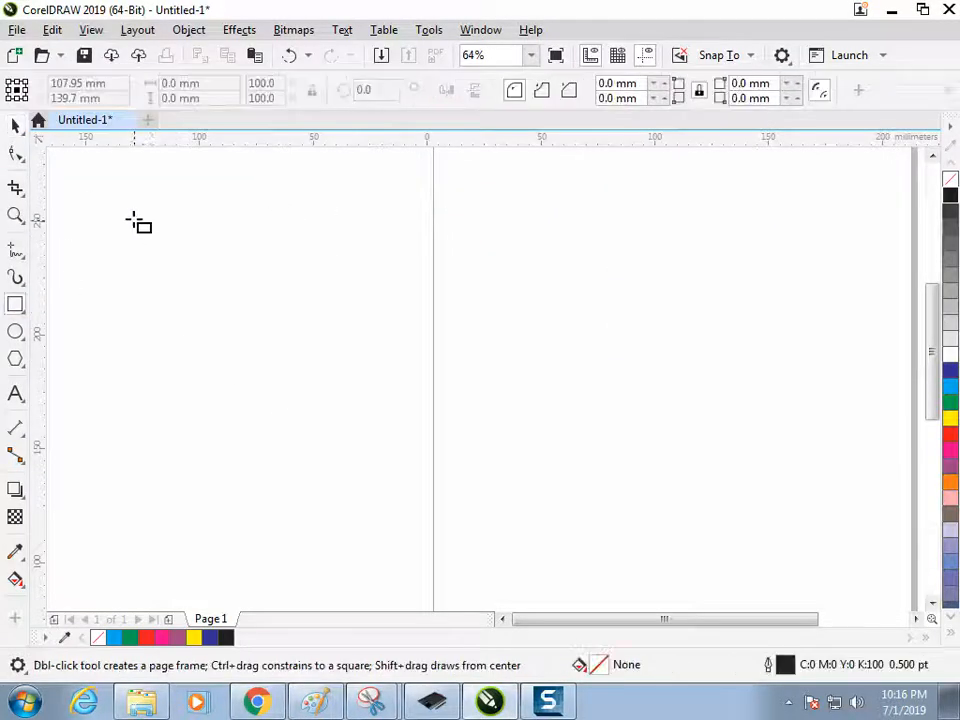
pyautogui.moveTo(121, 206); pyautogui.dragTo(282, 226)
pyautogui.click(15, 125)
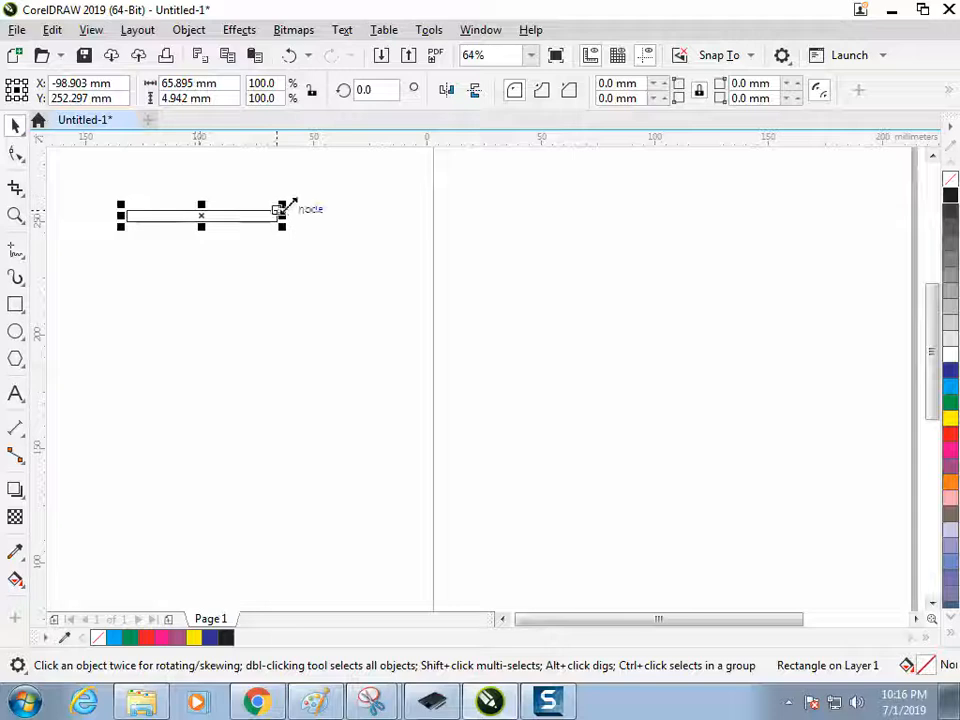
pyautogui.click(158, 638)
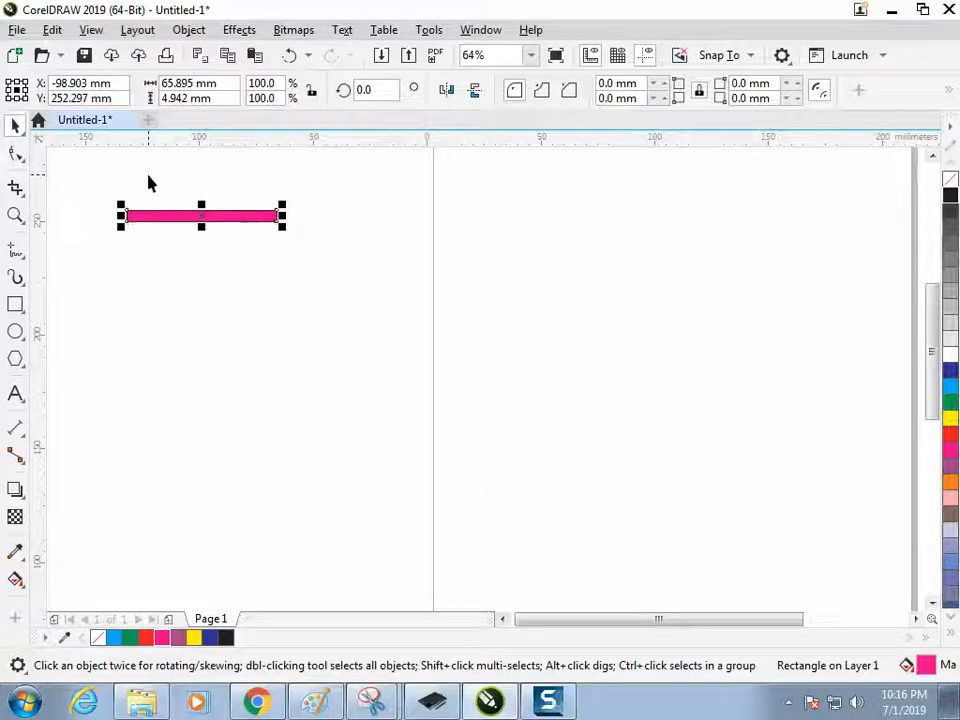
# Place a cyan-filled copy of the magenta bar just below it and remove the outline from both bars.
pyautogui.moveTo(175, 217); pyautogui.dragTo(176, 237)
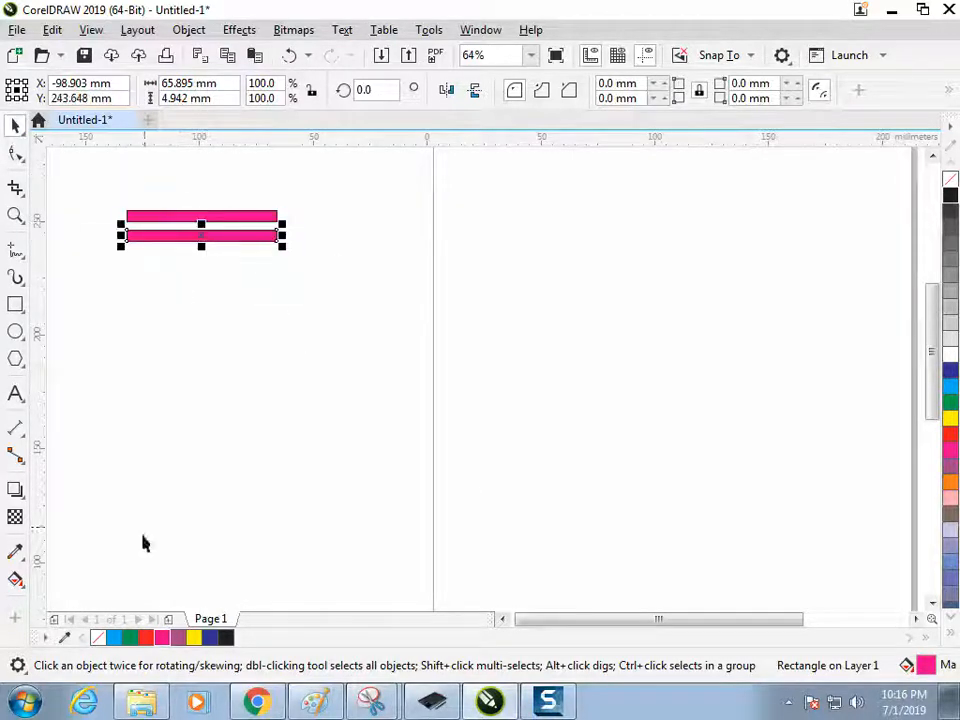
pyautogui.click(113, 638)
pyautogui.moveTo(92, 206); pyautogui.dragTo(340, 330)
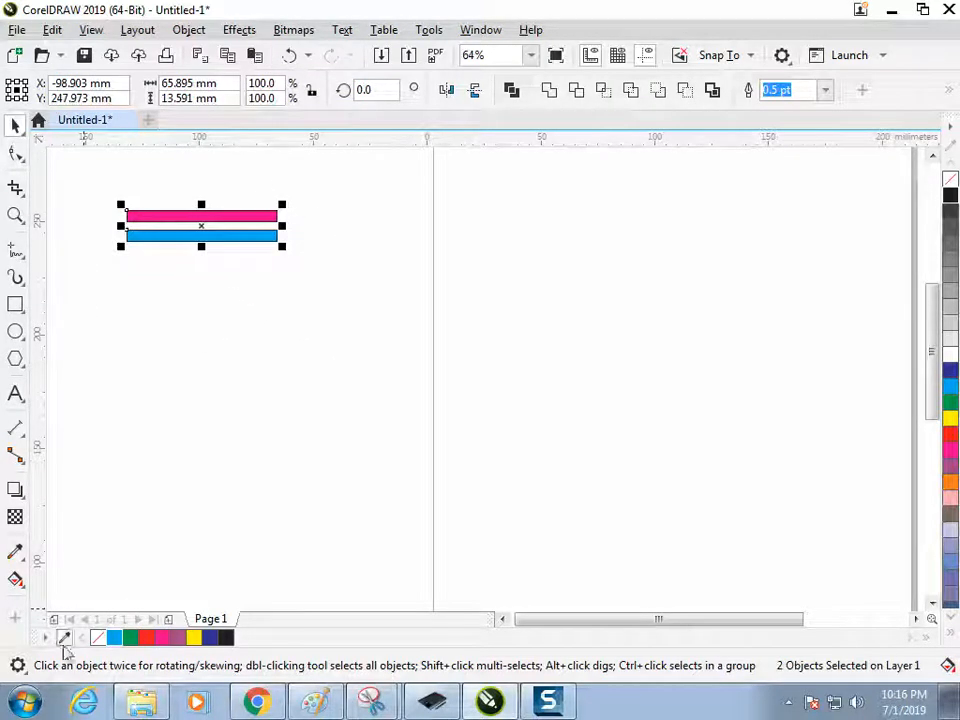
pyautogui.rightClick(98, 638)
pyautogui.click(167, 300)
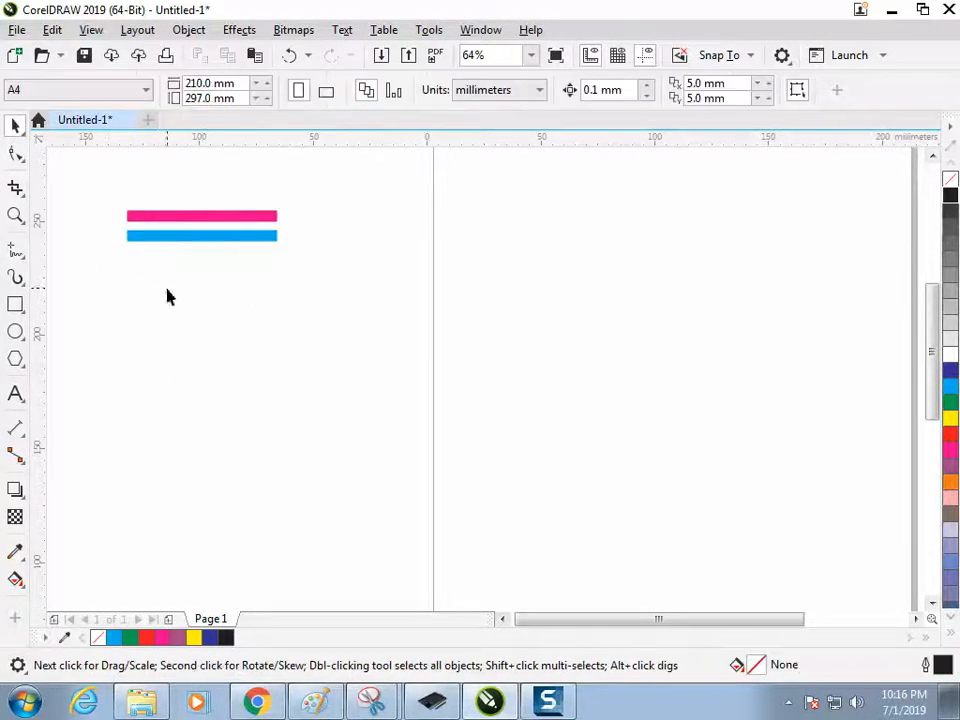
# Save the magenta and cyan bars together as a custom Artistic Media brush named two.
pyautogui.moveTo(107, 174); pyautogui.dragTo(373, 291)
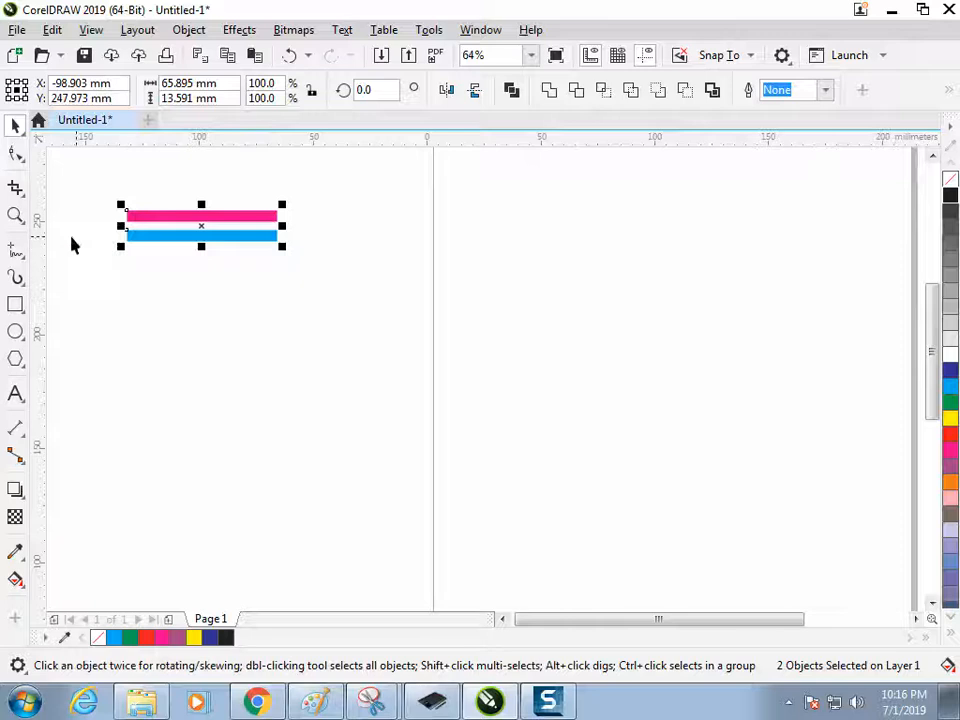
pyautogui.click(20, 279)
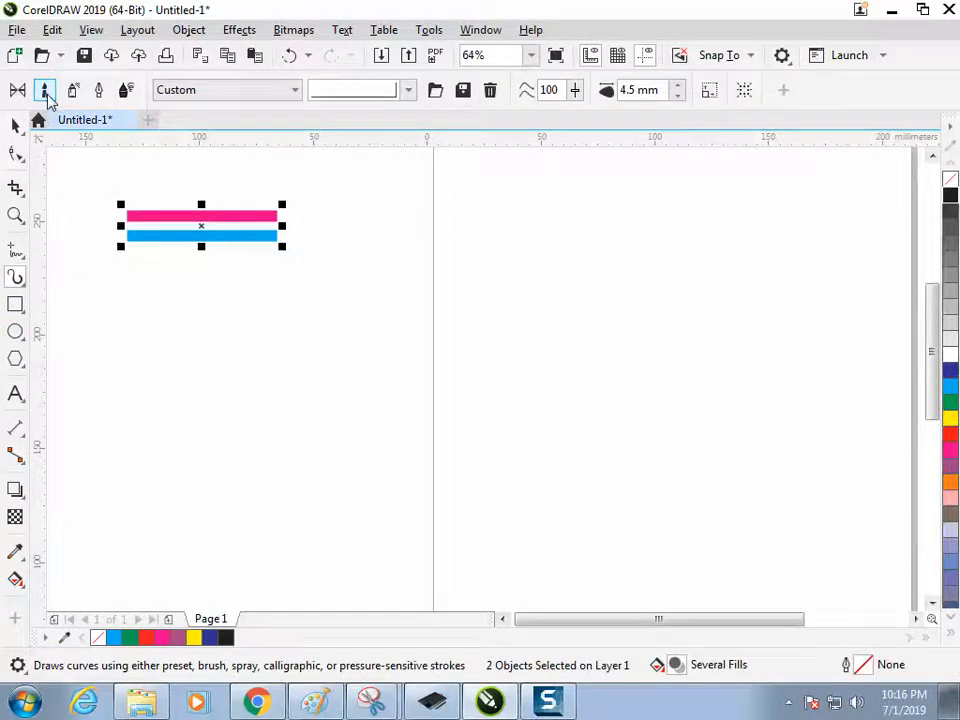
pyautogui.click(462, 91)
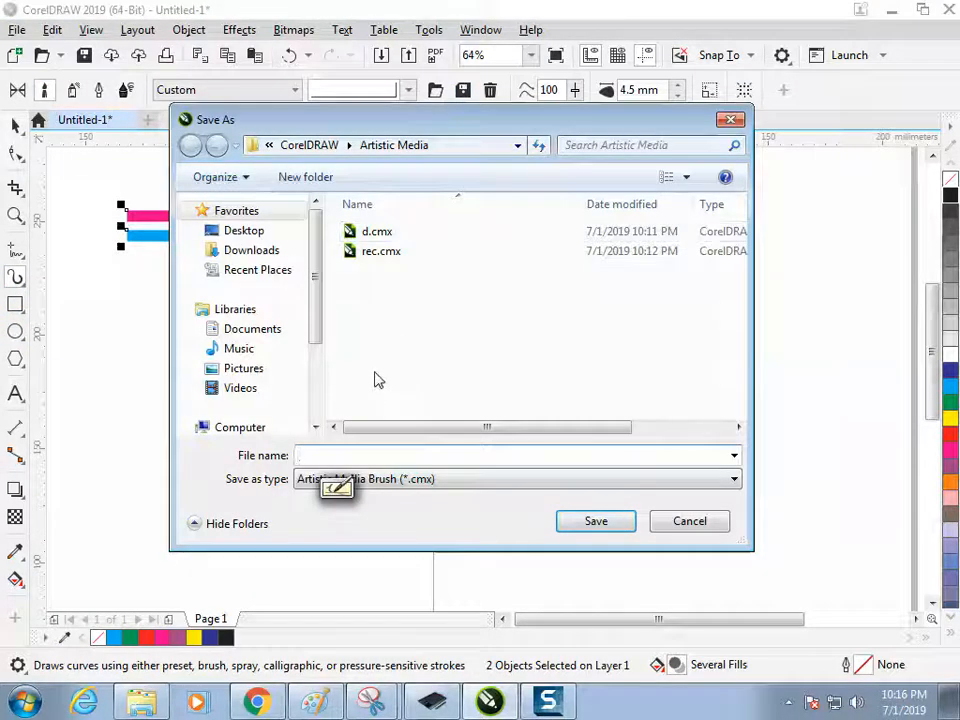
pyautogui.write('two')
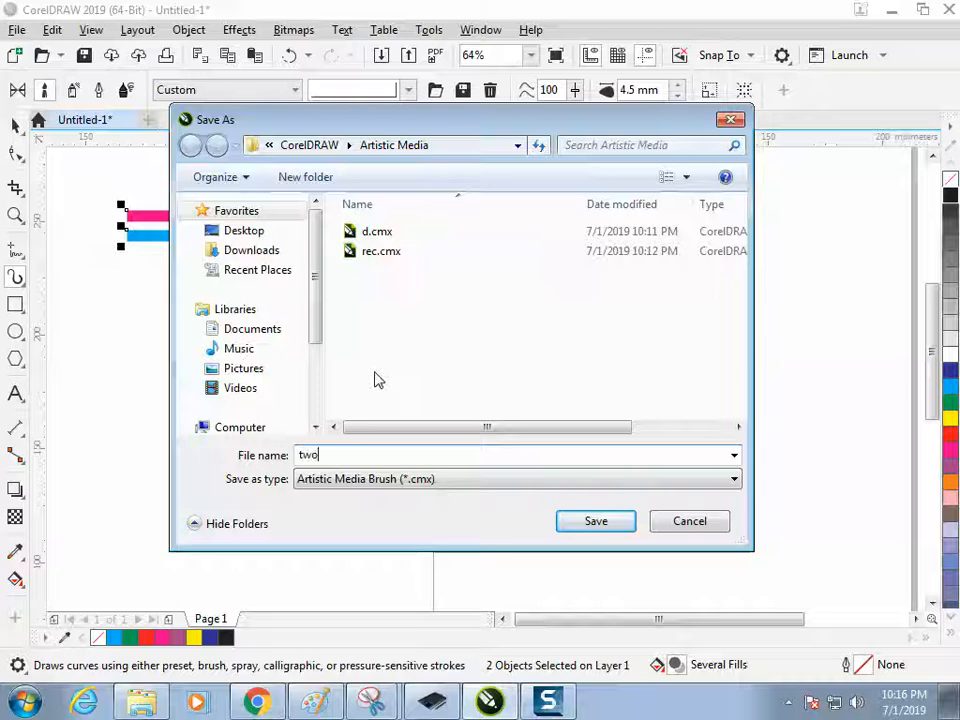
pyautogui.press('Return')
pyautogui.click(209, 322)
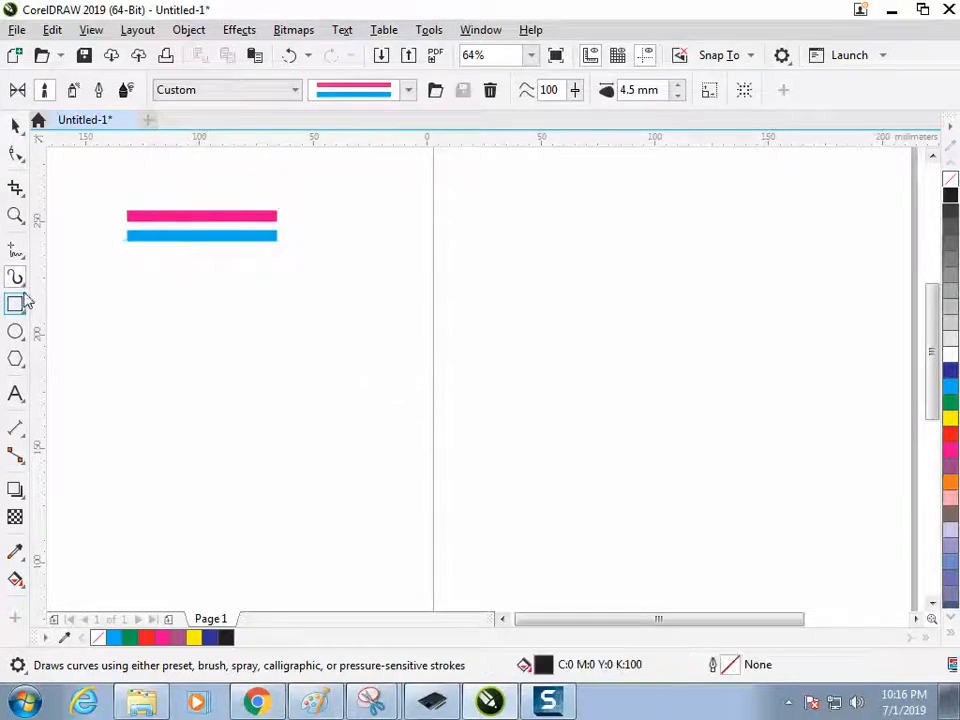
# Paint a wavy stroke below the bars with the new two-bar brush and set its stroke width to 8.5 mm.
pyautogui.moveTo(166, 440)
pyautogui.mouseDown()
pyautogui.moveTo(259, 318)
pyautogui.moveTo(518, 315)
pyautogui.moveTo(545, 290)
pyautogui.mouseUp()
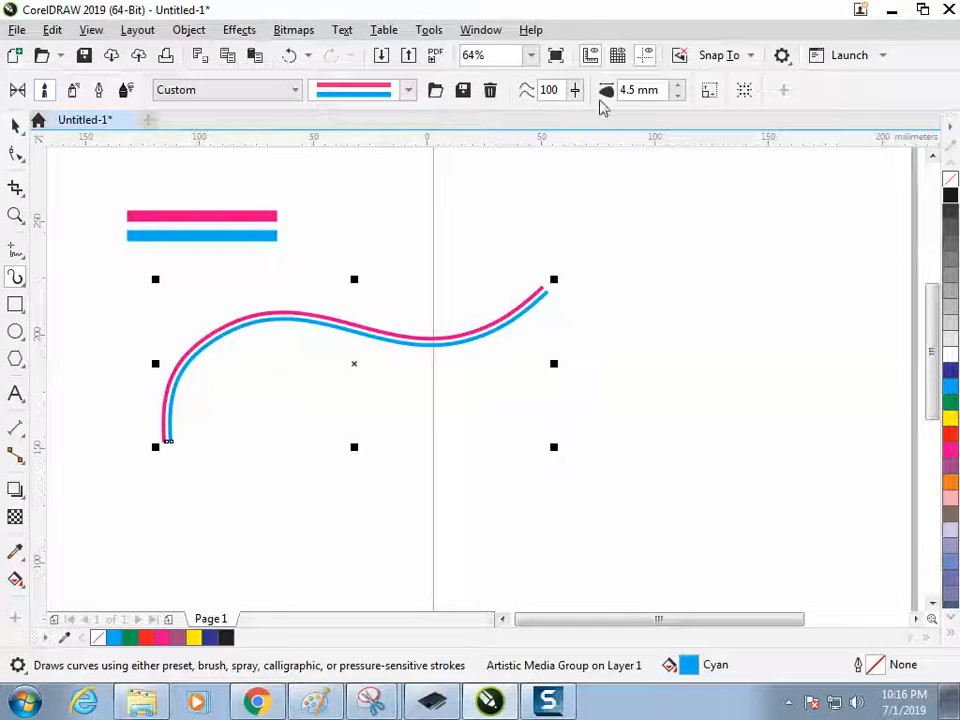
pyautogui.click(679, 85)
pyautogui.click(679, 85)
pyautogui.click(679, 85)
pyautogui.click(679, 85)
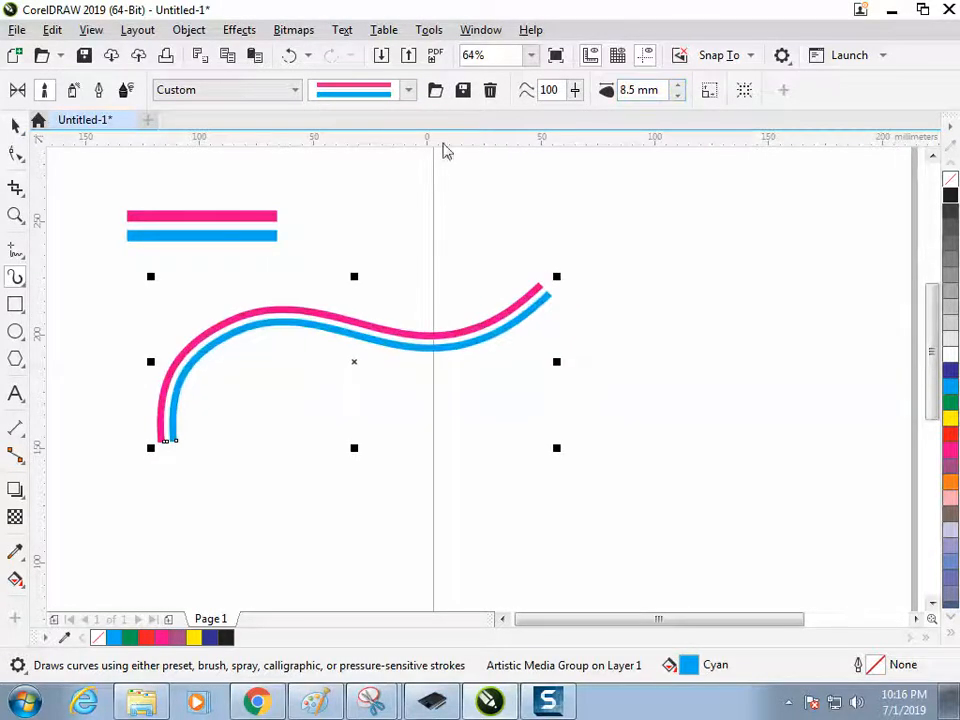
# Delete the wavy two-colour brush stroke.
pyautogui.click(20, 127)
pyautogui.click(340, 343)
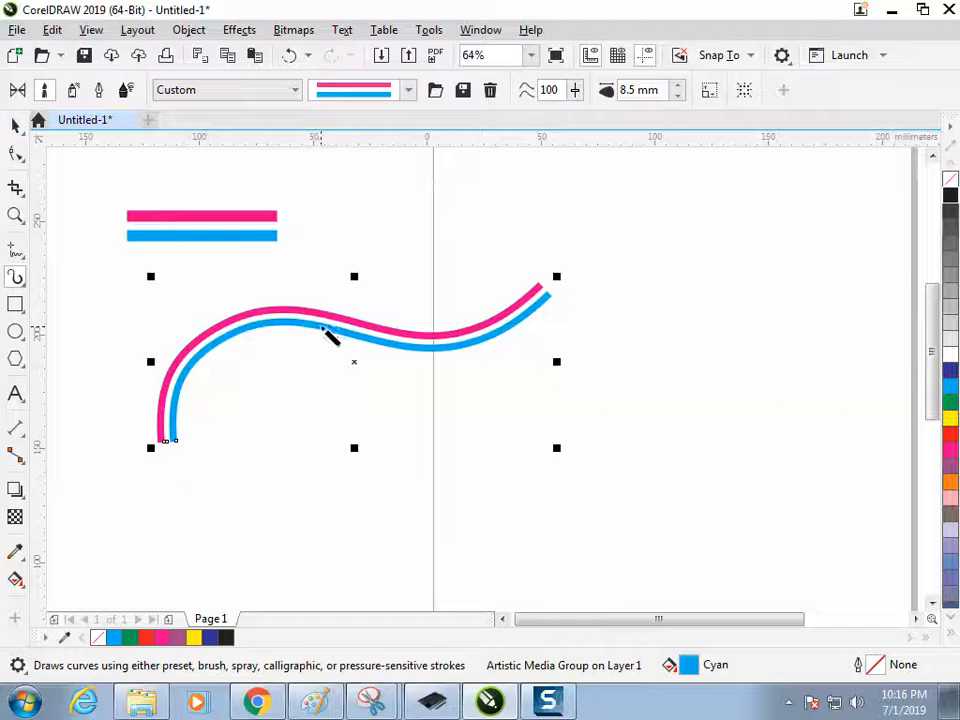
pyautogui.press('Delete')
# Draw a circle about 79 mm in diameter below the bars and apply the custom magenta and cyan brush to it.
pyautogui.press('F7')
pyautogui.moveTo(109, 208); pyautogui.dragTo(408, 499)
pyautogui.click(16, 277)
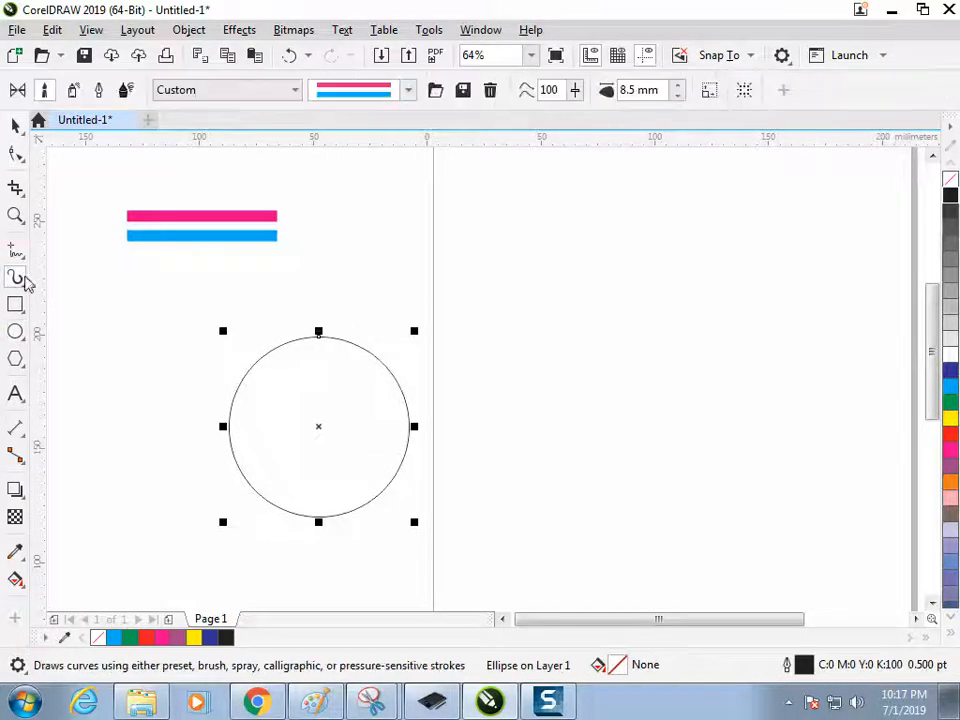
pyautogui.click(334, 94)
pyautogui.click(350, 121)
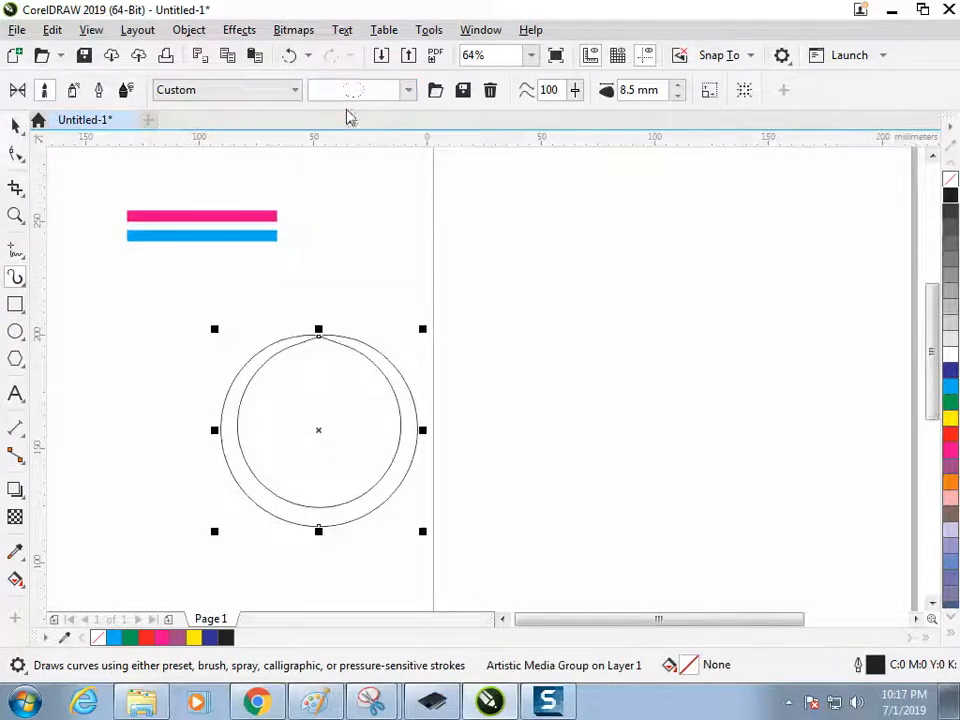
pyautogui.click(349, 94)
pyautogui.click(356, 216)
pyautogui.click(15, 125)
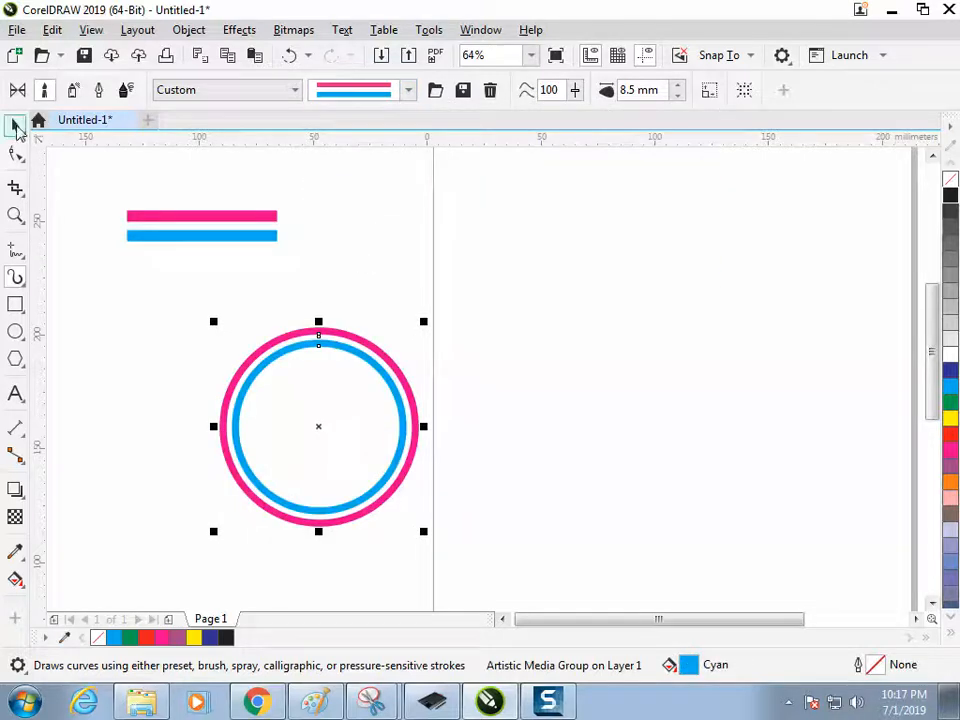
pyautogui.click(160, 462)
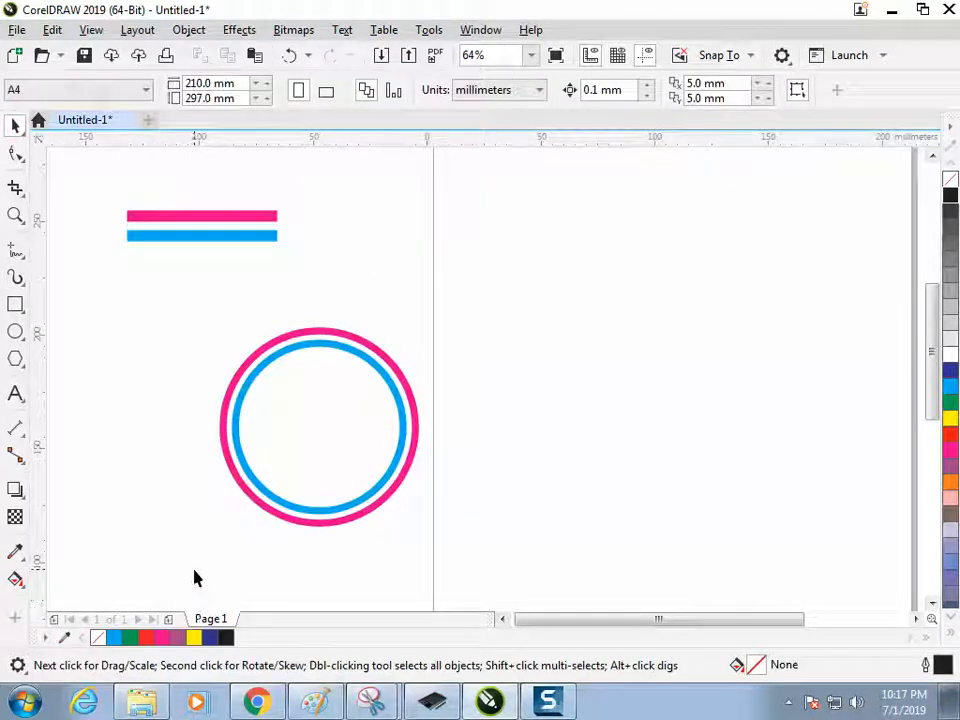
# Set the stroke width of the circular artistic media group to 21 mm.
pyautogui.click(238, 468)
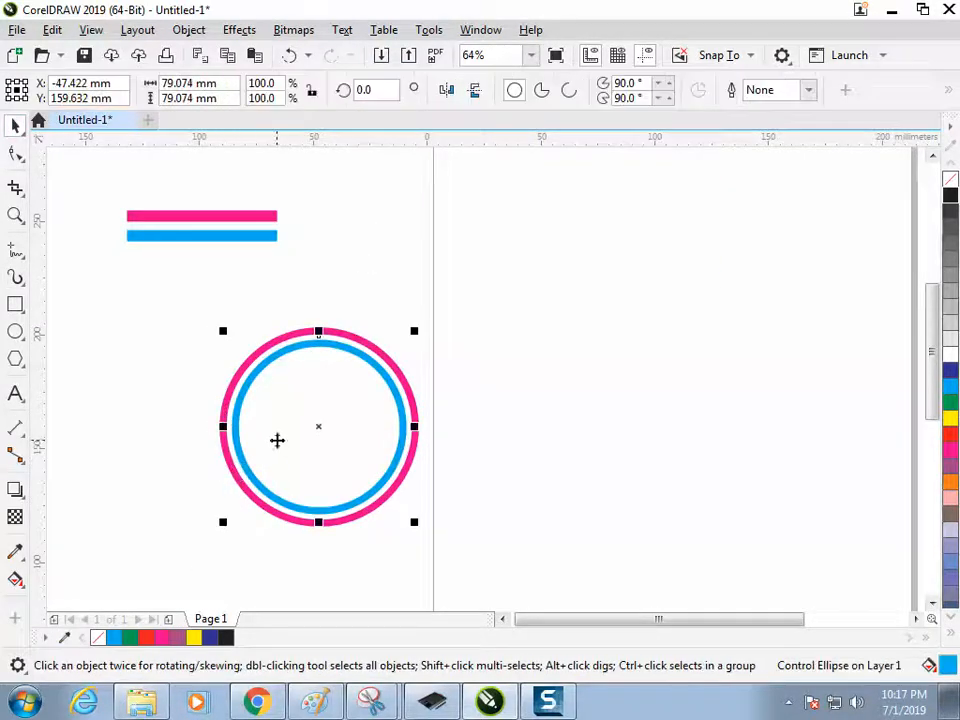
pyautogui.click(360, 332)
pyautogui.click(353, 338)
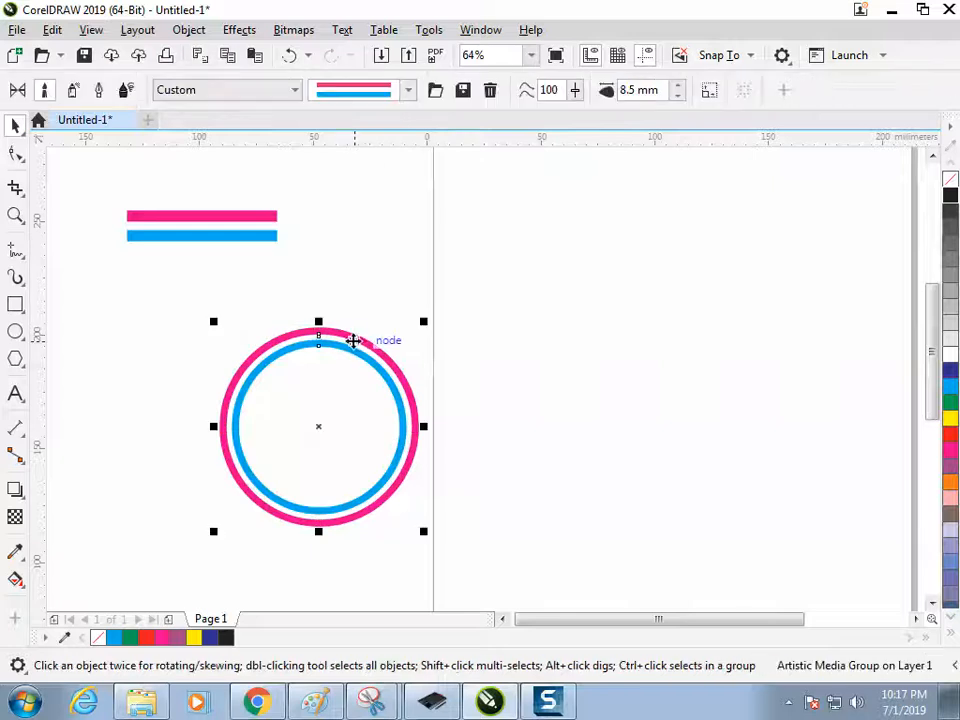
pyautogui.moveTo(679, 87); pyautogui.dragTo(678, 88)
pyautogui.click(386, 379)
pyautogui.moveTo(362, 360); pyautogui.dragTo(289, 335)
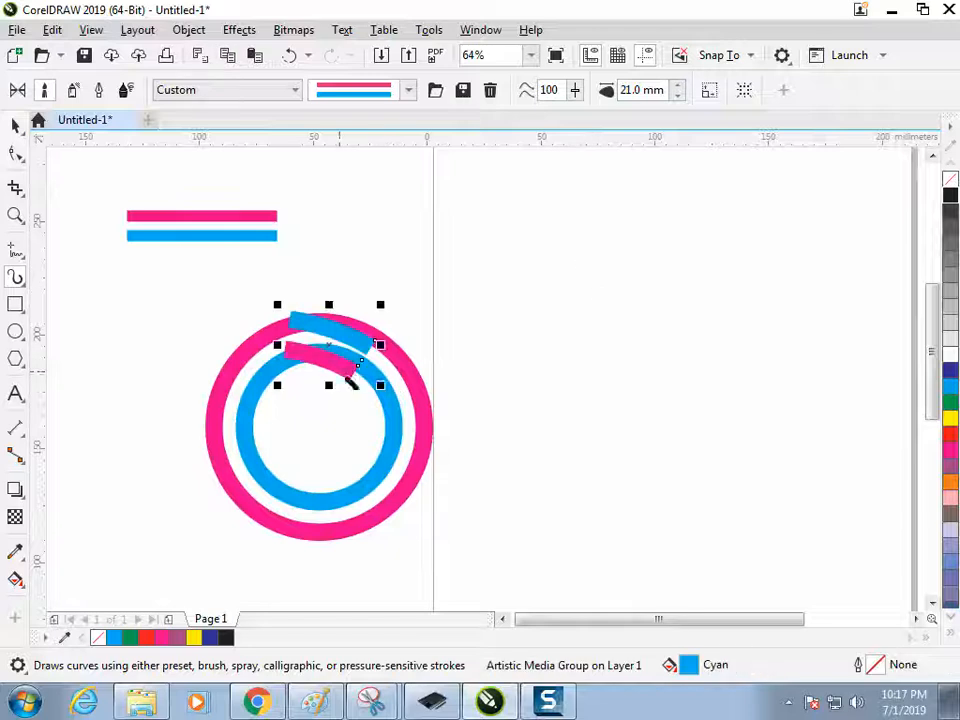
pyautogui.hotkey('ctrl', 'z')
pyautogui.press('space')
# Move the two-colour ring up and right so it straddles the page's left edge, beside the bars.
pyautogui.click(373, 373)
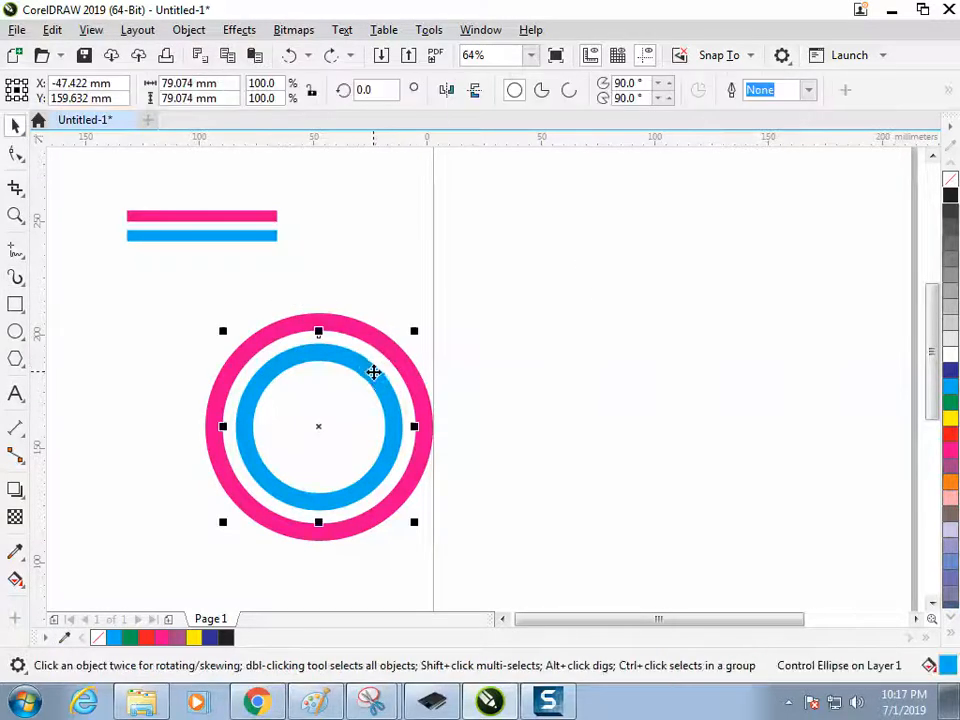
pyautogui.moveTo(373, 373)
pyautogui.mouseDown()
pyautogui.moveTo(276, 347)
pyautogui.moveTo(564, 279)
pyautogui.mouseUp()
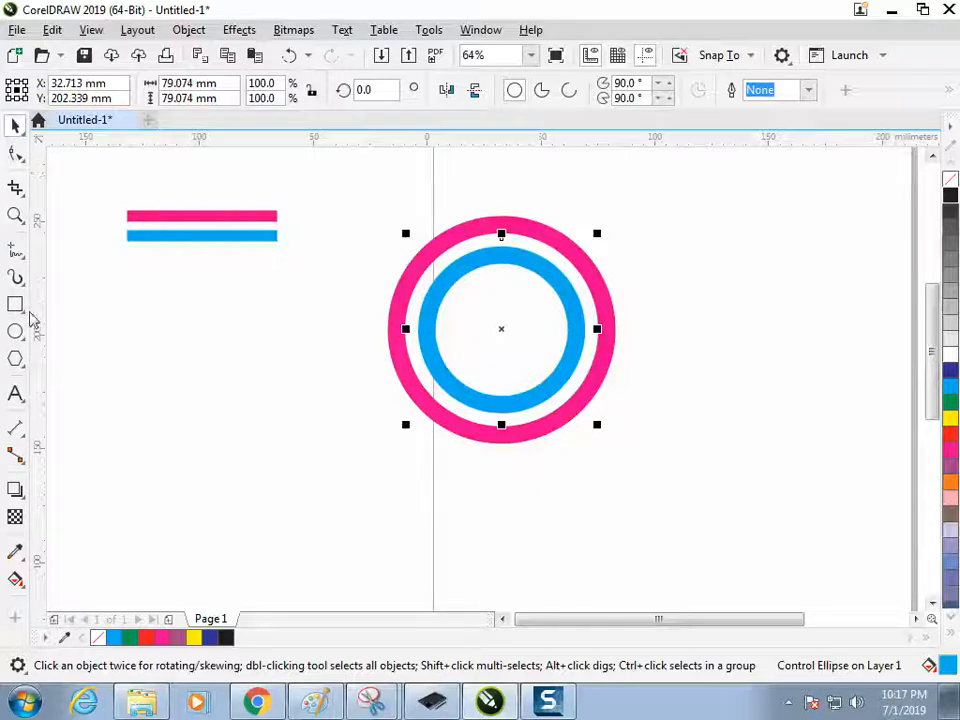
pyautogui.moveTo(439, 279); pyautogui.dragTo(373, 304)
pyautogui.click(305, 406)
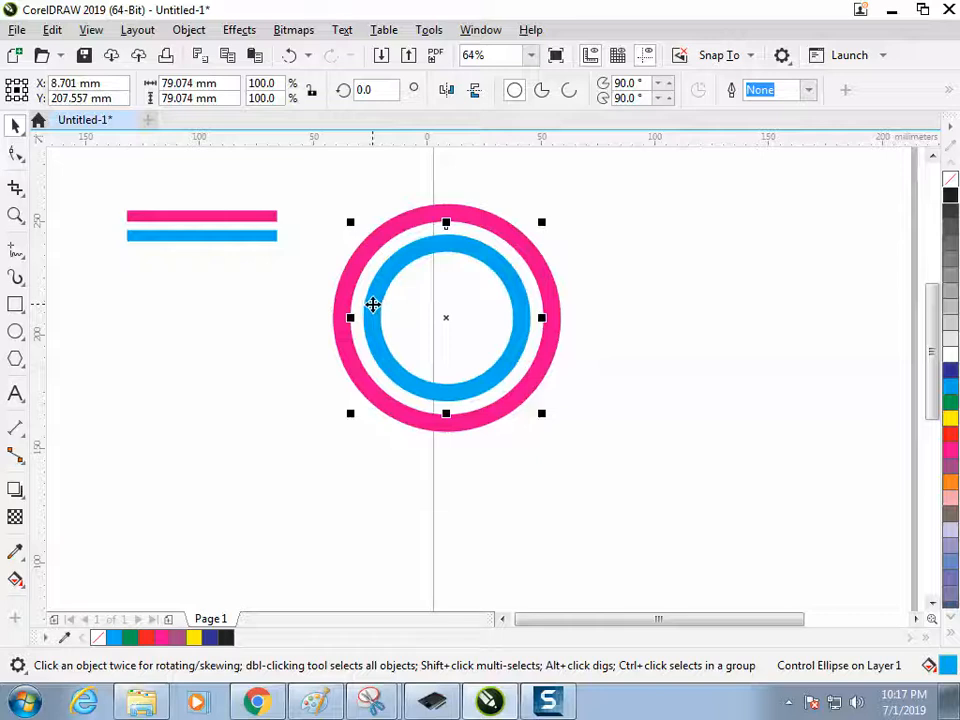
pyautogui.hotkey('ctrl', 'k')
pyautogui.moveTo(480, 290); pyautogui.dragTo(159, 509)
pyautogui.press('Delete')
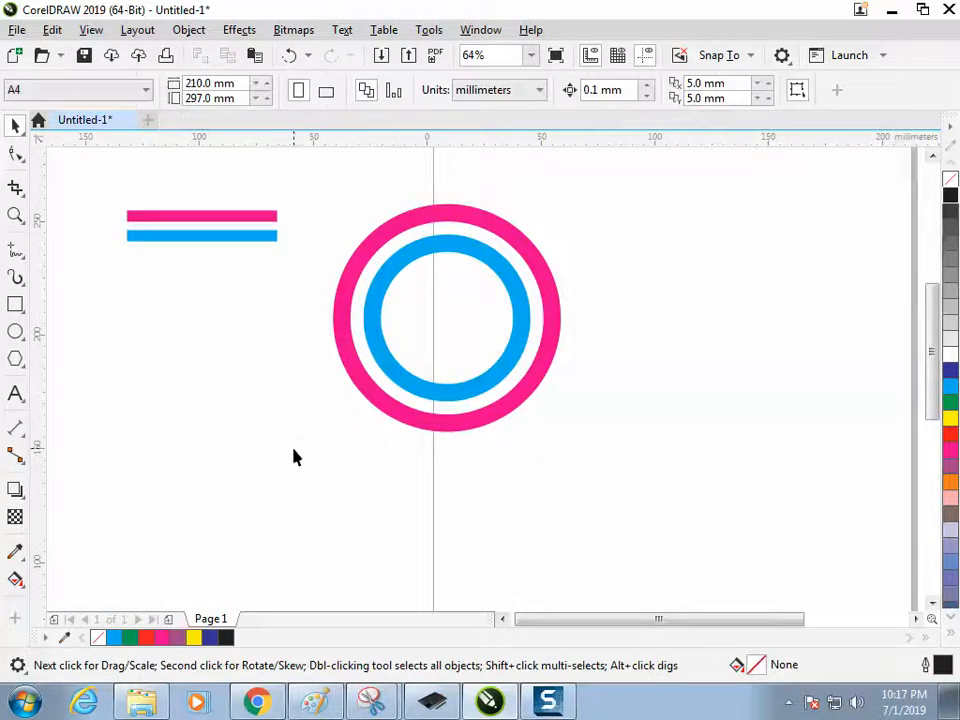
# Place a copy of the two-colour ring below the bars and move the original up and right onto the page.
pyautogui.click(362, 245)
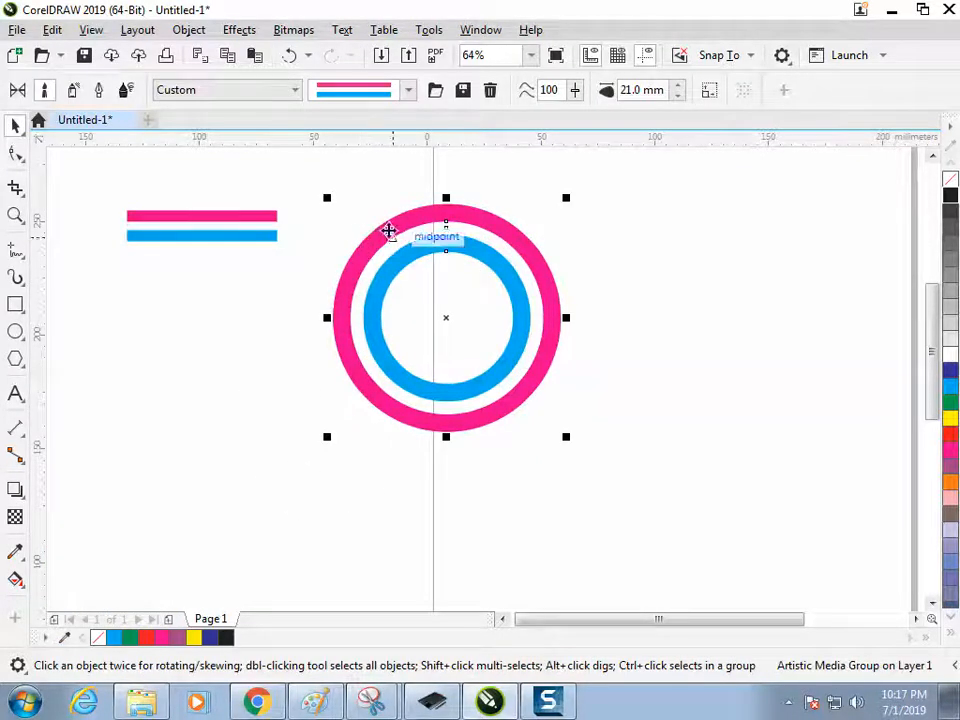
pyautogui.moveTo(386, 229); pyautogui.dragTo(217, 405)
pyautogui.click(252, 362)
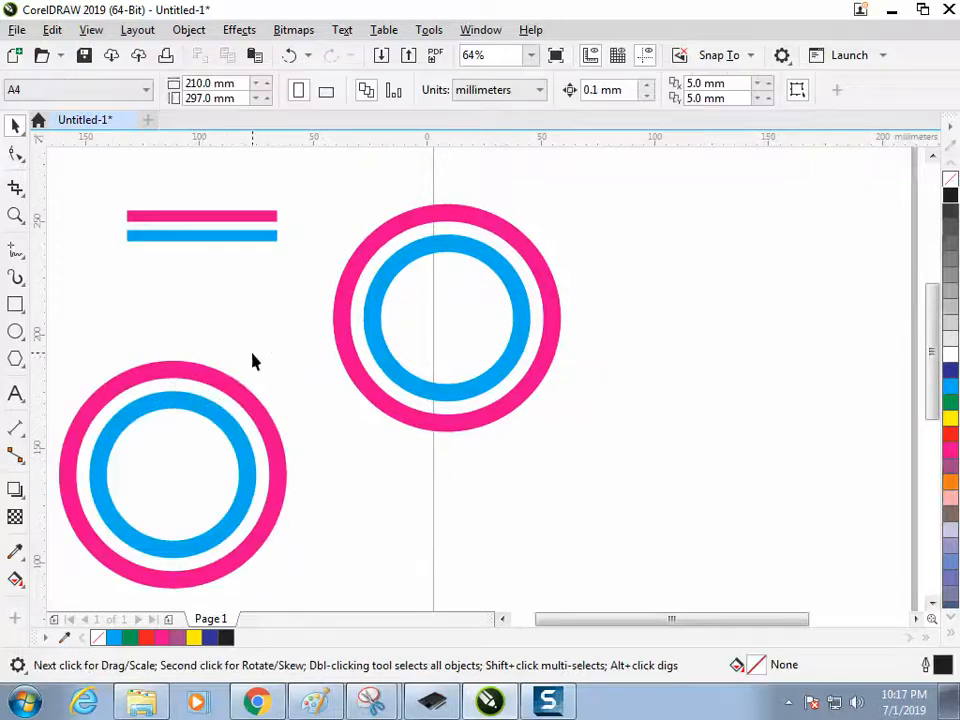
pyautogui.moveTo(370, 255); pyautogui.dragTo(502, 218)
pyautogui.moveTo(225, 379); pyautogui.dragTo(293, 342)
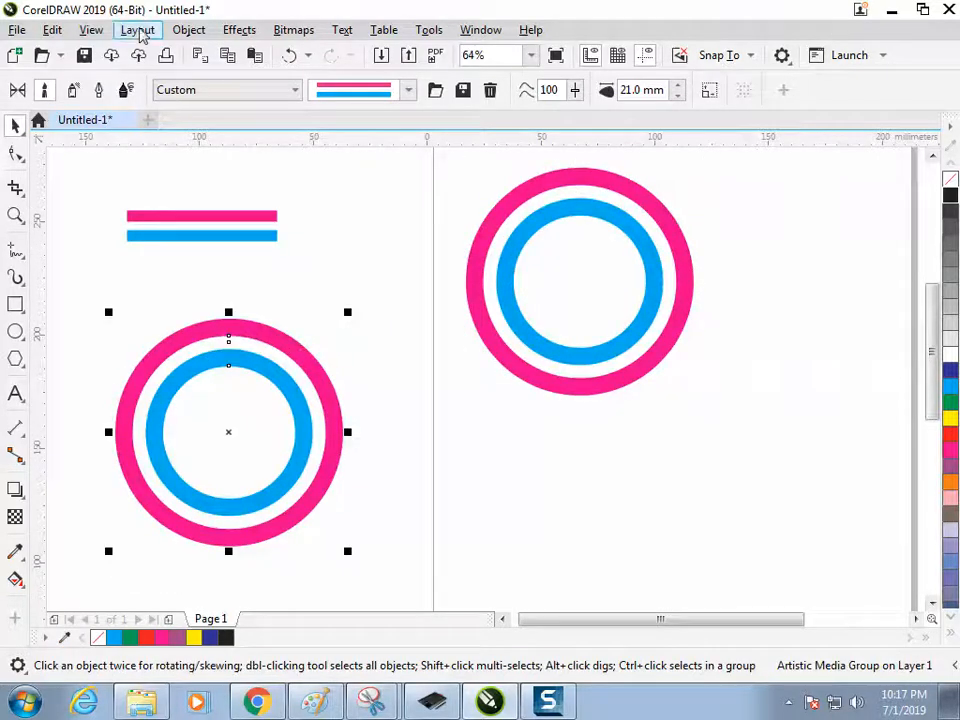
# Break the copied ring's artistic media group apart, delete its black centre path, and select the remaining two-ring group.
pyautogui.click(183, 36)
pyautogui.click(266, 423)
pyautogui.press('Escape')
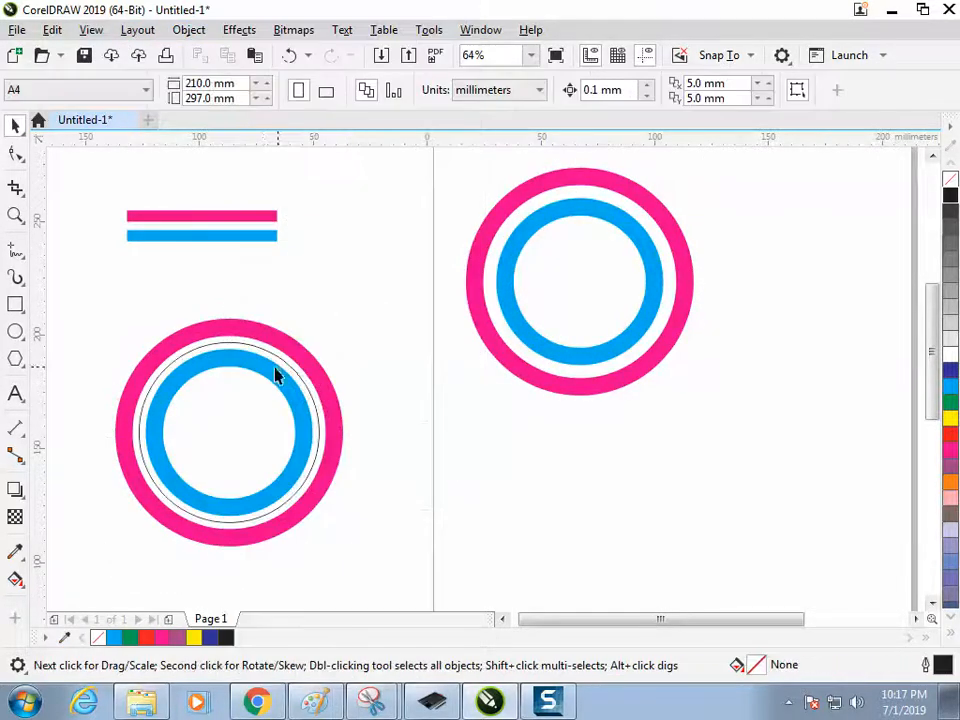
pyautogui.click(267, 360)
pyautogui.press('Escape')
pyautogui.click(285, 336)
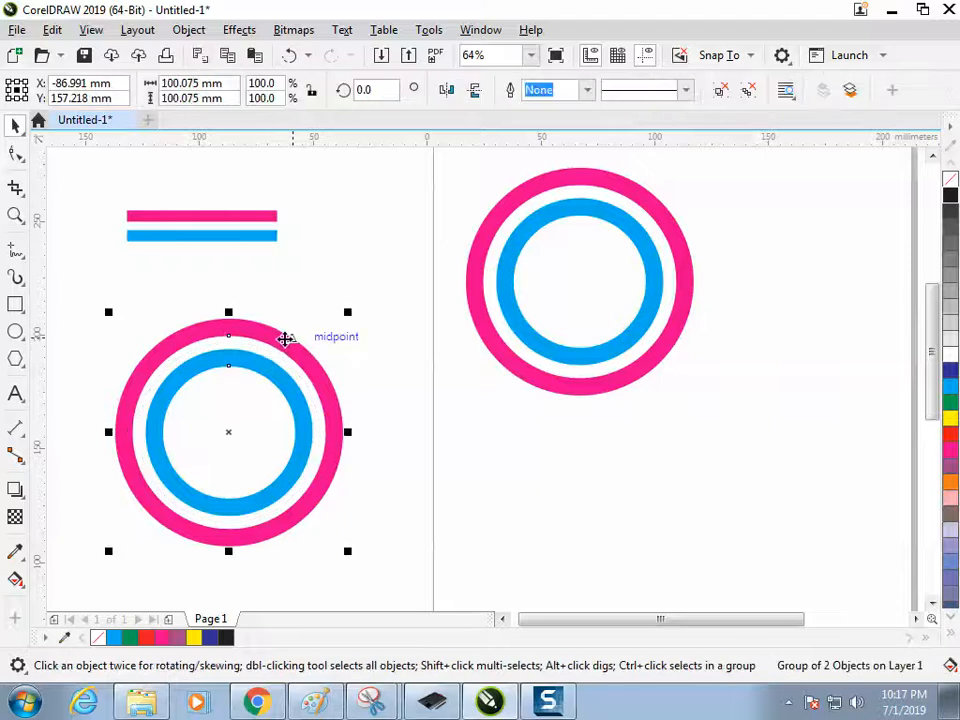
# Move the copied two-ring group up closer to the bars and ungroup everything so each ring can be selected separately.
pyautogui.press('Escape')
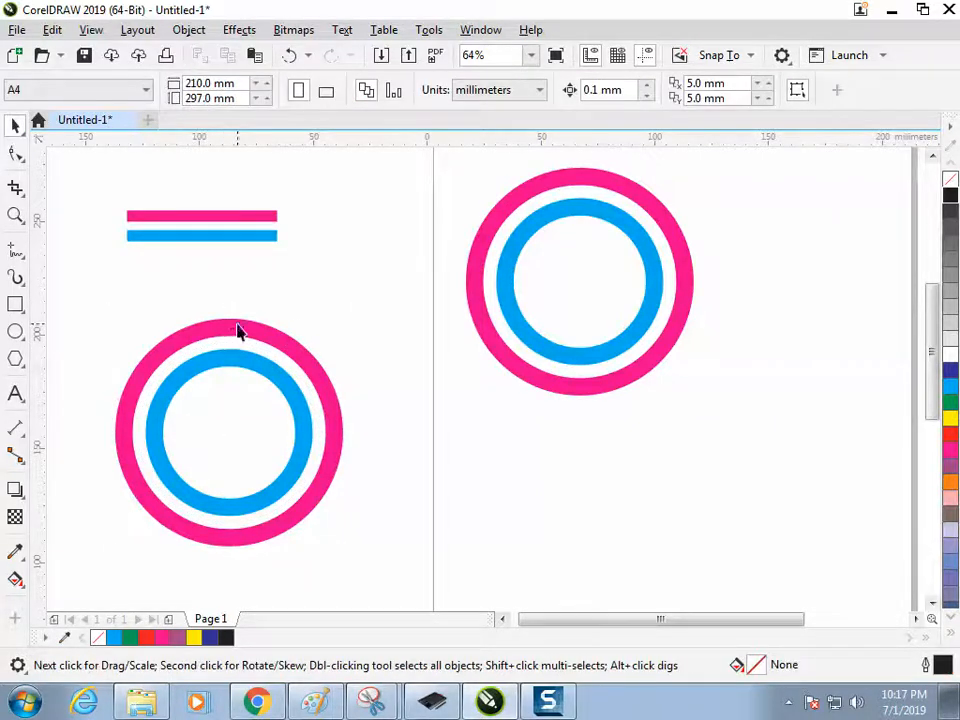
pyautogui.moveTo(234, 333); pyautogui.dragTo(271, 318)
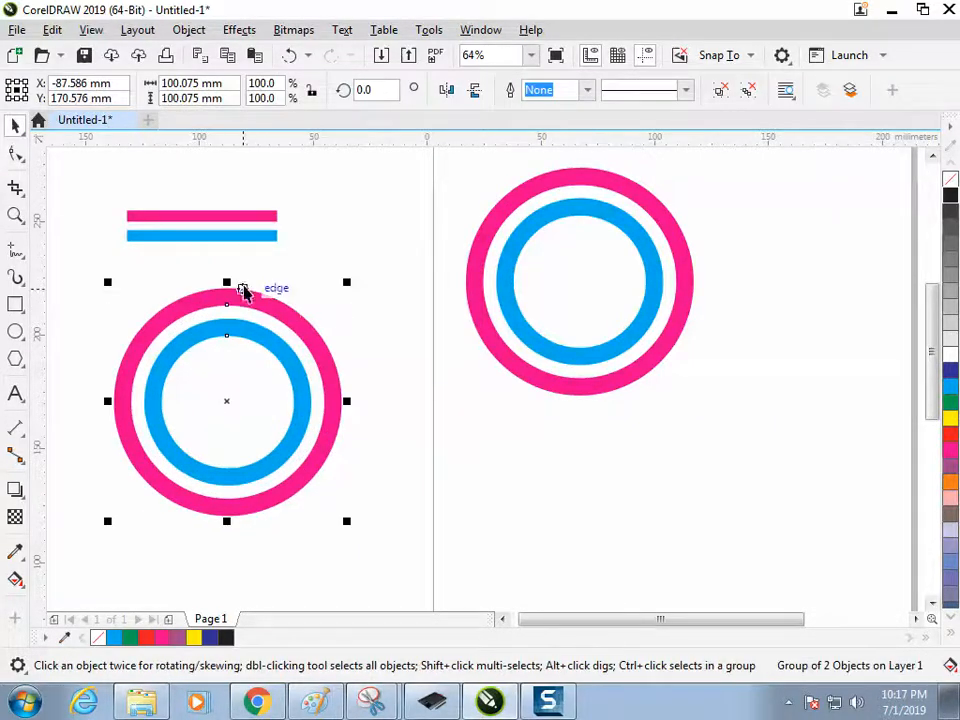
pyautogui.rightClick(260, 300)
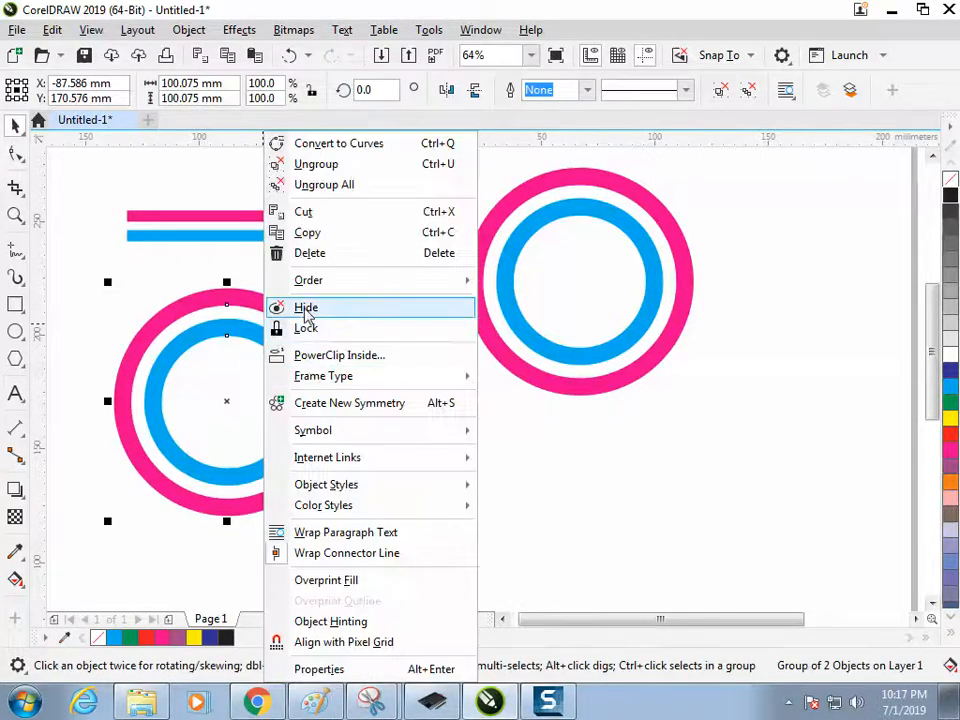
pyautogui.click(318, 186)
pyautogui.moveTo(281, 306); pyautogui.dragTo(318, 333)
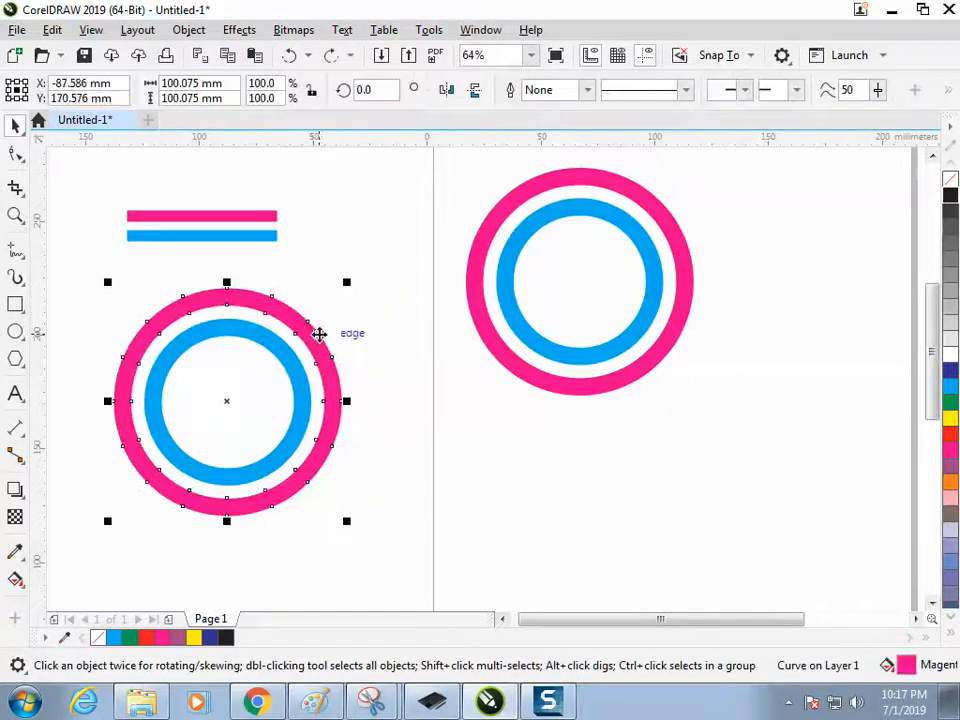
pyautogui.moveTo(251, 339); pyautogui.dragTo(290, 410)
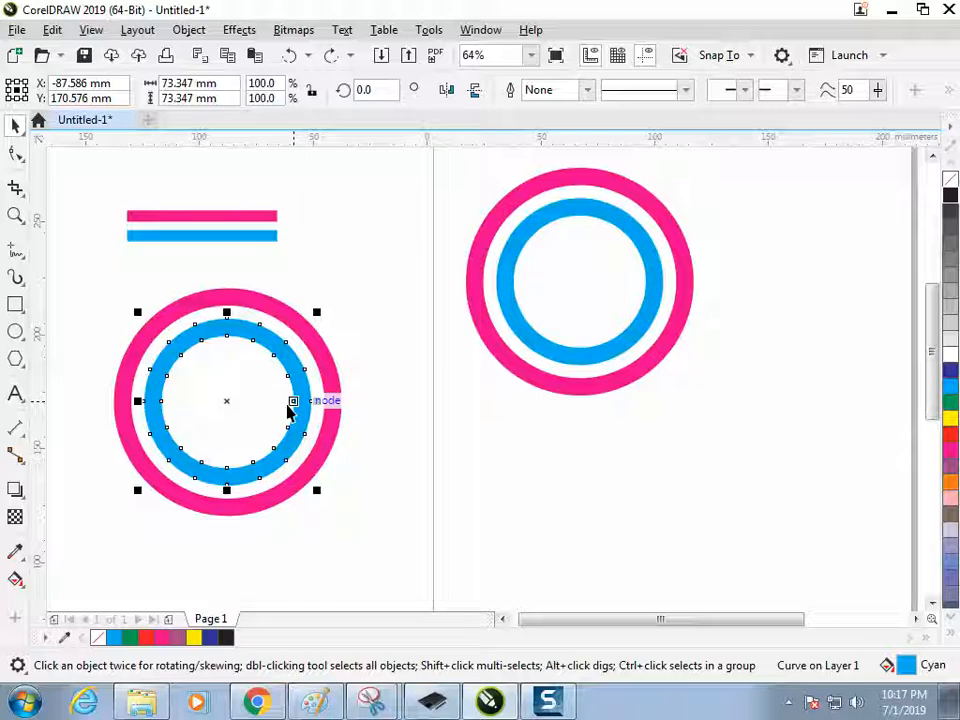
# Recolour the copied outer ring's fill and outline from magenta to dark blue.
pyautogui.click(330, 253)
pyautogui.click(286, 313)
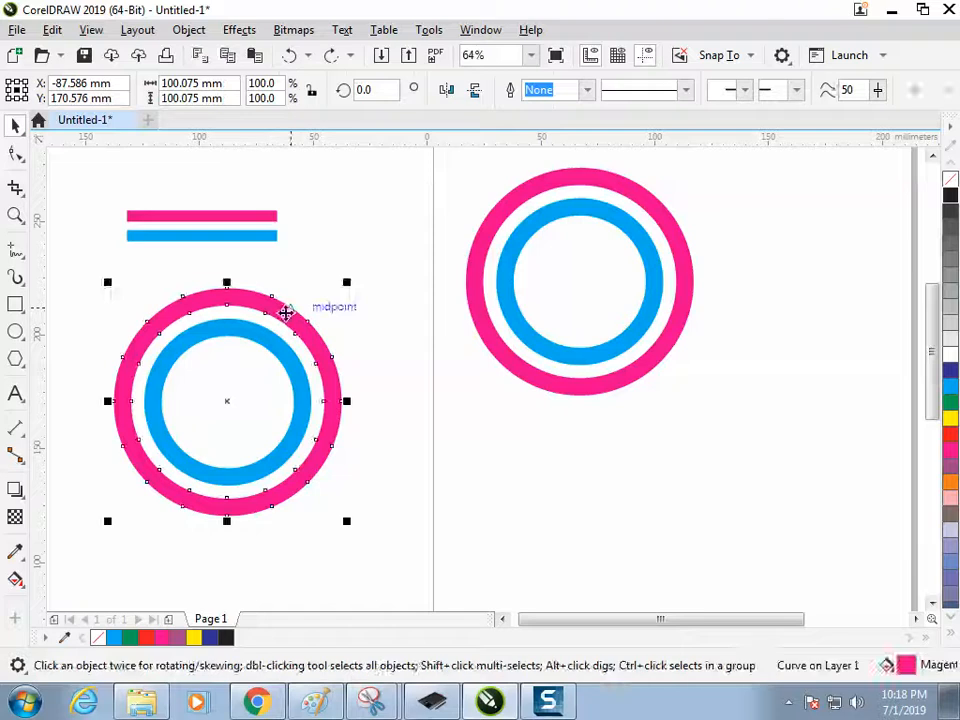
pyautogui.click(324, 304)
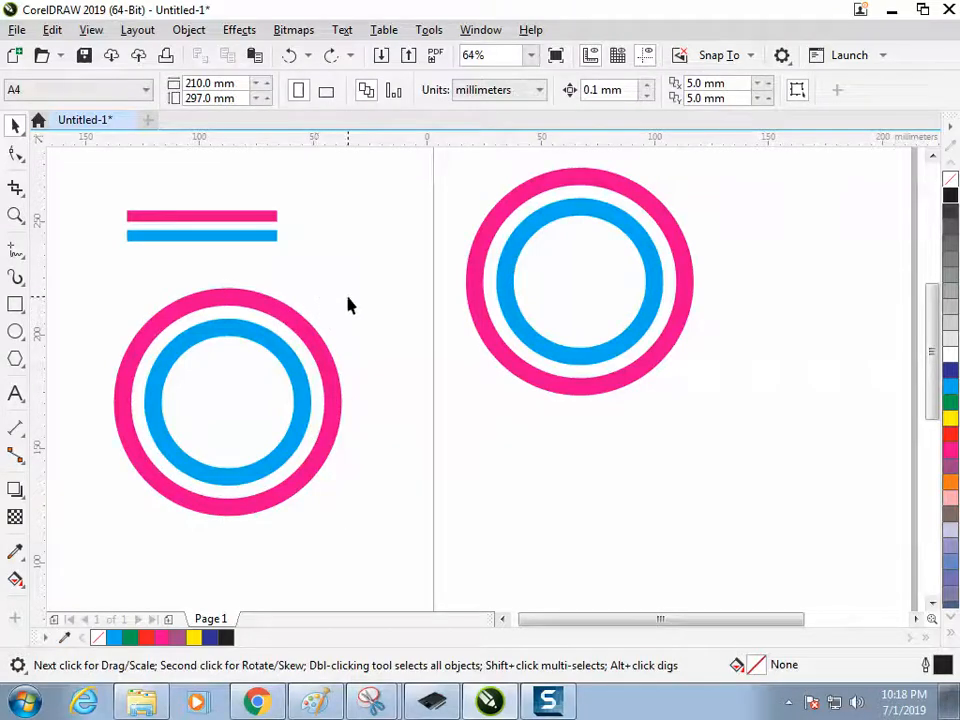
pyautogui.click(304, 332)
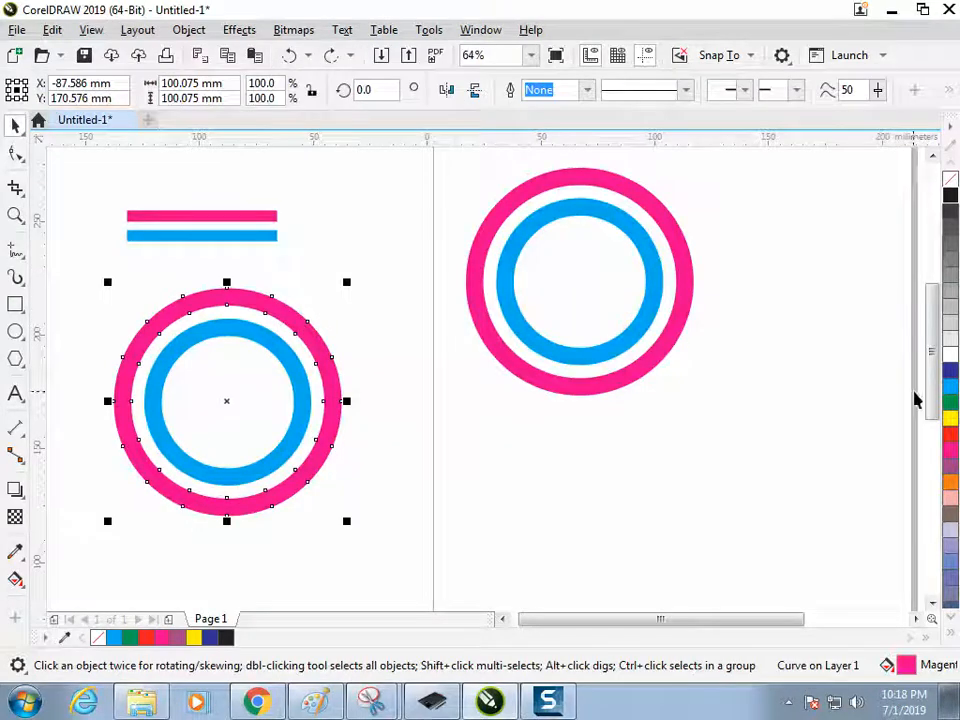
pyautogui.rightClick(949, 374)
pyautogui.click(949, 374)
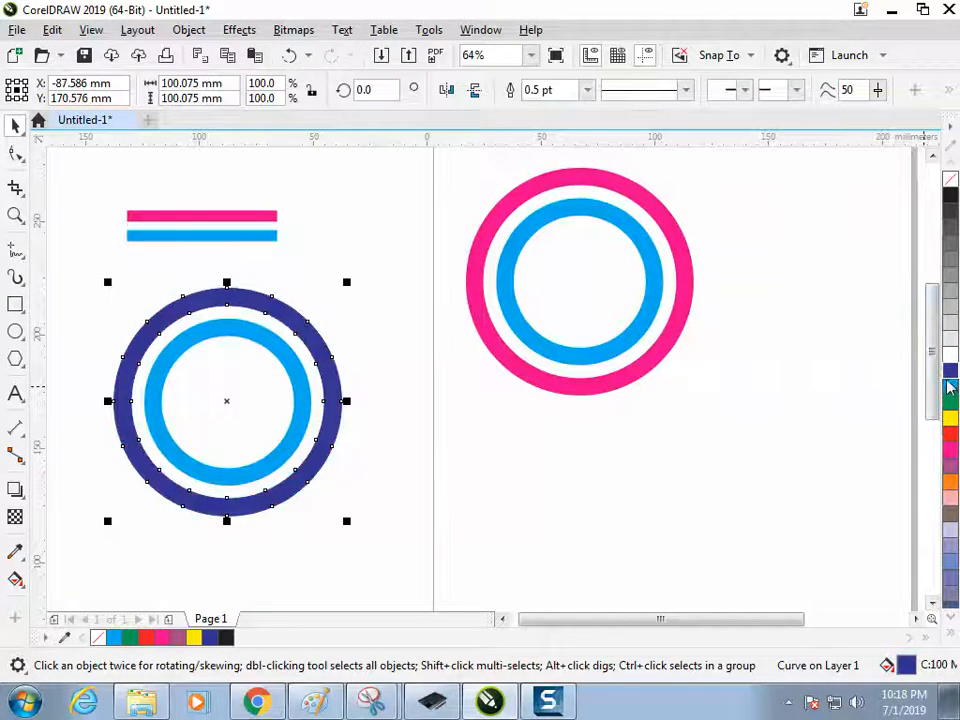
pyautogui.click(557, 482)
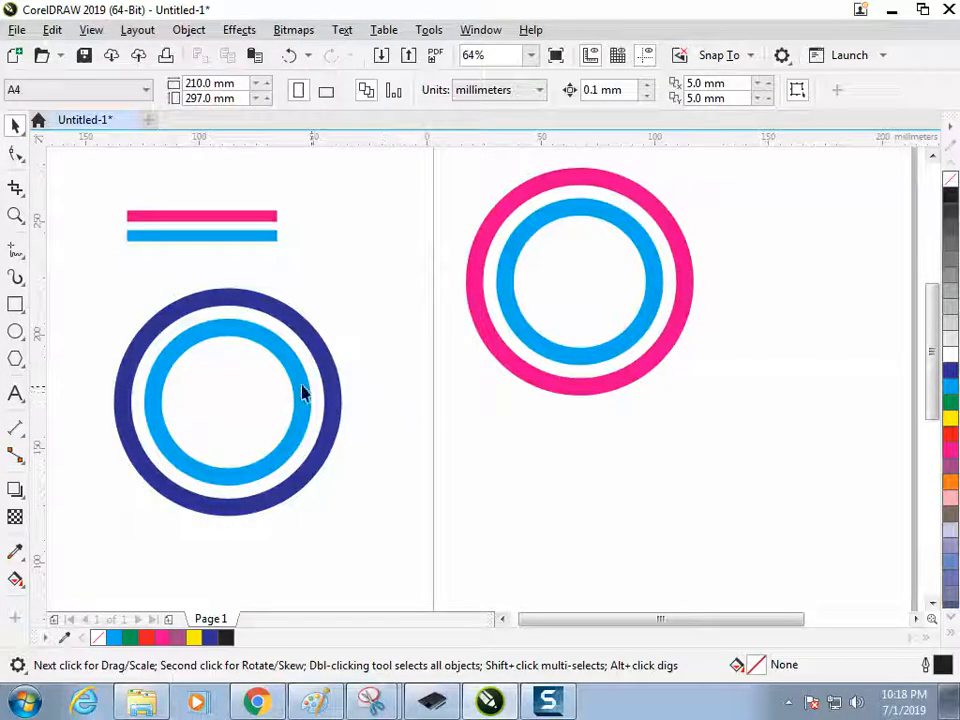
# Paint a looping two-colour artistic media stroke with the 21 mm custom brush below the rings, across the page's left edge.
pyautogui.click(16, 278)
pyautogui.moveTo(349, 519)
pyautogui.mouseDown()
pyautogui.moveTo(384, 459)
pyautogui.moveTo(553, 540)
pyautogui.moveTo(492, 572)
pyautogui.mouseUp()
pyautogui.moveTo(466, 504)
pyautogui.mouseDown()
pyautogui.moveTo(561, 463)
pyautogui.moveTo(714, 435)
pyautogui.moveTo(658, 469)
pyautogui.moveTo(795, 560)
pyautogui.mouseUp()
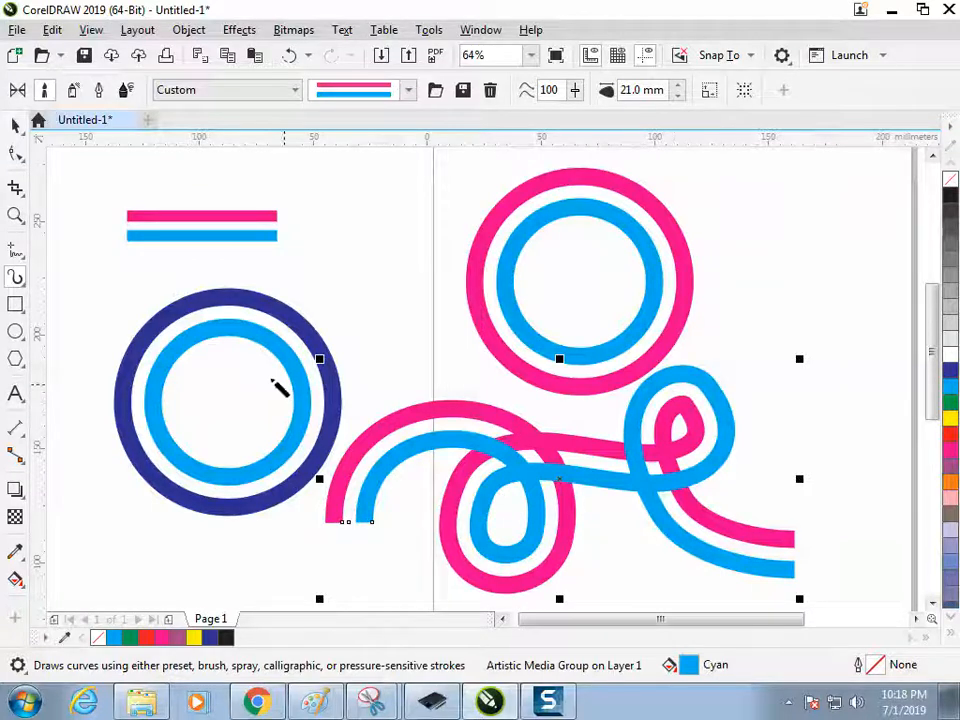
# Shift the looping two-colour stroke slightly down and right and delete it.
pyautogui.press('space')
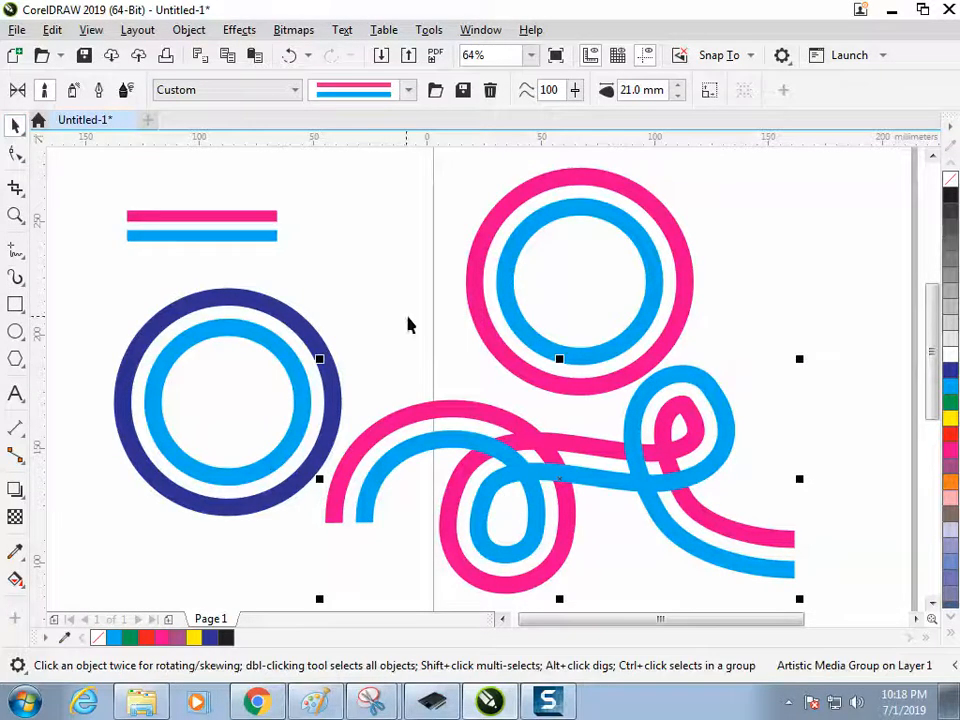
pyautogui.moveTo(443, 433); pyautogui.dragTo(456, 450)
pyautogui.click(433, 452)
pyautogui.click(440, 461)
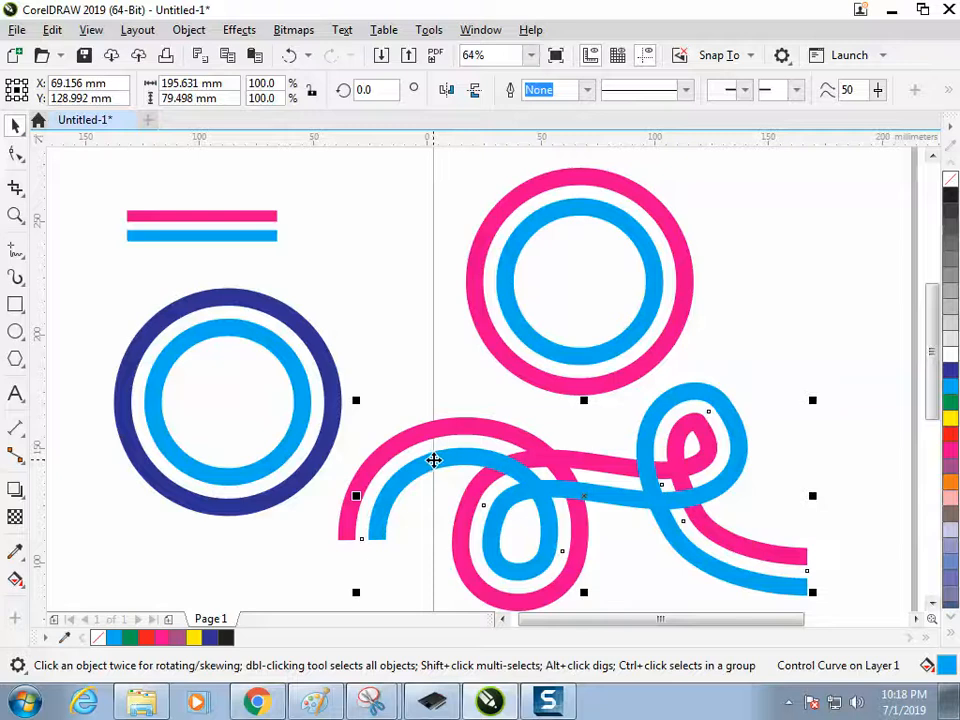
pyautogui.press('Delete')
# Pull the dark blue ring up and right off the cyan ring's centre, and move all artwork right onto the page.
pyautogui.moveTo(320, 368); pyautogui.dragTo(410, 338)
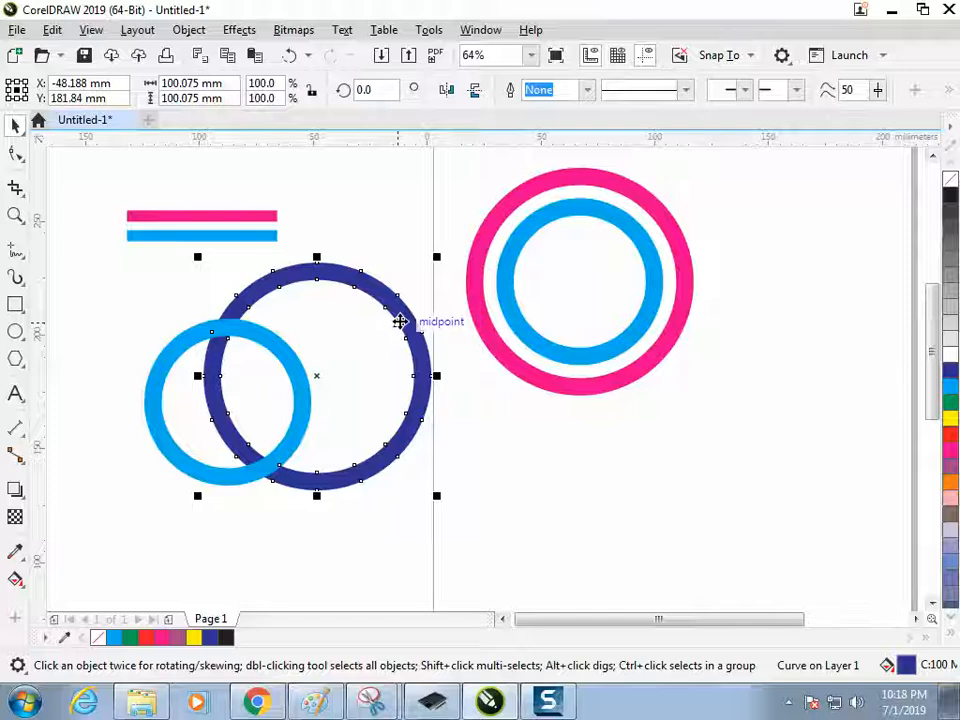
pyautogui.hotkey('ctrl', 'a')
pyautogui.moveTo(158, 224); pyautogui.dragTo(624, 244)
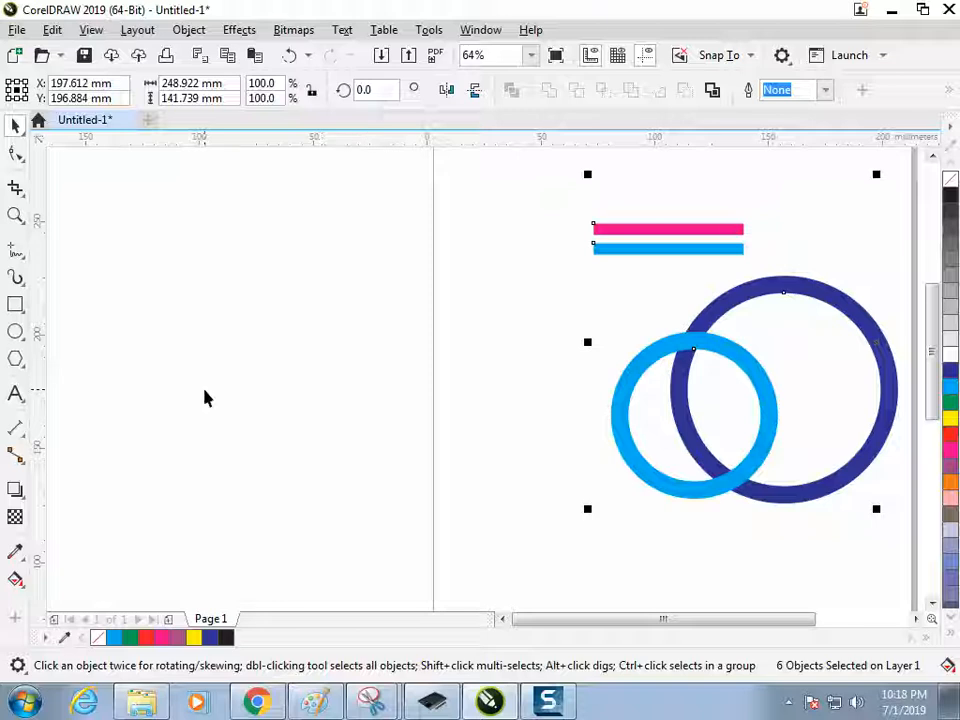
pyautogui.click(258, 371)
# Draw a tall jagged freehand outline about 19 mm wide and 129 mm high in the empty area left of the page.
pyautogui.click(22, 277)
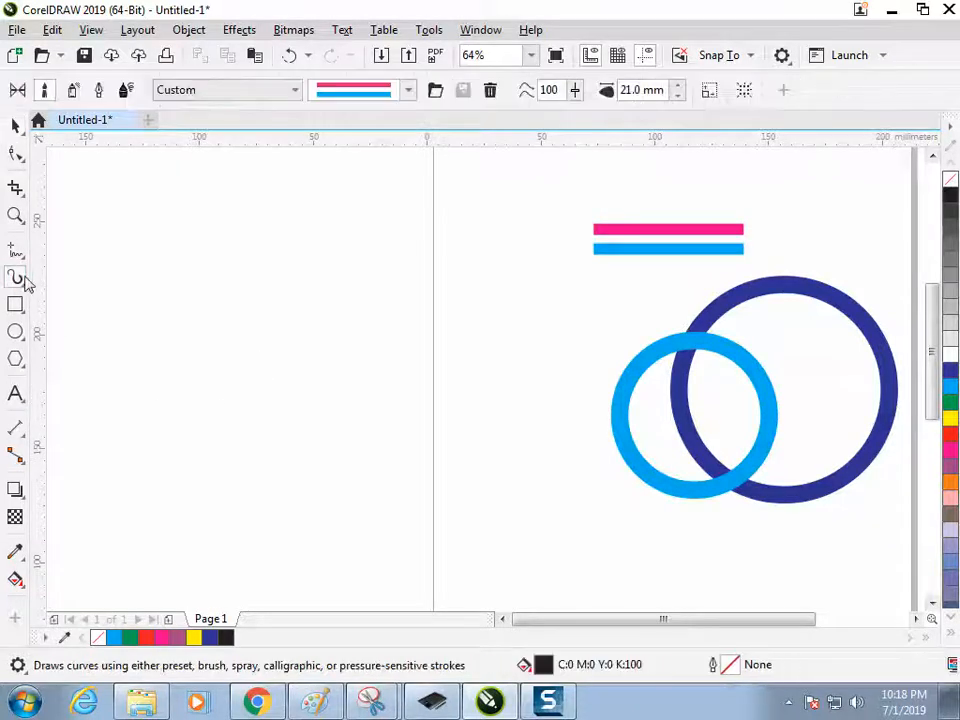
pyautogui.click(20, 252)
pyautogui.moveTo(188, 328)
pyautogui.mouseDown()
pyautogui.moveTo(212, 198)
pyautogui.moveTo(216, 281)
pyautogui.moveTo(222, 263)
pyautogui.moveTo(231, 300)
pyautogui.moveTo(223, 486)
pyautogui.moveTo(218, 446)
pyautogui.moveTo(214, 481)
pyautogui.moveTo(213, 433)
pyautogui.moveTo(206, 477)
pyautogui.moveTo(200, 340)
pyautogui.mouseUp()
pyautogui.click(16, 126)
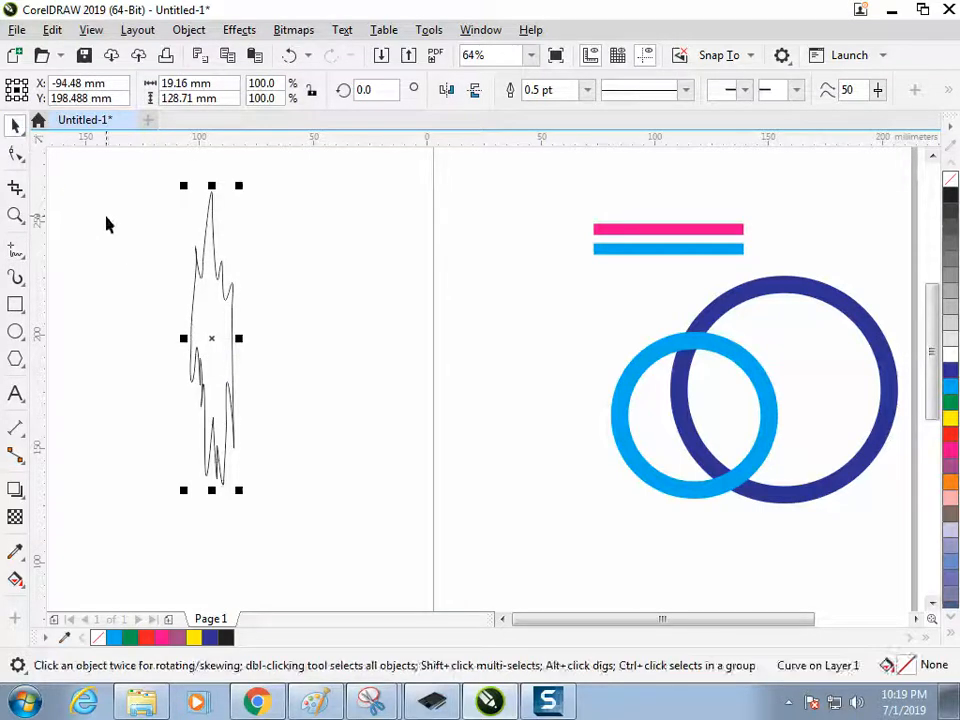
pyautogui.click(311, 349)
# Move the jagged outline down about 45 mm and draw two small closed freehand ovals above its tip.
pyautogui.click(229, 463)
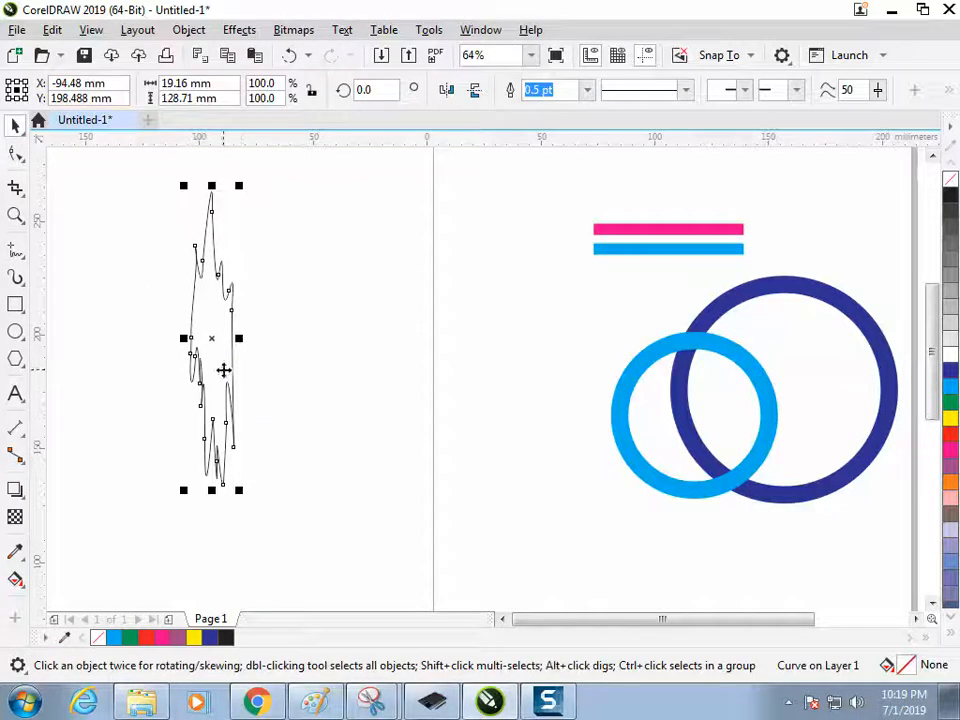
pyautogui.moveTo(223, 369); pyautogui.dragTo(225, 471)
pyautogui.click(17, 251)
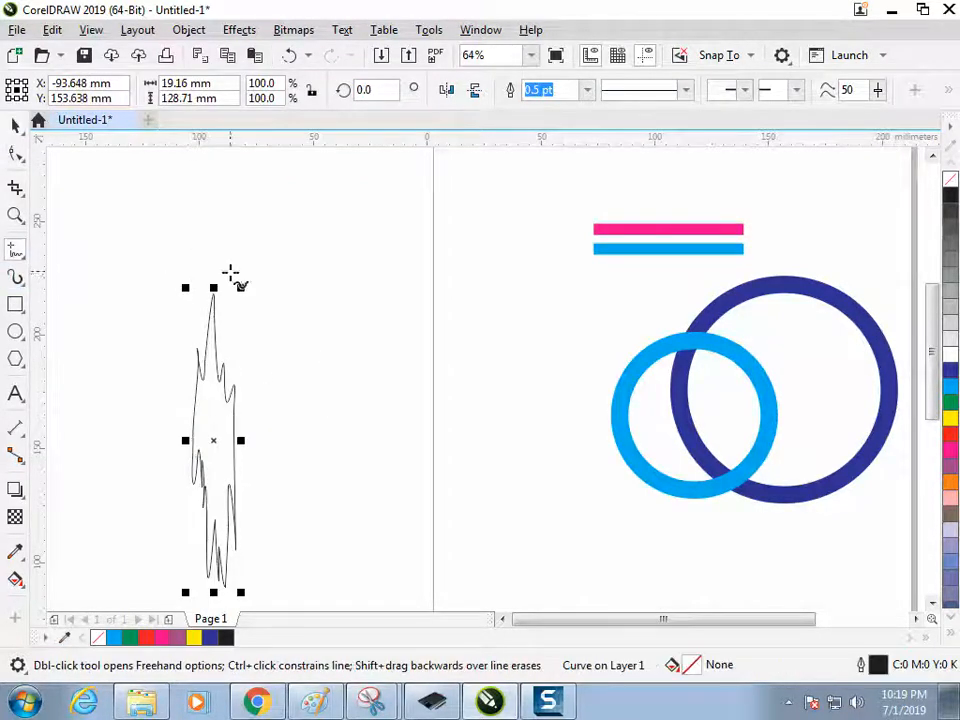
pyautogui.moveTo(198, 257)
pyautogui.mouseDown()
pyautogui.moveTo(199, 291)
pyautogui.moveTo(192, 270)
pyautogui.moveTo(213, 223)
pyautogui.mouseUp()
pyautogui.click(16, 124)
pyautogui.click(137, 224)
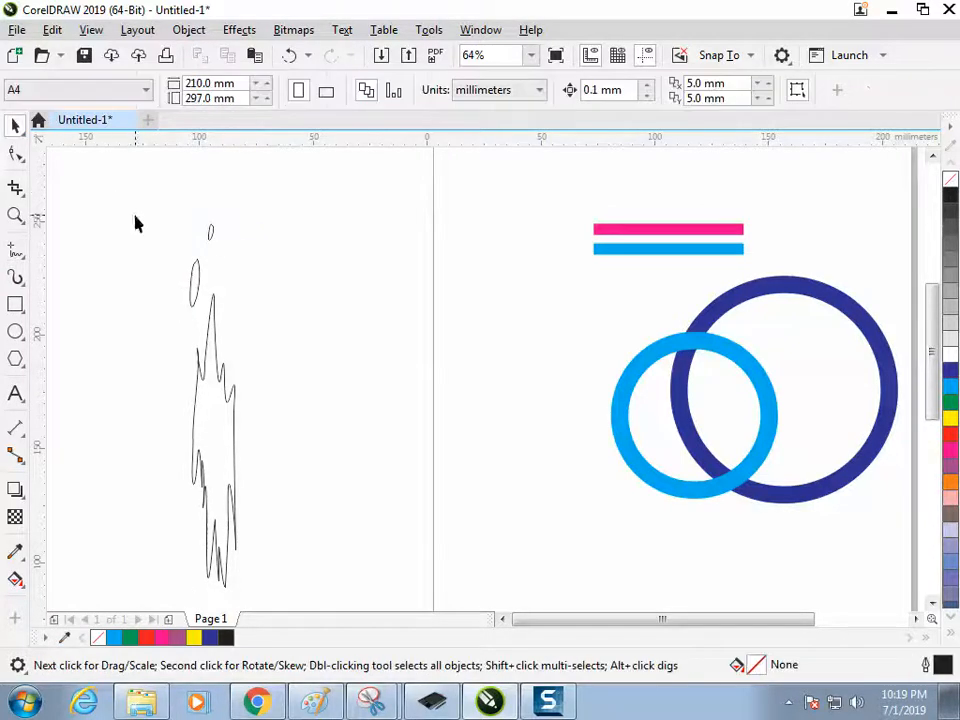
# Fill the jagged shape and both ovals with black and remove their outlines.
pyautogui.moveTo(145, 208); pyautogui.dragTo(313, 590)
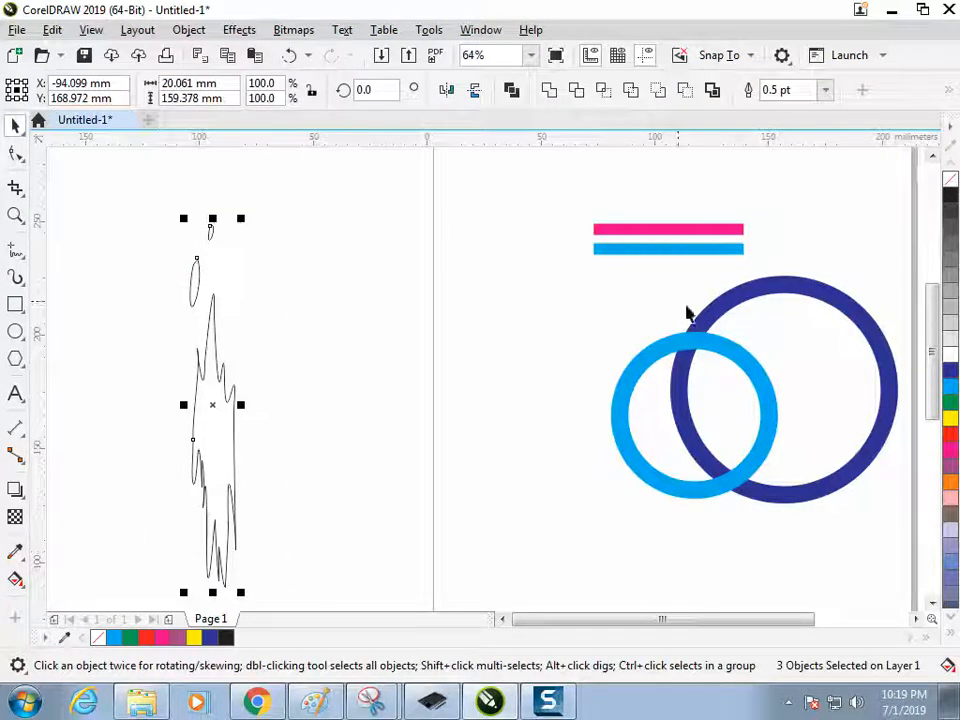
pyautogui.click(950, 370)
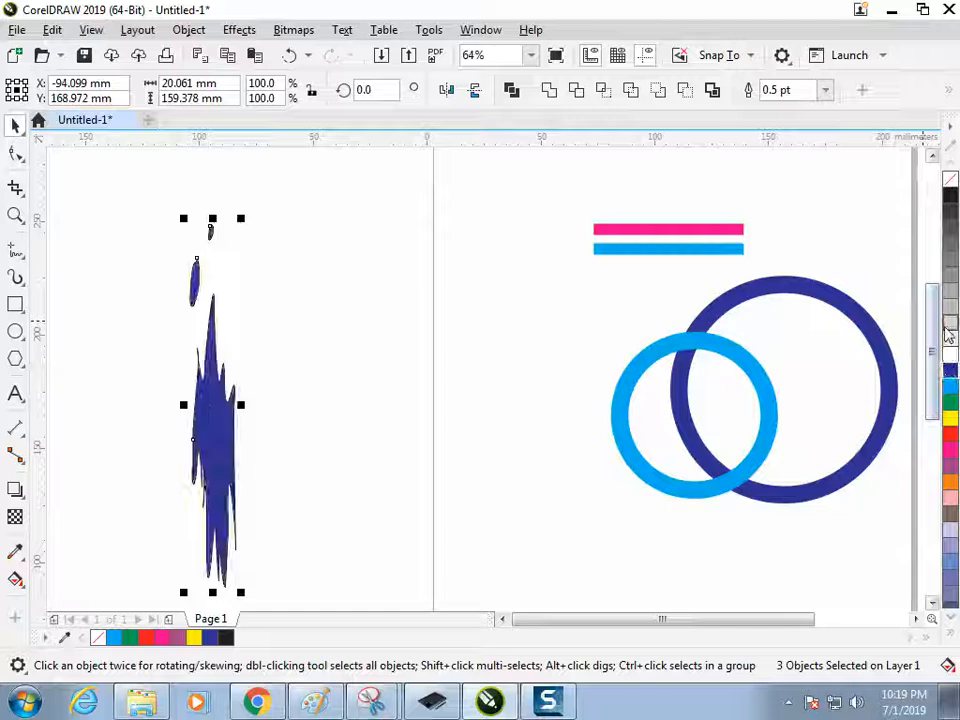
pyautogui.click(950, 195)
pyautogui.rightClick(950, 180)
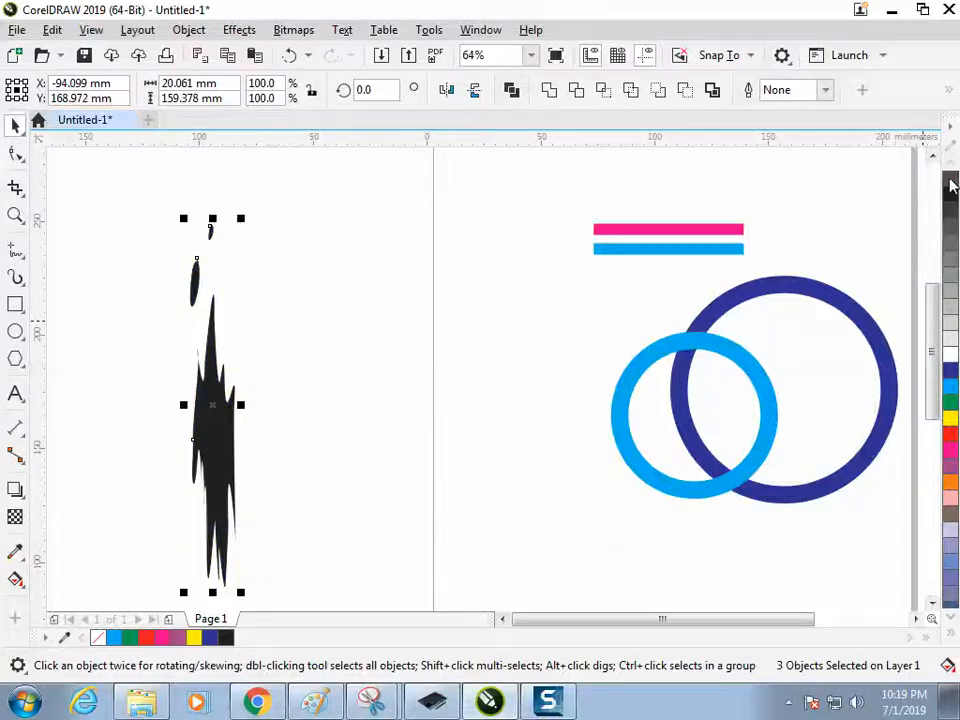
pyautogui.click(554, 300)
# Save the three selected black shapes as an Artistic Media brush named "brush for poster".
pyautogui.moveTo(280, 171)
pyautogui.mouseDown()
pyautogui.moveTo(198, 512)
pyautogui.moveTo(137, 616)
pyautogui.mouseUp()
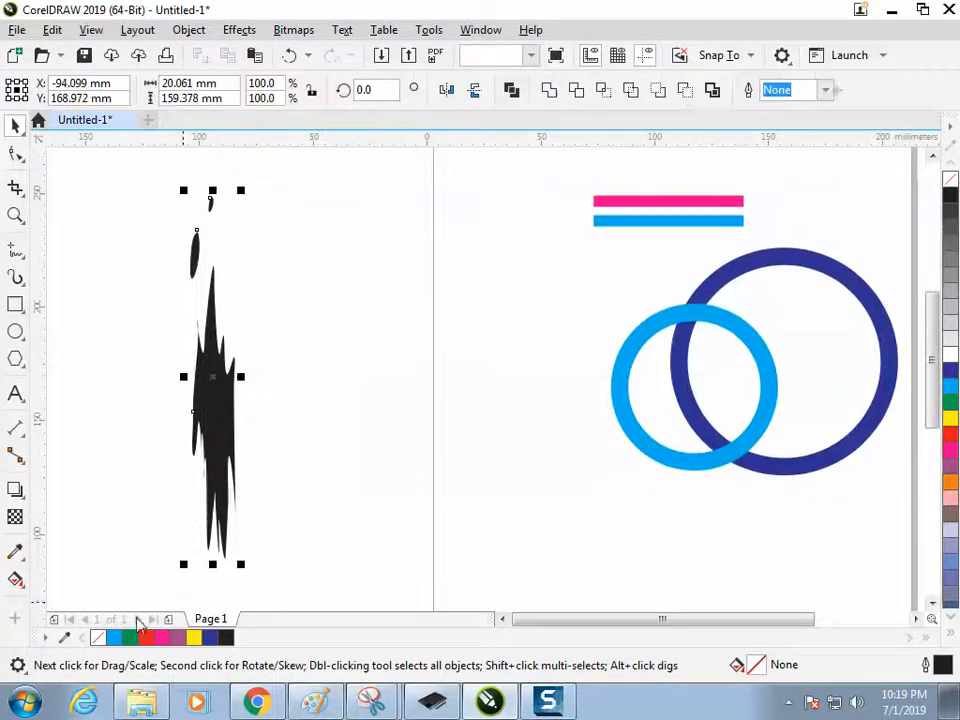
pyautogui.click(16, 277)
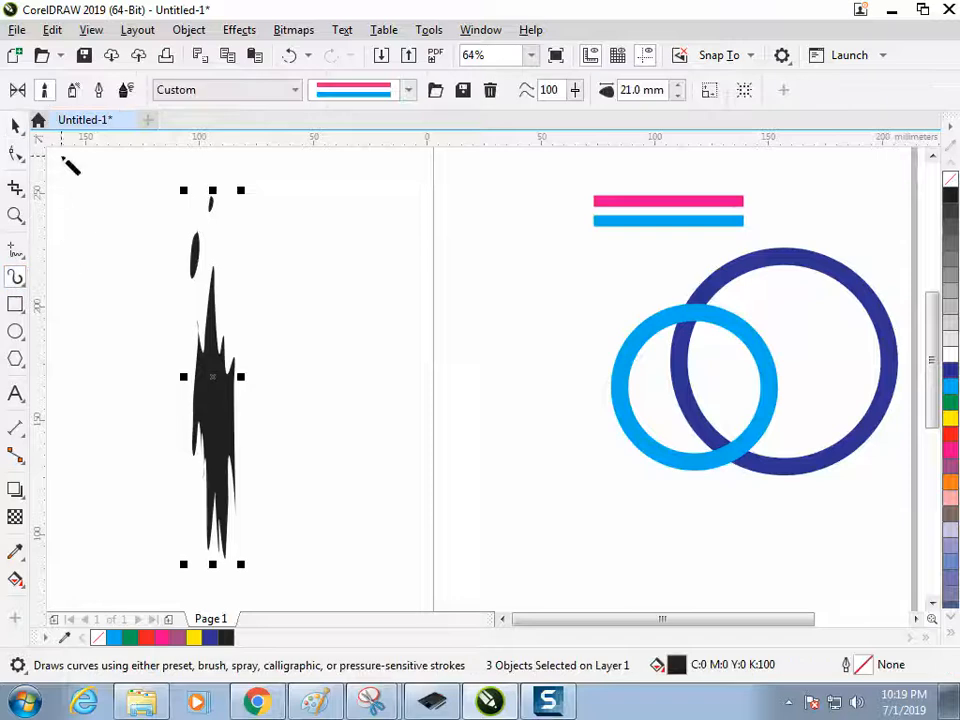
pyautogui.click(462, 91)
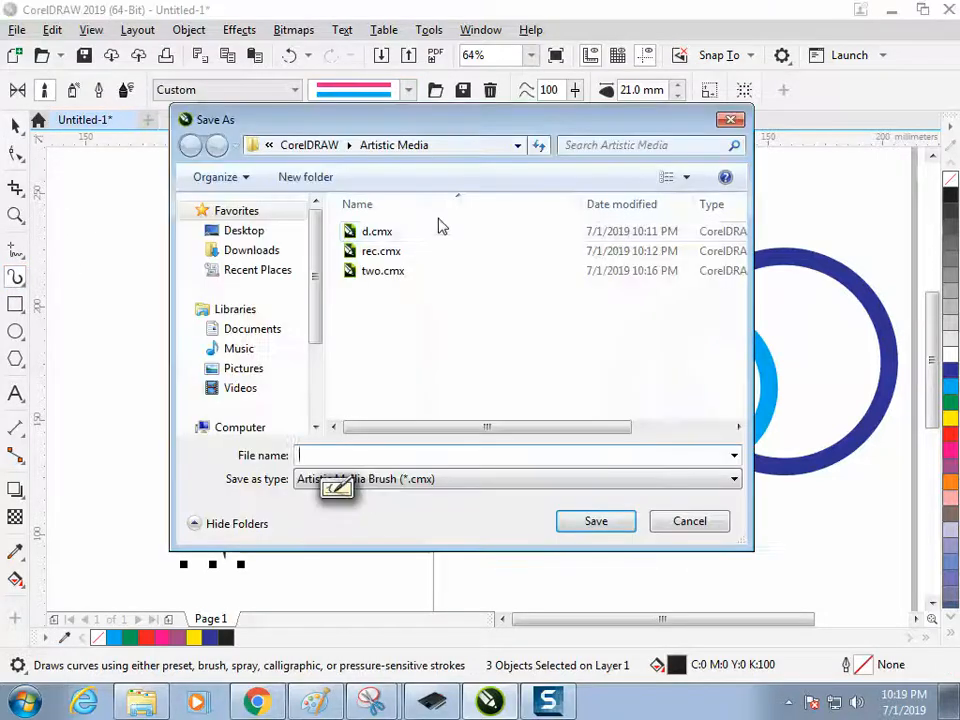
pyautogui.write('br')
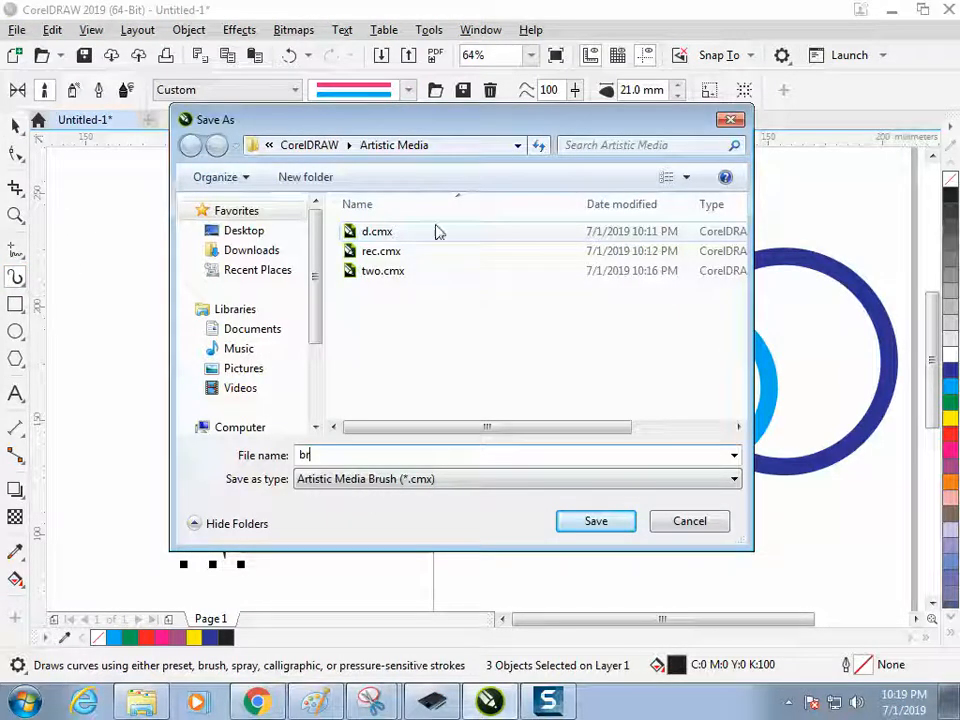
pyautogui.write('ush for p')
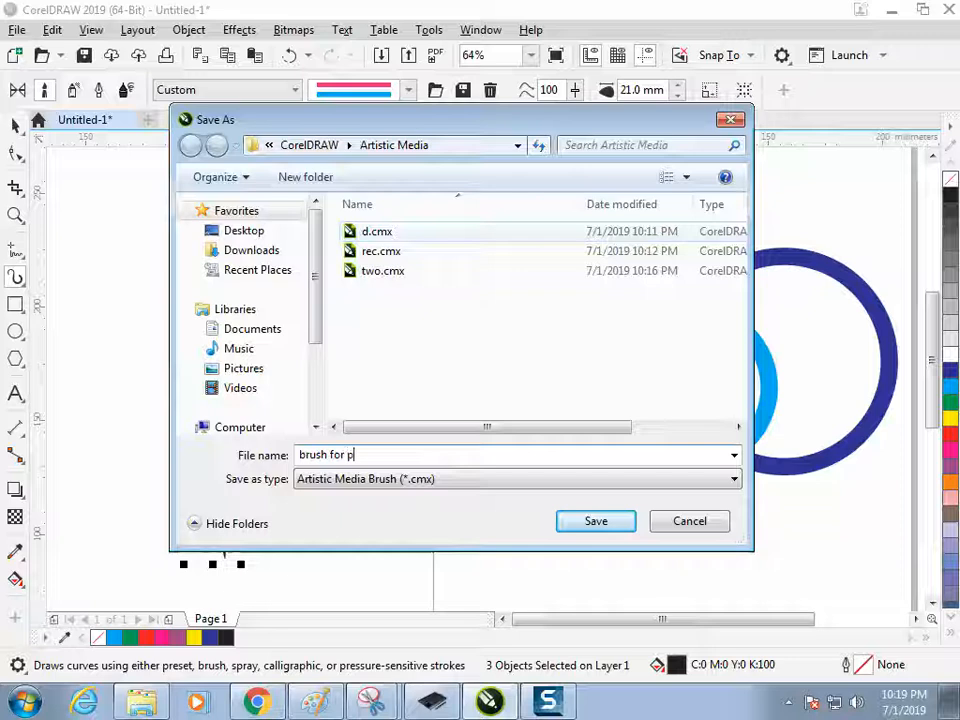
pyautogui.write('oster')
pyautogui.press('Return')
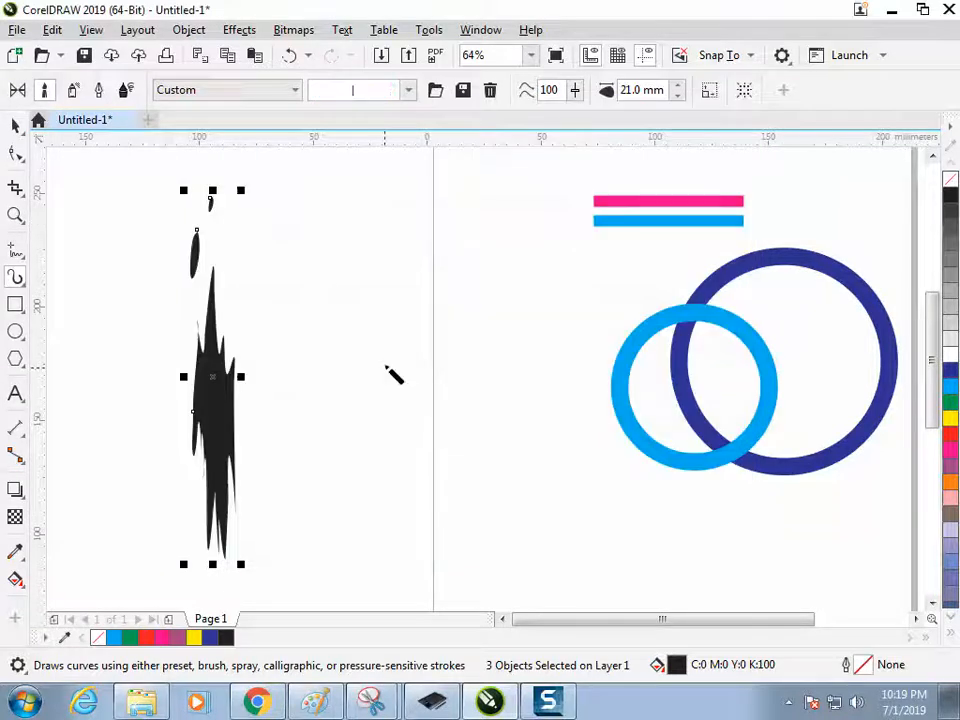
# Paint two short test strokes with the new brush and delete the vertical one above the black shapes.
pyautogui.moveTo(322, 343); pyautogui.dragTo(376, 353)
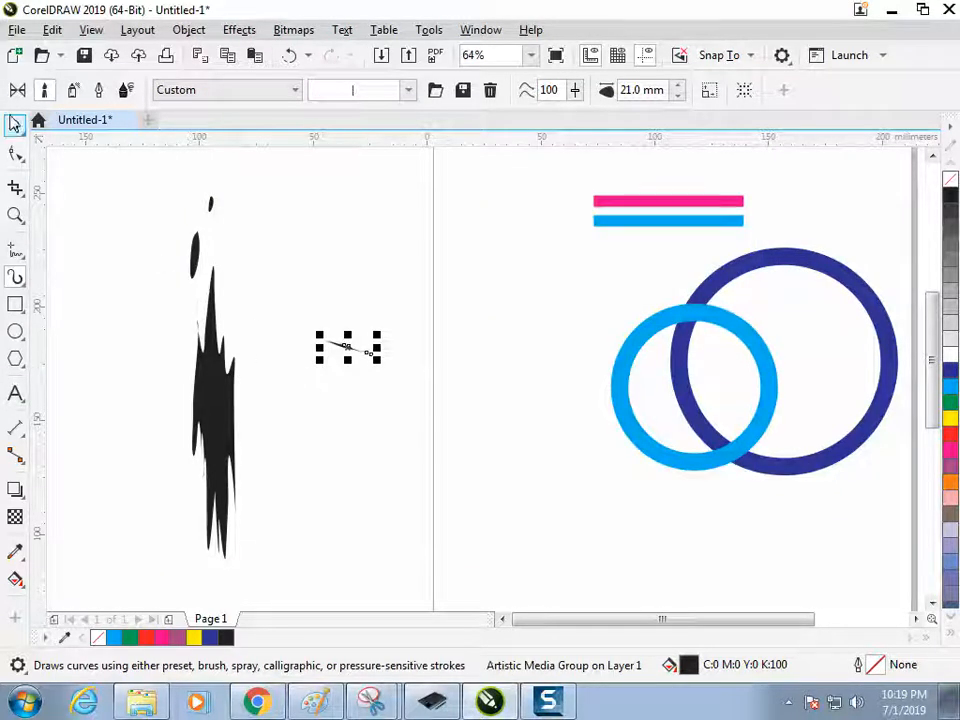
pyautogui.moveTo(137, 155); pyautogui.dragTo(143, 204)
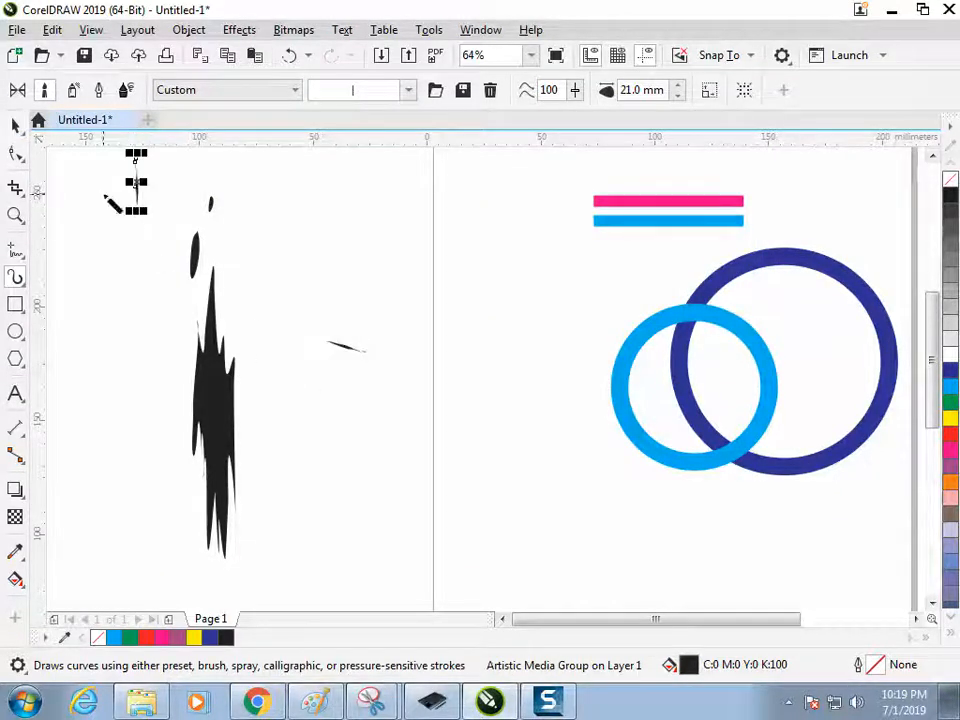
pyautogui.click(15, 127)
pyautogui.press('Delete')
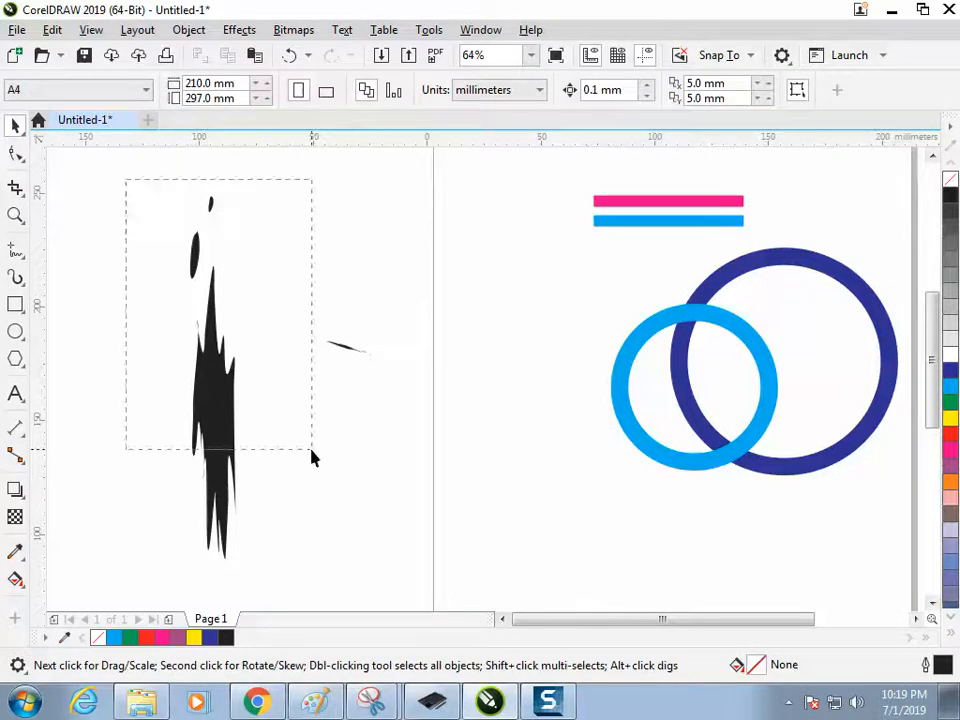
# Move all artwork right so the black brush shapes sit on the page and the area left of it is empty.
pyautogui.moveTo(312, 458); pyautogui.dragTo(312, 452)
pyautogui.moveTo(208, 413); pyautogui.dragTo(745, 396)
pyautogui.click(87, 349)
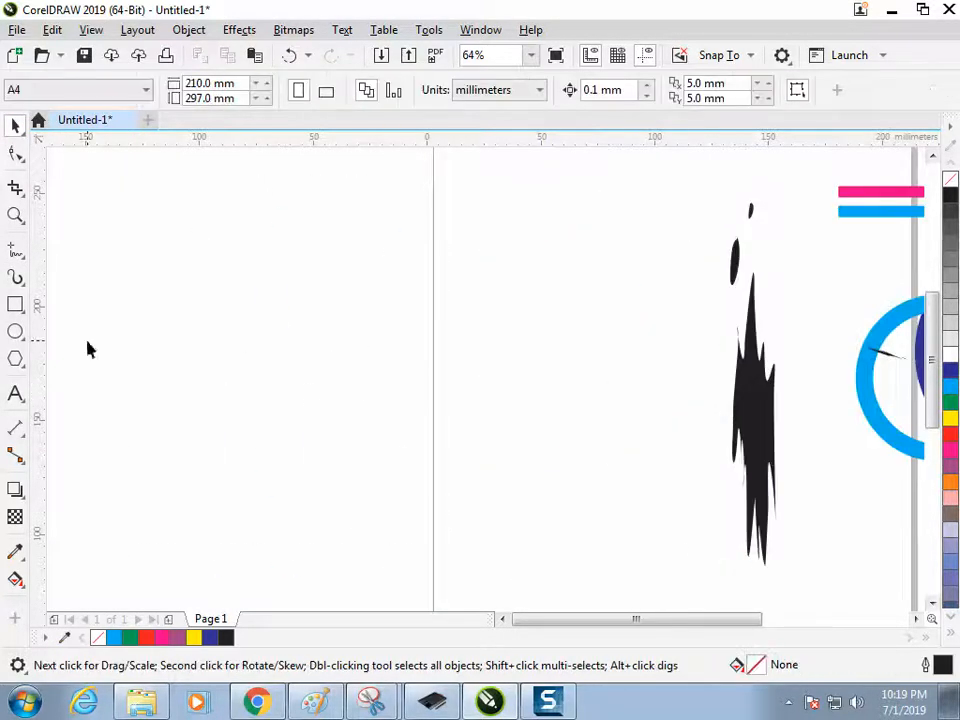
# Paint a long curving C-and-wave stroke with the new brush from the emptied area across the page's left edge.
pyautogui.click(15, 277)
pyautogui.moveTo(215, 305)
pyautogui.mouseDown()
pyautogui.moveTo(186, 498)
pyautogui.moveTo(274, 392)
pyautogui.moveTo(343, 428)
pyautogui.moveTo(500, 440)
pyautogui.mouseUp()
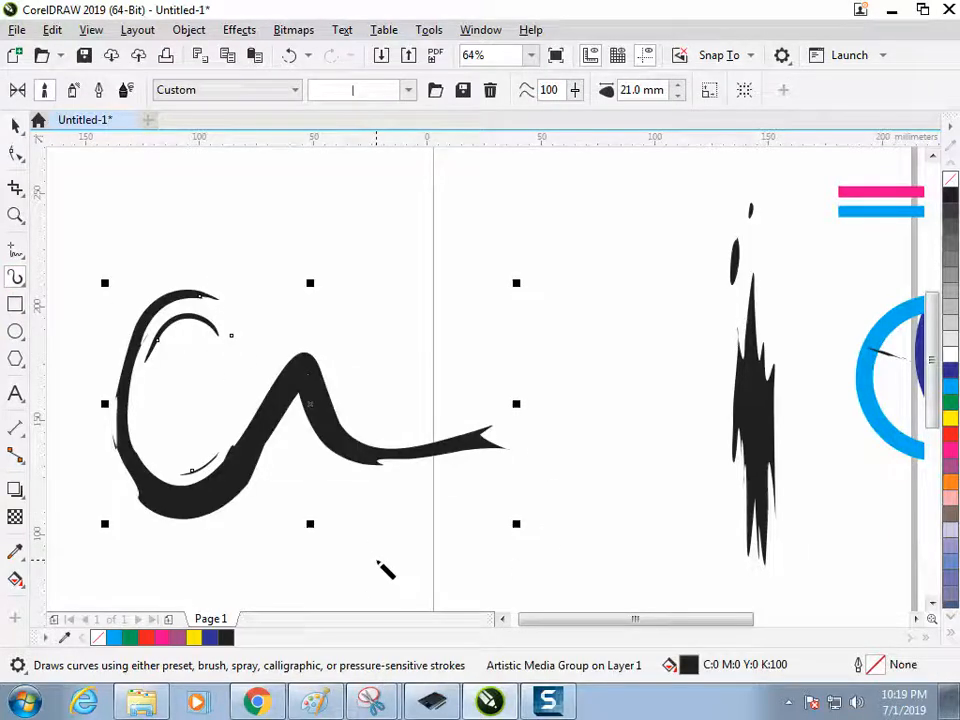
pyautogui.press('Escape')
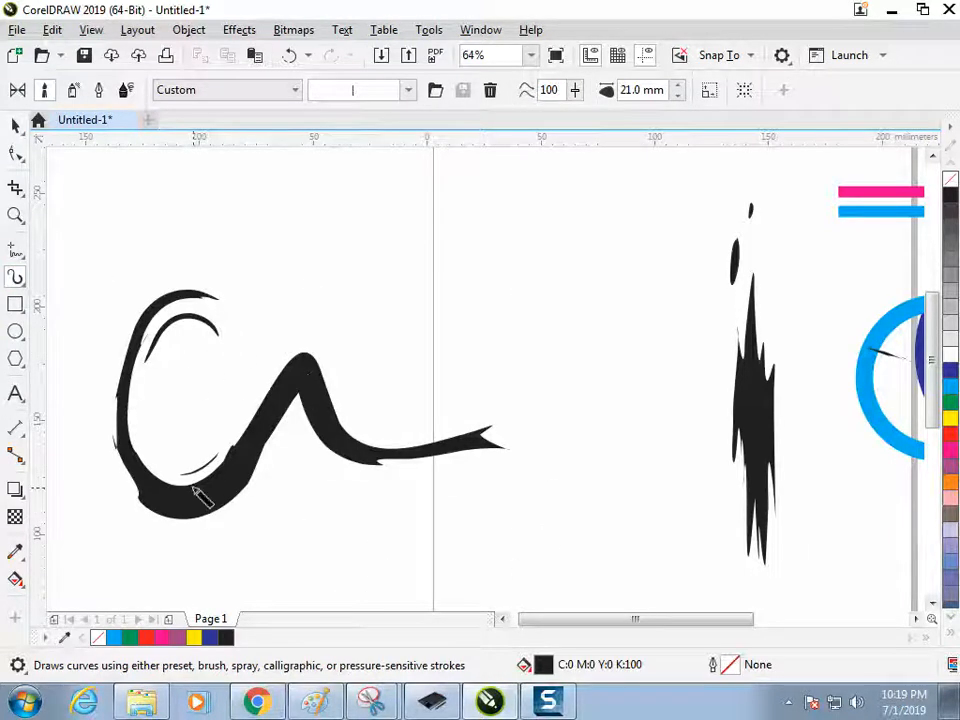
# Delete the long C-and-wave stroke that crosses the page's left edge.
pyautogui.click(13, 126)
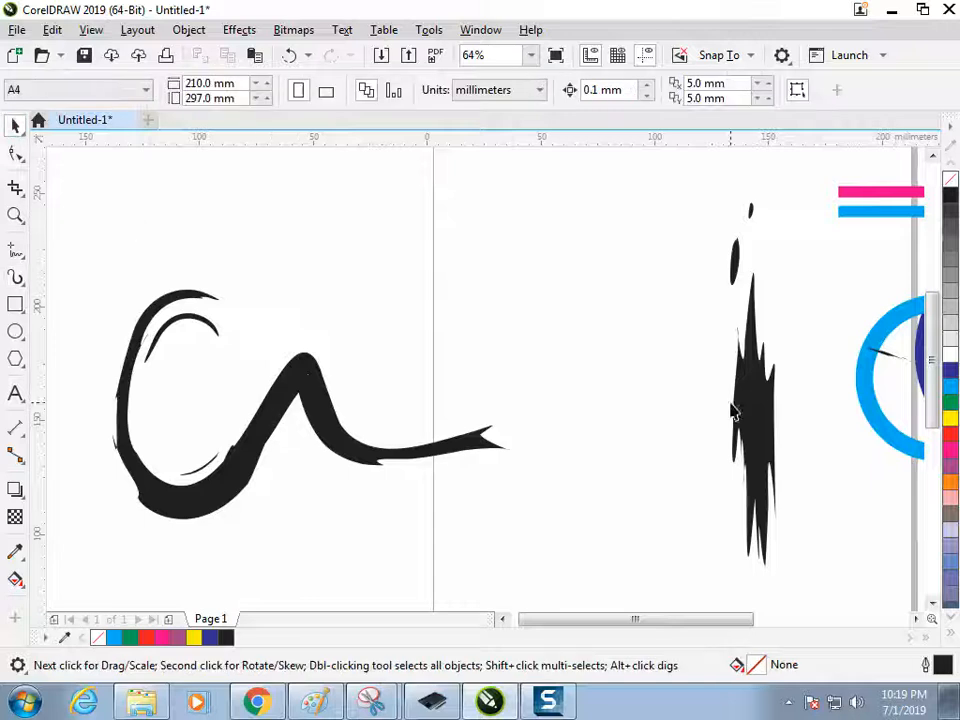
pyautogui.click(283, 398)
pyautogui.press('Delete')
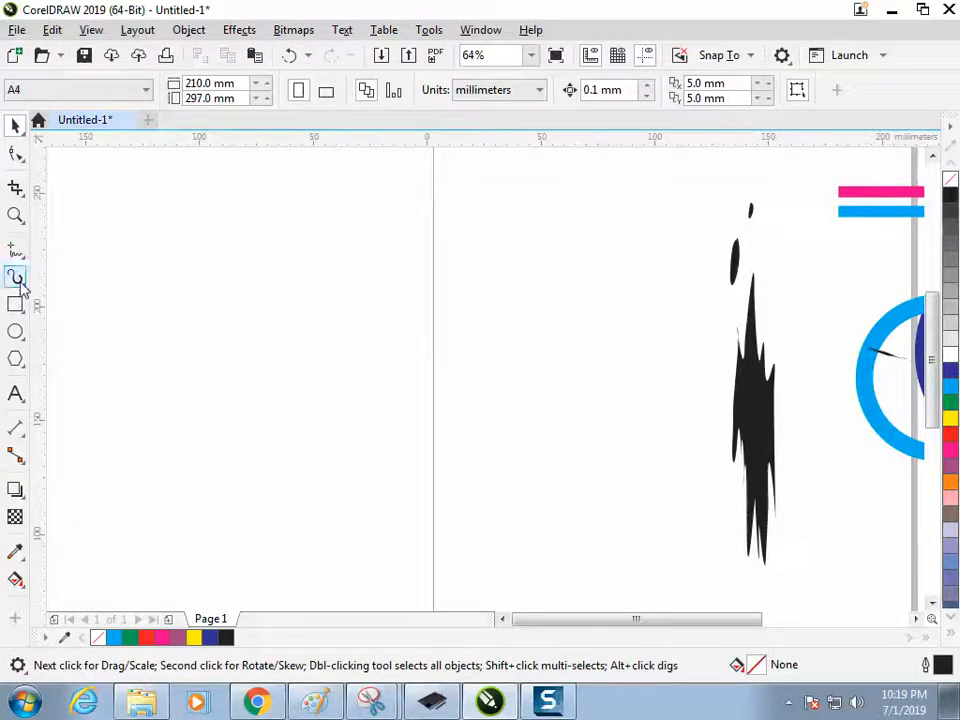
# Discard a first short test stroke and paint a long double-loop stroke with the poster brush across the page's left edge.
pyautogui.click(16, 276)
pyautogui.moveTo(169, 241)
pyautogui.mouseDown()
pyautogui.moveTo(211, 380)
pyautogui.moveTo(279, 364)
pyautogui.moveTo(287, 402)
pyautogui.moveTo(474, 256)
pyautogui.mouseUp()
pyautogui.press('Delete')
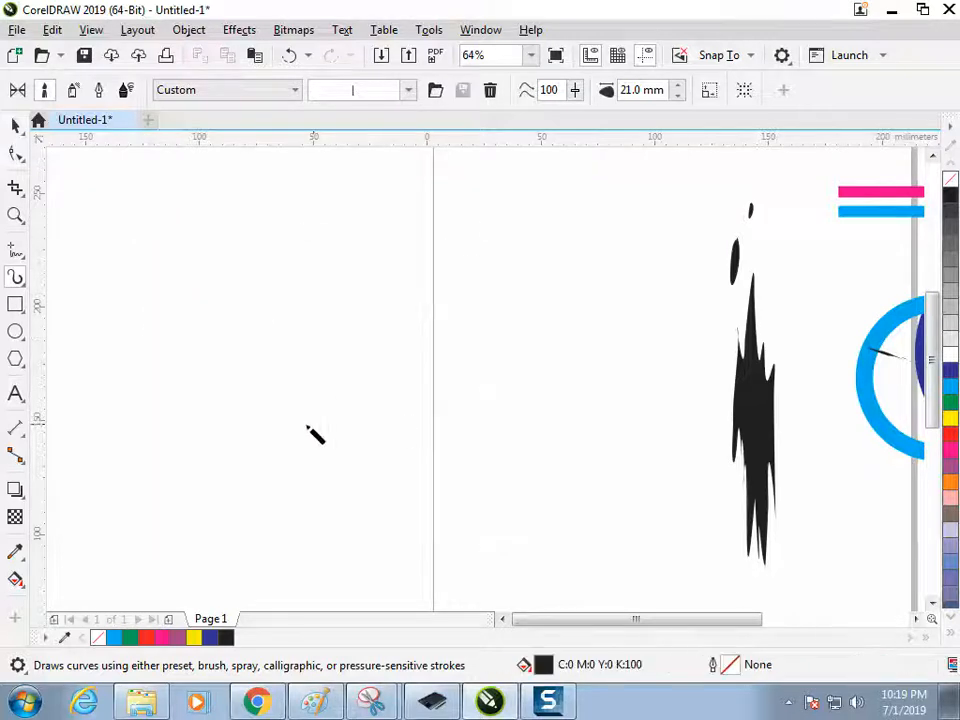
pyautogui.moveTo(105, 338)
pyautogui.mouseDown()
pyautogui.moveTo(341, 292)
pyautogui.moveTo(211, 442)
pyautogui.moveTo(500, 266)
pyautogui.moveTo(454, 566)
pyautogui.mouseUp()
pyautogui.press('Escape')
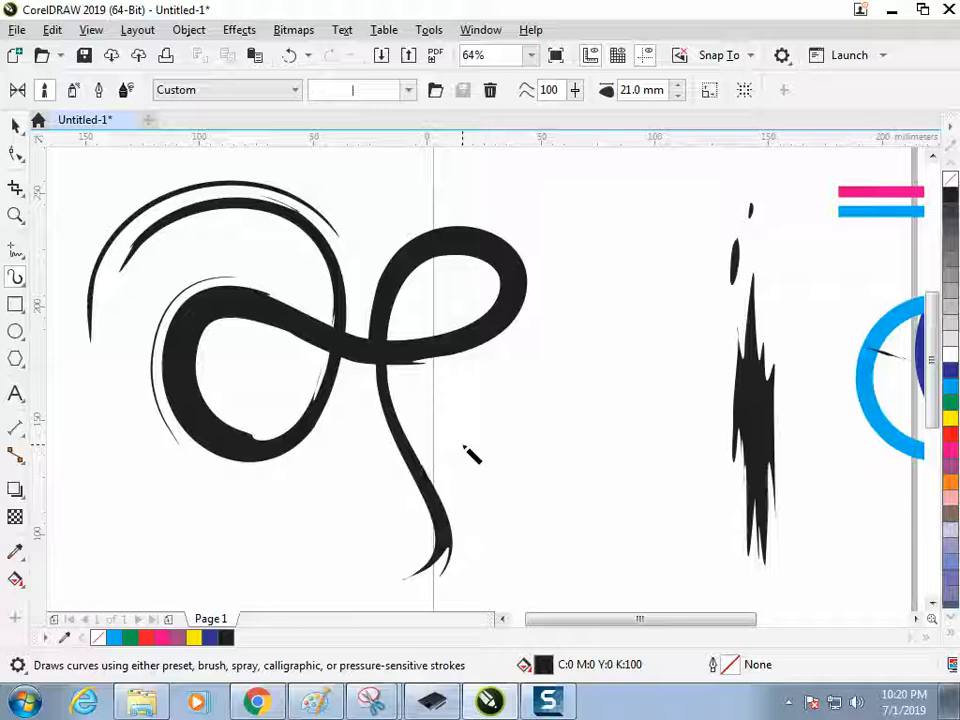
# Set the stroke width of the double-loop stroke to 29 mm.
pyautogui.click(15, 125)
pyautogui.click(316, 280)
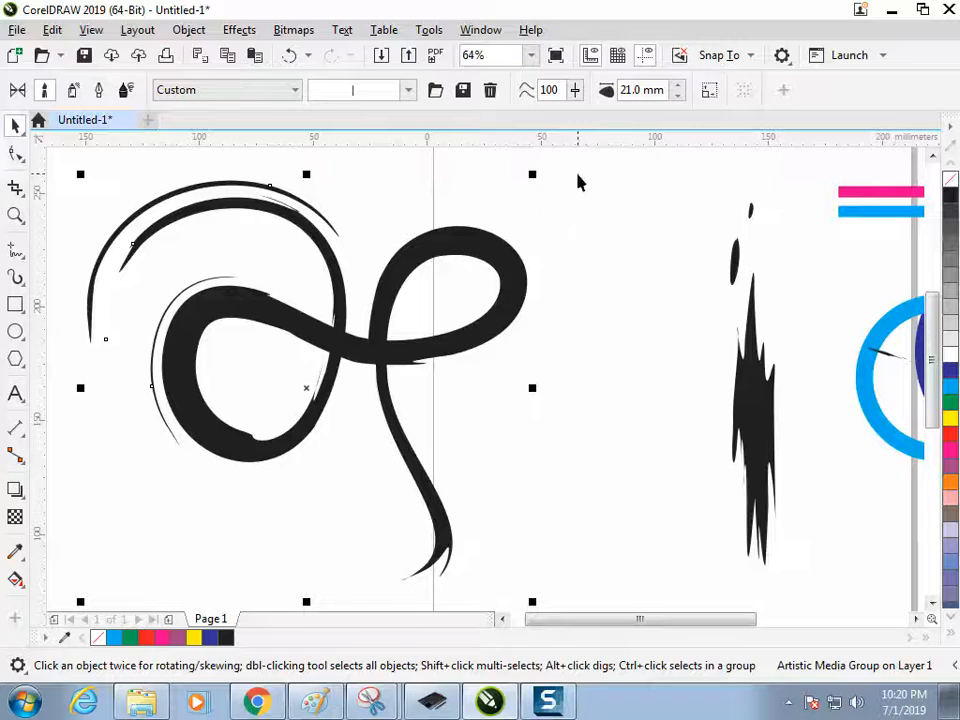
pyautogui.click(679, 87)
pyautogui.click(679, 87)
pyautogui.click(679, 87)
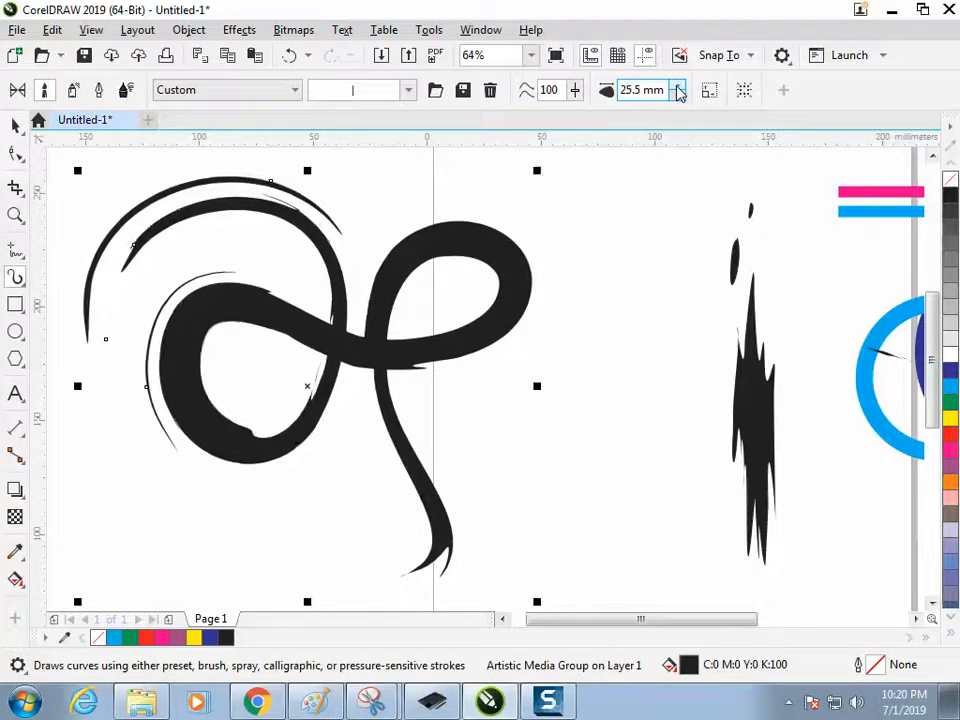
pyautogui.click(679, 87)
pyautogui.write('29')
pyautogui.press('Return')
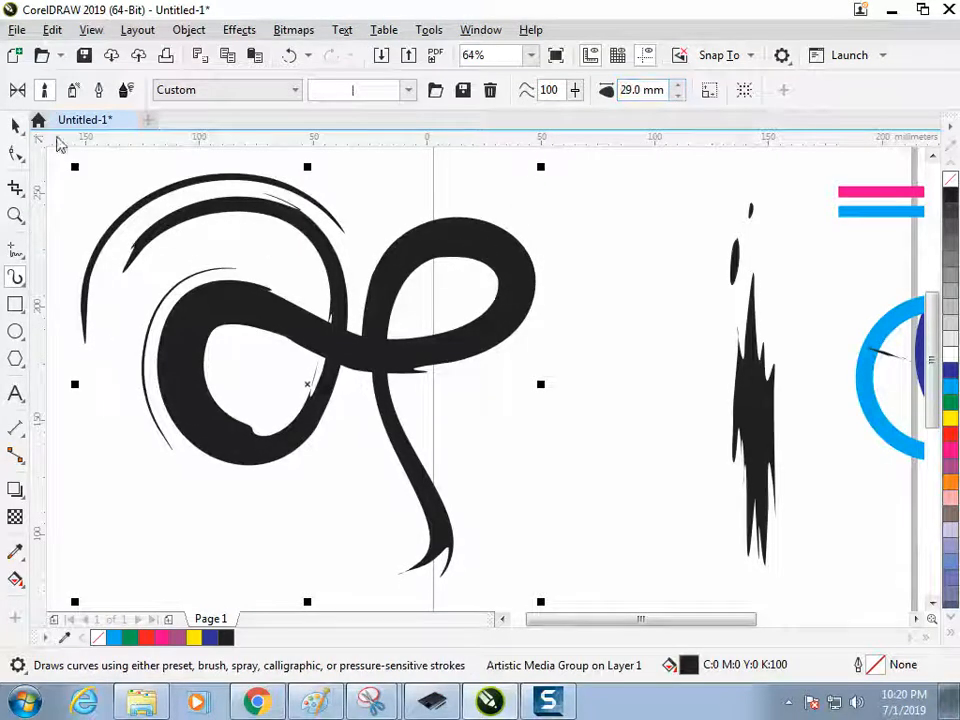
# Delete the widened double-loop stroke beside the black brush shapes.
pyautogui.press('space')
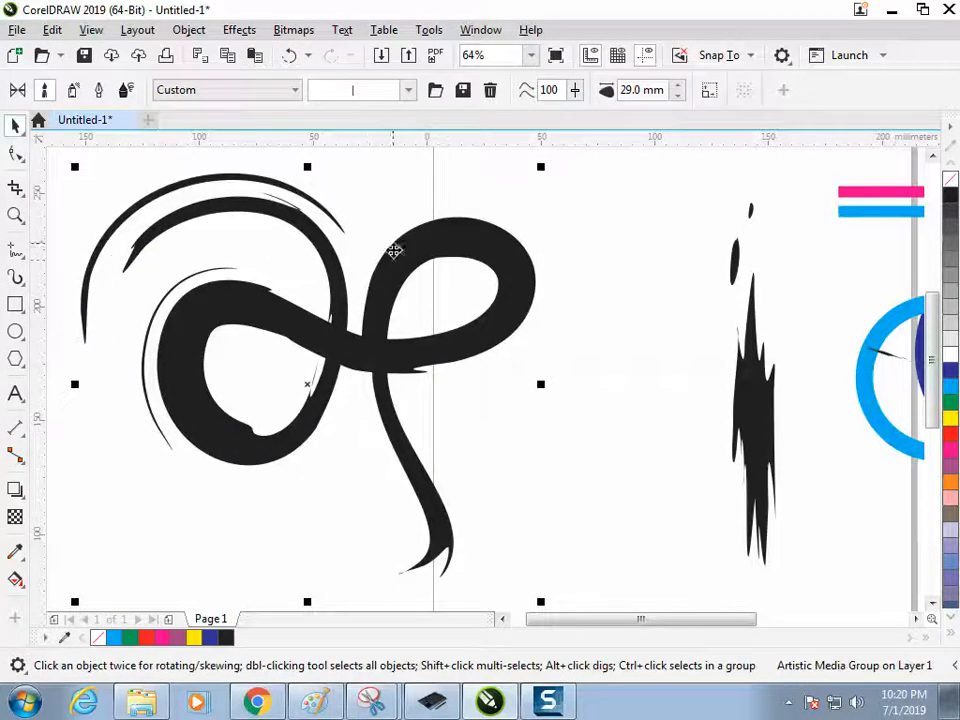
pyautogui.click(441, 466)
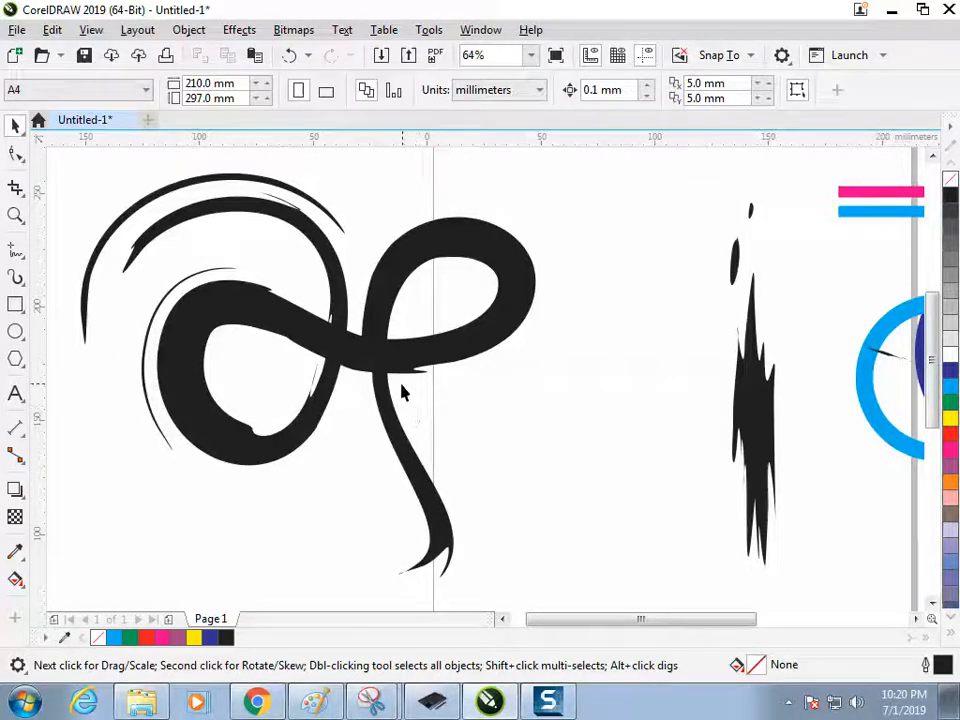
pyautogui.click(196, 328)
pyautogui.press('Delete')
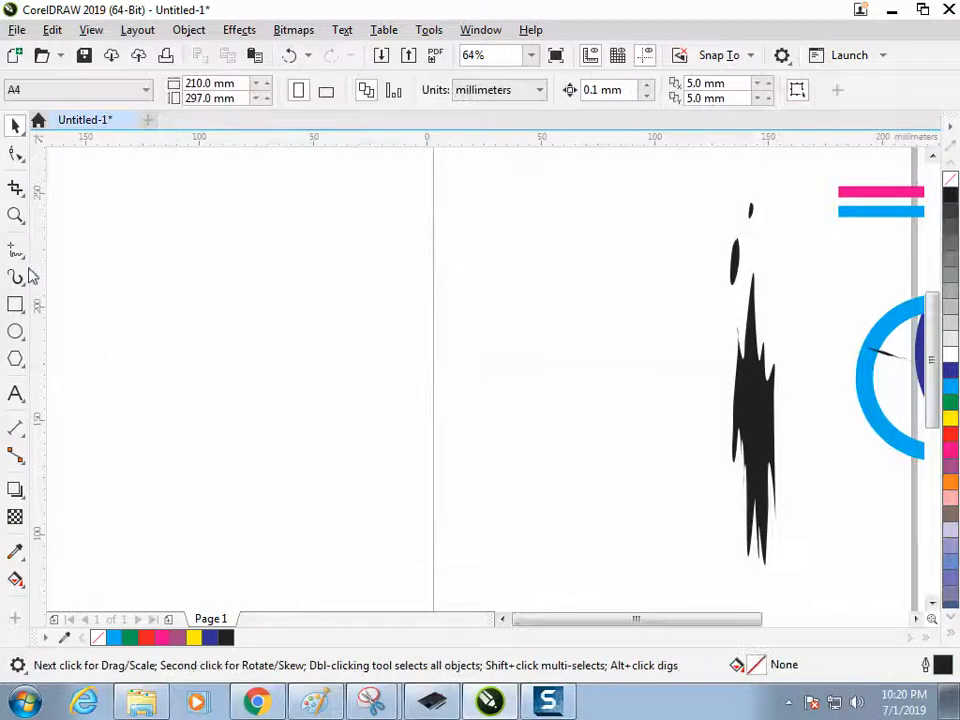
# Paint two handwriting-like test strokes with the 29 mm poster brush across the page's left edge, deleting each one.
pyautogui.click(16, 277)
pyautogui.click(78, 279)
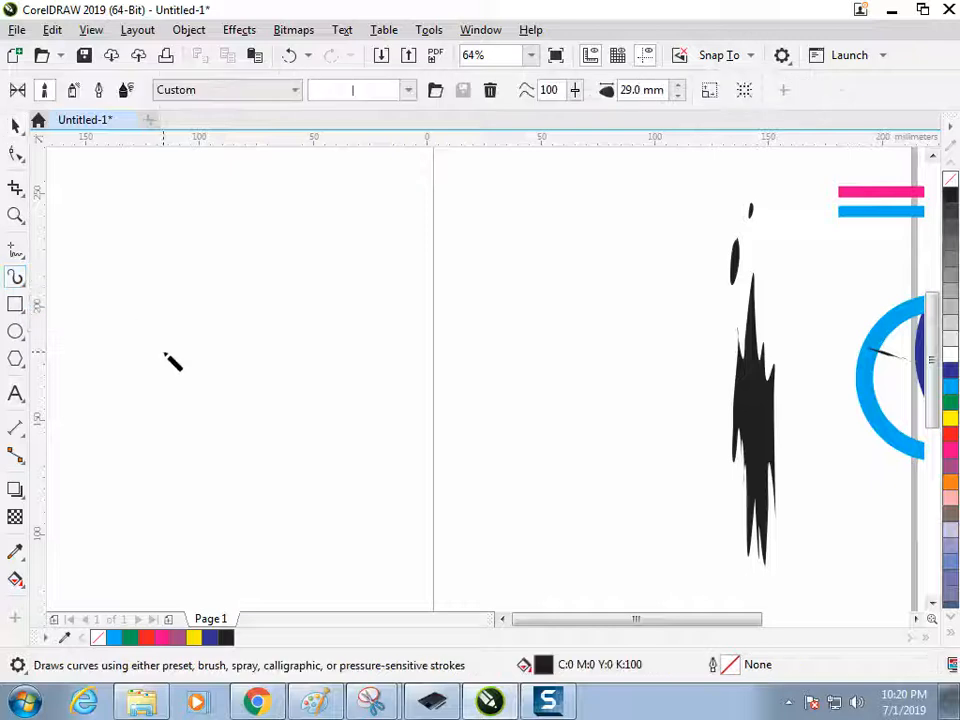
pyautogui.moveTo(224, 405)
pyautogui.mouseDown()
pyautogui.moveTo(251, 220)
pyautogui.moveTo(142, 389)
pyautogui.moveTo(267, 415)
pyautogui.moveTo(312, 307)
pyautogui.moveTo(345, 377)
pyautogui.moveTo(377, 364)
pyautogui.moveTo(424, 302)
pyautogui.moveTo(503, 348)
pyautogui.mouseUp()
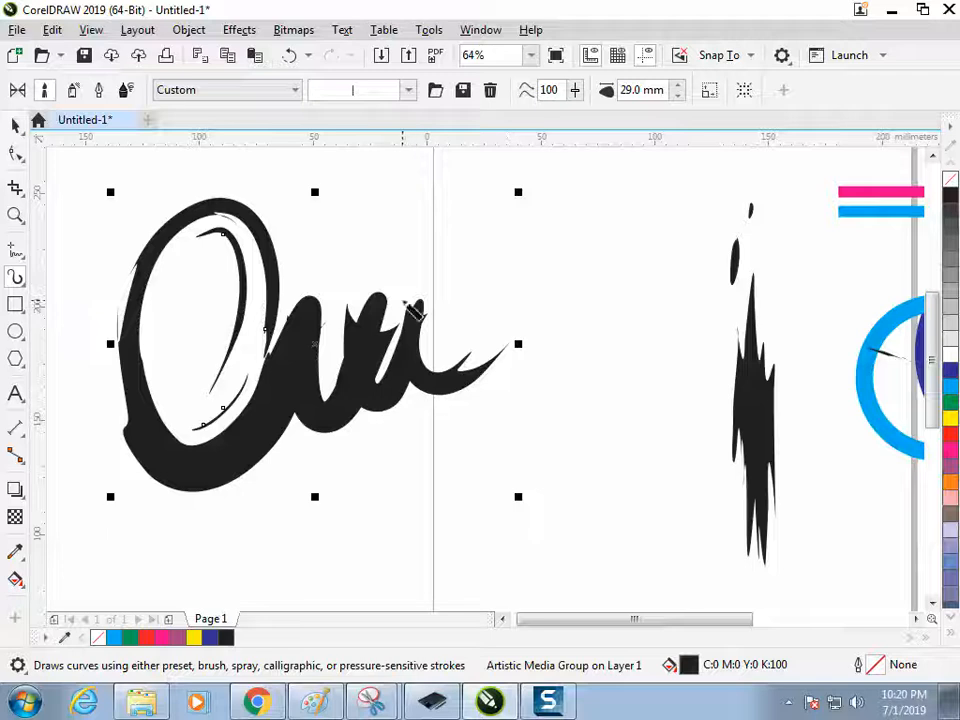
pyautogui.press('Delete')
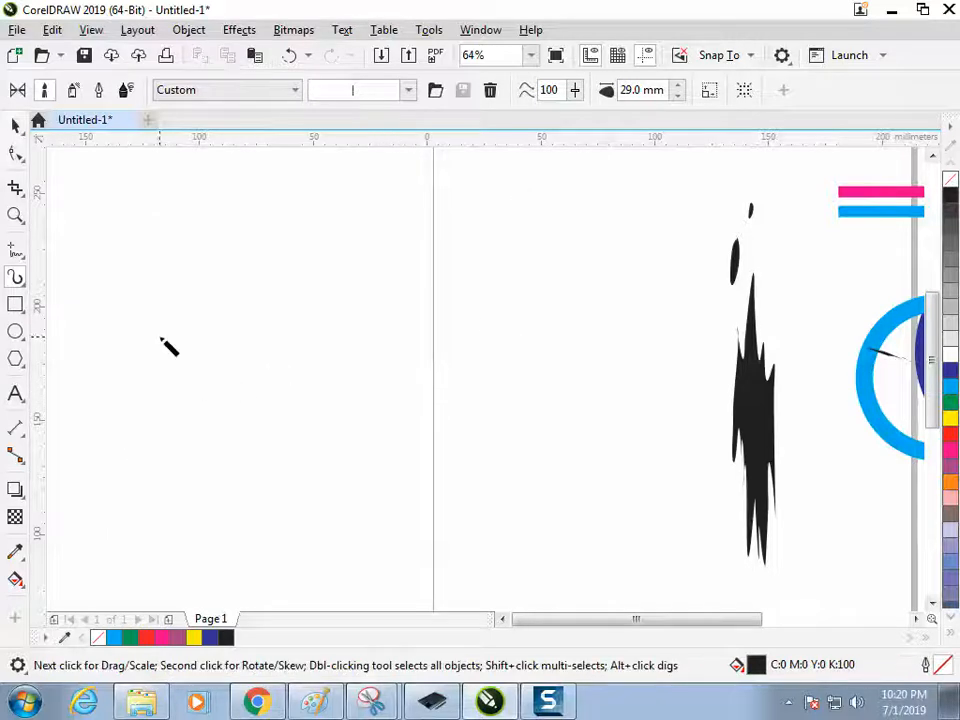
pyautogui.moveTo(196, 340)
pyautogui.mouseDown()
pyautogui.moveTo(180, 274)
pyautogui.moveTo(130, 425)
pyautogui.moveTo(265, 315)
pyautogui.moveTo(275, 399)
pyautogui.moveTo(349, 337)
pyautogui.moveTo(368, 409)
pyautogui.moveTo(428, 318)
pyautogui.moveTo(447, 398)
pyautogui.moveTo(502, 316)
pyautogui.moveTo(513, 396)
pyautogui.moveTo(548, 340)
pyautogui.moveTo(551, 367)
pyautogui.moveTo(584, 364)
pyautogui.moveTo(600, 322)
pyautogui.moveTo(623, 362)
pyautogui.moveTo(670, 298)
pyautogui.moveTo(675, 353)
pyautogui.moveTo(724, 250)
pyautogui.moveTo(800, 315)
pyautogui.mouseUp()
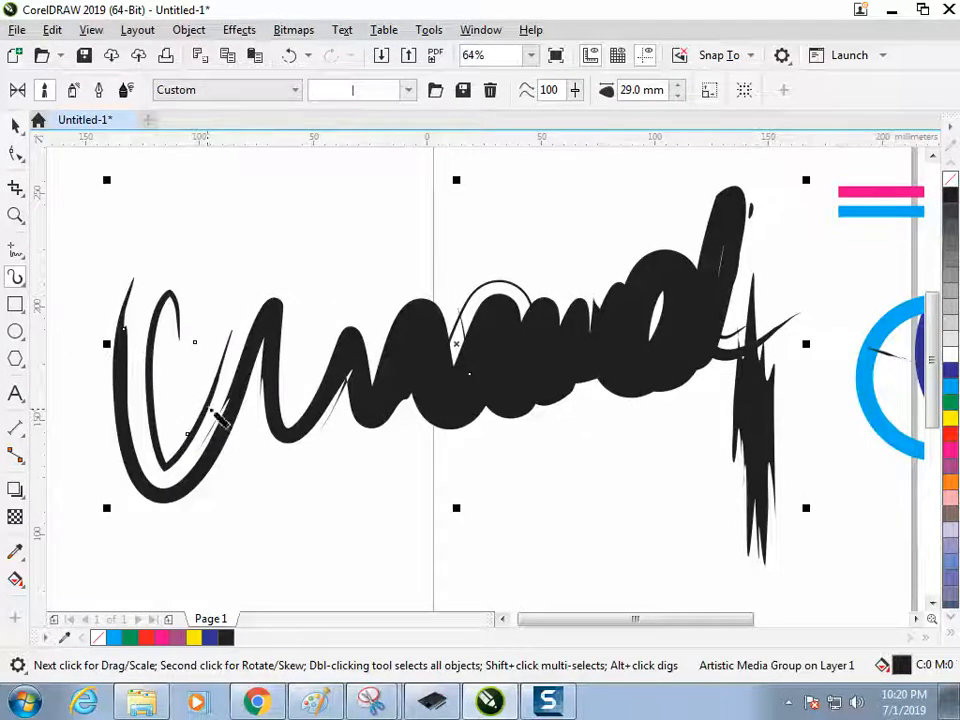
pyautogui.press('Delete')
# Try a short vertical stroke, a large C-and-hook, an arch bending back on itself and a sideways stroke, deleting each one.
pyautogui.moveTo(180, 268)
pyautogui.mouseDown()
pyautogui.moveTo(116, 300)
pyautogui.moveTo(188, 430)
pyautogui.mouseUp()
pyautogui.press('Delete')
pyautogui.moveTo(227, 257)
pyautogui.mouseDown()
pyautogui.moveTo(150, 306)
pyautogui.moveTo(337, 376)
pyautogui.moveTo(436, 482)
pyautogui.mouseUp()
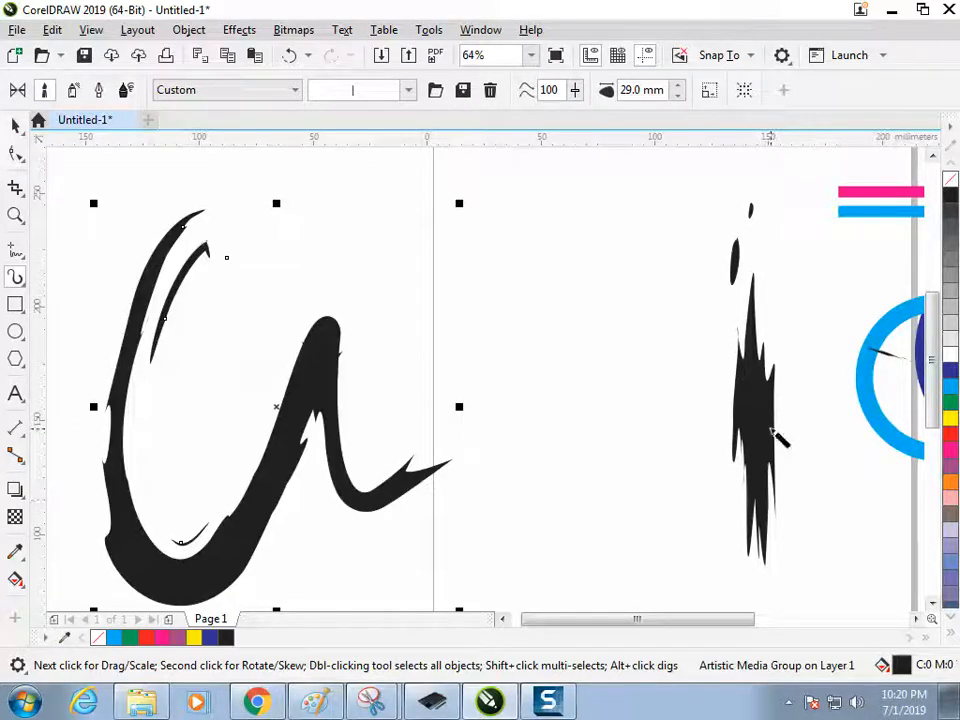
pyautogui.press('Delete')
pyautogui.moveTo(129, 343)
pyautogui.mouseDown()
pyautogui.moveTo(531, 435)
pyautogui.moveTo(436, 530)
pyautogui.mouseUp()
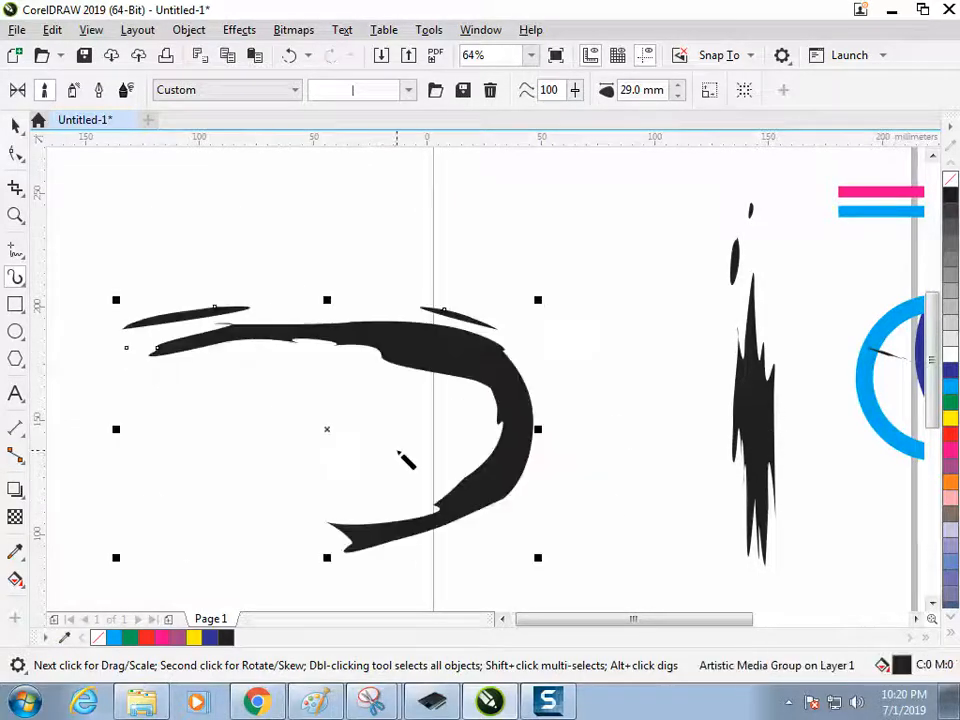
pyautogui.press('Delete')
pyautogui.moveTo(165, 405); pyautogui.dragTo(497, 384)
pyautogui.press('Delete')
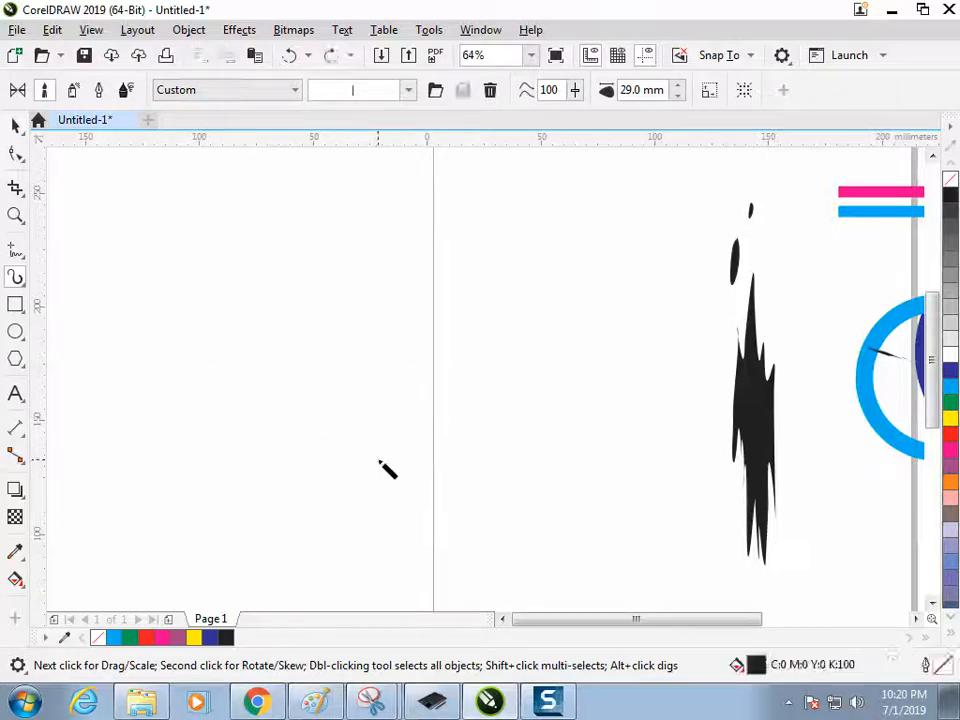
# Try three downward strokes with the poster brush in the empty area left of the page, deleting each one.
pyautogui.moveTo(182, 183); pyautogui.dragTo(168, 592)
pyautogui.press('Delete')
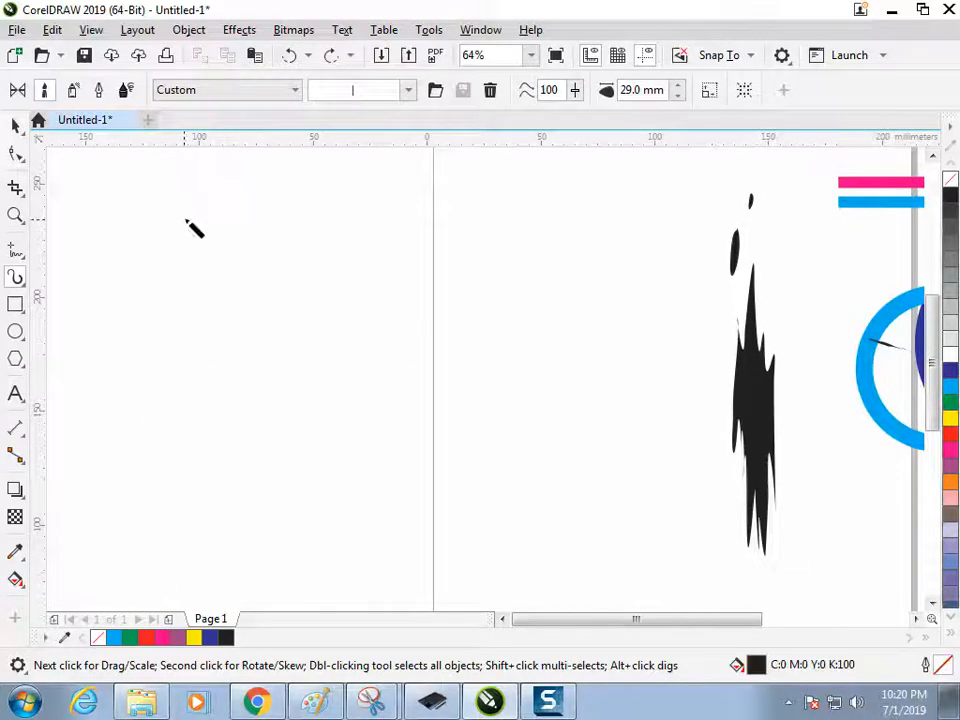
pyautogui.moveTo(199, 182)
pyautogui.mouseDown()
pyautogui.moveTo(251, 405)
pyautogui.moveTo(257, 504)
pyautogui.mouseUp()
pyautogui.press('Delete')
pyautogui.moveTo(233, 205)
pyautogui.mouseDown()
pyautogui.moveTo(261, 302)
pyautogui.moveTo(365, 445)
pyautogui.mouseUp()
pyautogui.press('Delete')
# Reselect the black poster brush among the custom brushes.
pyautogui.click(409, 91)
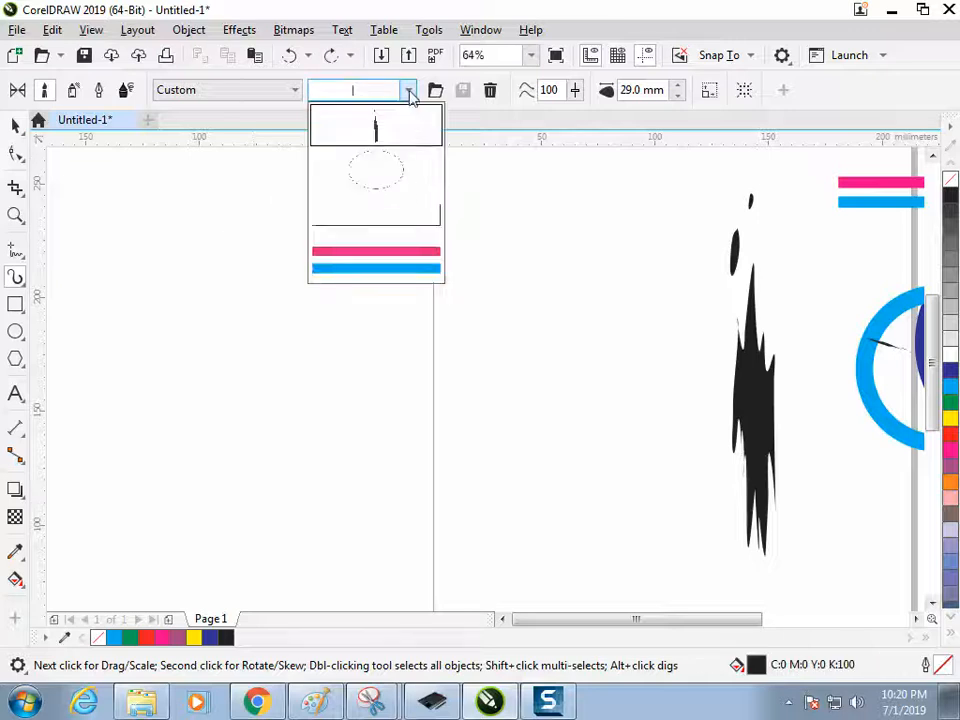
pyautogui.click(400, 142)
pyautogui.click(409, 92)
pyautogui.click(397, 141)
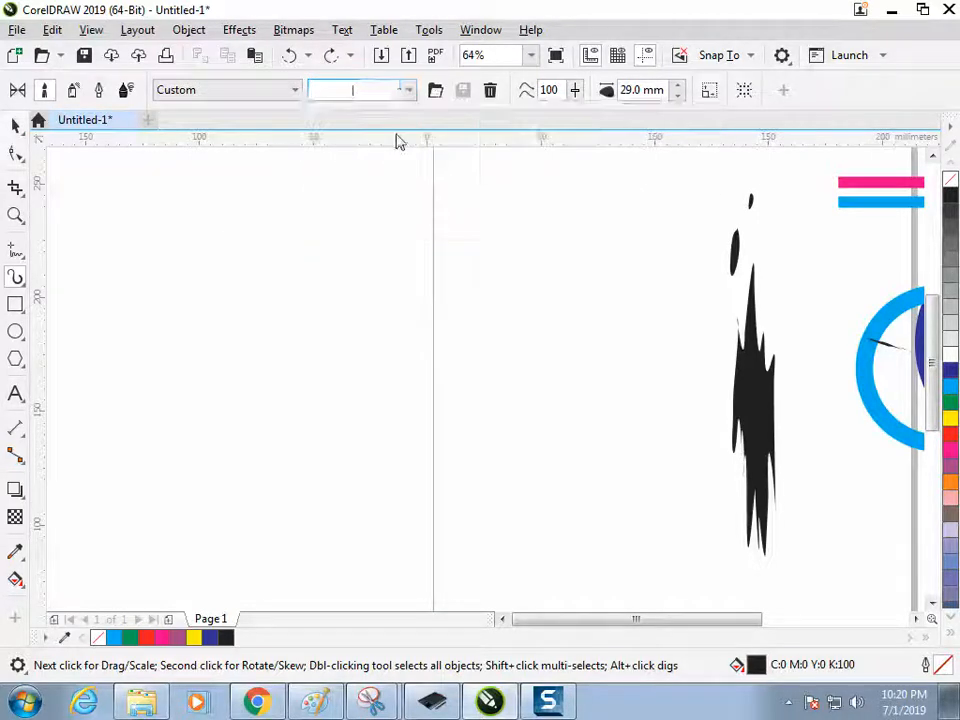
# Select the three black brush shapes and move them straight left, off the page into the empty area.
pyautogui.click(15, 125)
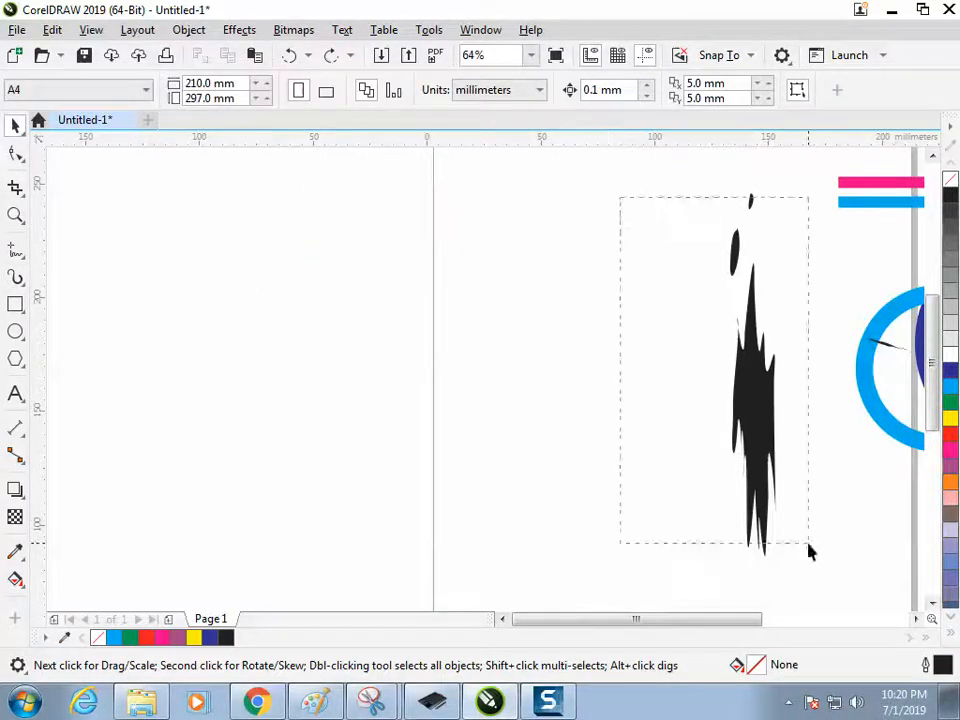
pyautogui.moveTo(810, 551); pyautogui.dragTo(810, 545)
pyautogui.click(752, 407)
pyautogui.click(678, 184)
pyautogui.moveTo(771, 444); pyautogui.dragTo(342, 444)
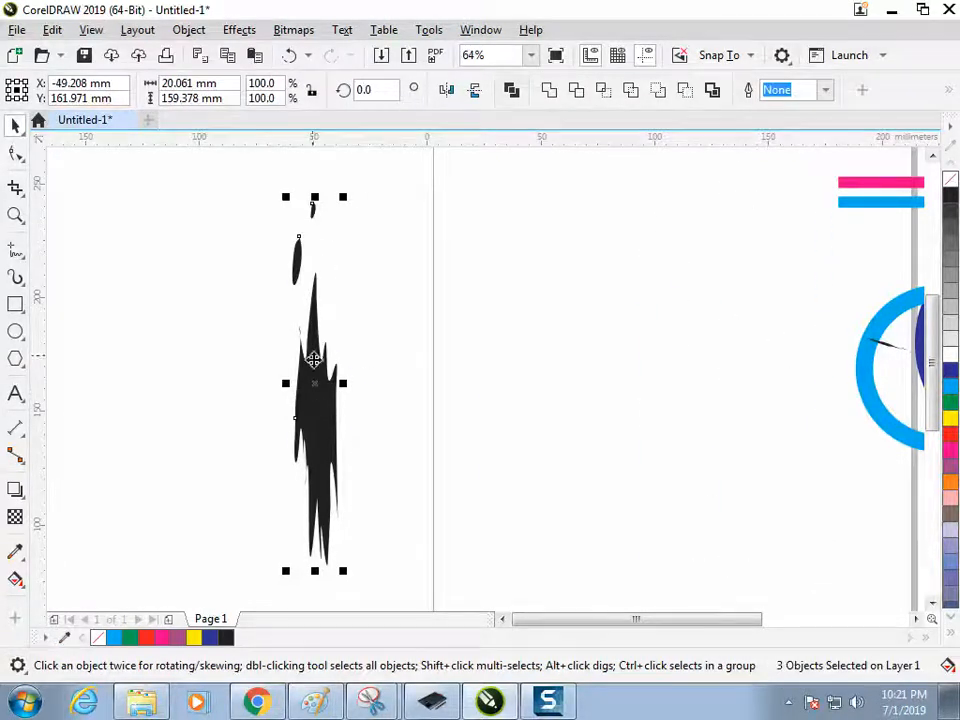
# Rotate the three black shapes to about 273 degrees so they lie nearly horizontal, with the small ovals on the right.
pyautogui.click(318, 398)
pyautogui.moveTo(477, 333); pyautogui.dragTo(492, 410)
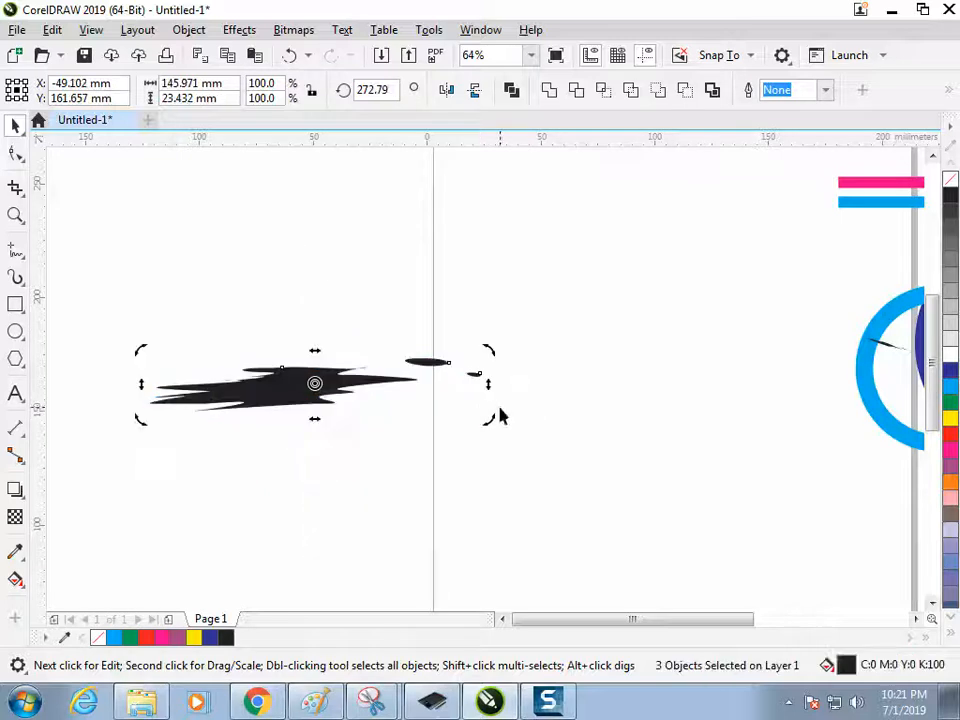
pyautogui.click(135, 213)
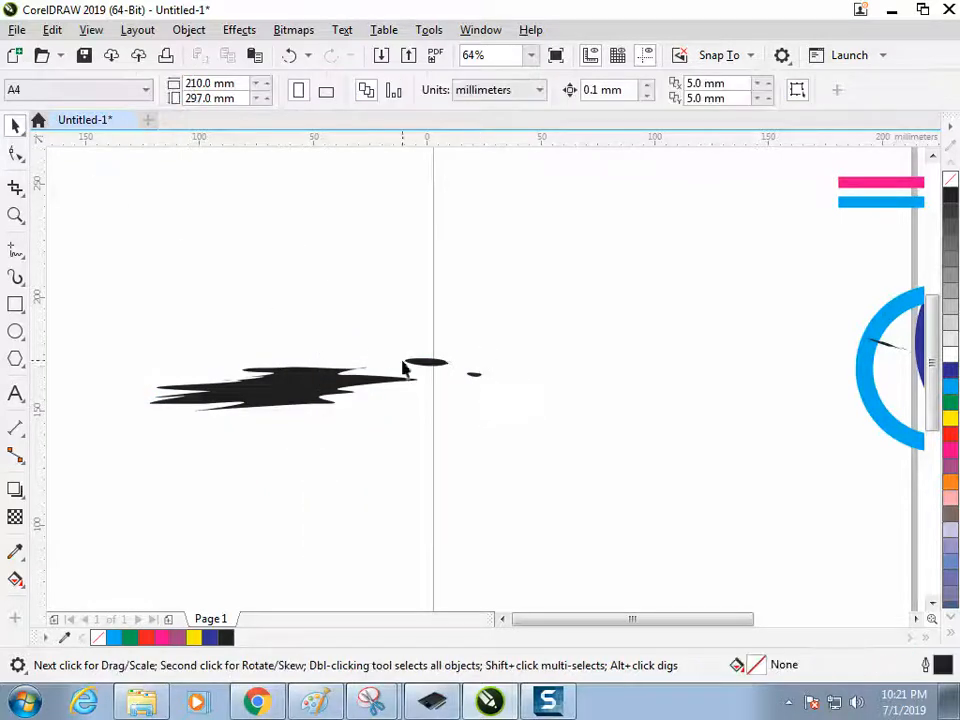
# Save the three rotated black shapes together as an Artistic Media brush named "ddd".
pyautogui.moveTo(194, 310); pyautogui.dragTo(594, 540)
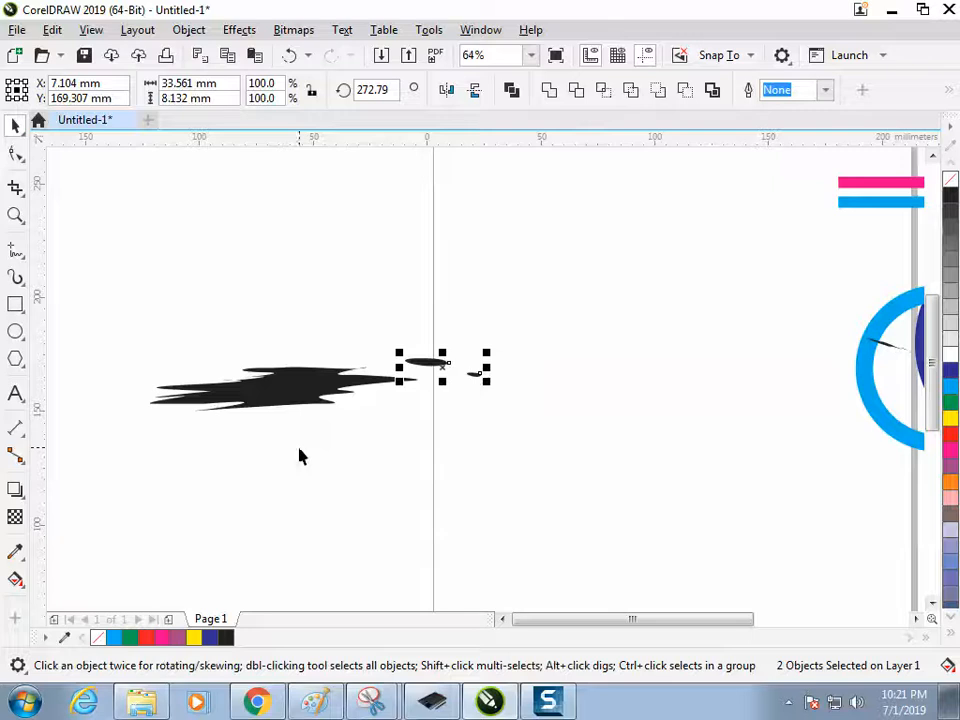
pyautogui.moveTo(103, 296); pyautogui.dragTo(492, 453)
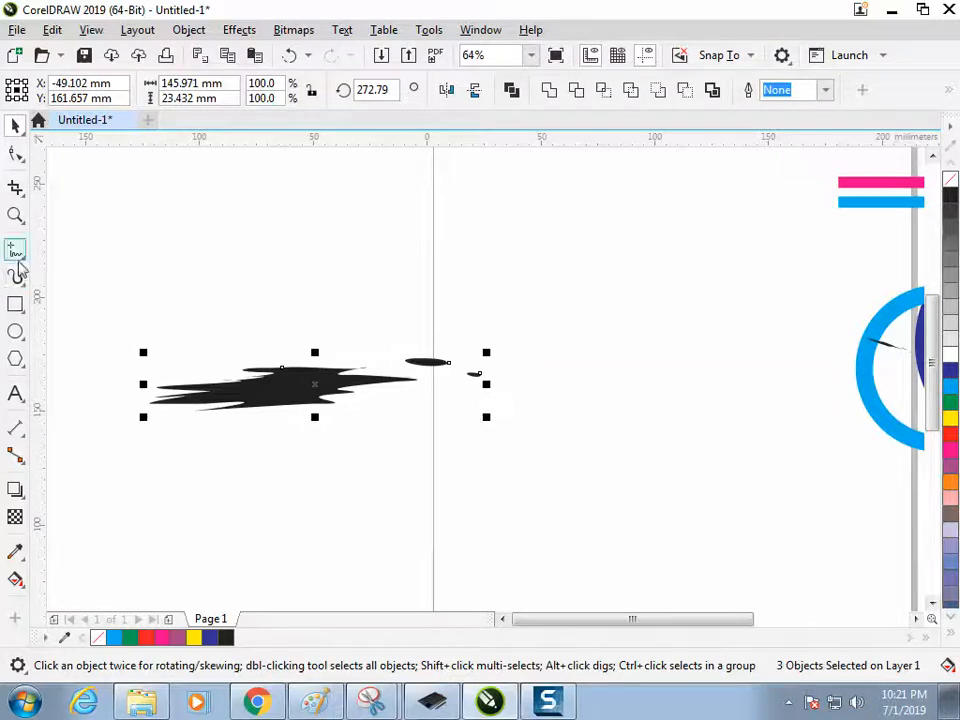
pyautogui.click(15, 277)
pyautogui.click(462, 90)
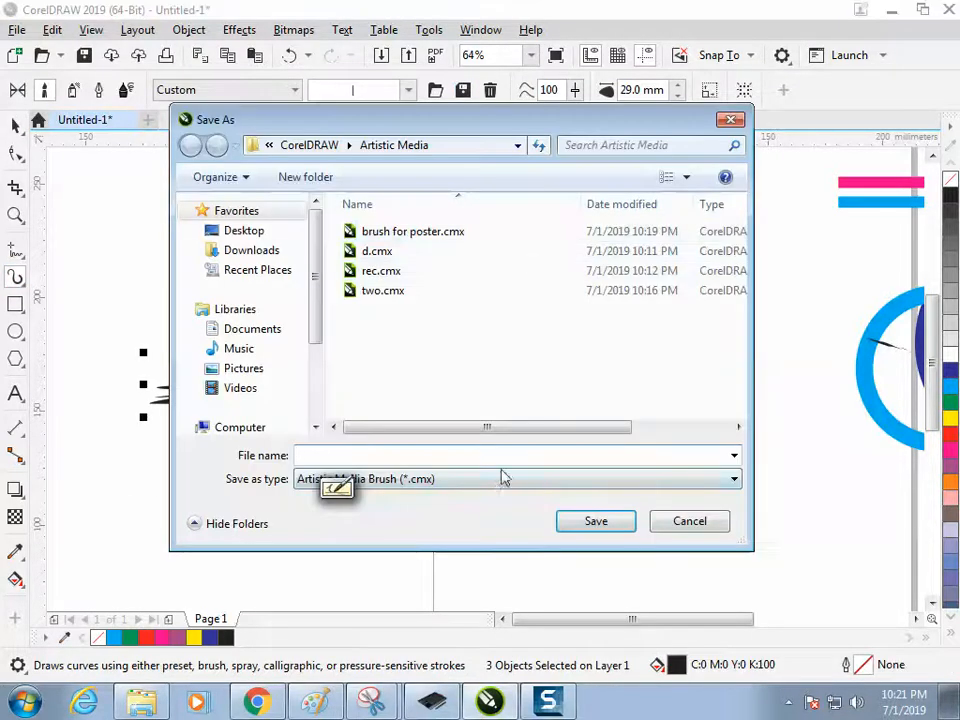
pyautogui.write('ddd')
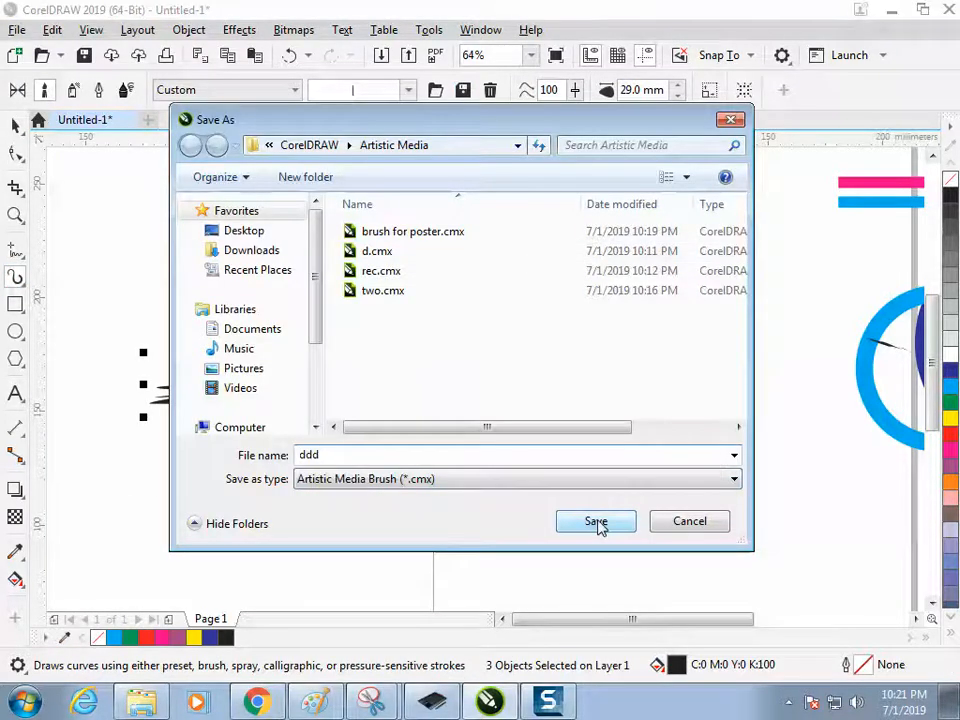
pyautogui.click(596, 521)
# Paint a wave stroke above and a hooked stroke below the black shapes with the new brush, and delete both.
pyautogui.click(180, 272)
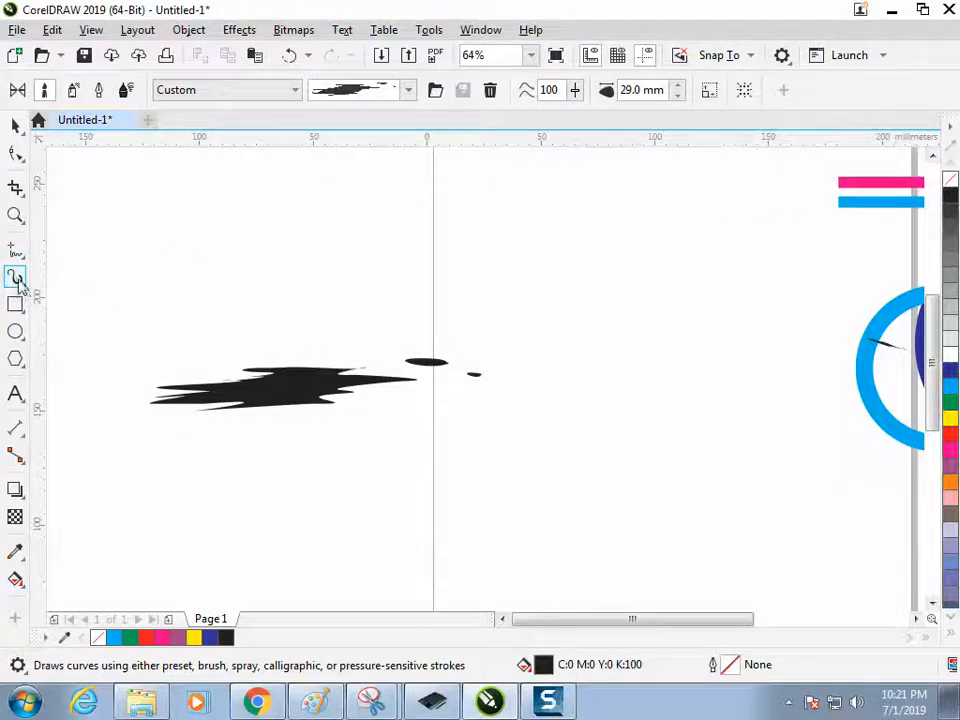
pyautogui.moveTo(130, 243)
pyautogui.mouseDown()
pyautogui.moveTo(318, 213)
pyautogui.moveTo(628, 268)
pyautogui.mouseUp()
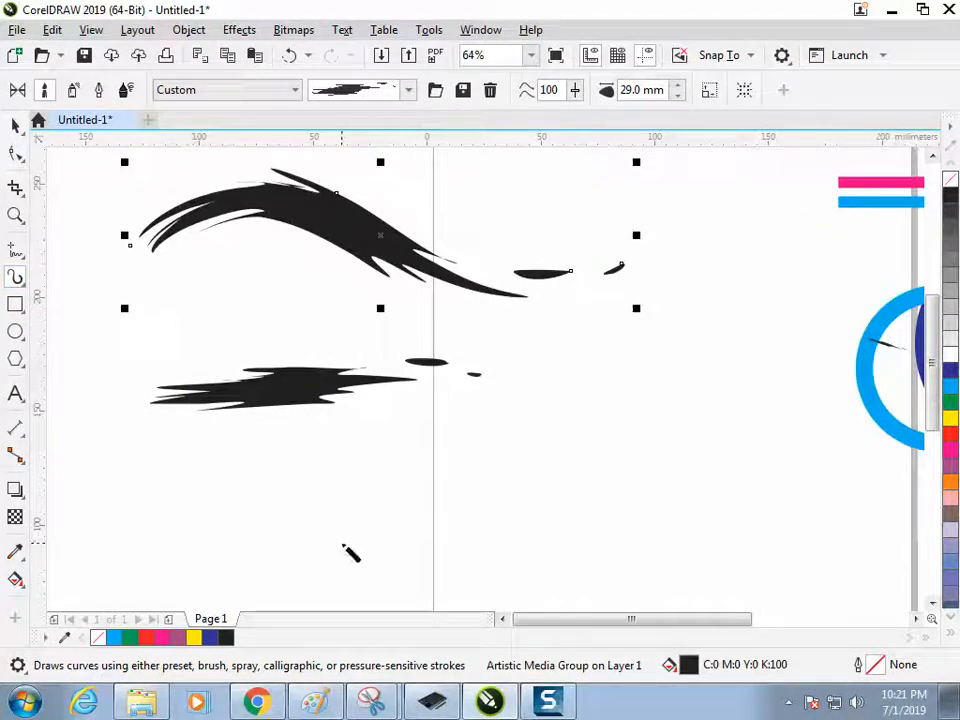
pyautogui.moveTo(160, 503)
pyautogui.mouseDown()
pyautogui.moveTo(606, 369)
pyautogui.moveTo(548, 398)
pyautogui.mouseUp()
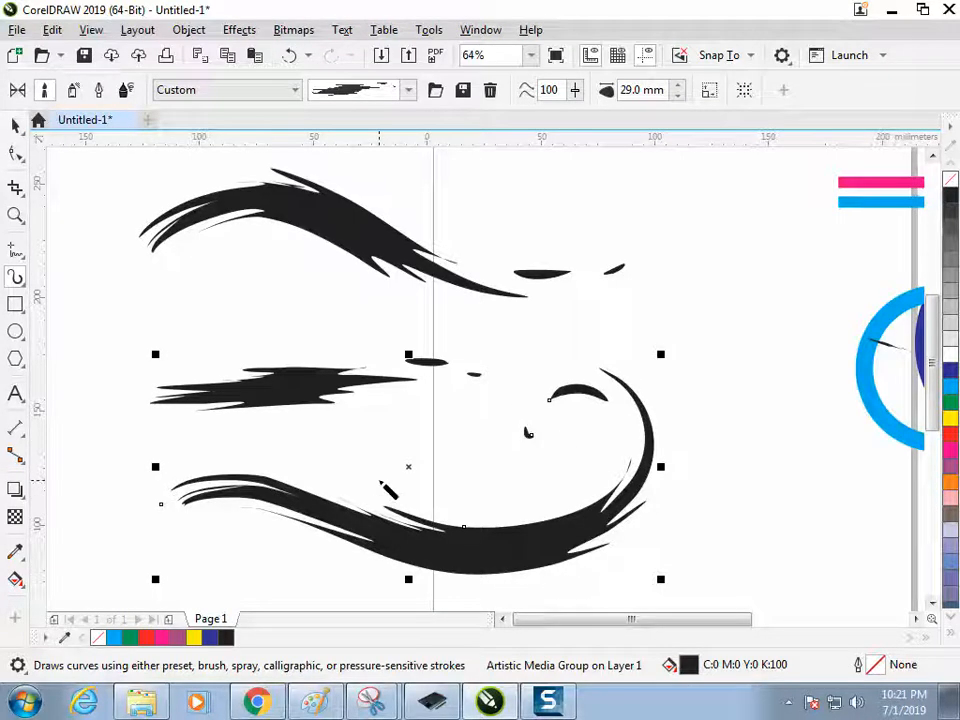
pyautogui.press('Delete')
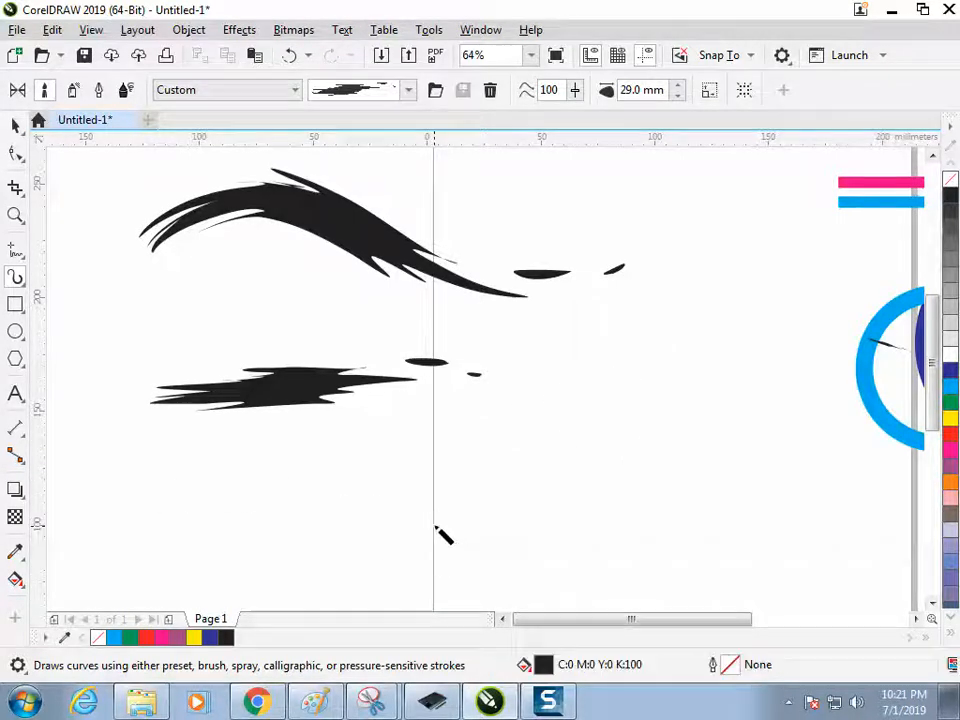
pyautogui.click(336, 222)
pyautogui.press('Delete')
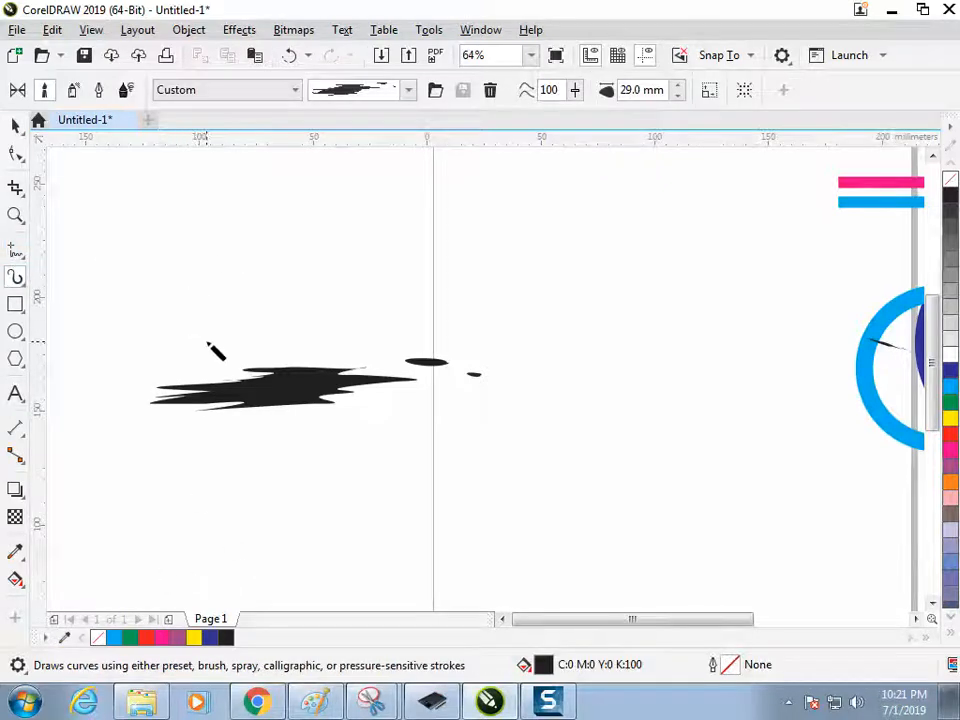
# Move all artwork right to empty the area left of the page, and activate the Artistic Media tool.
pyautogui.hotkey('ctrl', 'a')
pyautogui.moveTo(261, 385); pyautogui.dragTo(726, 367)
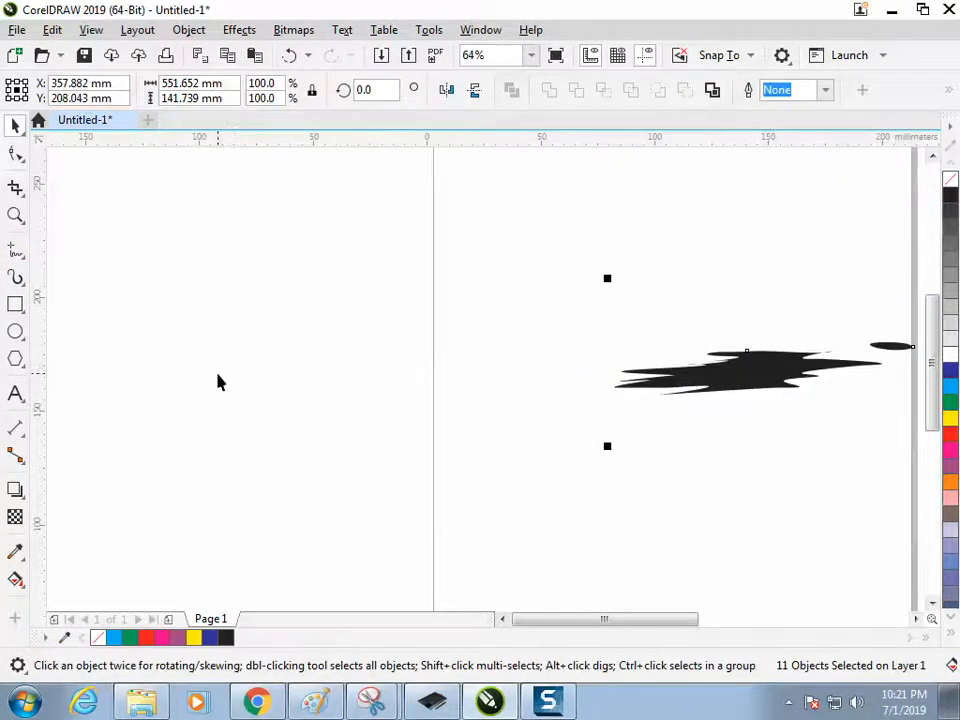
pyautogui.click(15, 280)
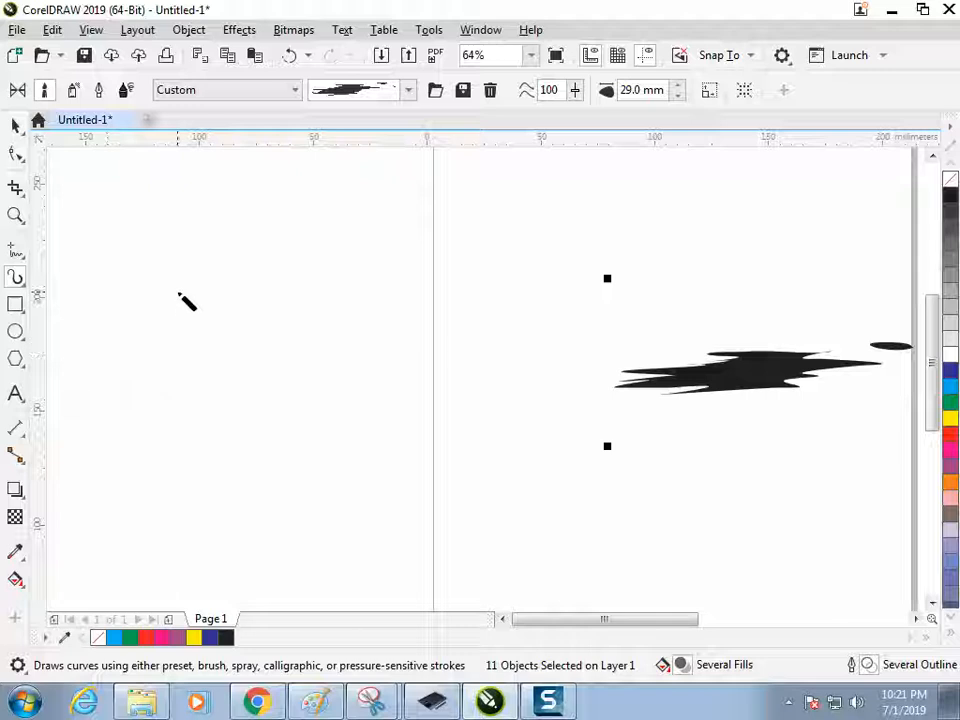
# Paint a large O-shaped stroke left of the page and a wavy U-shaped stroke beside it with the horizontal jagged brush.
pyautogui.moveTo(195, 261)
pyautogui.mouseDown()
pyautogui.moveTo(165, 214)
pyautogui.moveTo(246, 438)
pyautogui.moveTo(320, 315)
pyautogui.moveTo(238, 206)
pyautogui.moveTo(274, 399)
pyautogui.moveTo(358, 362)
pyautogui.mouseUp()
pyautogui.hotkey('ctrl', 'z')
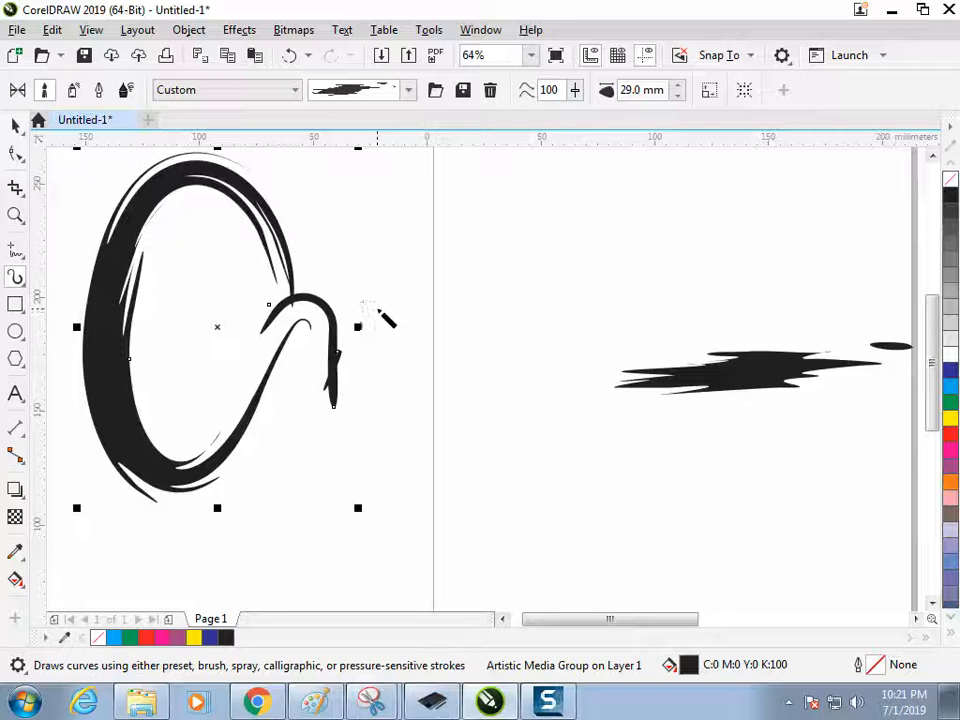
pyautogui.moveTo(386, 405); pyautogui.dragTo(478, 410)
pyautogui.hotkey('ctrl', 'z')
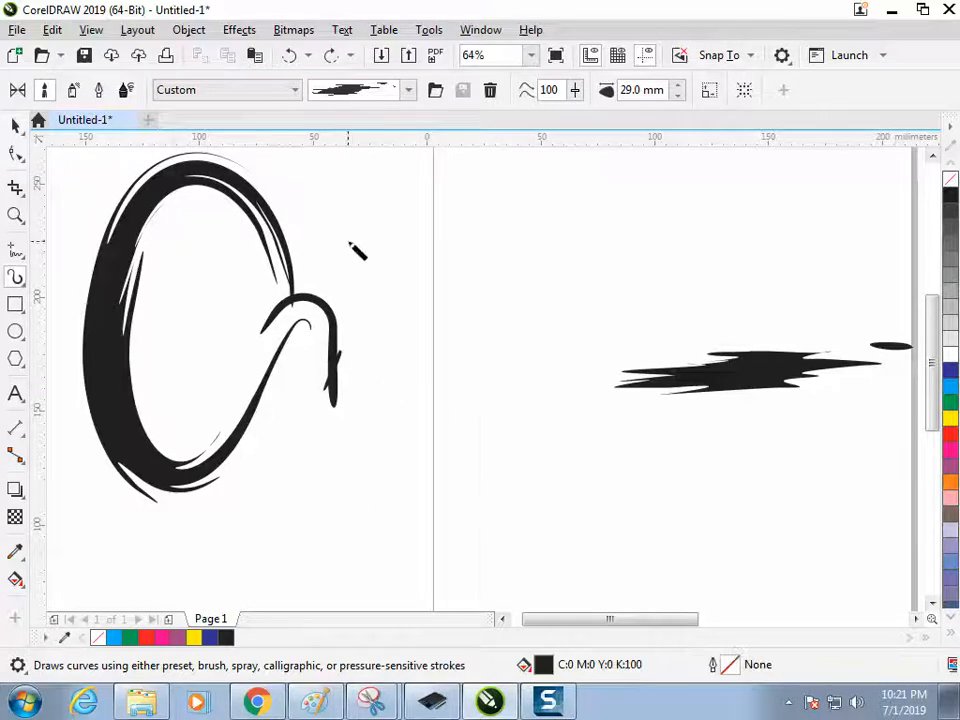
pyautogui.moveTo(349, 244)
pyautogui.mouseDown()
pyautogui.moveTo(489, 262)
pyautogui.moveTo(596, 411)
pyautogui.mouseUp()
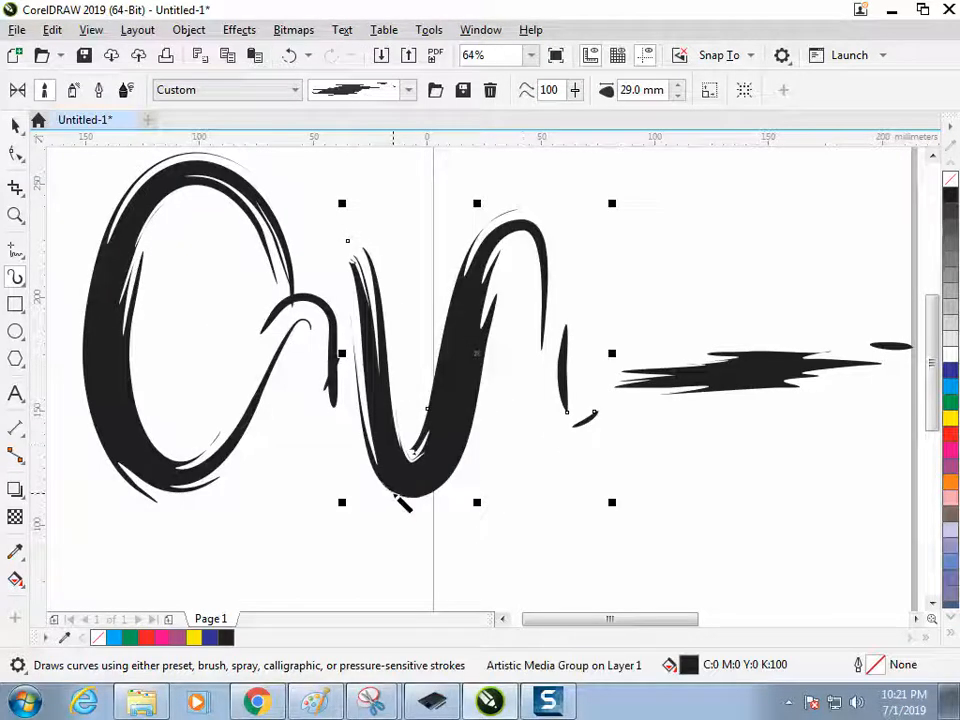
# Move all artwork right, emptying the area left of the page, and deselect it.
pyautogui.hotkey('ctrl', 'a')
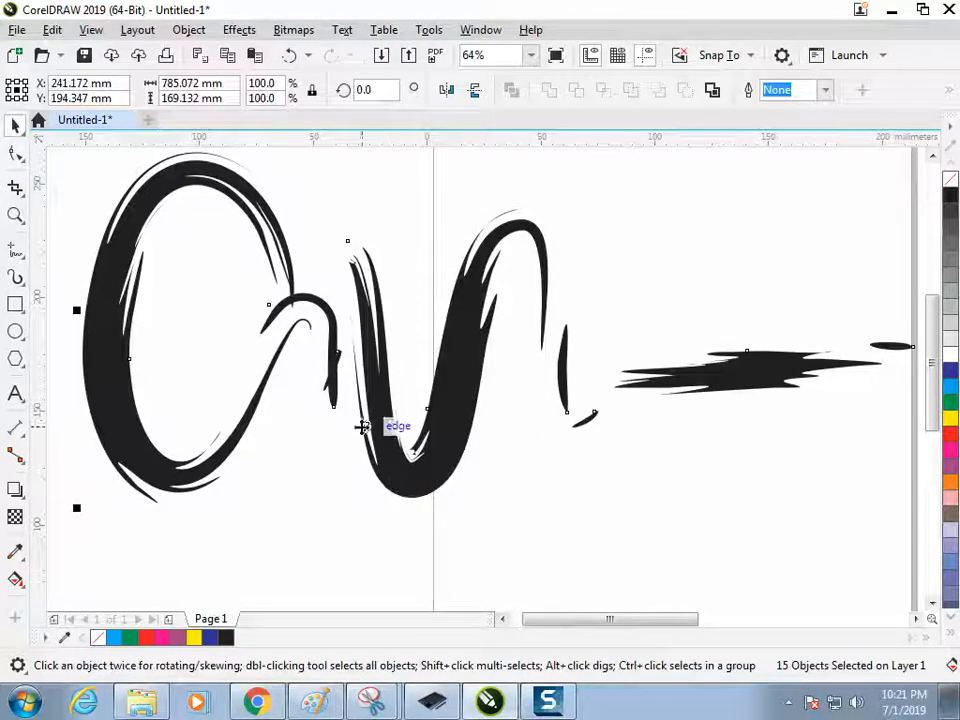
pyautogui.moveTo(96, 331)
pyautogui.mouseDown()
pyautogui.moveTo(615, 364)
pyautogui.moveTo(626, 345)
pyautogui.mouseUp()
pyautogui.click(261, 388)
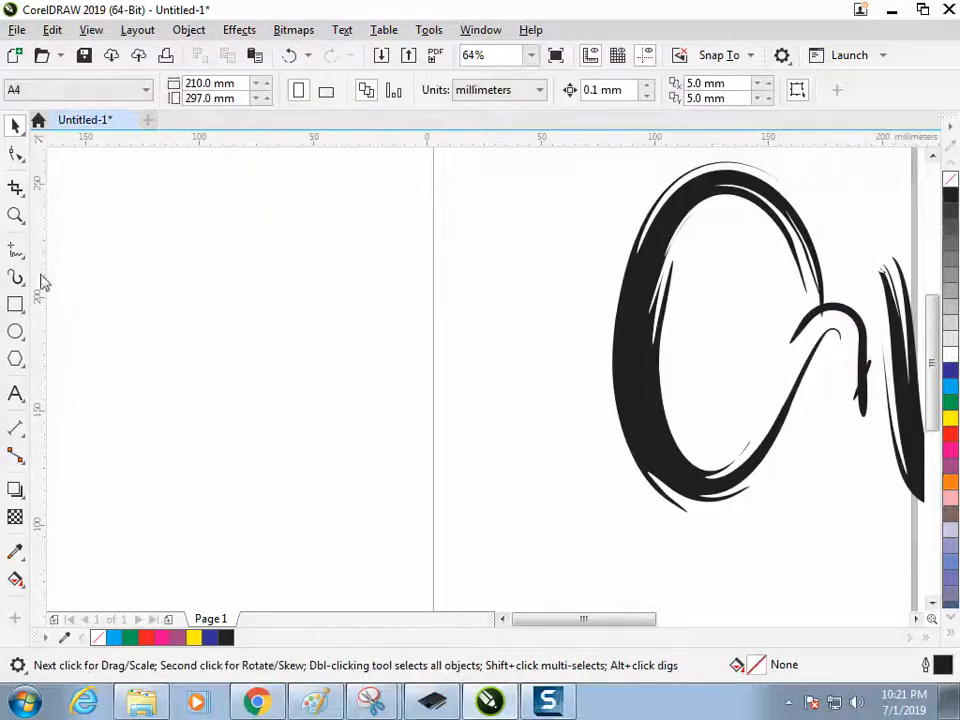
# Draw a circle left of the page and apply the vertical jagged custom brush to its outline.
pyautogui.click(15, 331)
pyautogui.moveTo(218, 292)
pyautogui.mouseDown()
pyautogui.moveTo(396, 420)
pyautogui.moveTo(352, 414)
pyautogui.moveTo(398, 468)
pyautogui.mouseUp()
pyautogui.click(15, 277)
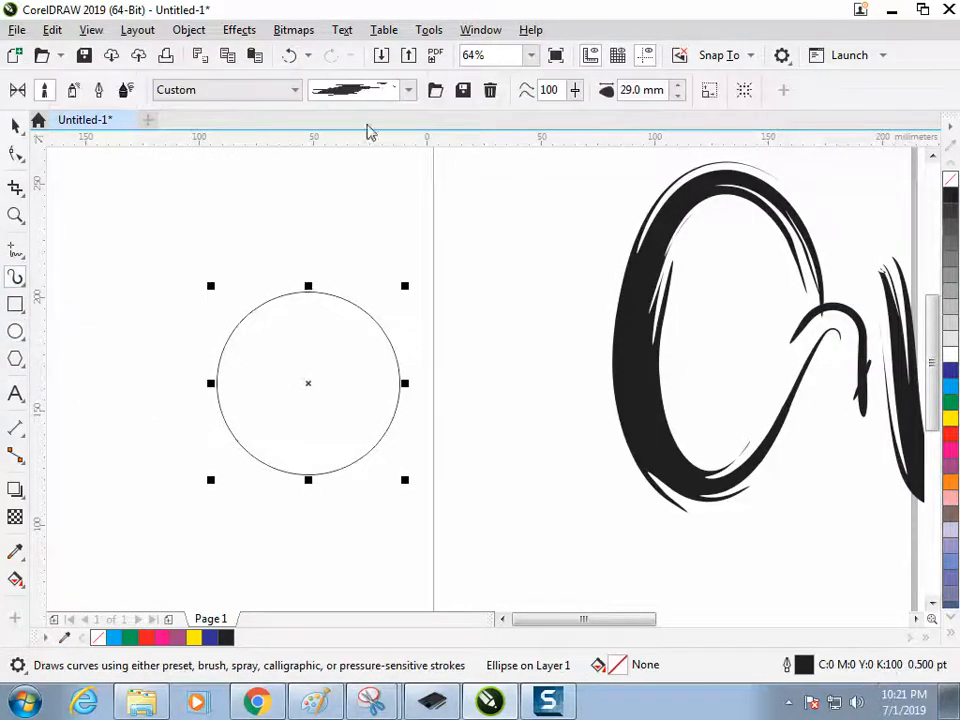
pyautogui.click(405, 90)
pyautogui.click(375, 125)
# Switch the circle's brush to the horizontal jagged custom stroke and deselect it.
pyautogui.click(375, 90)
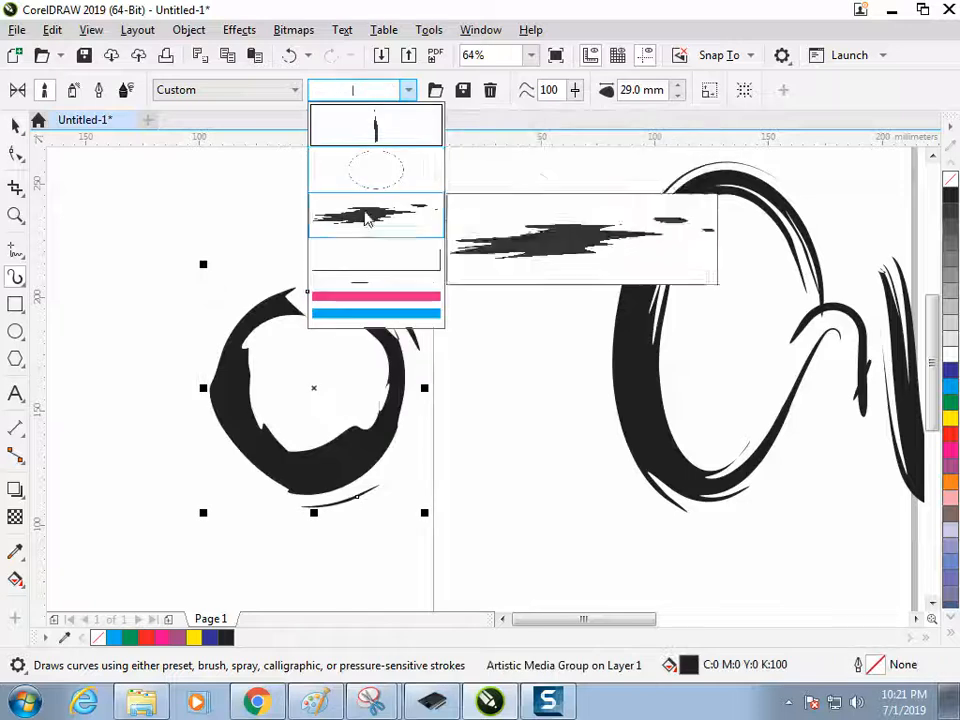
pyautogui.click(367, 219)
pyautogui.click(15, 126)
pyautogui.click(113, 289)
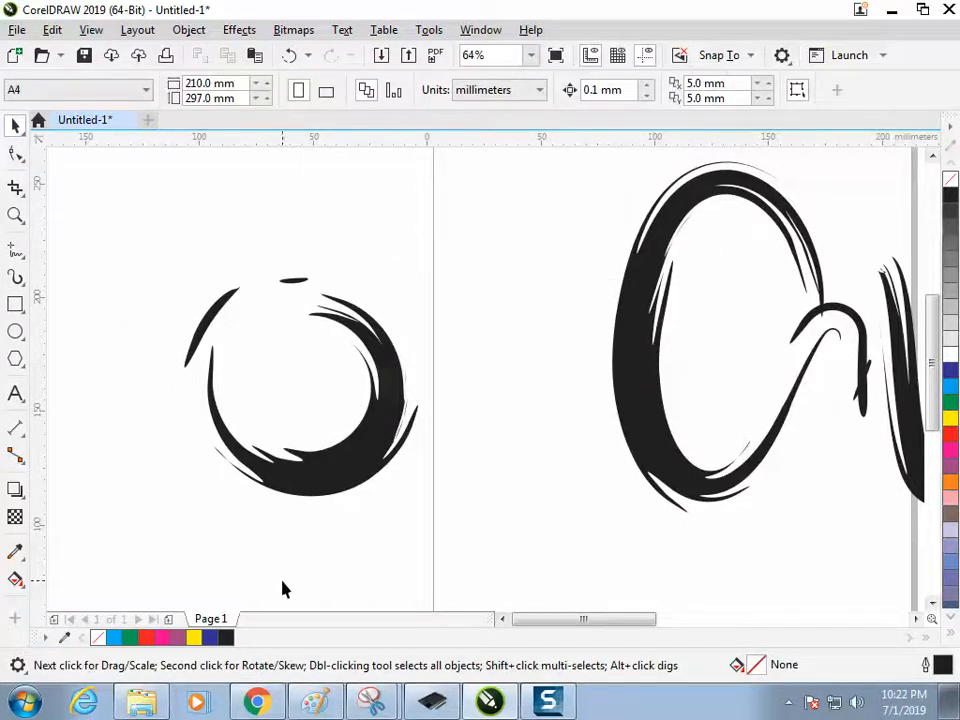
# Move the brushed circle onto the page so it overlaps the lower end of the large O stroke.
pyautogui.moveTo(356, 453)
pyautogui.mouseDown()
pyautogui.moveTo(299, 469)
pyautogui.moveTo(482, 437)
pyautogui.moveTo(525, 465)
pyautogui.mouseUp()
pyautogui.click(303, 590)
pyautogui.moveTo(380, 357)
pyautogui.mouseDown()
pyautogui.moveTo(309, 329)
pyautogui.moveTo(615, 583)
pyautogui.moveTo(645, 574)
pyautogui.moveTo(738, 583)
pyautogui.mouseUp()
pyautogui.click(317, 411)
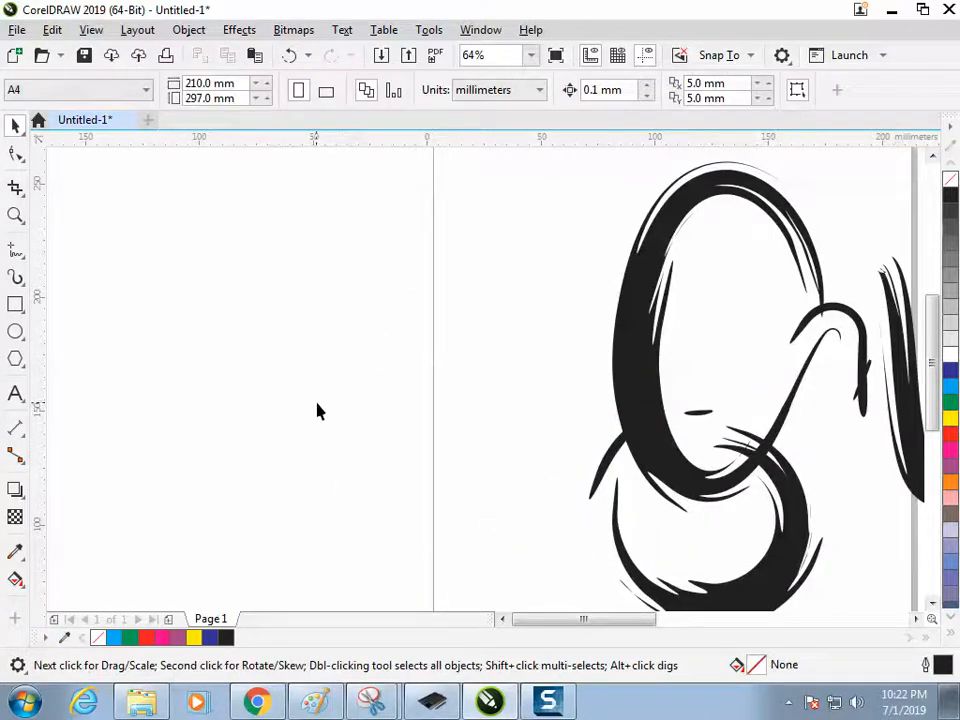
# Shift all the artwork further right so the near side of the page is empty too.
pyautogui.hotkey('ctrl', 'a')
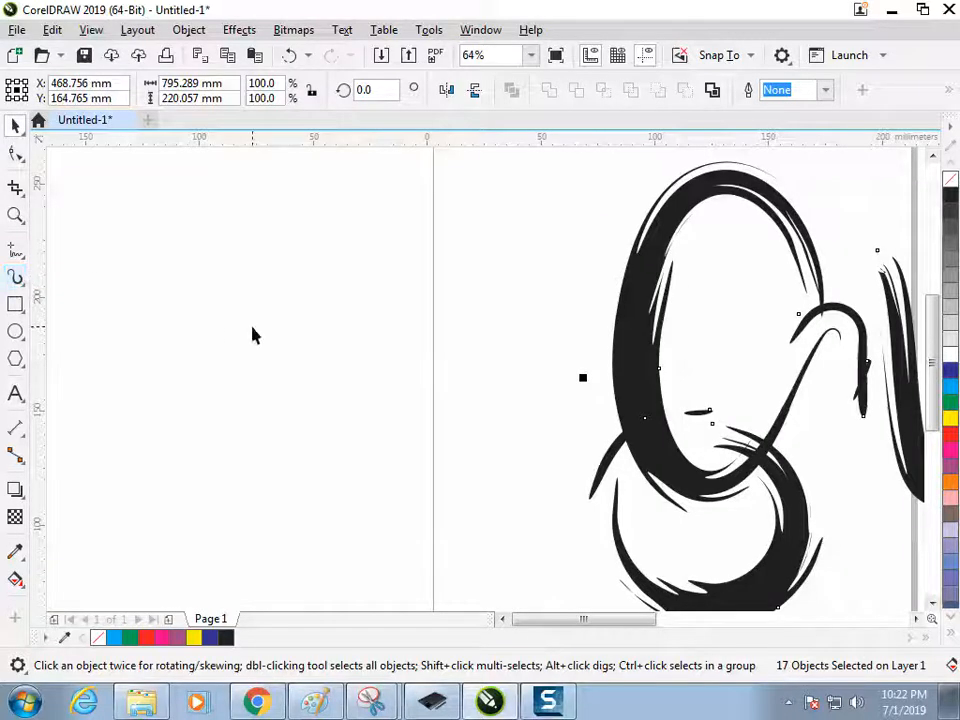
pyautogui.moveTo(627, 363); pyautogui.dragTo(754, 420)
pyautogui.click(771, 396)
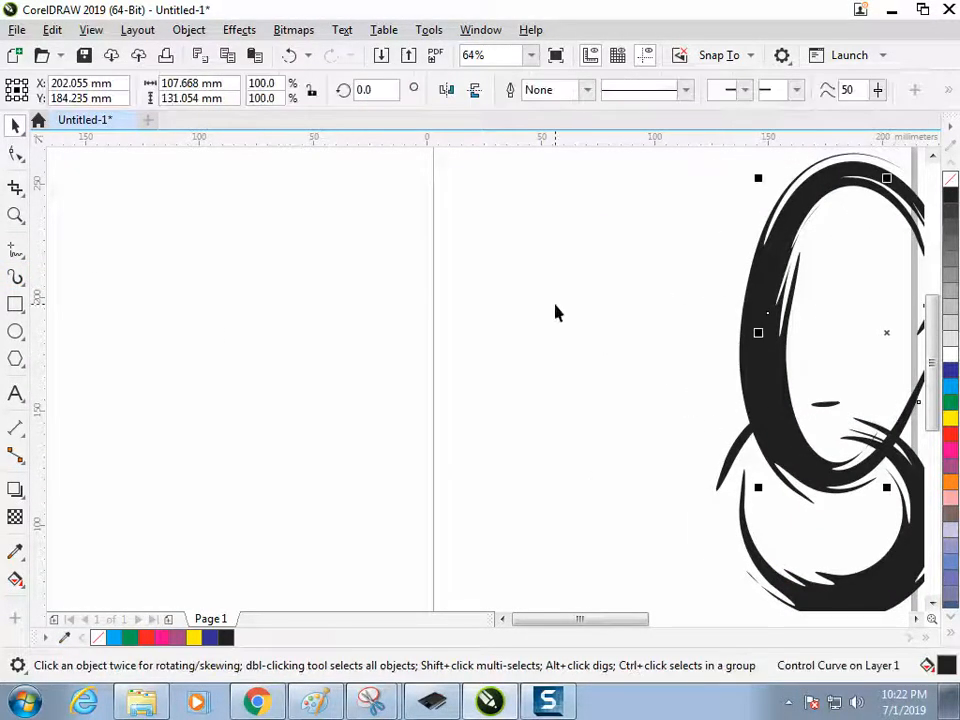
pyautogui.click(350, 413)
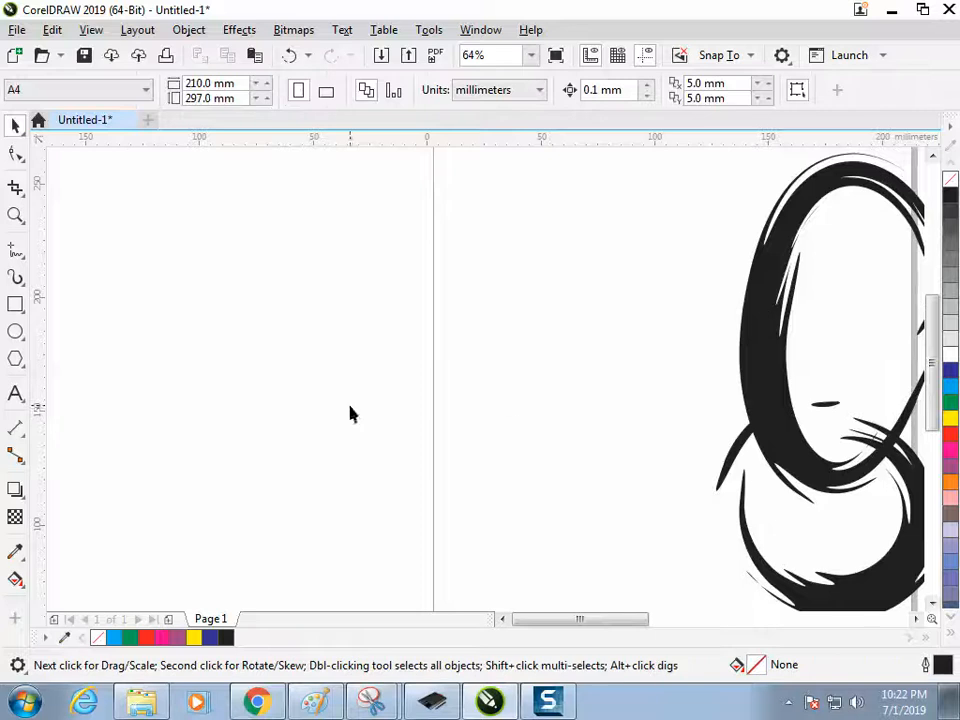
# Spray a wavy trail across the page edge with the Artistic Media Brush Strokes spray pattern, deleting the first trial.
pyautogui.click(18, 278)
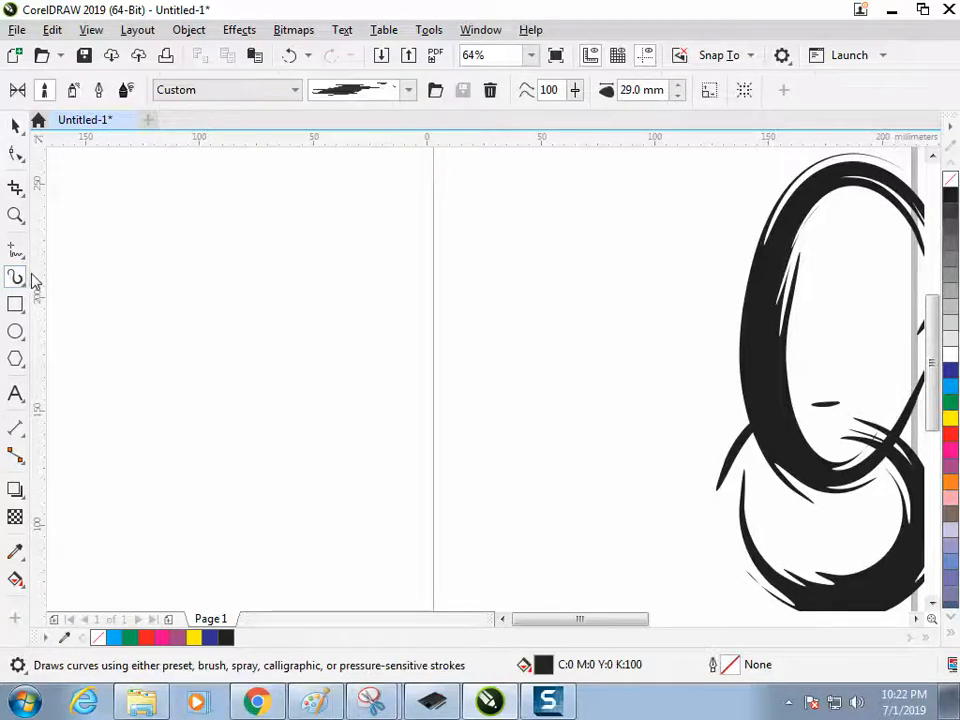
pyautogui.click(73, 92)
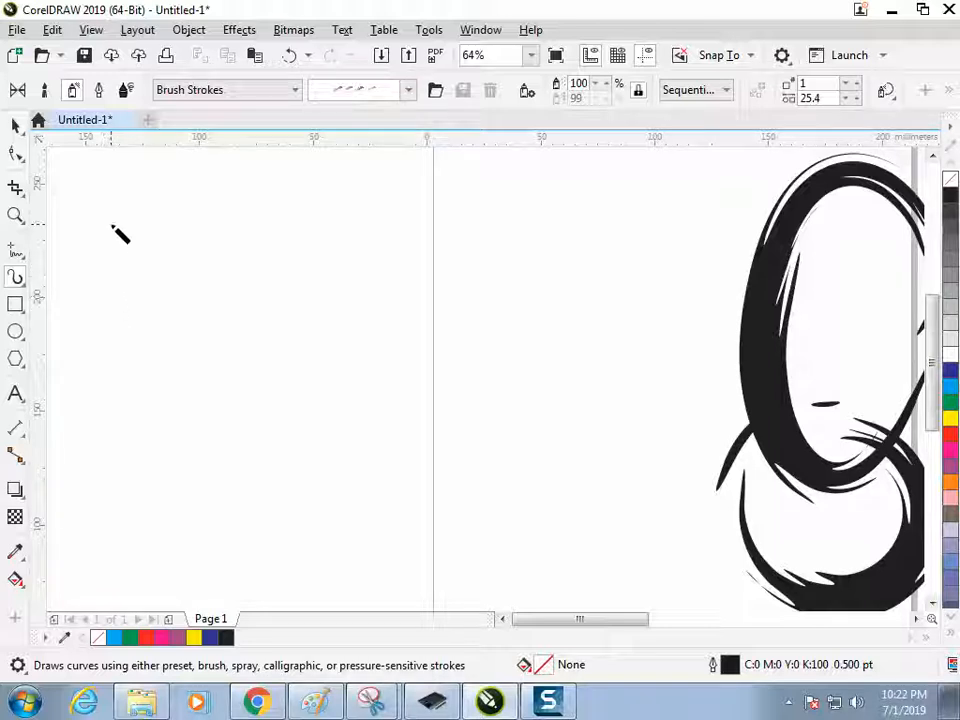
pyautogui.moveTo(112, 226)
pyautogui.mouseDown()
pyautogui.moveTo(183, 288)
pyautogui.moveTo(295, 283)
pyautogui.moveTo(505, 327)
pyautogui.mouseUp()
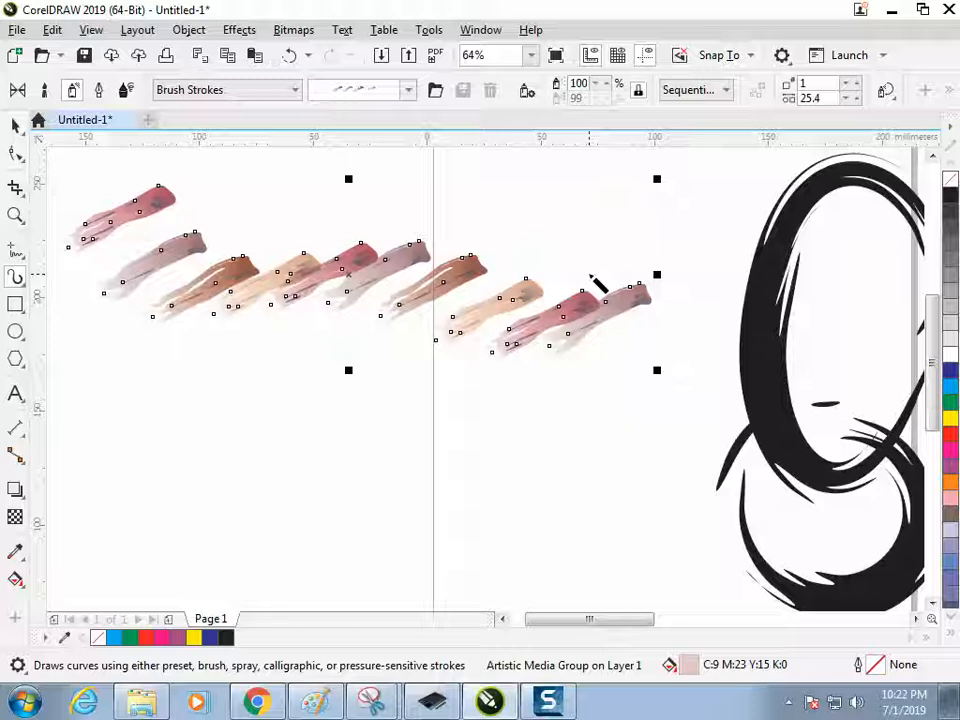
pyautogui.press('Delete')
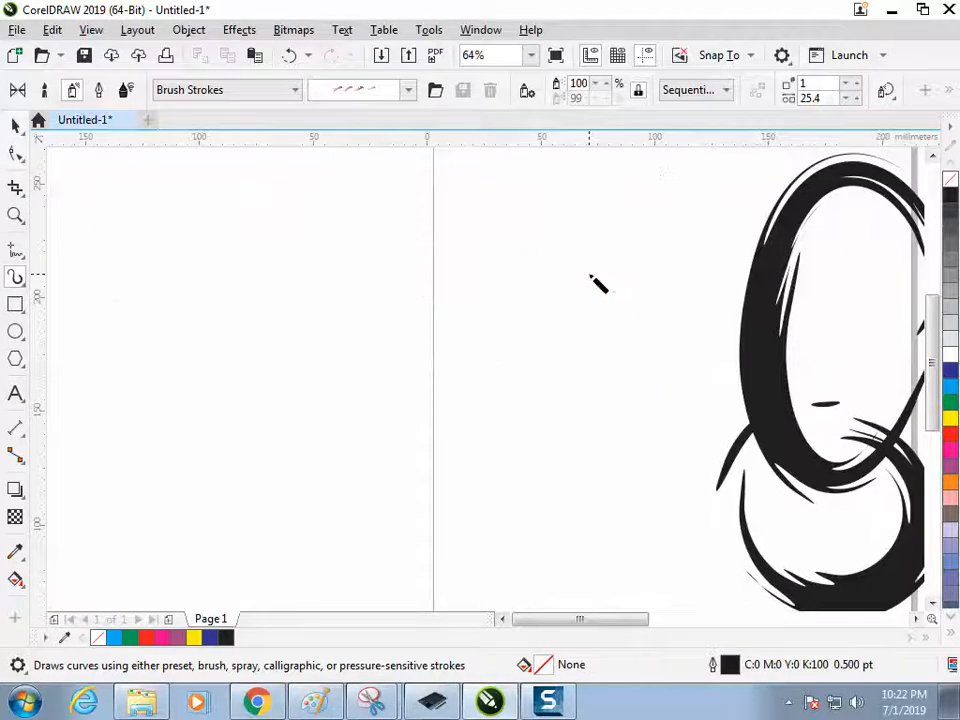
pyautogui.moveTo(94, 287)
pyautogui.mouseDown()
pyautogui.moveTo(300, 308)
pyautogui.moveTo(521, 298)
pyautogui.mouseUp()
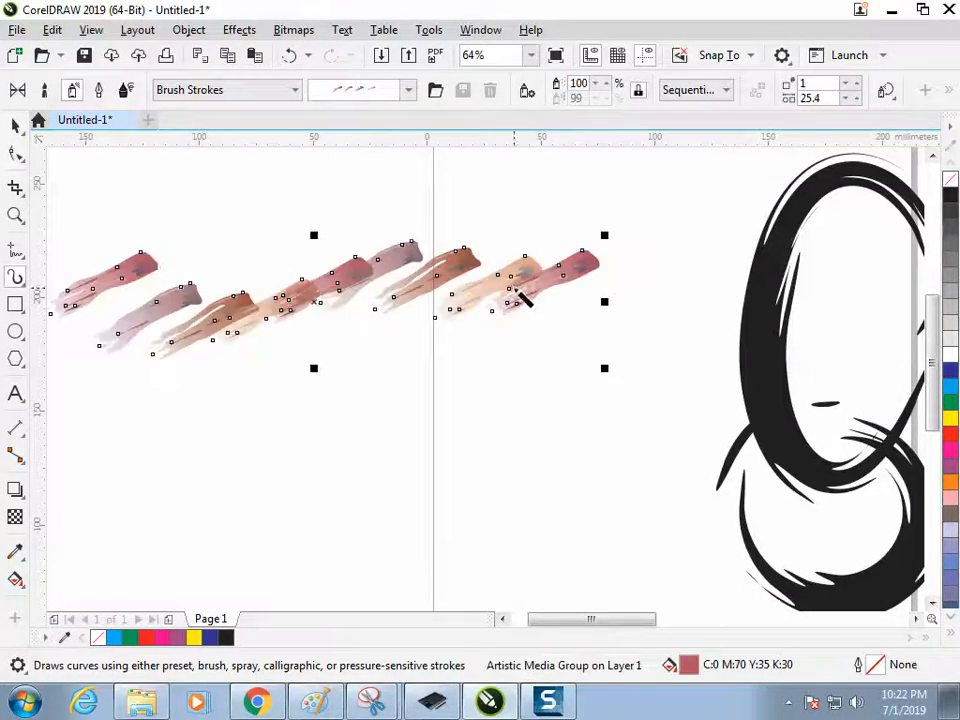
# Change the sprayed trail to the cloud pattern from the Misc category and spray a second cloud trail descending through its near end.
pyautogui.click(291, 92)
pyautogui.click(196, 159)
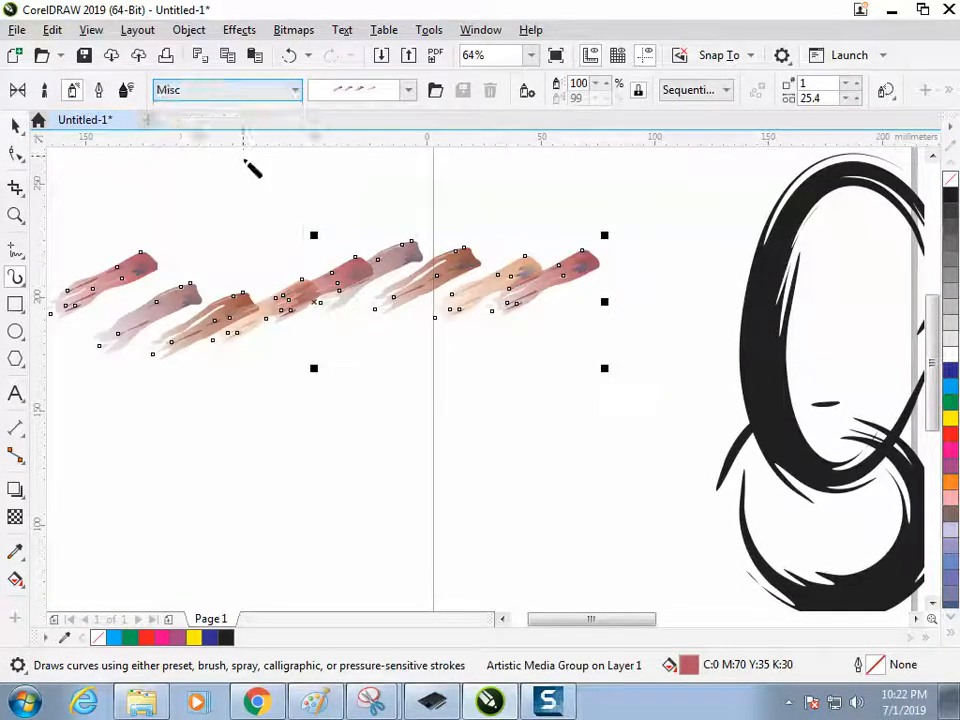
pyautogui.click(362, 92)
pyautogui.click(377, 15)
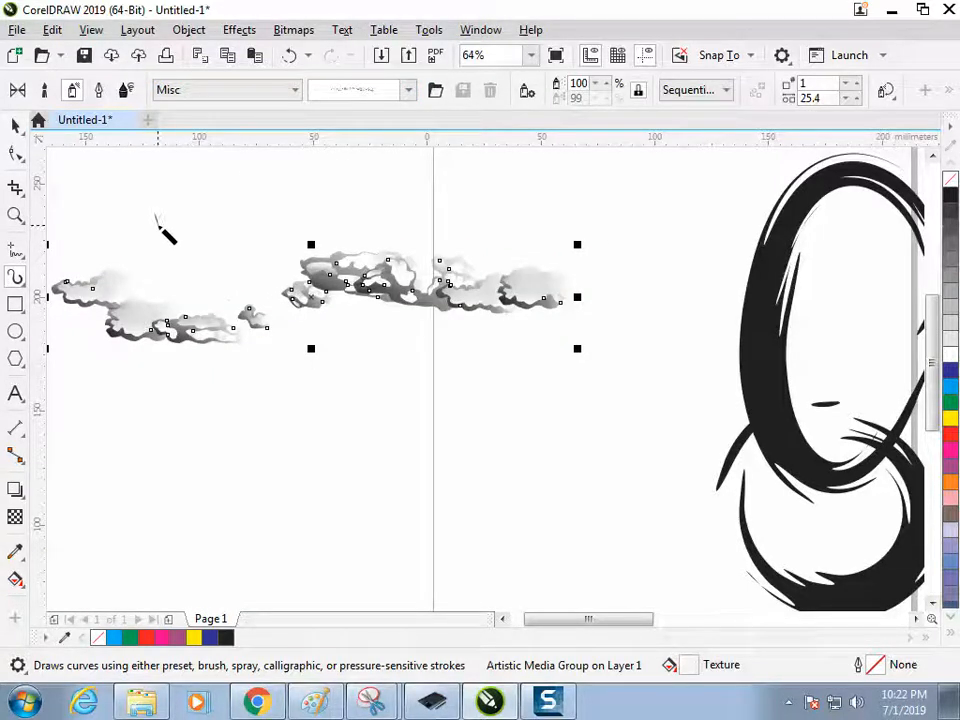
pyautogui.moveTo(157, 220); pyautogui.dragTo(295, 470)
# Change the descending cloud trail to the coloured round icons pattern from the Objects category.
pyautogui.click(281, 92)
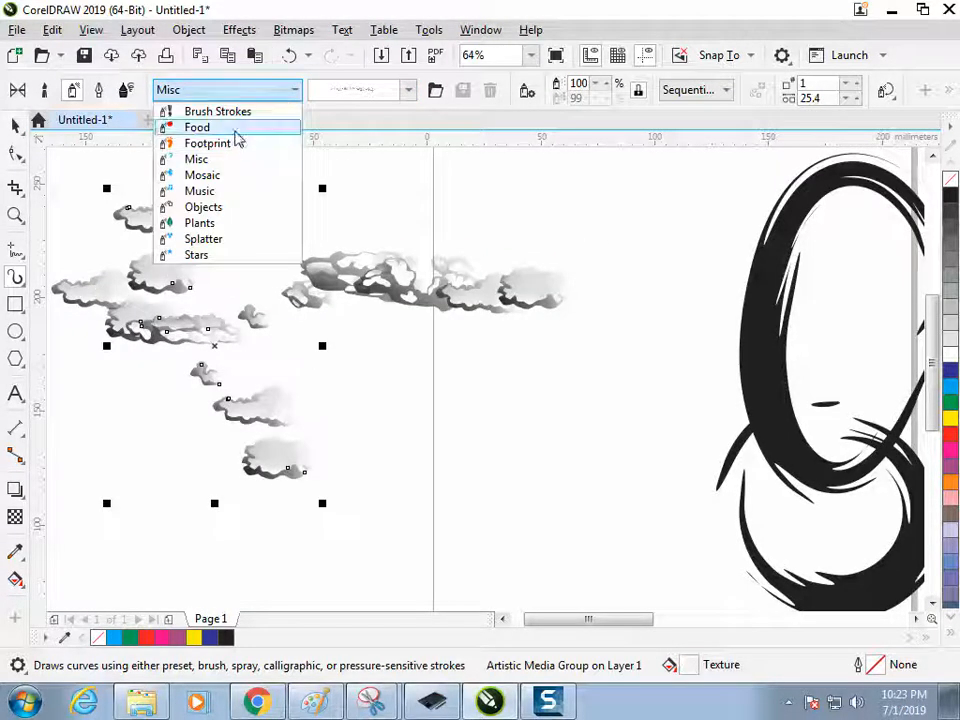
pyautogui.click(232, 207)
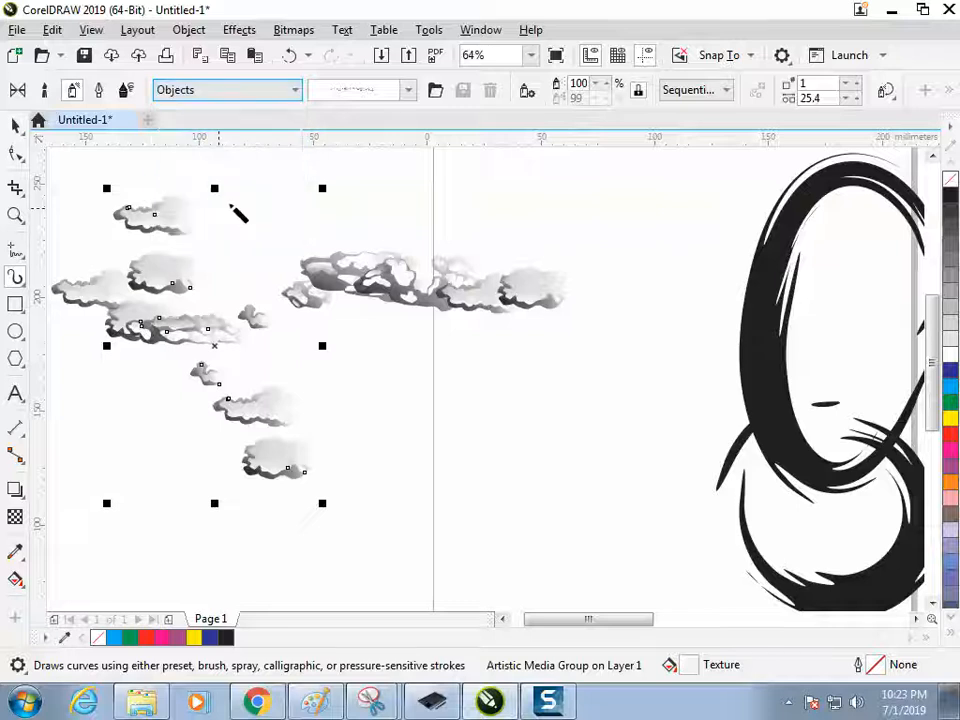
pyautogui.click(408, 90)
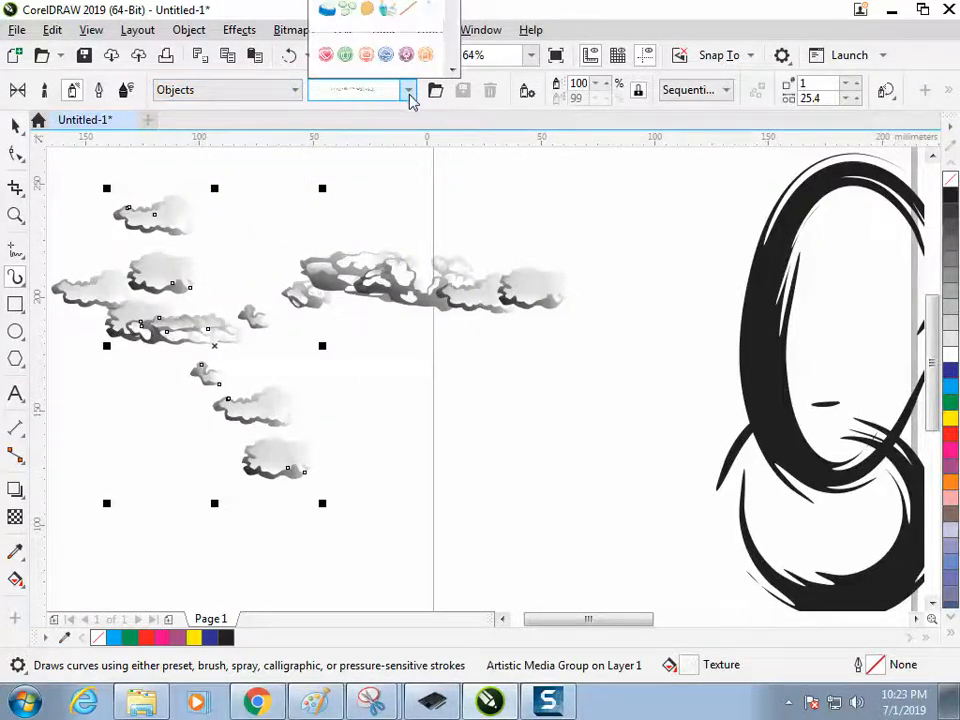
pyautogui.click(394, 62)
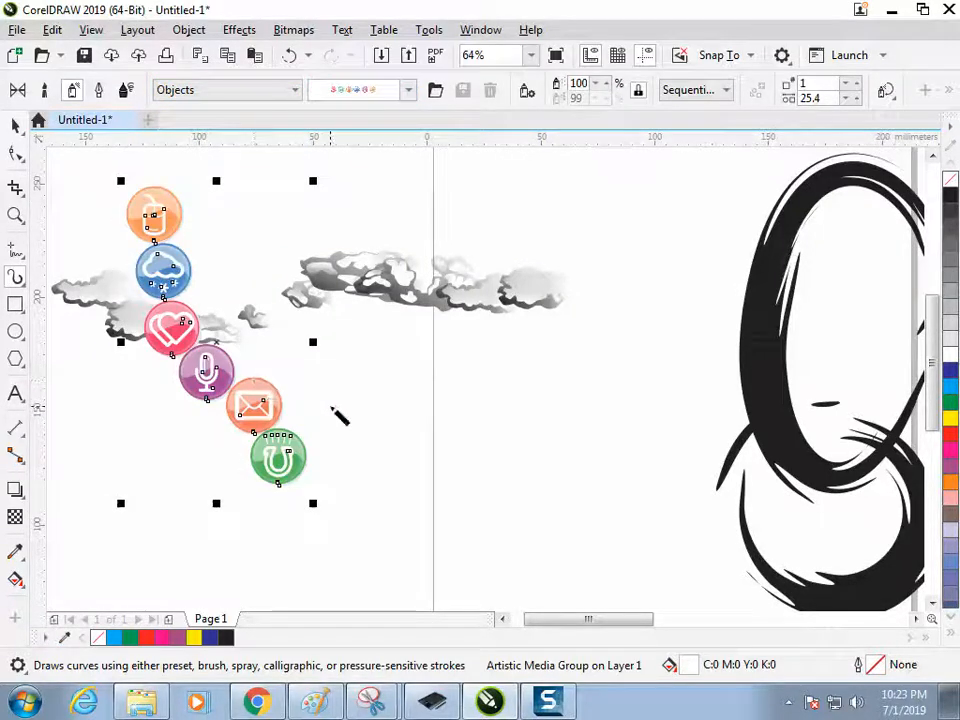
# Spray a rising trail below the clouds and set its pattern to the bath items with sponge, bottles and cucumber slices.
pyautogui.moveTo(132, 595); pyautogui.dragTo(528, 420)
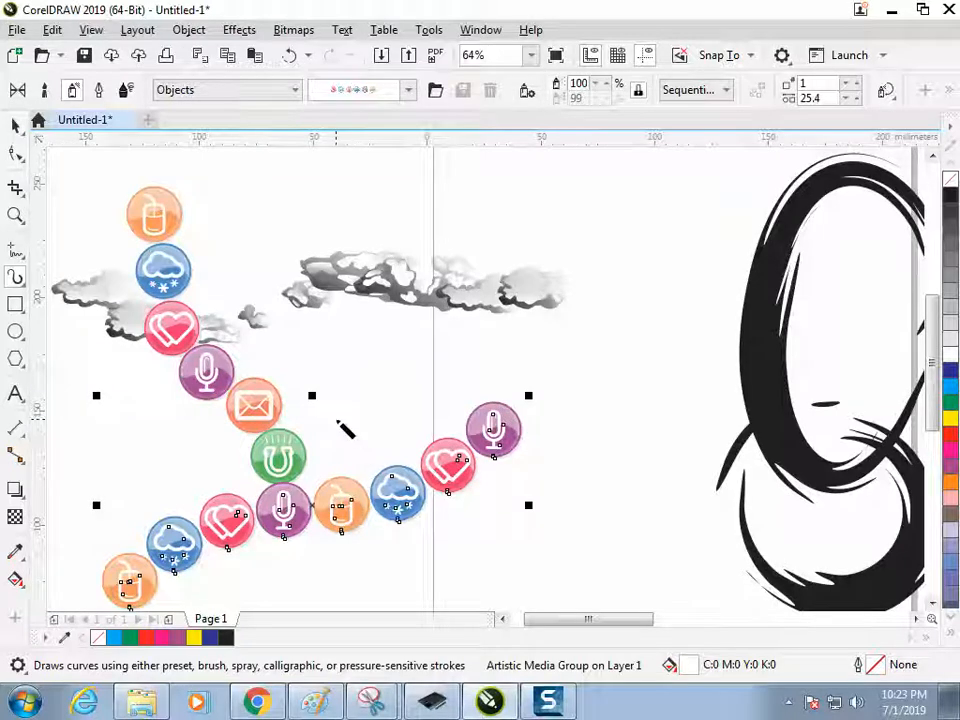
pyautogui.click(409, 92)
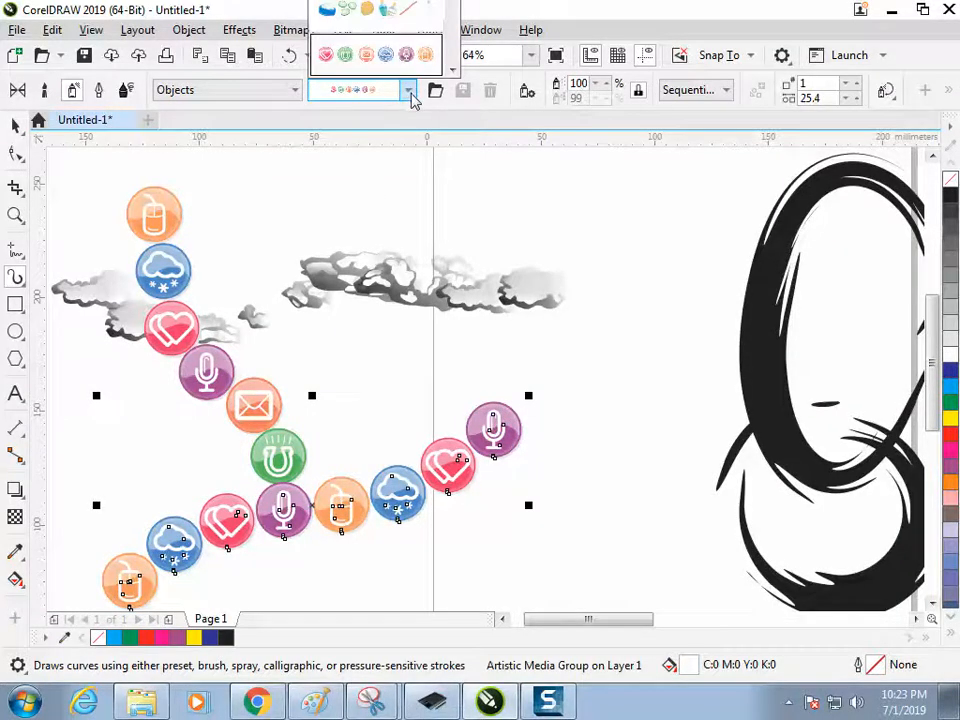
pyautogui.click(383, 24)
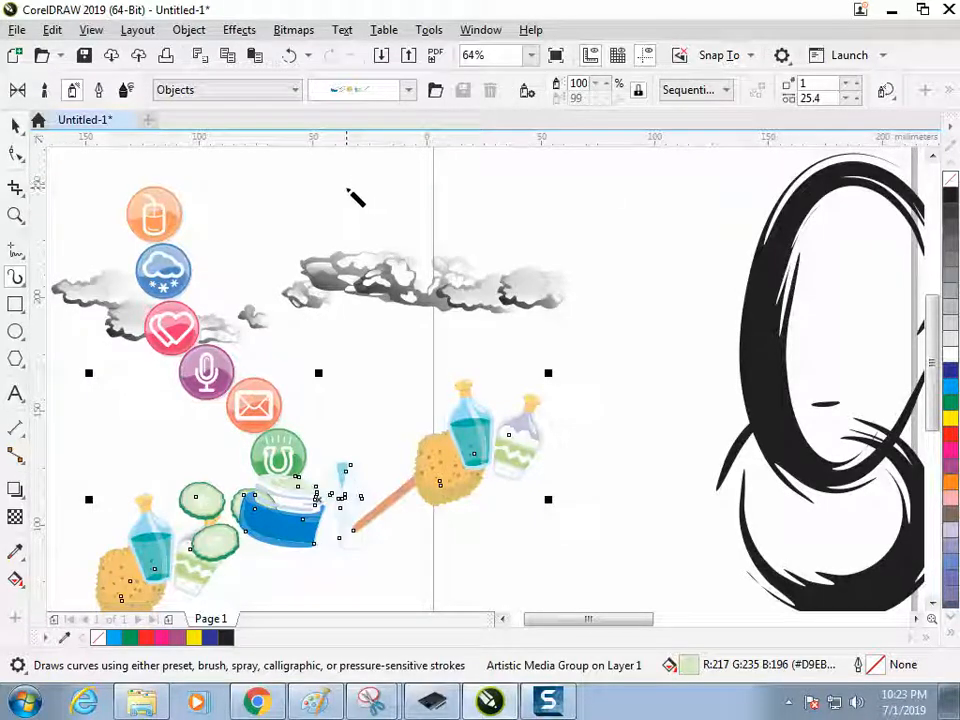
# Move every object, including the sprayed trails, right to clear the drawing area, and deselect.
pyautogui.doubleClick(15, 125)
pyautogui.moveTo(228, 250); pyautogui.dragTo(805, 258)
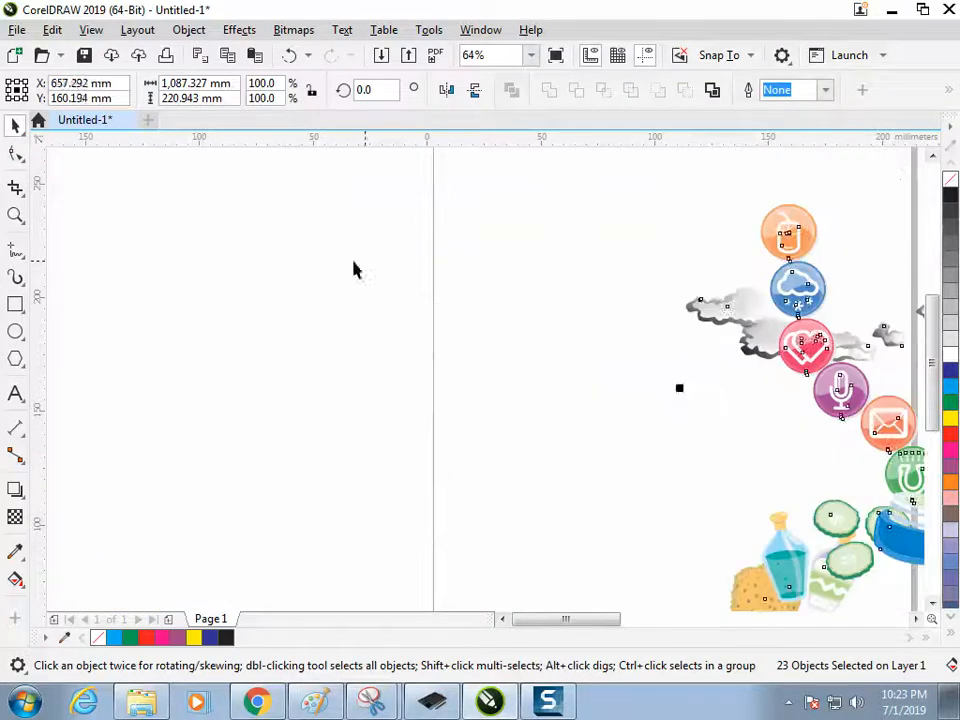
pyautogui.click(261, 272)
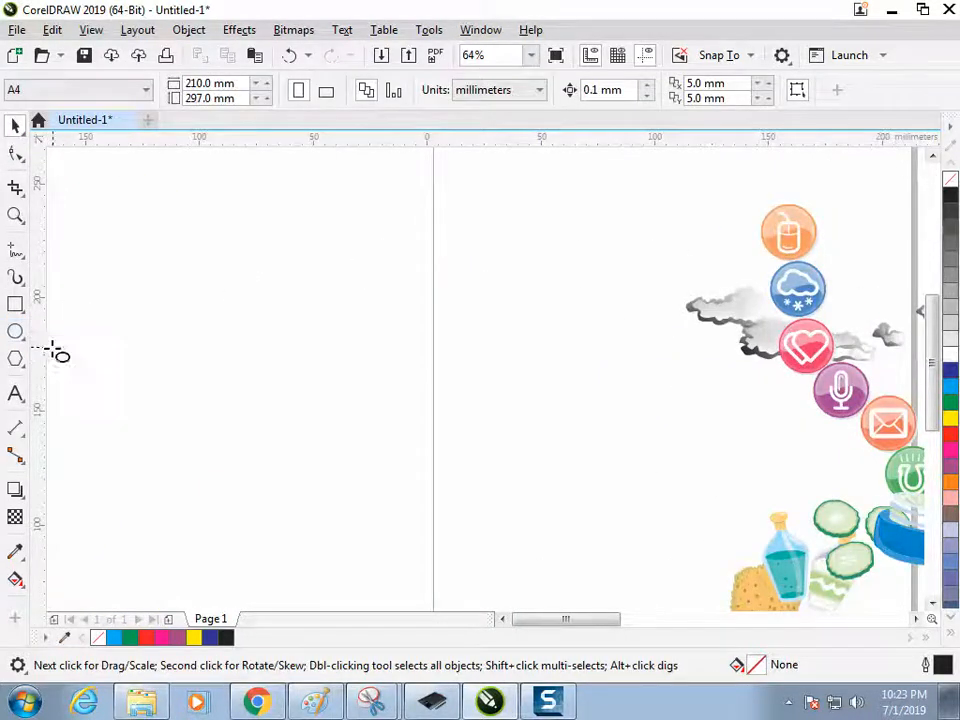
# Draw a five-sided polygon about 17 mm wide left of the page and select it.
pyautogui.click(15, 359)
pyautogui.moveTo(131, 276); pyautogui.dragTo(172, 316)
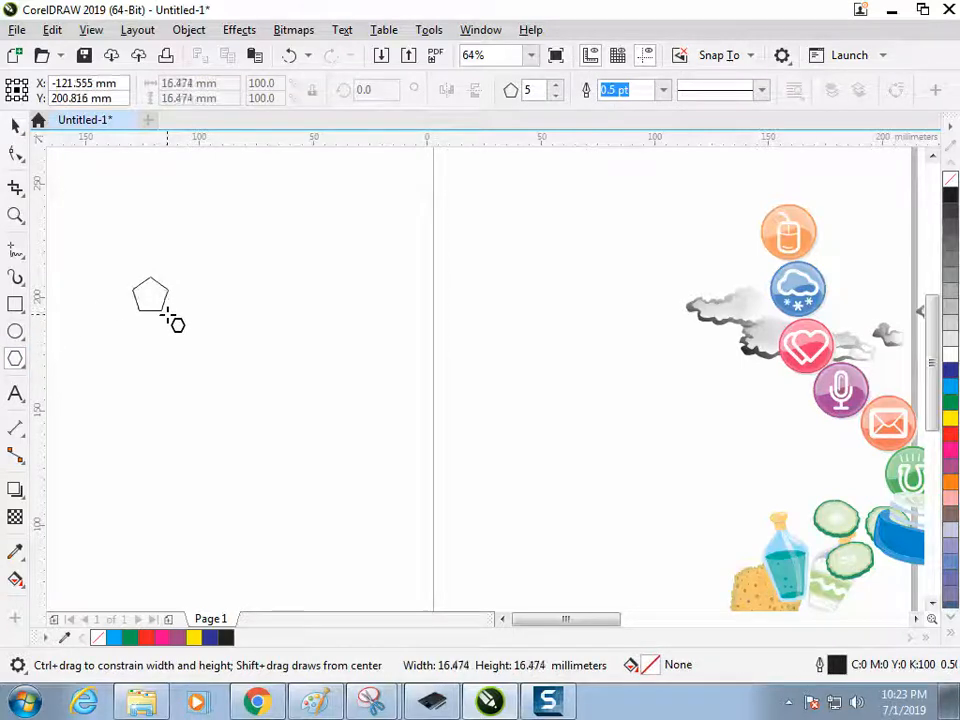
pyautogui.click(16, 126)
pyautogui.click(168, 256)
pyautogui.click(158, 293)
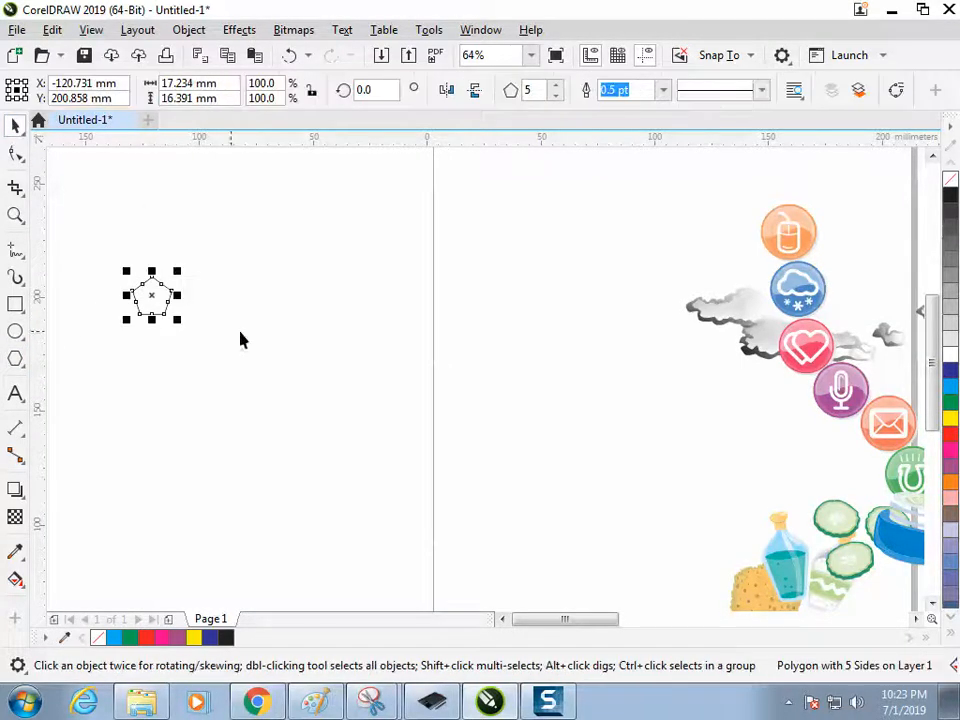
# Fill the pentagon with green (C:100 M:0 Y:100 K:0) and move it slightly up and to the right.
pyautogui.click(946, 403)
pyautogui.click(289, 371)
pyautogui.moveTo(151, 295); pyautogui.dragTo(203, 271)
# Add the green pentagon to the bath items spraylist with the Artistic Media sprayer, and check it in the custom spraylists.
pyautogui.click(17, 279)
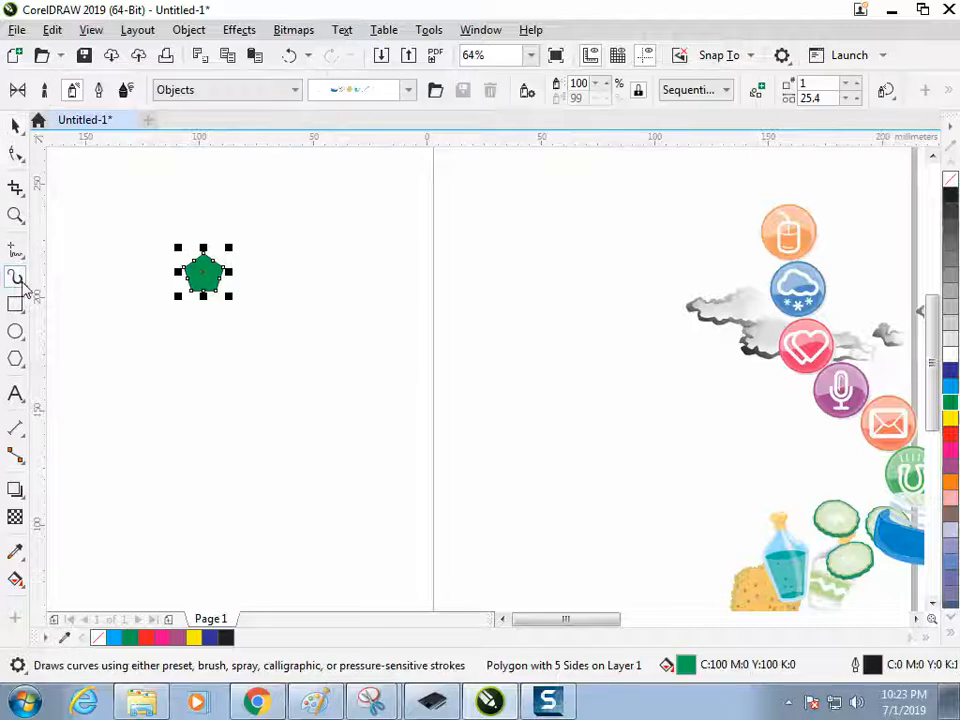
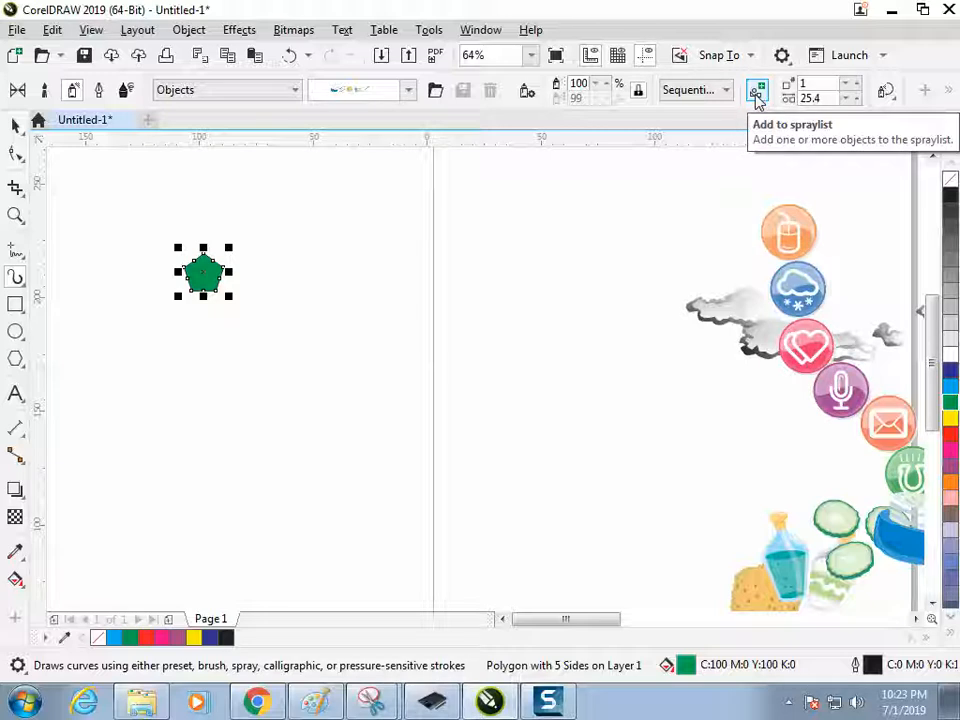
pyautogui.click(757, 95)
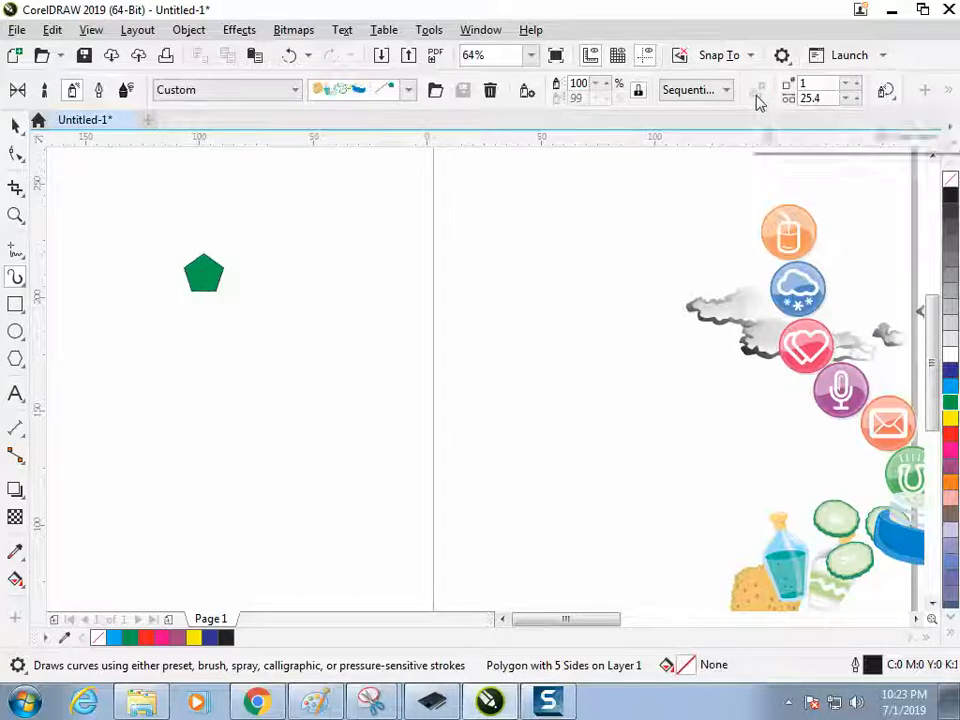
pyautogui.click(408, 90)
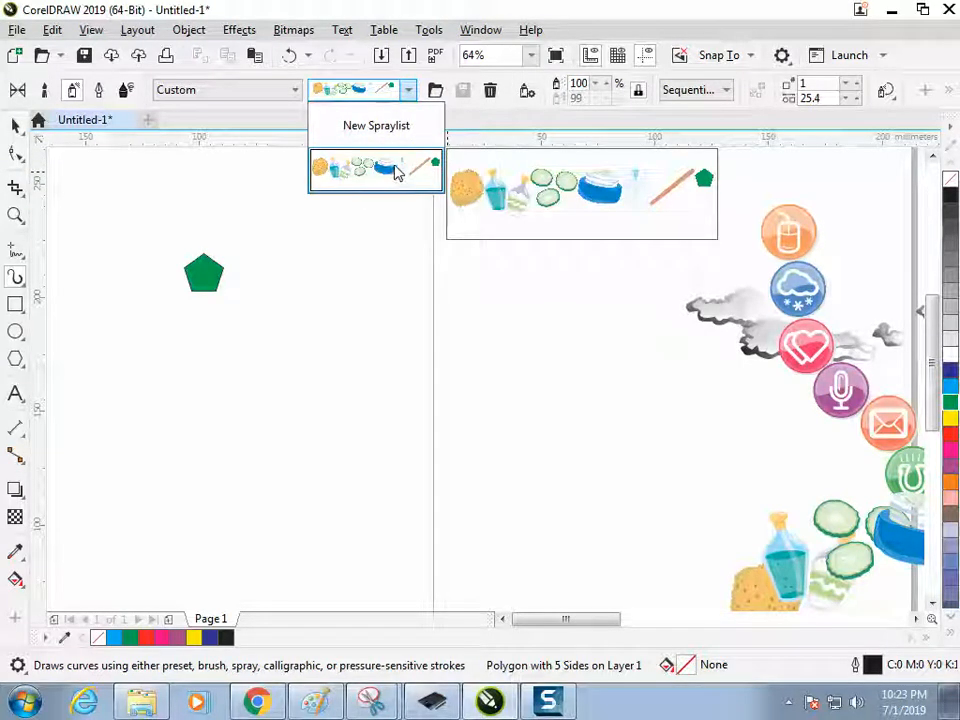
pyautogui.click(17, 128)
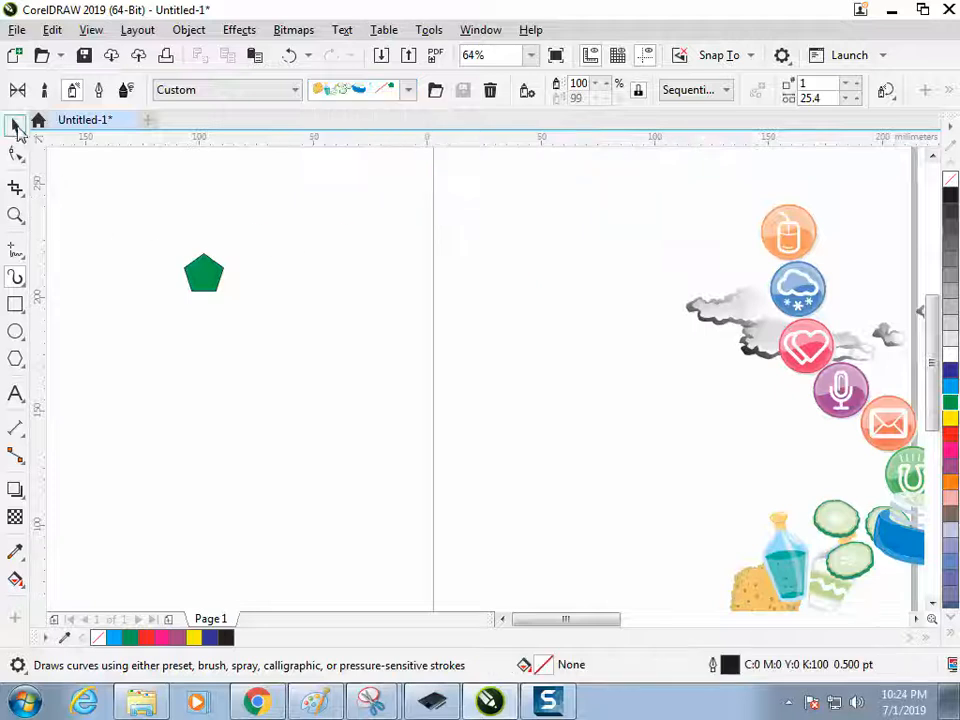
# Spray a wavy horizontal trail of the customised bath items below the green pentagon, then move the trail slightly down.
pyautogui.click(185, 294)
pyautogui.press('Delete')
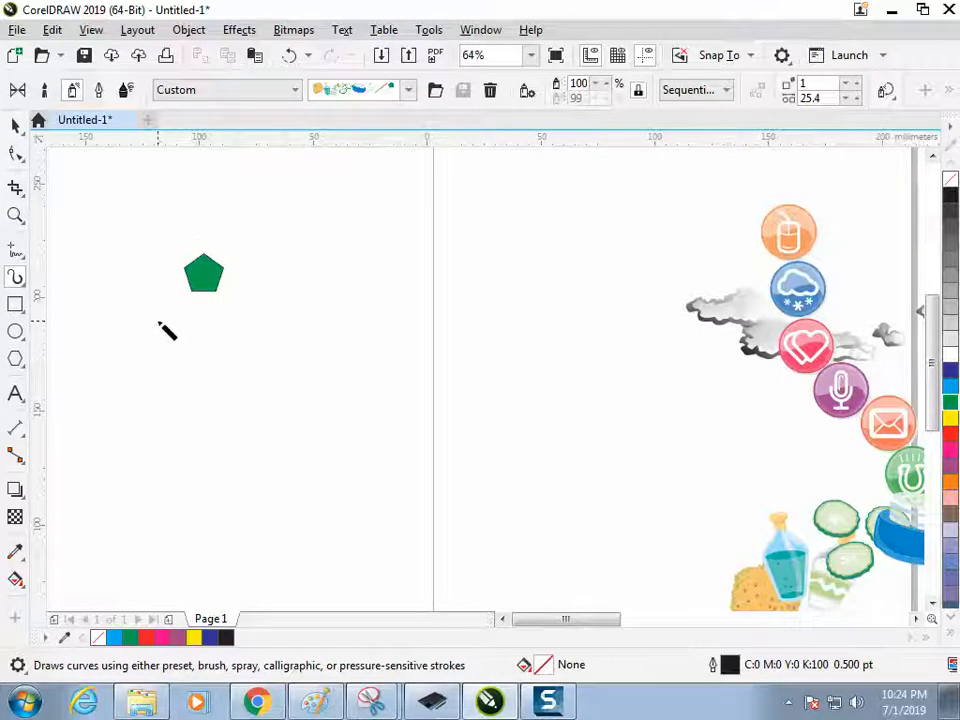
pyautogui.moveTo(93, 366)
pyautogui.mouseDown()
pyautogui.moveTo(166, 391)
pyautogui.moveTo(349, 355)
pyautogui.moveTo(561, 360)
pyautogui.mouseUp()
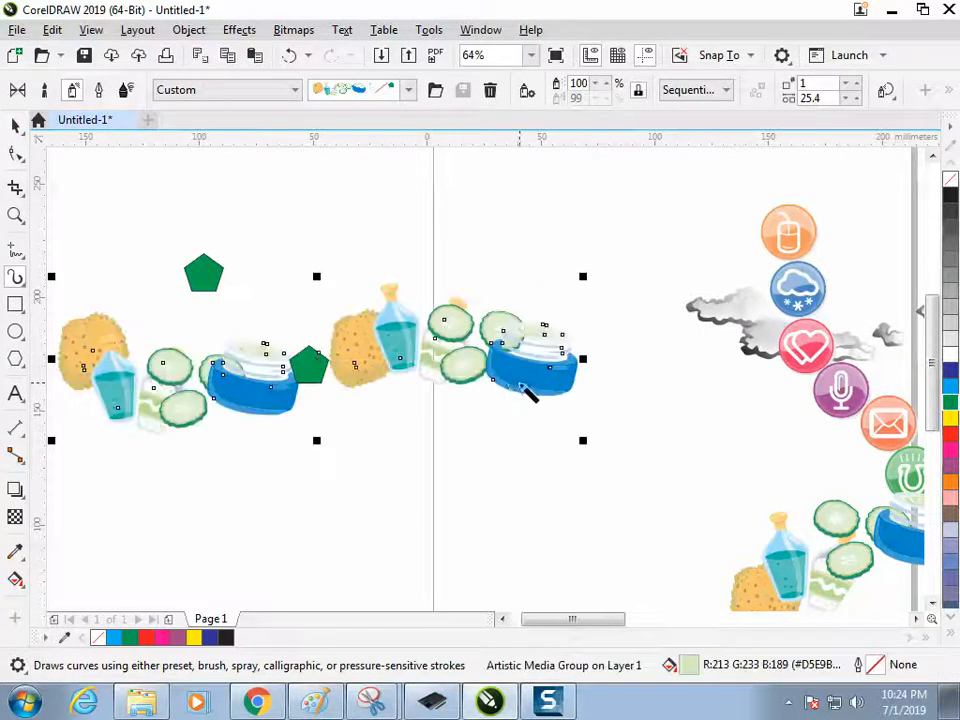
pyautogui.click(15, 124)
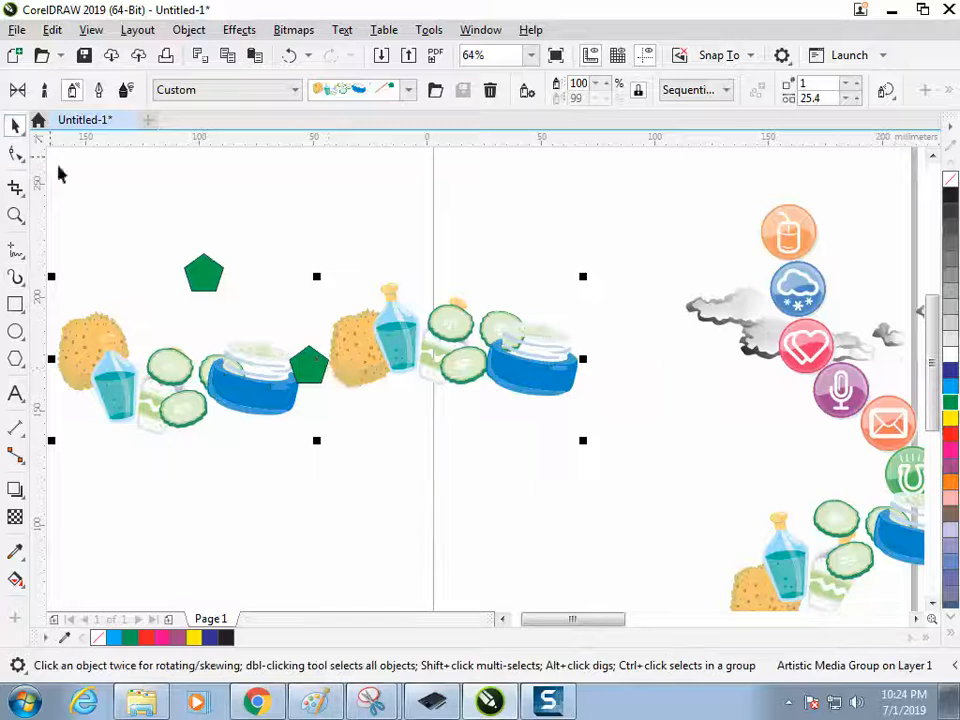
pyautogui.moveTo(306, 392); pyautogui.dragTo(296, 453)
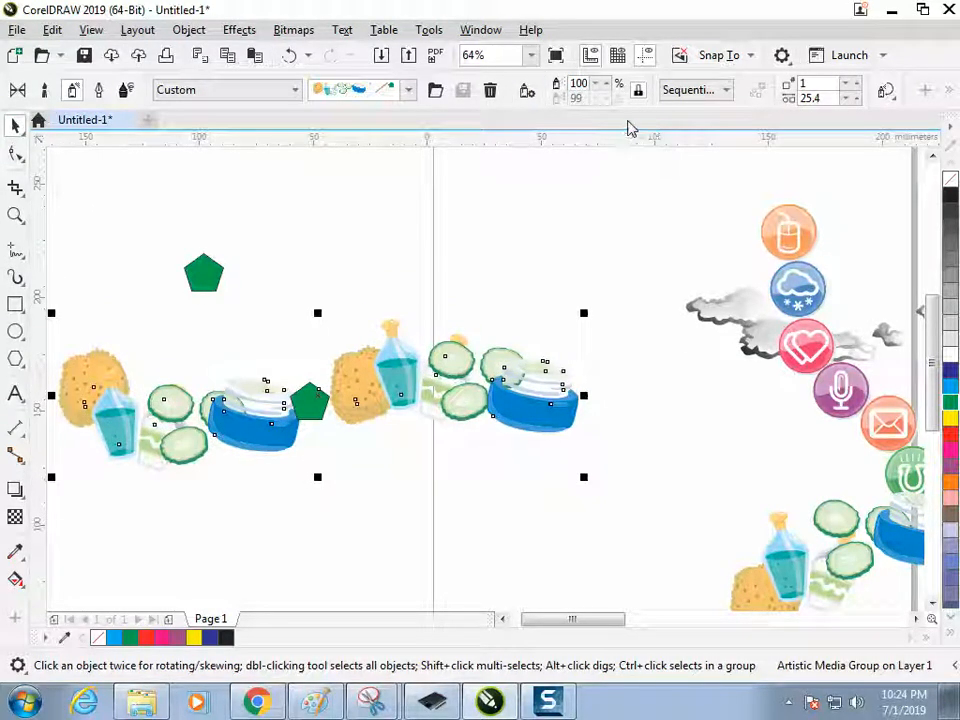
# Remove Images 1 to 4 from the selected trail's play list, keeping only Image 7, the green pentagon, and apply it.
pyautogui.click(527, 92)
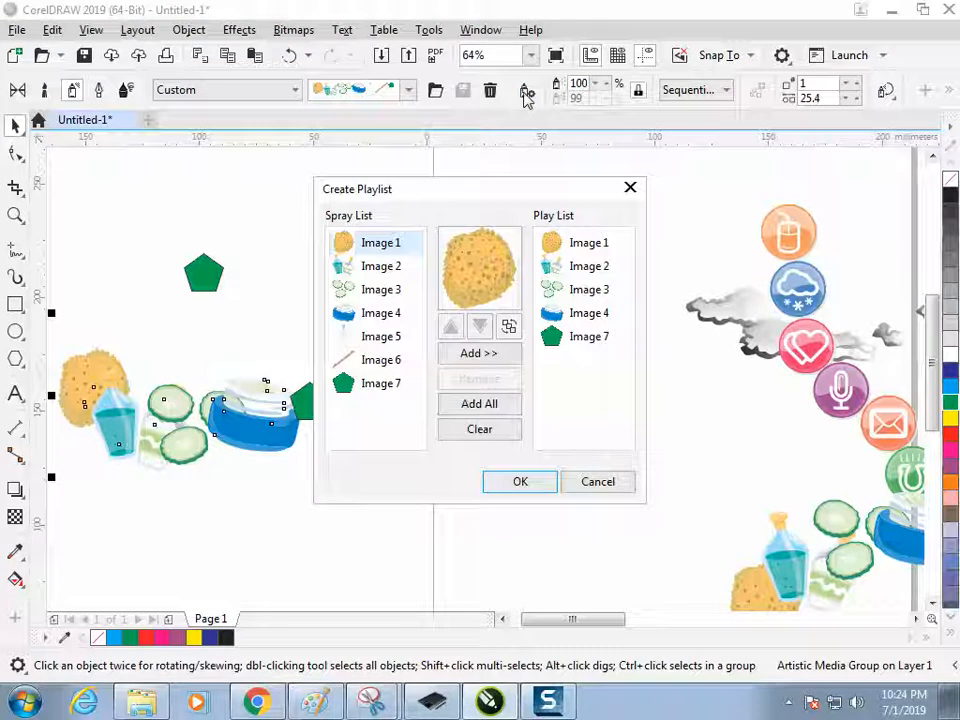
pyautogui.click(585, 253)
pyautogui.click(520, 379)
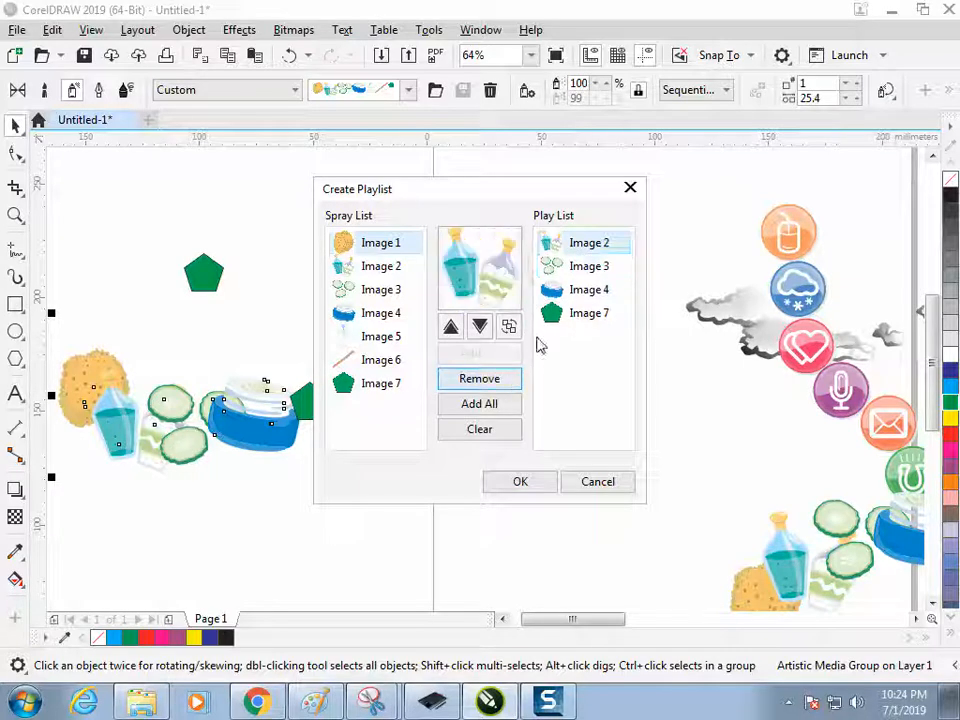
pyautogui.click(507, 384)
pyautogui.click(507, 385)
pyautogui.click(507, 386)
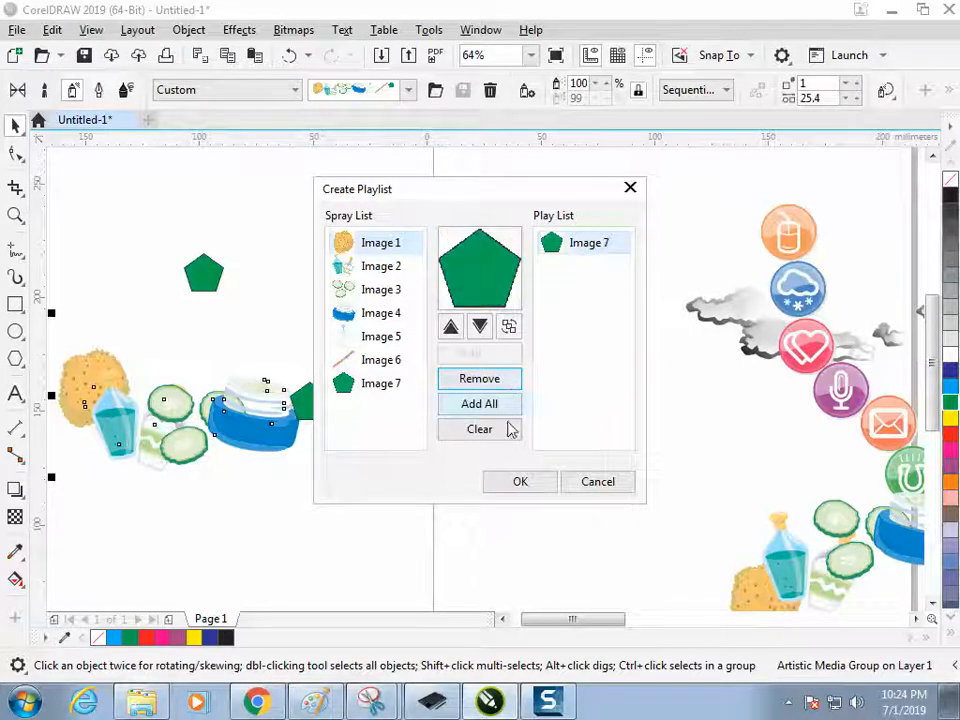
pyautogui.click(510, 486)
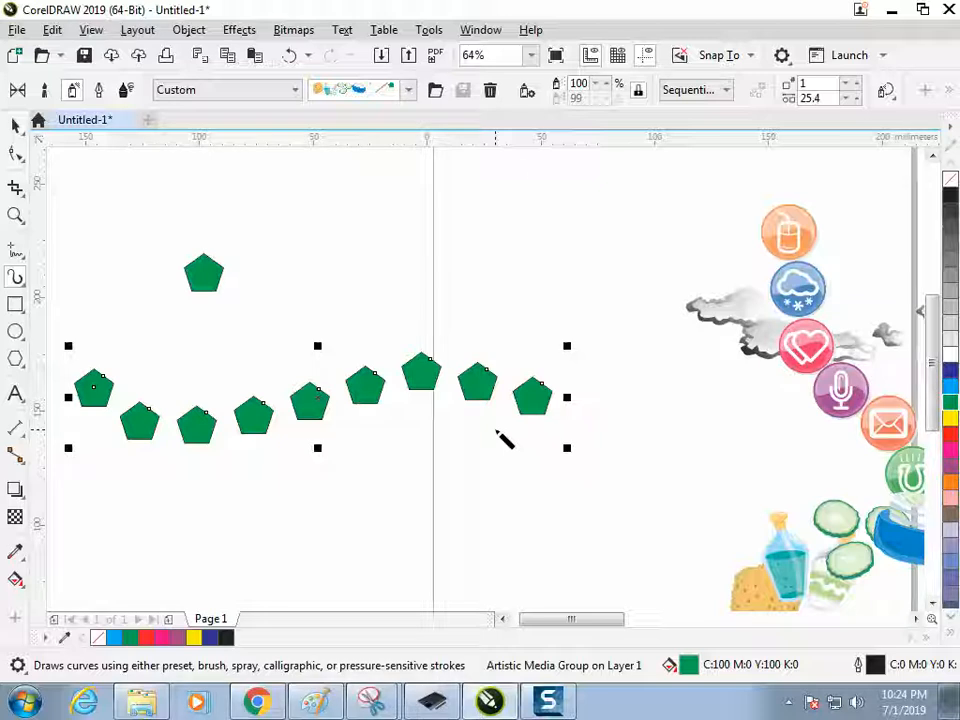
# Move every object, including the pentagon trail, to the right to clear the drawing area, and deselect.
pyautogui.click(15, 127)
pyautogui.click(134, 222)
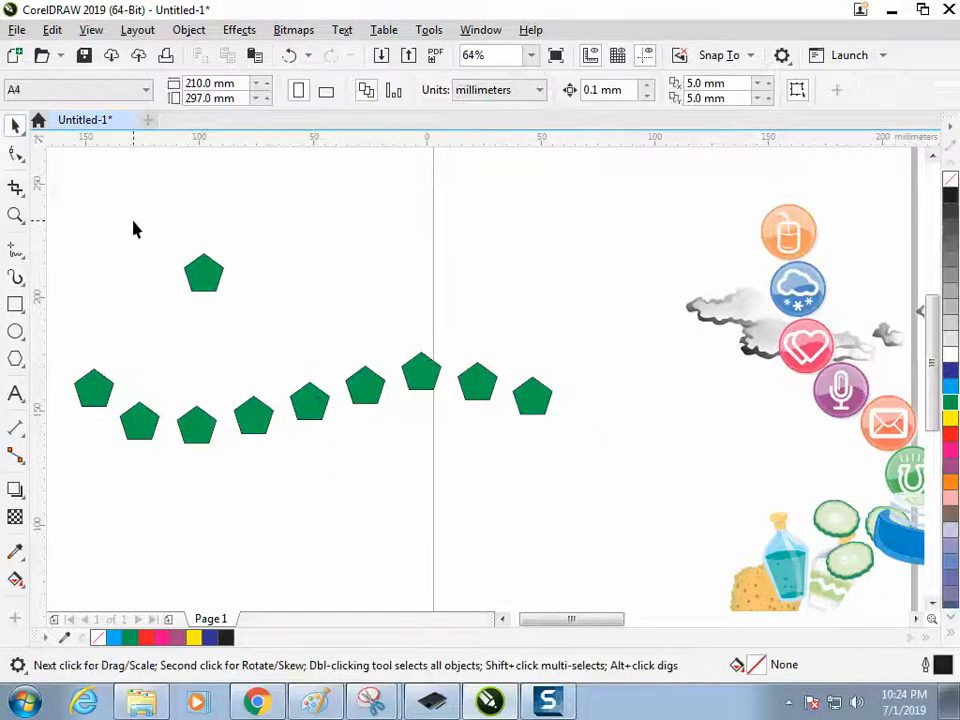
pyautogui.hotkey('ctrl', 'a')
pyautogui.moveTo(210, 285); pyautogui.dragTo(824, 298)
pyautogui.click(264, 342)
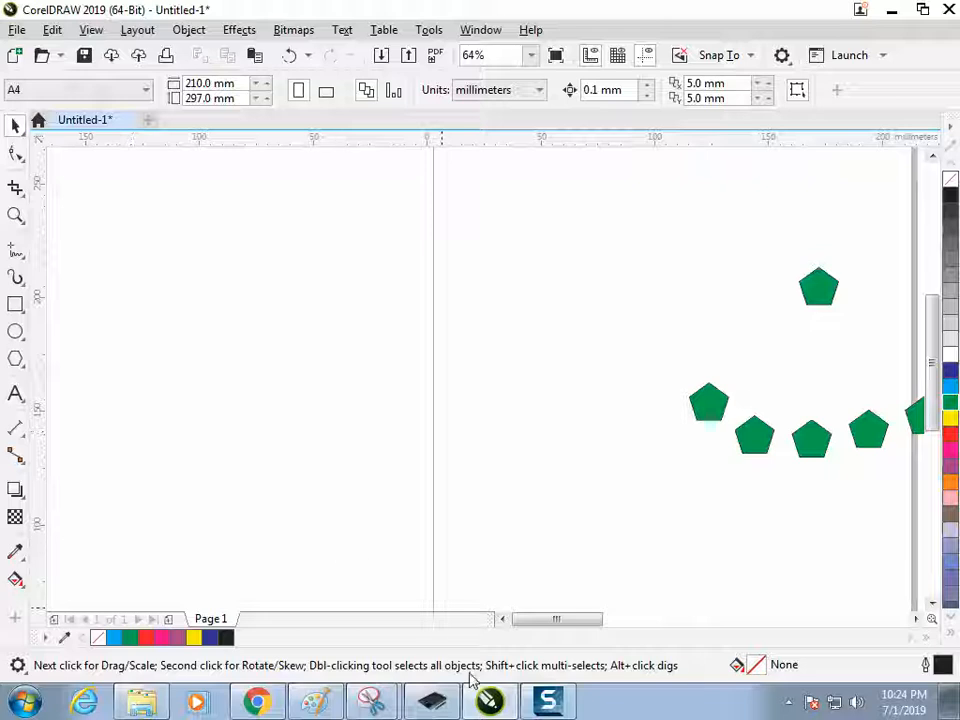
# Switch to Paint and handwrite an underlined "Spray" on a blank area of the canvas to start a heading.
pyautogui.moveTo(375, 703)
pyautogui.click(372, 632)
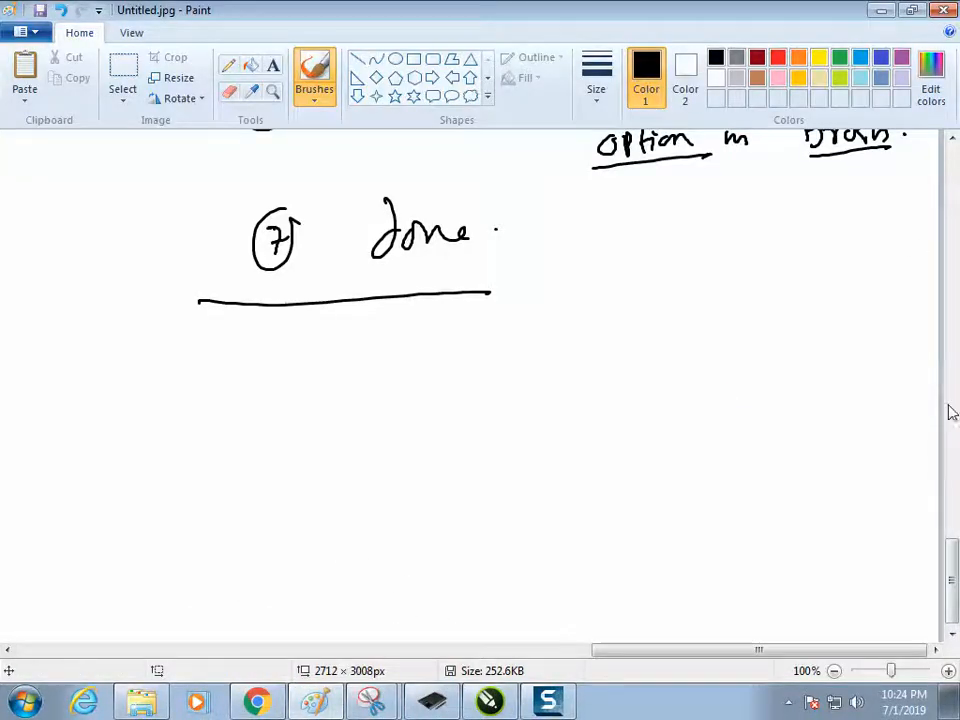
pyautogui.moveTo(950, 568); pyautogui.dragTo(955, 228)
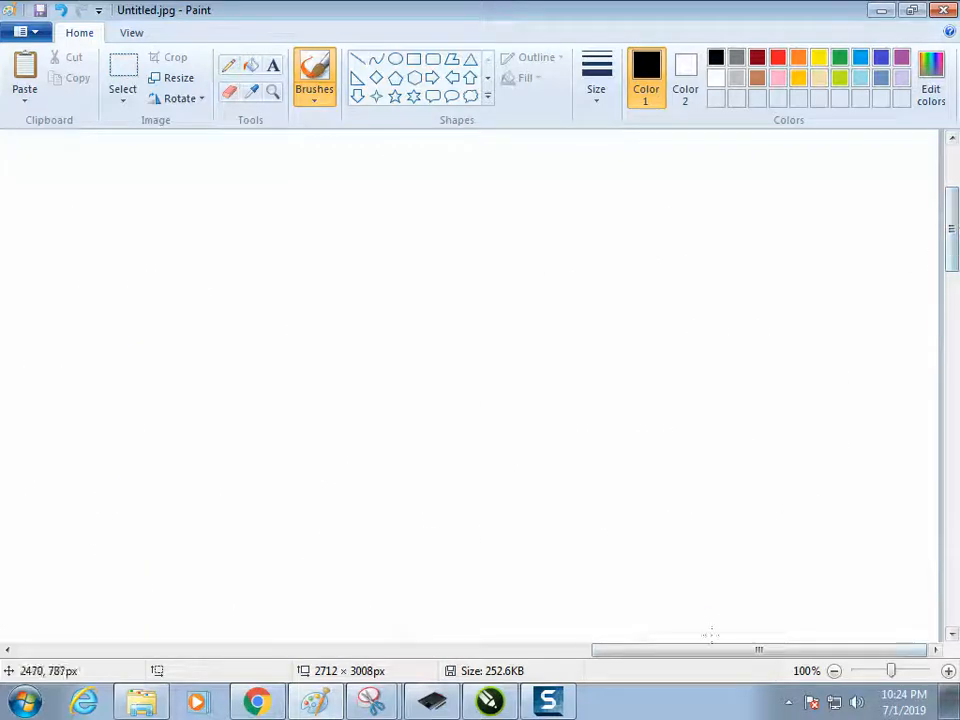
pyautogui.moveTo(707, 650); pyautogui.dragTo(431, 670)
pyautogui.moveTo(955, 240); pyautogui.dragTo(947, 280)
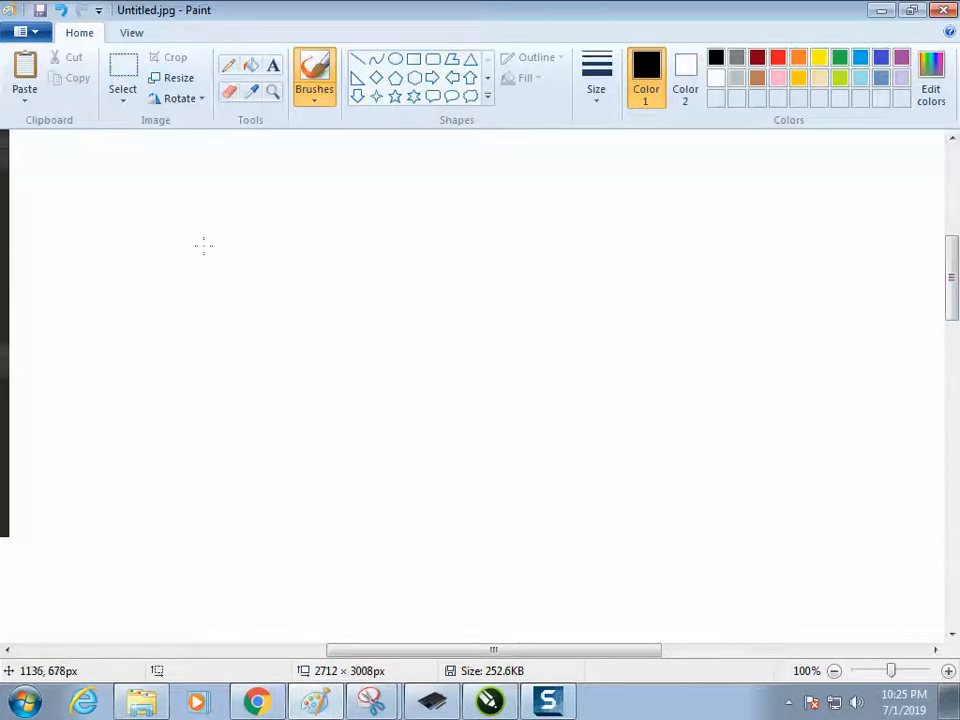
pyautogui.moveTo(208, 233)
pyautogui.mouseDown()
pyautogui.moveTo(186, 272)
pyautogui.moveTo(222, 257)
pyautogui.mouseUp()
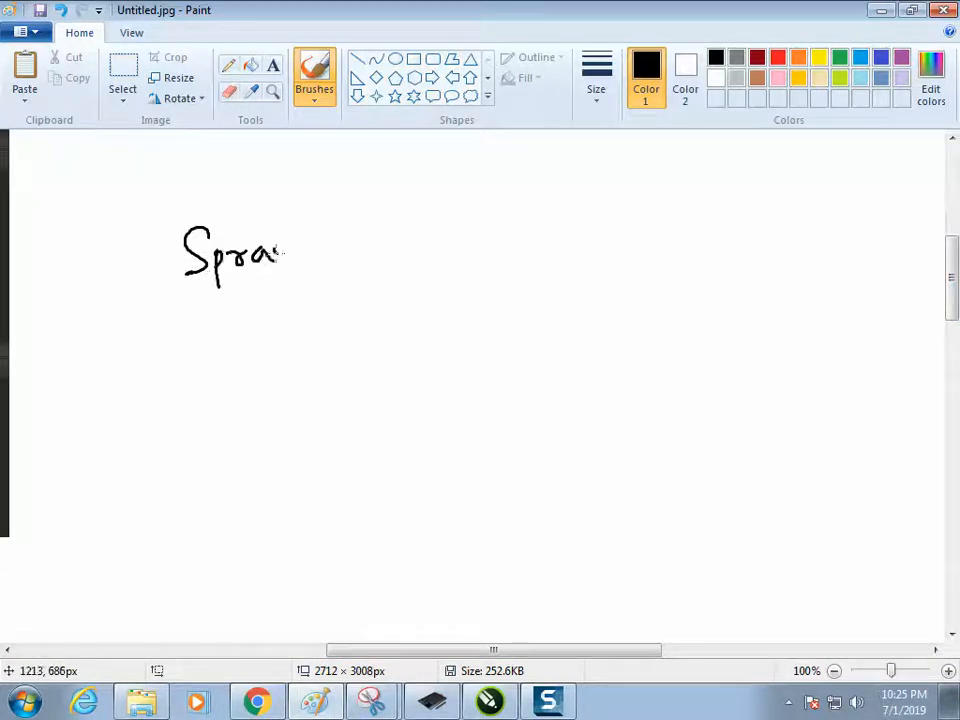
pyautogui.moveTo(281, 253); pyautogui.dragTo(282, 262)
pyautogui.moveTo(266, 246); pyautogui.dragTo(286, 292)
pyautogui.moveTo(160, 299); pyautogui.dragTo(305, 292)
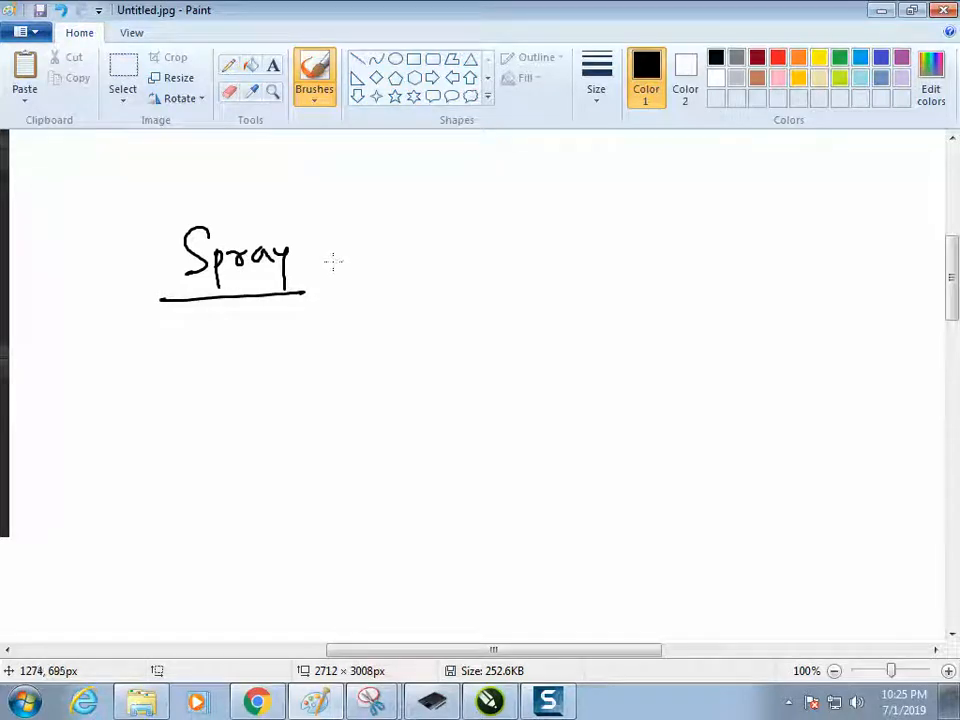
# Continue the handwritten heading with "artistic Brush" and underline it.
pyautogui.moveTo(351, 239); pyautogui.dragTo(357, 266)
pyautogui.moveTo(361, 246)
pyautogui.mouseDown()
pyautogui.moveTo(370, 261)
pyautogui.moveTo(377, 244)
pyautogui.mouseUp()
pyautogui.moveTo(384, 227); pyautogui.dragTo(387, 260)
pyautogui.moveTo(378, 246); pyautogui.dragTo(392, 244)
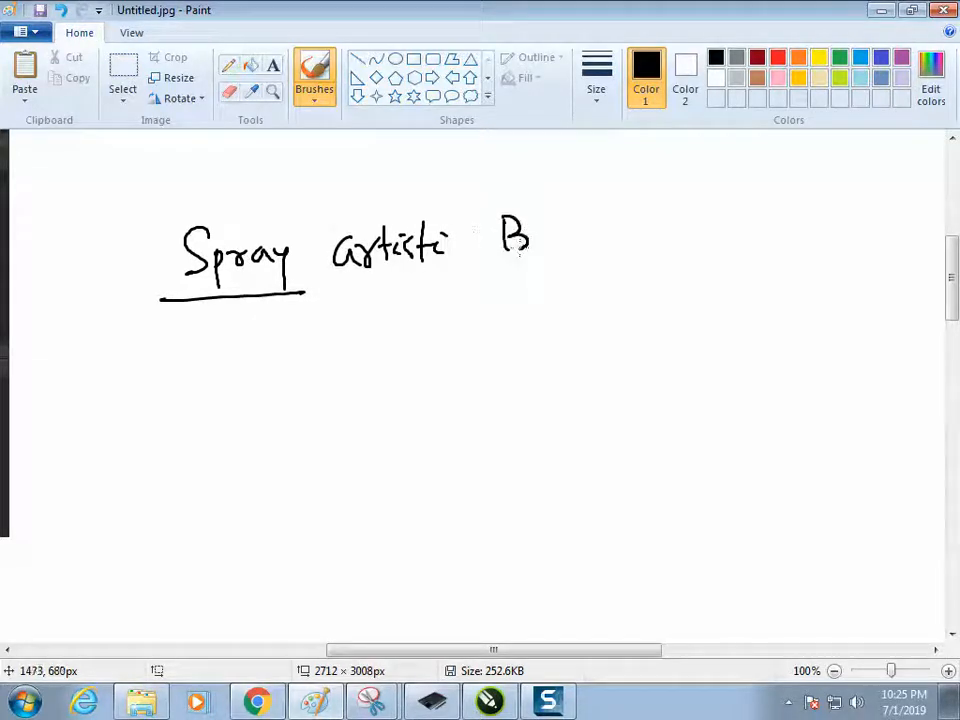
pyautogui.moveTo(531, 248); pyautogui.dragTo(546, 231)
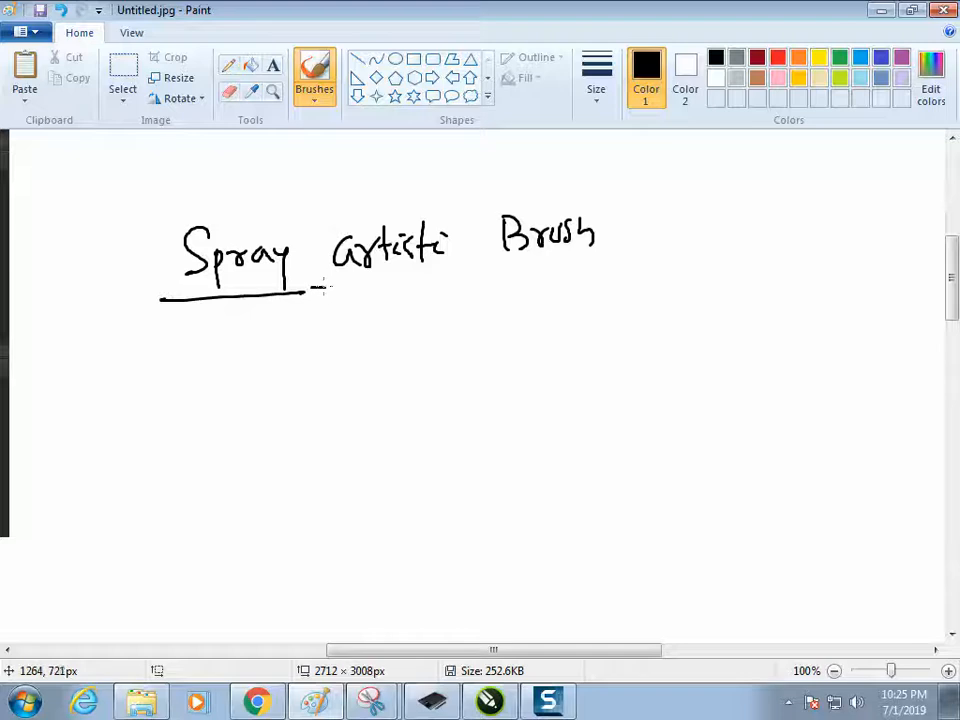
pyautogui.moveTo(321, 287); pyautogui.dragTo(598, 281)
# Handwrite note 1 below the heading as a circled number followed by "Make a design".
pyautogui.moveTo(248, 345); pyautogui.dragTo(244, 346)
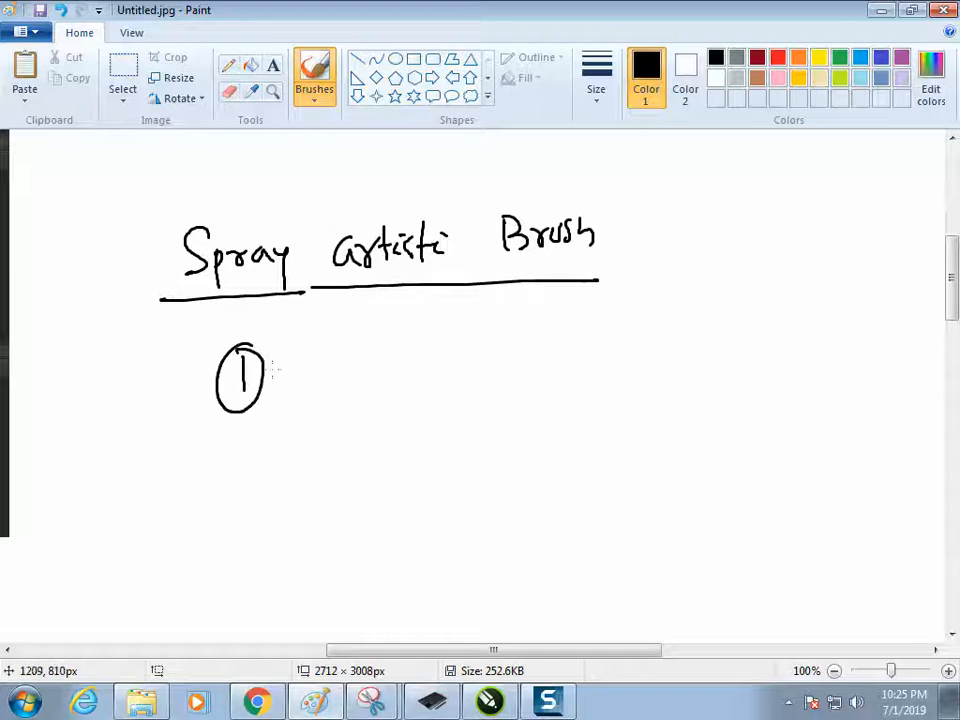
pyautogui.moveTo(316, 390)
pyautogui.mouseDown()
pyautogui.moveTo(332, 372)
pyautogui.moveTo(398, 368)
pyautogui.mouseUp()
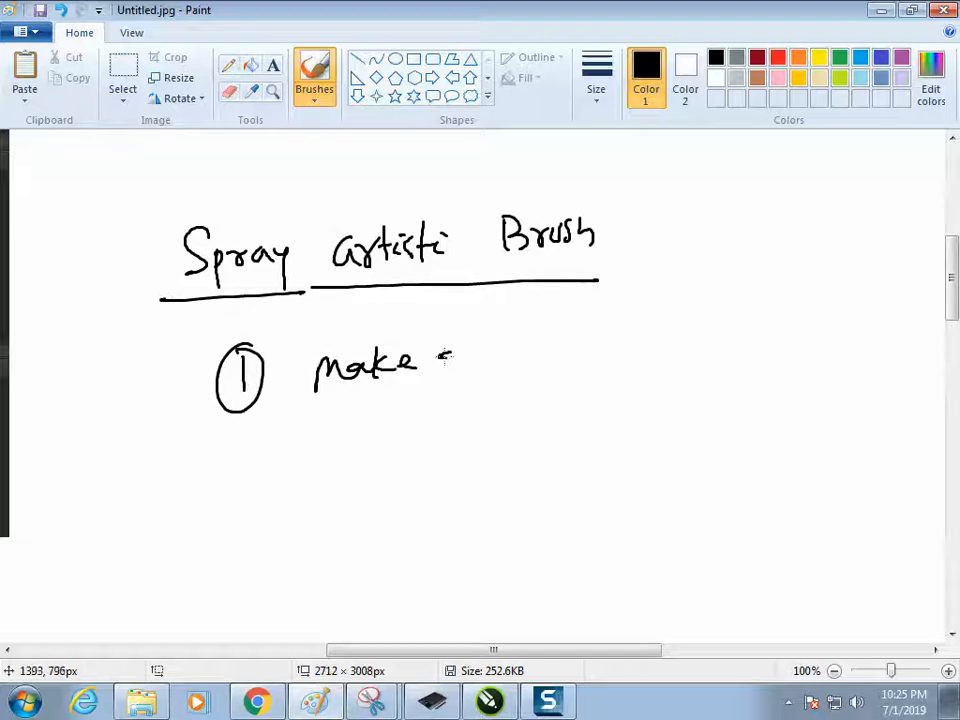
pyautogui.moveTo(508, 346)
pyautogui.mouseDown()
pyautogui.moveTo(580, 343)
pyautogui.moveTo(627, 365)
pyautogui.mouseUp()
# Handwrite the circled note 2, "Be on Artistic Media - Spray option", and a circled 3 below it.
pyautogui.moveTo(226, 455); pyautogui.dragTo(246, 471)
pyautogui.moveTo(240, 432); pyautogui.dragTo(229, 447)
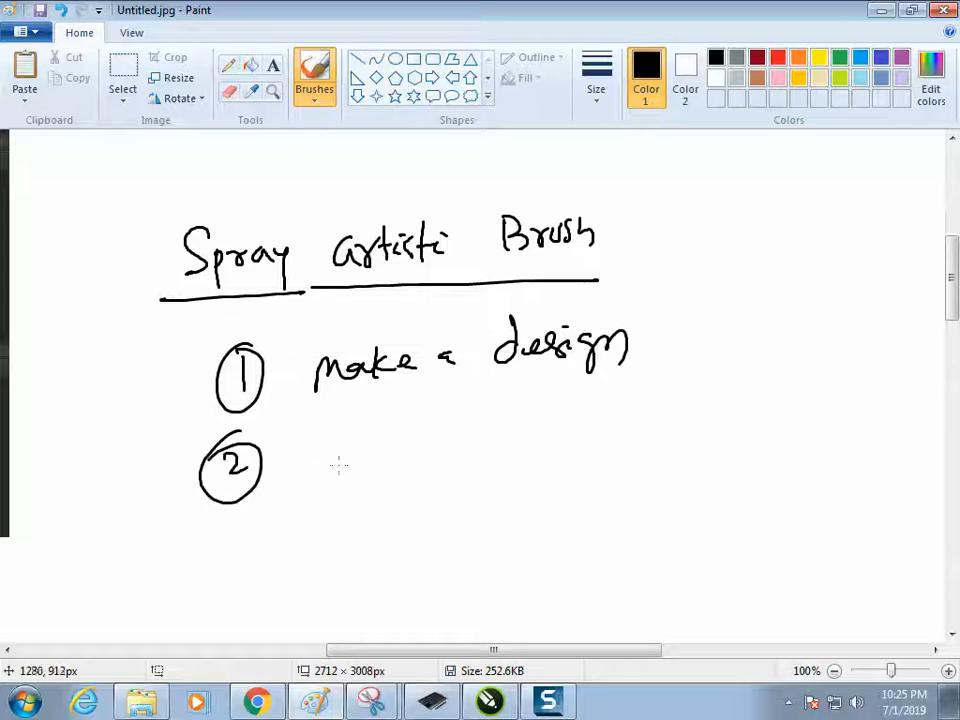
pyautogui.moveTo(325, 438)
pyautogui.mouseDown()
pyautogui.moveTo(368, 469)
pyautogui.moveTo(407, 457)
pyautogui.moveTo(443, 464)
pyautogui.moveTo(504, 419)
pyautogui.moveTo(534, 432)
pyautogui.mouseUp()
pyautogui.moveTo(543, 418)
pyautogui.mouseDown()
pyautogui.moveTo(543, 450)
pyautogui.moveTo(586, 432)
pyautogui.moveTo(590, 420)
pyautogui.moveTo(613, 442)
pyautogui.moveTo(667, 410)
pyautogui.moveTo(677, 425)
pyautogui.moveTo(703, 411)
pyautogui.moveTo(706, 386)
pyautogui.moveTo(735, 414)
pyautogui.mouseUp()
pyautogui.moveTo(806, 393)
pyautogui.mouseDown()
pyautogui.moveTo(819, 429)
pyautogui.moveTo(836, 397)
pyautogui.moveTo(868, 402)
pyautogui.moveTo(862, 444)
pyautogui.moveTo(889, 399)
pyautogui.mouseUp()
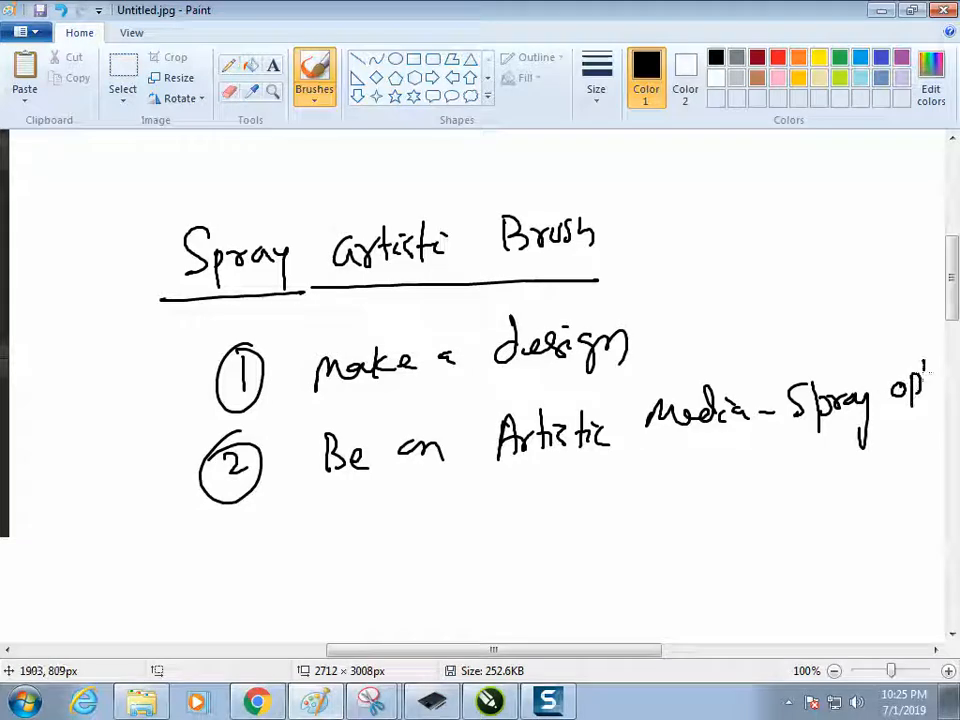
pyautogui.moveTo(933, 375); pyautogui.dragTo(945, 385)
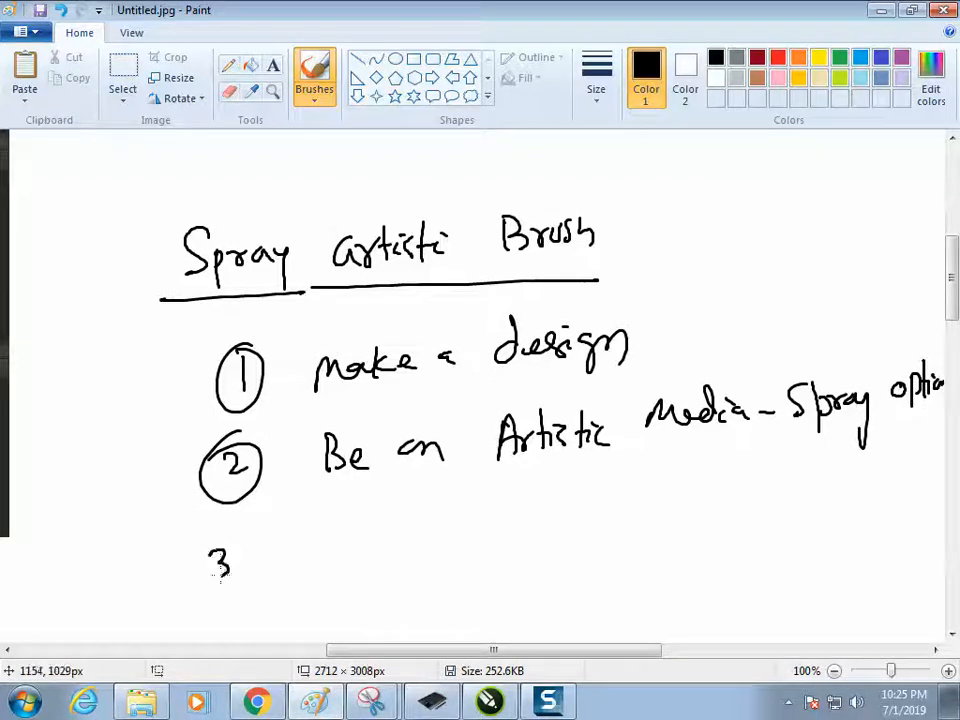
pyautogui.moveTo(229, 530); pyautogui.dragTo(236, 534)
# Switch to CorelDRAW, draw a small ellipse left of the page, and activate the Artistic Media sprayer with it selected.
pyautogui.hotkey('alt', 'Tab')
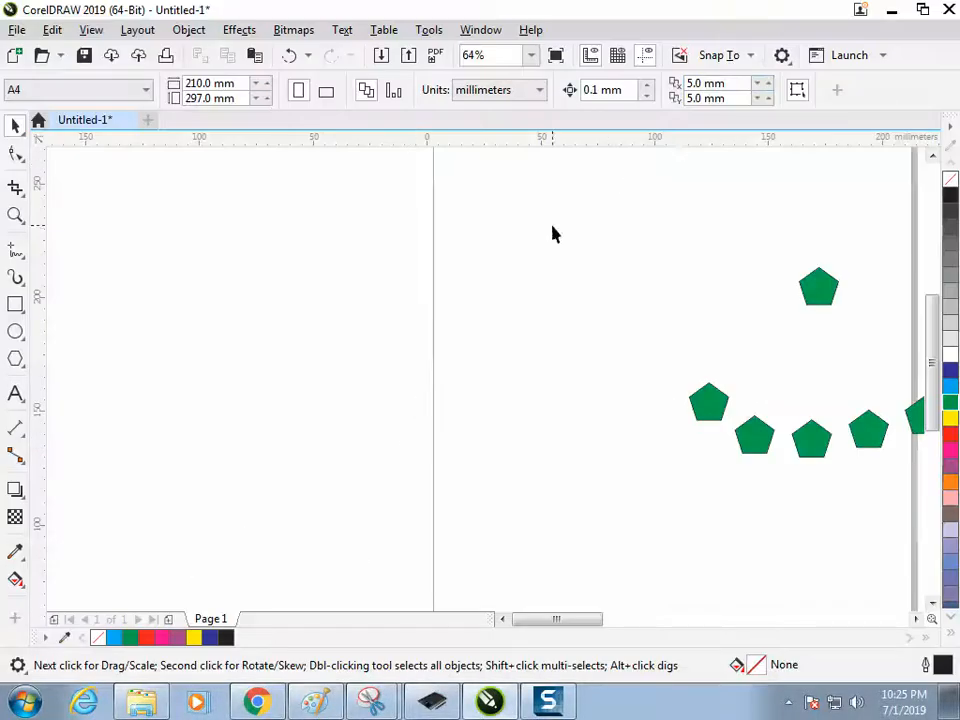
pyautogui.click(15, 331)
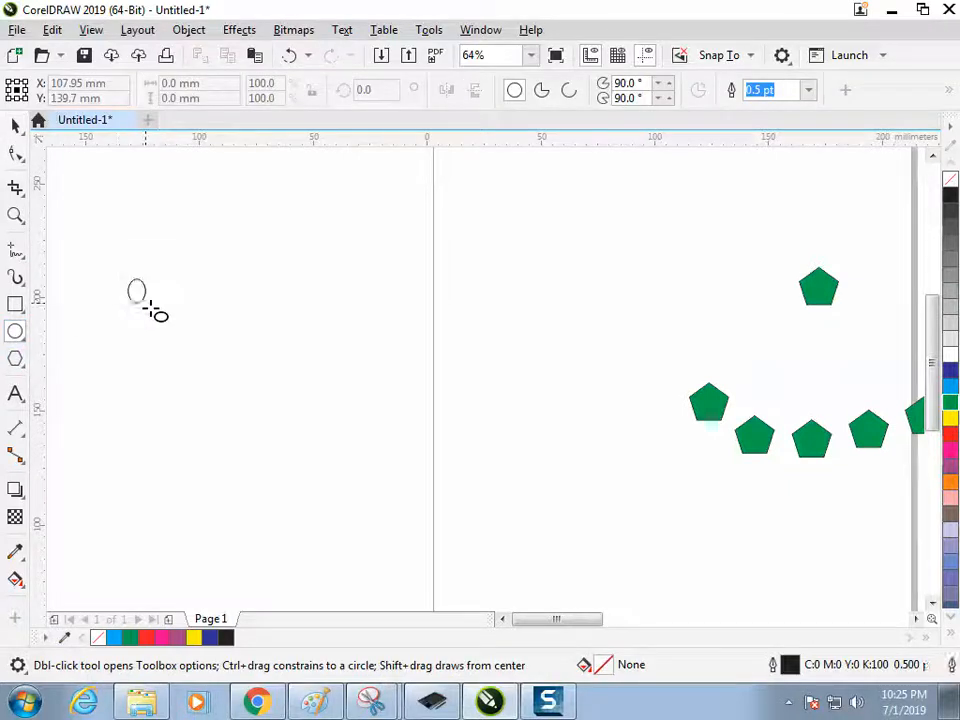
pyautogui.moveTo(148, 308); pyautogui.dragTo(176, 332)
pyautogui.click(15, 277)
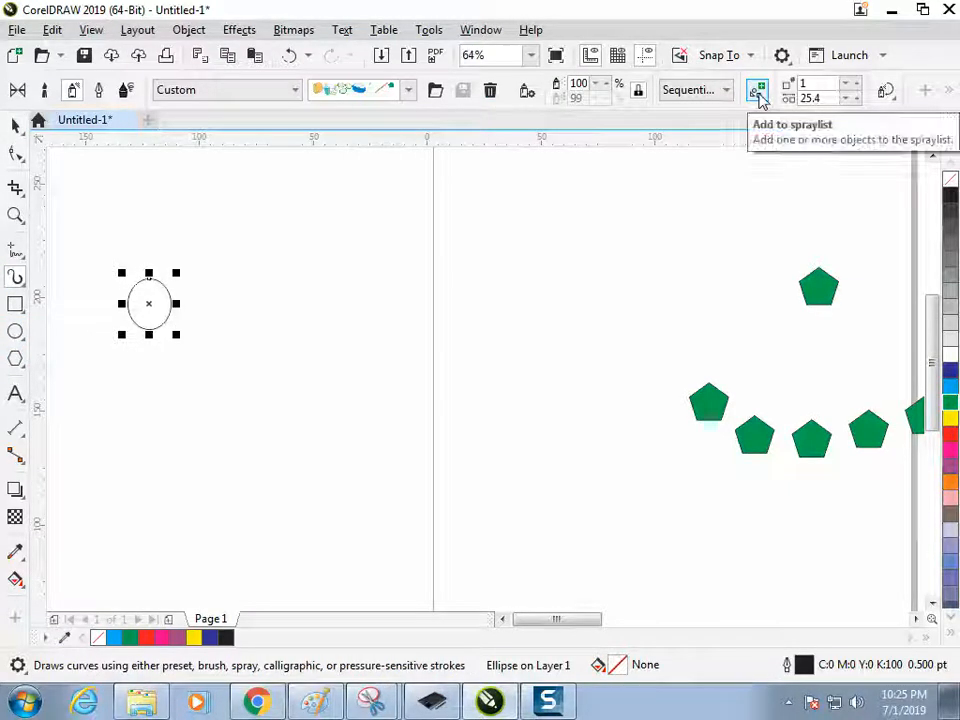
# Return to Paint, handwrite a circled plus sign and "Add to spray list" as note 3, and add a circled 4 below.
pyautogui.hotkey('alt', 'Tab')
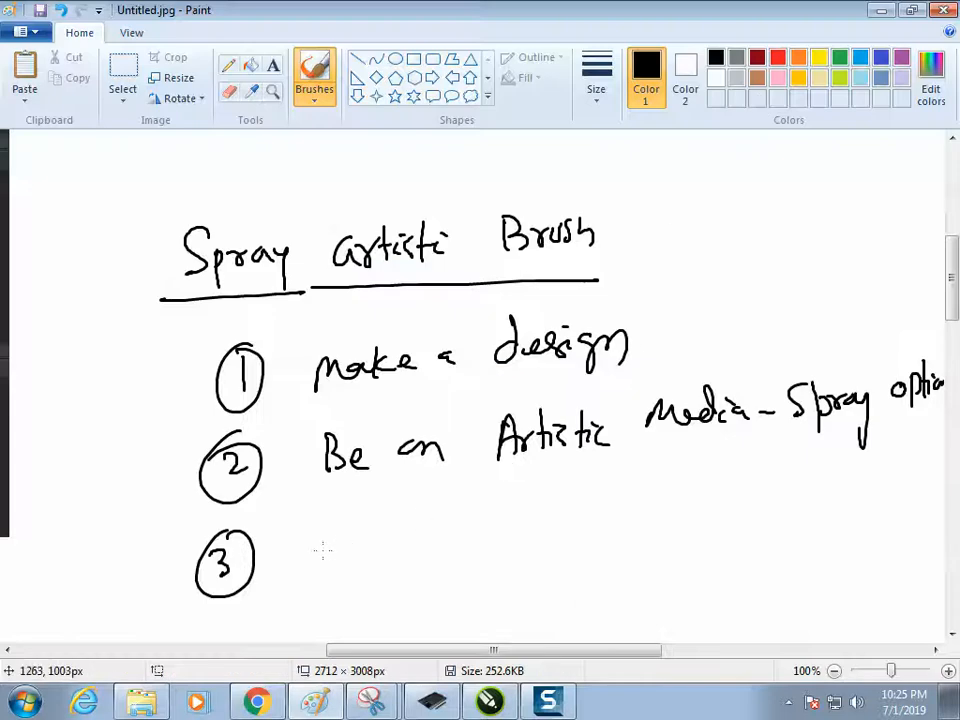
pyautogui.moveTo(334, 530)
pyautogui.mouseDown()
pyautogui.moveTo(389, 547)
pyautogui.moveTo(390, 533)
pyautogui.moveTo(429, 552)
pyautogui.moveTo(429, 566)
pyautogui.moveTo(447, 524)
pyautogui.moveTo(493, 527)
pyautogui.moveTo(520, 546)
pyautogui.moveTo(556, 527)
pyautogui.moveTo(571, 531)
pyautogui.moveTo(598, 501)
pyautogui.moveTo(611, 527)
pyautogui.moveTo(636, 514)
pyautogui.moveTo(640, 547)
pyautogui.moveTo(679, 495)
pyautogui.moveTo(712, 515)
pyautogui.mouseUp()
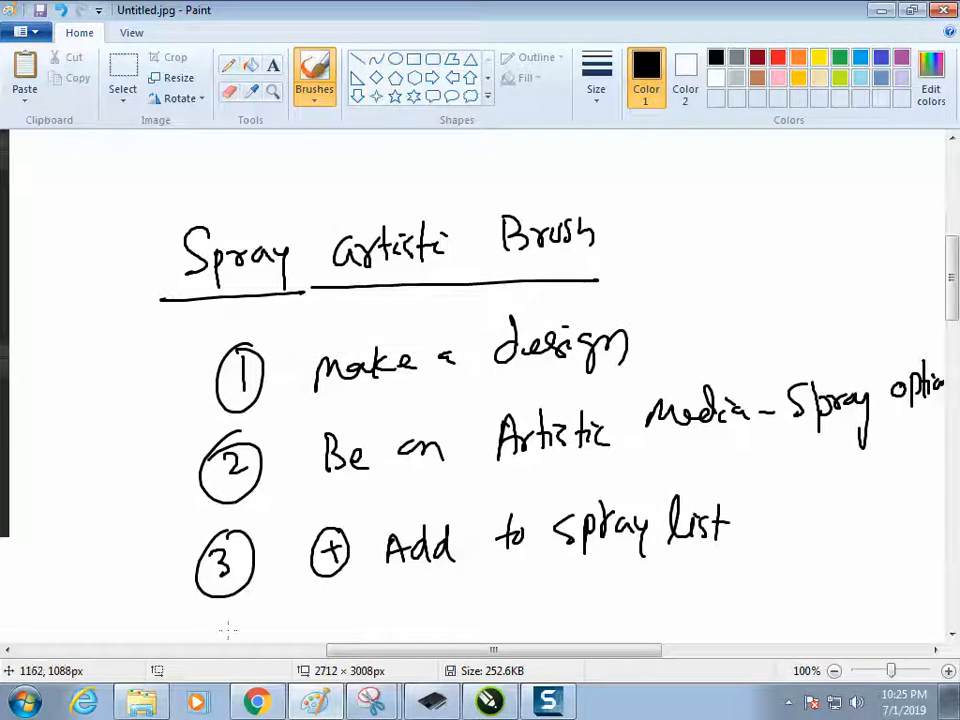
pyautogui.moveTo(228, 628)
pyautogui.mouseDown()
pyautogui.moveTo(215, 626)
pyautogui.moveTo(250, 616)
pyautogui.mouseUp()
pyautogui.scroll(-4, 480, 400)
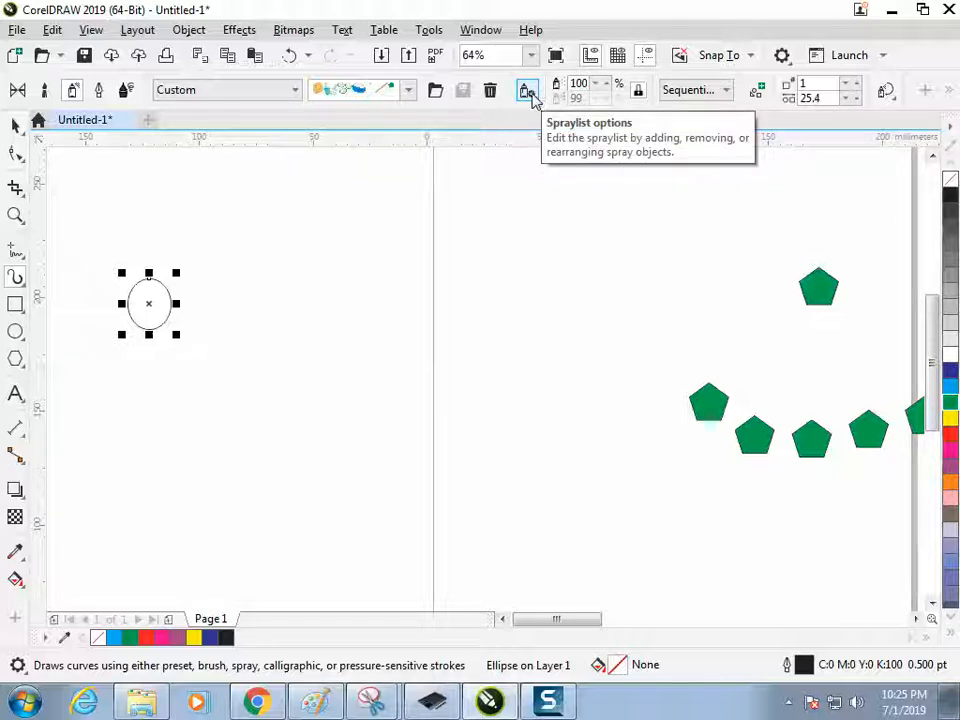
# Open CorelDRAW's spraylist options for reference, then return to Paint and handwrite note 4, "Go to Spraylist option".
pyautogui.click(527, 92)
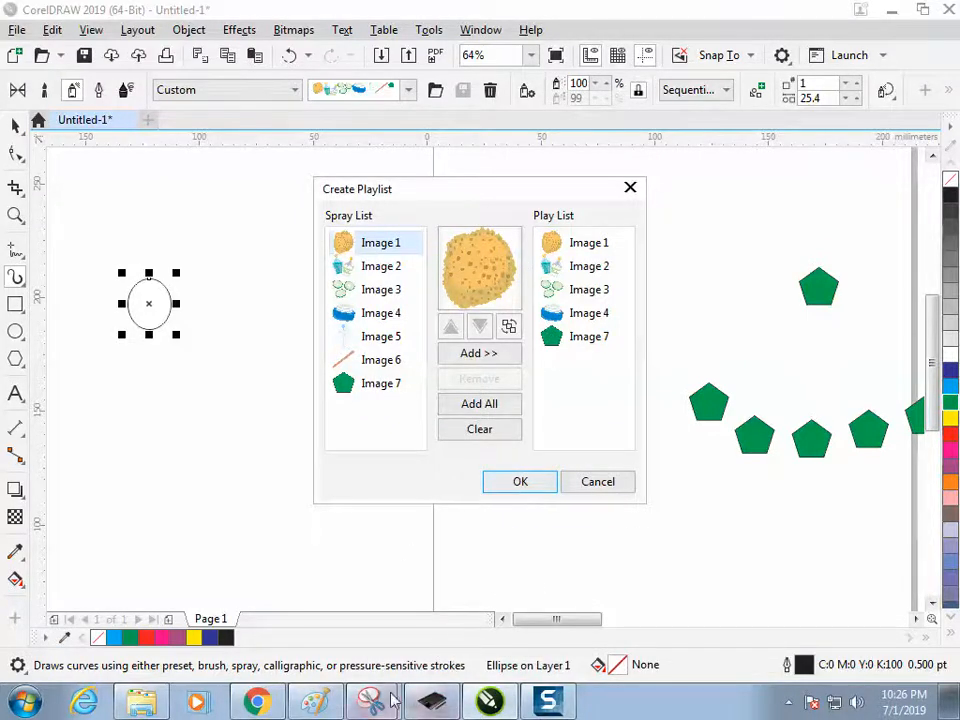
pyautogui.click(316, 703)
pyautogui.moveTo(337, 447)
pyautogui.mouseDown()
pyautogui.moveTo(333, 462)
pyautogui.moveTo(405, 470)
pyautogui.mouseUp()
pyautogui.moveTo(396, 455); pyautogui.dragTo(416, 460)
pyautogui.moveTo(484, 448)
pyautogui.mouseDown()
pyautogui.moveTo(467, 463)
pyautogui.moveTo(513, 462)
pyautogui.moveTo(530, 478)
pyautogui.moveTo(556, 463)
pyautogui.moveTo(568, 500)
pyautogui.mouseUp()
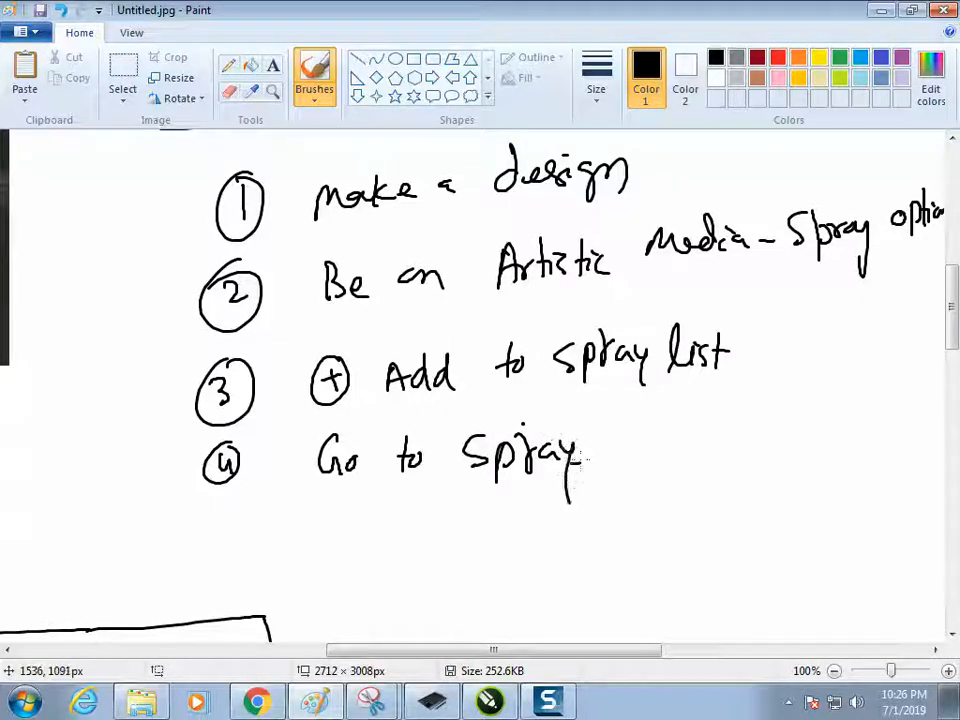
pyautogui.moveTo(588, 432); pyautogui.dragTo(590, 462)
pyautogui.moveTo(601, 442); pyautogui.dragTo(609, 462)
pyautogui.moveTo(627, 432); pyautogui.dragTo(627, 459)
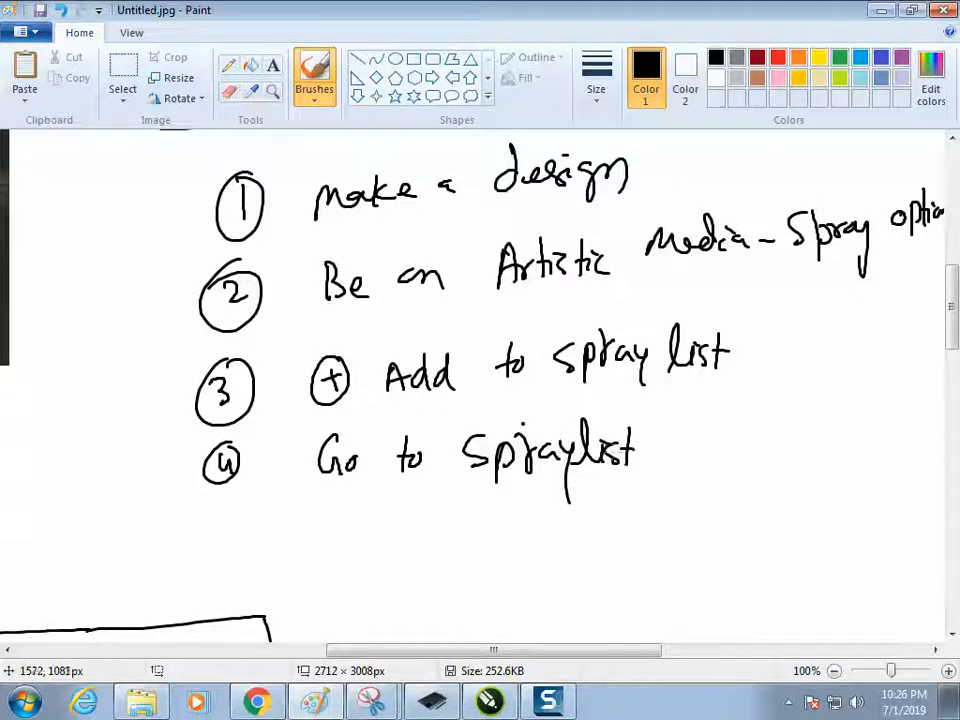
pyautogui.moveTo(695, 440)
pyautogui.mouseDown()
pyautogui.moveTo(713, 477)
pyautogui.moveTo(738, 458)
pyautogui.mouseUp()
pyautogui.moveTo(762, 445); pyautogui.dragTo(765, 460)
# Sketch a small framed spray-can icon at the end of note 4.
pyautogui.moveTo(803, 420)
pyautogui.mouseDown()
pyautogui.moveTo(800, 455)
pyautogui.moveTo(827, 452)
pyautogui.mouseUp()
pyautogui.moveTo(813, 408)
pyautogui.mouseDown()
pyautogui.moveTo(836, 387)
pyautogui.moveTo(800, 455)
pyautogui.mouseUp()
pyautogui.moveTo(800, 384); pyautogui.dragTo(850, 470)
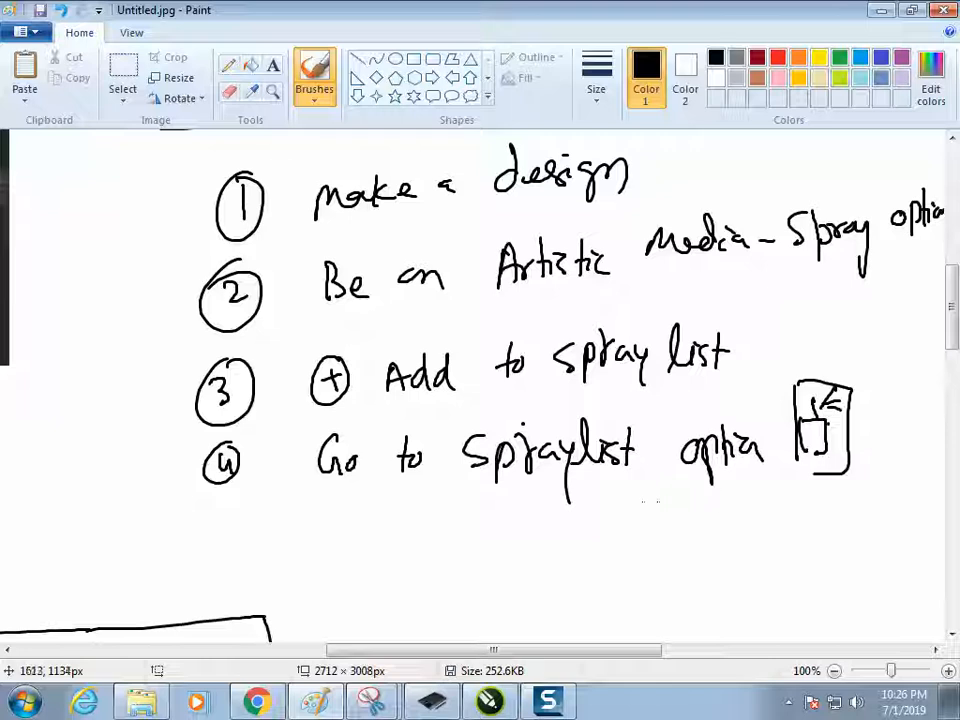
# Handwrite "add customise it." on the line below note 4.
pyautogui.moveTo(532, 532); pyautogui.dragTo(533, 550)
pyautogui.moveTo(552, 532)
pyautogui.mouseDown()
pyautogui.moveTo(550, 550)
pyautogui.moveTo(574, 551)
pyautogui.mouseUp()
pyautogui.moveTo(638, 522); pyautogui.dragTo(640, 546)
pyautogui.moveTo(647, 528); pyautogui.dragTo(674, 544)
pyautogui.moveTo(689, 511)
pyautogui.mouseDown()
pyautogui.moveTo(690, 540)
pyautogui.moveTo(734, 532)
pyautogui.mouseUp()
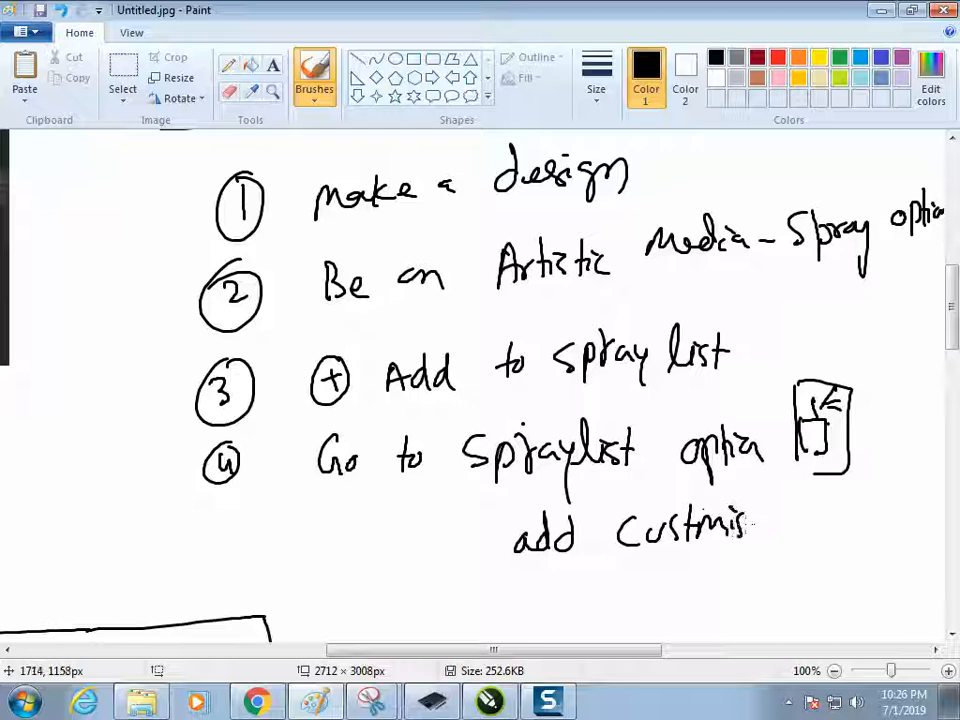
pyautogui.moveTo(801, 525); pyautogui.dragTo(811, 528)
pyautogui.click(789, 507)
pyautogui.click(829, 509)
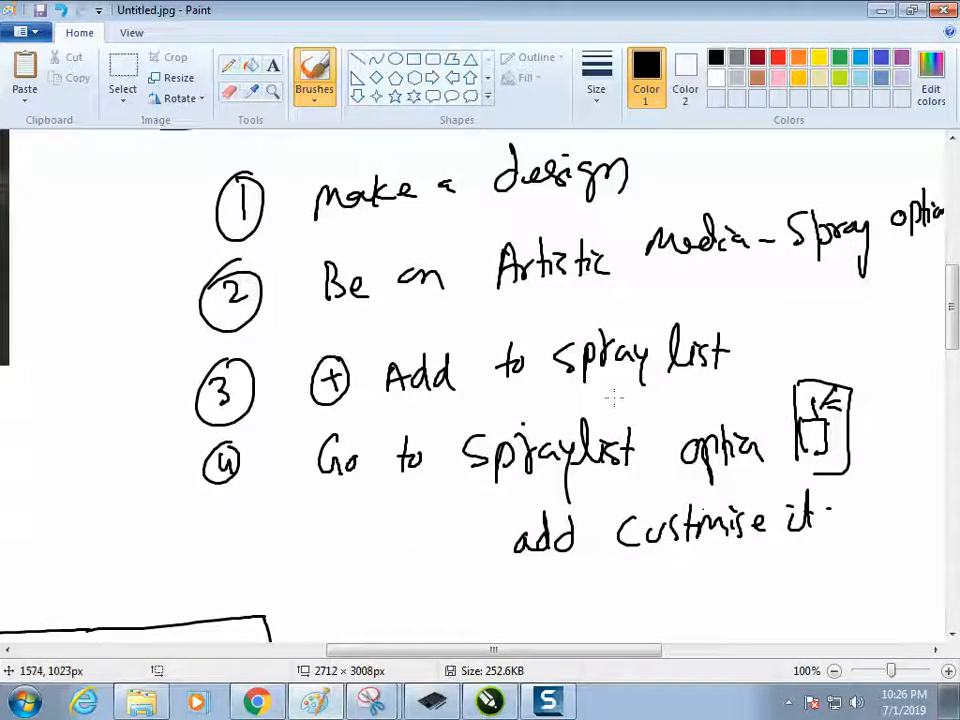
# Handwrite "Option Bar" beside notes 3 and 4 and draw a frame around it.
pyautogui.moveTo(66, 416); pyautogui.dragTo(121, 440)
pyautogui.moveTo(133, 424); pyautogui.dragTo(132, 426)
pyautogui.moveTo(140, 440)
pyautogui.mouseDown()
pyautogui.moveTo(152, 436)
pyautogui.moveTo(166, 466)
pyautogui.mouseUp()
pyautogui.moveTo(13, 402)
pyautogui.mouseDown()
pyautogui.moveTo(36, 396)
pyautogui.moveTo(135, 528)
pyautogui.moveTo(32, 374)
pyautogui.mouseUp()
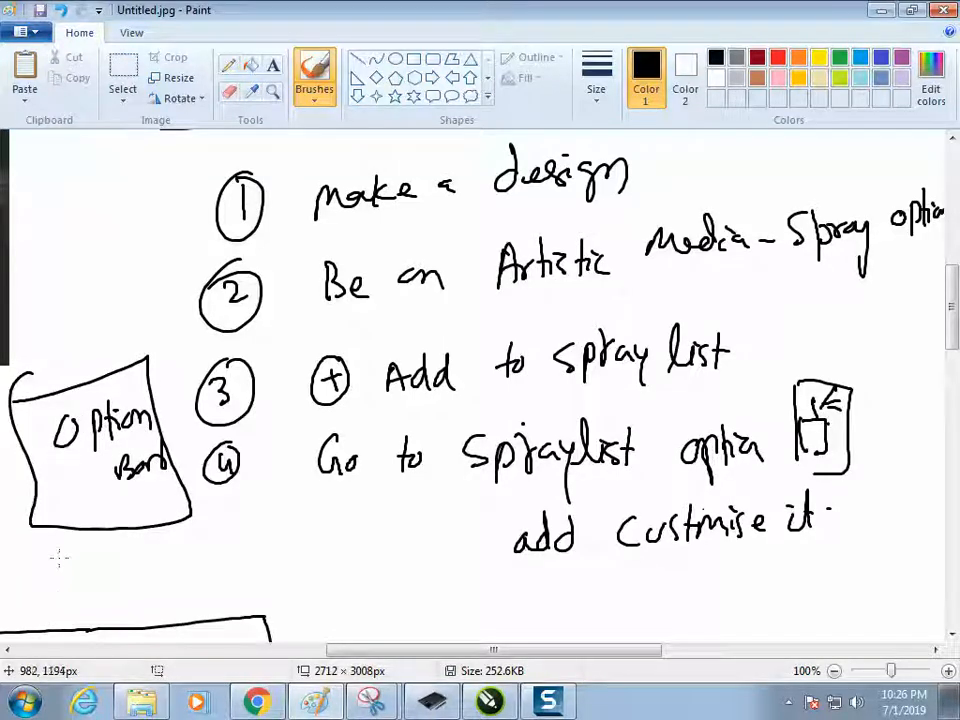
# Switch to CorelDRAW and remove Image 1 through Image 4 from the spraylist's play list, keeping only the pentagon.
pyautogui.click(488, 702)
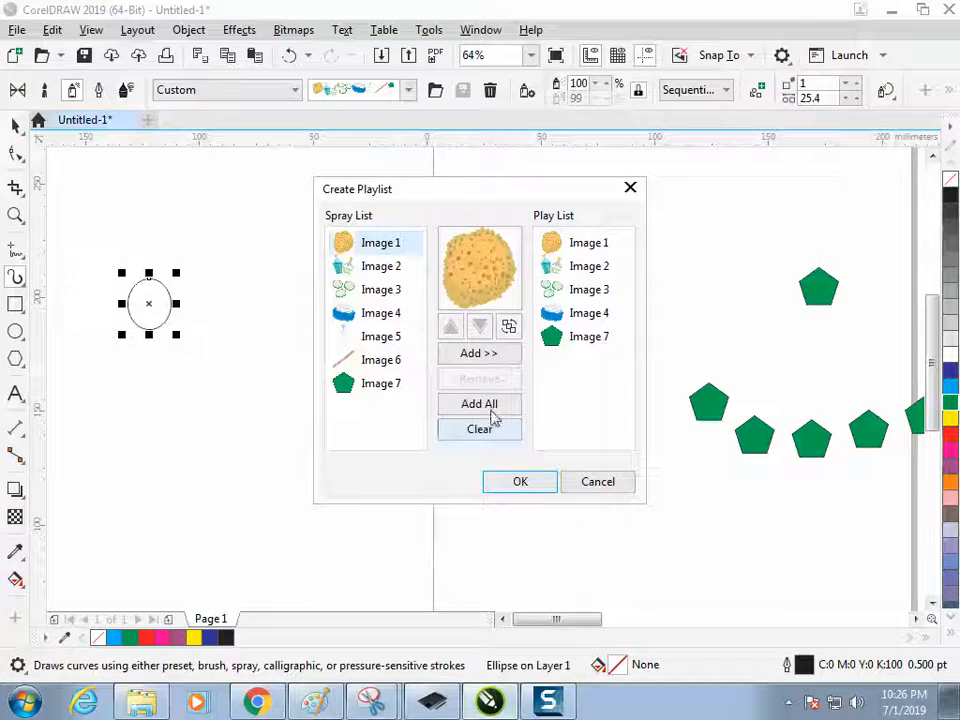
pyautogui.click(585, 244)
pyautogui.click(481, 380)
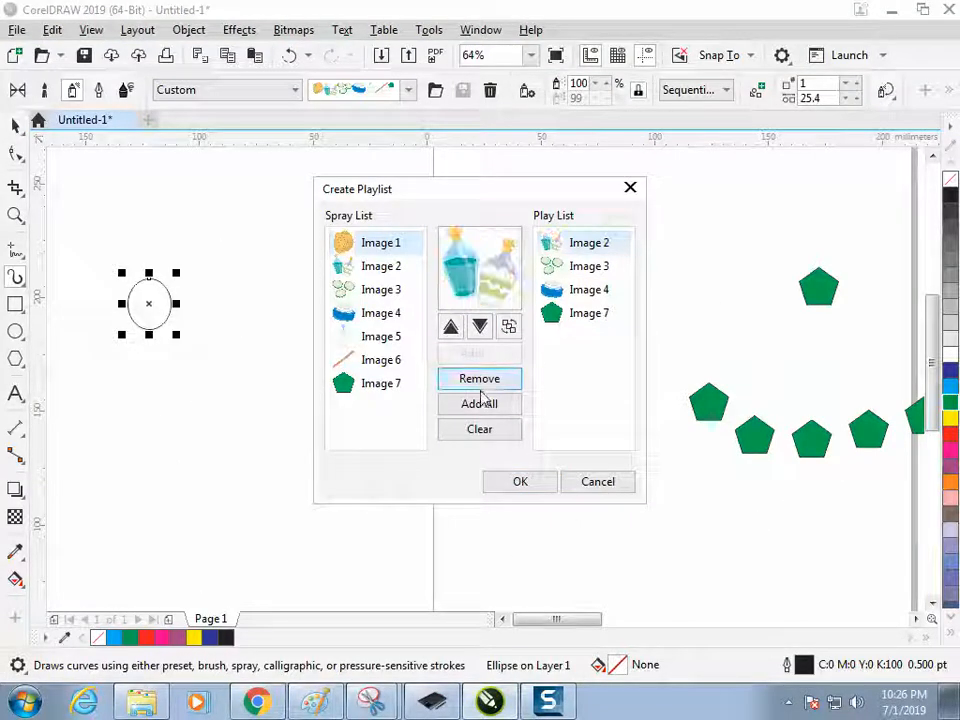
pyautogui.click(482, 380)
pyautogui.click(482, 380)
pyautogui.click(482, 380)
pyautogui.click(519, 482)
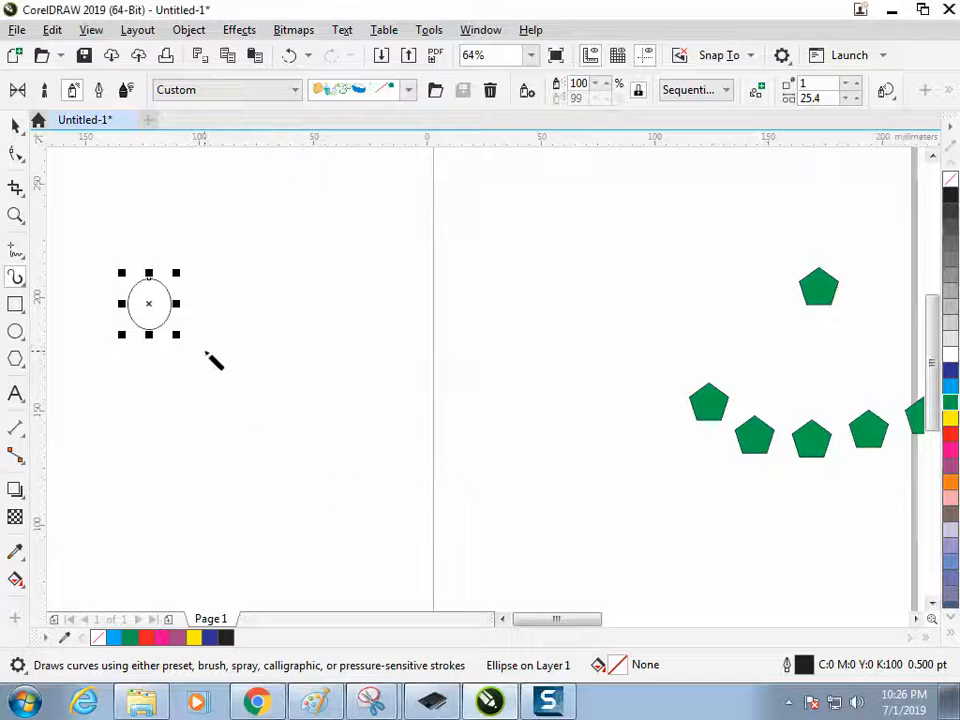
# Add the selected small ellipse to the custom spraylist and remove the pentagon, Image 7, from its play list.
pyautogui.click(758, 93)
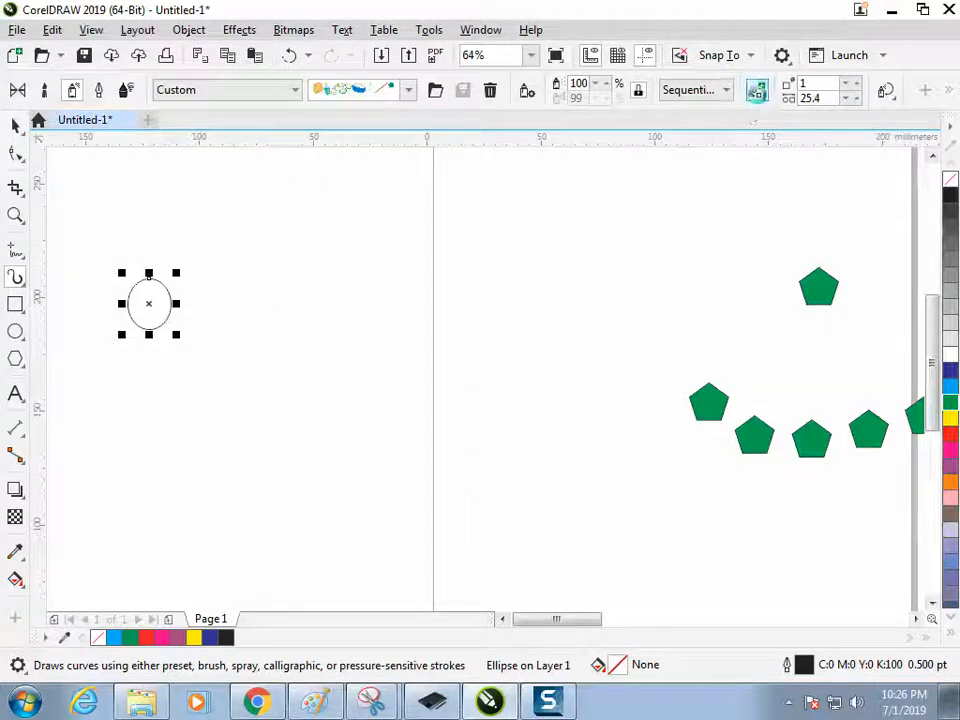
pyautogui.click(527, 90)
pyautogui.click(565, 247)
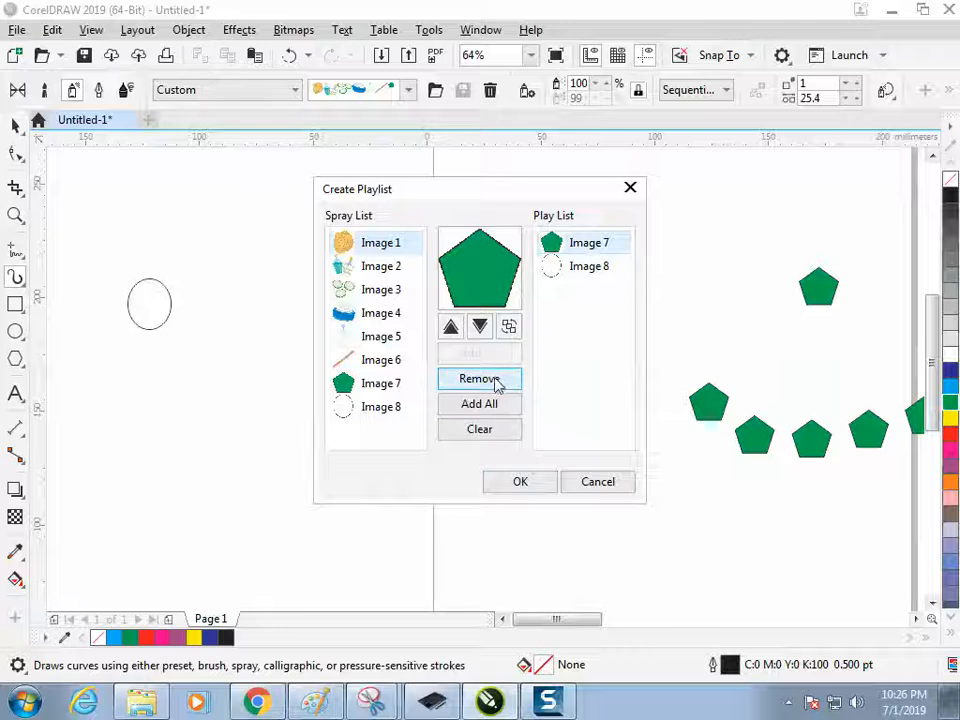
pyautogui.click(497, 380)
pyautogui.click(518, 480)
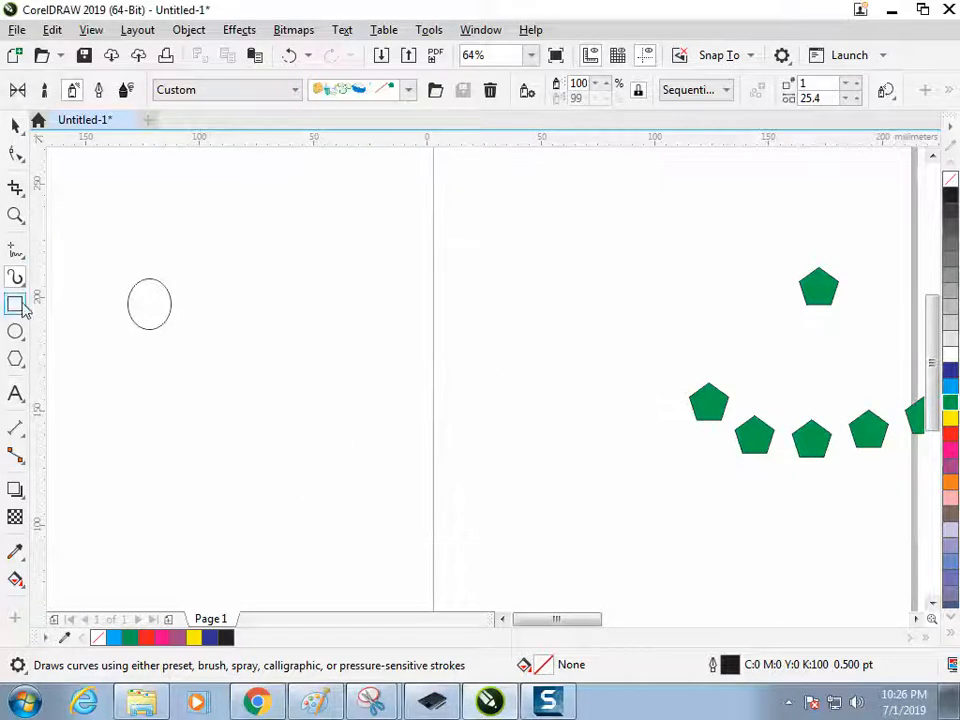
# Spray a wavy test stroke of ellipses across the upper drawing area and delete it.
pyautogui.moveTo(108, 208)
pyautogui.mouseDown()
pyautogui.moveTo(181, 191)
pyautogui.moveTo(575, 350)
pyautogui.mouseUp()
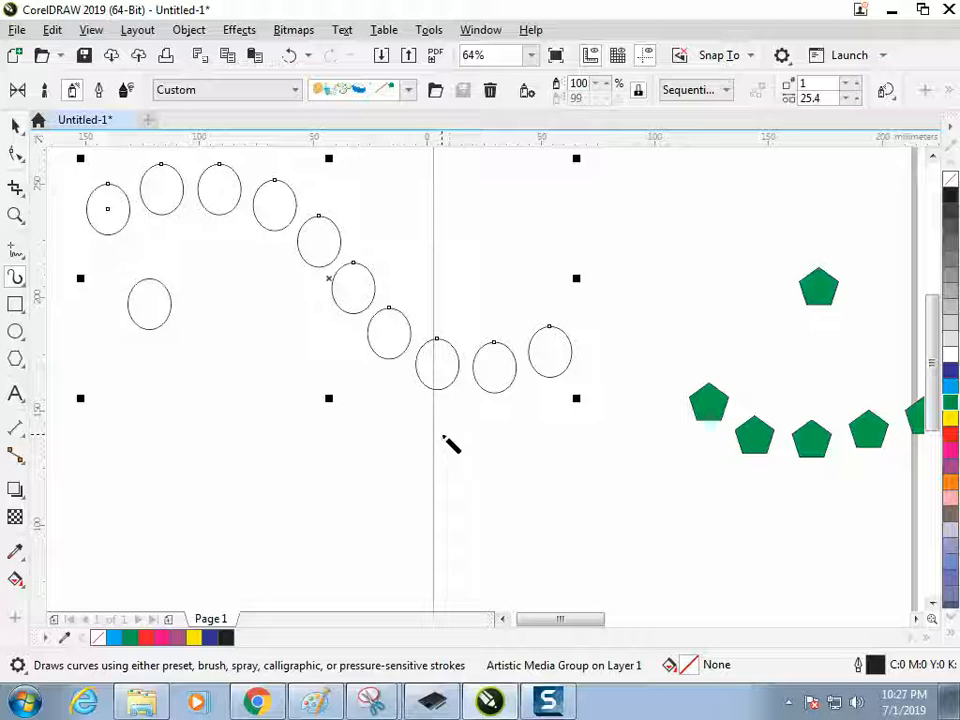
pyautogui.press('Delete')
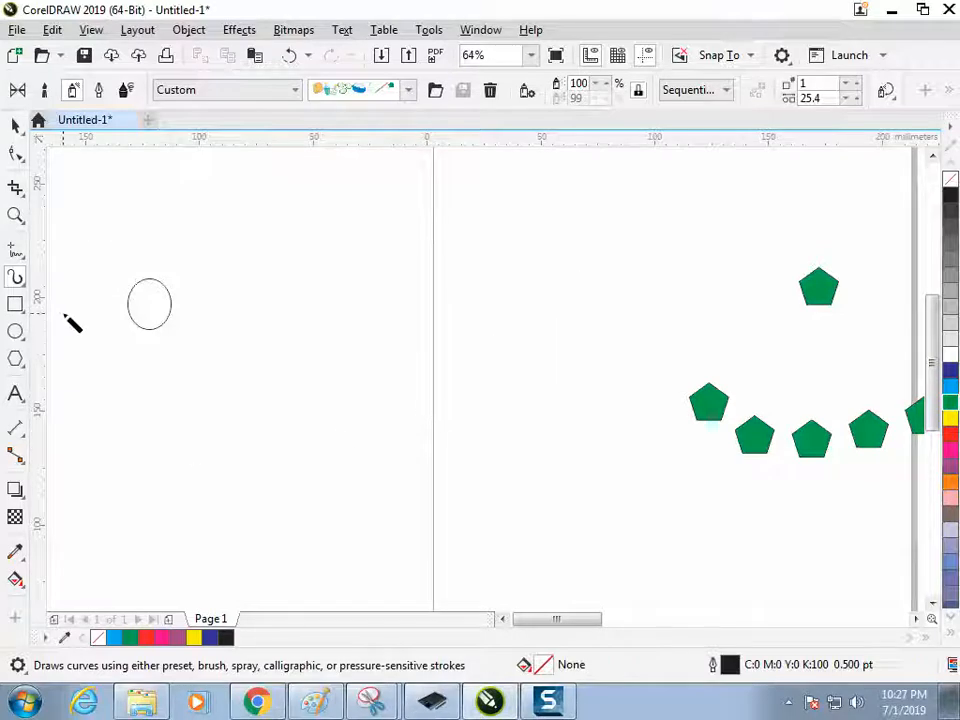
# Draw a circle about 121 mm in diameter and apply the custom spraylist along its outline.
pyautogui.click(15, 331)
pyautogui.moveTo(373, 375); pyautogui.dragTo(439, 519)
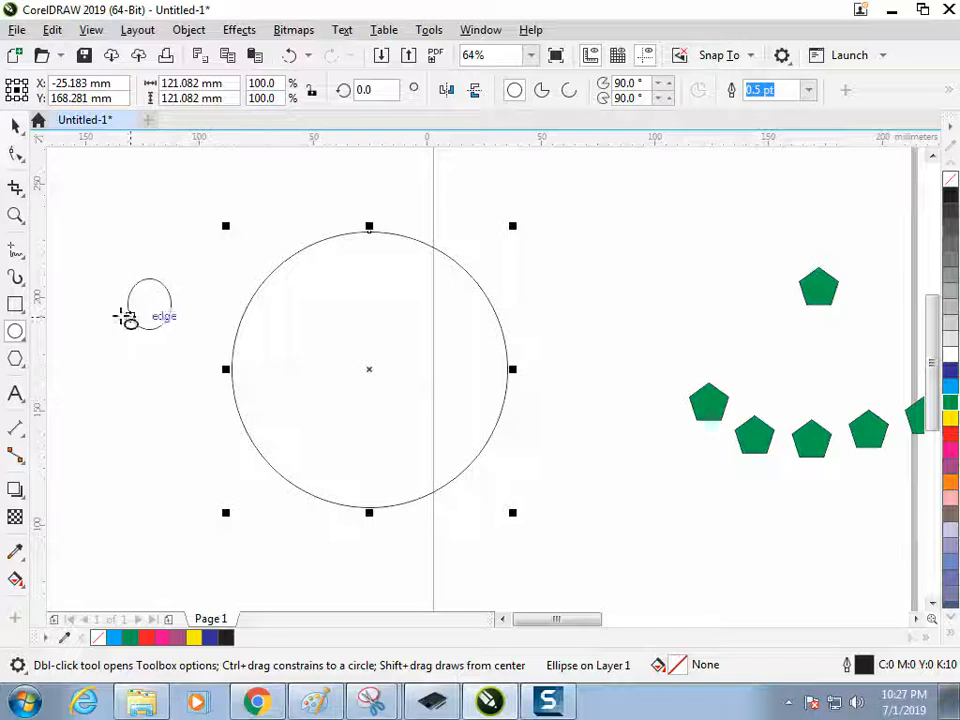
pyautogui.click(20, 279)
pyautogui.click(355, 92)
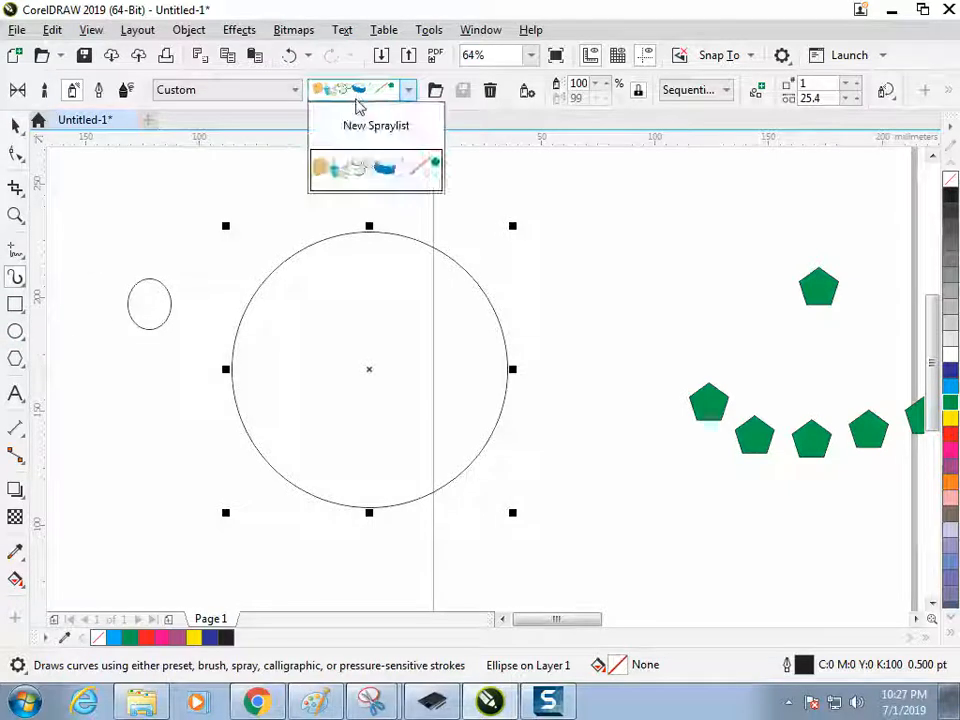
pyautogui.click(368, 122)
pyautogui.click(367, 95)
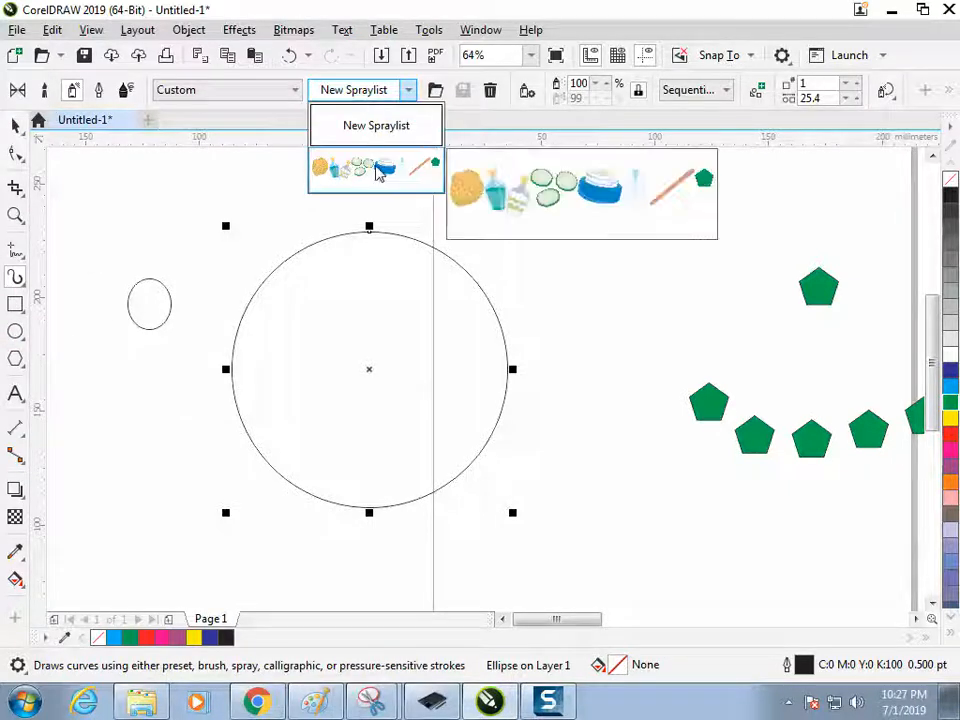
pyautogui.click(378, 174)
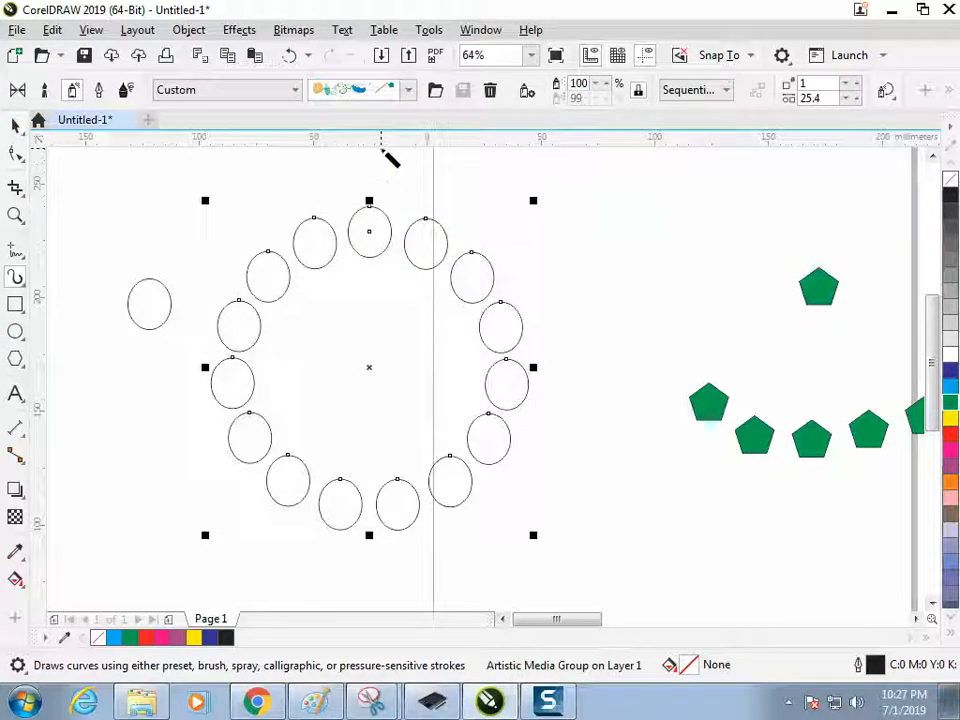
# Set the ring's spray order to Randomly and its image spacing to 22.4.
pyautogui.click(14, 124)
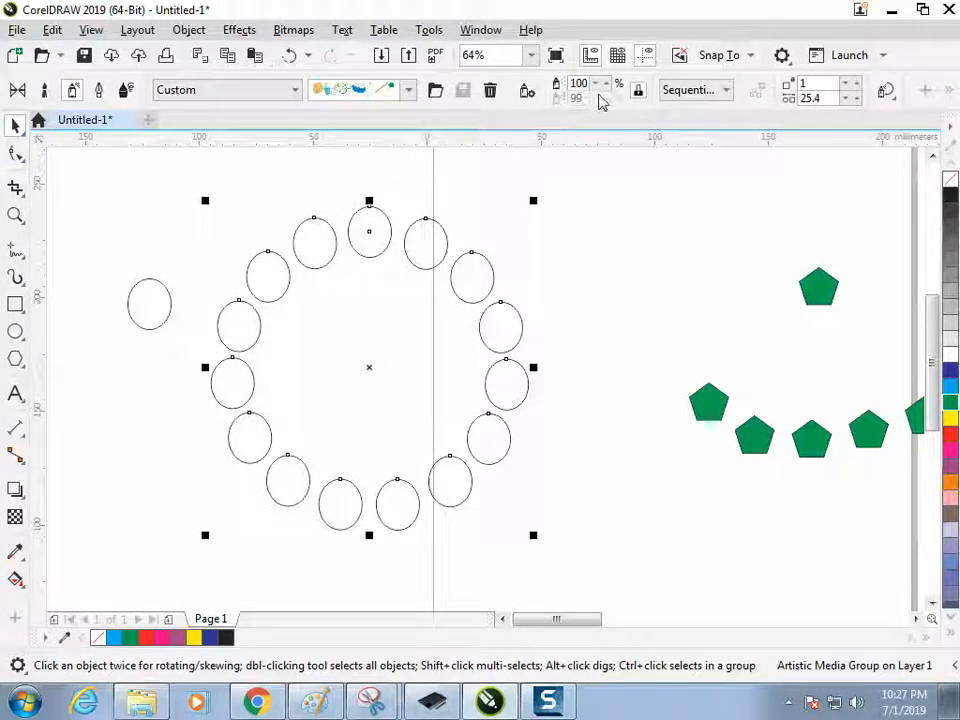
pyautogui.click(700, 92)
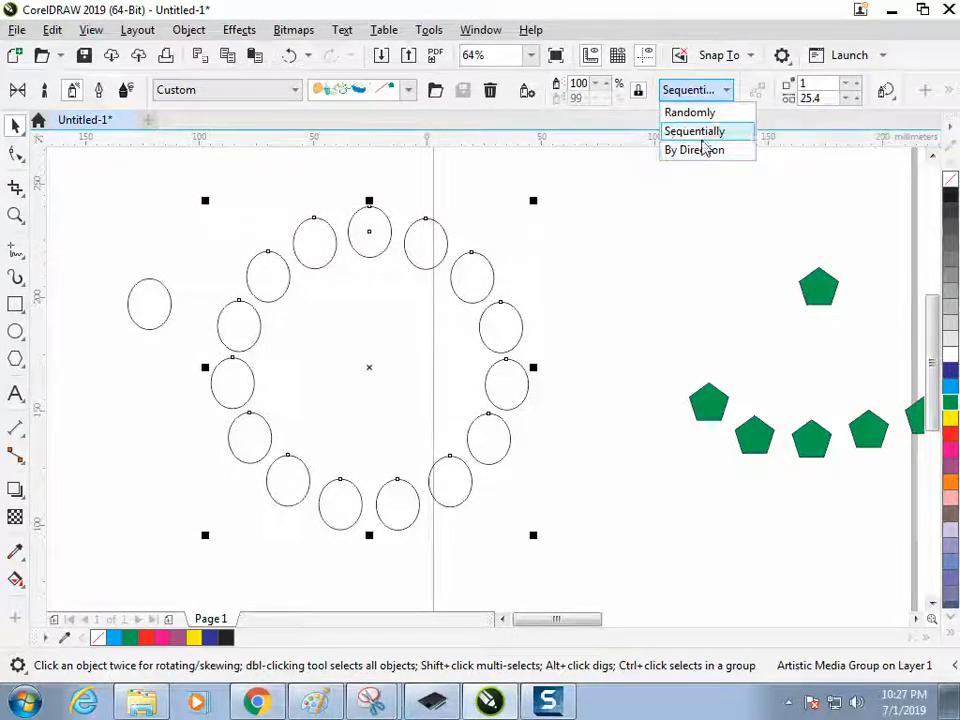
pyautogui.click(705, 118)
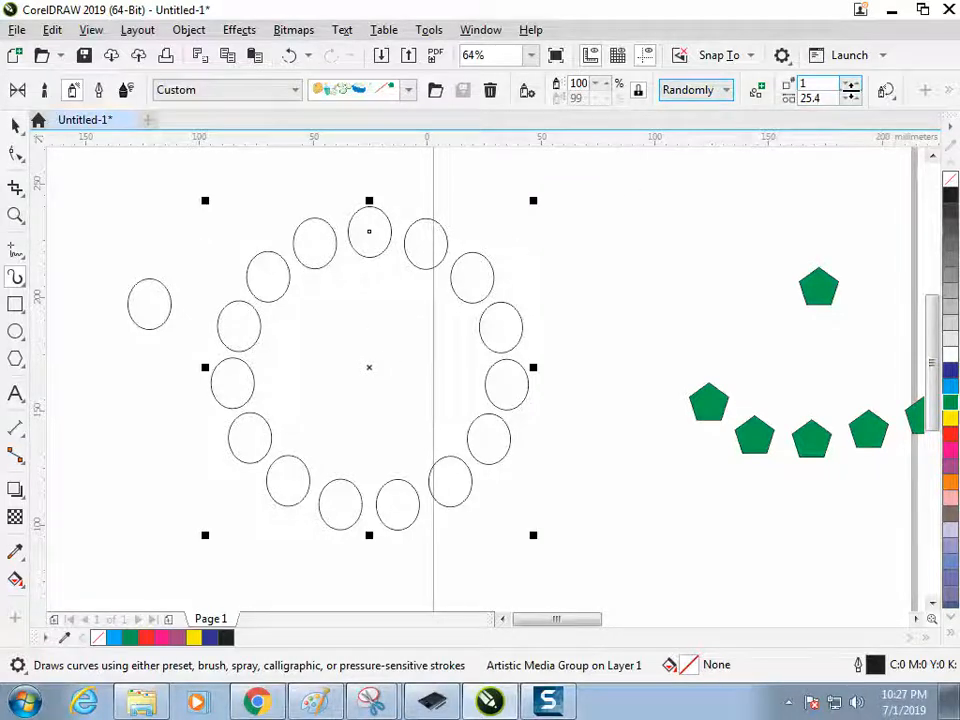
pyautogui.click(848, 100)
pyautogui.click(848, 100)
pyautogui.click(848, 100)
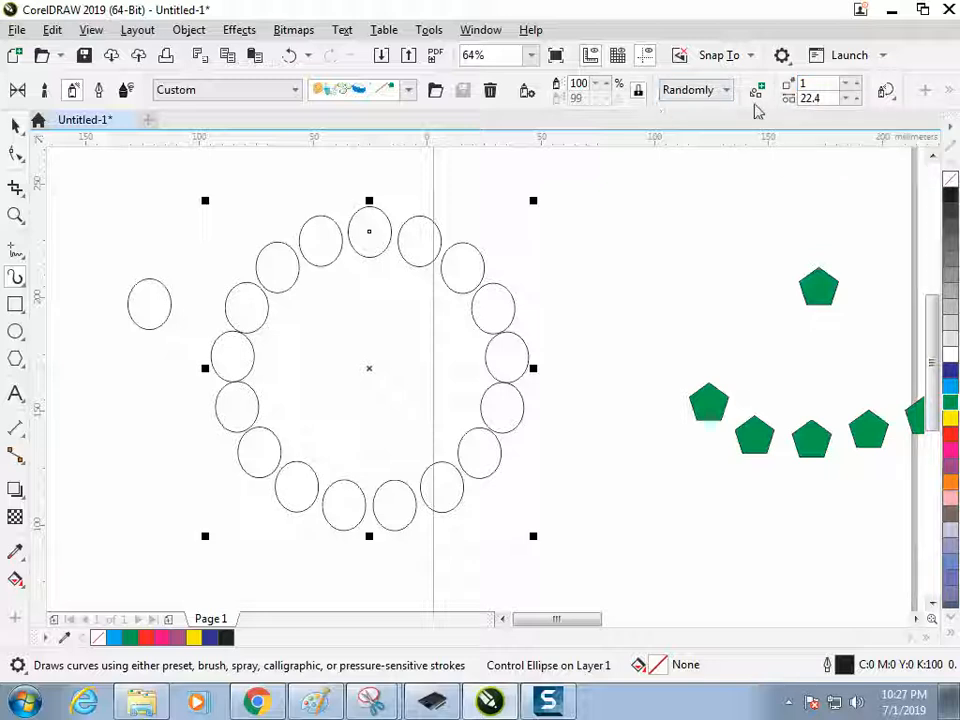
pyautogui.click(700, 92)
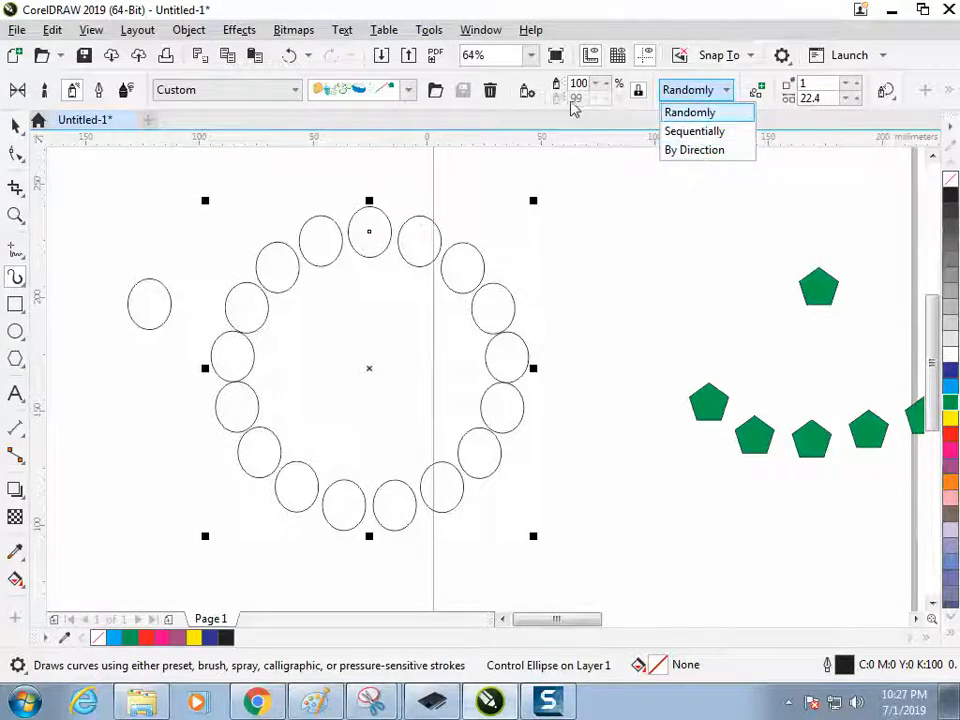
pyautogui.click(648, 100)
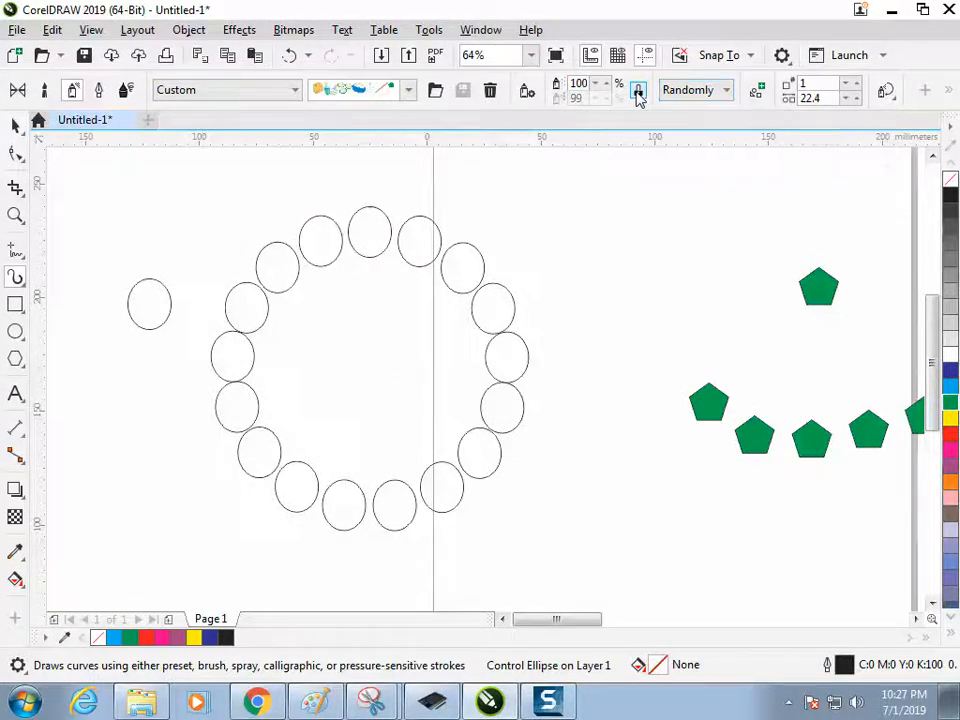
# Unlock incremental size scaling for the sprayed ring and set the successive object size to 95%.
pyautogui.click(638, 92)
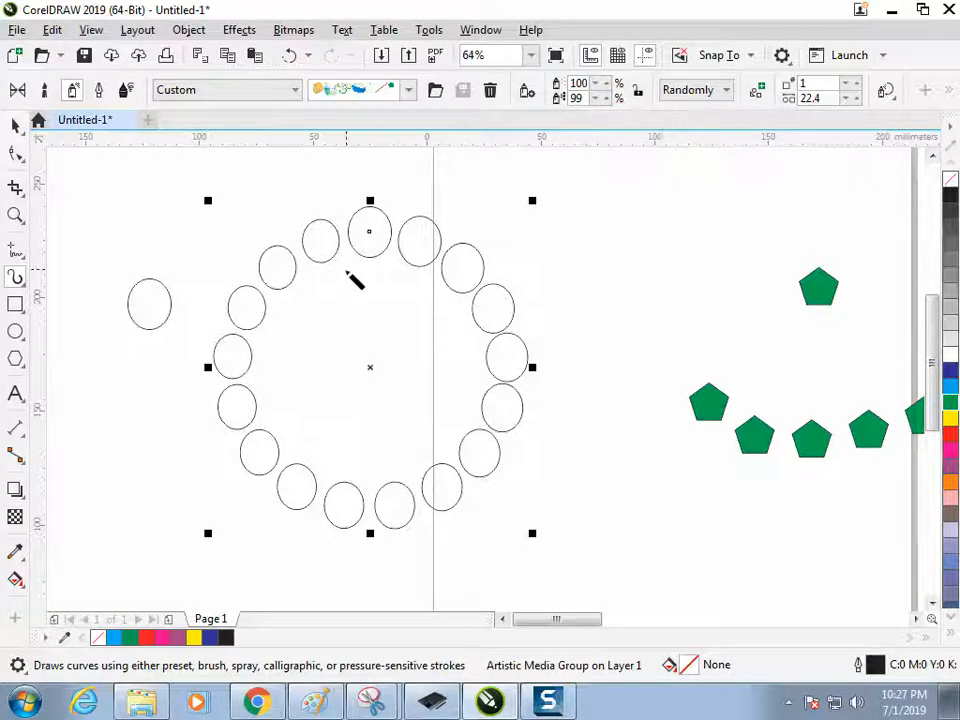
pyautogui.click(595, 101)
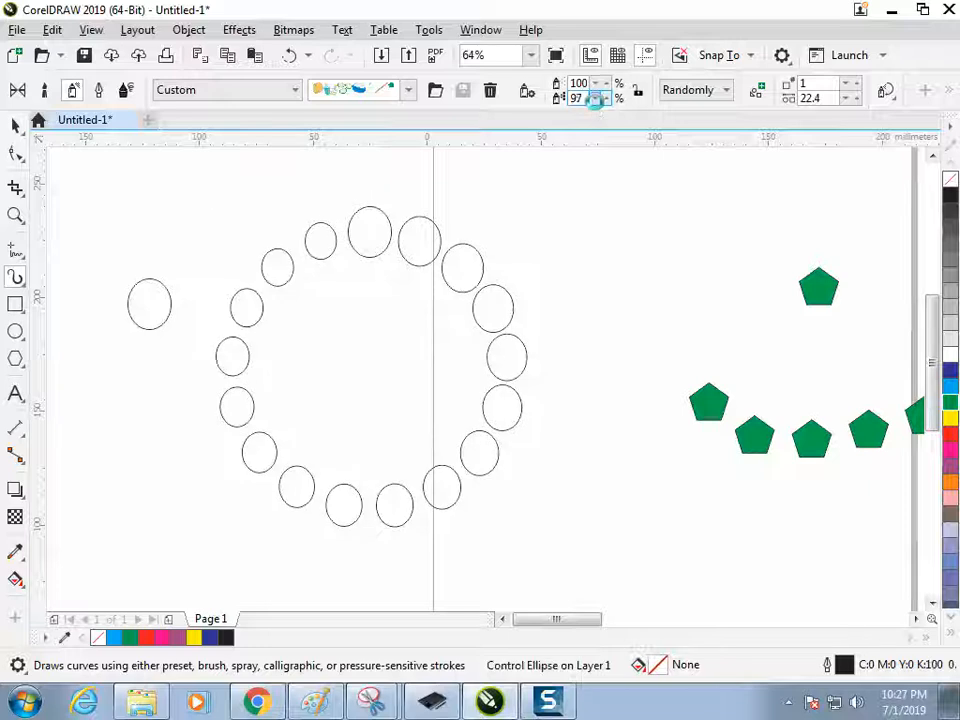
pyautogui.click(595, 101)
pyautogui.click(595, 101)
pyautogui.click(595, 94)
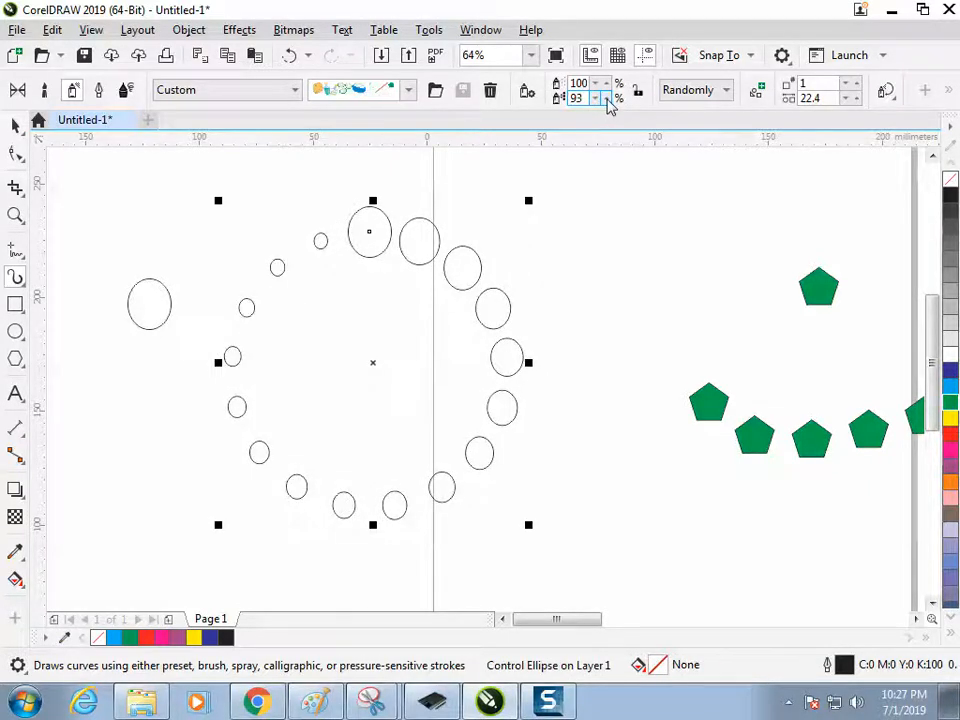
pyautogui.click(595, 94)
pyautogui.click(595, 94)
pyautogui.click(600, 102)
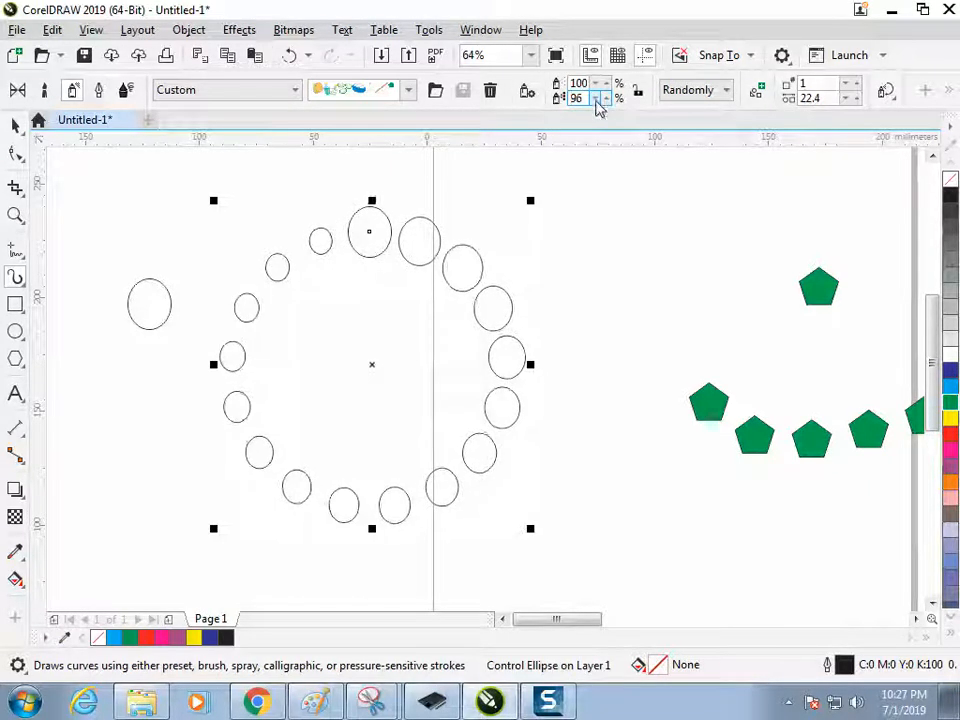
pyautogui.click(600, 102)
# Add Image 1 to the ring's play list alongside the ellipse.
pyautogui.click(699, 92)
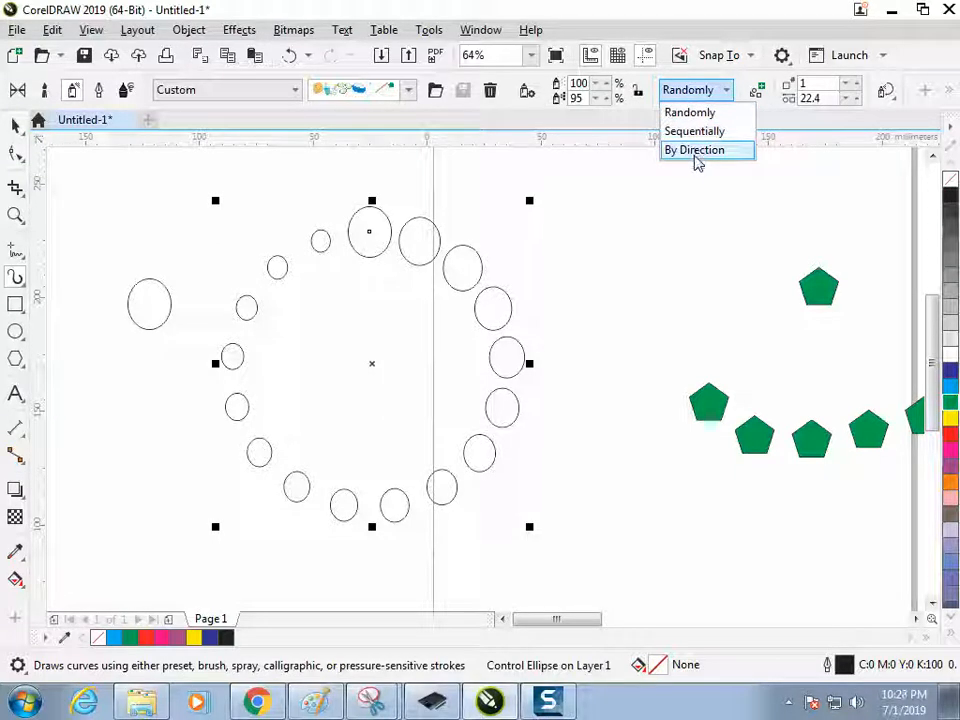
pyautogui.click(530, 102)
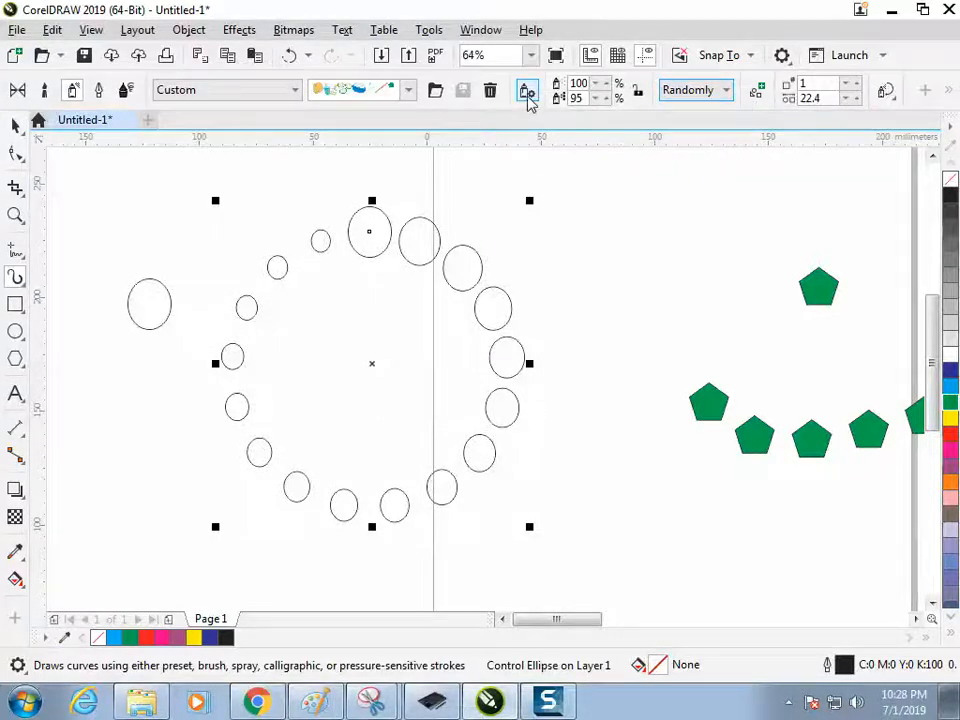
pyautogui.click(528, 97)
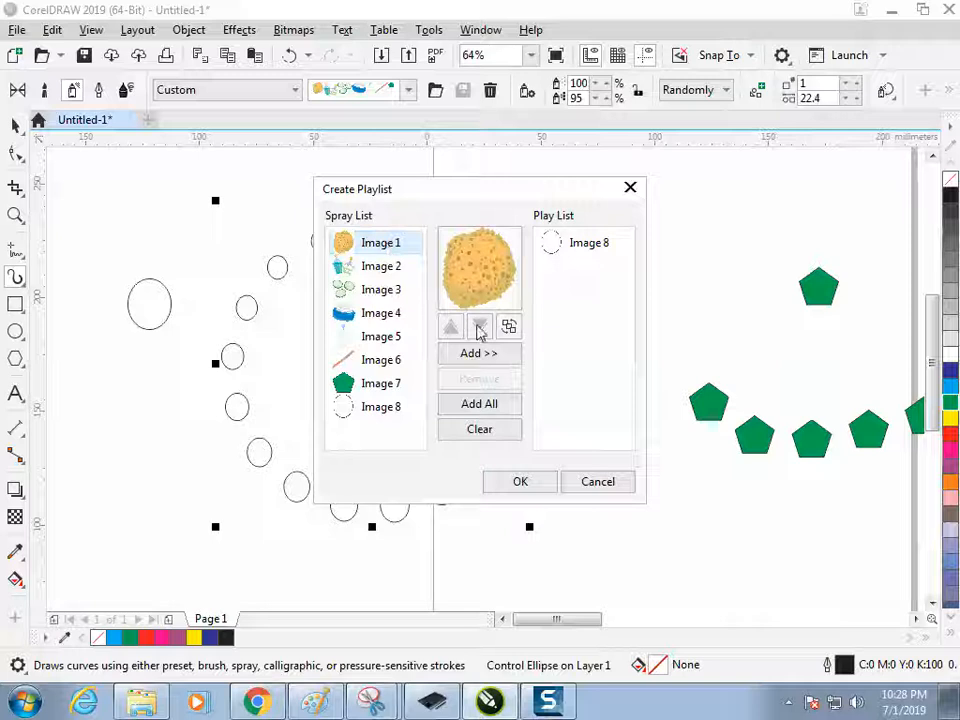
pyautogui.click(479, 354)
pyautogui.click(519, 481)
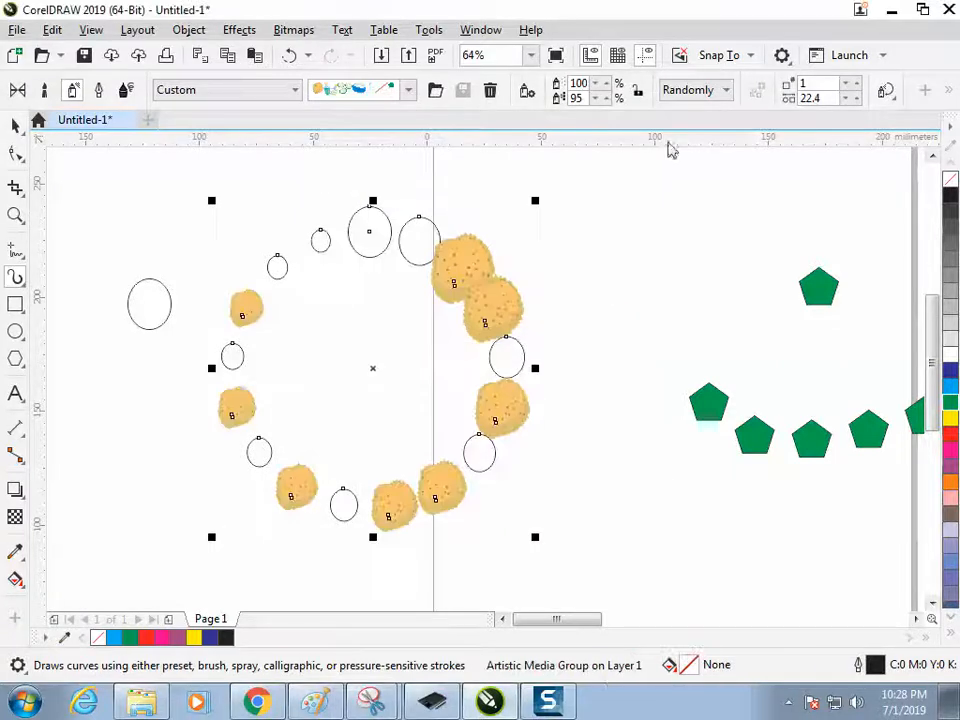
# Try the Sequentially and Randomly spray orders on the ring, finishing with By Direction.
pyautogui.click(695, 90)
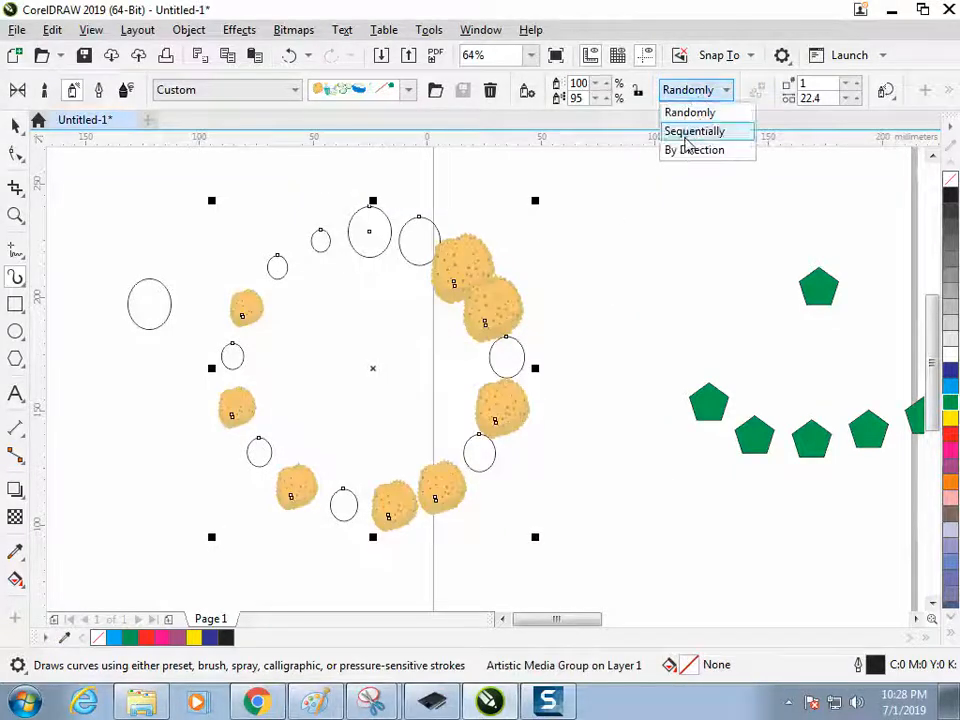
pyautogui.click(690, 131)
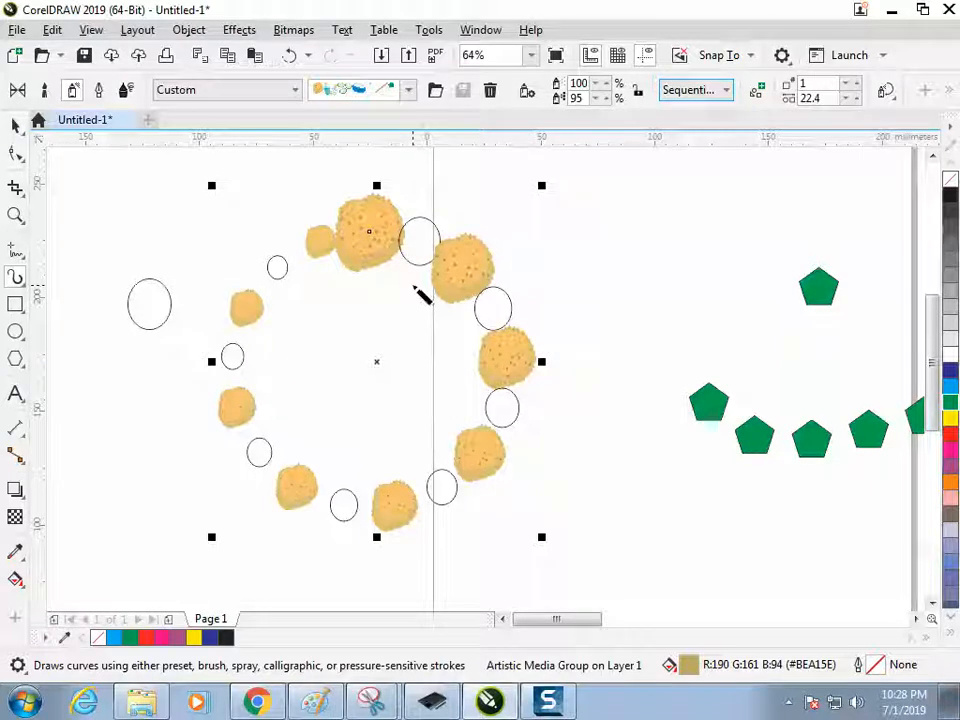
pyautogui.click(695, 90)
pyautogui.click(692, 111)
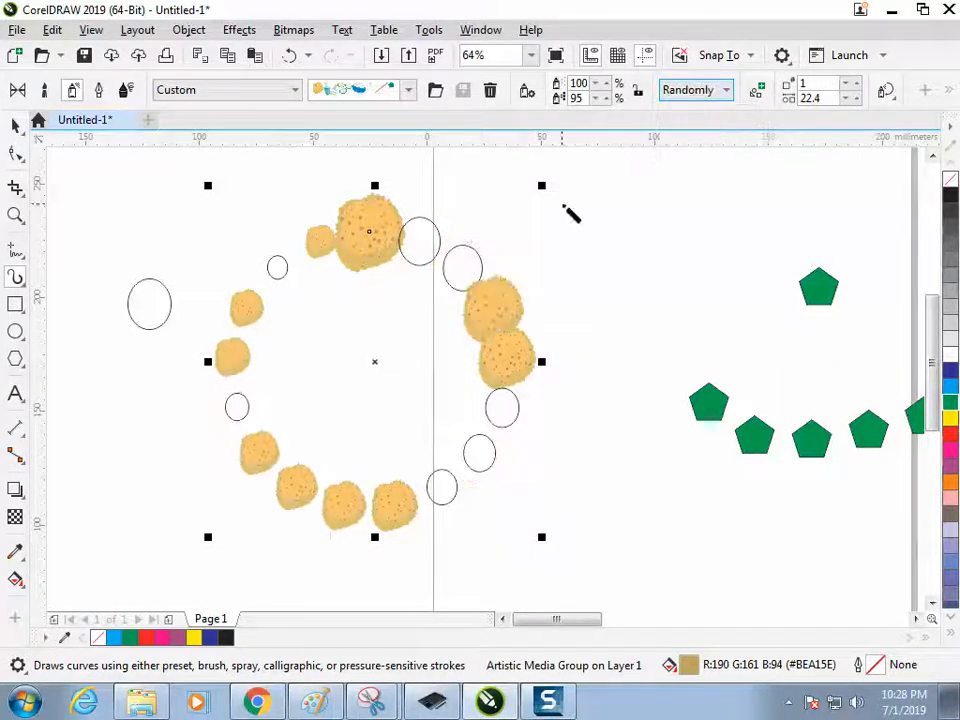
pyautogui.click(697, 92)
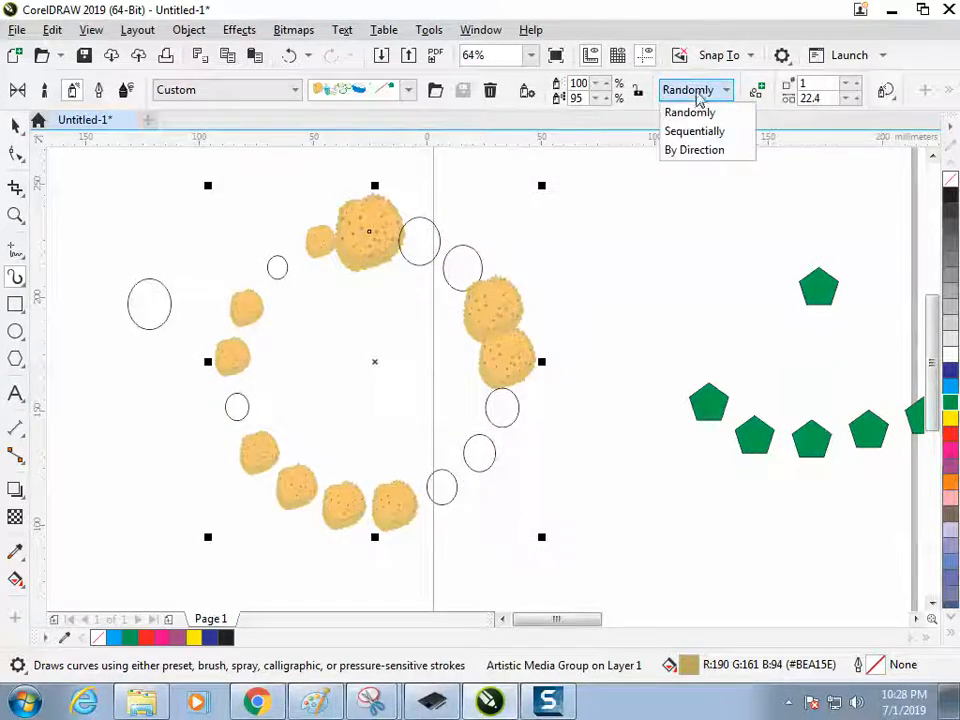
pyautogui.click(694, 150)
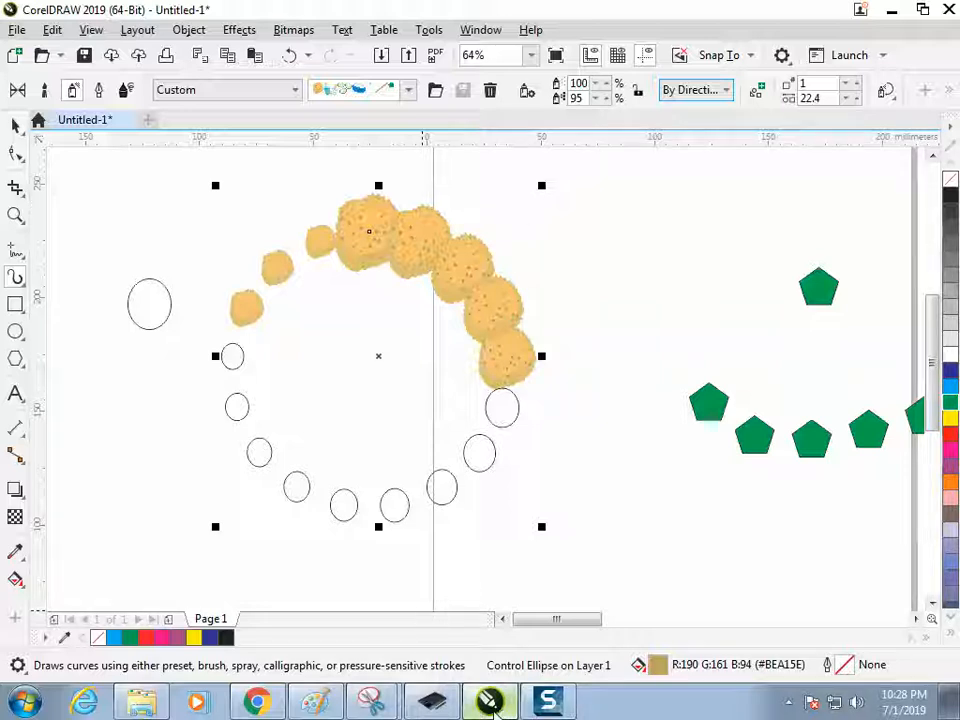
# Return to Paint and draw a long vertical divider in the blank area beside the spray workflow notes.
pyautogui.moveTo(500, 708)
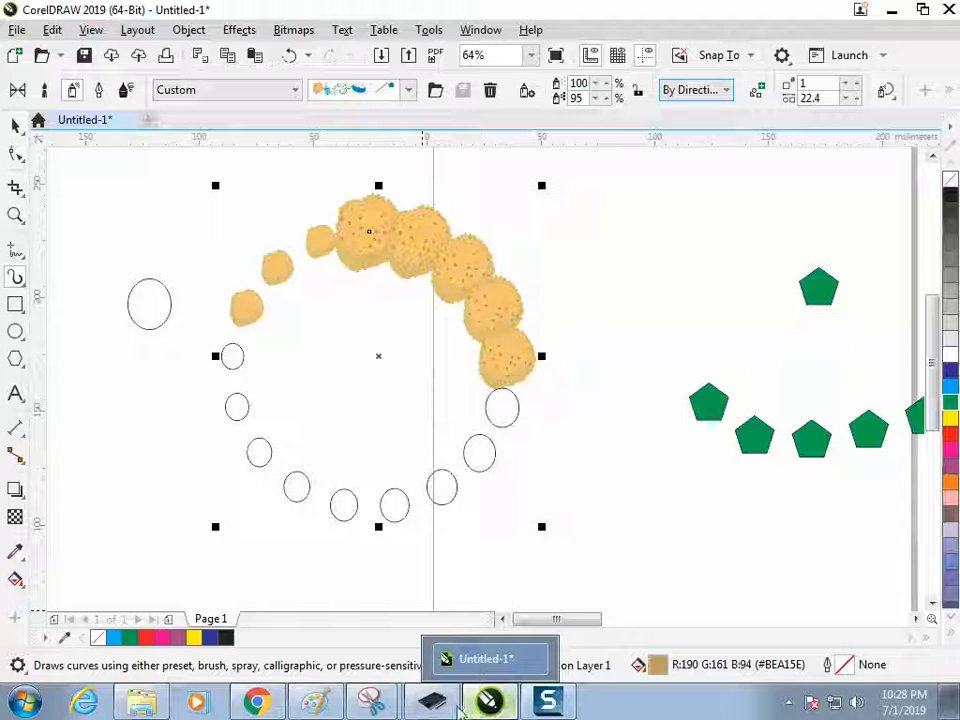
pyautogui.click(316, 703)
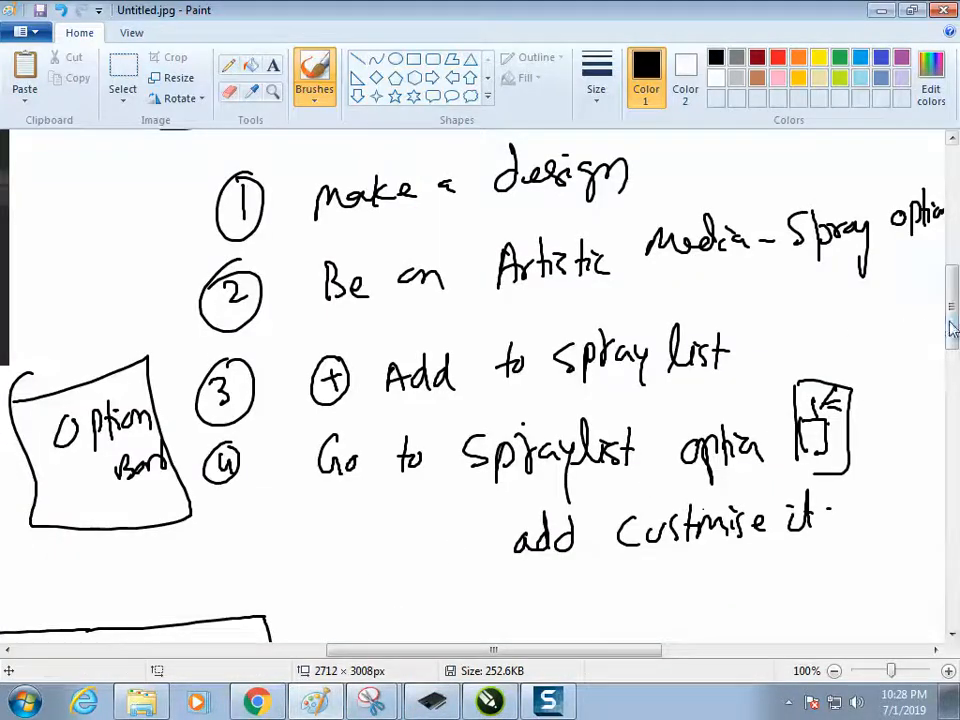
pyautogui.moveTo(952, 330)
pyautogui.mouseDown()
pyautogui.moveTo(952, 370)
pyautogui.moveTo(955, 292)
pyautogui.mouseUp()
pyautogui.moveTo(443, 652)
pyautogui.mouseDown()
pyautogui.moveTo(583, 628)
pyautogui.moveTo(642, 650)
pyautogui.mouseUp()
pyautogui.moveTo(432, 185)
pyautogui.mouseDown()
pyautogui.moveTo(434, 328)
pyautogui.moveTo(448, 588)
pyautogui.mouseUp()
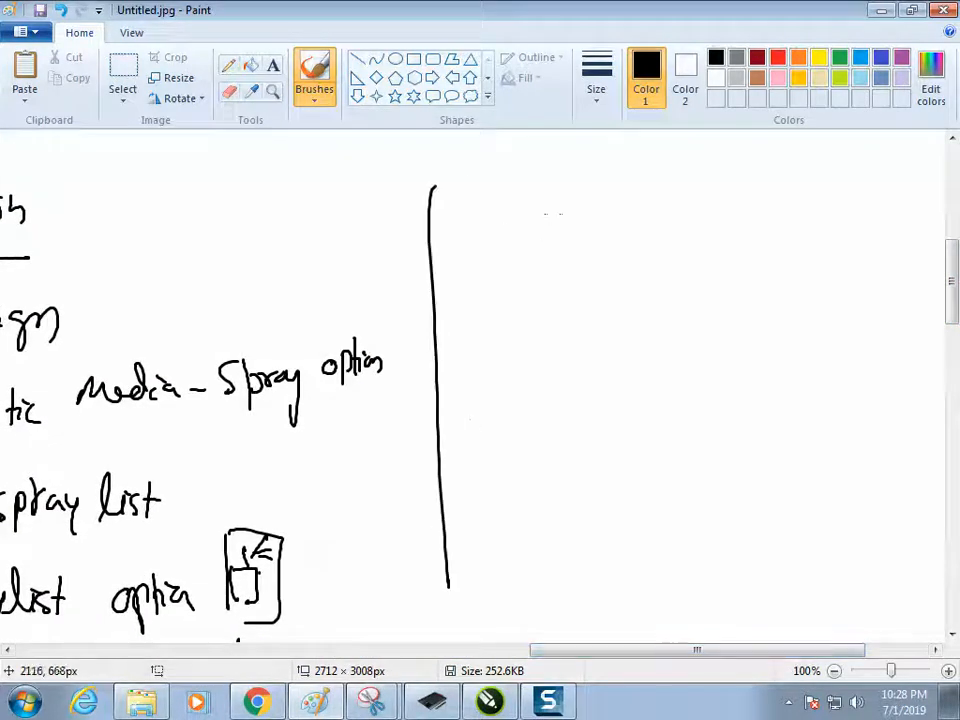
# Handwrite the heading "Spray" beyond the divider and draw a two-way branch below it.
pyautogui.moveTo(582, 192)
pyautogui.mouseDown()
pyautogui.moveTo(556, 229)
pyautogui.moveTo(600, 205)
pyautogui.moveTo(606, 220)
pyautogui.moveTo(623, 222)
pyautogui.moveTo(667, 229)
pyautogui.mouseUp()
pyautogui.moveTo(624, 232); pyautogui.dragTo(624, 285)
pyautogui.moveTo(465, 302)
pyautogui.mouseDown()
pyautogui.moveTo(778, 266)
pyautogui.moveTo(778, 300)
pyautogui.mouseUp()
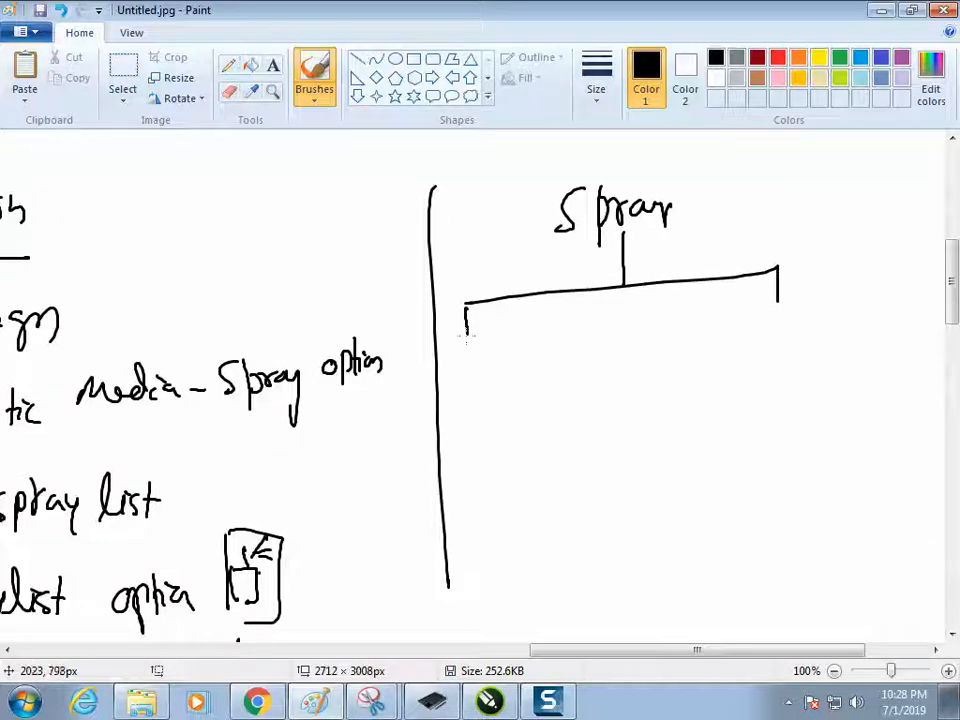
# Add a middle branch to the Spray diagram and handwrite the labels "Direction", "Sequence" and "Random" under the three branches.
pyautogui.moveTo(452, 392)
pyautogui.mouseDown()
pyautogui.moveTo(457, 429)
pyautogui.moveTo(479, 421)
pyautogui.moveTo(487, 401)
pyautogui.moveTo(497, 413)
pyautogui.moveTo(533, 391)
pyautogui.moveTo(578, 405)
pyautogui.mouseUp()
pyautogui.moveTo(643, 297); pyautogui.dragTo(656, 422)
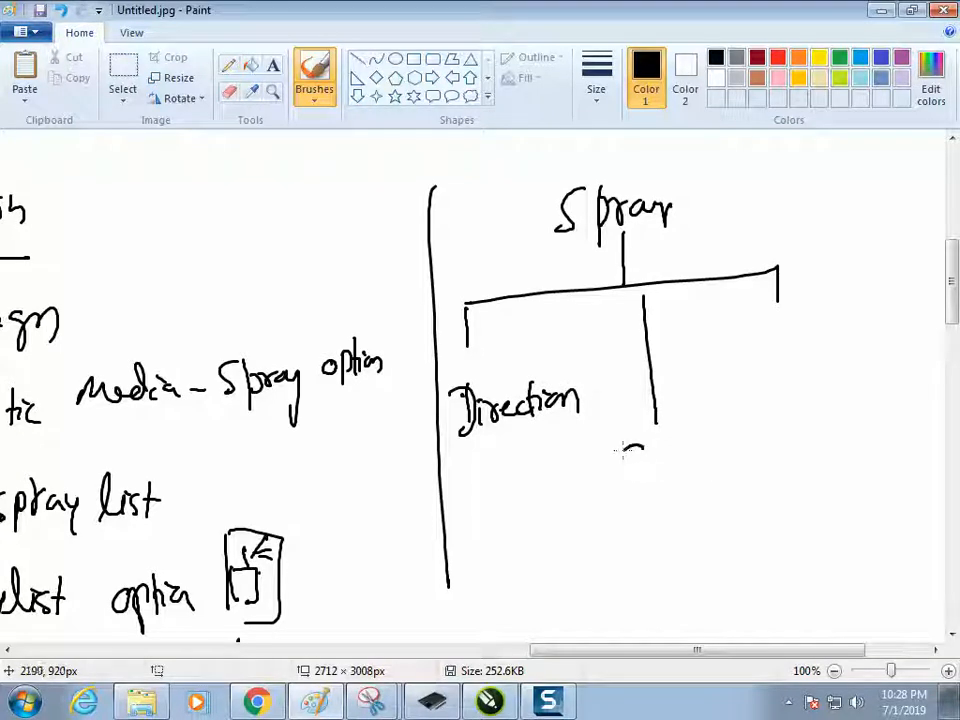
pyautogui.moveTo(657, 456)
pyautogui.mouseDown()
pyautogui.moveTo(689, 470)
pyautogui.moveTo(697, 459)
pyautogui.moveTo(755, 465)
pyautogui.mouseUp()
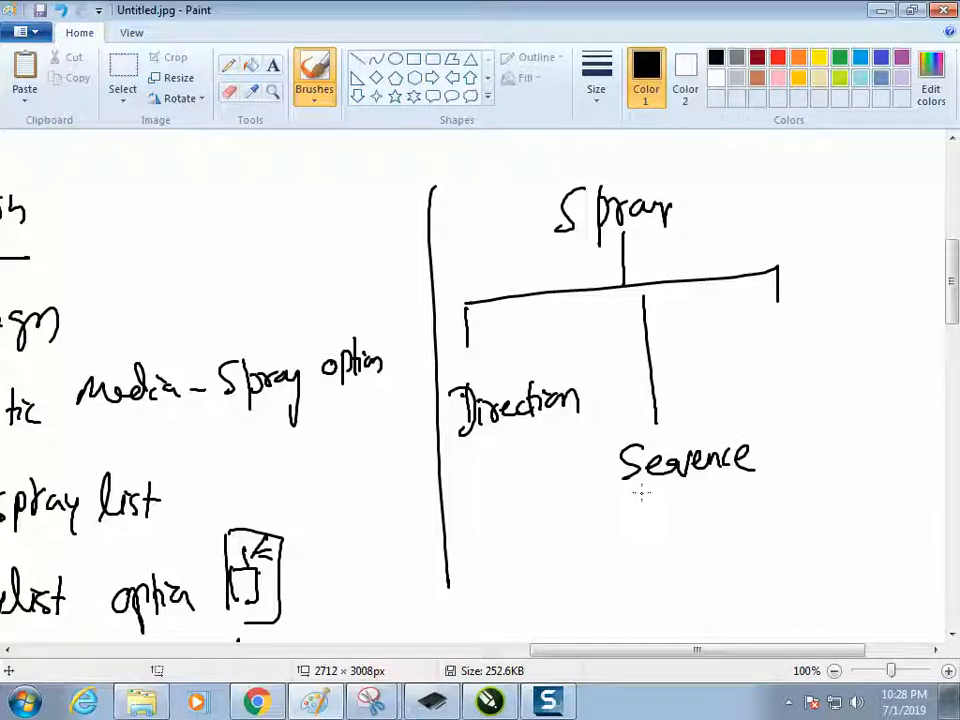
pyautogui.moveTo(752, 330)
pyautogui.mouseDown()
pyautogui.moveTo(774, 357)
pyautogui.moveTo(794, 347)
pyautogui.moveTo(790, 359)
pyautogui.moveTo(815, 343)
pyautogui.moveTo(815, 329)
pyautogui.moveTo(853, 339)
pyautogui.mouseUp()
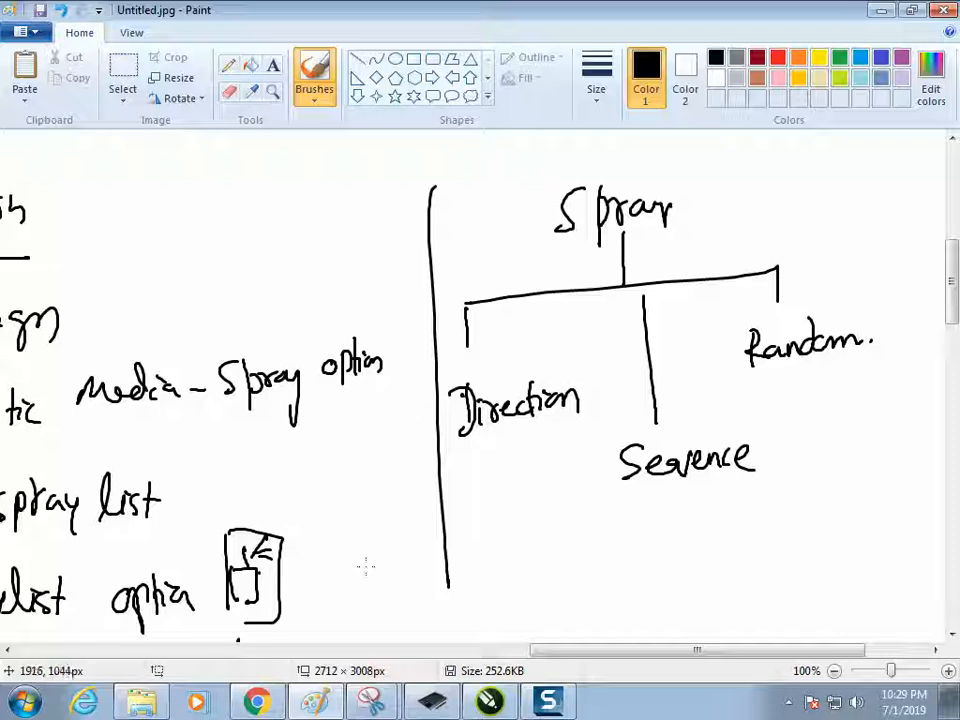
# Draw a horizontal divider below "Sequence", handwrite the underlined heading "Size" with a two-way branch, and label its first arm "fix".
pyautogui.moveTo(572, 651); pyautogui.dragTo(609, 651)
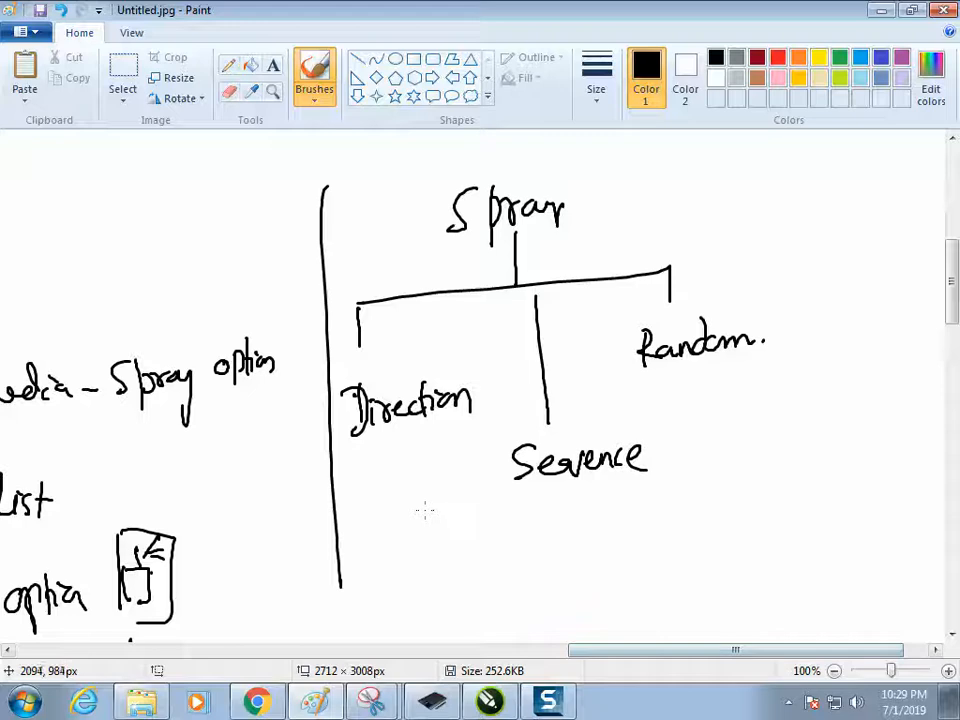
pyautogui.moveTo(396, 523); pyautogui.dragTo(778, 491)
pyautogui.scroll(-3, 840, 336)
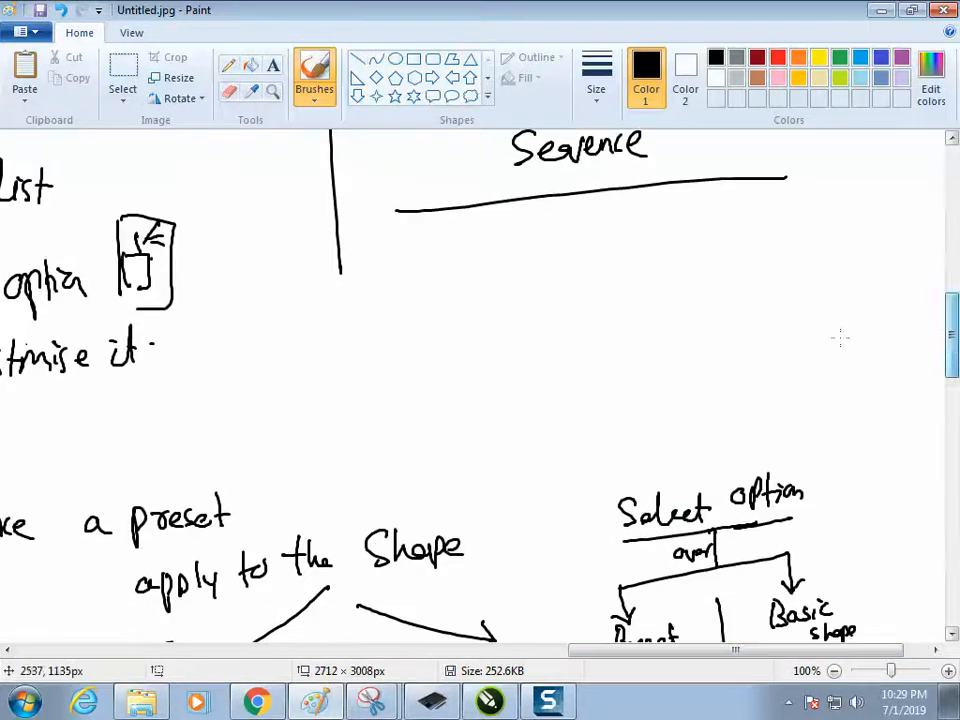
pyautogui.moveTo(578, 215)
pyautogui.mouseDown()
pyautogui.moveTo(559, 237)
pyautogui.moveTo(597, 218)
pyautogui.mouseUp()
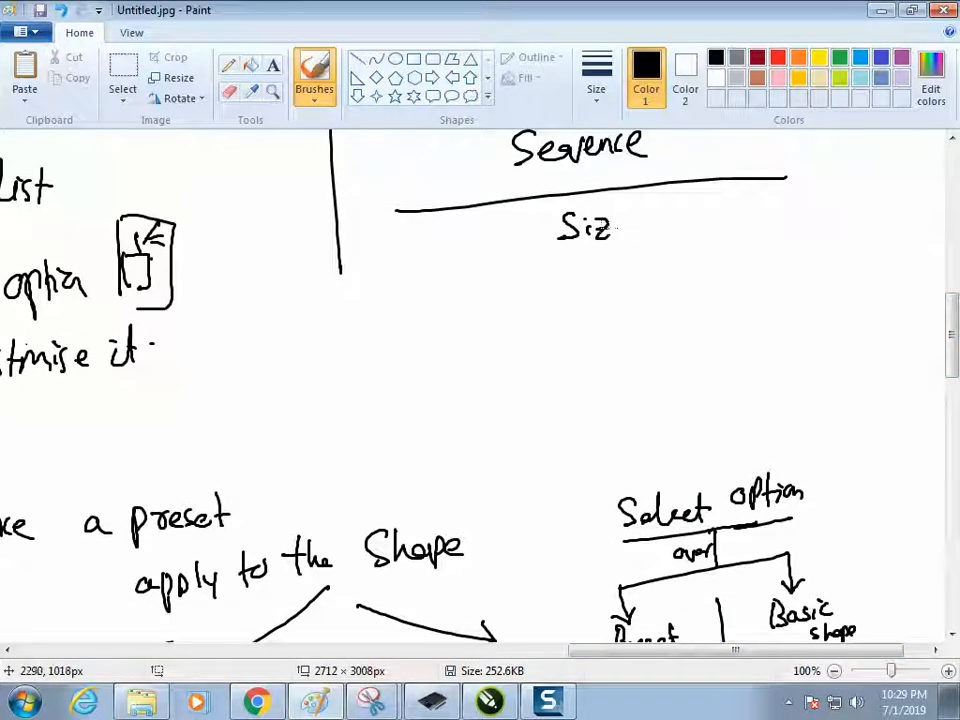
pyautogui.moveTo(542, 255); pyautogui.dragTo(644, 236)
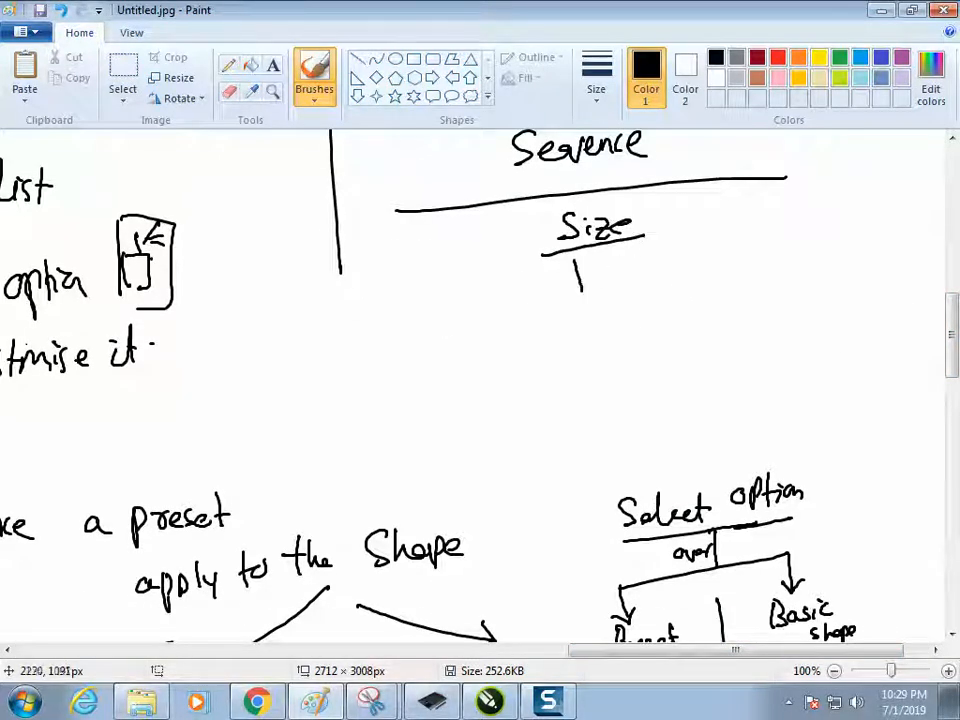
pyautogui.moveTo(443, 330)
pyautogui.mouseDown()
pyautogui.moveTo(693, 270)
pyautogui.moveTo(700, 305)
pyautogui.mouseUp()
pyautogui.moveTo(421, 370); pyautogui.dragTo(427, 411)
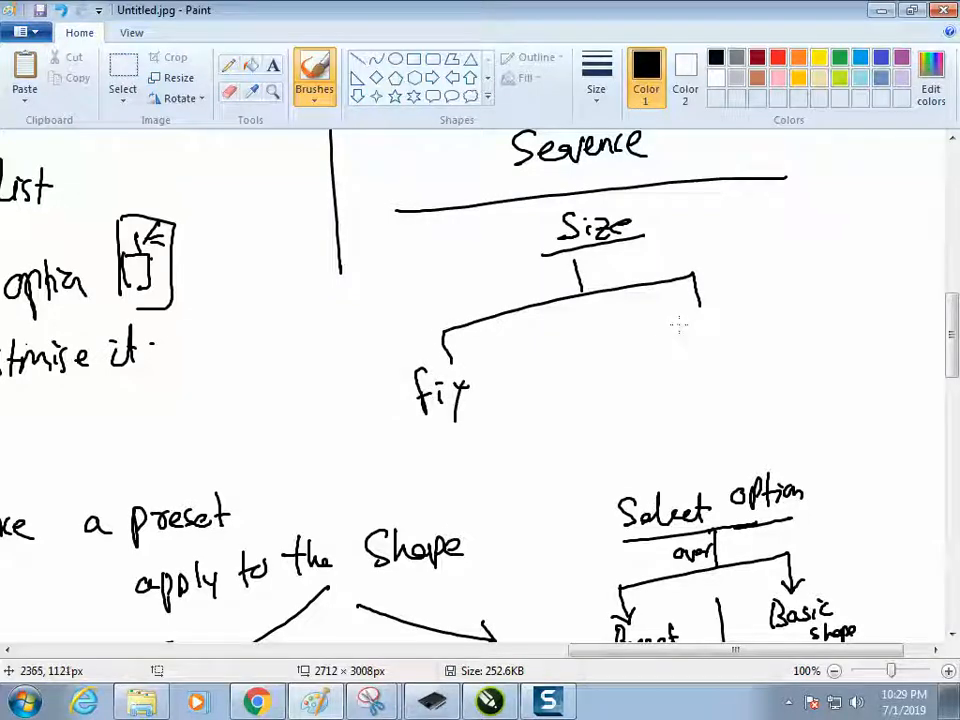
# Label the second Size branch "Variation" and split it into "min" and "max".
pyautogui.moveTo(706, 343)
pyautogui.mouseDown()
pyautogui.moveTo(743, 324)
pyautogui.moveTo(776, 324)
pyautogui.mouseUp()
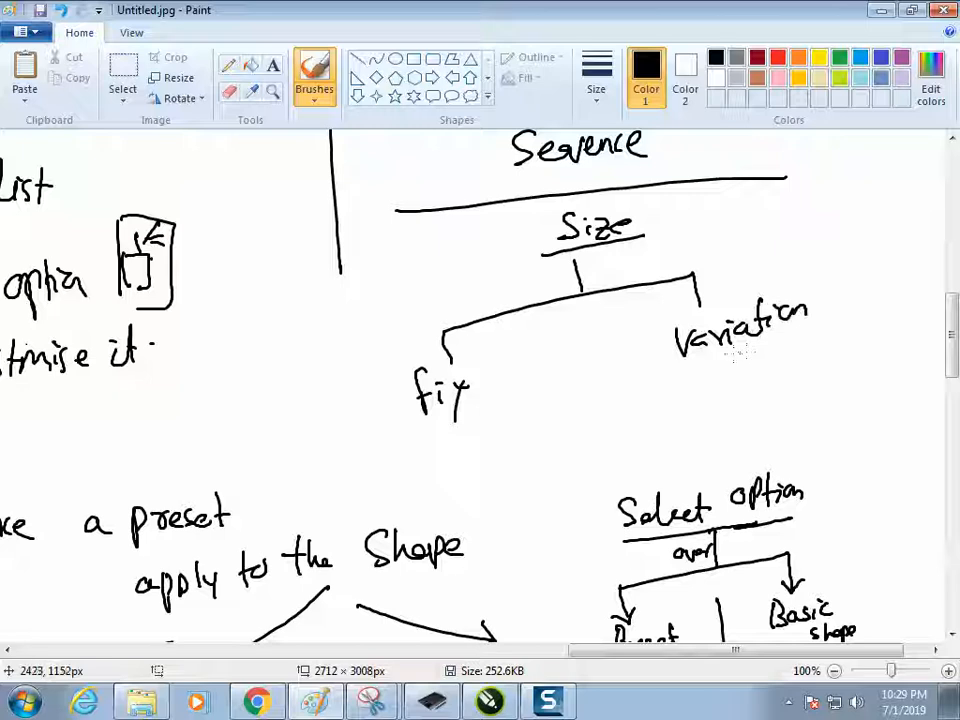
pyautogui.moveTo(732, 356); pyautogui.dragTo(718, 383)
pyautogui.moveTo(752, 356); pyautogui.dragTo(788, 361)
pyautogui.moveTo(692, 406); pyautogui.dragTo(718, 400)
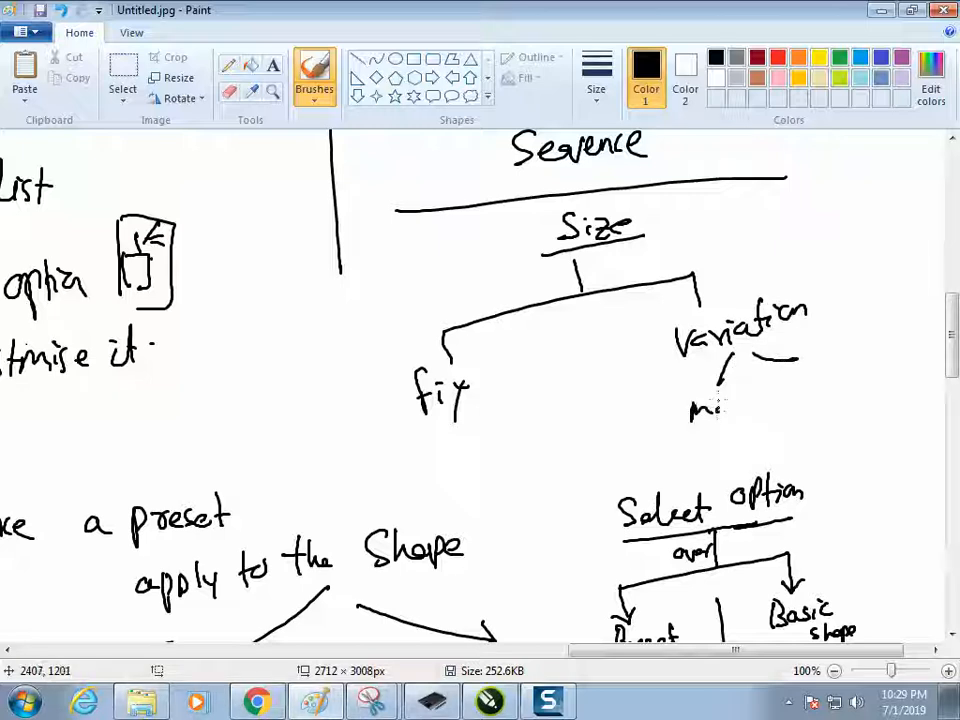
pyautogui.moveTo(815, 382); pyautogui.dragTo(842, 378)
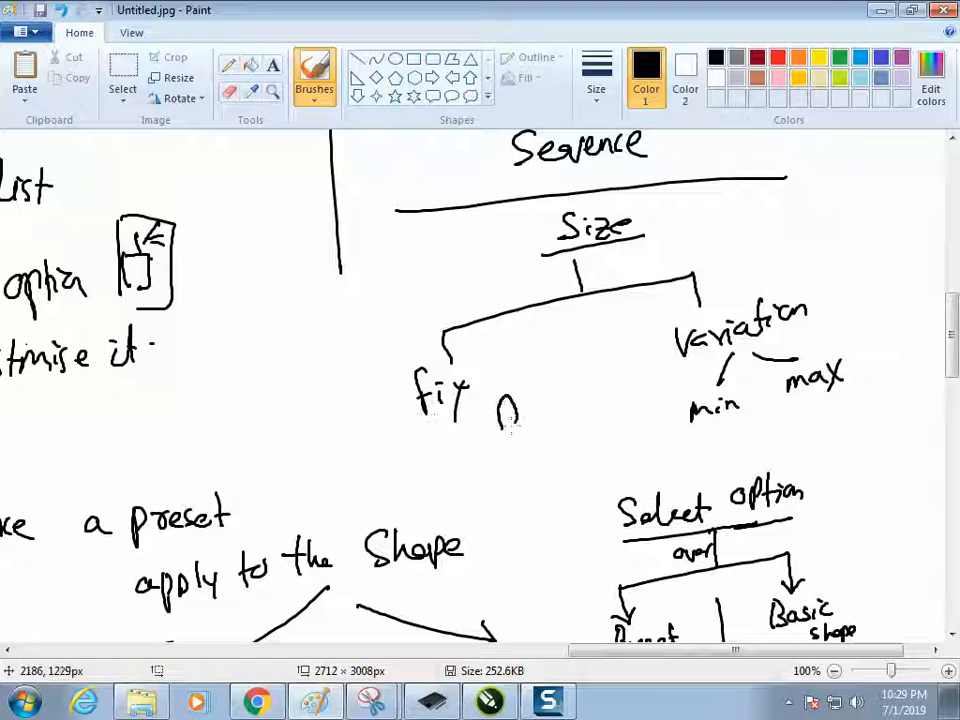
# Sketch a padlock beside "fix" and two small stacked boxes beside "Variation" and "min".
pyautogui.moveTo(511, 427); pyautogui.dragTo(537, 454)
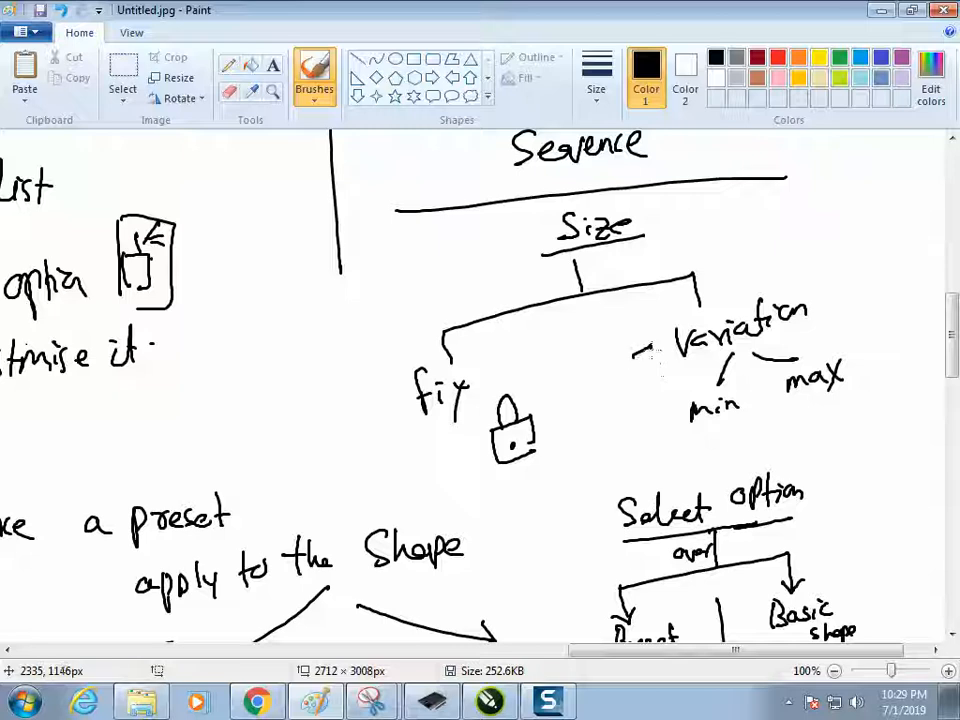
pyautogui.moveTo(647, 404); pyautogui.dragTo(653, 411)
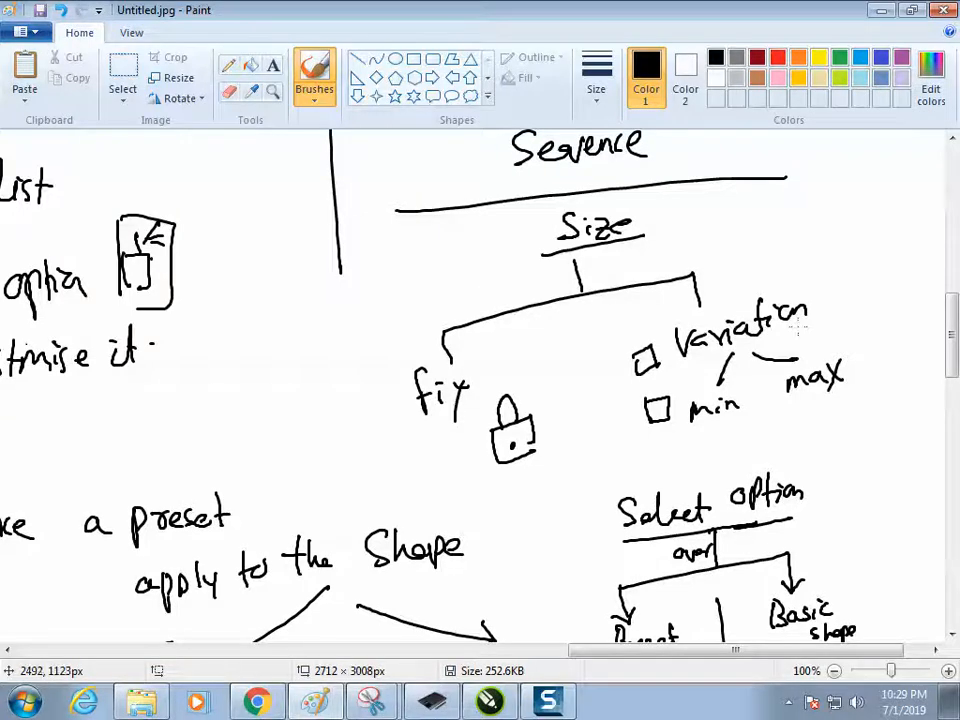
pyautogui.moveTo(948, 362)
pyautogui.mouseDown()
pyautogui.moveTo(945, 449)
pyautogui.moveTo(930, 476)
pyautogui.moveTo(941, 383)
pyautogui.mouseUp()
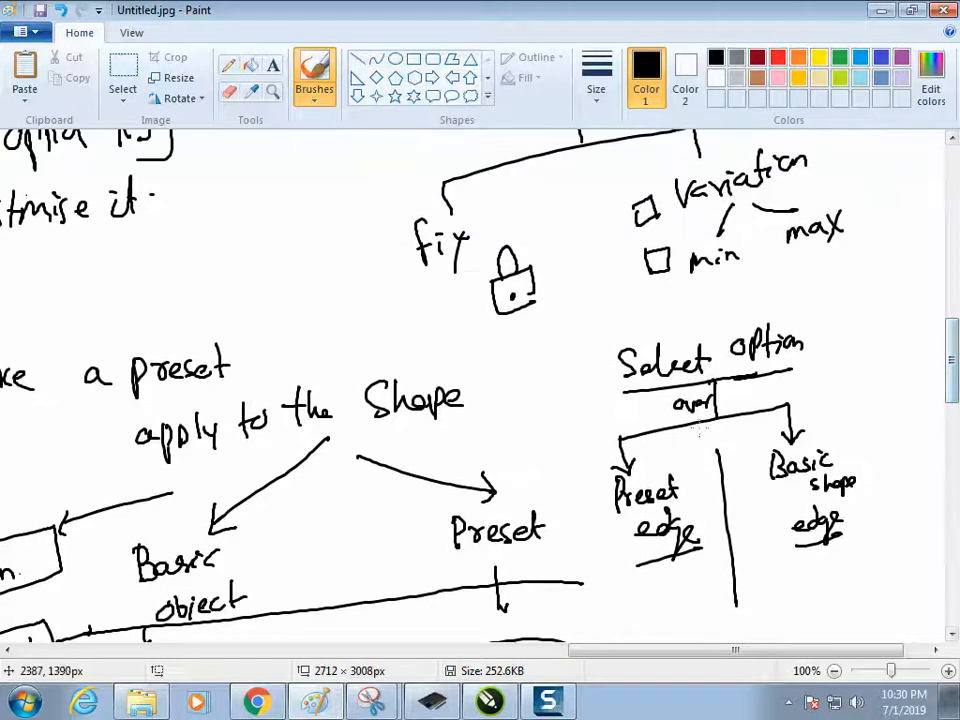
# Switch to CorelDRAW and put the Artistic Media tool in Calligraphic mode.
pyautogui.click(482, 700)
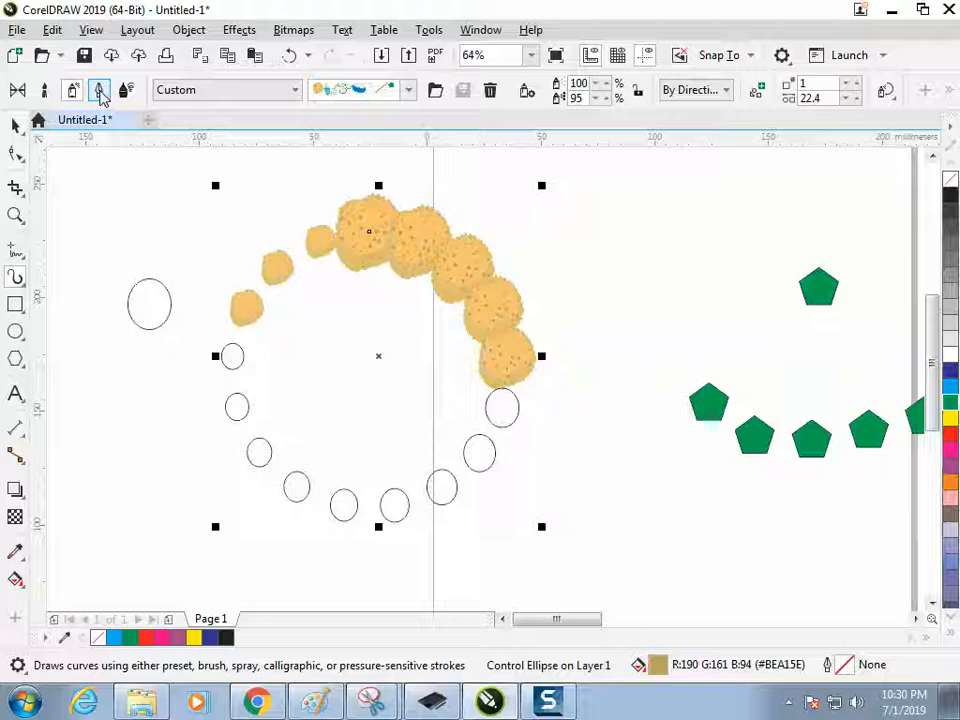
pyautogui.click(100, 90)
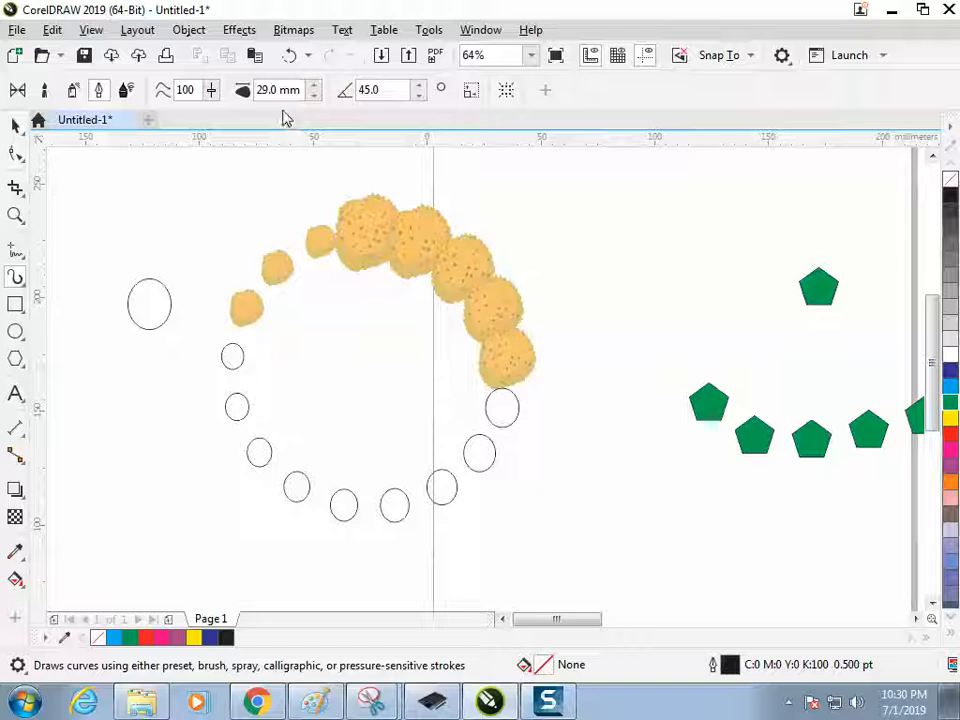
pyautogui.click(374, 94)
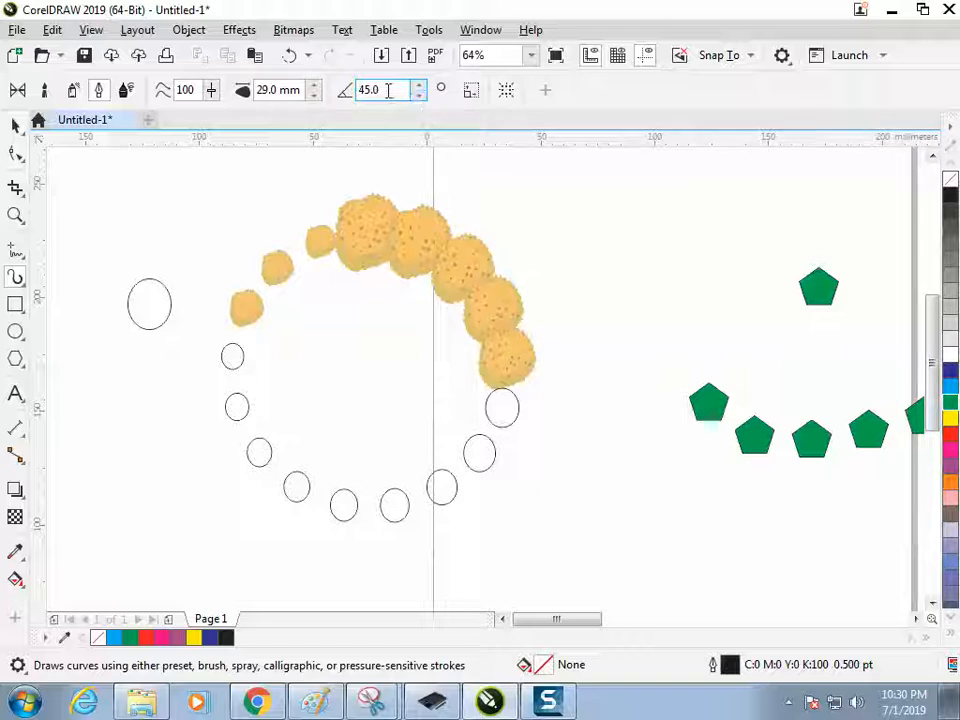
# Select all objects and move them about 200 mm to the right to clear drawing space, then return to the calligraphic brush.
pyautogui.click(138, 258)
pyautogui.hotkey('ctrl', 'a')
pyautogui.press('space')
pyautogui.moveTo(276, 270); pyautogui.dragTo(736, 280)
pyautogui.press('space')
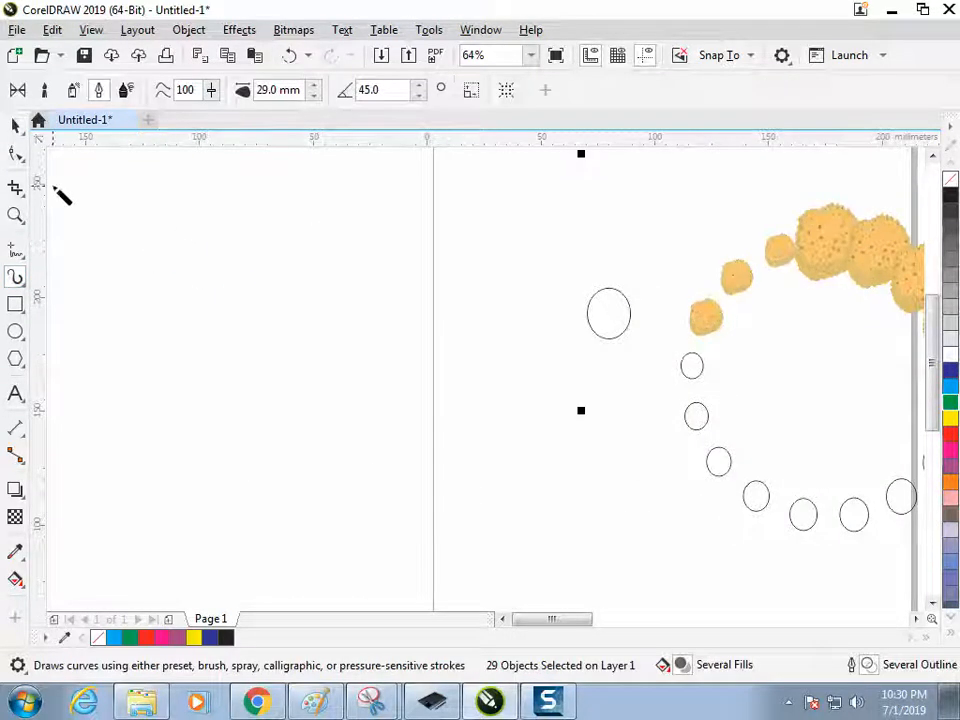
# Draw a 2-shaped calligraphic stroke in the cleared space and vary its calligraphic angle, trying 0 and ending at 55 degrees.
pyautogui.moveTo(160, 320)
pyautogui.mouseDown()
pyautogui.moveTo(245, 242)
pyautogui.moveTo(212, 412)
pyautogui.moveTo(425, 356)
pyautogui.mouseUp()
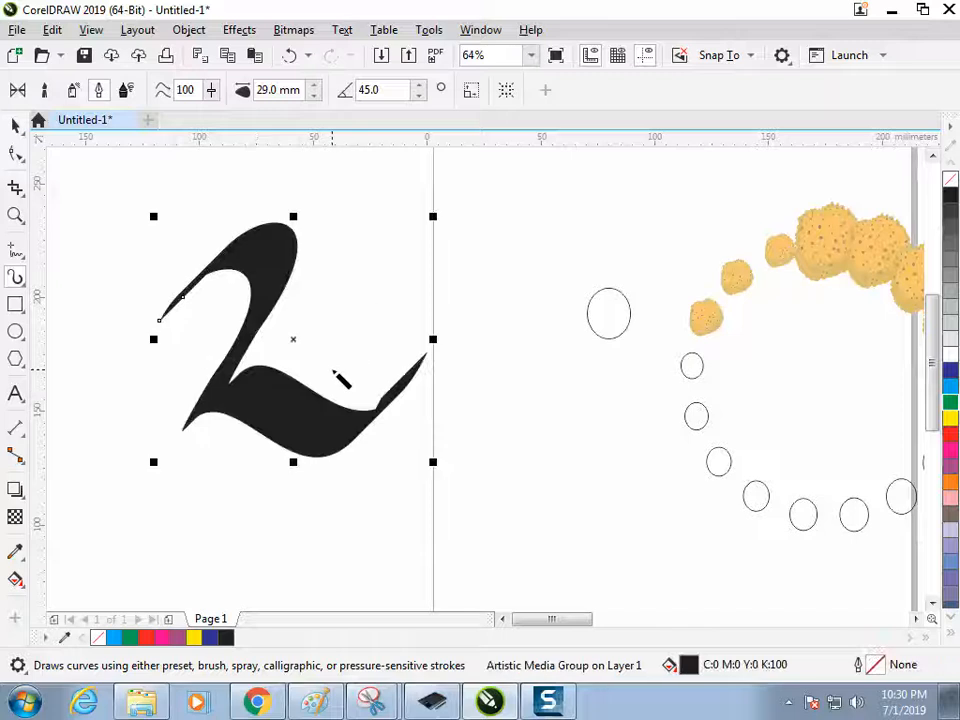
pyautogui.moveTo(388, 90); pyautogui.dragTo(364, 93)
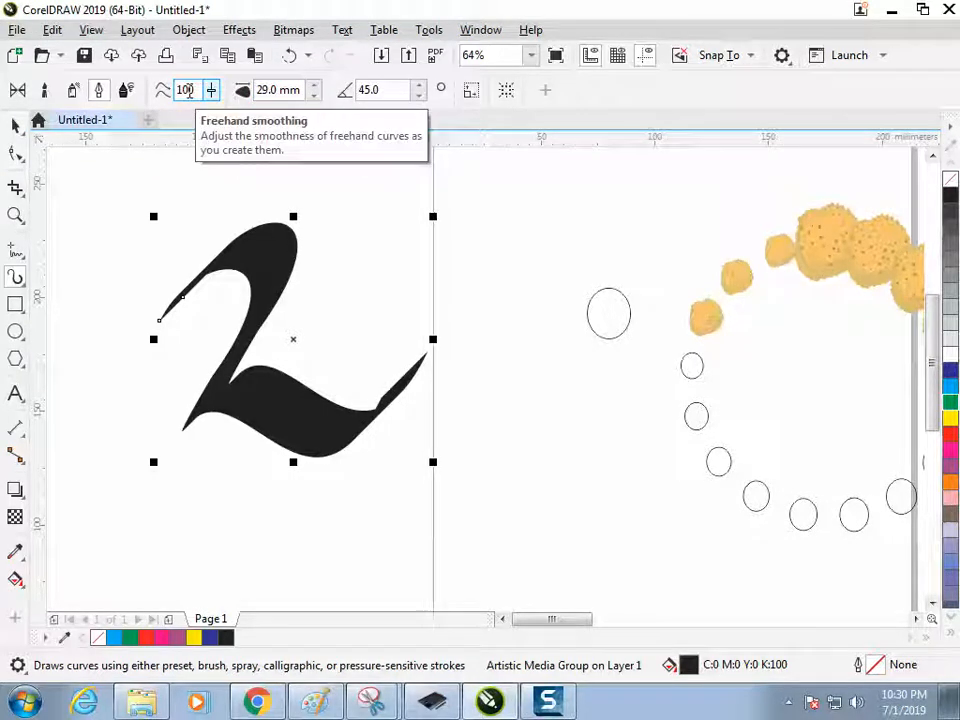
pyautogui.click(442, 92)
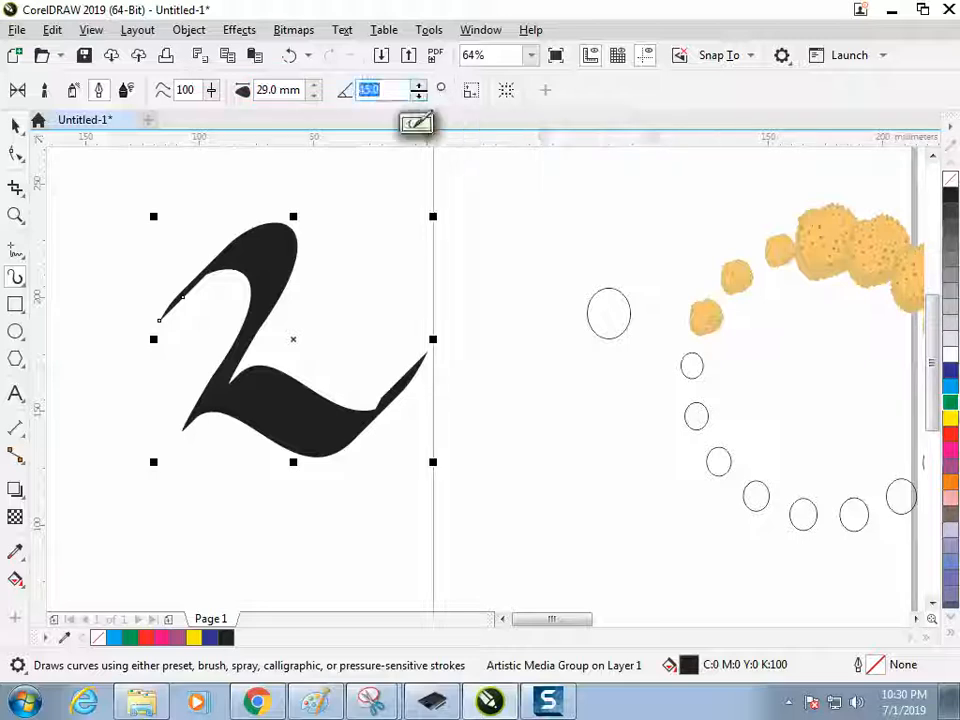
pyautogui.moveTo(419, 90)
pyautogui.mouseDown()
pyautogui.moveTo(422, 80)
pyautogui.moveTo(412, 136)
pyautogui.mouseUp()
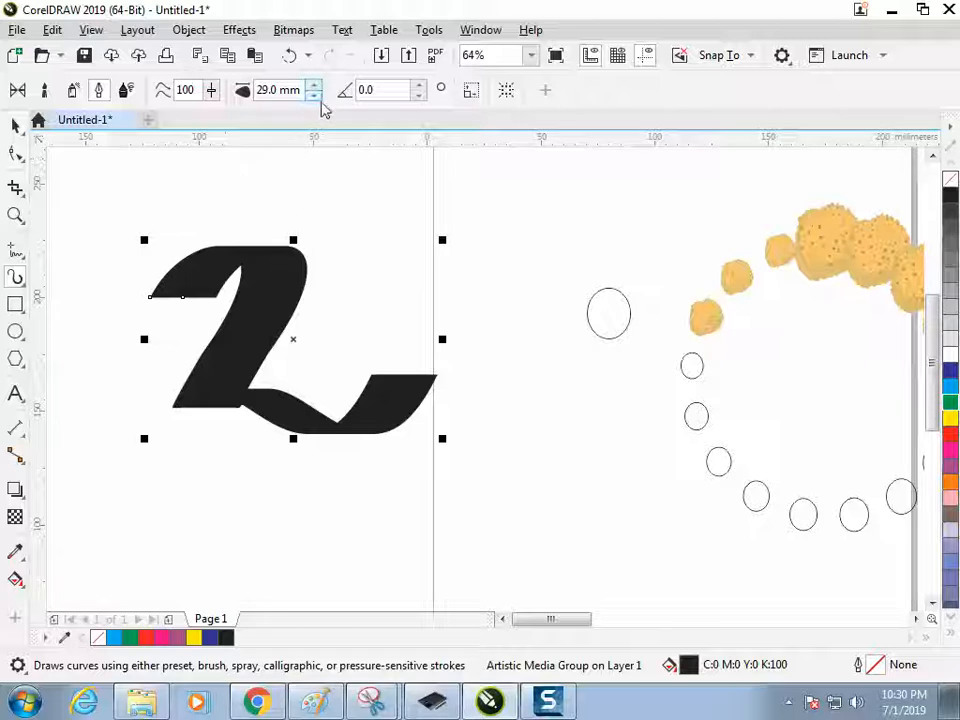
pyautogui.moveTo(419, 91); pyautogui.dragTo(420, 83)
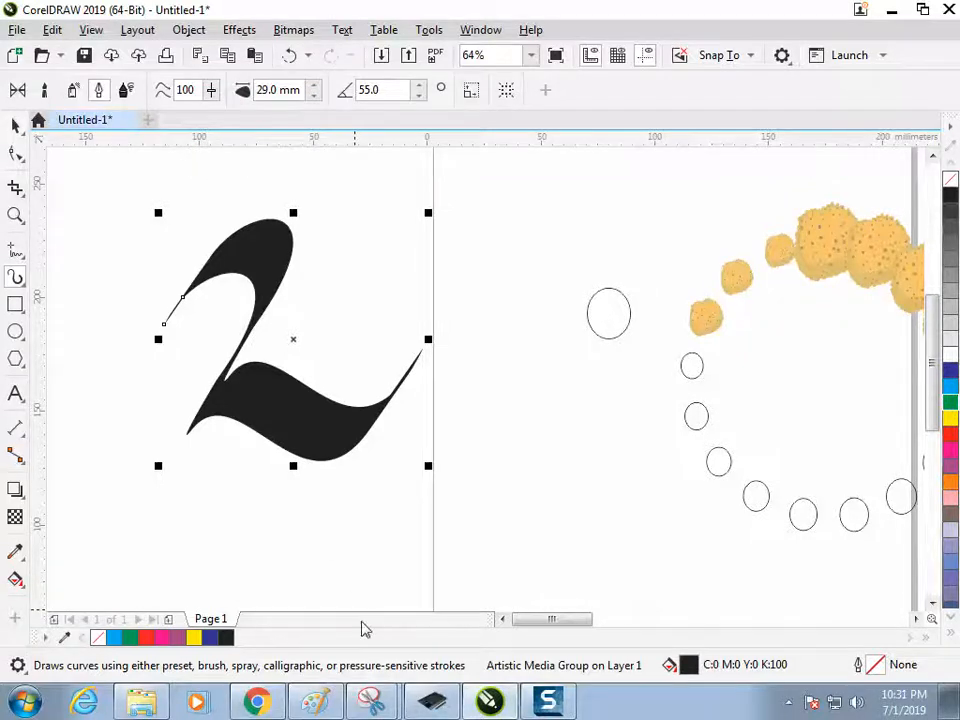
# Return to Paint, draw a horizontal divider in the blank area below the Ctrl+K notes, and handwrite "Calligraphy" with a branch line beneath.
pyautogui.click(318, 703)
pyautogui.moveTo(604, 650); pyautogui.dragTo(642, 648)
pyautogui.moveTo(951, 378); pyautogui.dragTo(951, 531)
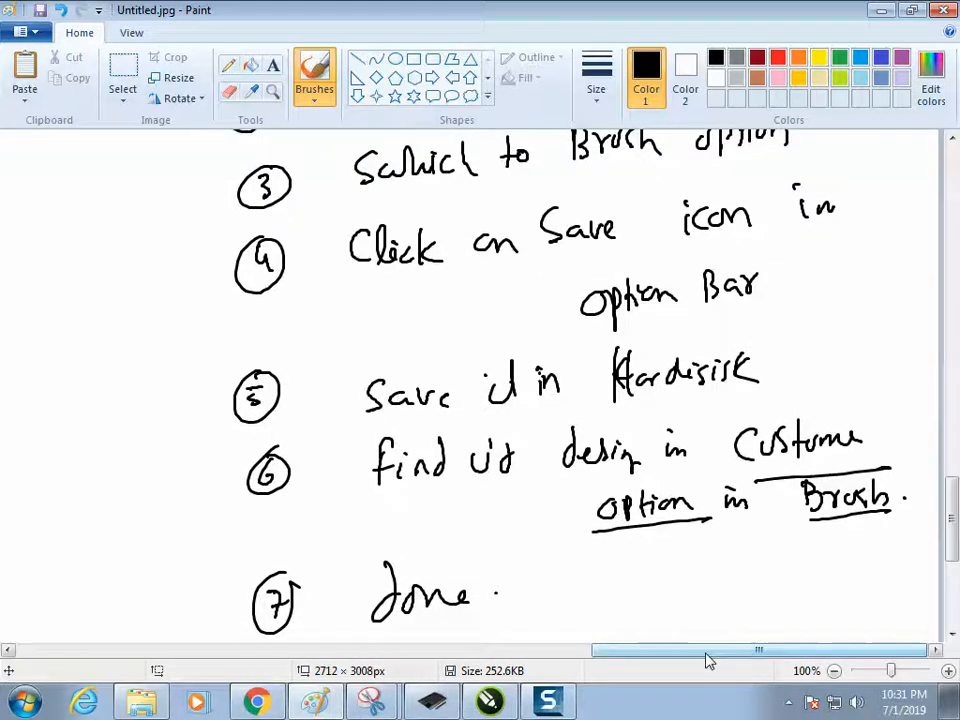
pyautogui.moveTo(709, 658); pyautogui.dragTo(380, 648)
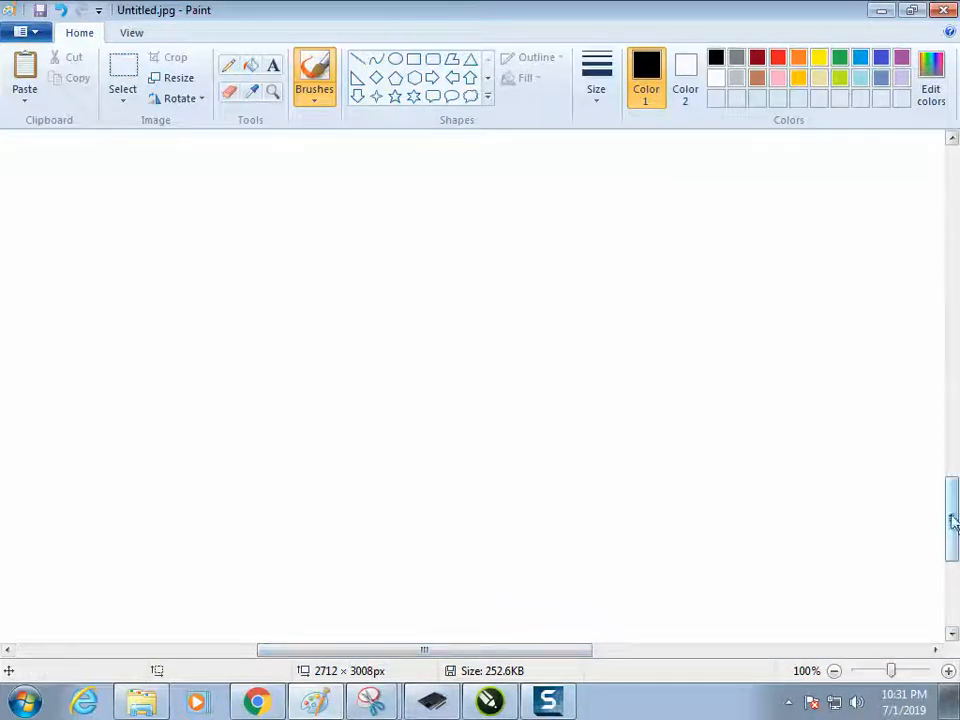
pyautogui.moveTo(954, 519)
pyautogui.mouseDown()
pyautogui.moveTo(954, 422)
pyautogui.moveTo(955, 447)
pyautogui.mouseUp()
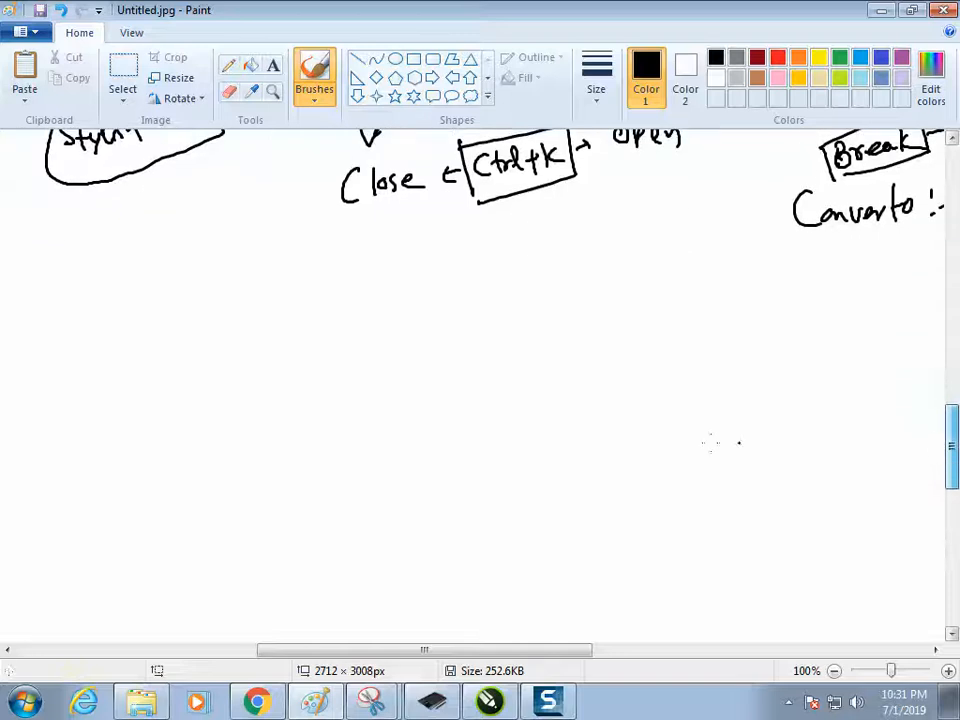
pyautogui.moveTo(44, 300); pyautogui.dragTo(685, 285)
pyautogui.moveTo(203, 333)
pyautogui.mouseDown()
pyautogui.moveTo(220, 364)
pyautogui.moveTo(268, 340)
pyautogui.moveTo(282, 366)
pyautogui.moveTo(294, 355)
pyautogui.moveTo(374, 349)
pyautogui.moveTo(378, 364)
pyautogui.moveTo(262, 435)
pyautogui.mouseUp()
pyautogui.moveTo(133, 458); pyautogui.dragTo(481, 415)
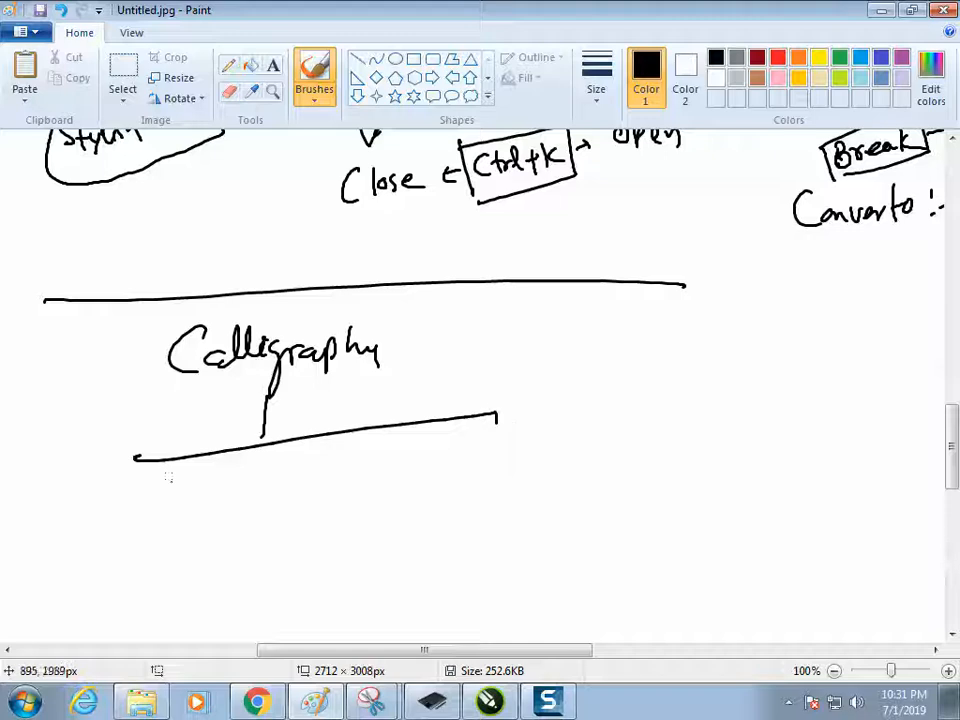
# Label the Calligraphy branches "Size", "angle" and "smoothness", and add a short dash after the heading.
pyautogui.moveTo(104, 526); pyautogui.dragTo(92, 560)
pyautogui.moveTo(112, 541)
pyautogui.mouseDown()
pyautogui.moveTo(140, 554)
pyautogui.moveTo(170, 549)
pyautogui.mouseUp()
pyautogui.moveTo(262, 534)
pyautogui.mouseDown()
pyautogui.moveTo(326, 534)
pyautogui.moveTo(347, 522)
pyautogui.mouseUp()
pyautogui.moveTo(453, 472); pyautogui.dragTo(476, 481)
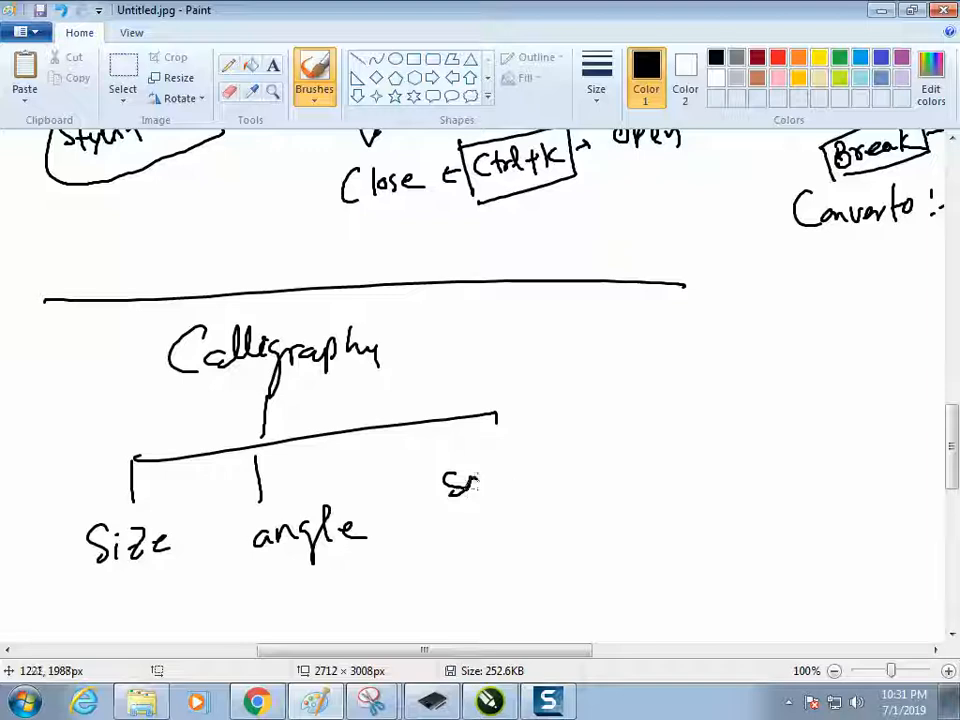
pyautogui.moveTo(528, 462)
pyautogui.mouseDown()
pyautogui.moveTo(548, 476)
pyautogui.moveTo(588, 468)
pyautogui.mouseUp()
pyautogui.moveTo(497, 418); pyautogui.dragTo(500, 456)
pyautogui.moveTo(490, 441); pyautogui.dragTo(507, 441)
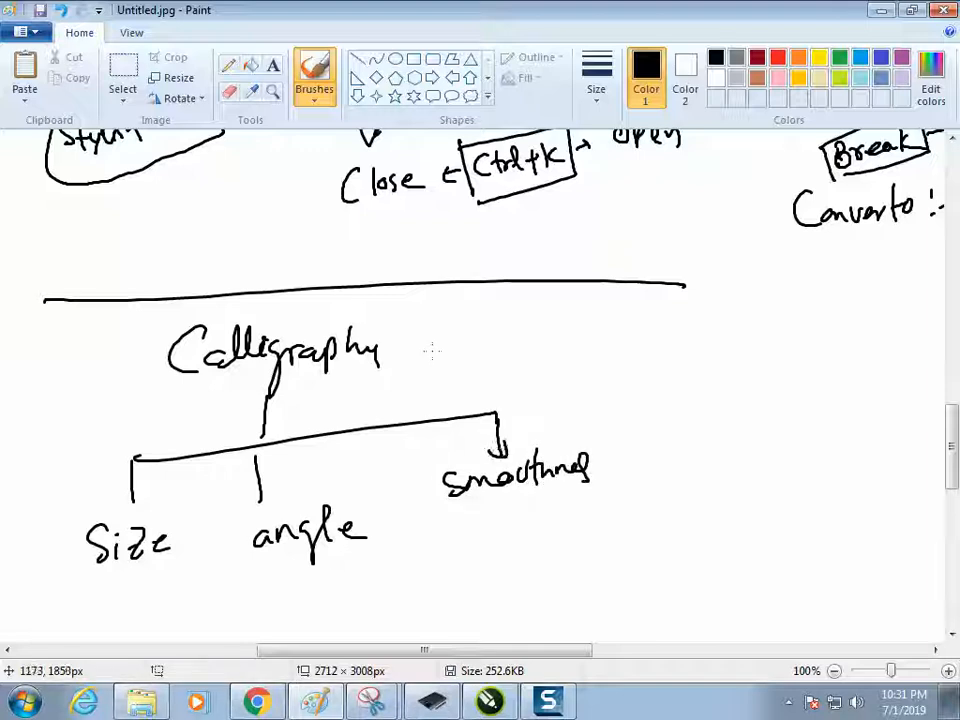
pyautogui.moveTo(406, 352); pyautogui.dragTo(471, 347)
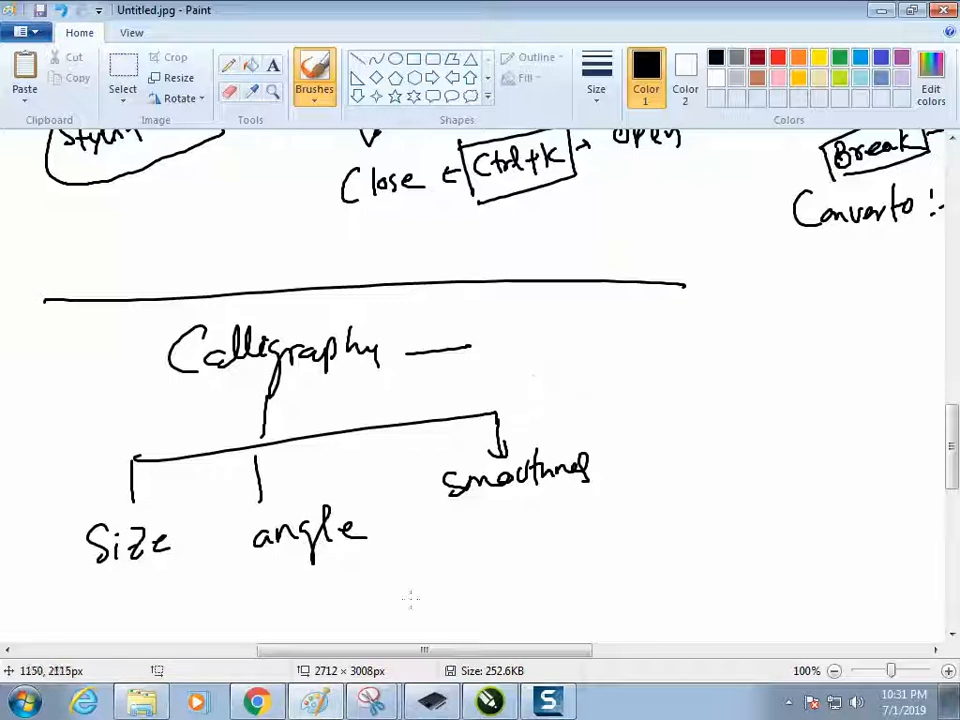
pyautogui.moveTo(425, 612)
pyautogui.mouseDown()
pyautogui.moveTo(458, 560)
pyautogui.moveTo(482, 607)
pyautogui.mouseUp()
pyautogui.hotkey('ctrl', 'z')
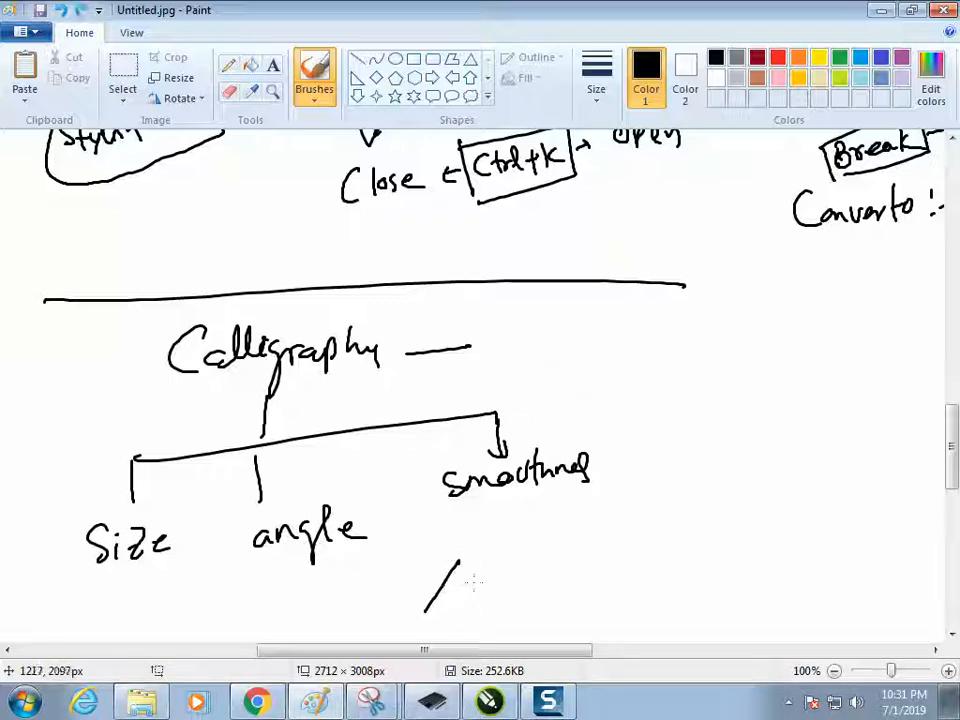
pyautogui.hotkey('ctrl', 'z')
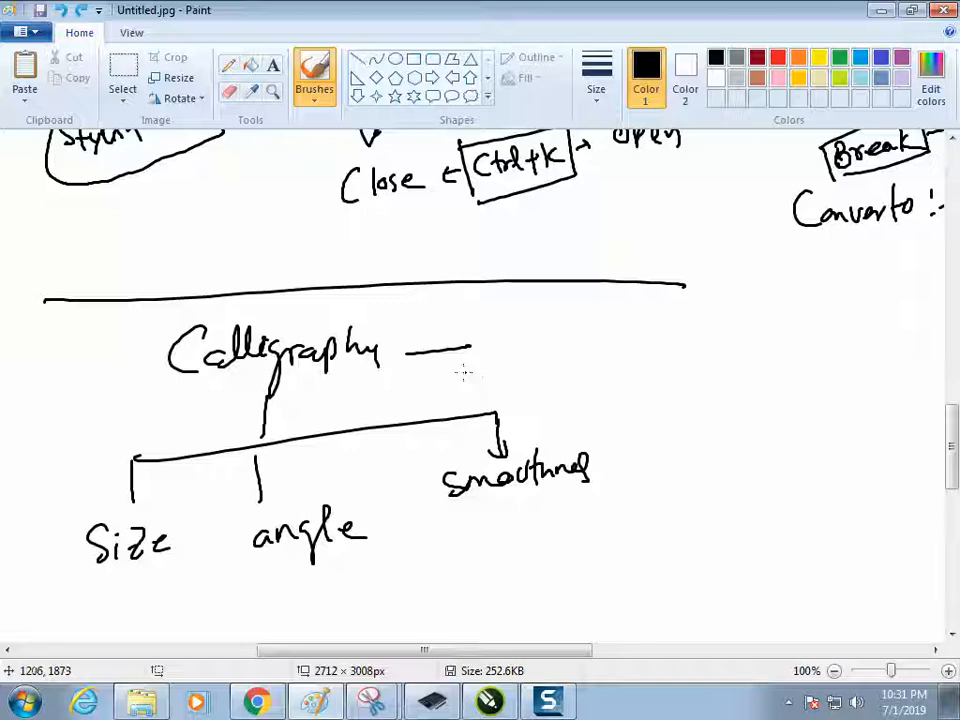
# Save the notes as a JPEG named "calligraphy artistic media" in the corel draw folder of the Pictures library.
pyautogui.click(30, 31)
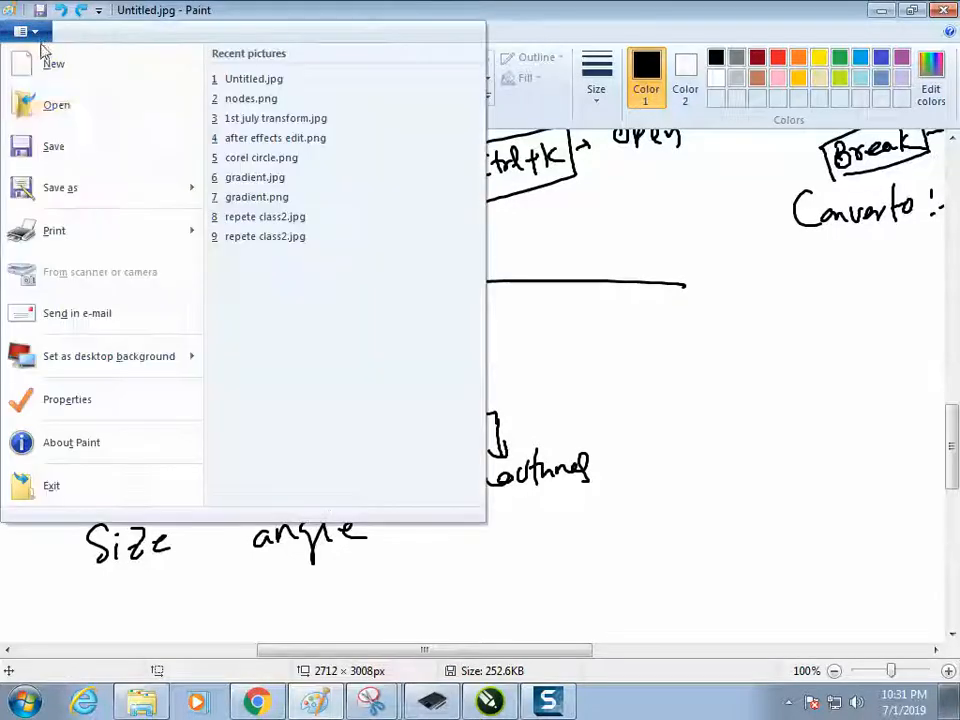
pyautogui.moveTo(92, 194)
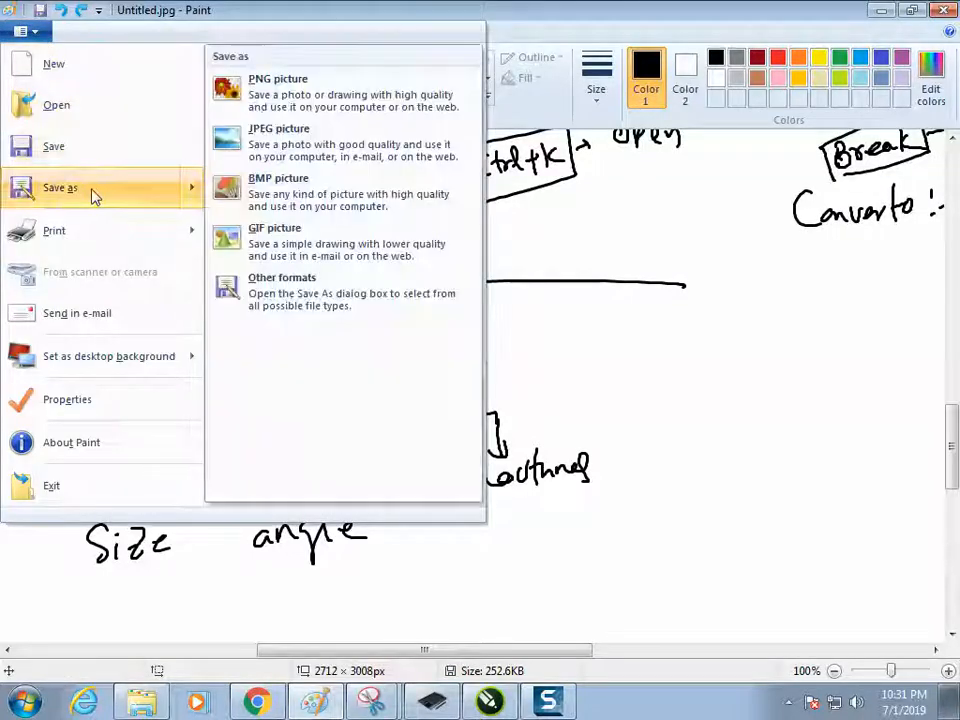
pyautogui.click(281, 144)
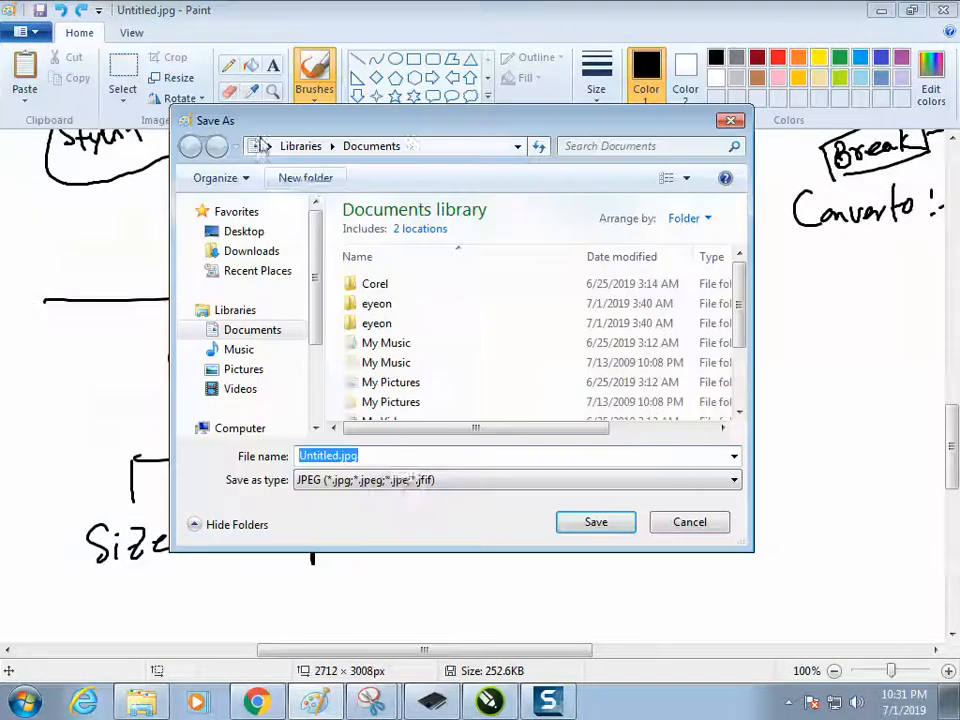
pyautogui.click(271, 331)
pyautogui.moveTo(322, 291); pyautogui.dragTo(315, 321)
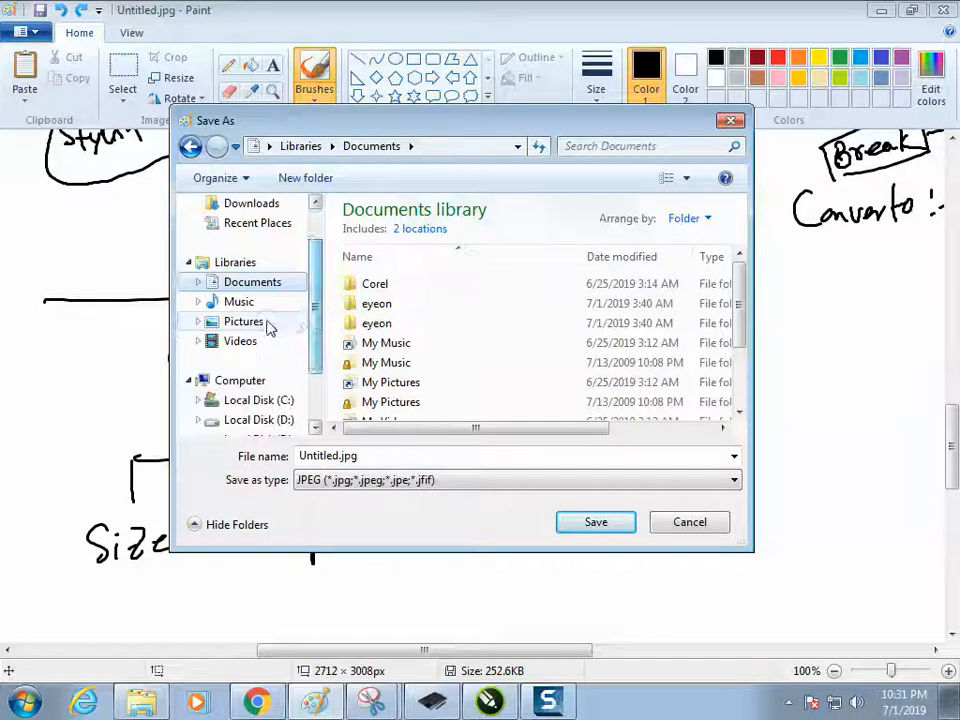
pyautogui.click(266, 323)
pyautogui.doubleClick(536, 308)
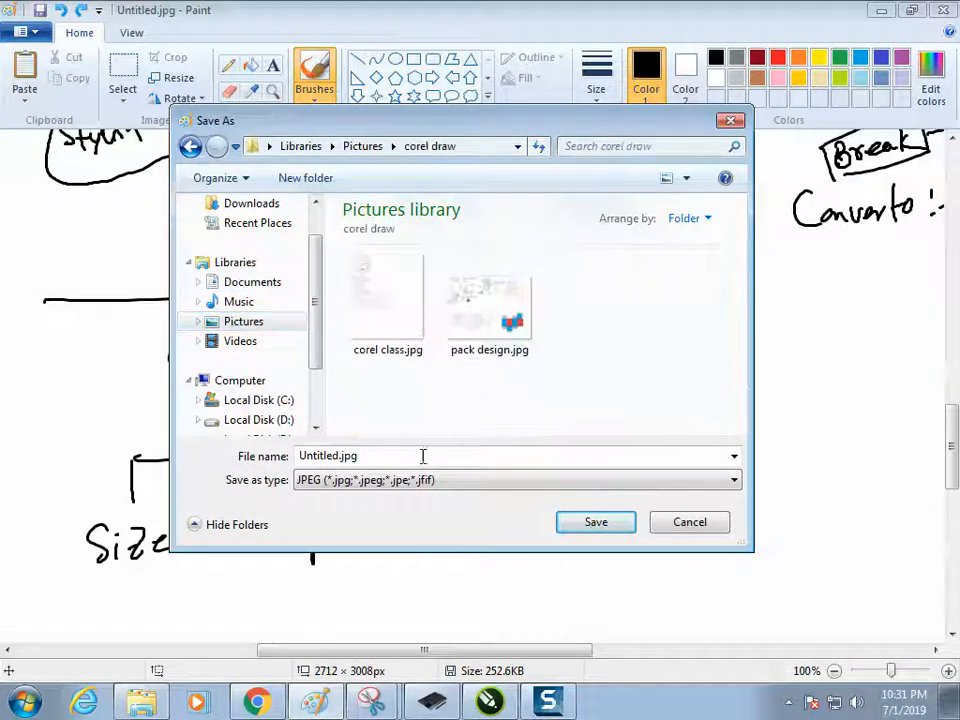
pyautogui.doubleClick(426, 456)
pyautogui.write('cal')
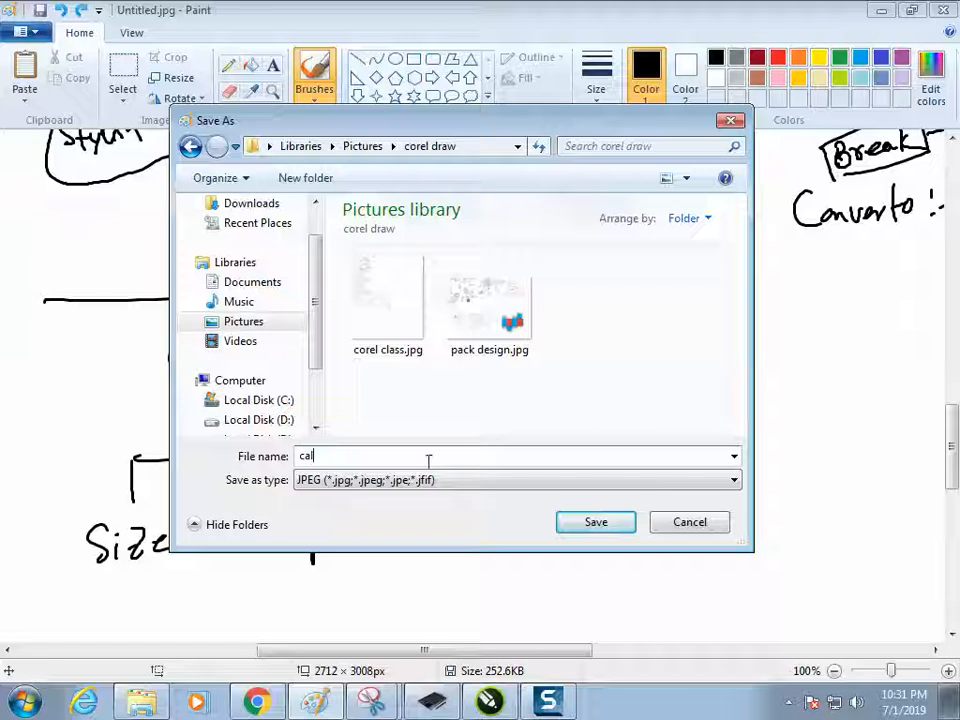
pyautogui.write('ligraphy ')
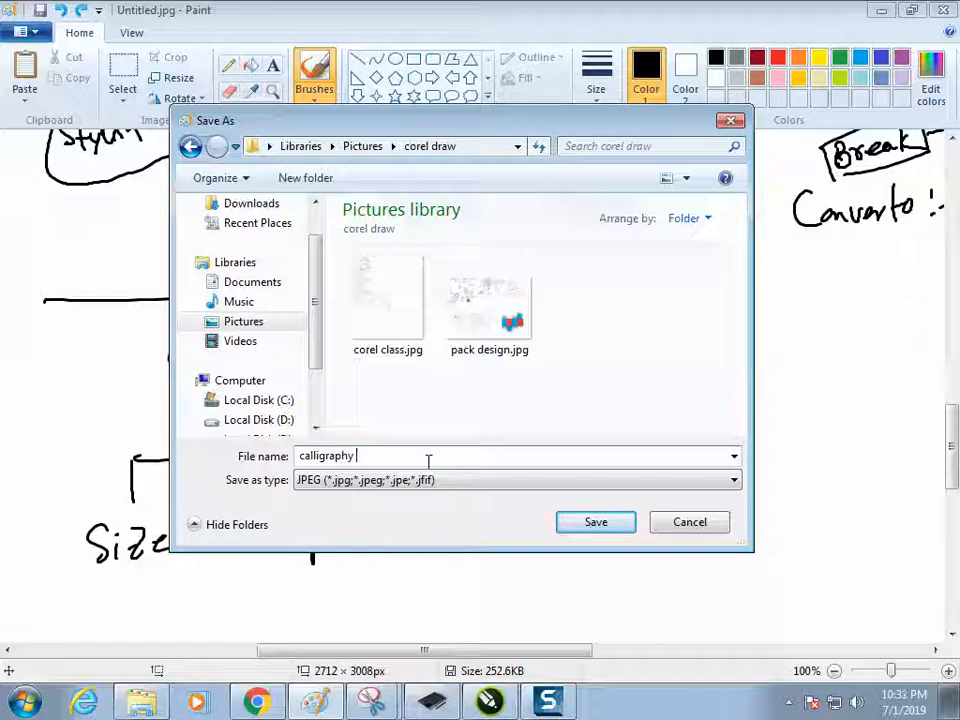
pyautogui.write('artistic ')
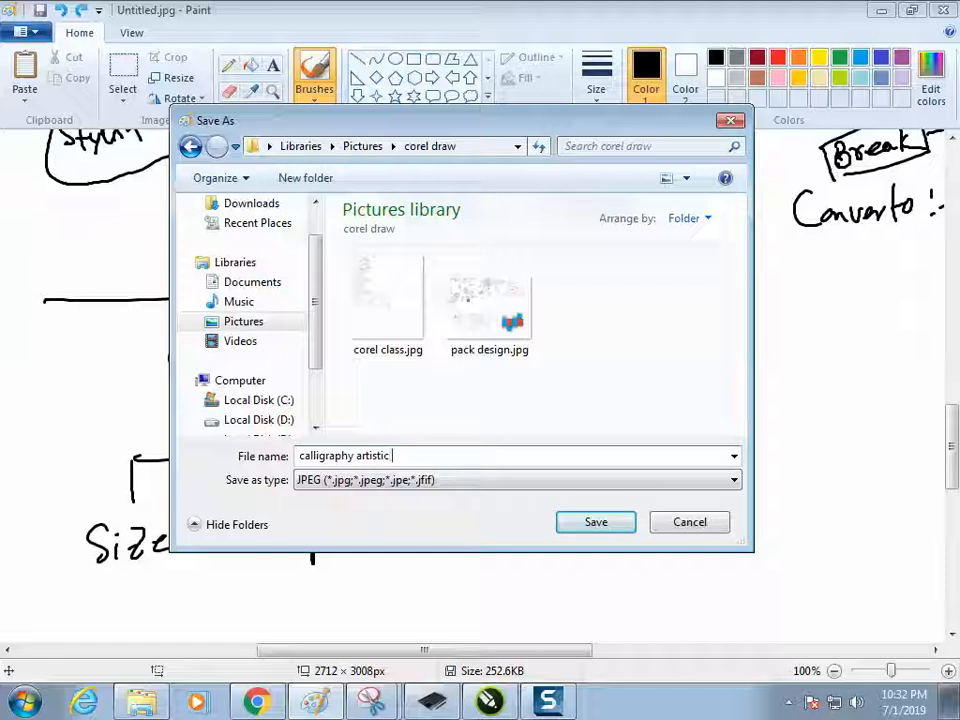
pyautogui.write('media')
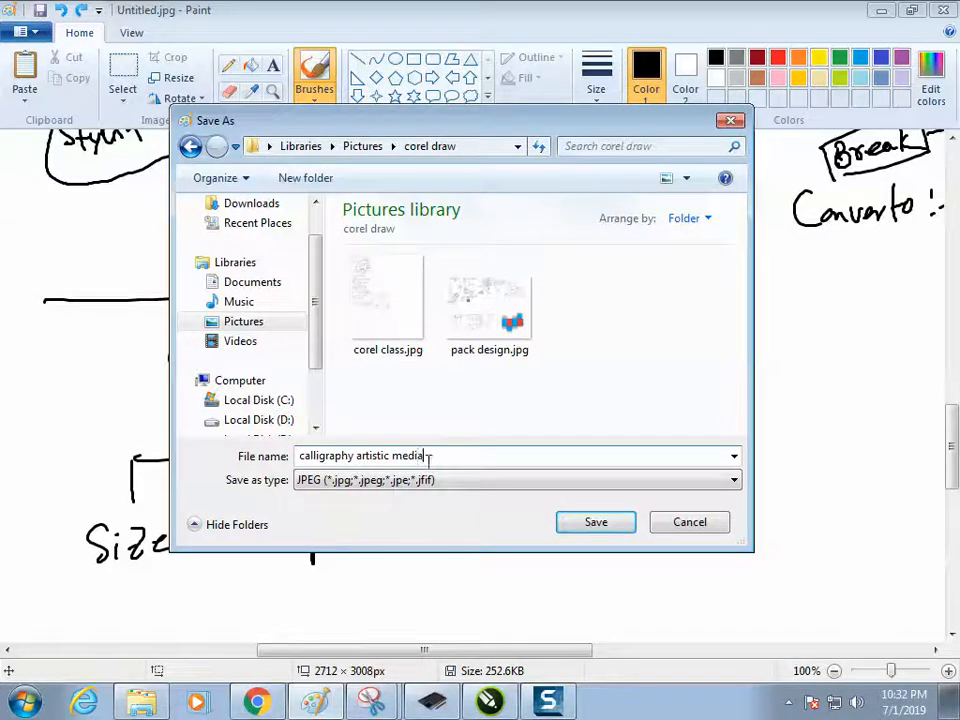
pyautogui.press('Return')
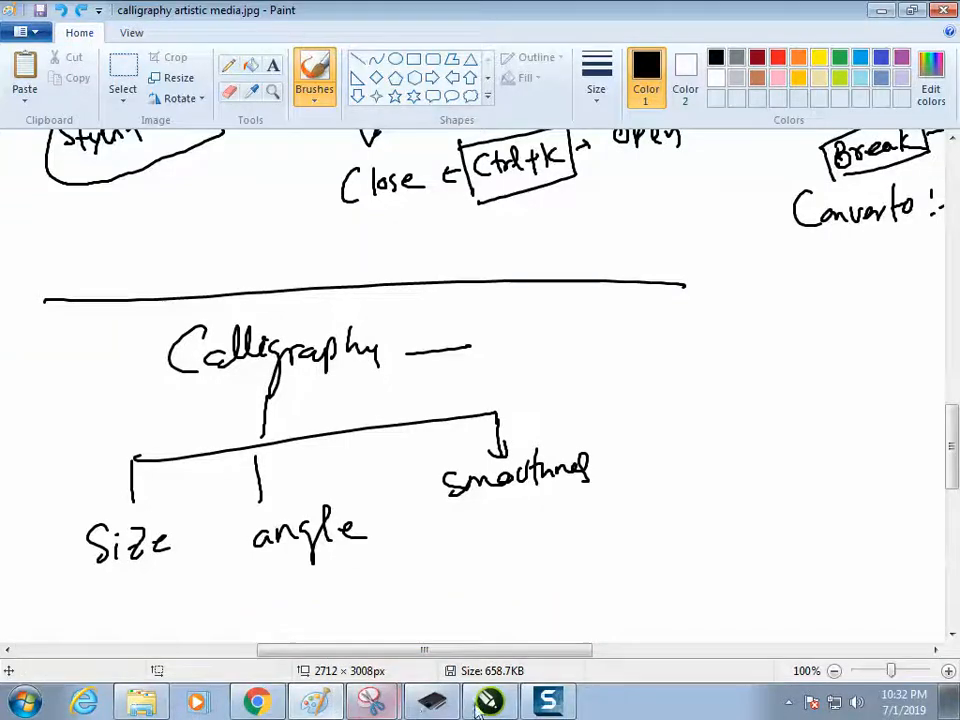
# Switch to CorelDRAW and choose the Expression artistic media brush, trying a short stroke beside the 2-shaped stroke and undoing it.
pyautogui.click(330, 708)
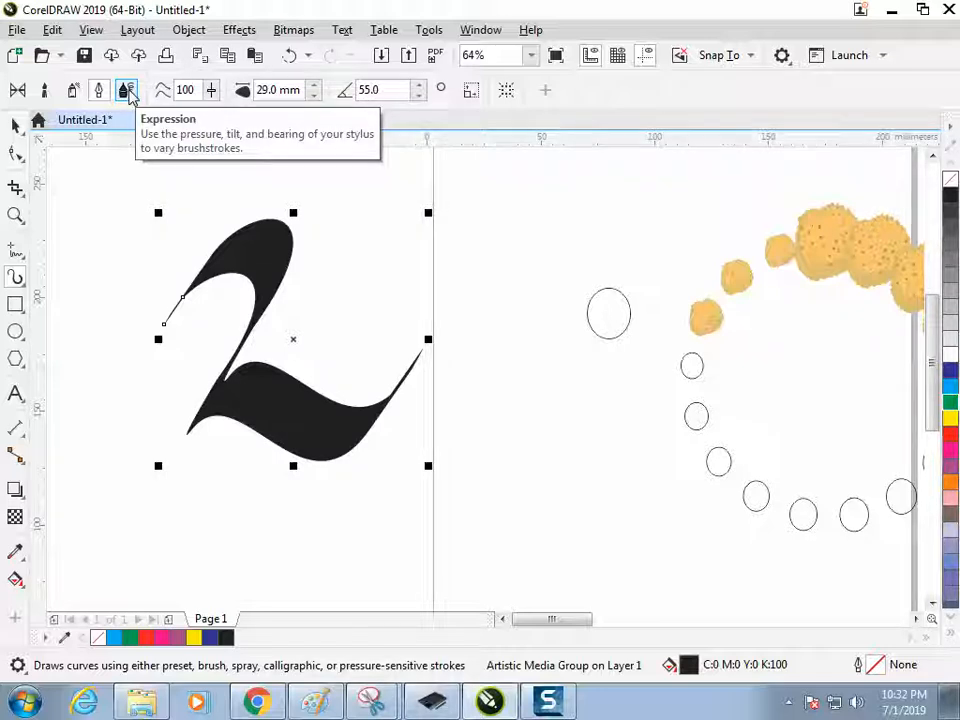
pyautogui.click(126, 91)
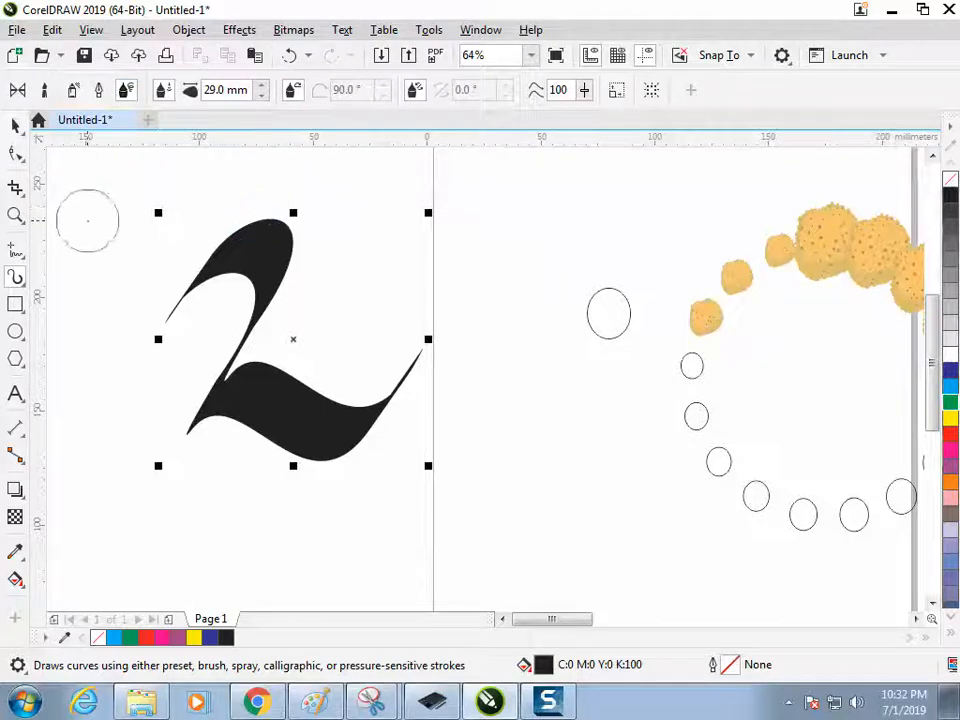
pyautogui.moveTo(86, 216); pyautogui.dragTo(127, 205)
pyautogui.hotkey('ctrl', 'z')
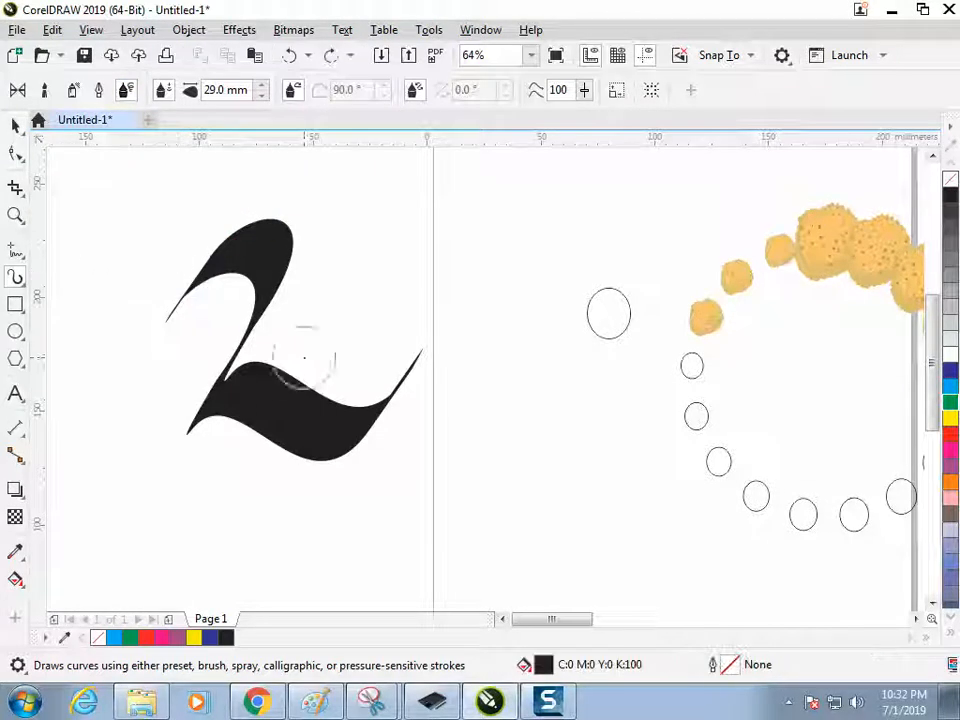
# Move all objects about 220 mm to the right to clear the drawing space, and deselect them.
pyautogui.press('space')
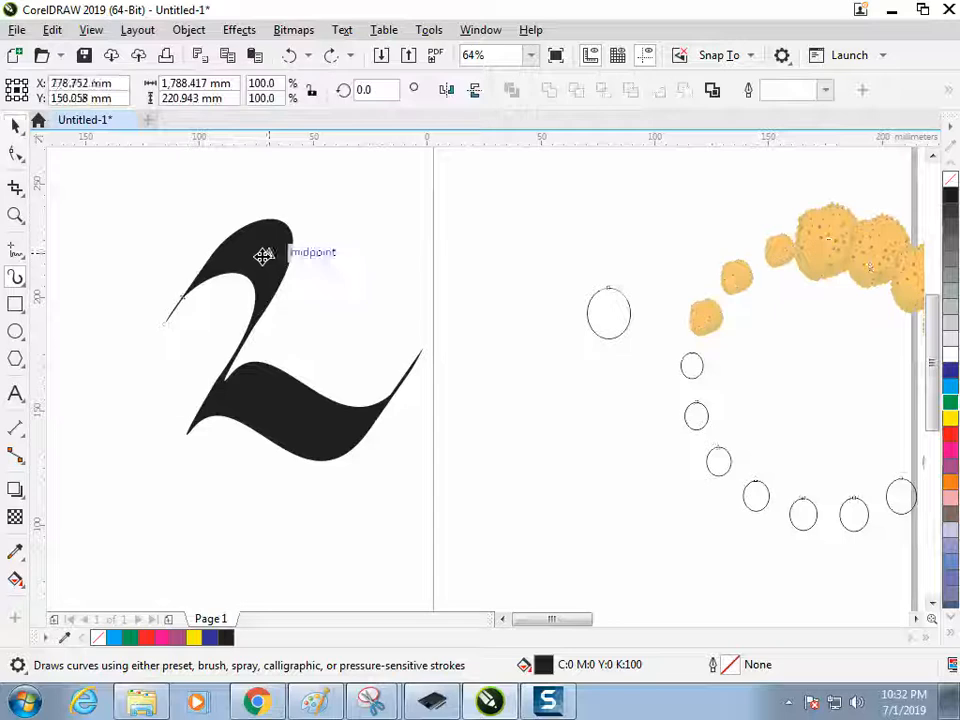
pyautogui.moveTo(261, 253); pyautogui.dragTo(761, 260)
pyautogui.click(89, 228)
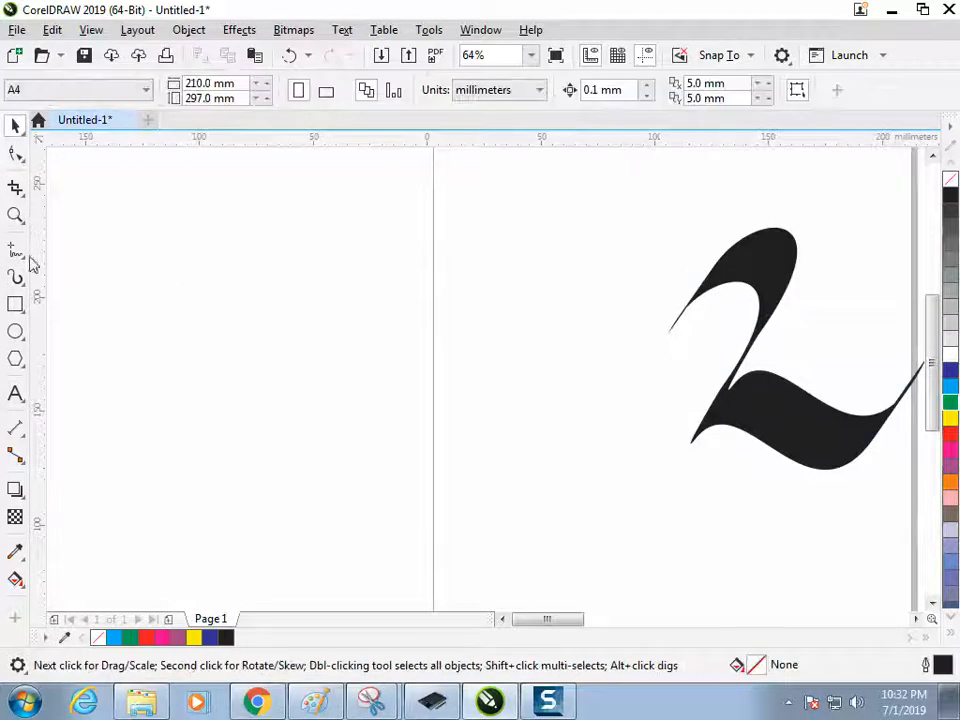
# Draw several short curved Expression strokes at 29 mm stroke width in the cleared space beside the page.
pyautogui.click(16, 277)
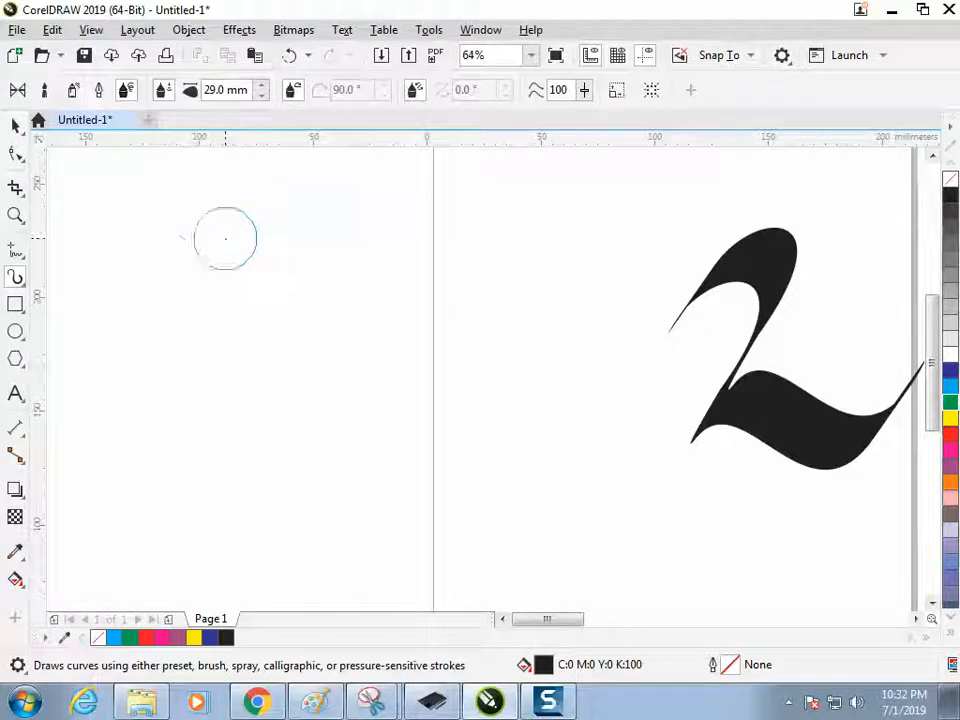
pyautogui.moveTo(183, 237)
pyautogui.mouseDown()
pyautogui.moveTo(276, 266)
pyautogui.moveTo(346, 245)
pyautogui.moveTo(186, 253)
pyautogui.moveTo(225, 300)
pyautogui.moveTo(212, 262)
pyautogui.moveTo(251, 294)
pyautogui.moveTo(212, 320)
pyautogui.mouseUp()
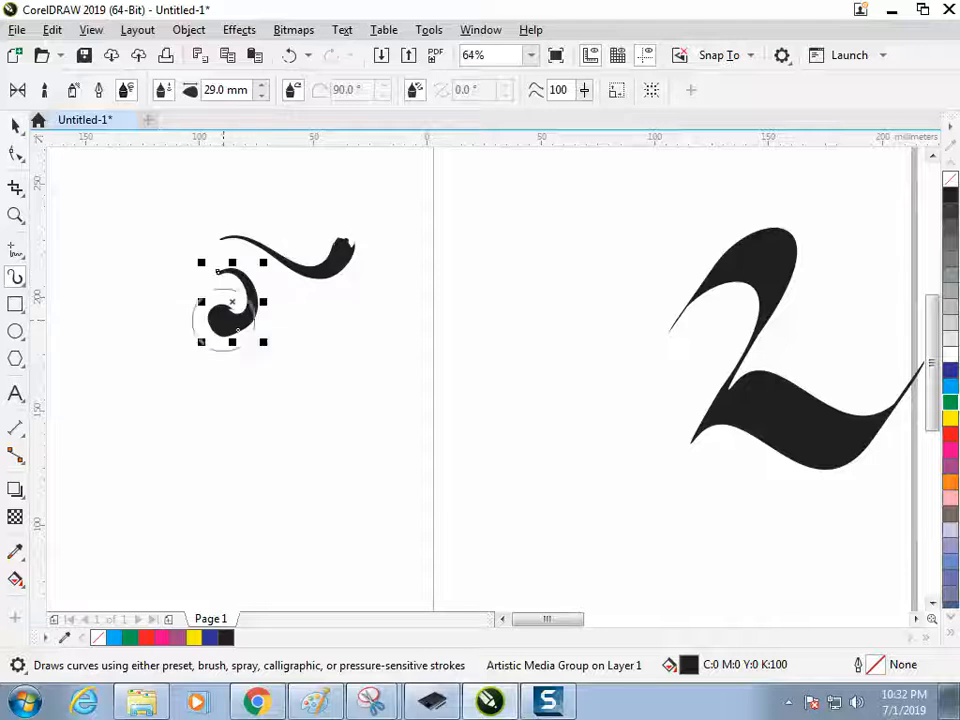
pyautogui.moveTo(282, 305)
pyautogui.mouseDown()
pyautogui.moveTo(337, 317)
pyautogui.moveTo(356, 298)
pyautogui.mouseUp()
pyautogui.moveTo(295, 342); pyautogui.dragTo(300, 413)
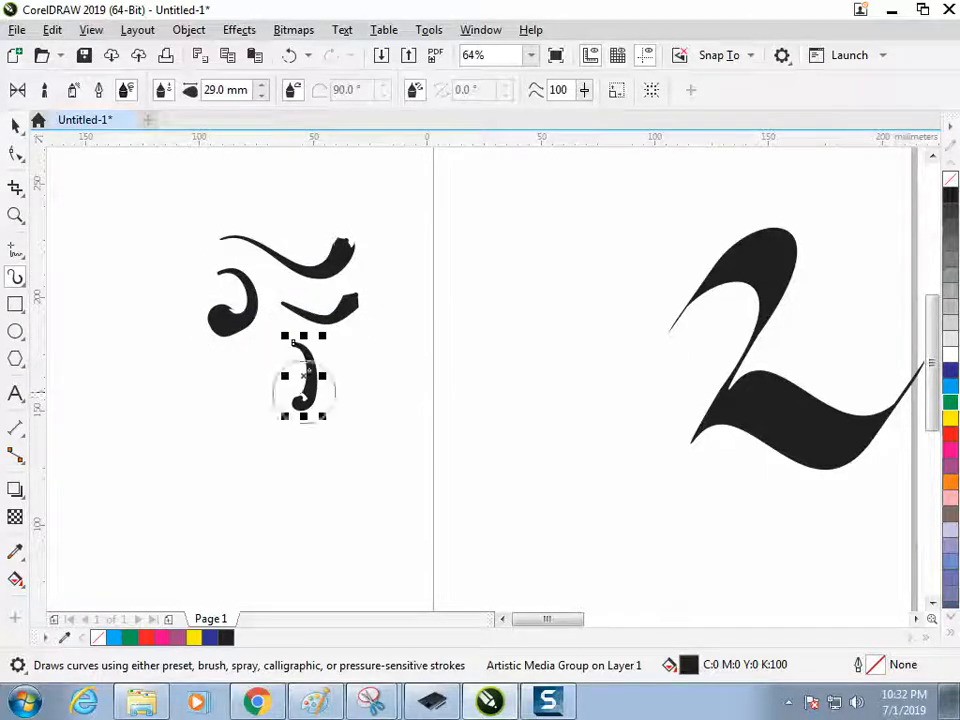
# Vary the stroke width of the lowest curved stroke, trying 13 mm and 4 mm and ending at 10 mm.
pyautogui.click(261, 95)
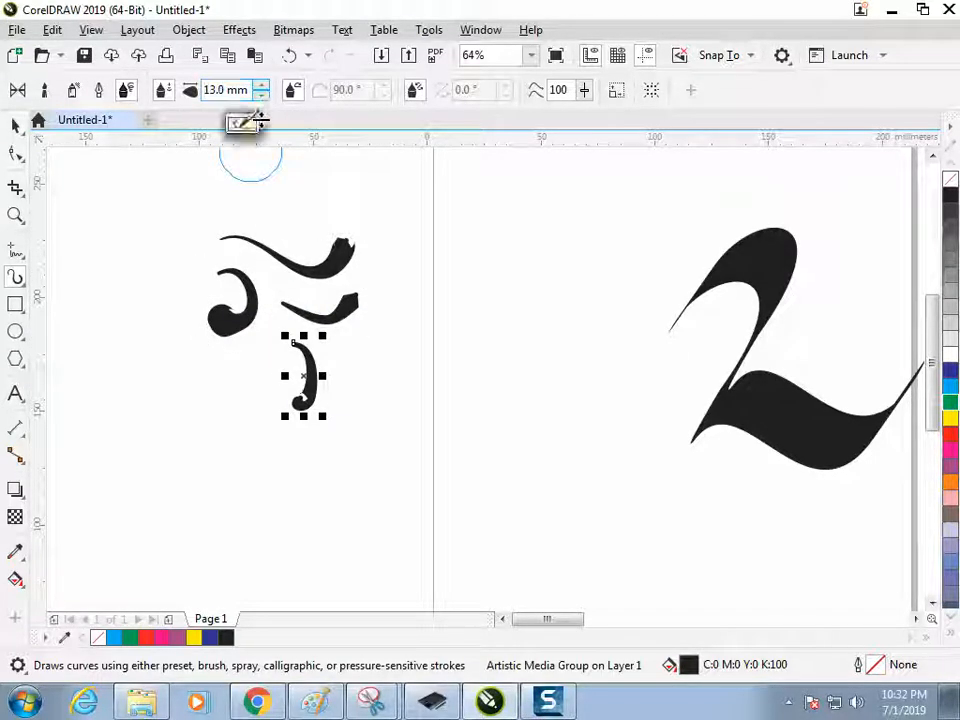
pyautogui.doubleClick(225, 90)
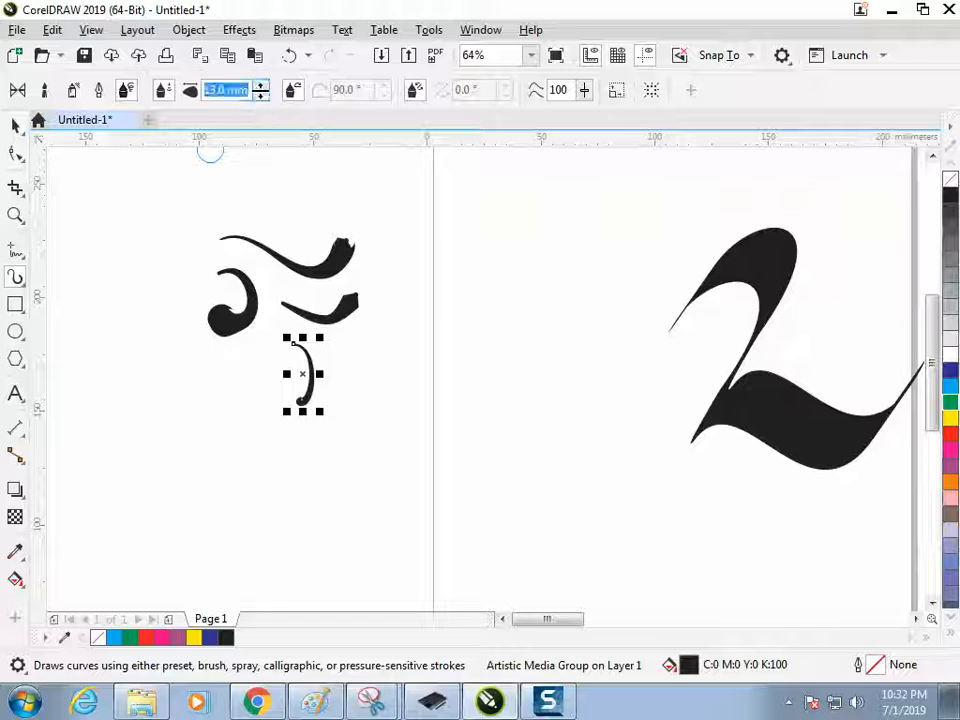
pyautogui.write('4')
pyautogui.press('Return')
pyautogui.click(261, 87)
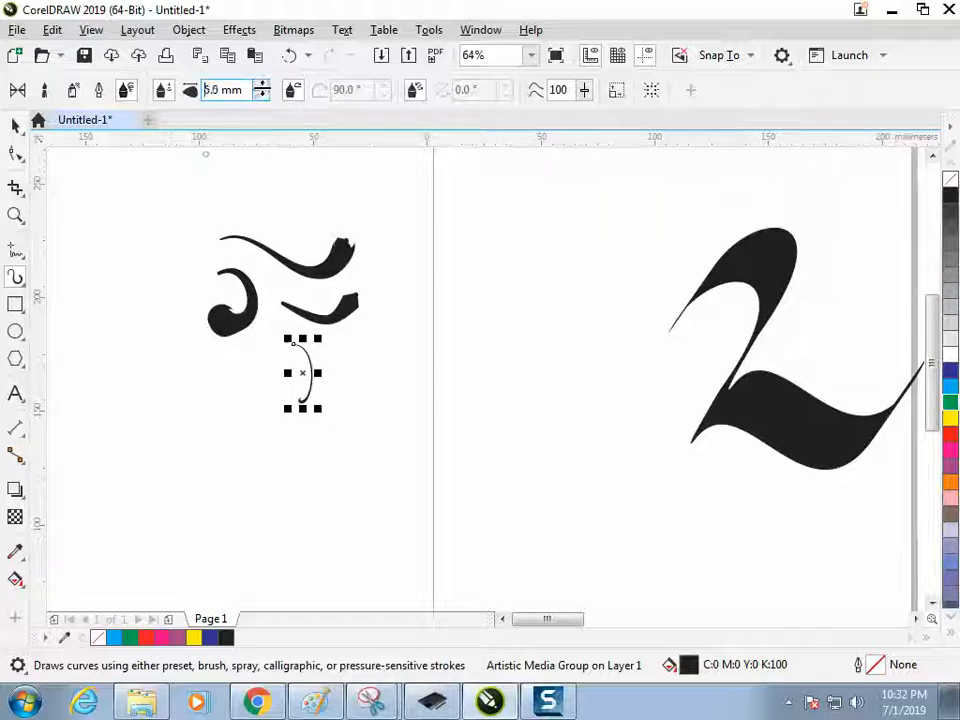
# Draw a flourish of curved Expression strokes around the page's left edge, add two tall strokes beside the earlier ones, and deselect.
pyautogui.moveTo(218, 225)
pyautogui.mouseDown()
pyautogui.moveTo(282, 224)
pyautogui.moveTo(296, 175)
pyautogui.mouseUp()
pyautogui.moveTo(407, 221)
pyautogui.mouseDown()
pyautogui.moveTo(451, 264)
pyautogui.moveTo(418, 328)
pyautogui.mouseUp()
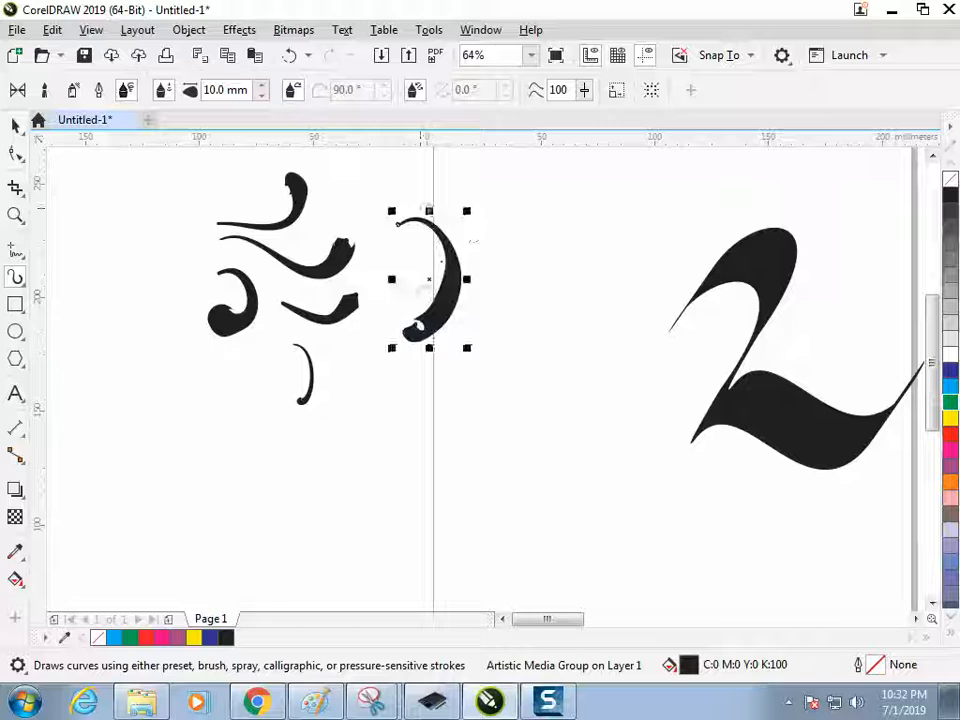
pyautogui.moveTo(410, 204)
pyautogui.mouseDown()
pyautogui.moveTo(450, 210)
pyautogui.moveTo(494, 278)
pyautogui.moveTo(587, 316)
pyautogui.mouseUp()
pyautogui.moveTo(480, 296)
pyautogui.mouseDown()
pyautogui.moveTo(488, 335)
pyautogui.moveTo(437, 396)
pyautogui.mouseUp()
pyautogui.moveTo(505, 350); pyautogui.dragTo(497, 412)
pyautogui.moveTo(545, 362)
pyautogui.mouseDown()
pyautogui.moveTo(540, 400)
pyautogui.moveTo(570, 390)
pyautogui.mouseUp()
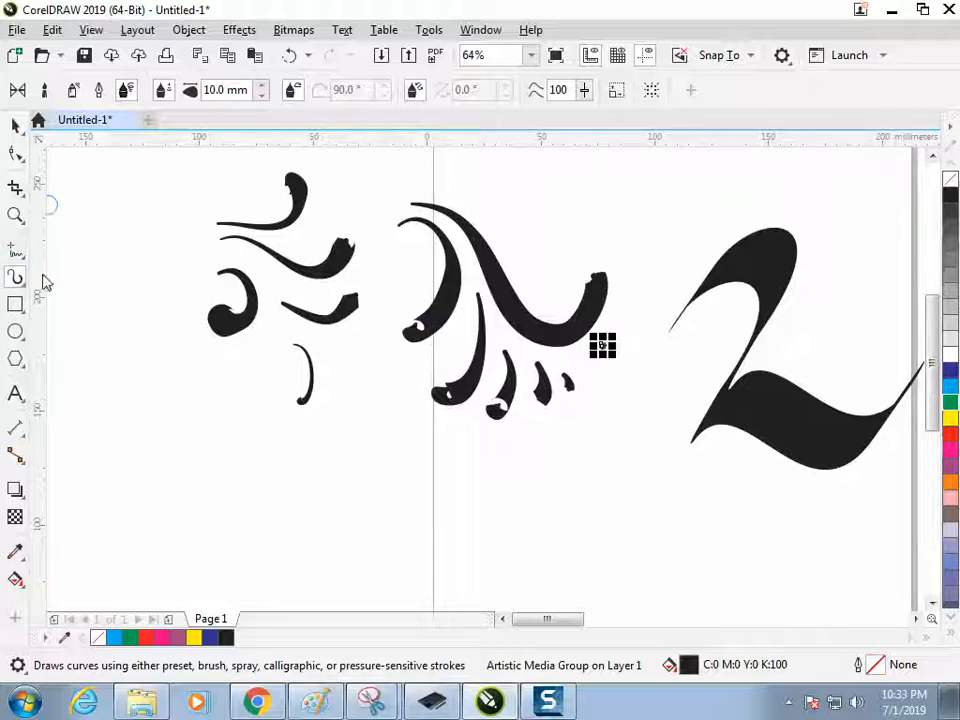
pyautogui.moveTo(114, 229)
pyautogui.mouseDown()
pyautogui.moveTo(139, 289)
pyautogui.moveTo(117, 320)
pyautogui.mouseUp()
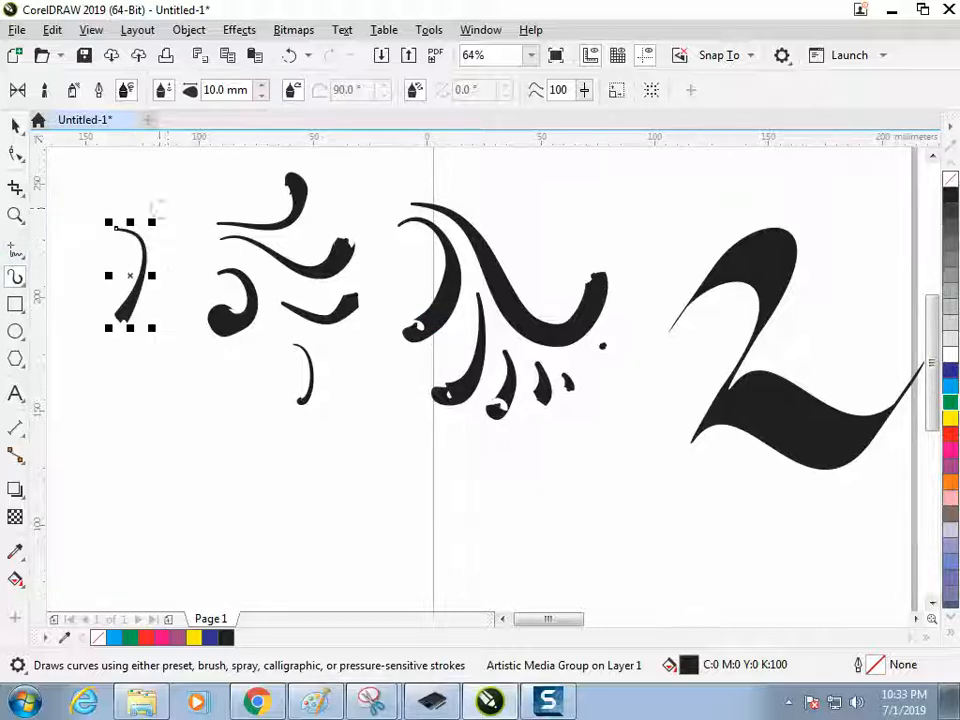
pyautogui.moveTo(164, 198)
pyautogui.mouseDown()
pyautogui.moveTo(181, 387)
pyautogui.moveTo(243, 491)
pyautogui.mouseUp()
pyautogui.click(15, 126)
pyautogui.click(341, 477)
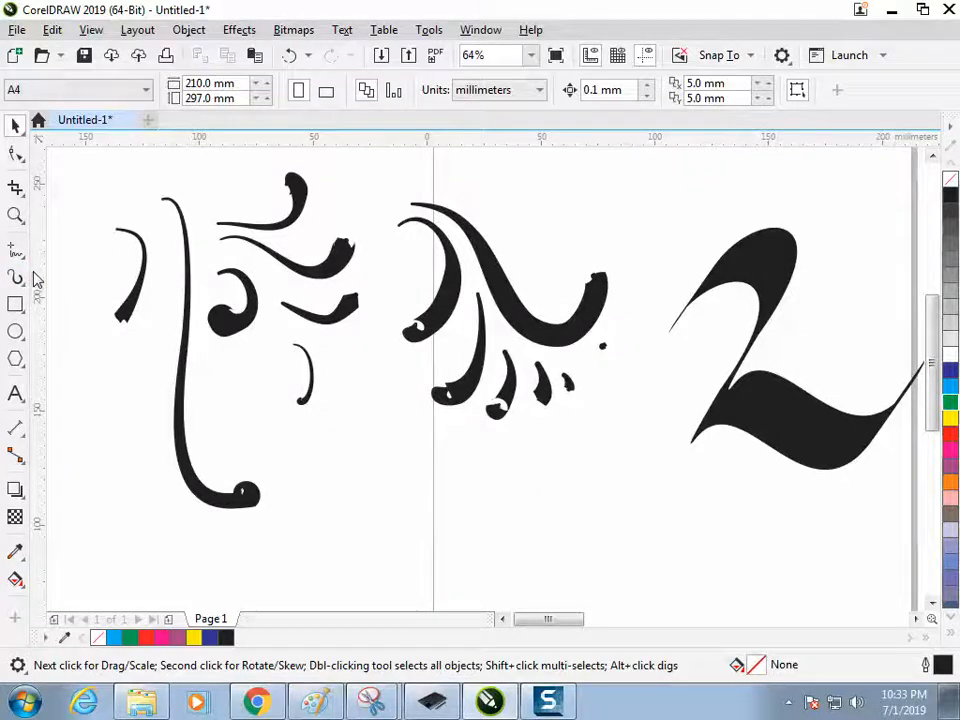
# Return to Paint, draw a vertical divider beside the Calligraphy notes, and handwrite "Pressure Sencetive" with an underlined "Expression" above it.
pyautogui.hotkey('alt', 'Tab')
pyautogui.moveTo(613, 288); pyautogui.dragTo(658, 578)
pyautogui.moveTo(676, 342)
pyautogui.mouseDown()
pyautogui.moveTo(676, 389)
pyautogui.moveTo(679, 373)
pyautogui.moveTo(694, 381)
pyautogui.moveTo(714, 366)
pyautogui.moveTo(828, 377)
pyautogui.moveTo(881, 380)
pyautogui.mouseUp()
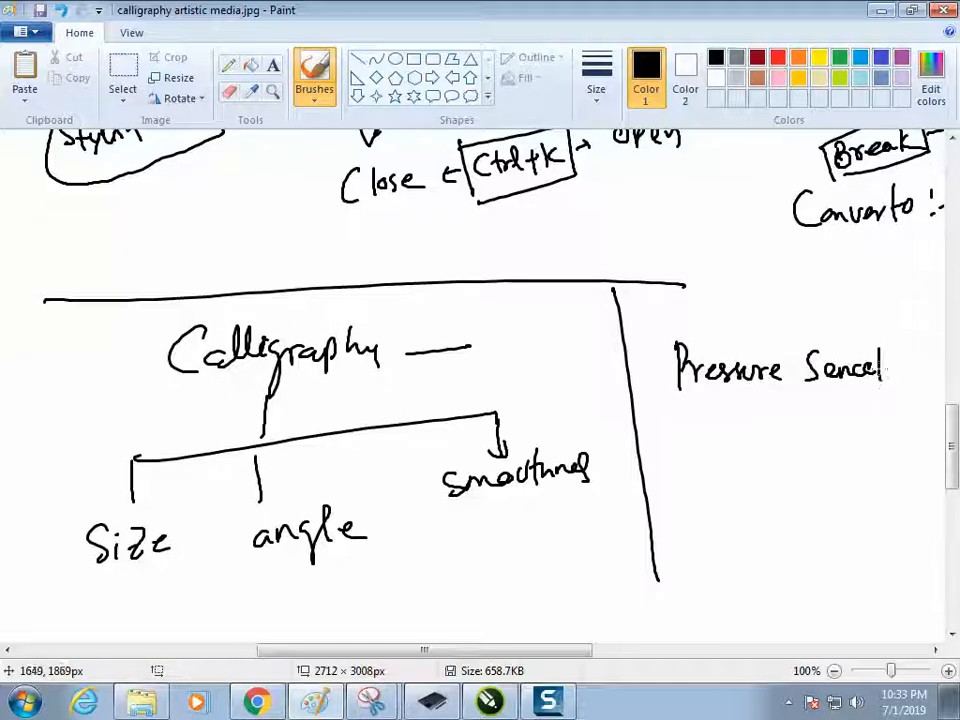
pyautogui.moveTo(754, 309)
pyautogui.mouseDown()
pyautogui.moveTo(794, 318)
pyautogui.moveTo(794, 335)
pyautogui.moveTo(799, 318)
pyautogui.moveTo(868, 318)
pyautogui.mouseUp()
pyautogui.moveTo(746, 343); pyautogui.dragTo(866, 336)
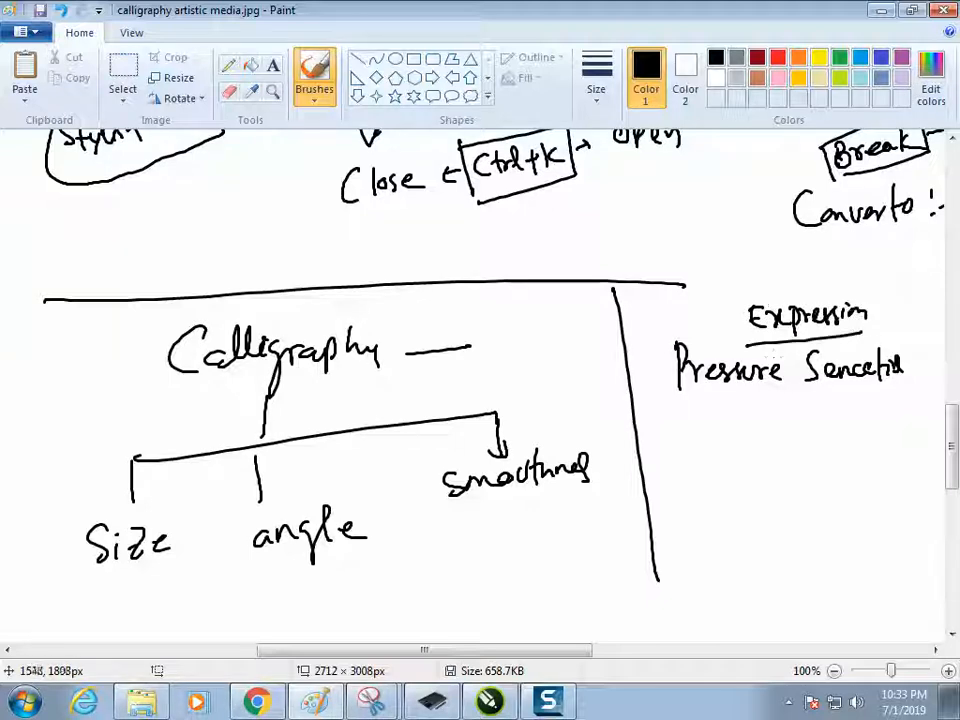
# Write "pressure" above "Expression", add arrows before both words, extend the horizontal divider, and tick "Expression" and "Pressure Sencetive".
pyautogui.moveTo(785, 288); pyautogui.dragTo(868, 284)
pyautogui.moveTo(711, 291); pyautogui.dragTo(720, 300)
pyautogui.moveTo(722, 317); pyautogui.dragTo(720, 331)
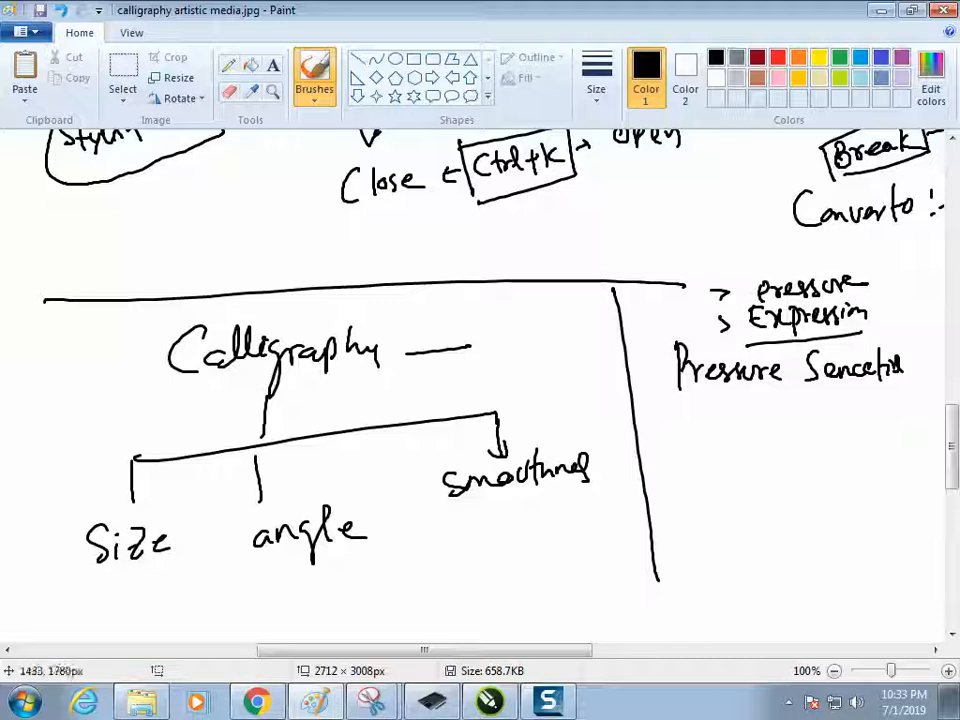
pyautogui.moveTo(685, 285); pyautogui.dragTo(843, 257)
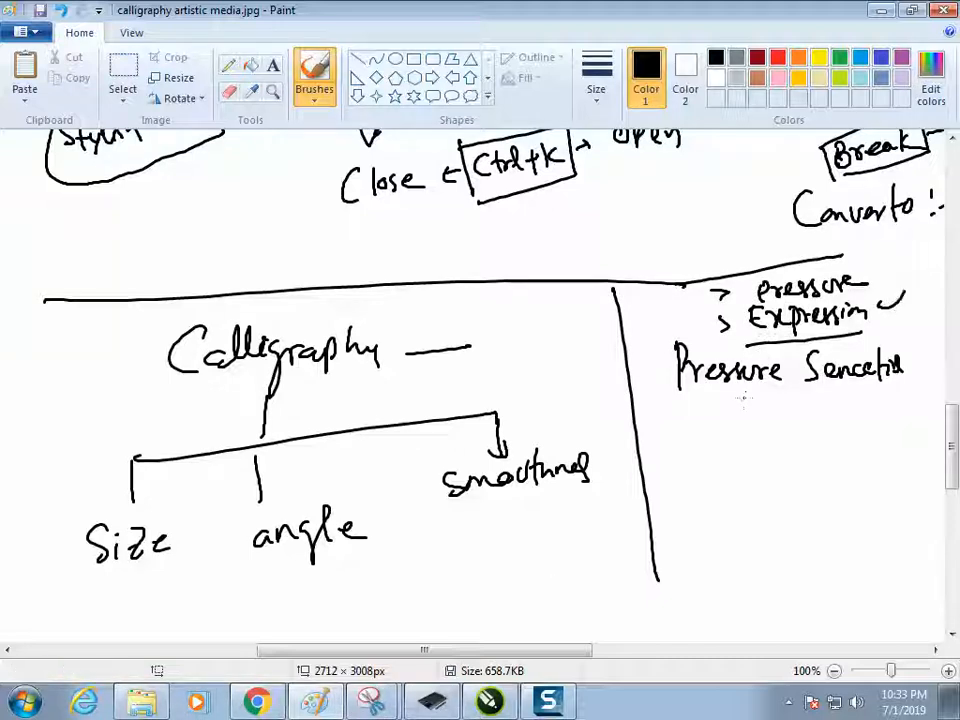
pyautogui.moveTo(735, 404); pyautogui.dragTo(779, 392)
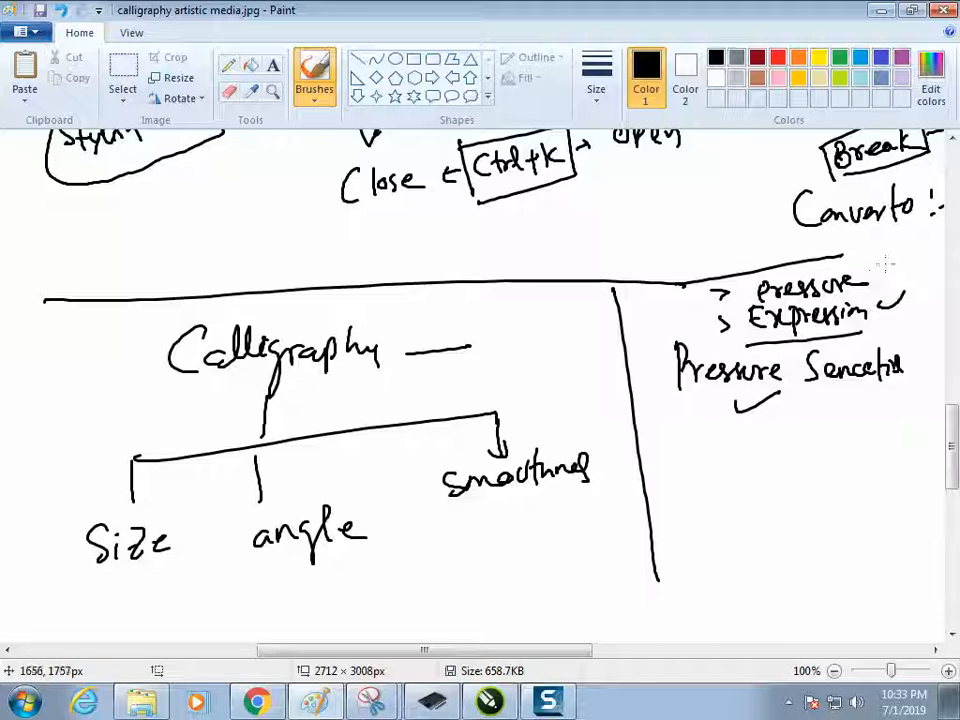
# Circle the word "pressure" and link it to a circled "Ctrl+J" note beside it.
pyautogui.moveTo(853, 266)
pyautogui.mouseDown()
pyautogui.moveTo(742, 290)
pyautogui.moveTo(868, 299)
pyautogui.moveTo(878, 262)
pyautogui.moveTo(926, 261)
pyautogui.mouseUp()
pyautogui.moveTo(920, 252)
pyautogui.mouseDown()
pyautogui.moveTo(919, 269)
pyautogui.moveTo(941, 243)
pyautogui.mouseUp()
pyautogui.moveTo(935, 246)
pyautogui.mouseDown()
pyautogui.moveTo(924, 267)
pyautogui.moveTo(937, 284)
pyautogui.moveTo(932, 241)
pyautogui.mouseUp()
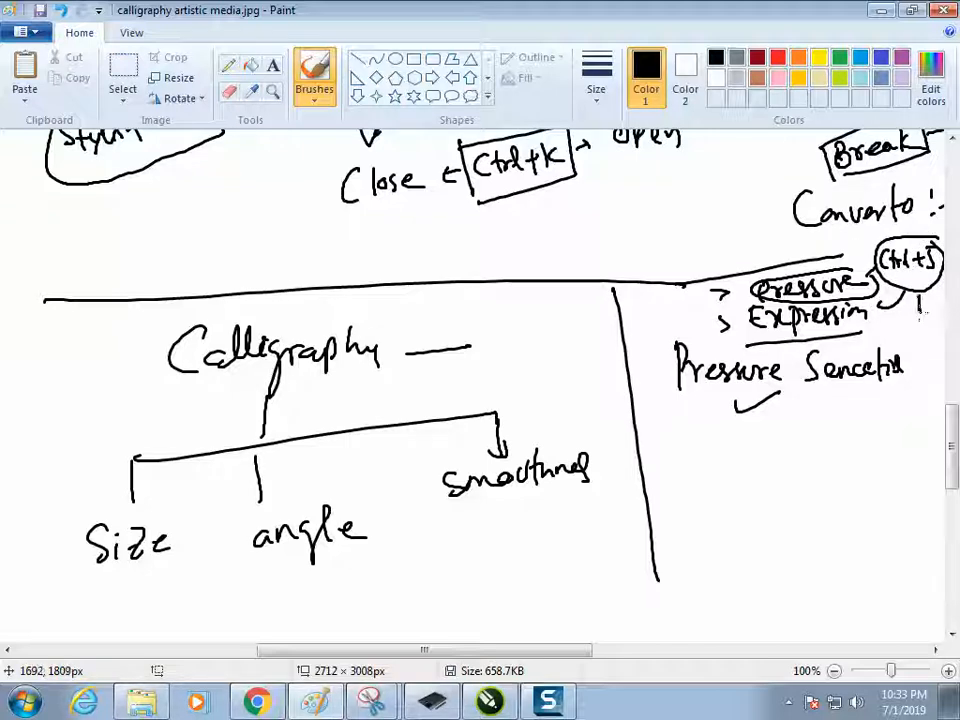
# Write a circled "display" under the circled shortcut note and label it "old version".
pyautogui.moveTo(928, 326); pyautogui.dragTo(935, 317)
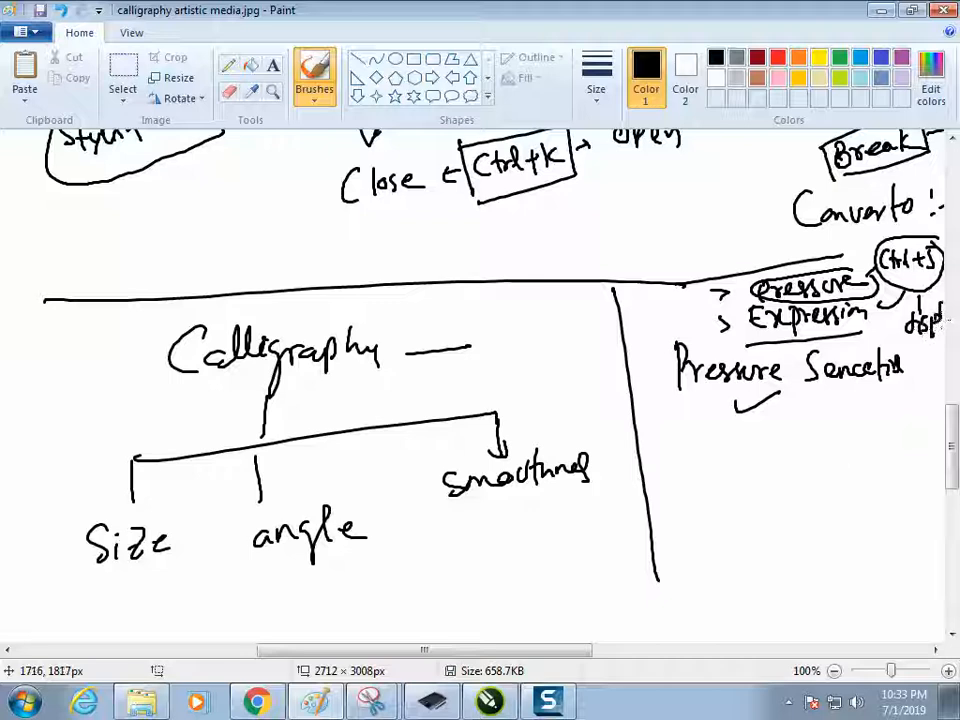
pyautogui.hscroll(3, 552, 614)
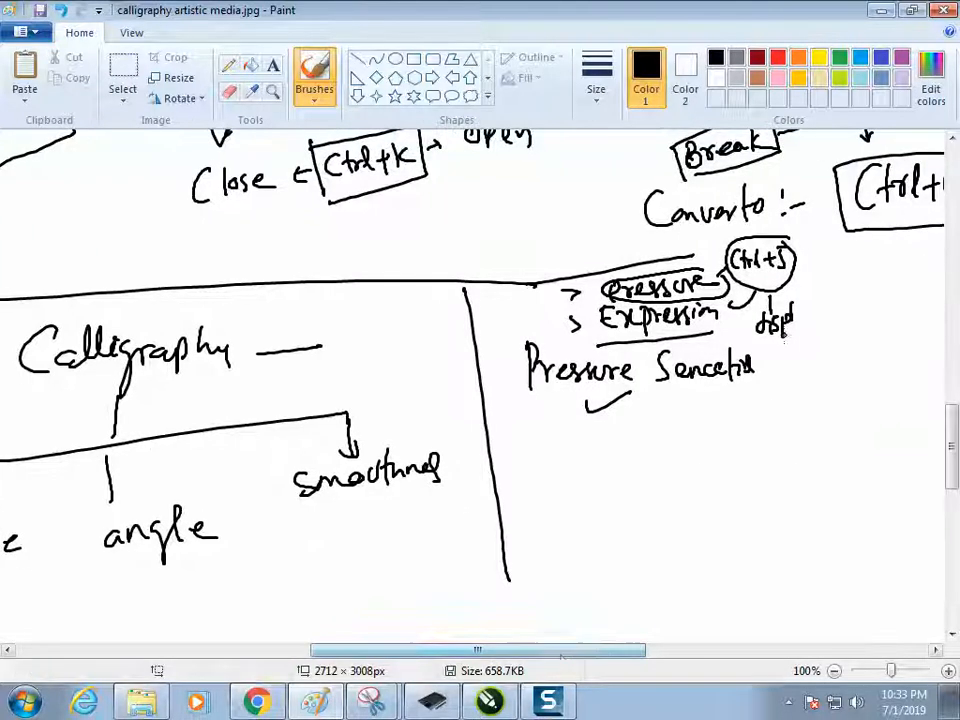
pyautogui.moveTo(797, 315)
pyautogui.mouseDown()
pyautogui.moveTo(807, 314)
pyautogui.moveTo(810, 287)
pyautogui.moveTo(777, 346)
pyautogui.moveTo(838, 323)
pyautogui.mouseUp()
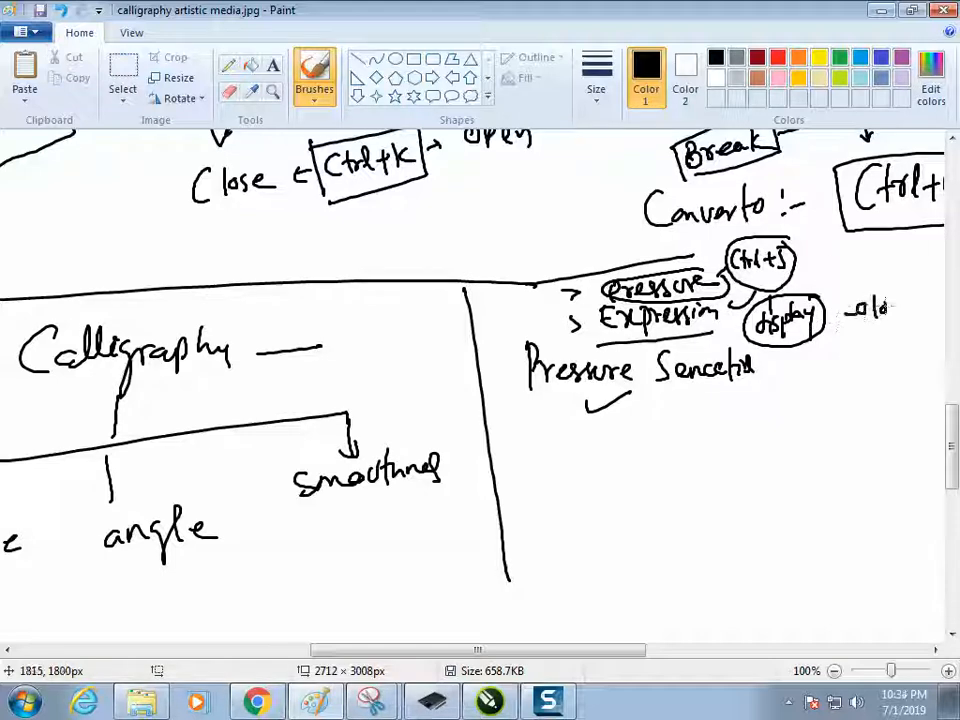
pyautogui.moveTo(884, 308)
pyautogui.mouseDown()
pyautogui.moveTo(865, 349)
pyautogui.moveTo(910, 342)
pyautogui.mouseUp()
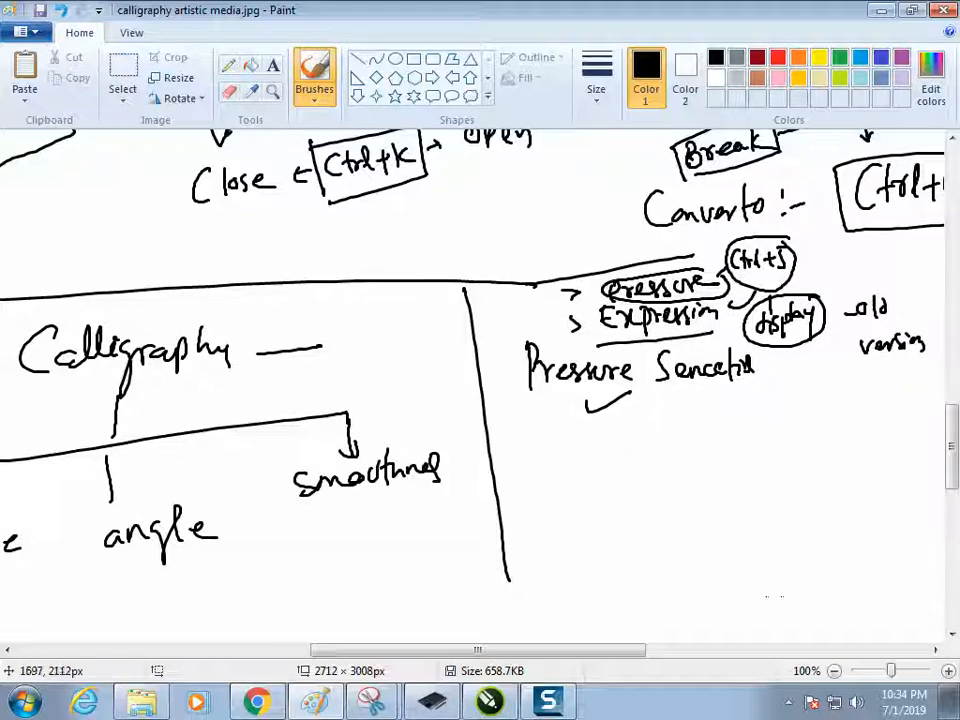
# Zoom out to 25% and review the whole page of notes from the top.
pyautogui.click(834, 670)
pyautogui.click(834, 670)
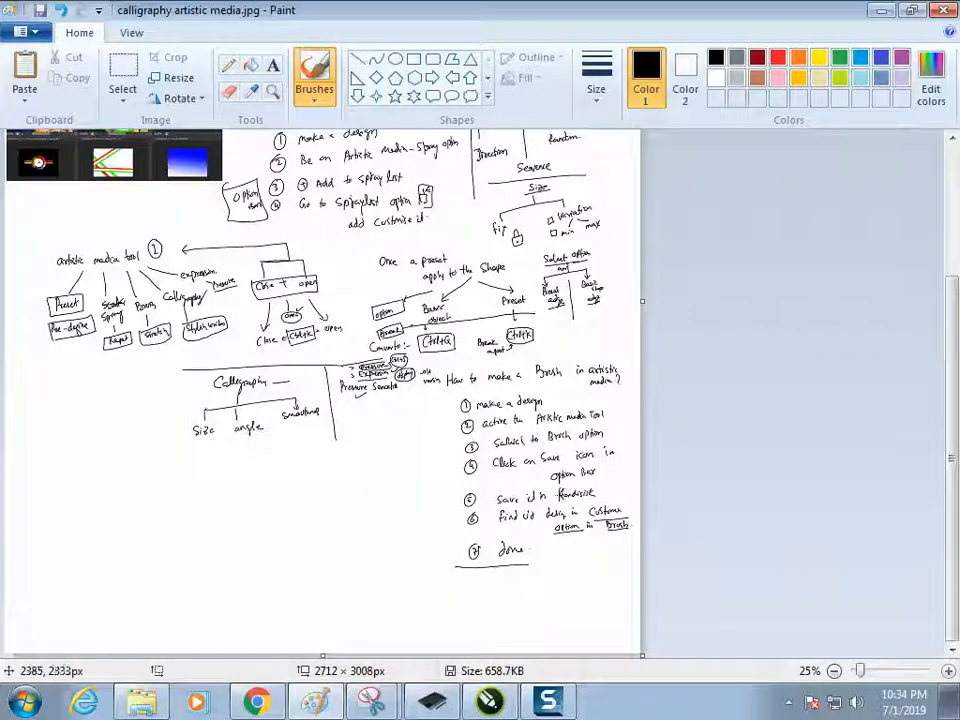
pyautogui.scroll(5, 878, 225)
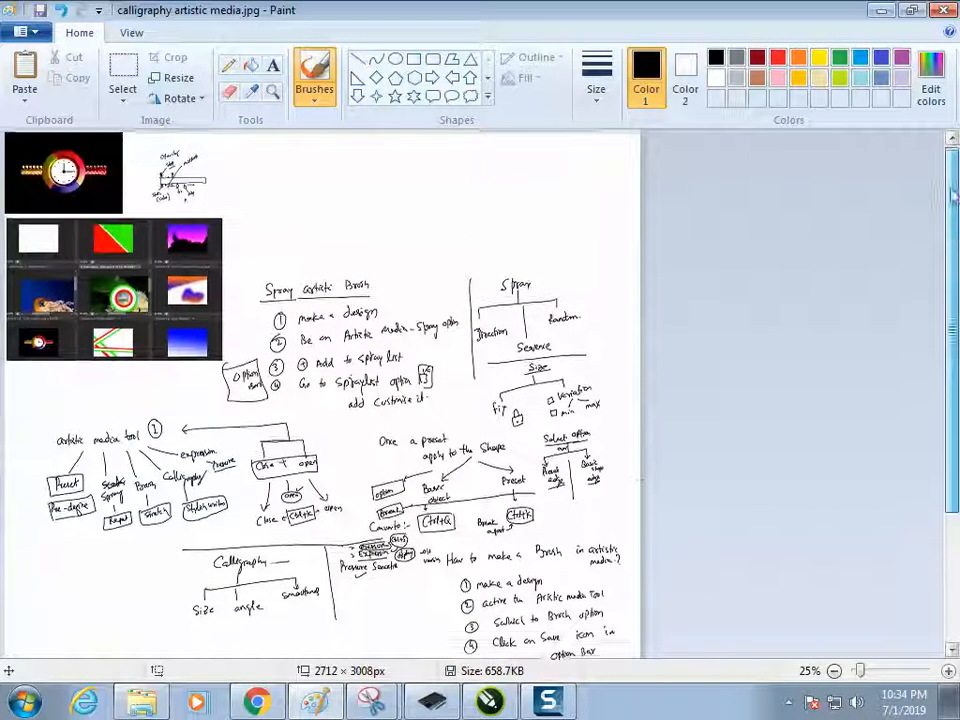